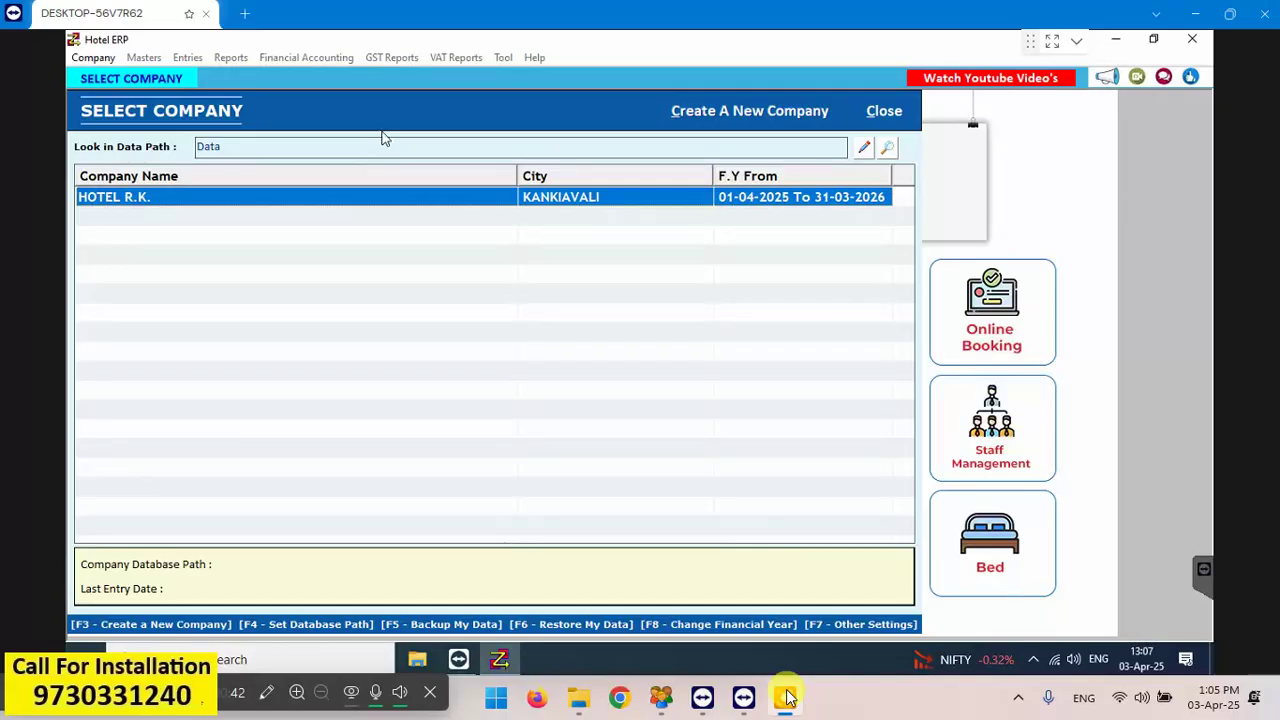
Open the company HOTEL R.K. and log in with the user name and account password
key("Return")
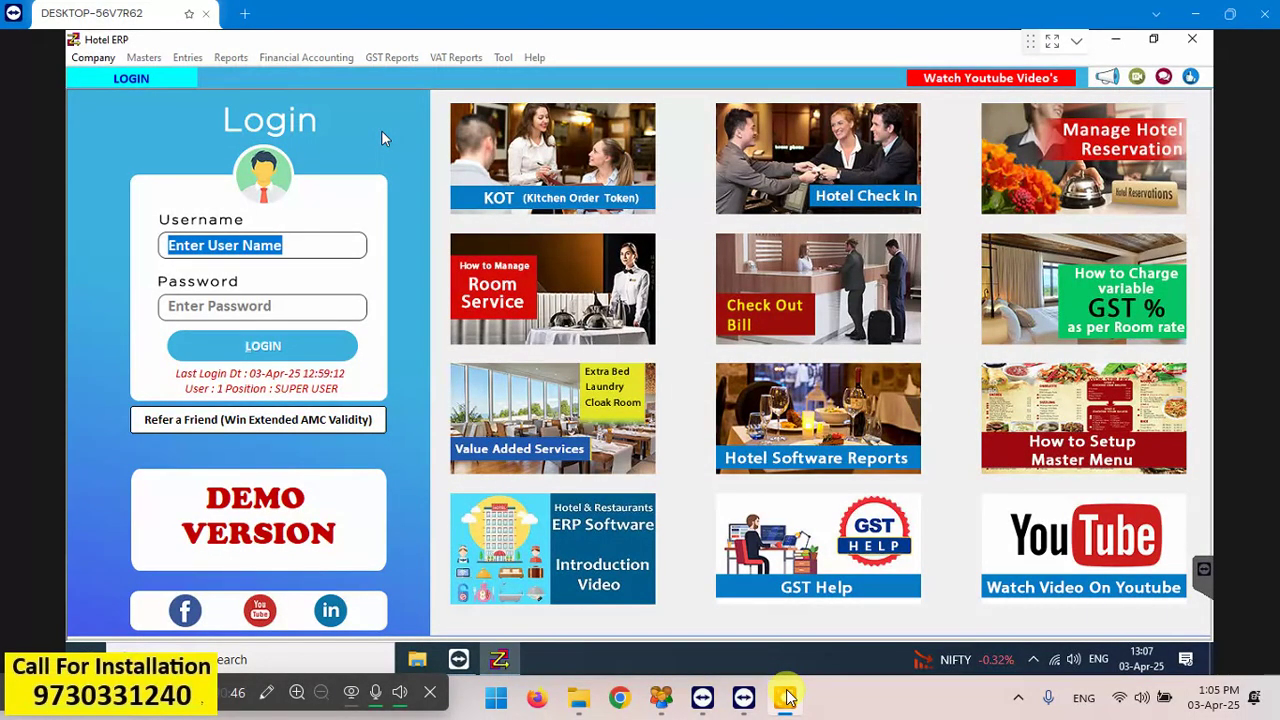
type("1")
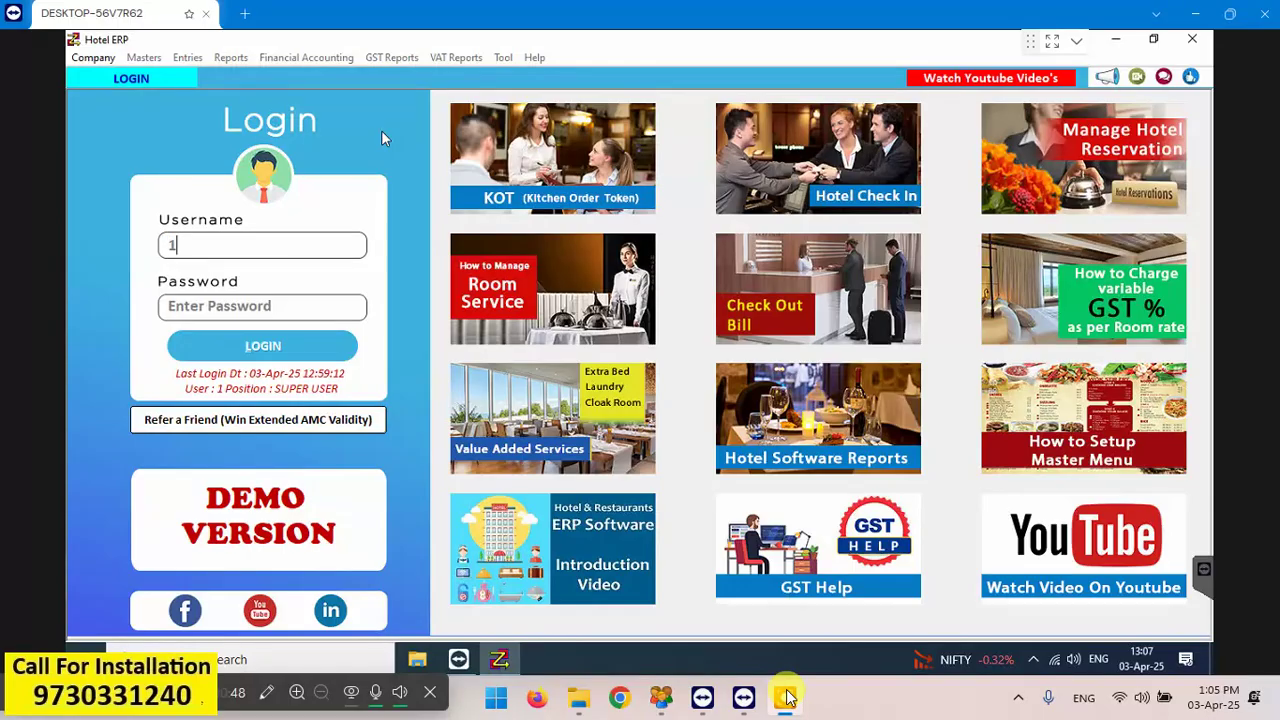
key("Return")
type("1")
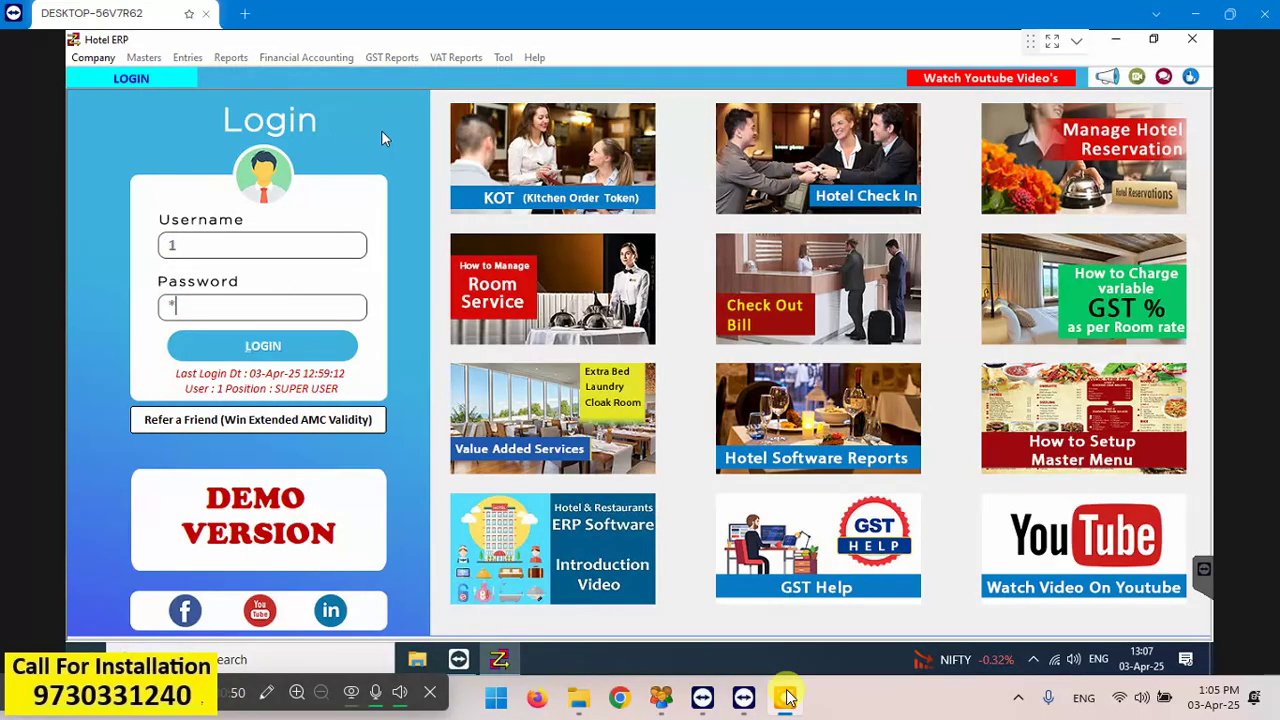
key("Return")
key("Return")
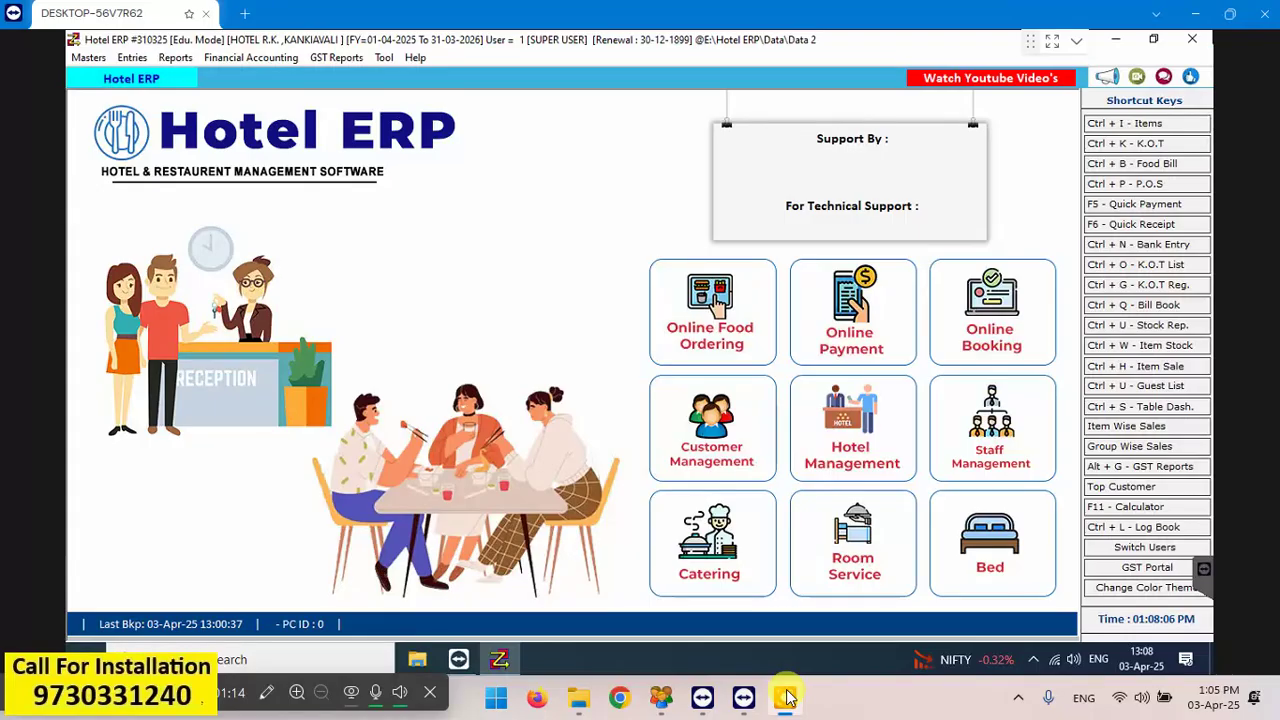
Start a new item entry in the items book and name the item IB 750ML
left_click(1156, 126)
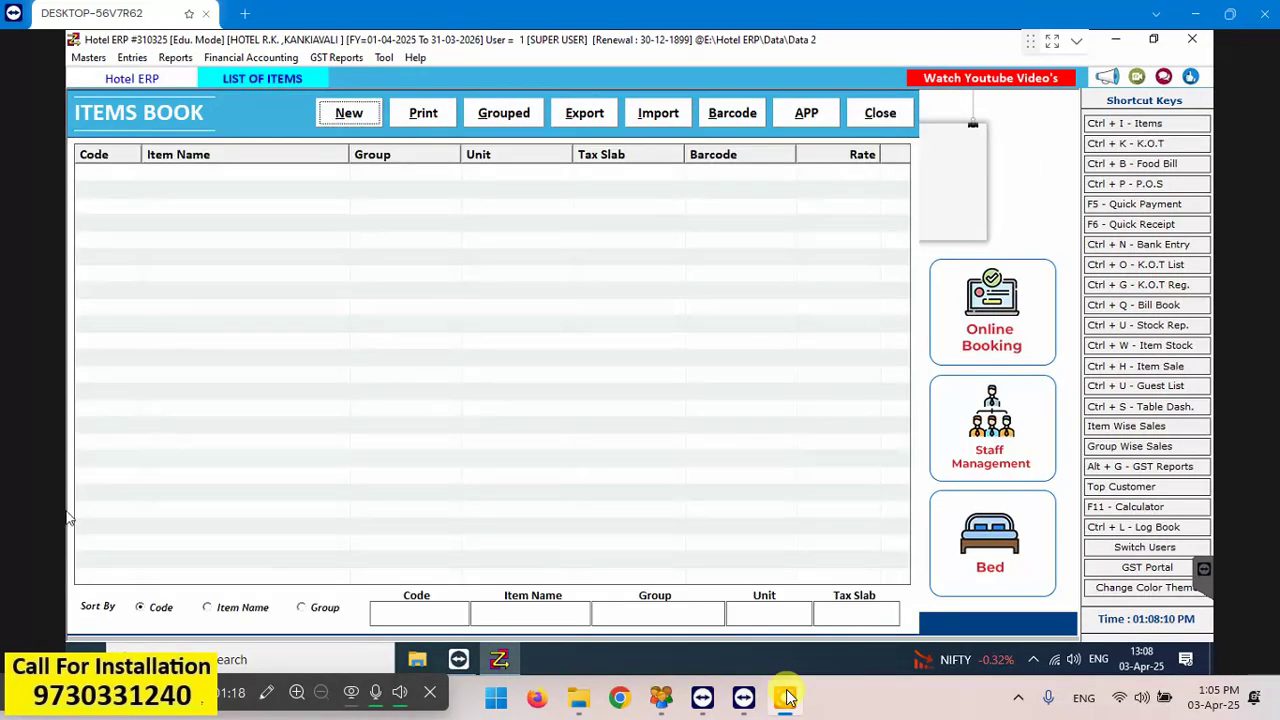
left_click(360, 116)
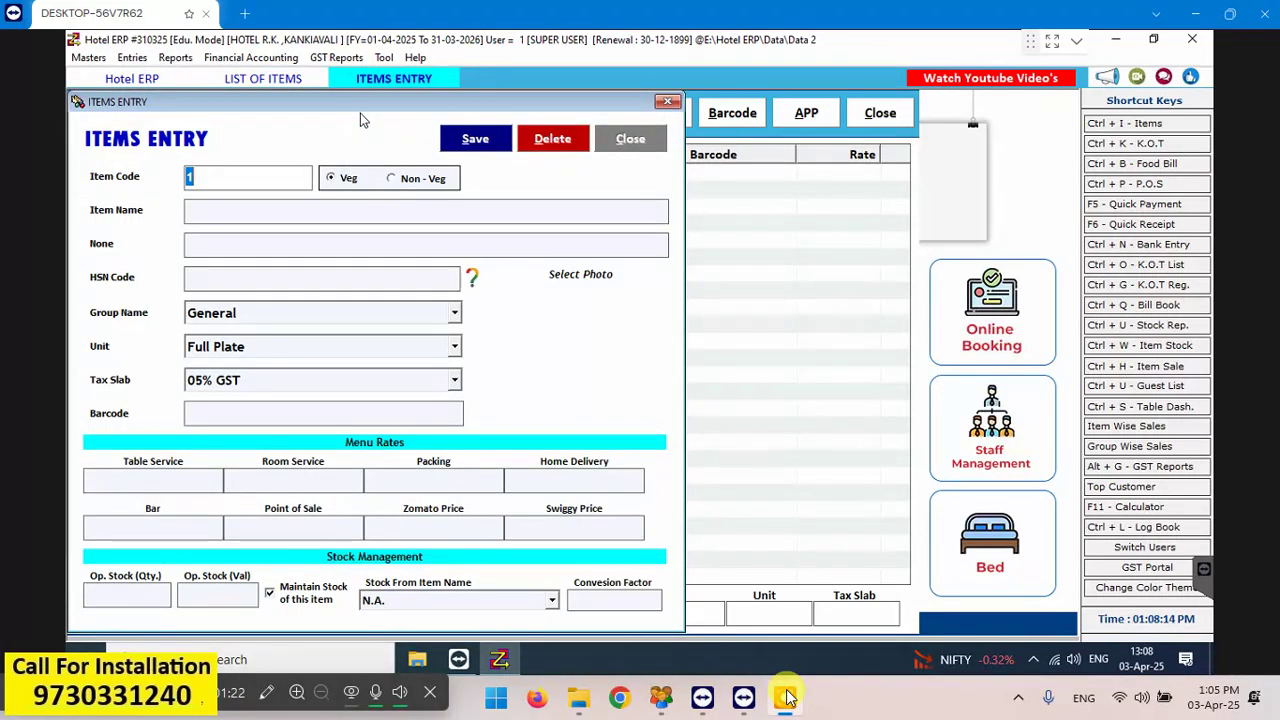
key("Tab")
key("Tab")
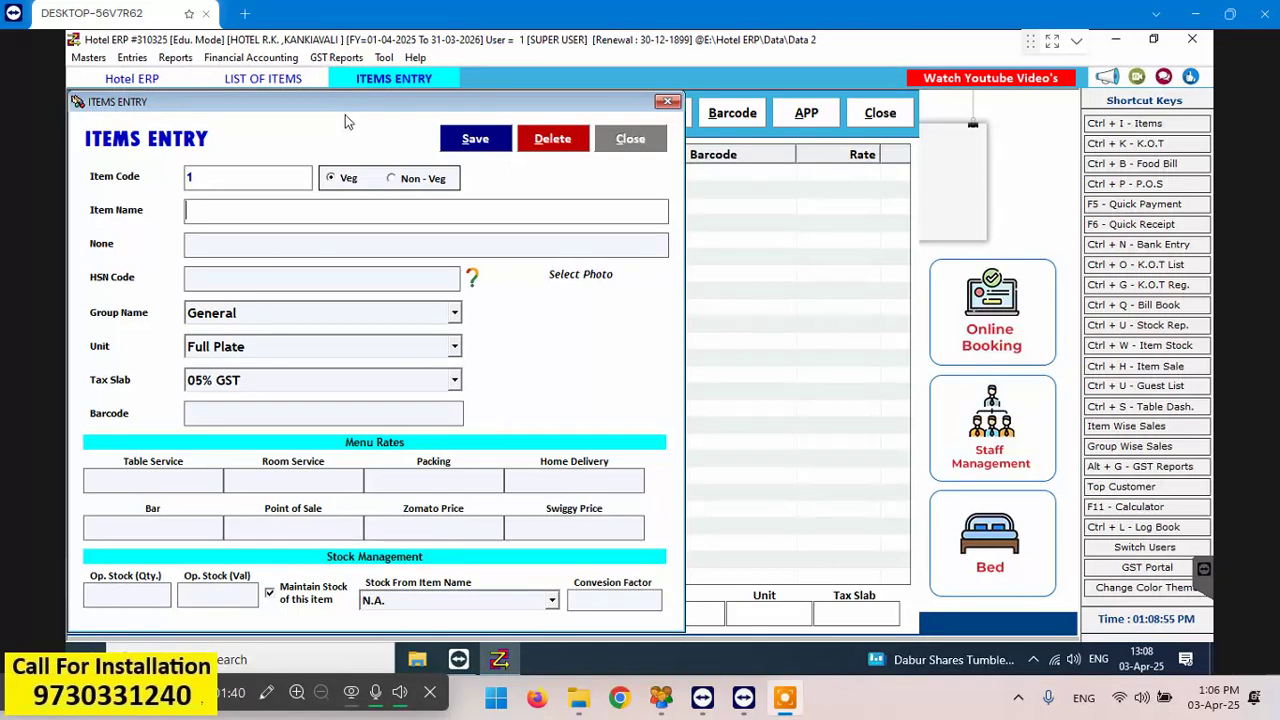
type("IB 750")
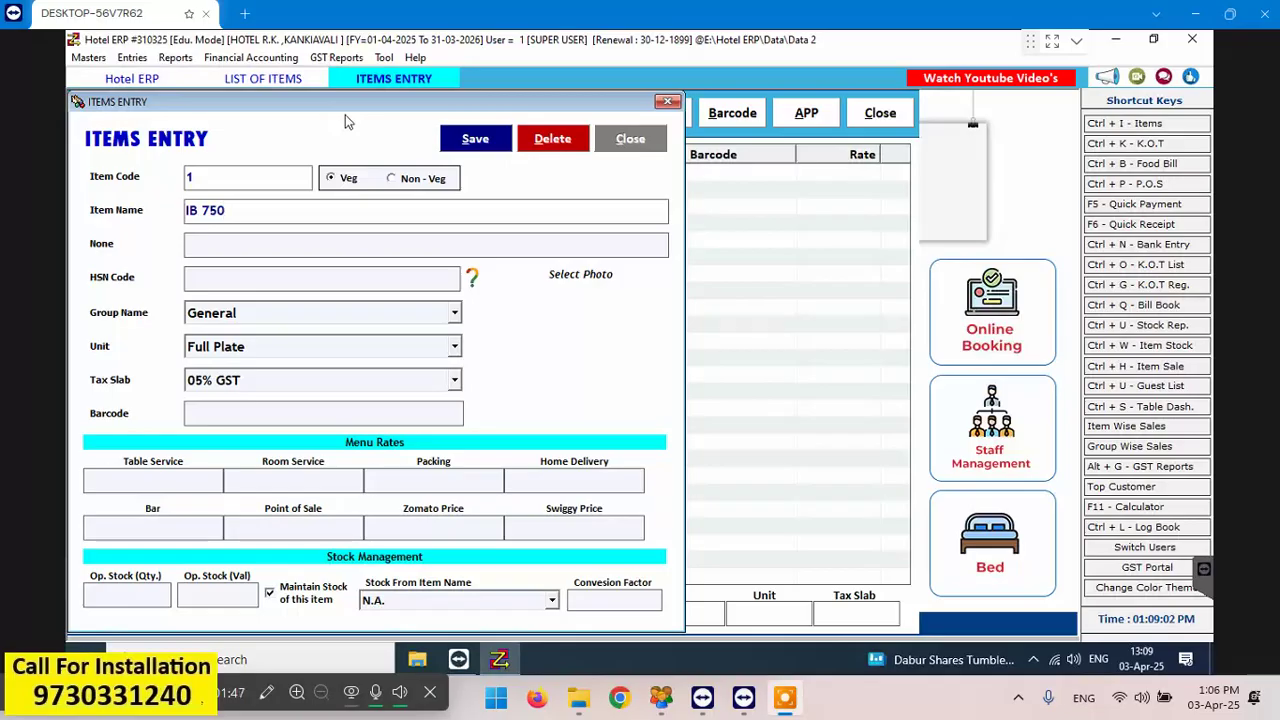
type("ML")
key("Return")
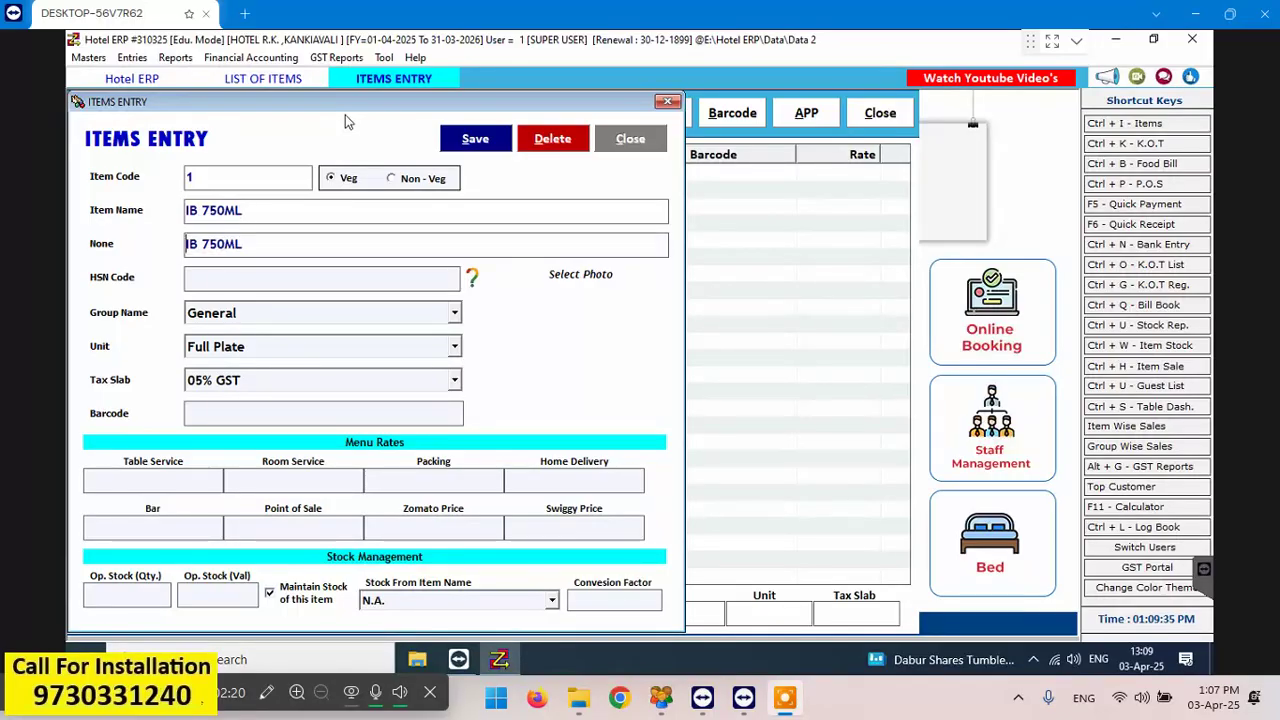
Accept the General group and the Full Plate unit for the item IB 750ML
key("Return")
key("Return")
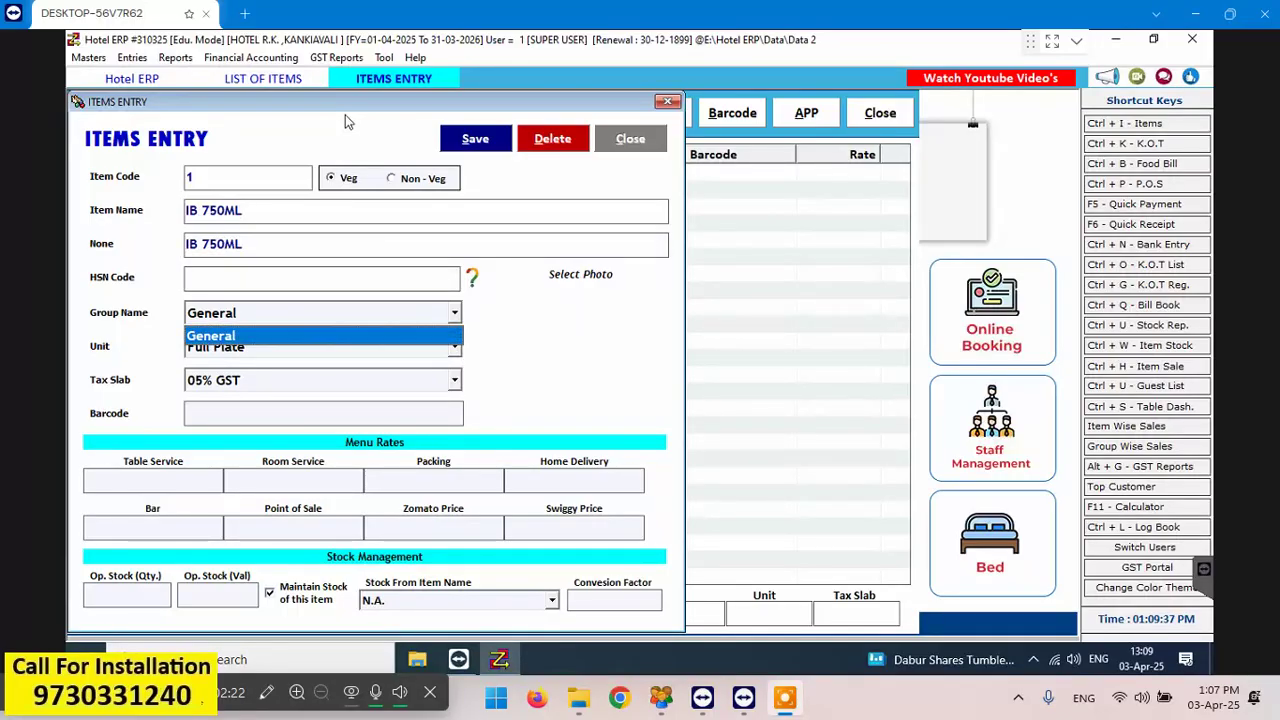
key("Return")
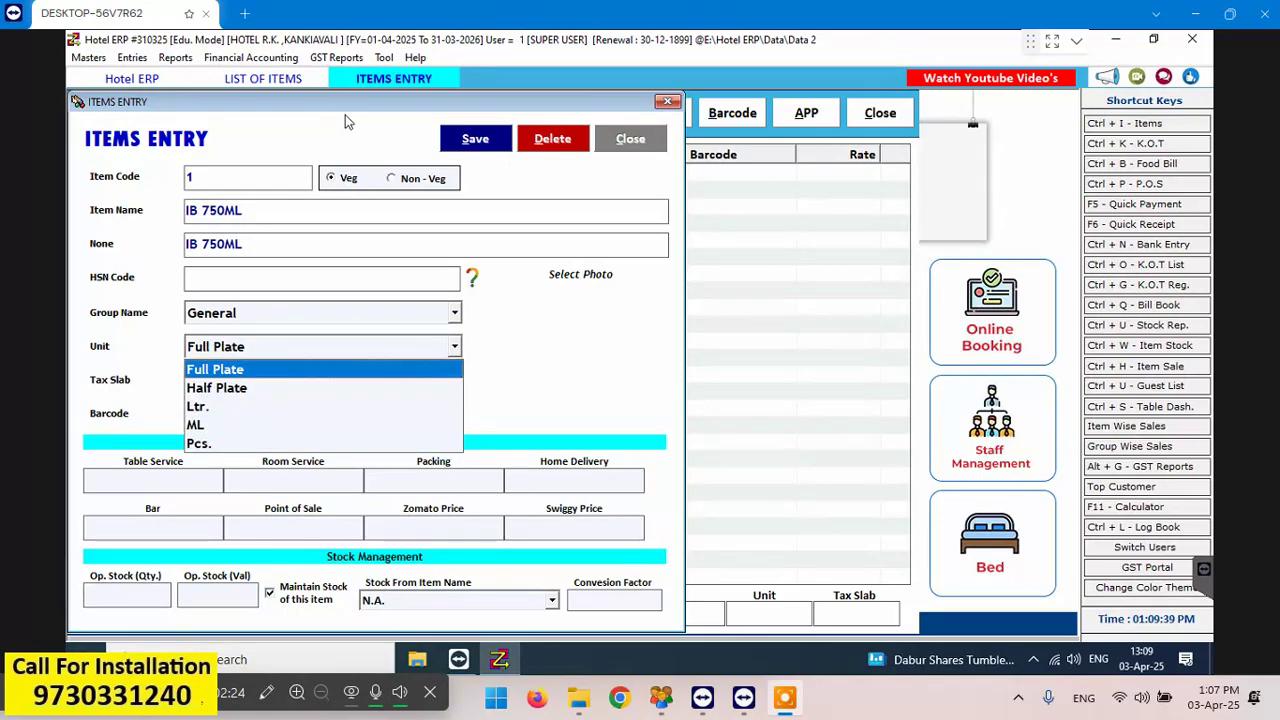
key("Return")
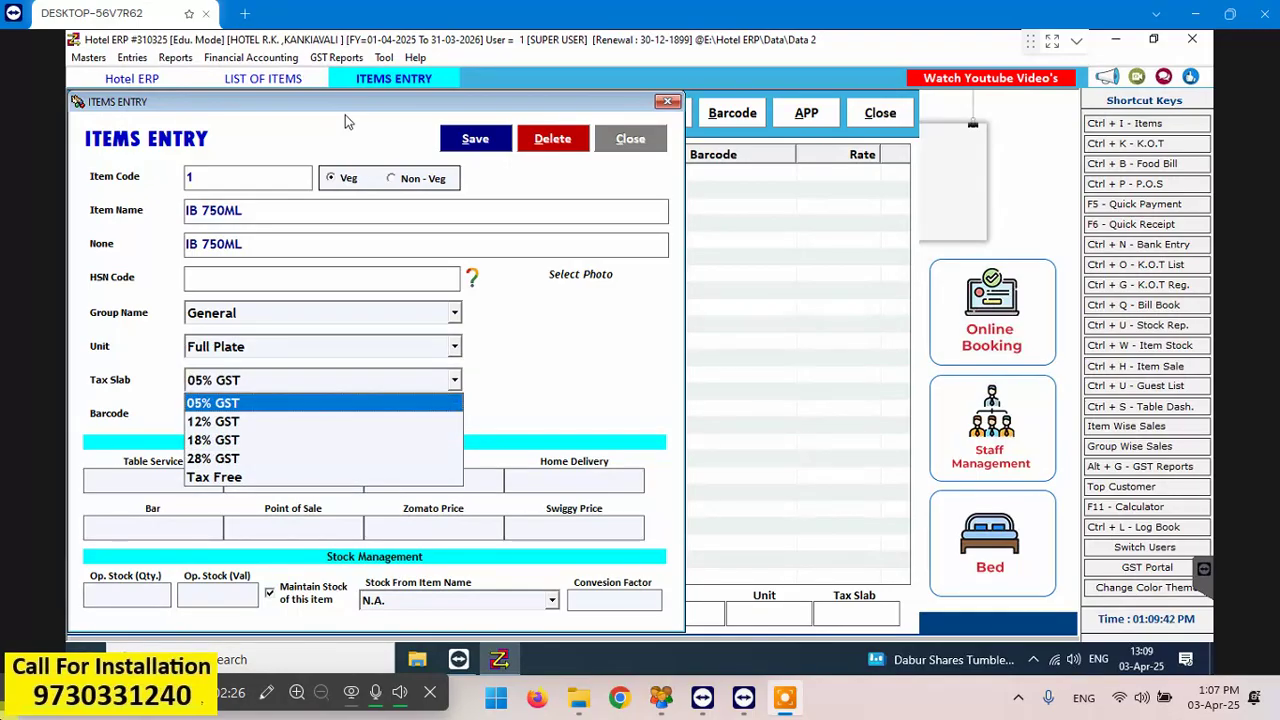
Save the Snack item group with serial number 4 and close the item group entry
left_click(507, 576)
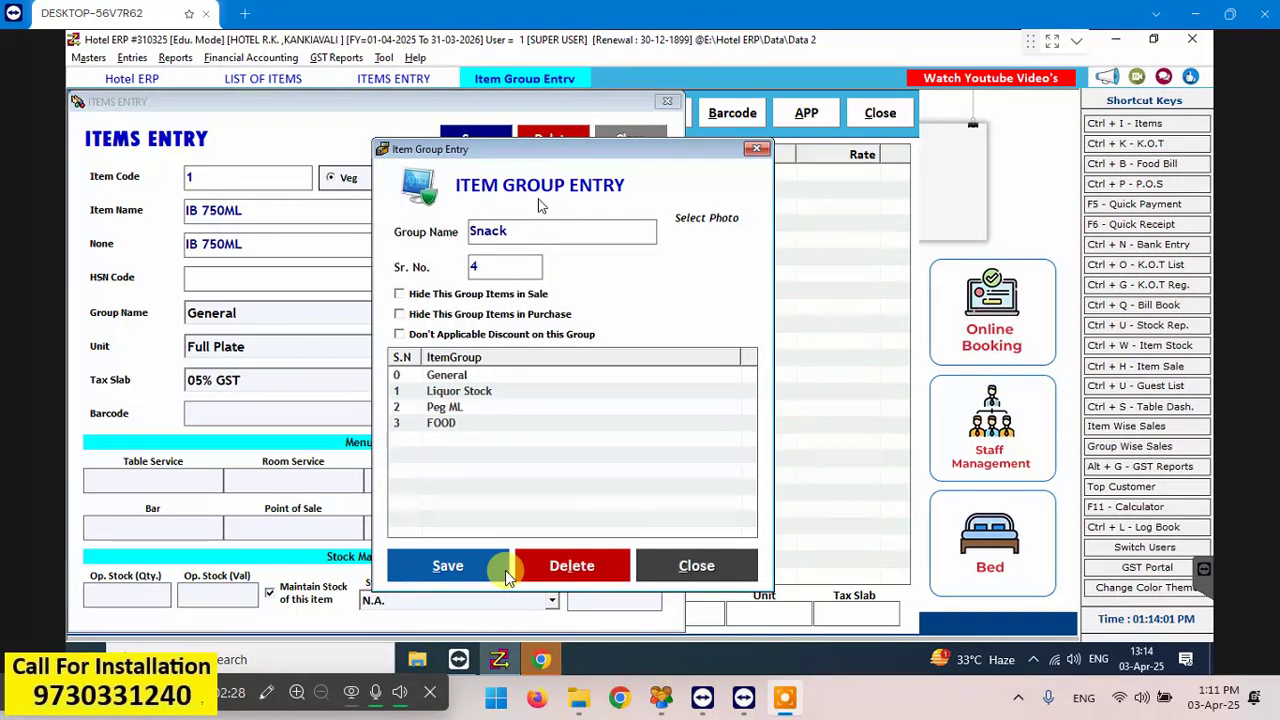
key("Return")
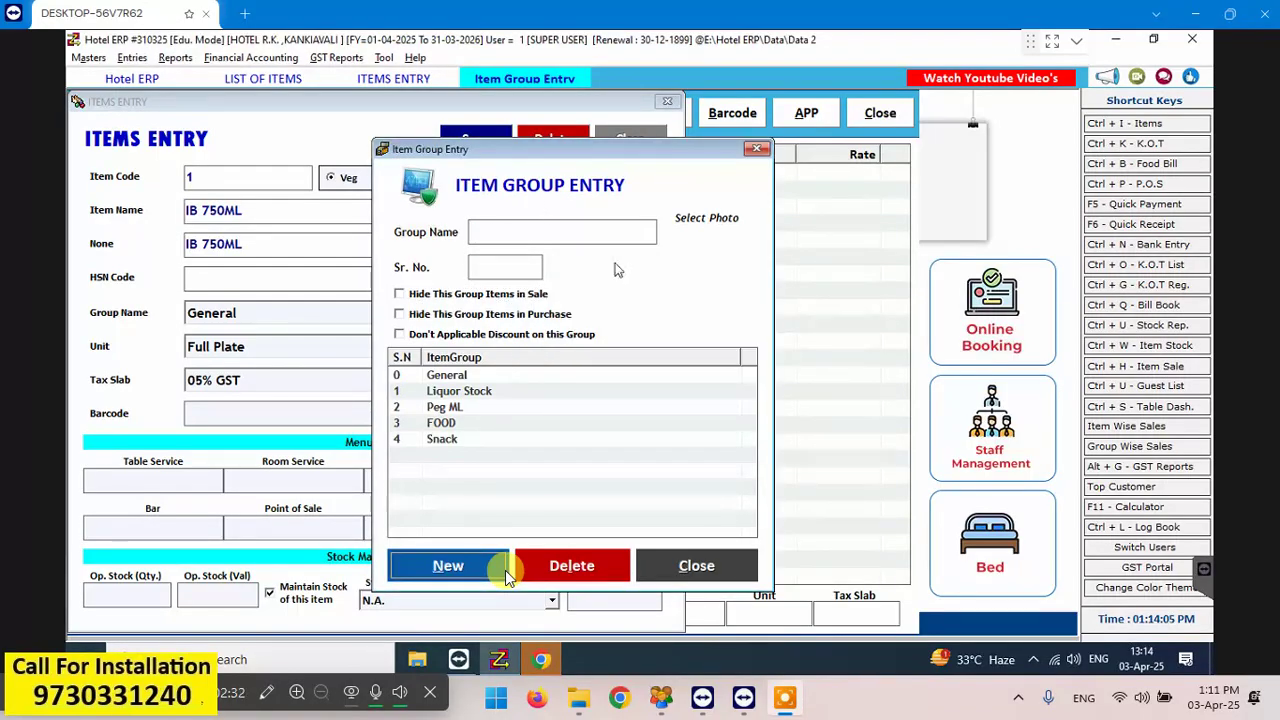
left_click(758, 150)
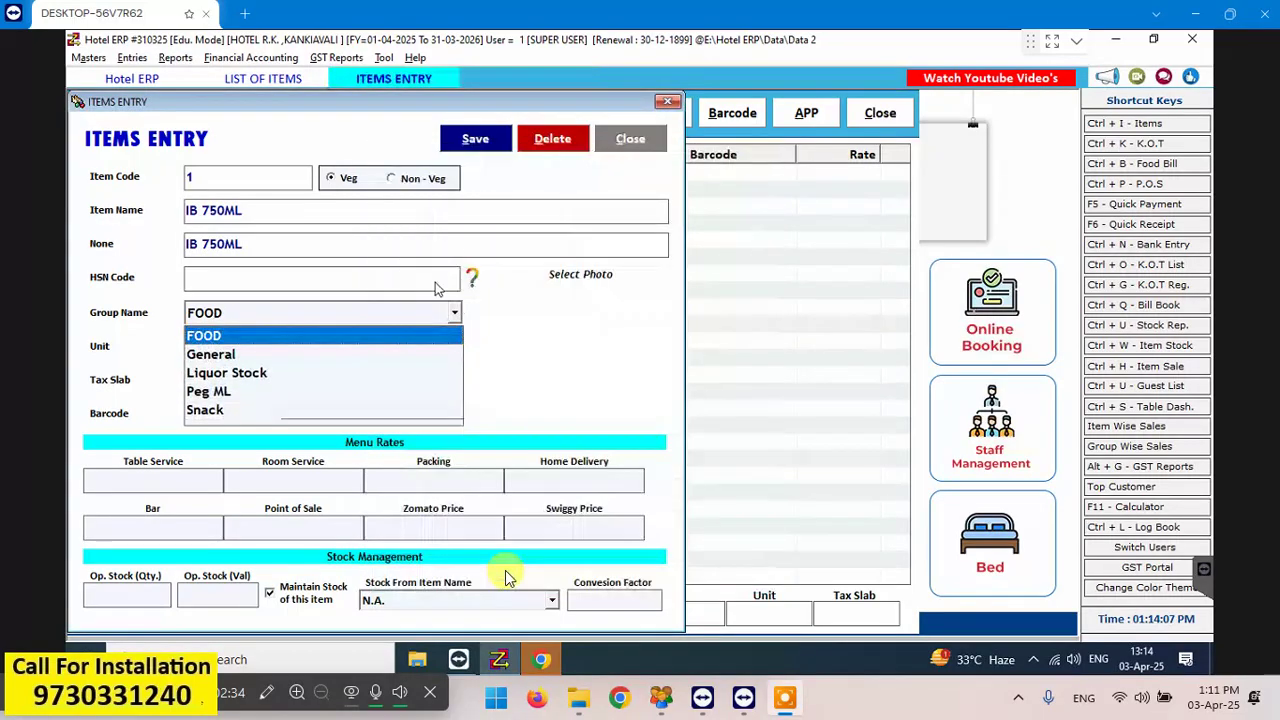
Assign the IB 750ML item to the Liquor Stock group, keep the Full Plate unit and set its tax slab to Tax Free
left_click(258, 332)
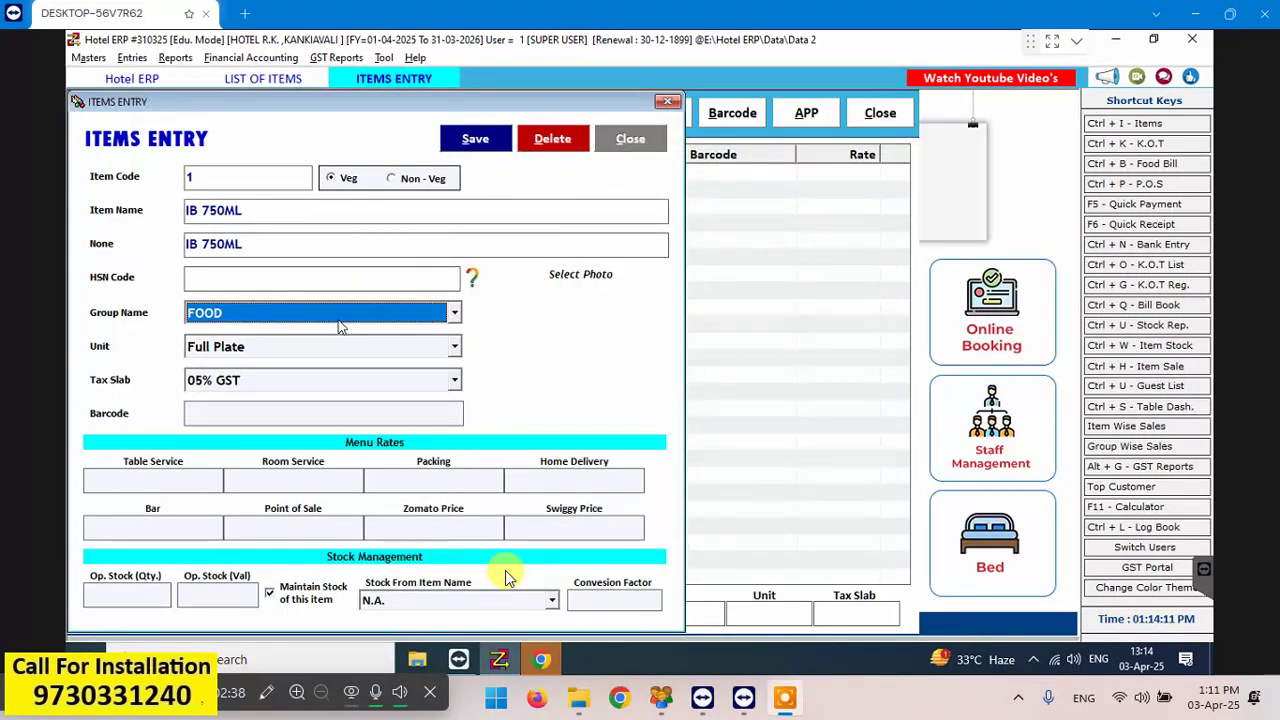
key("Down")
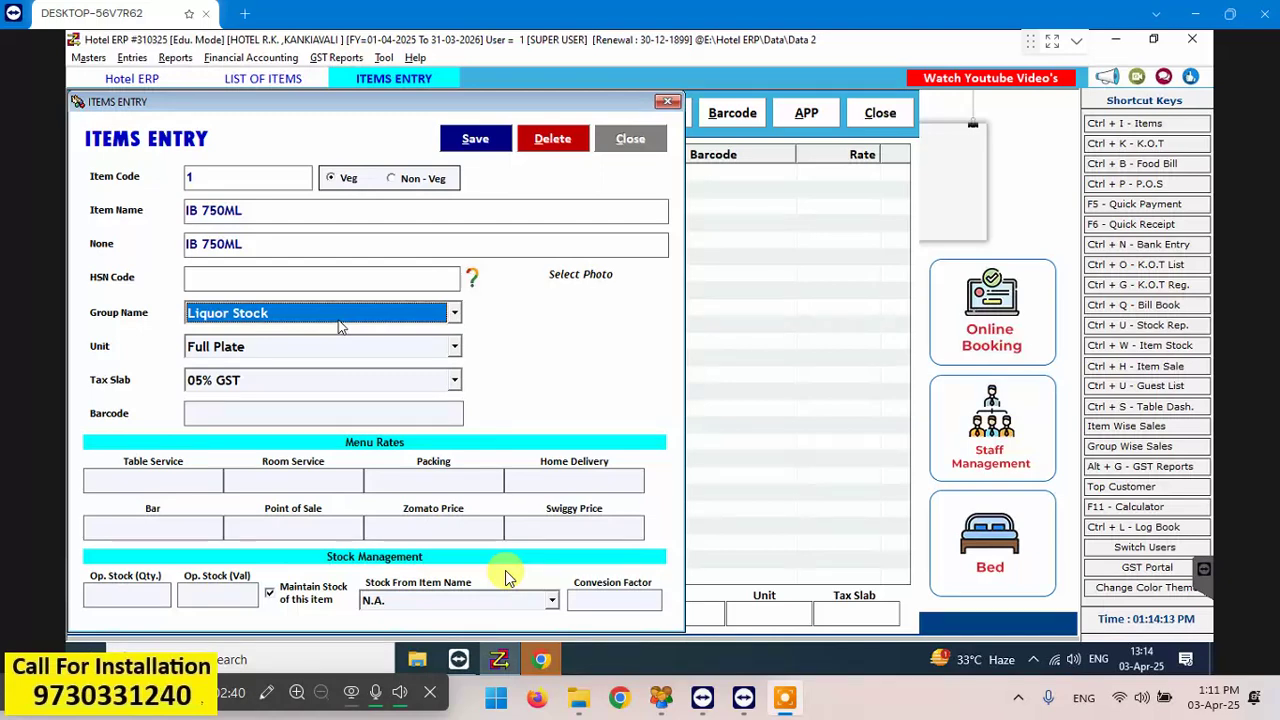
key("Return")
key("Return")
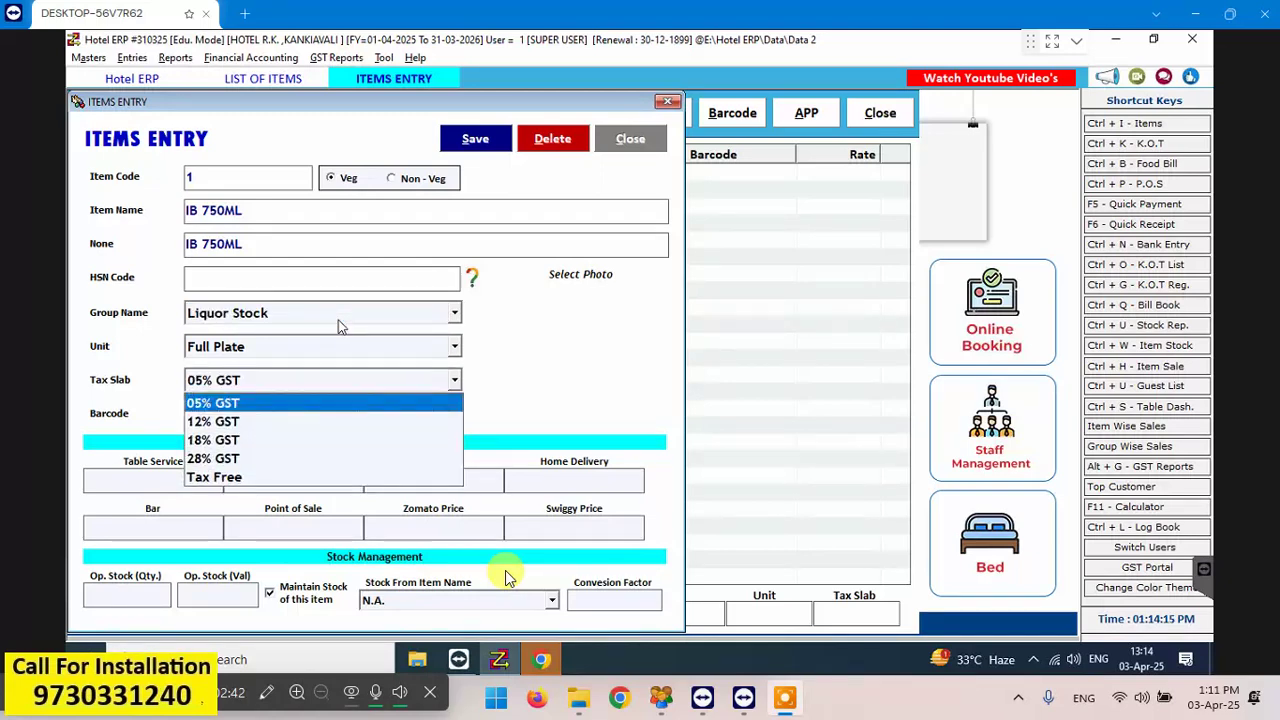
key("Down")
key("Down")
key("Down")
key("Down")
key("Return")
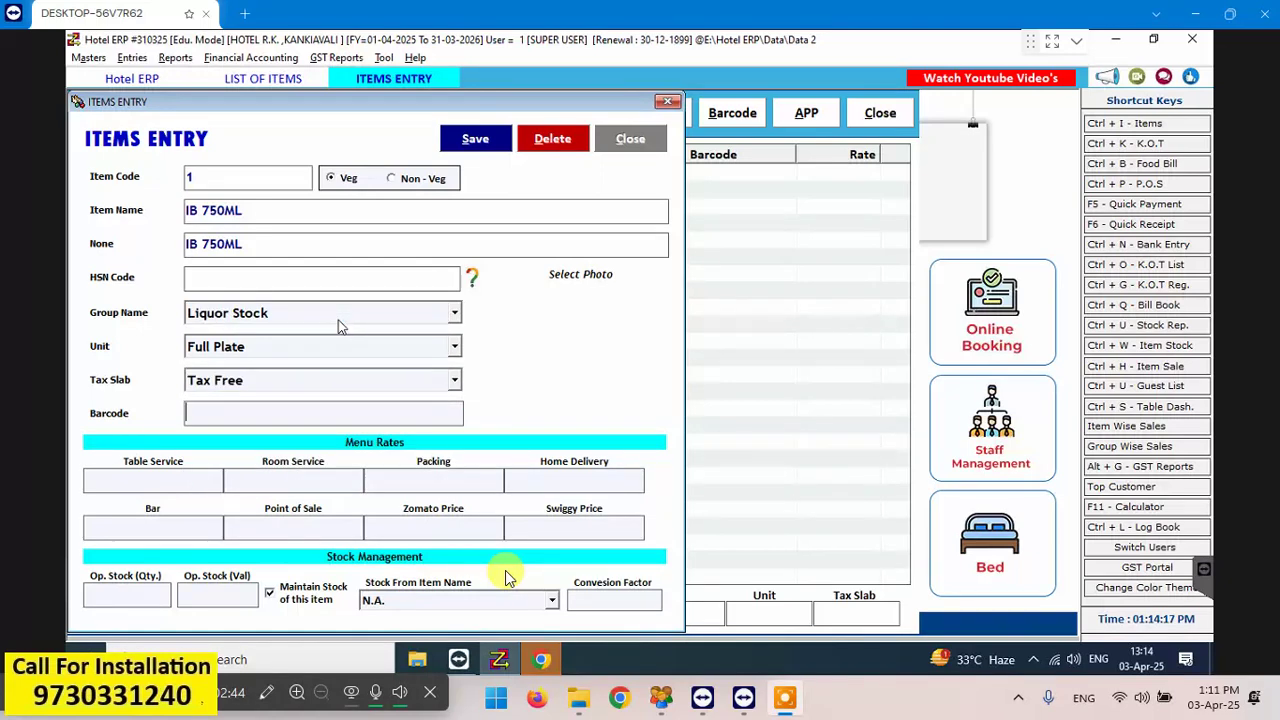
Set the IB 750ML menu rates to 880 for every service, with a packing rate of 740
key("Return")
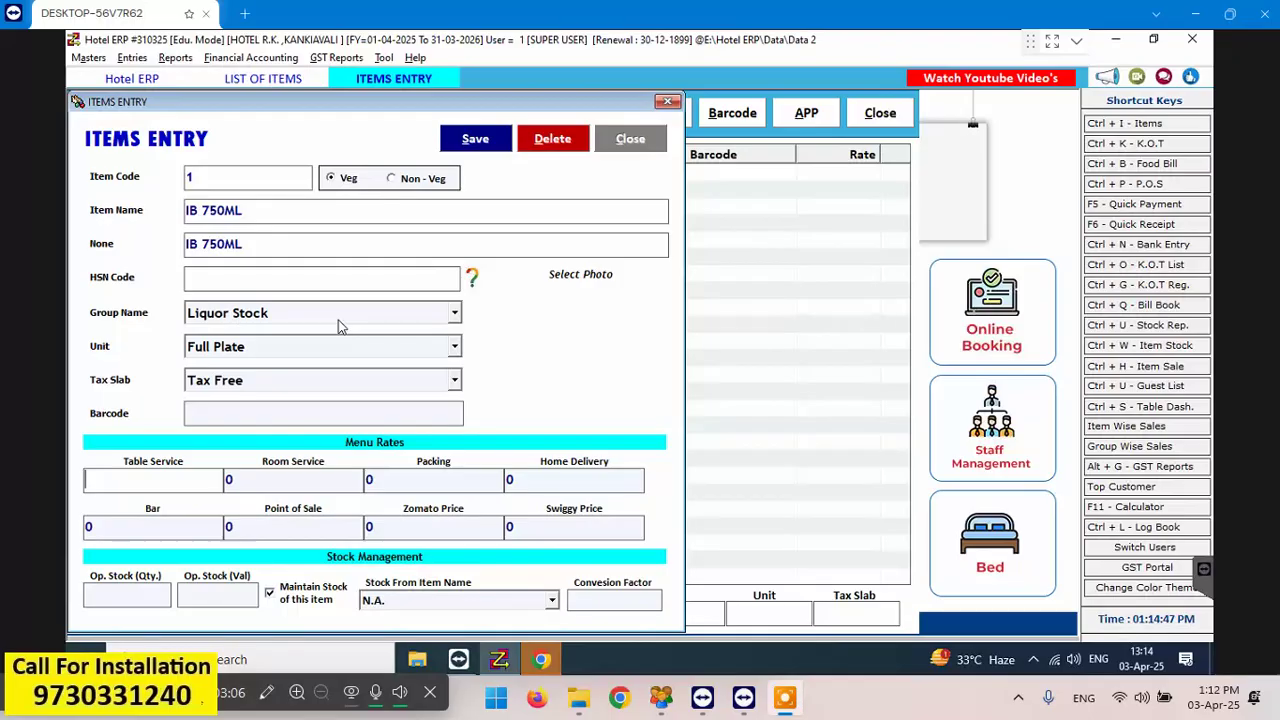
type("880")
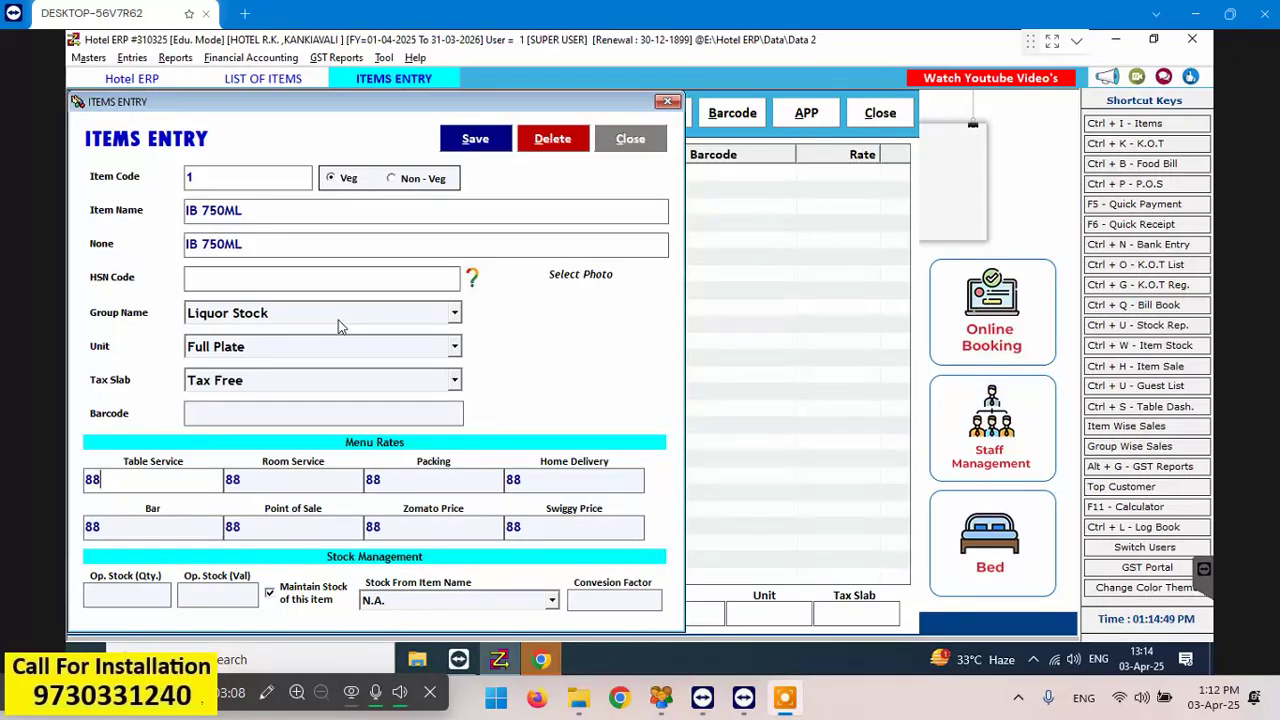
key("Tab")
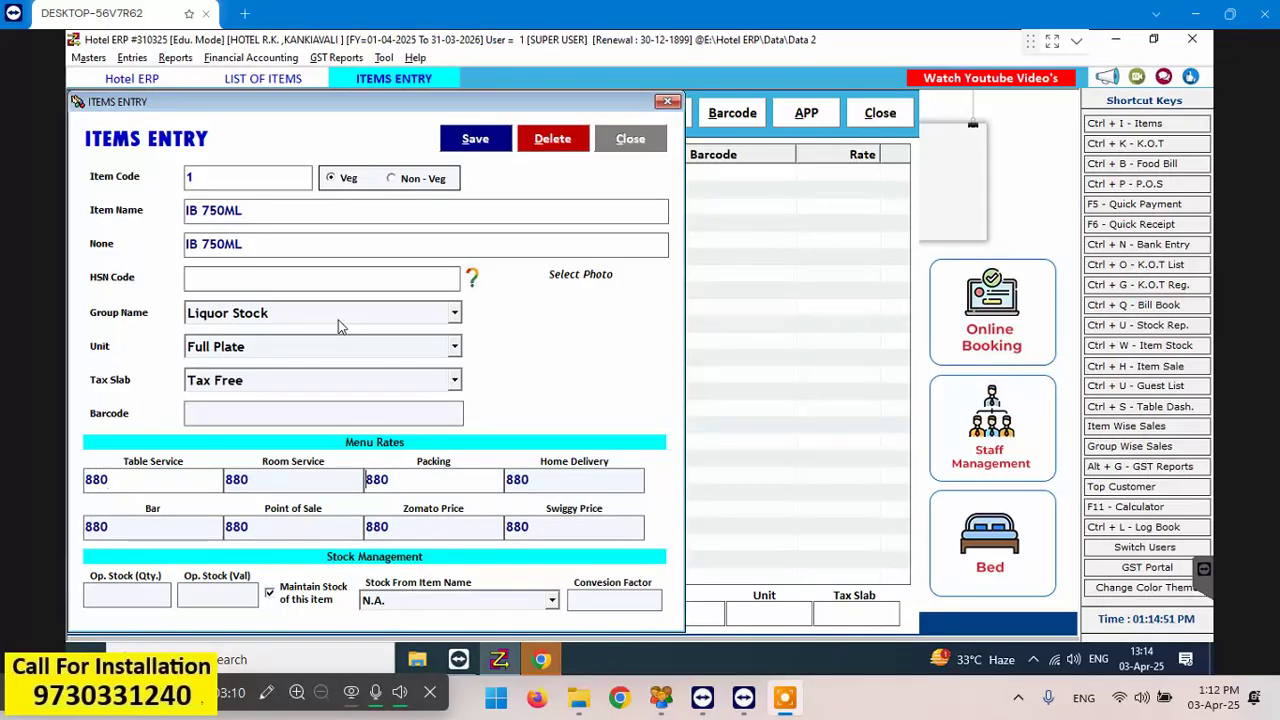
key("Tab")
type("74")
key("Tab")
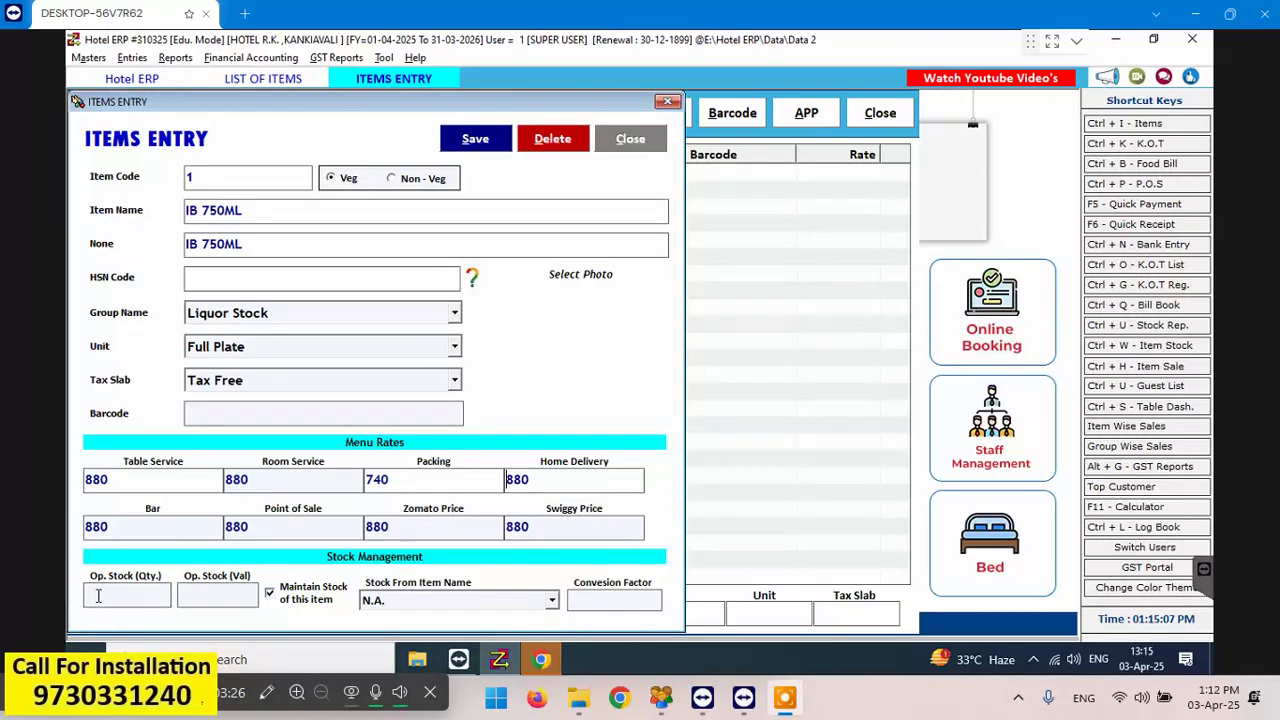
Enter an opening stock quantity of 2610 and a conversion factor of 750 for IB 750ML, and save the item
key("Tab")
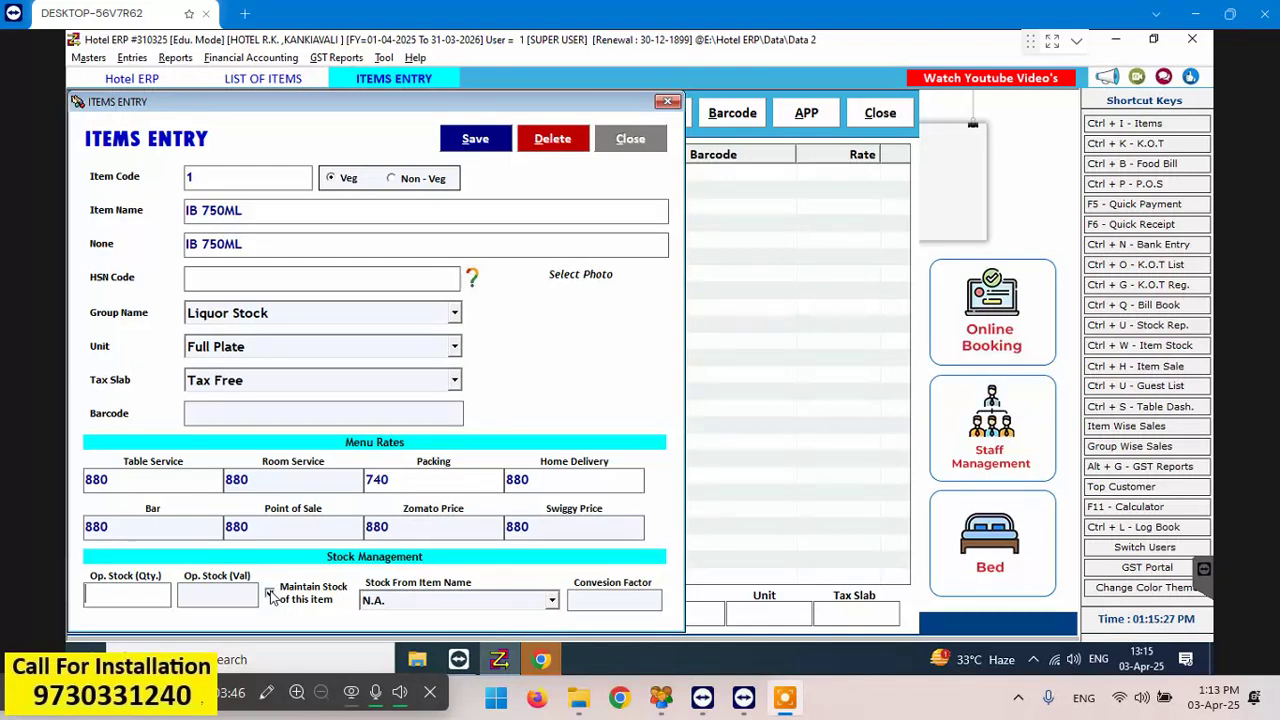
type("2250")
left_click(269, 593)
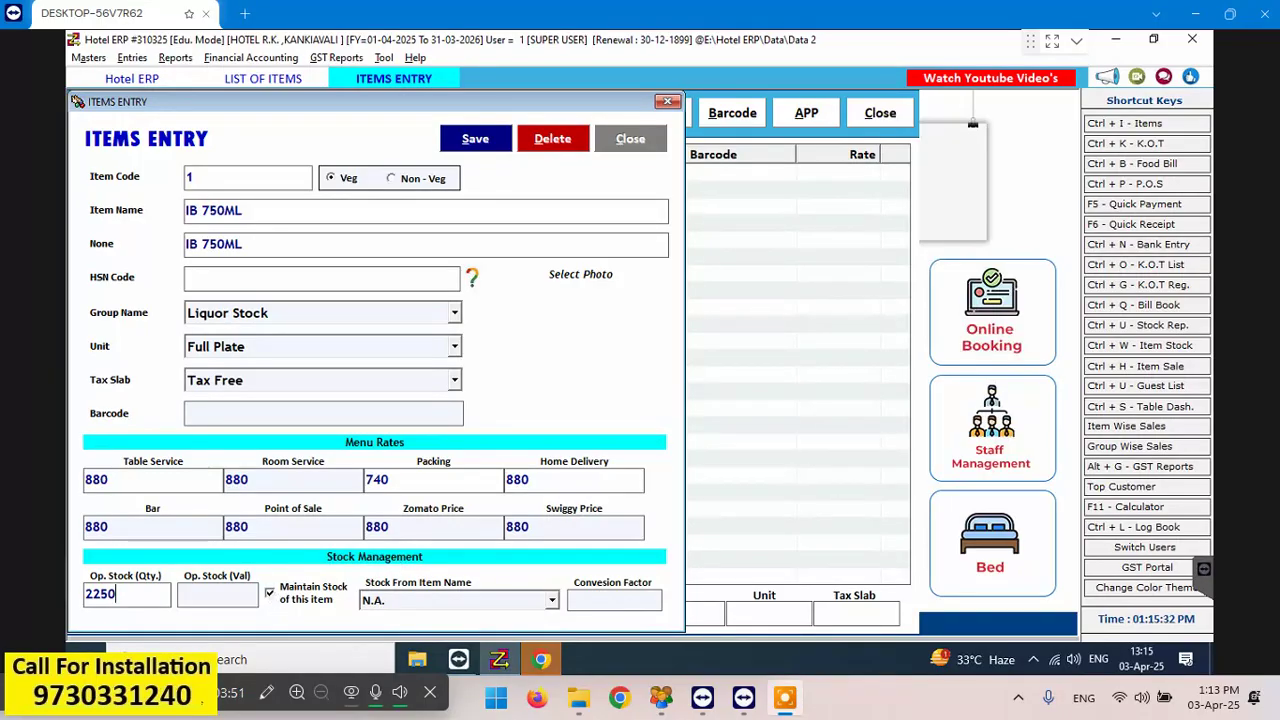
left_click(156, 601)
key("BackSpace")
key("BackSpace")
key("BackSpace")
type("610")
type("0")
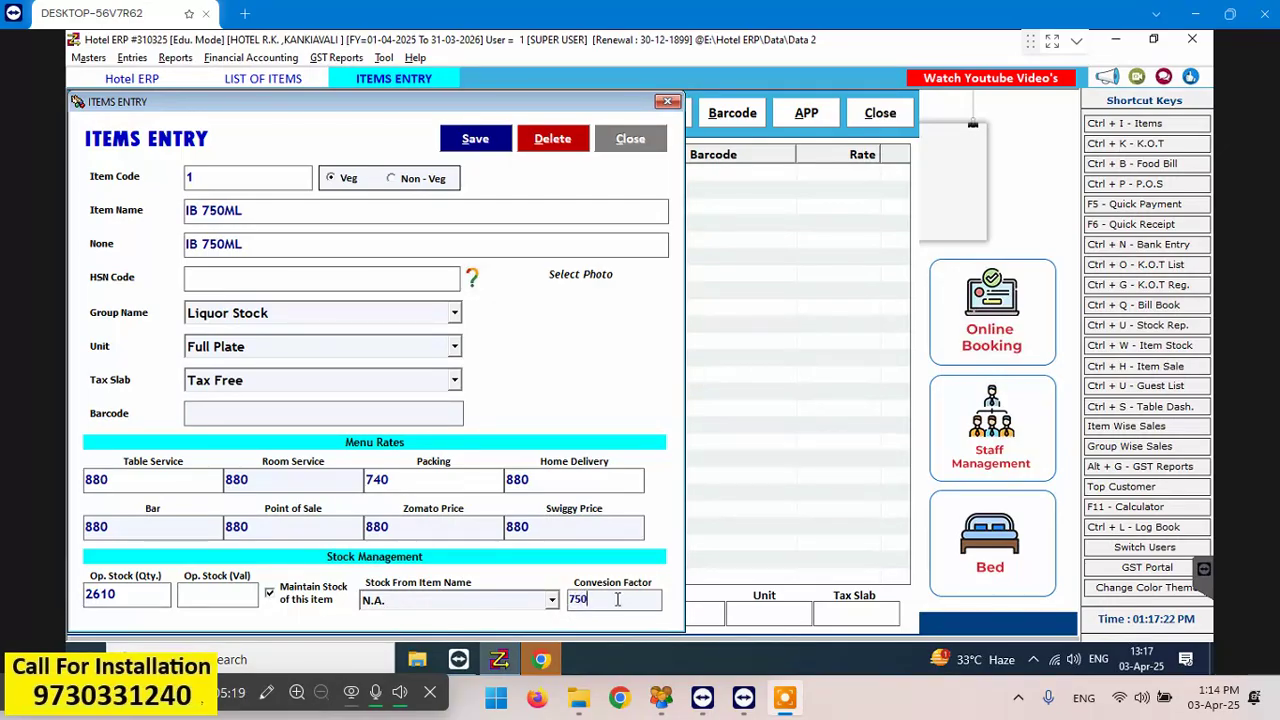
left_click(485, 146)
left_click(693, 401)
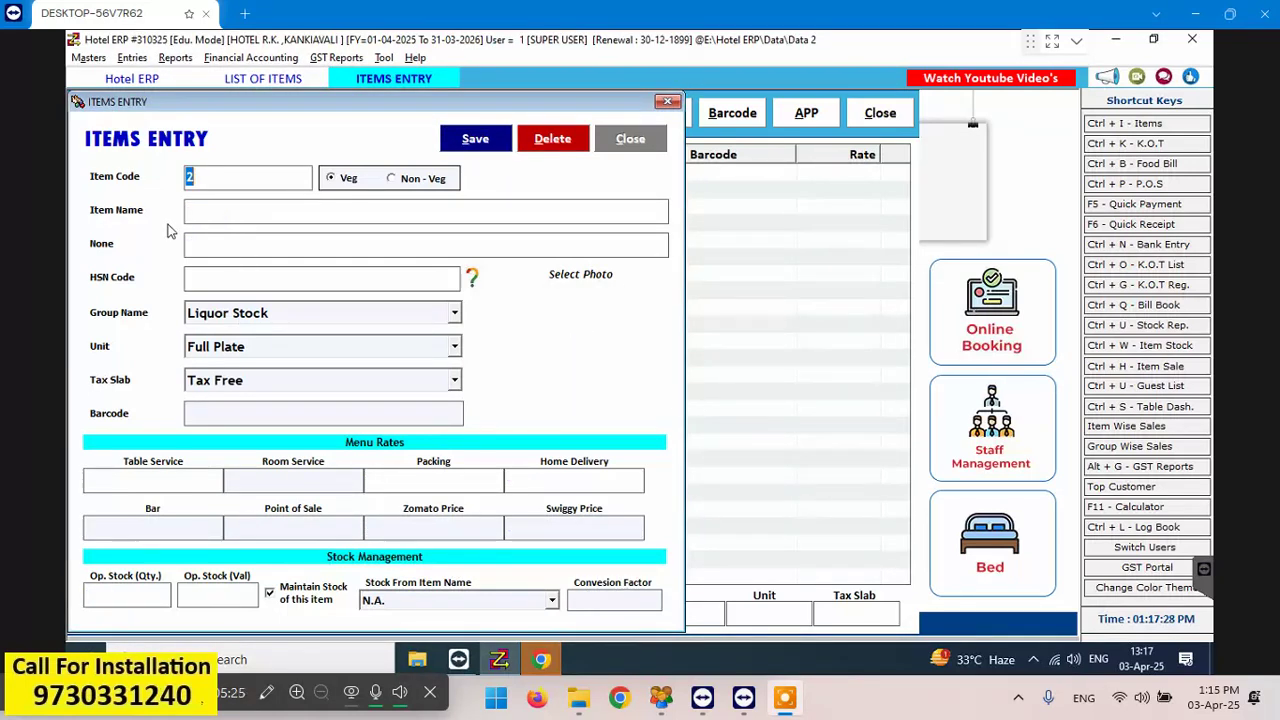
Name the next item IB 180ML and keep the Liquor Stock group, Full Plate unit and Tax Free slab
key("Tab")
key("Tab")
type("IB 180ML")
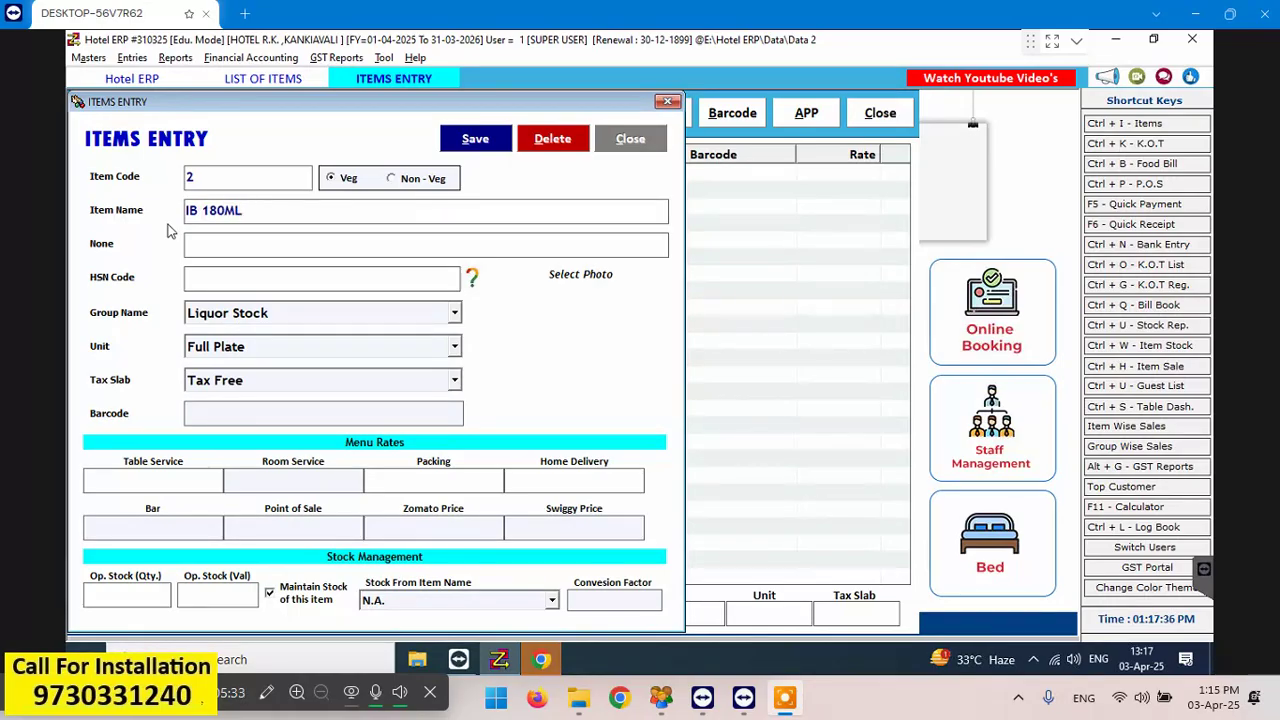
key("Return")
key("Return")
key("Return")
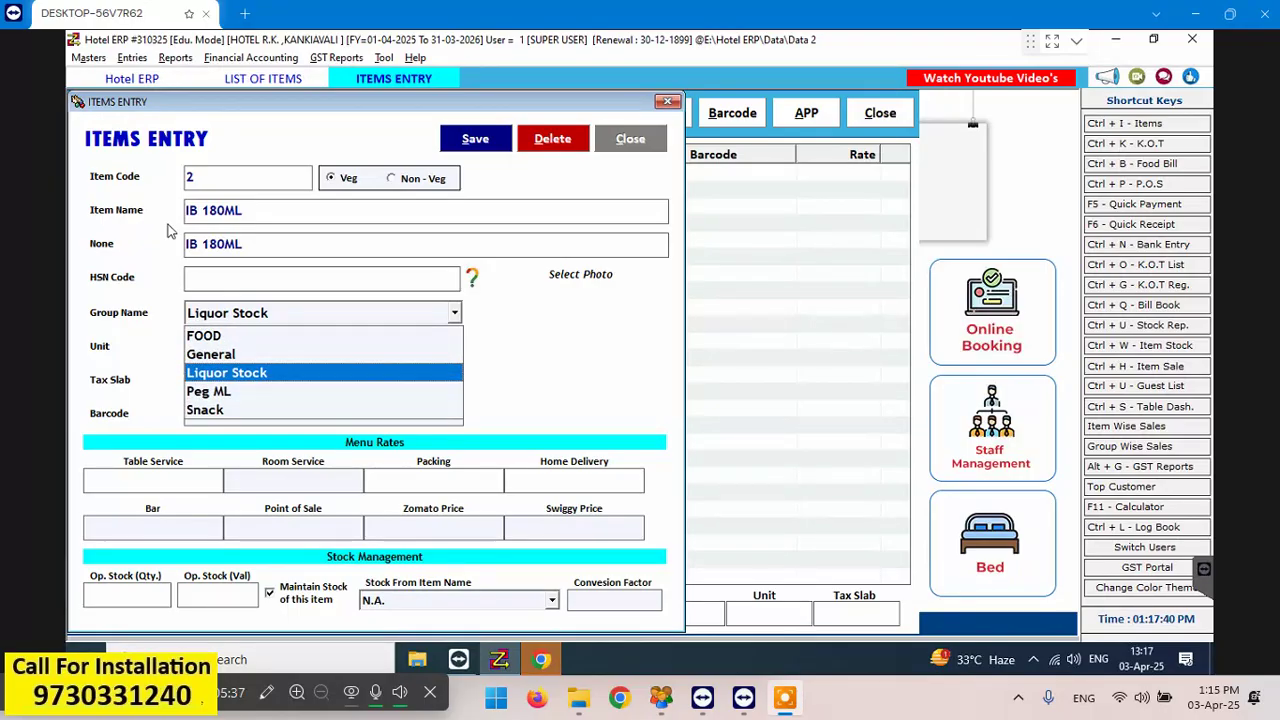
key("Return")
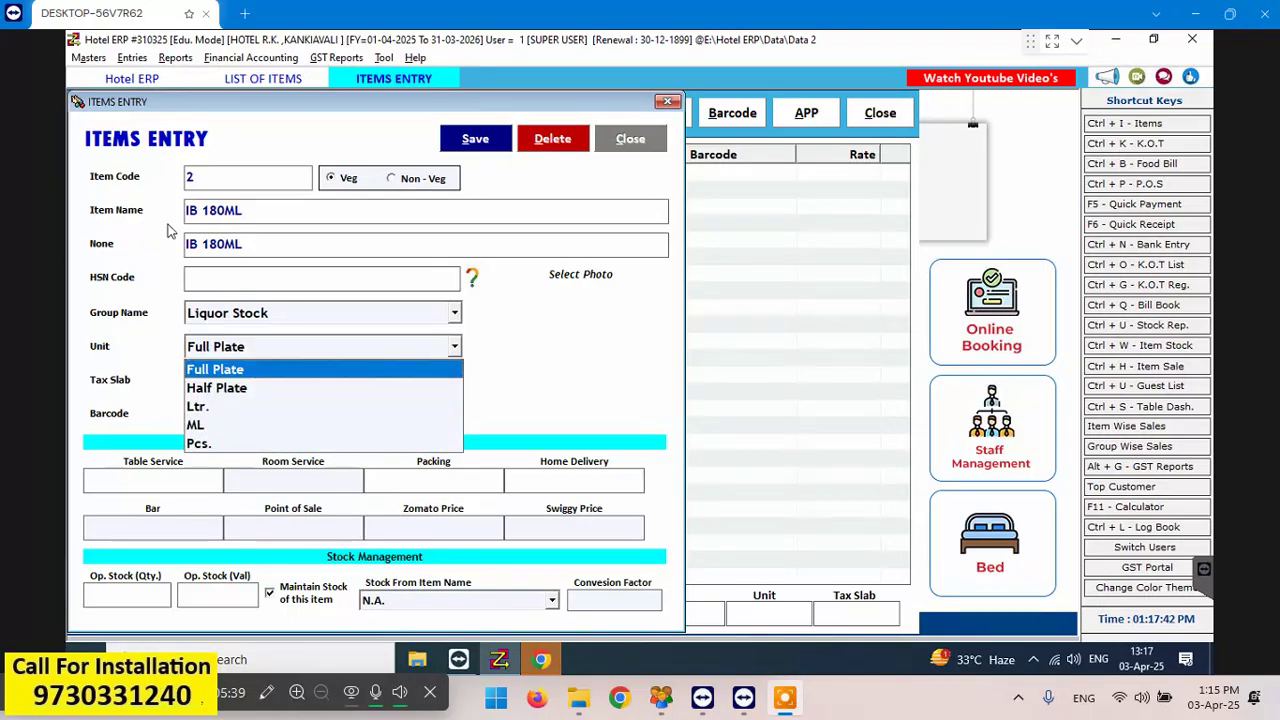
key("Return")
key("Return")
key("Return")
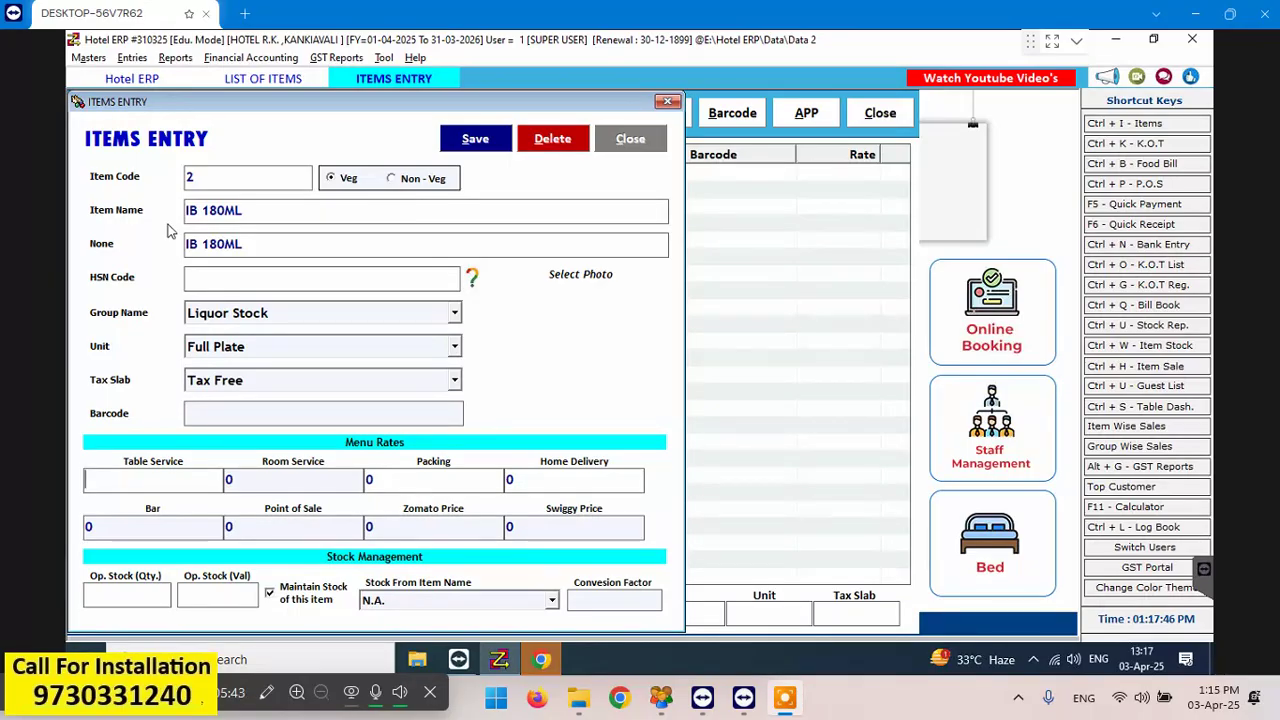
Set the IB 180ML menu rates to 220 for every service, with a packing rate of 190
type("220")
key("Return")
key("Return")
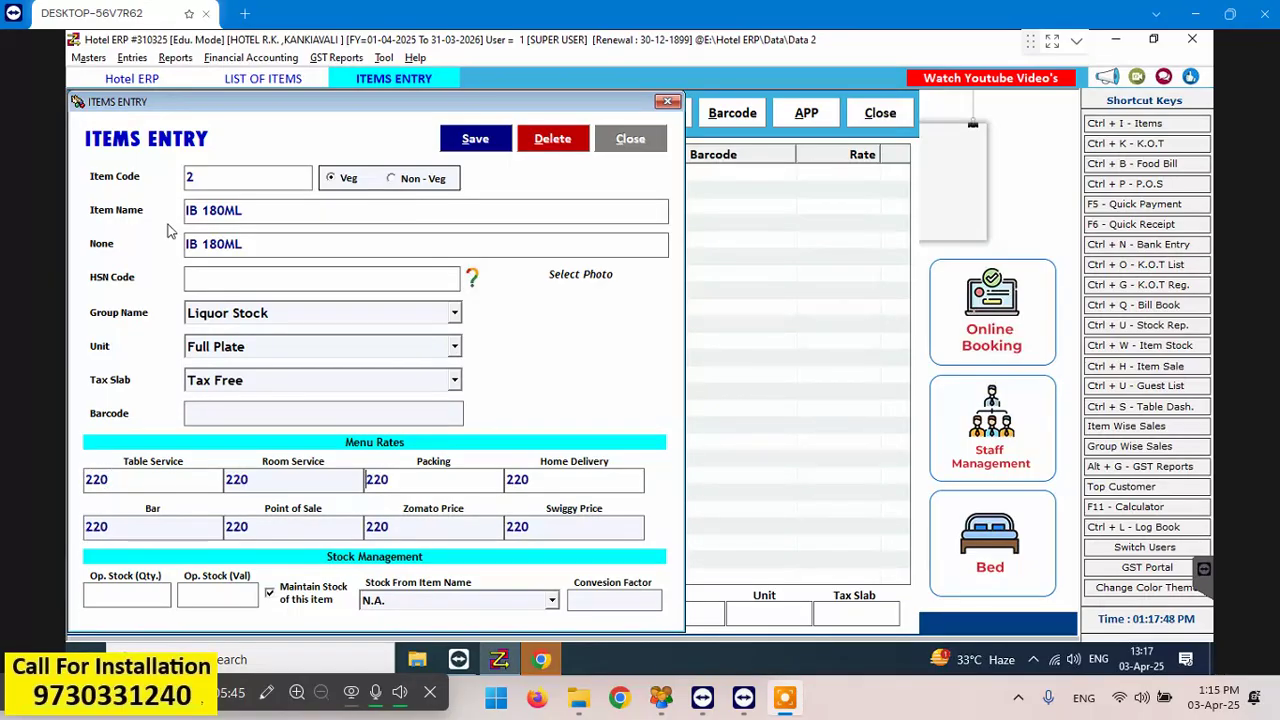
type("1902")
key("Return")
key("Return")
key("Return")
key("Return")
key("Return")
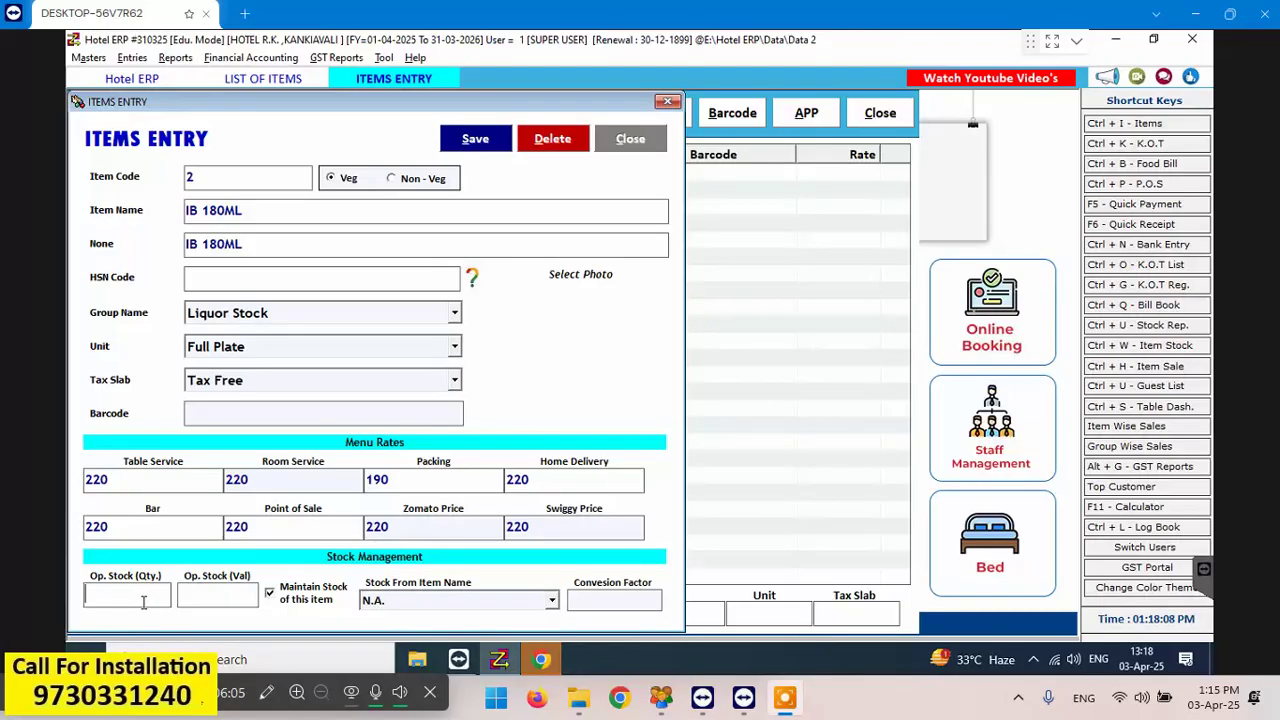
Enter an opening stock quantity of 6840 and a conversion factor of 180 for IB 180ML, and save the item
type("6840")
key("Tab")
key("Tab")
key("Tab")
type("1802")
key("BackSpace")
key("alt+s")
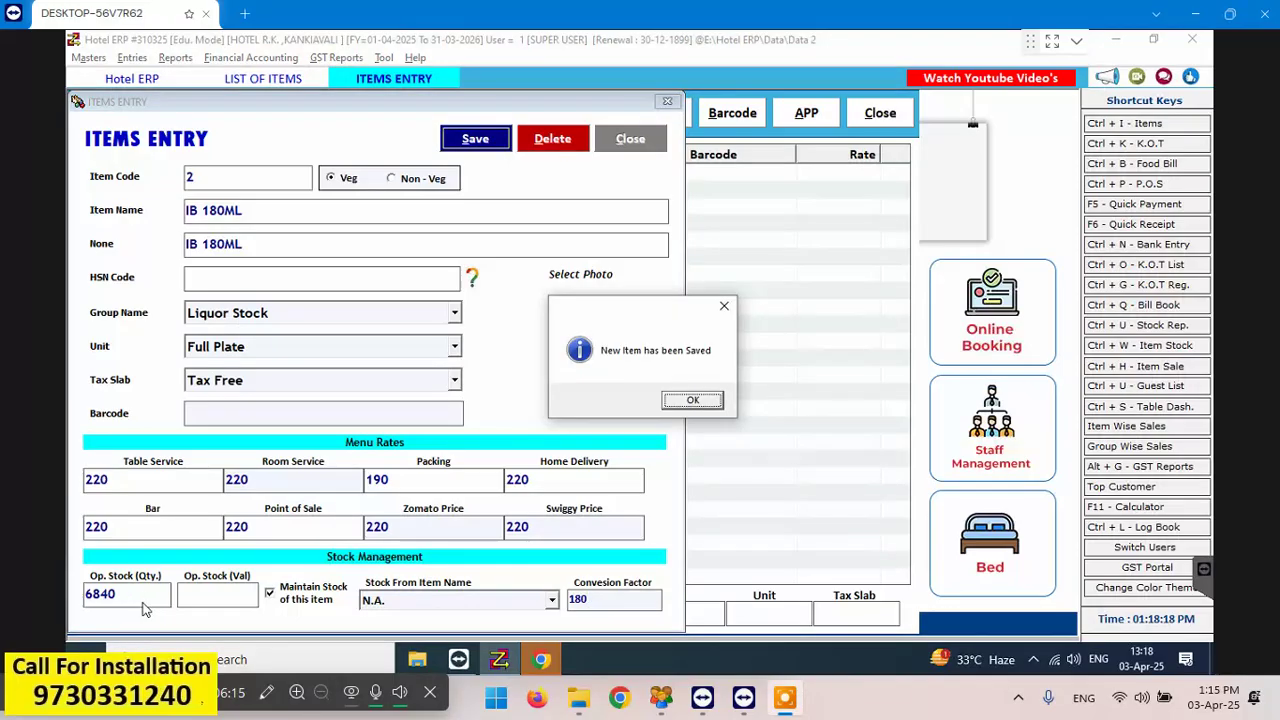
key("Return")
key("Tab")
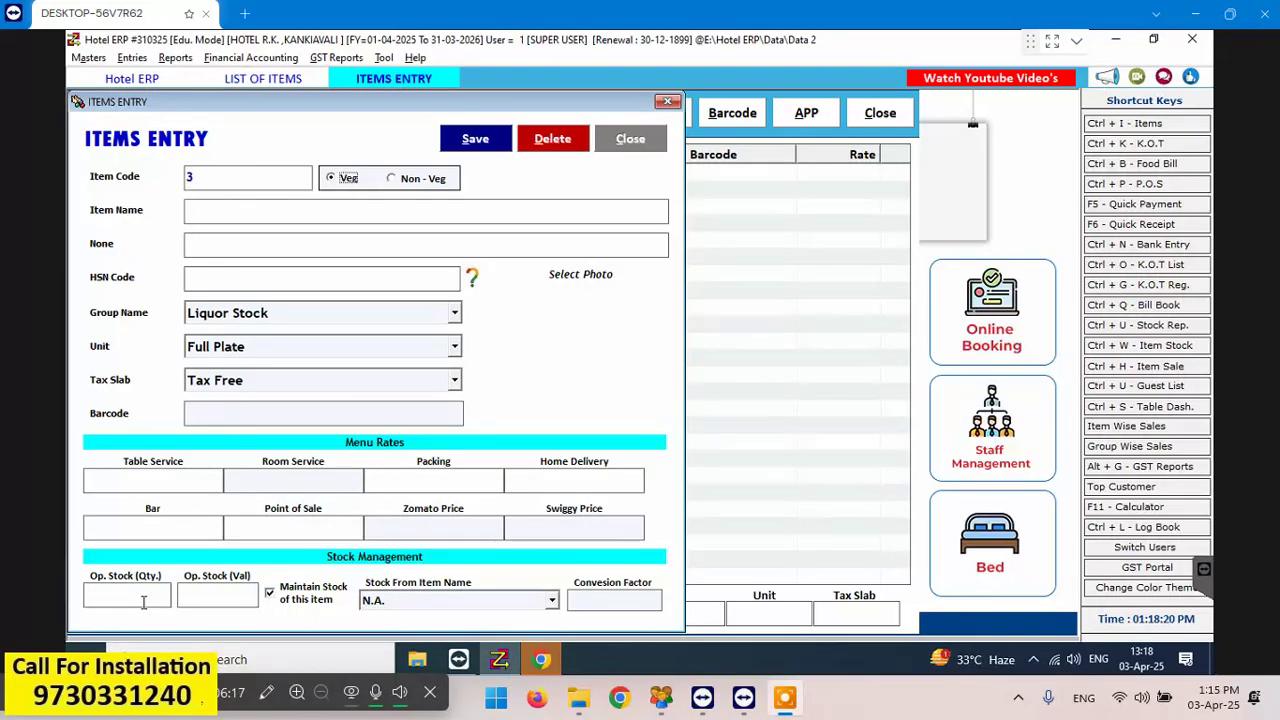
Name the next item IB 90 BOTL
key("Tab")
type("IB")
type(" 901")
type("BOT")
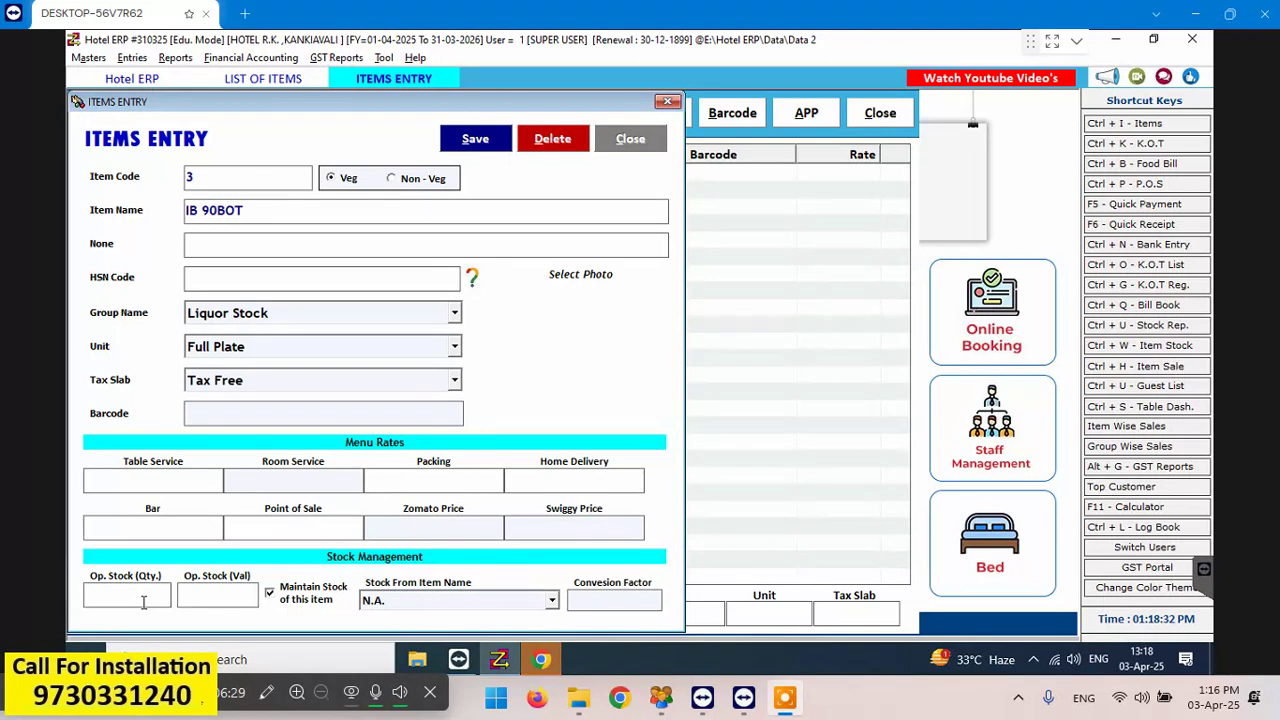
key("Left")
key("Left")
key("Left")
key("Delete")
type("BOTL")
key("Return")
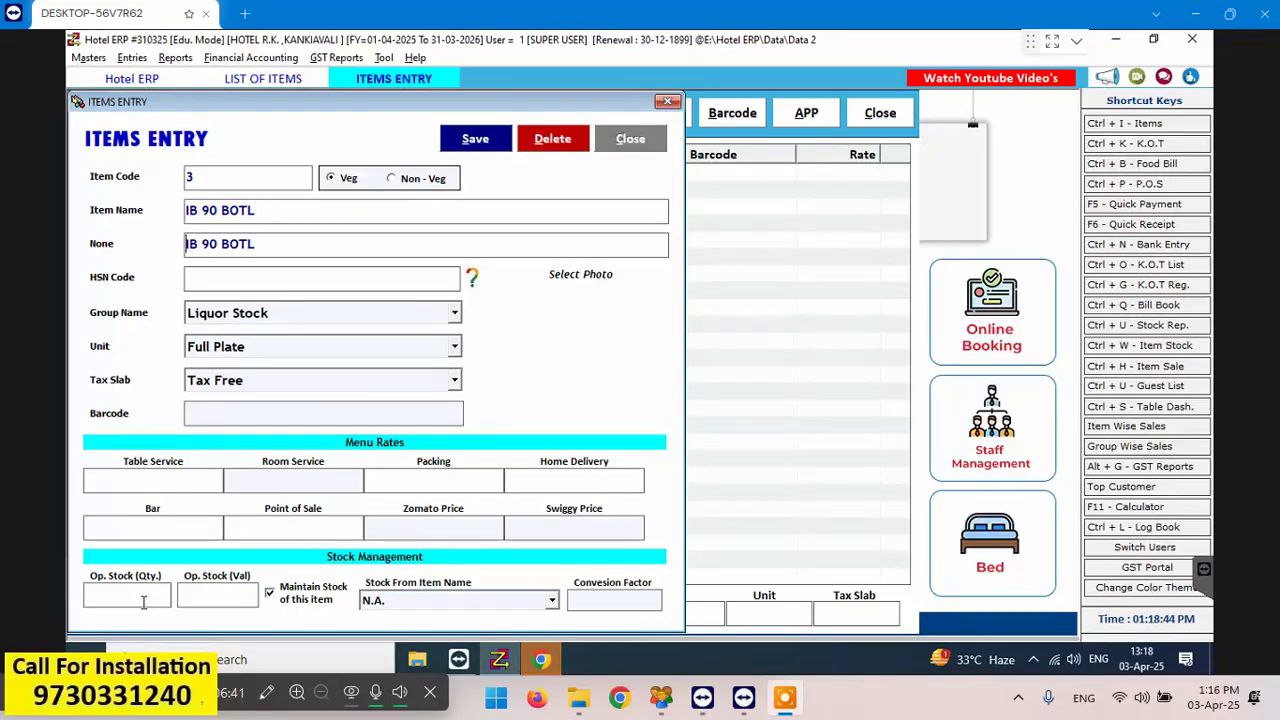
Keep the Liquor Stock group, Full Plate unit and Tax Free slab for IB 90 BOTL, and set all its menu rates to 110
key("Return")
key("Return")
key("Return")
key("Return")
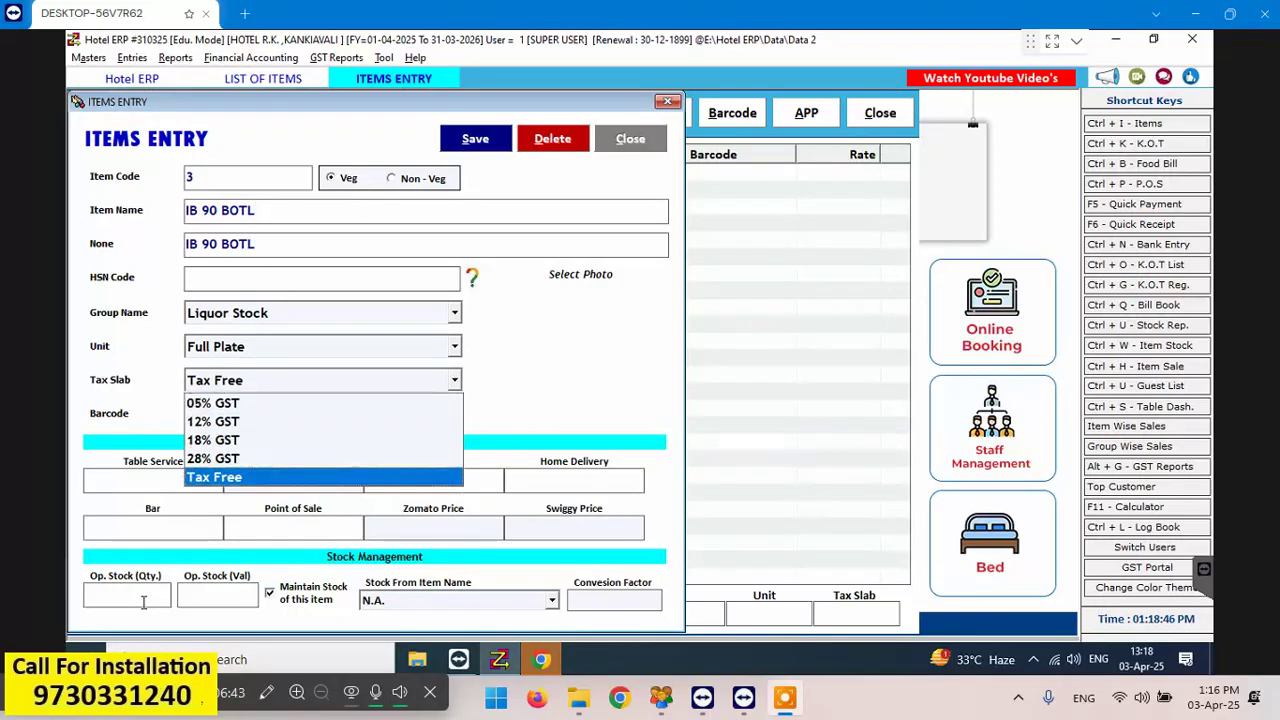
key("Return")
key("Return")
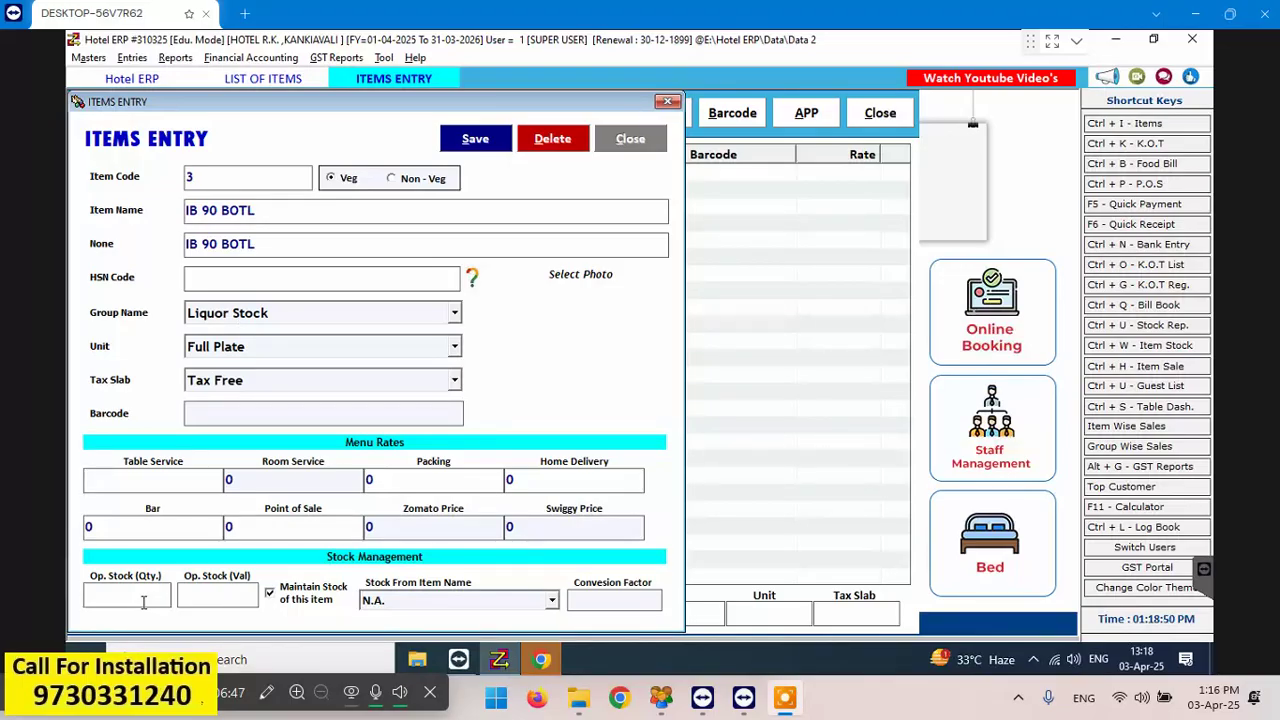
type("110")
key("Return")
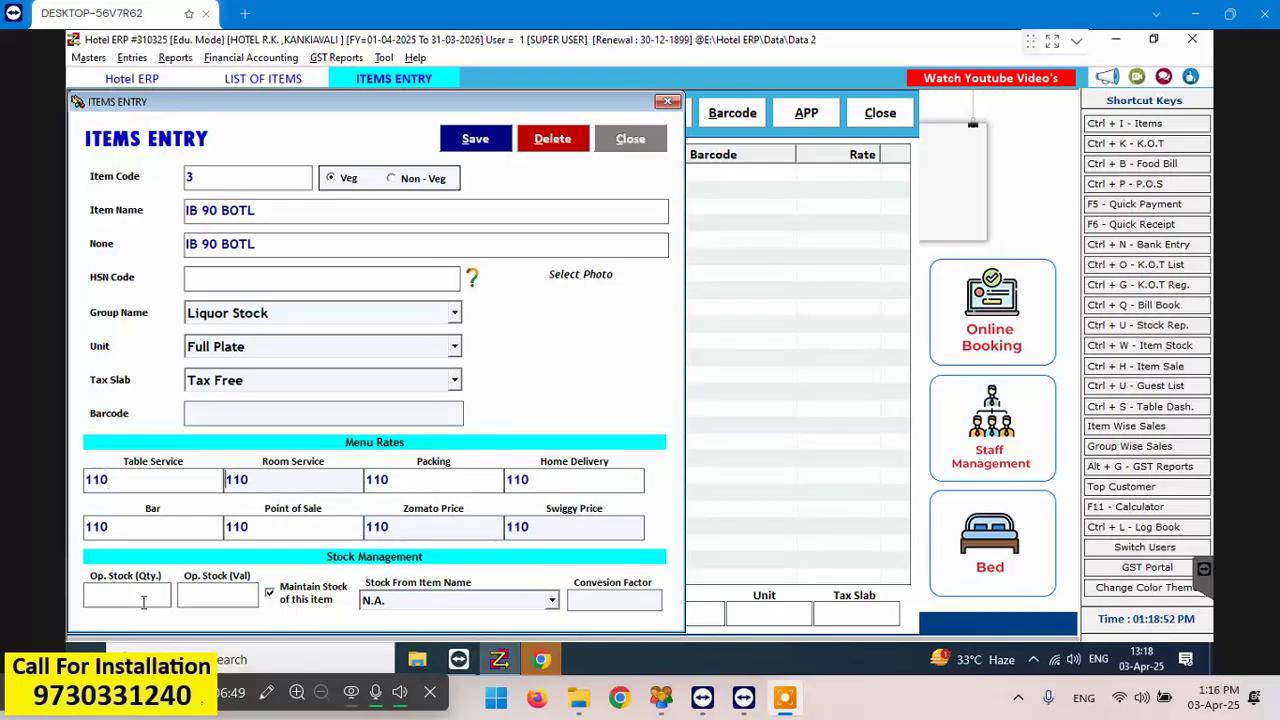
Enter an opening stock quantity of 4950 and a conversion factor of 90 for IB 90 BOTL, and save the item
key("Return")
key("Return")
key("Return")
key("Return")
type("4950")
key("Tab")
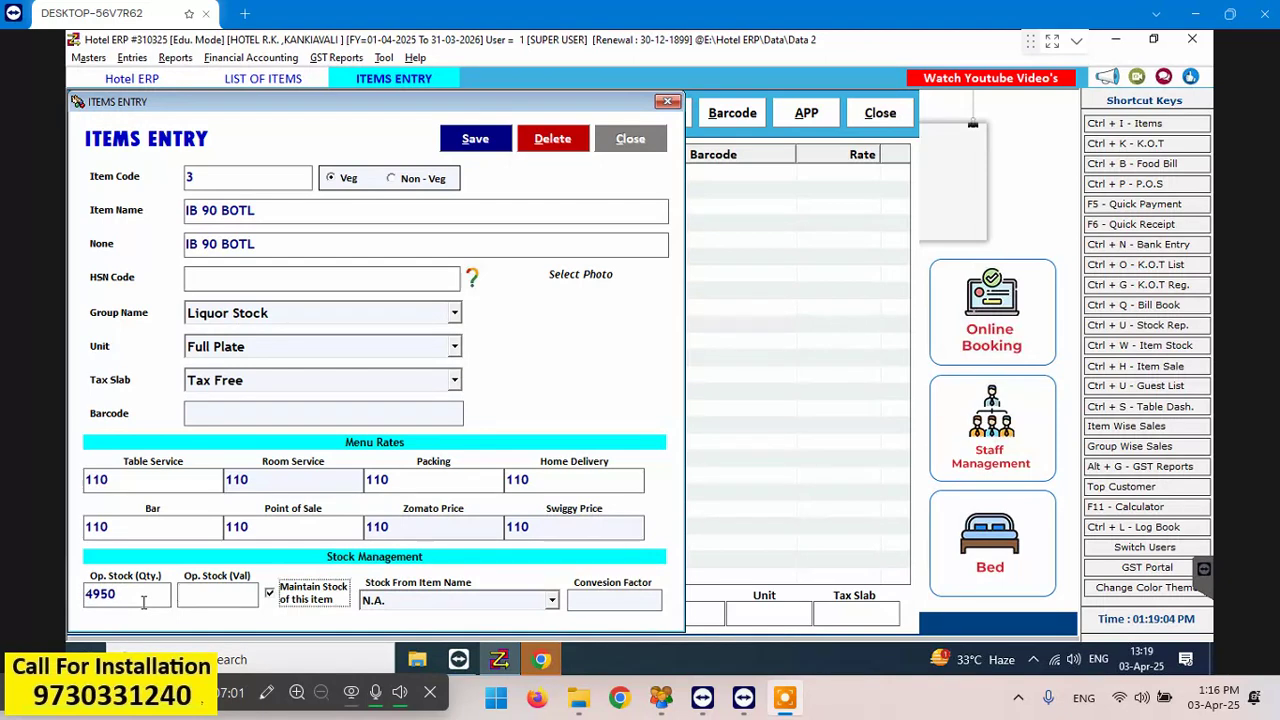
key("Tab")
key("Tab")
type("90")
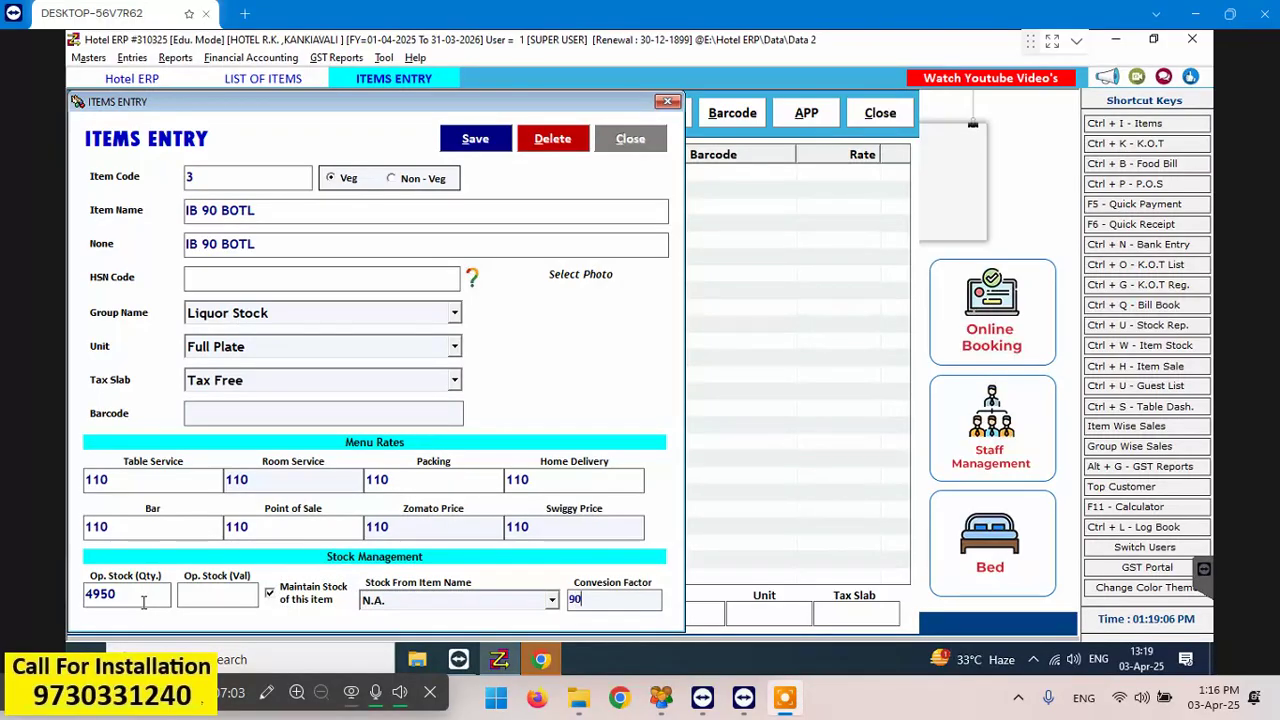
key("Tab")
key("Return")
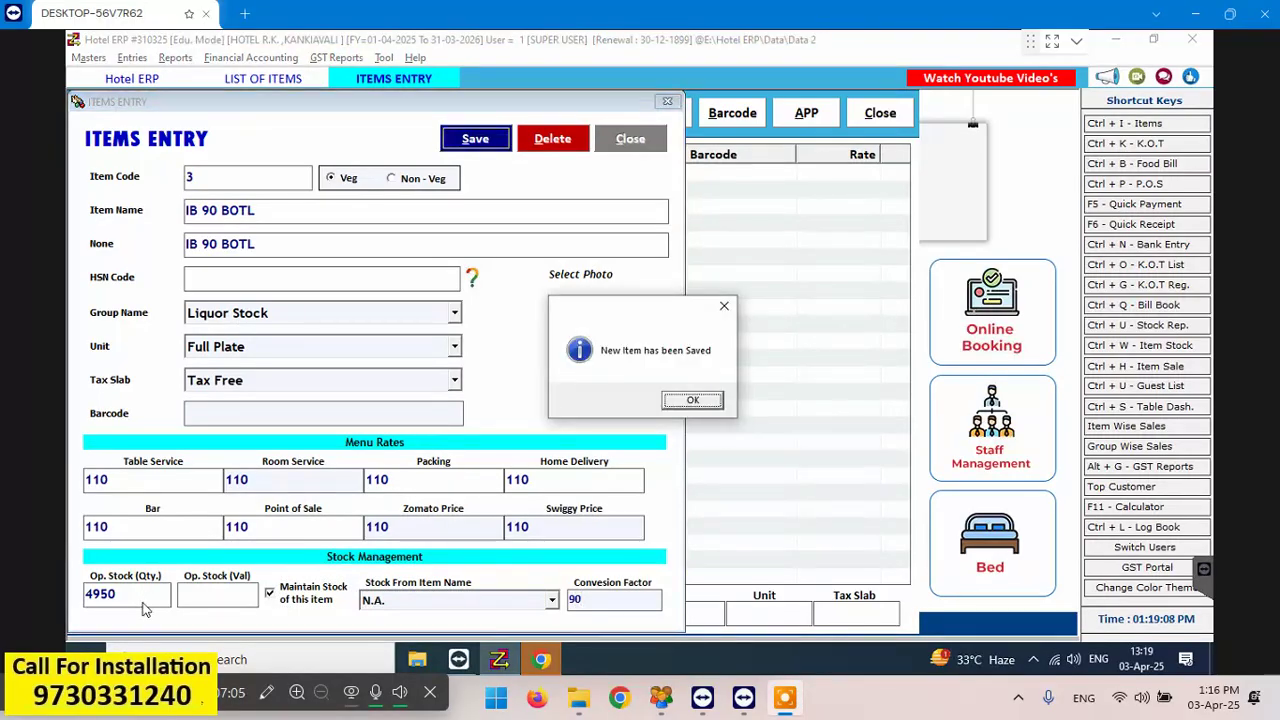
key("Return")
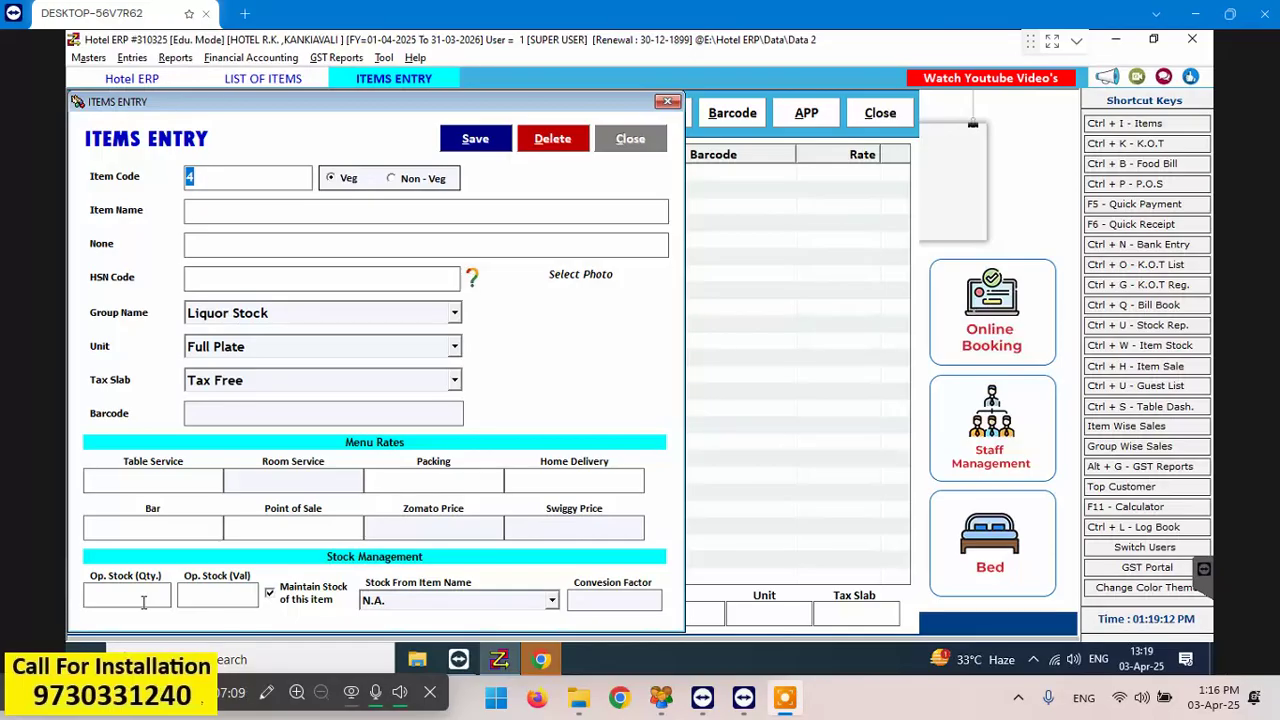
Name the next item IB 30ML and copy that name for reuse
key("Return")
type("IB 30M")
key("shift+Left")
key("shift+Left")
key("shift+Left")
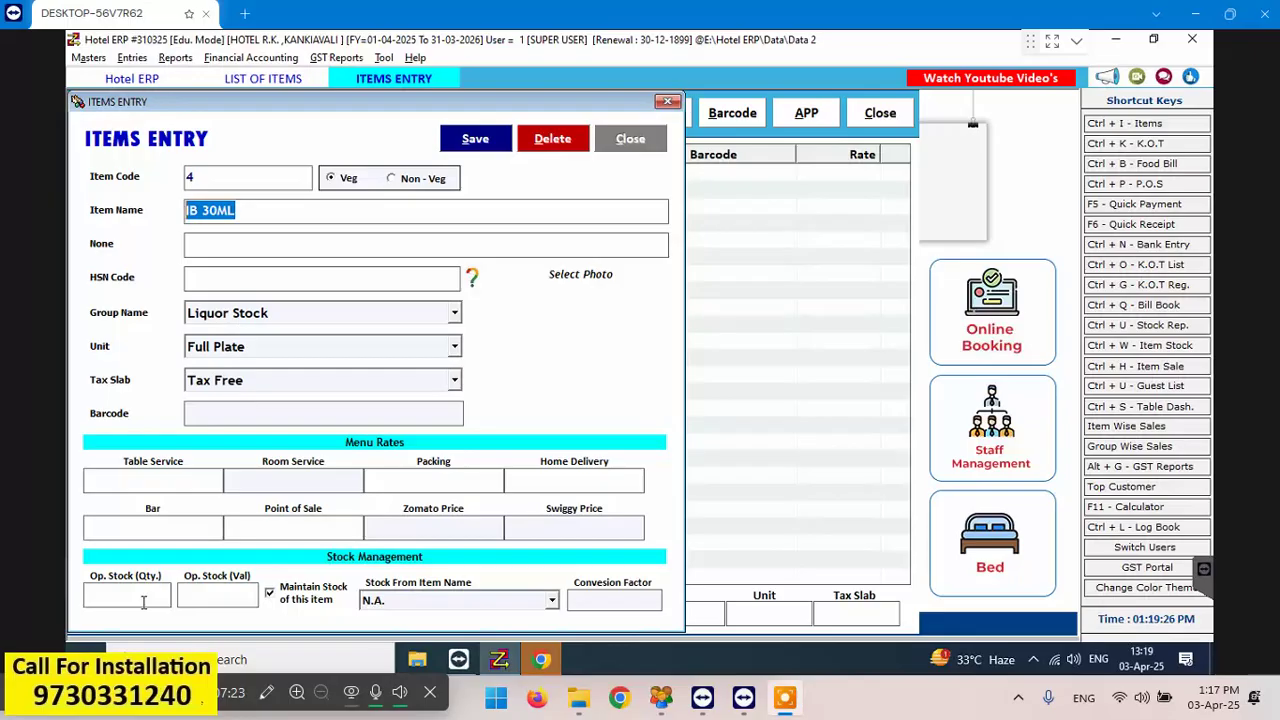
key("Home")
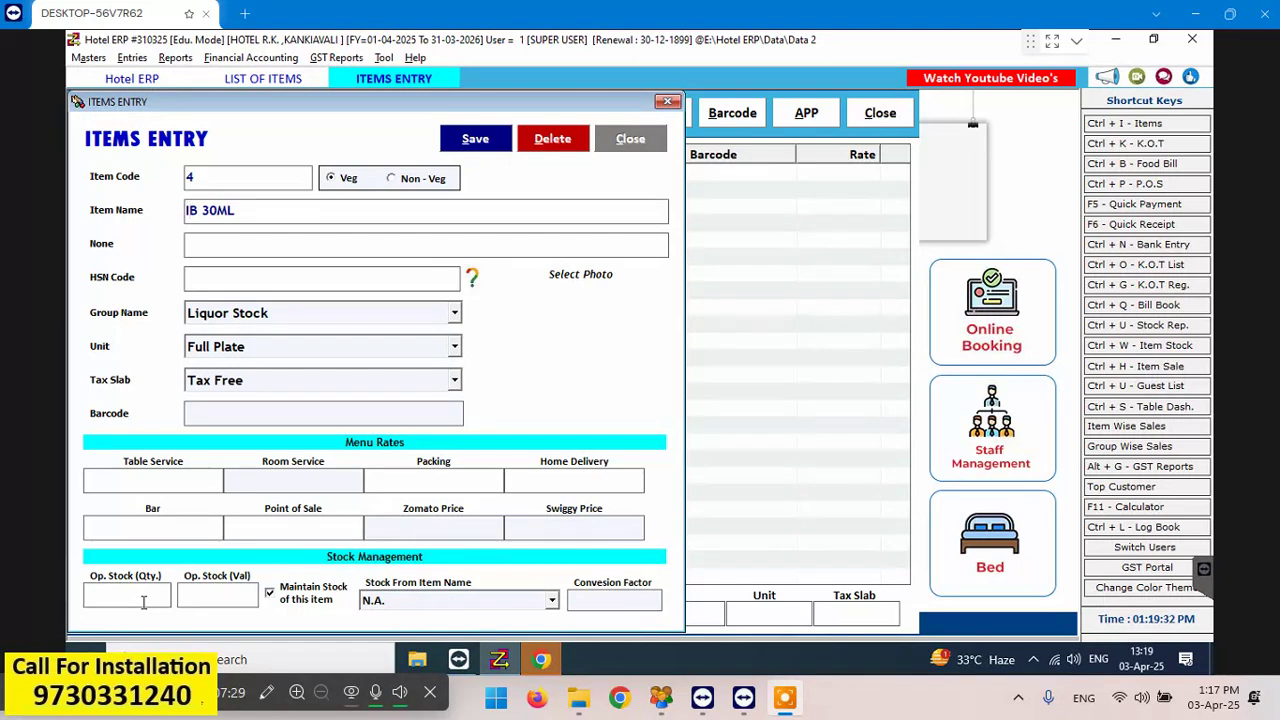
Assign IB 30ML to the Peg ML group, keeping the Full Plate unit and Tax Free slab
key("Return")
key("Return")
key("Return")
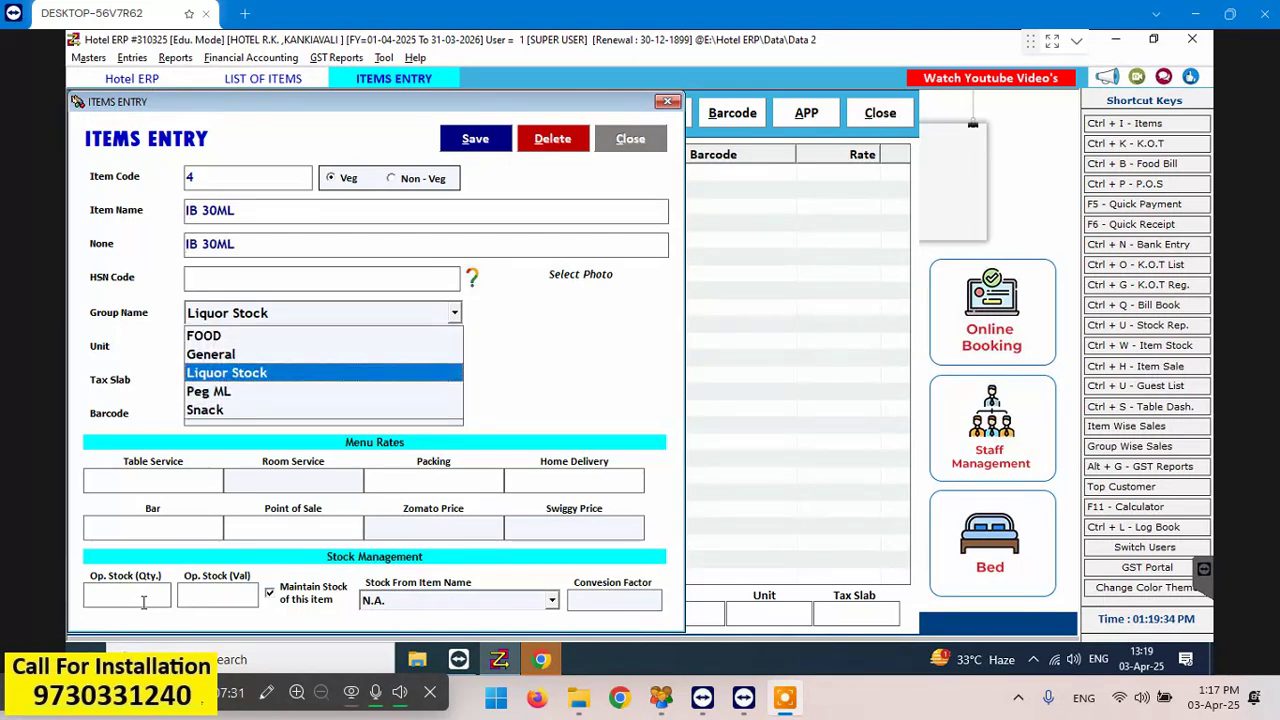
key("Down")
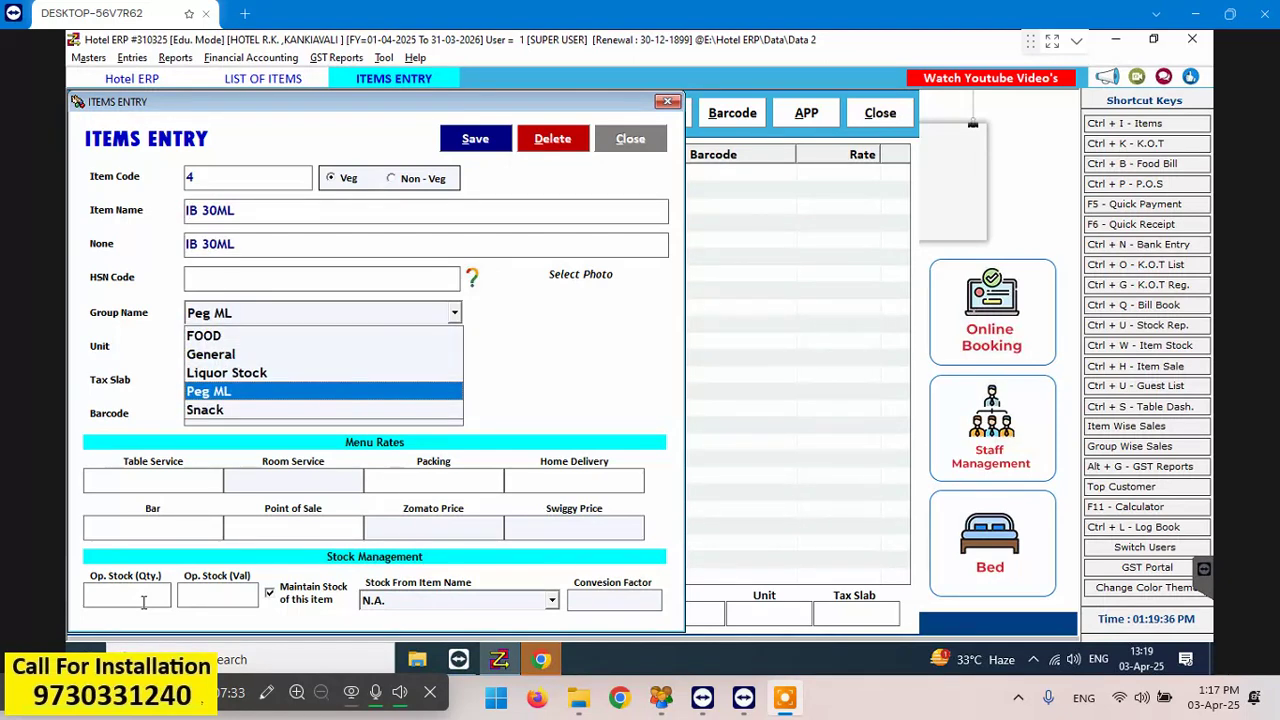
key("Return")
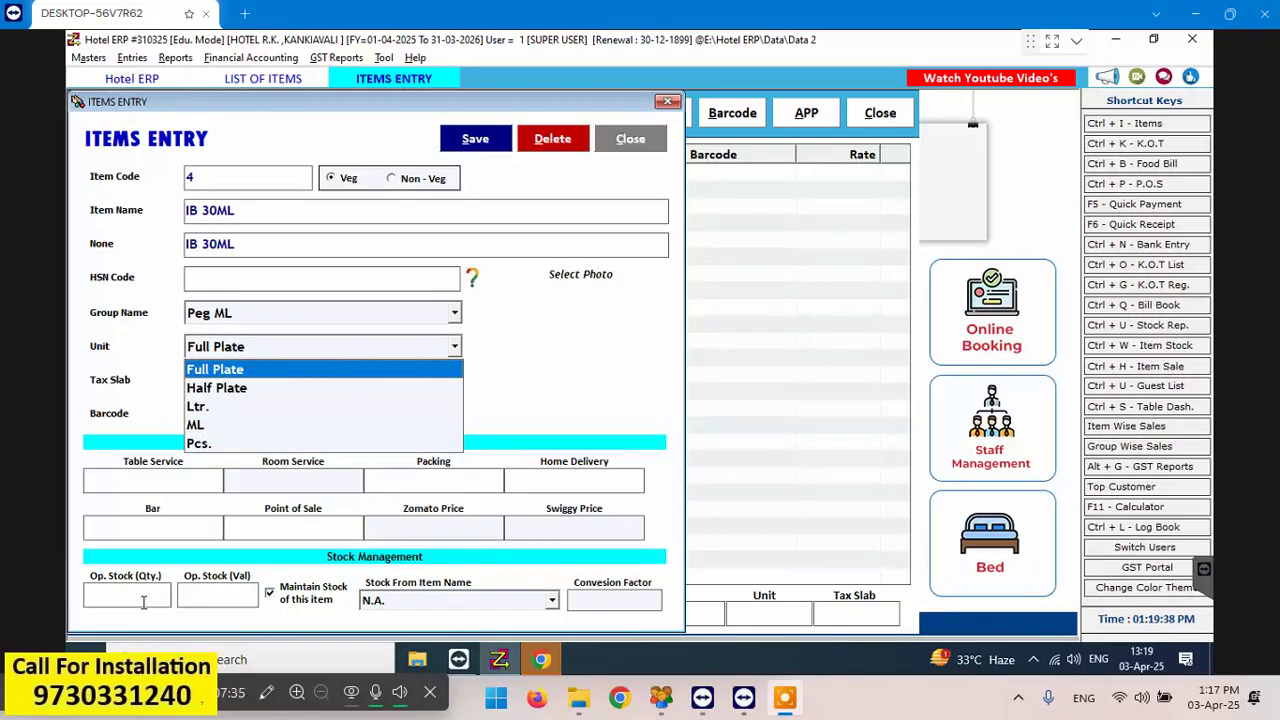
key("Return")
key("Return")
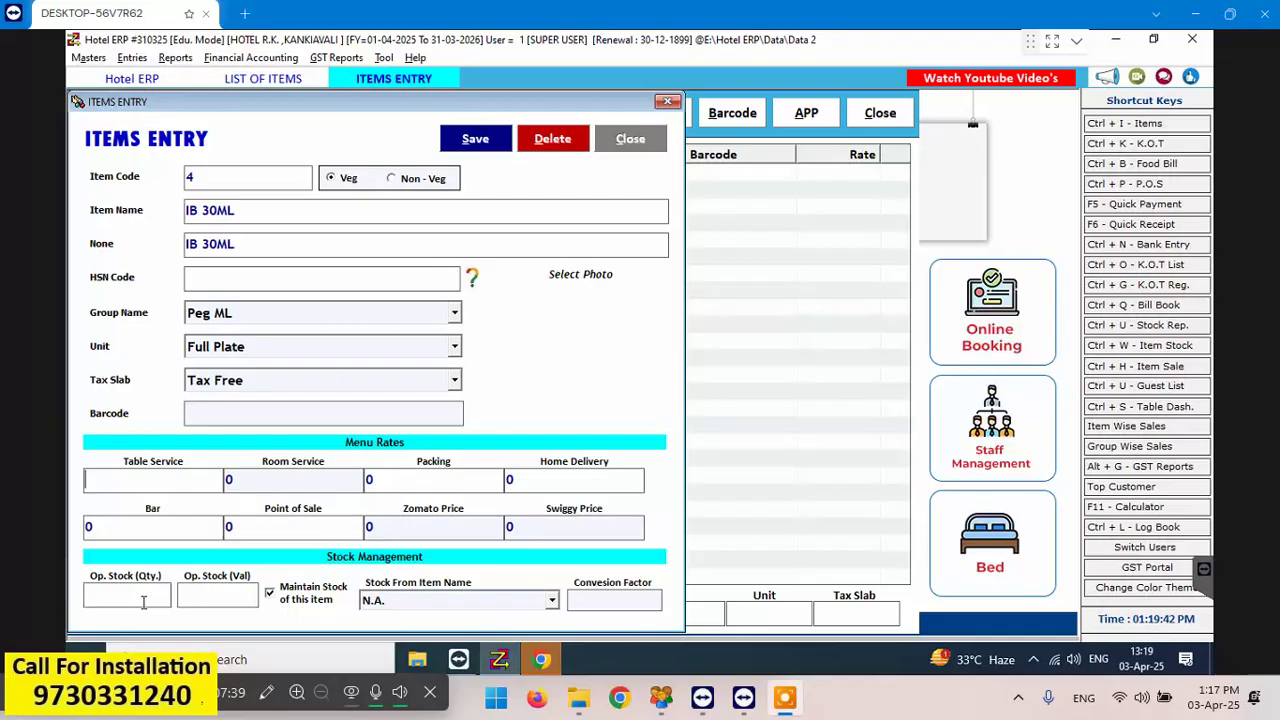
Set all IB 30ML menu rates to 40 and leave its opening stock empty
type("40")
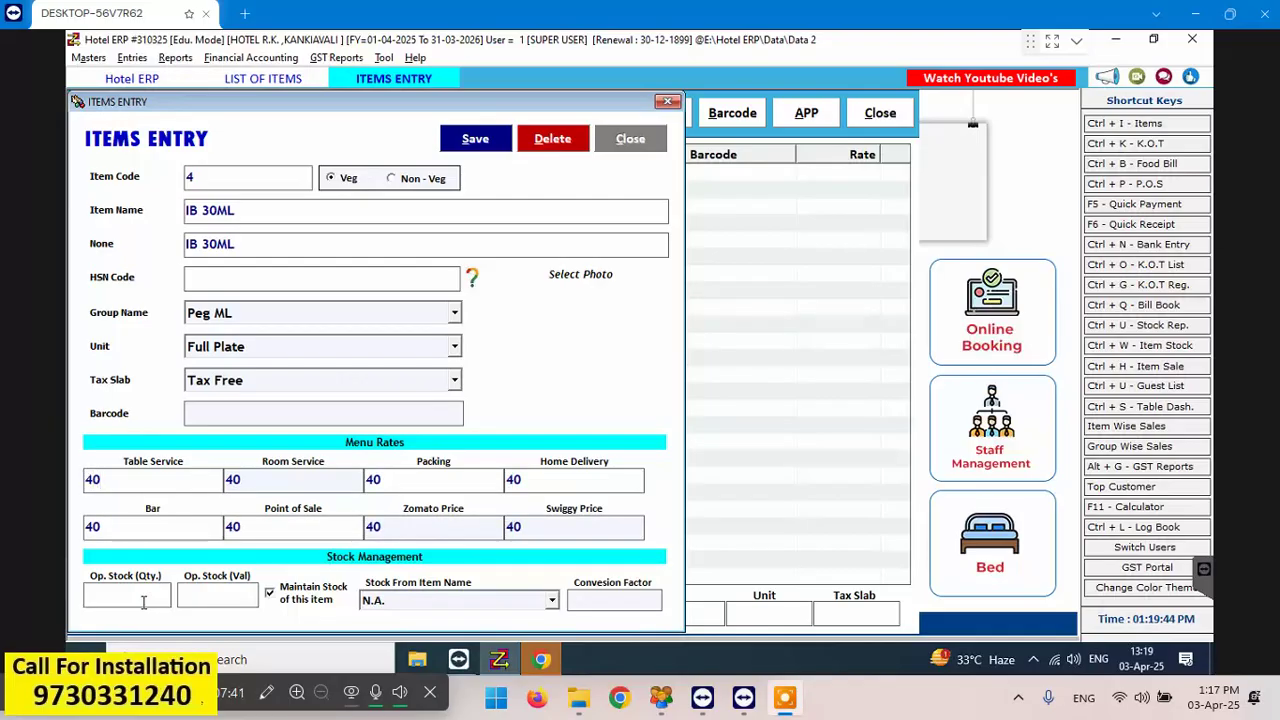
key("Return")
key("Return")
key("Return")
key("Return")
key("Return")
key("Return")
key("Return")
key("Return")
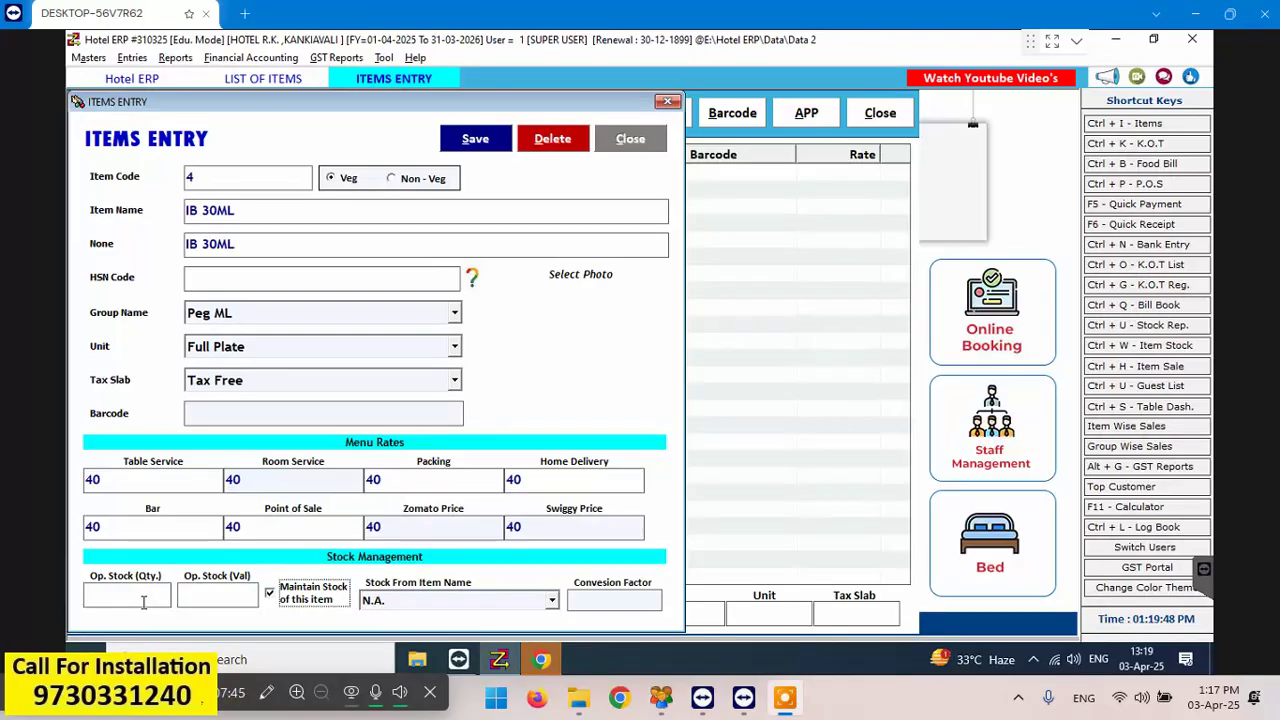
Turn off stock maintenance for IB 30ML, set its conversion factor to 30, and save the item
key("space")
left_click(602, 597)
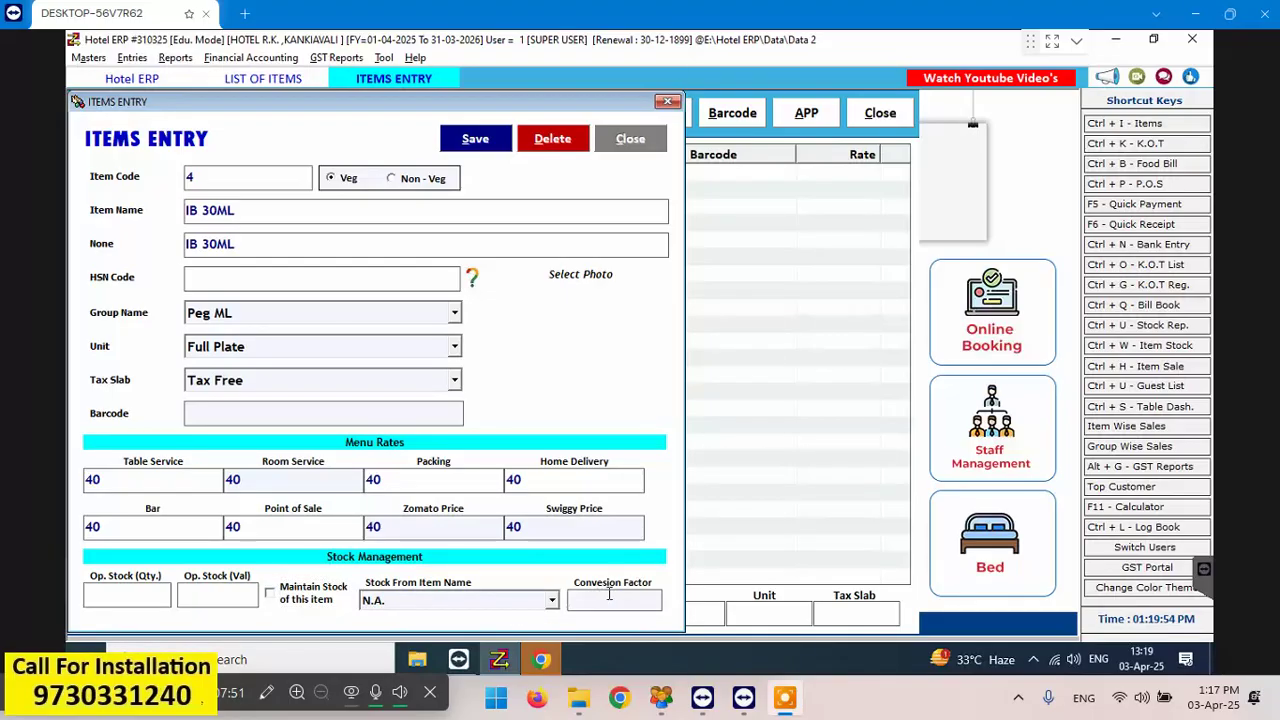
type("30")
left_click(484, 144)
left_click(668, 399)
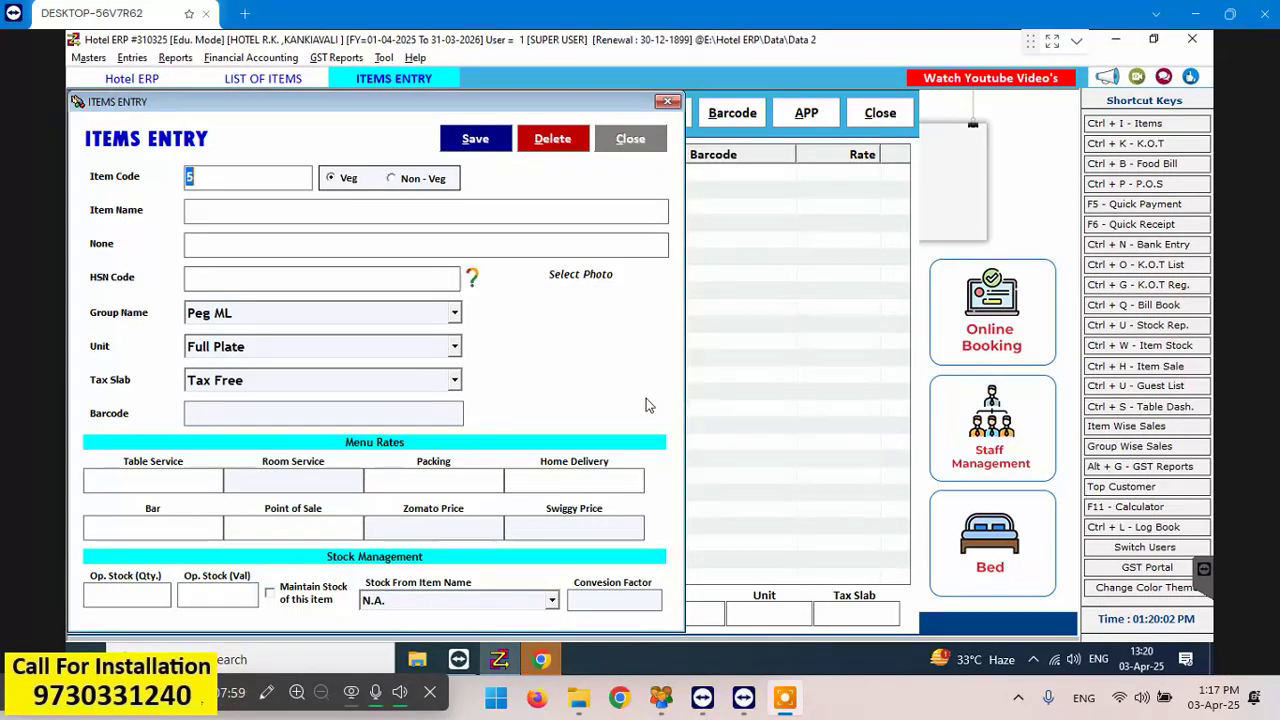
Name the next item IB 60ML and keep the Peg ML group, Full Plate unit and Tax Free slab
key("Return")
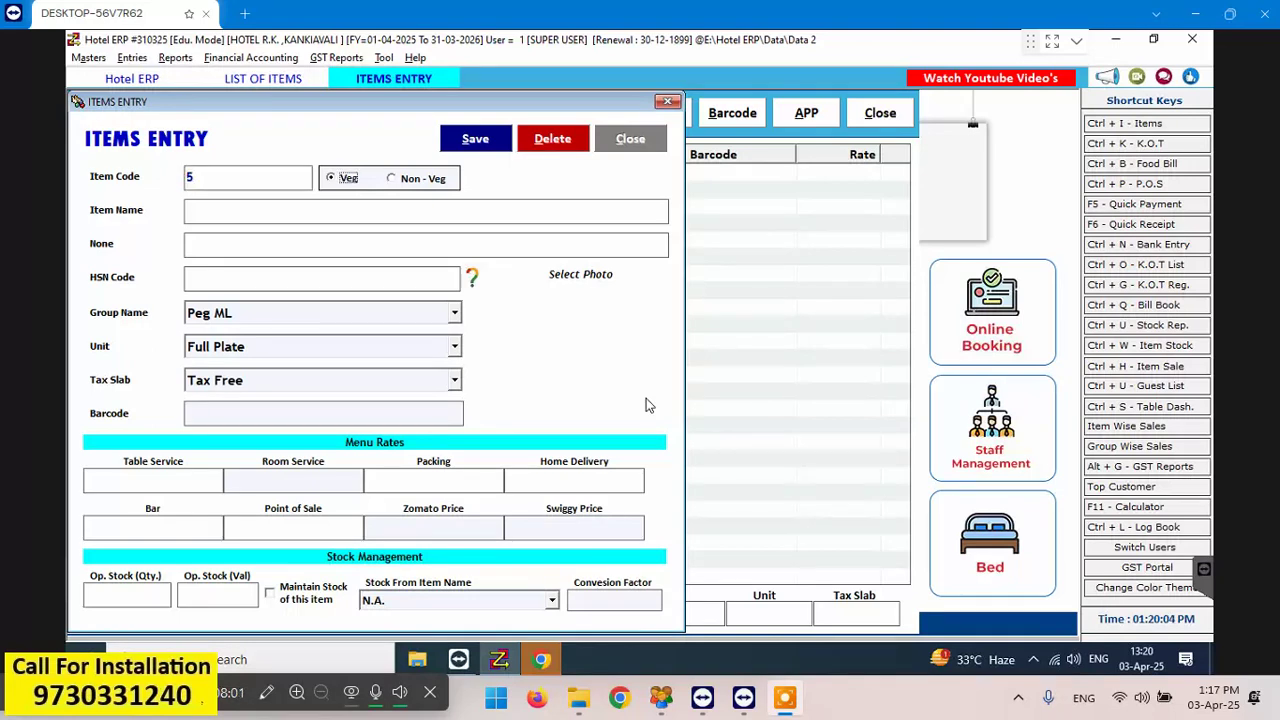
type("IB 30ML")
key("Left")
key("Left")
key("Left")
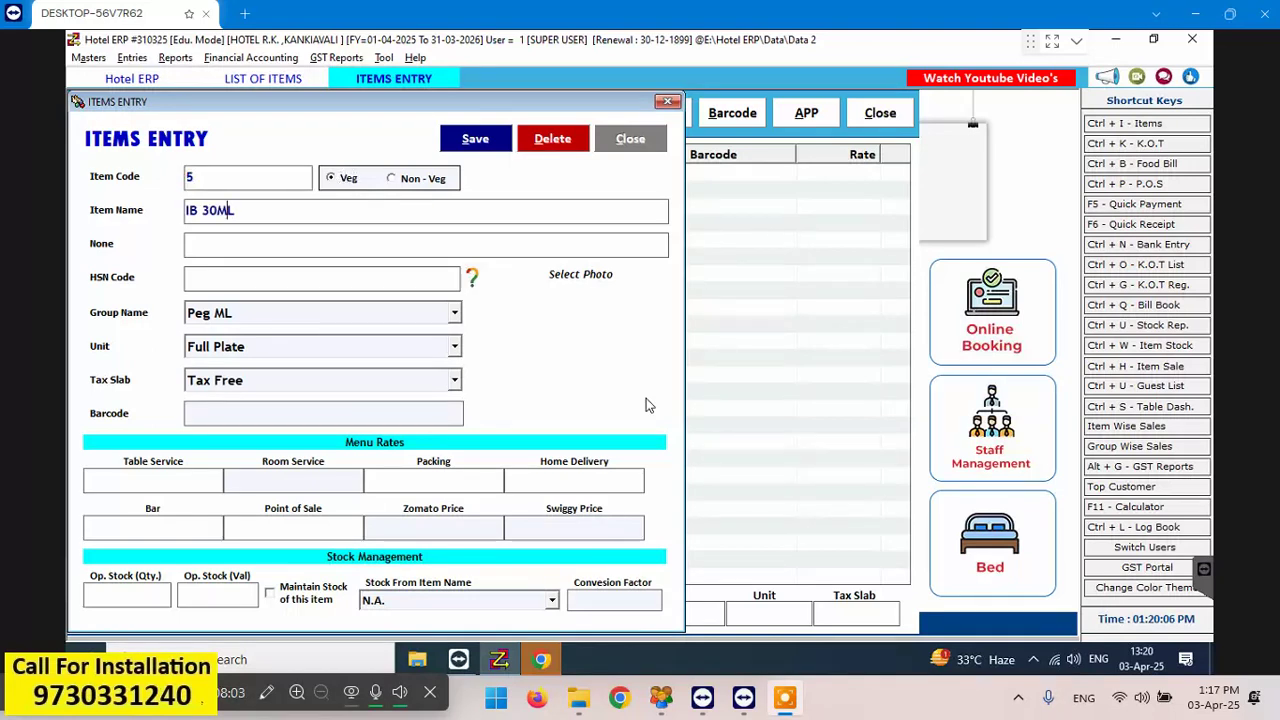
key("shift+Left")
type("6")
key("Return")
key("Return")
key("Return")
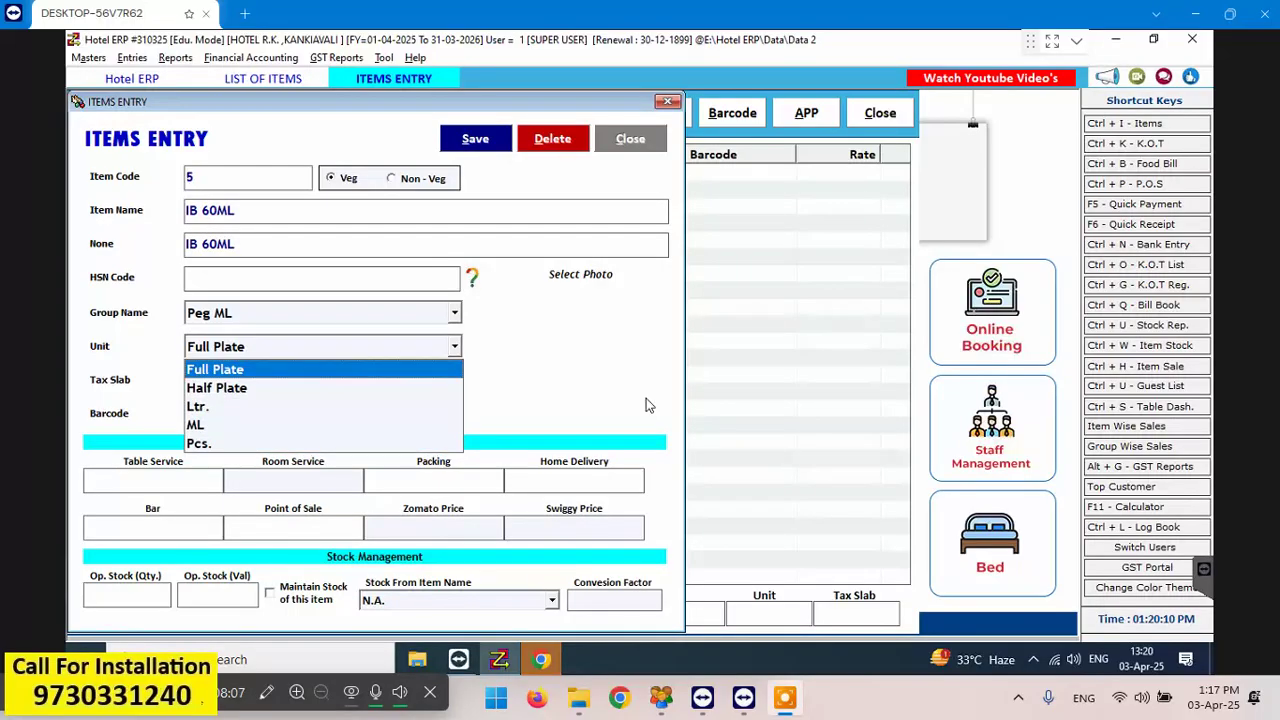
key("Return")
key("Return")
key("Return")
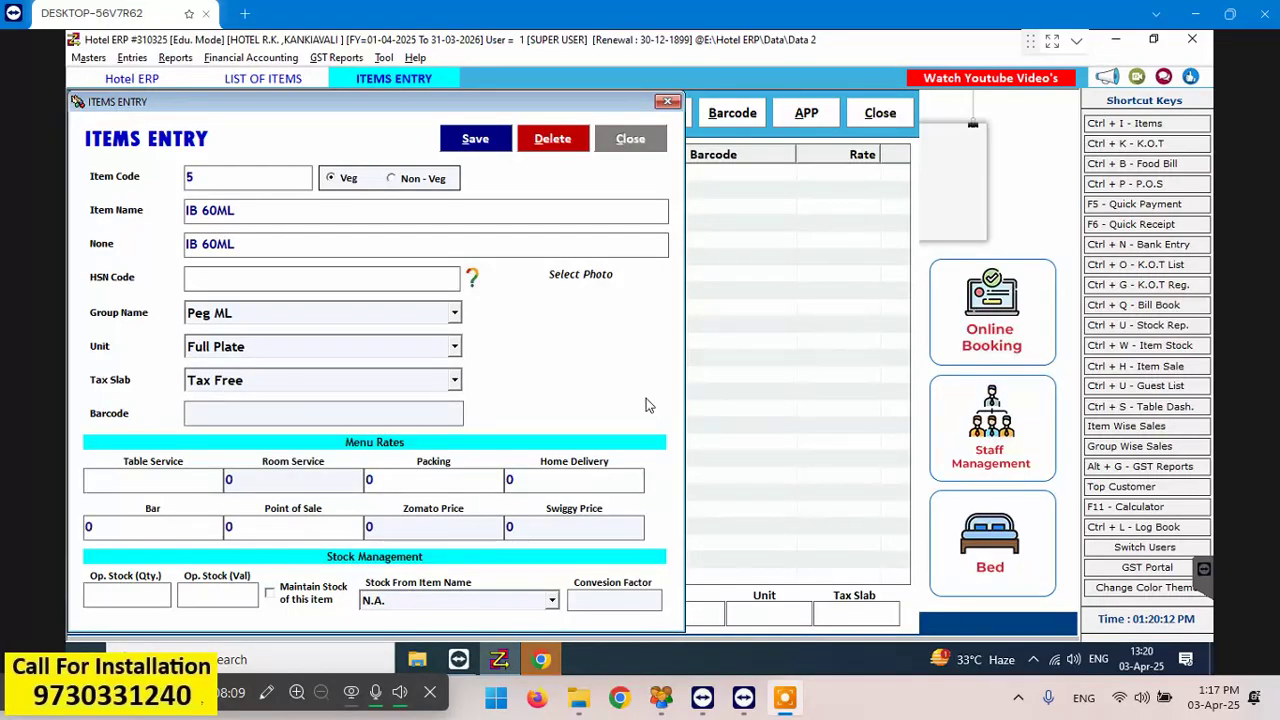
Set all IB 60ML menu rates to 70 and its conversion factor to 60, and save the item
type("70")
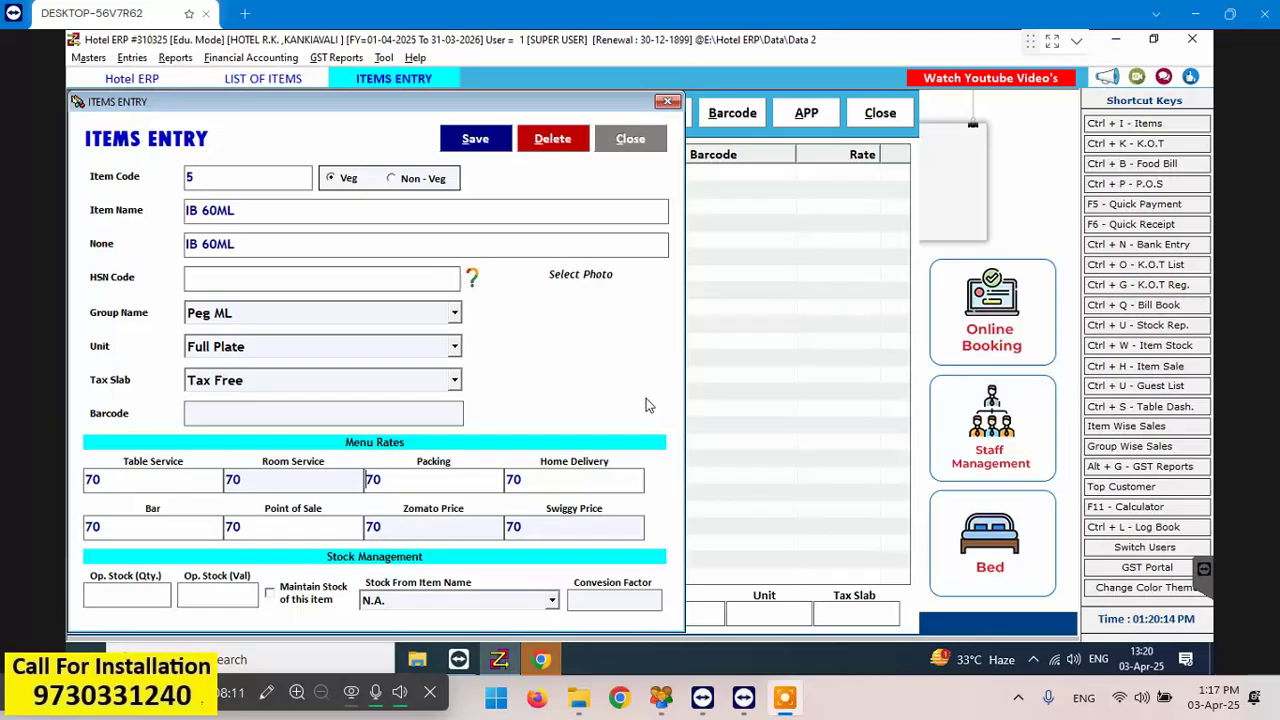
left_click(125, 597)
type("60")
left_click(466, 140)
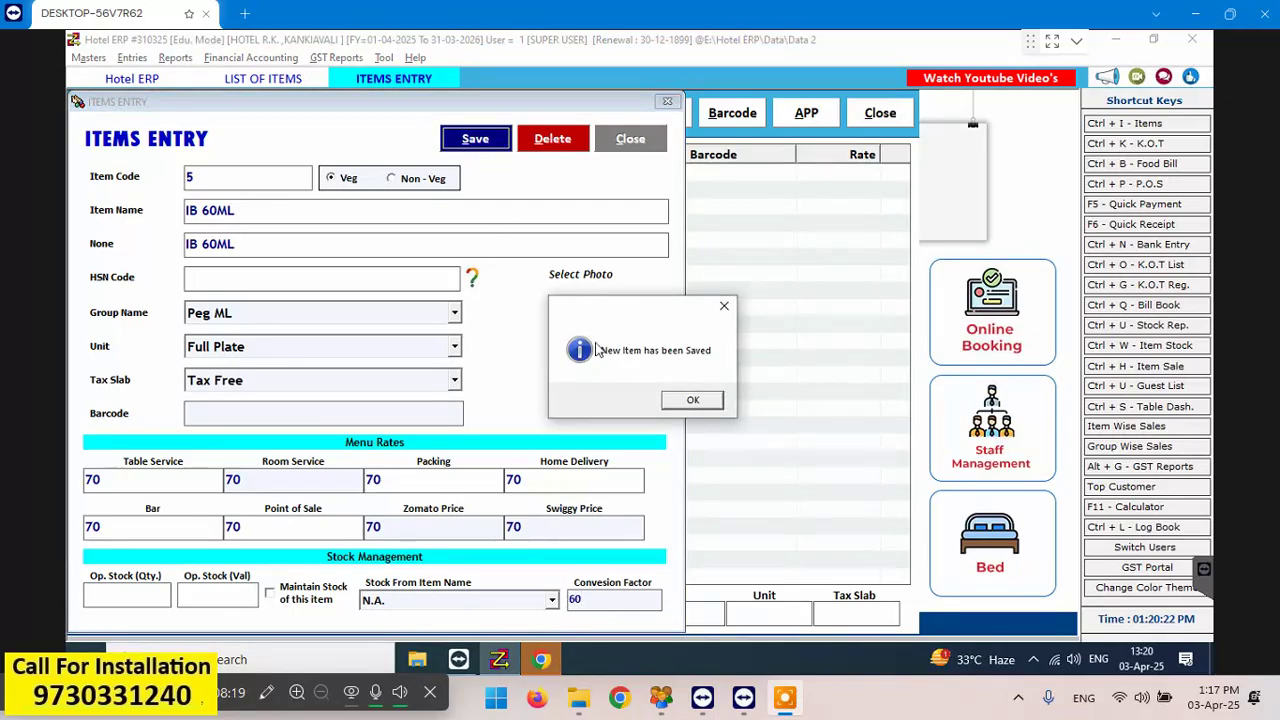
left_click(684, 401)
Name the next item IB 90ML and keep the Peg ML group, Full Plate unit and Tax Free slab
key("Tab")
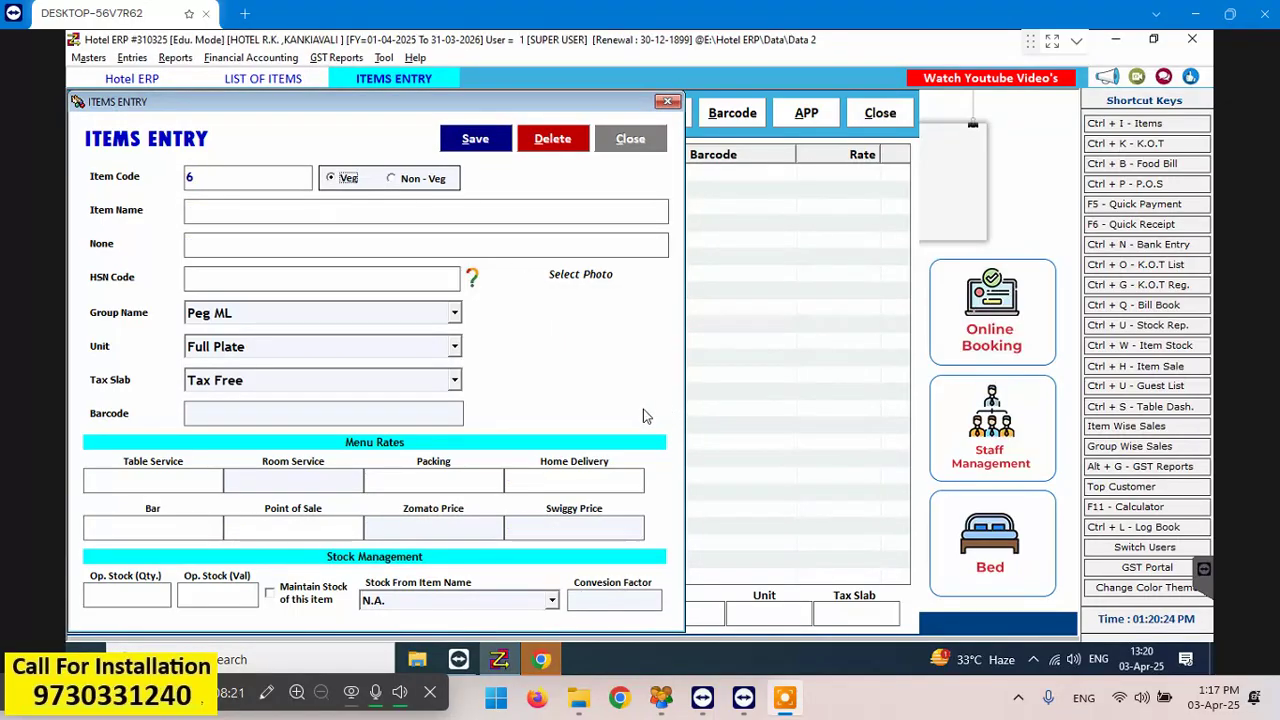
type("IB 30ML")
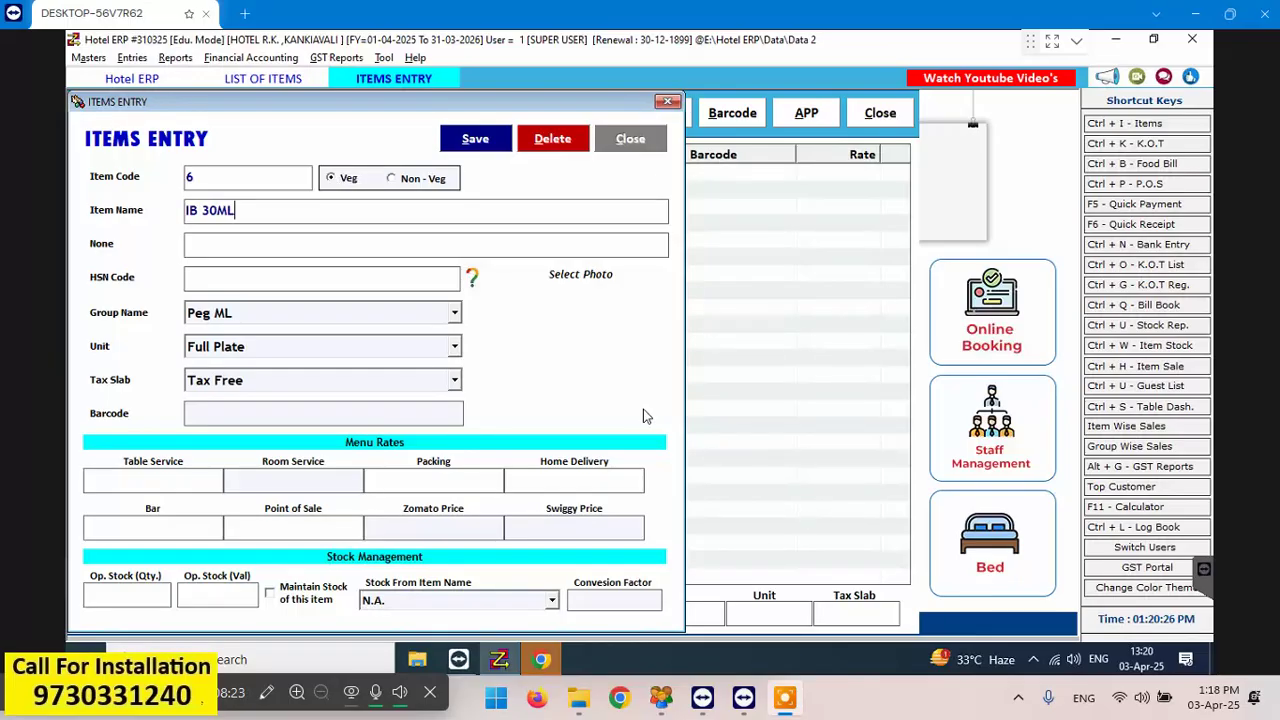
key("Left")
key("Left")
key("Left")
key("shift+Left")
type("9")
key("Return")
key("Return")
key("Return")
key("Return")
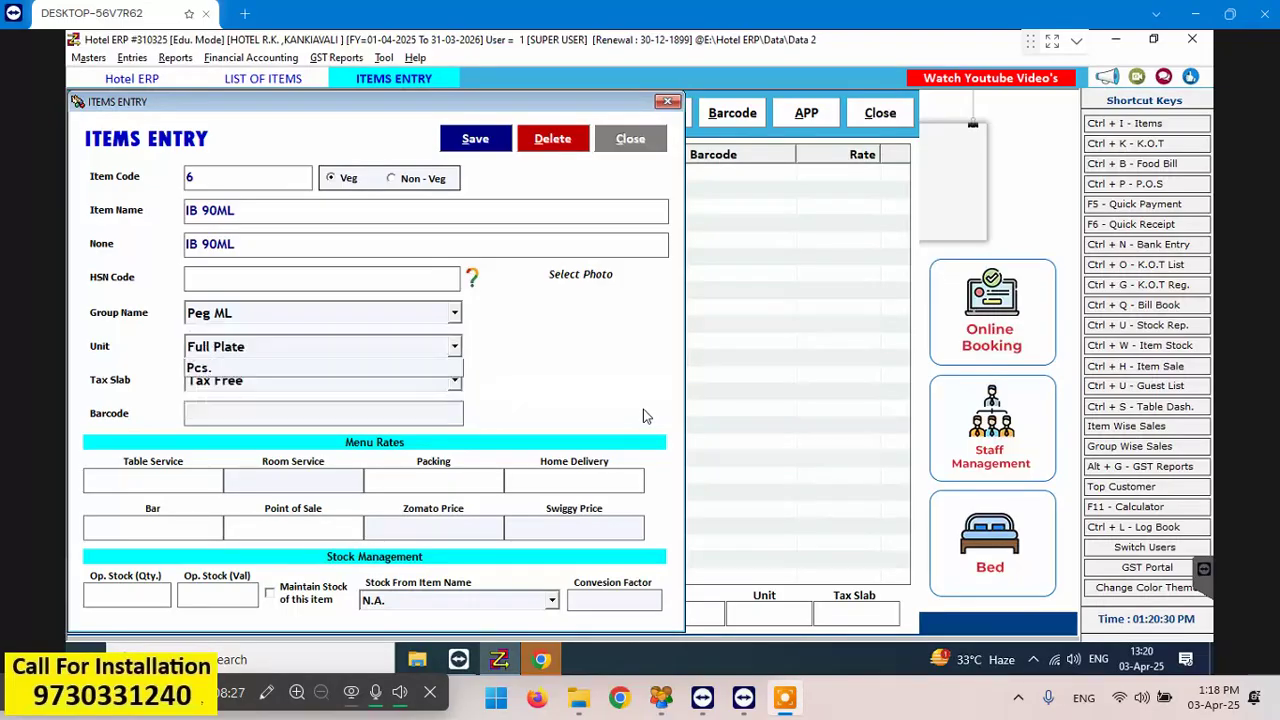
key("Return")
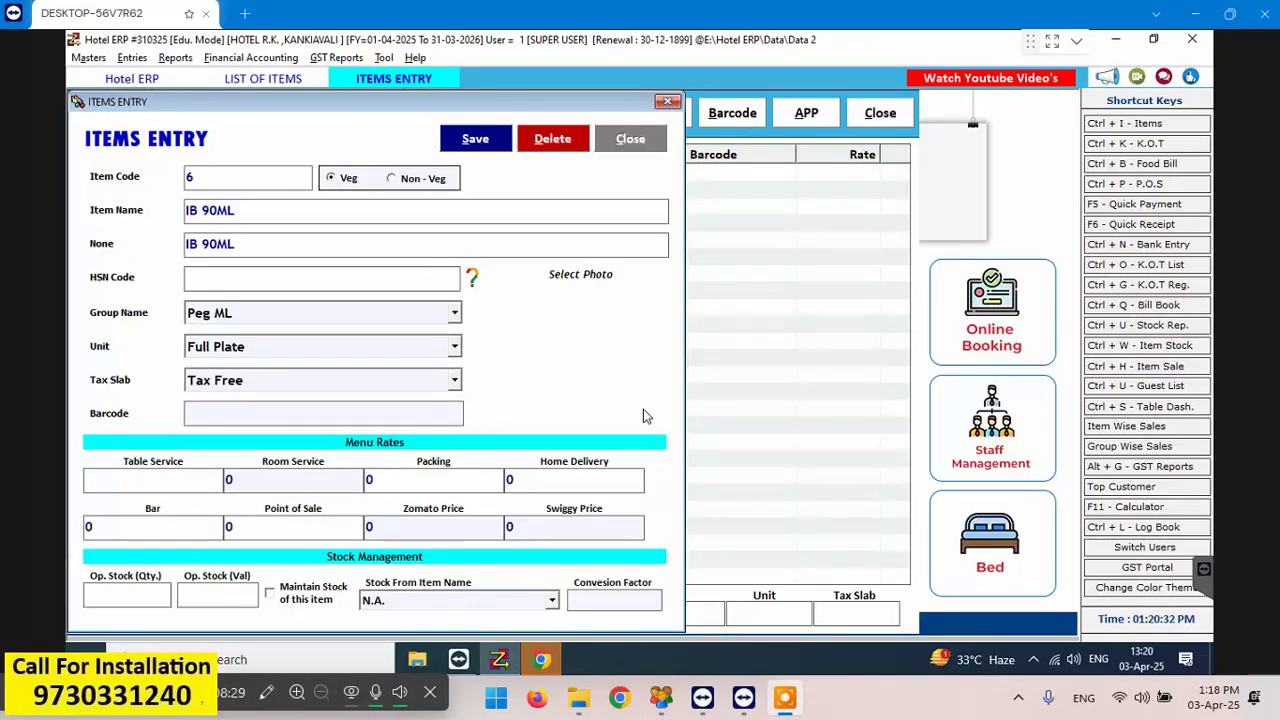
Set all IB 90ML menu rates to 110 and its conversion factor to 90, then save the item and close the entry form
type("110")
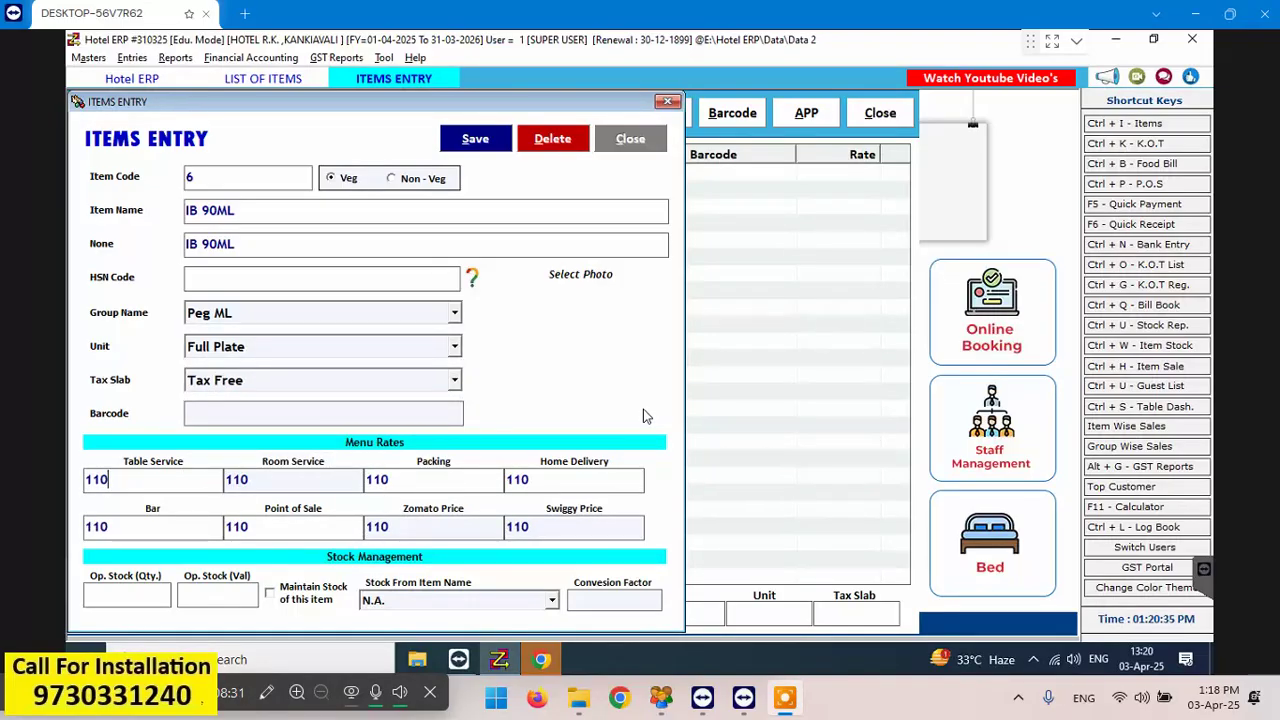
key("Return")
left_click(472, 146)
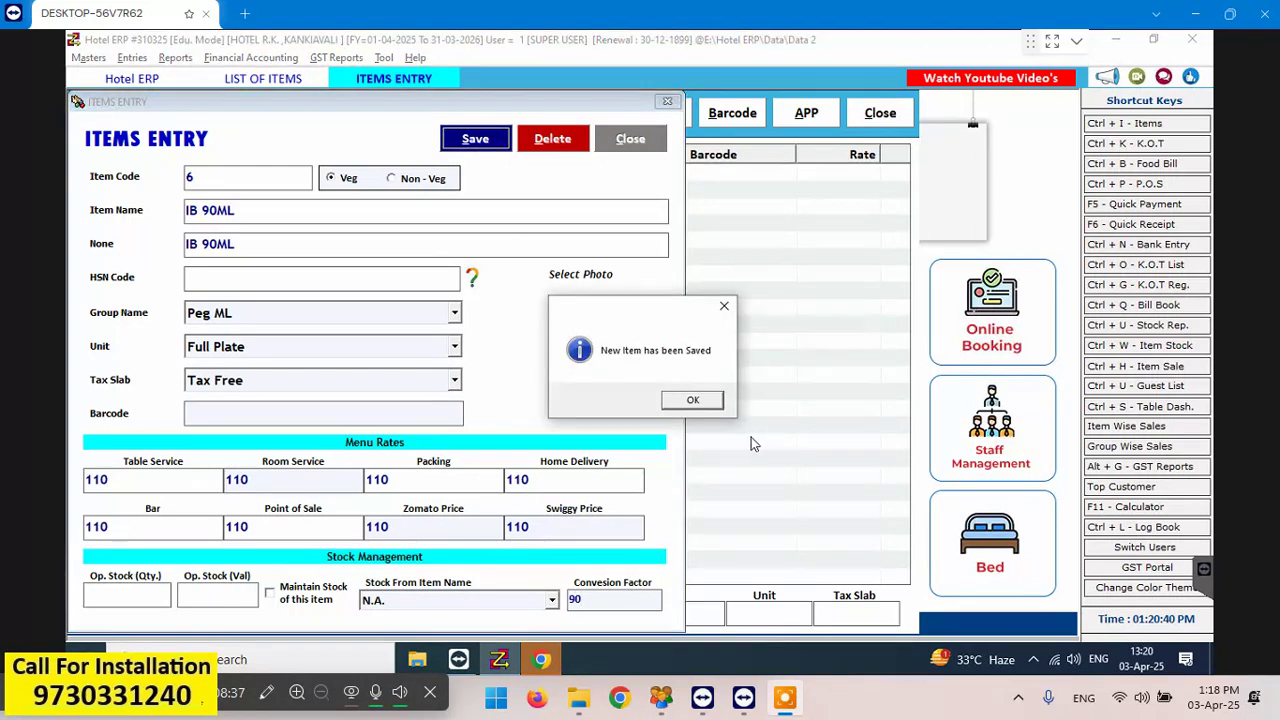
left_click(690, 400)
left_click(646, 140)
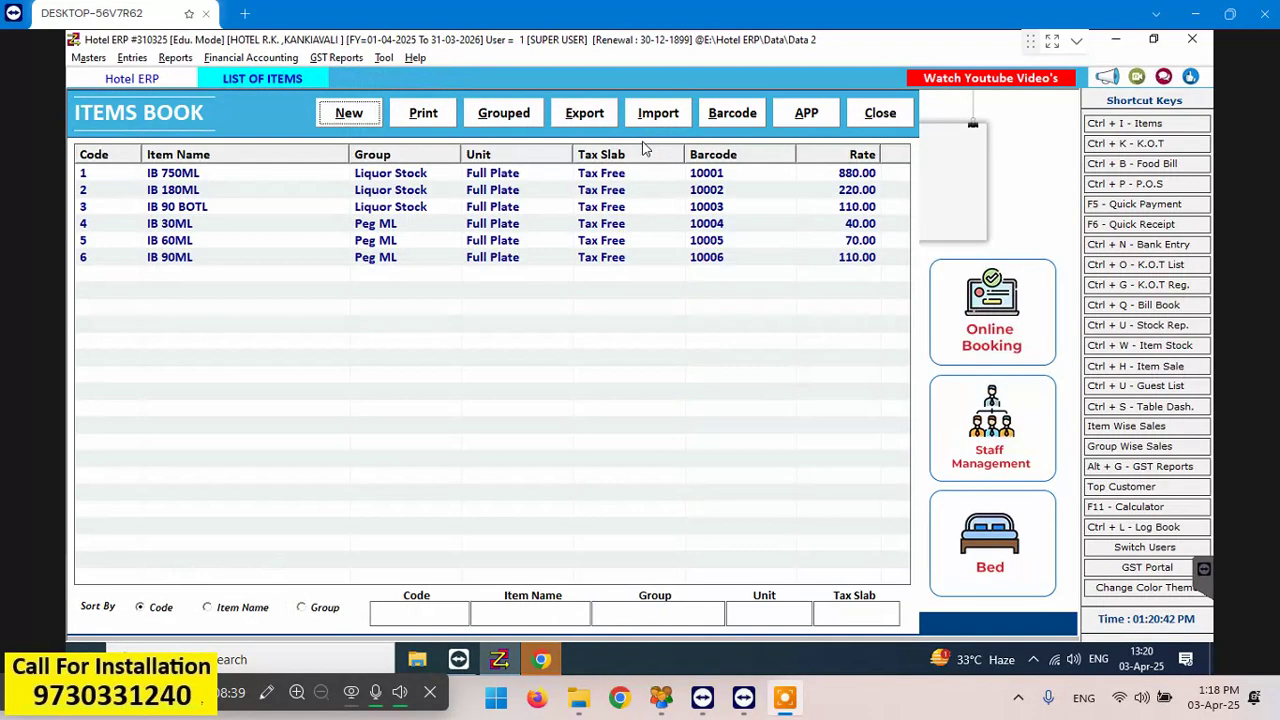
left_click(1133, 127)
left_click(357, 120)
left_click(541, 659)
left_click(1094, 54)
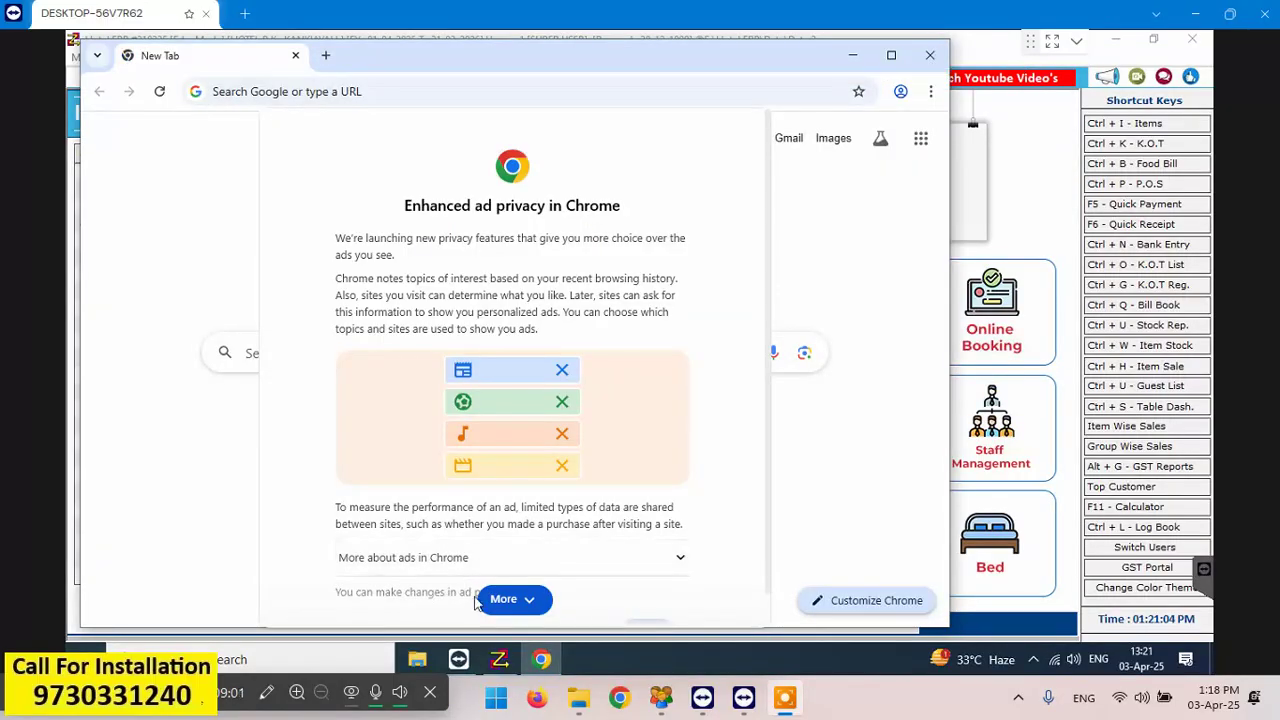
left_click(524, 603)
left_click(652, 598)
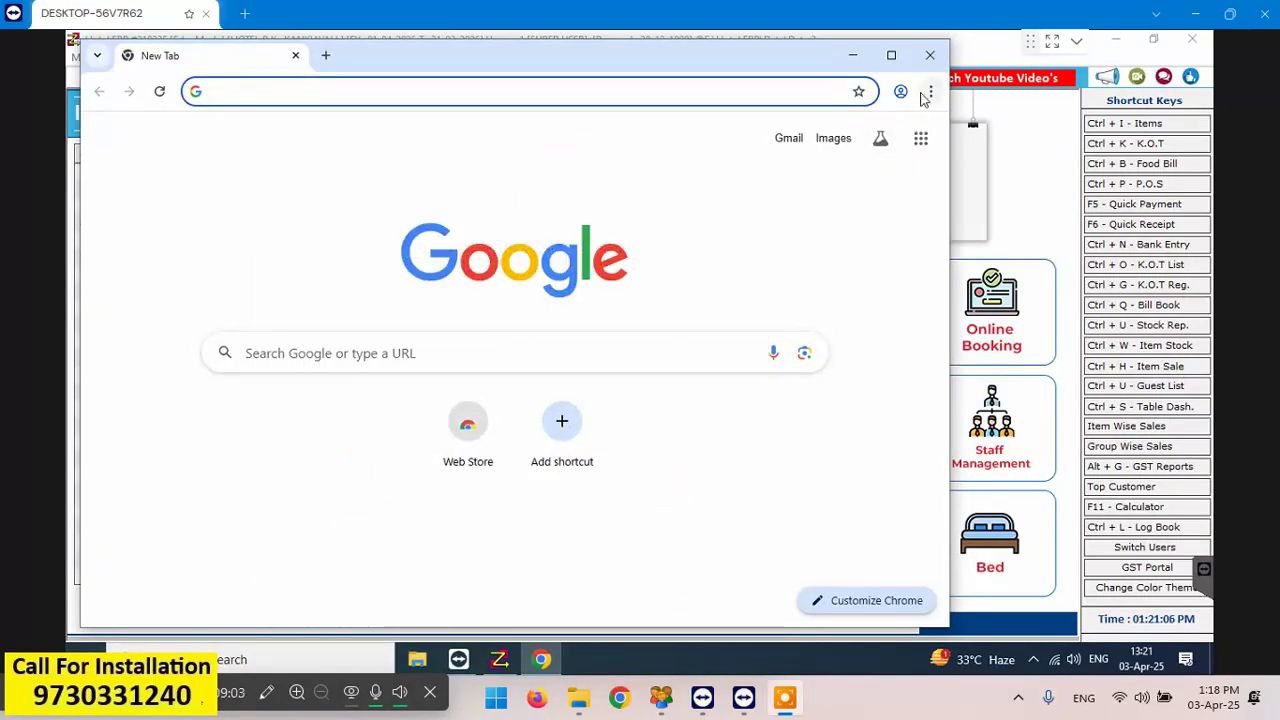
left_click(929, 55)
Return to the Hotel ERP item entry form and name the new item ROYAL STAG 750
left_click(345, 108)
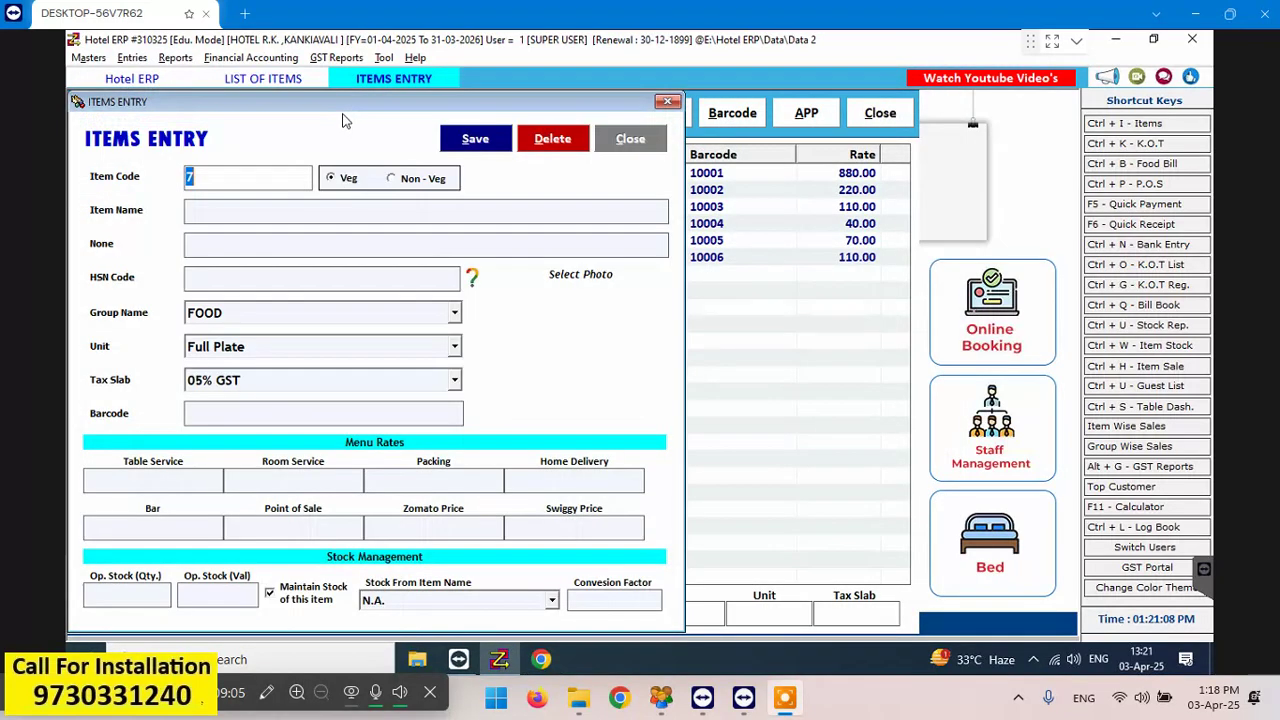
left_click(261, 224)
type("R")
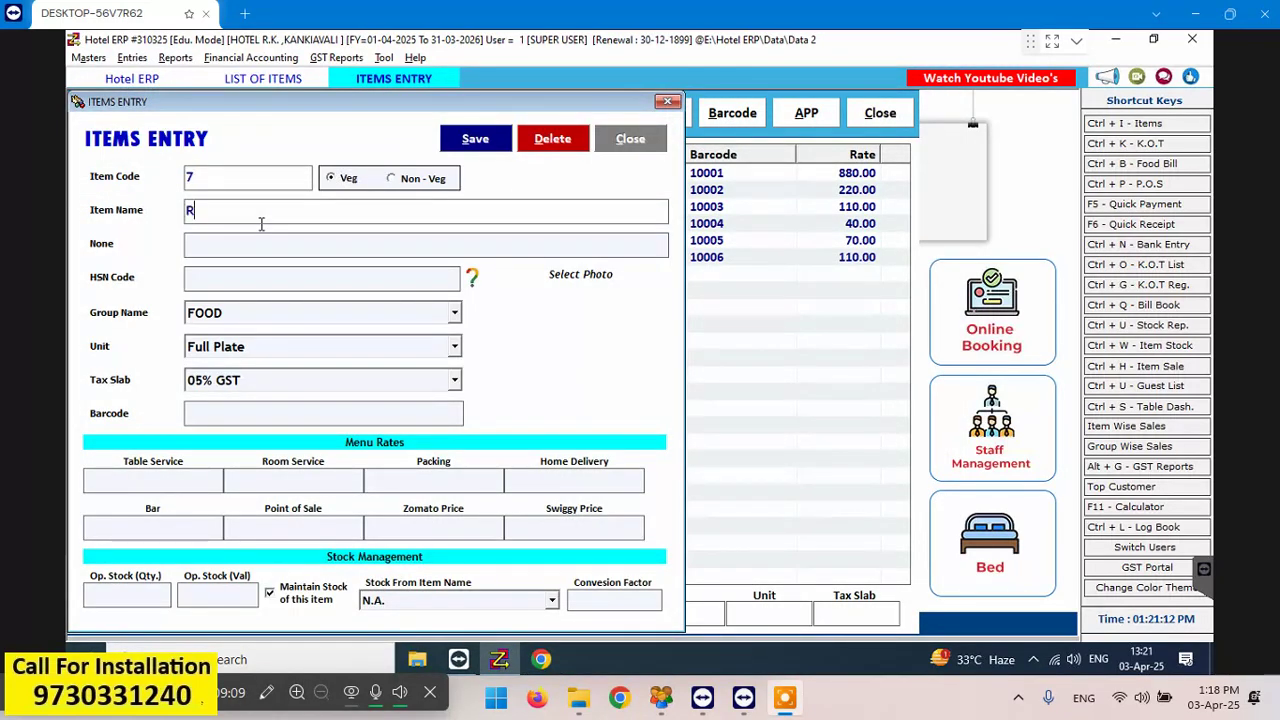
type("OYAL STAG")
key("Left")
key("Left")
key("Left")
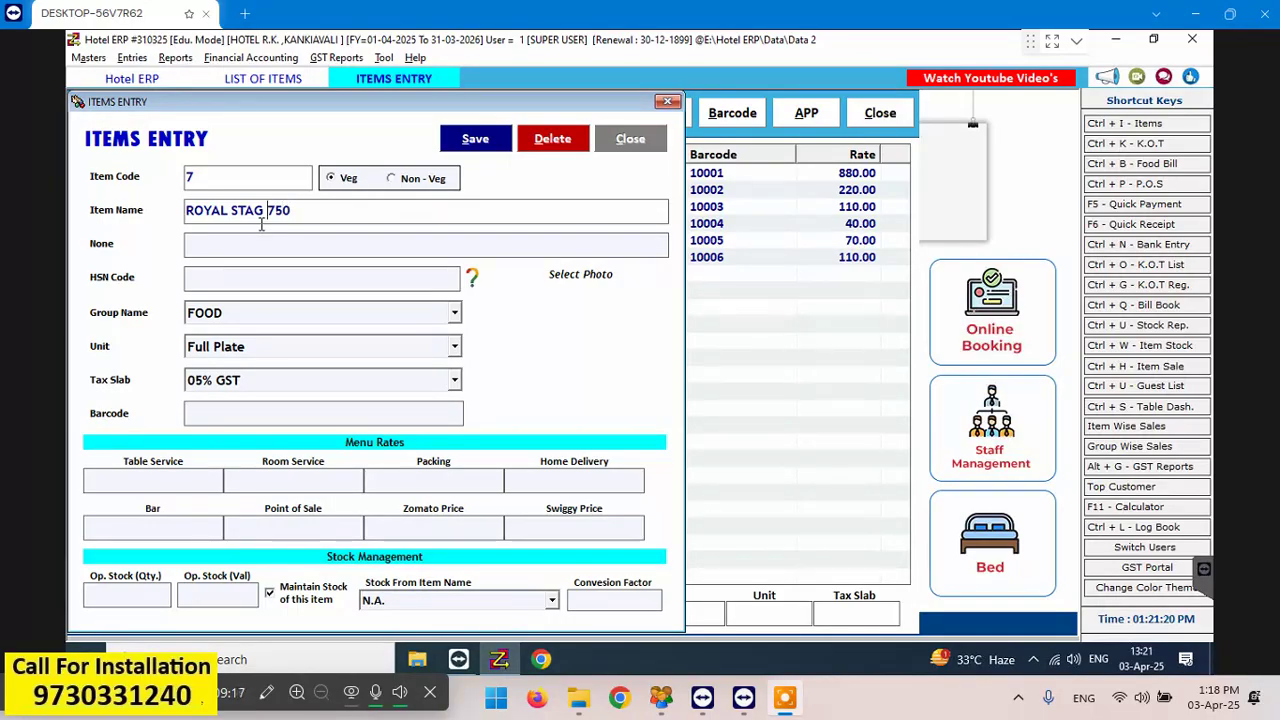
key("shift+Left")
key("shift+Left")
key("shift+Left")
key("shift+Left")
key("shift+Left")
key("shift+Left")
key("shift+Left")
key("shift+Left")
key("shift+Left")
key("shift+Left")
key("shift+Left")
key("Return")
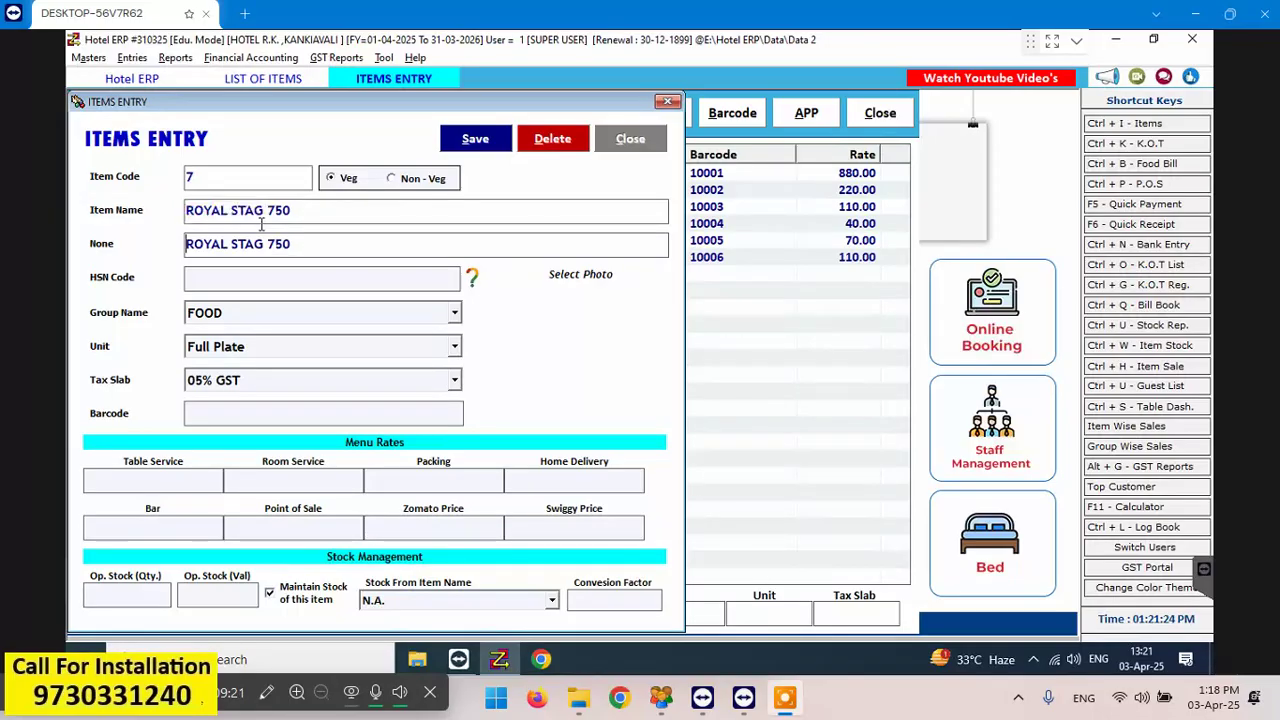
Assign ROYAL STAG 750 to the Liquor Stock group with the Full Plate unit and the Tax Free slab
key("Return")
key("Return")
key("Down")
key("Down")
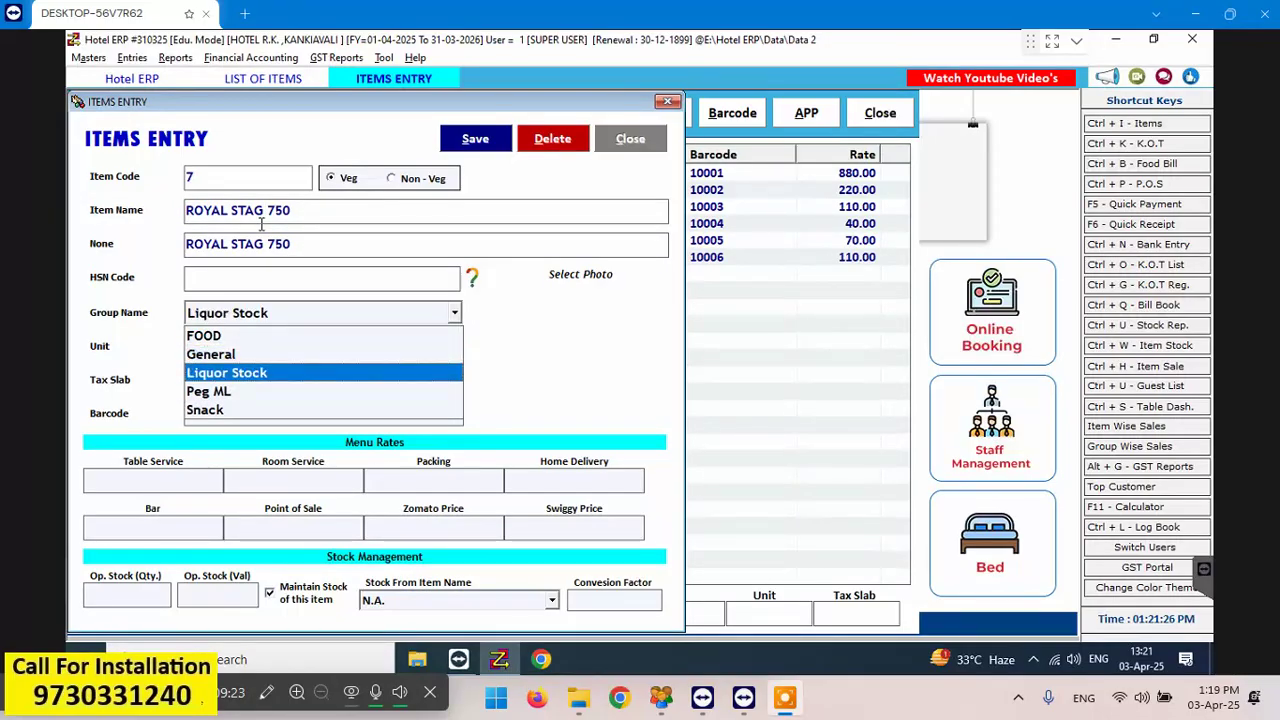
key("Return")
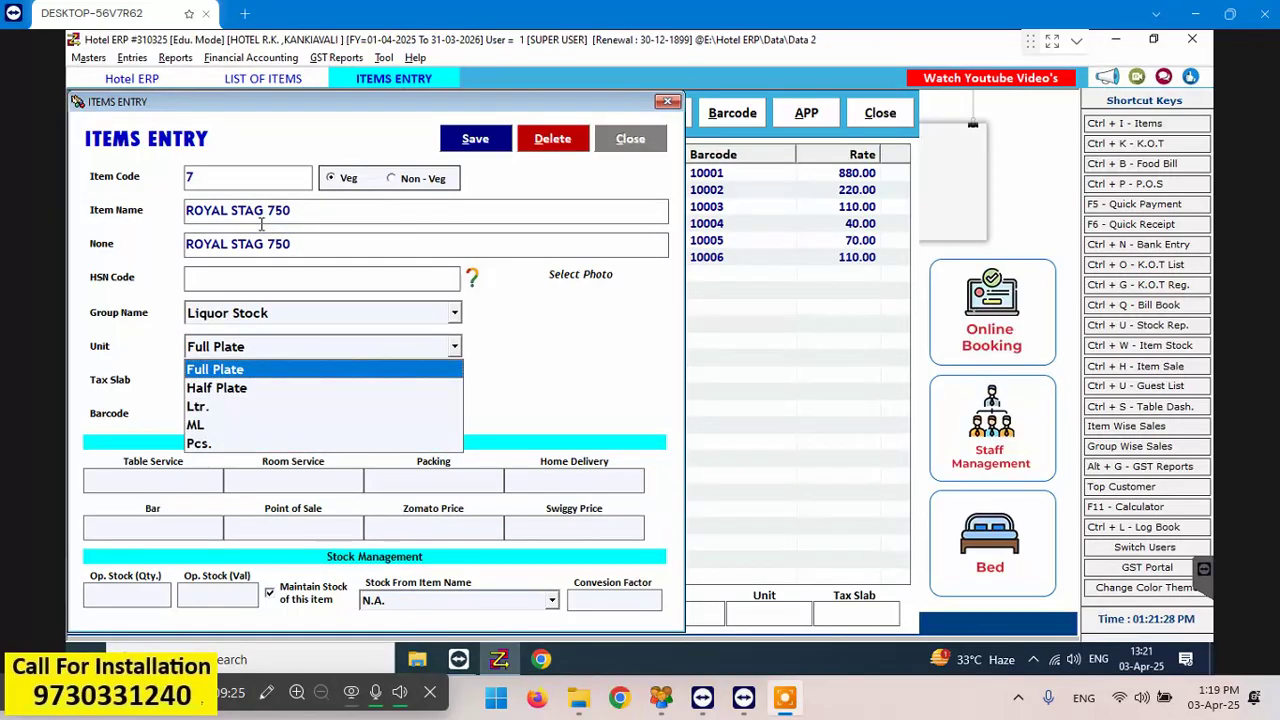
key("Return")
key("Return")
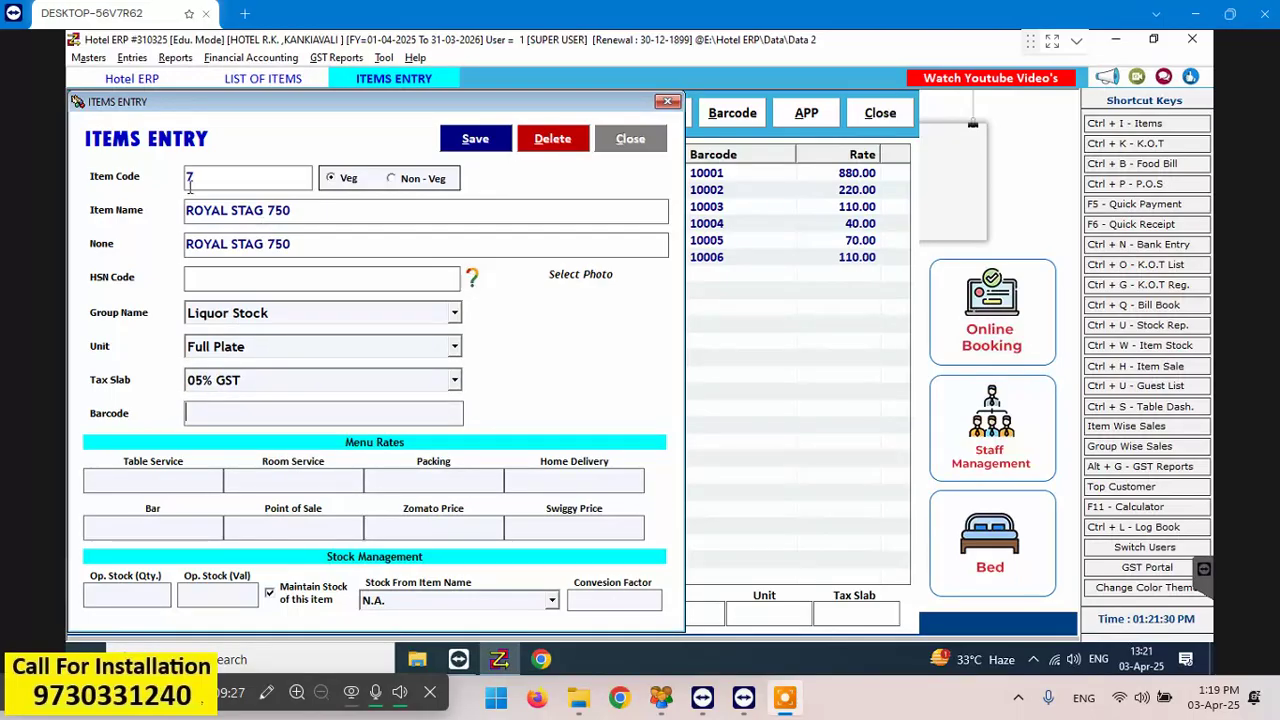
left_click(257, 383)
key("t")
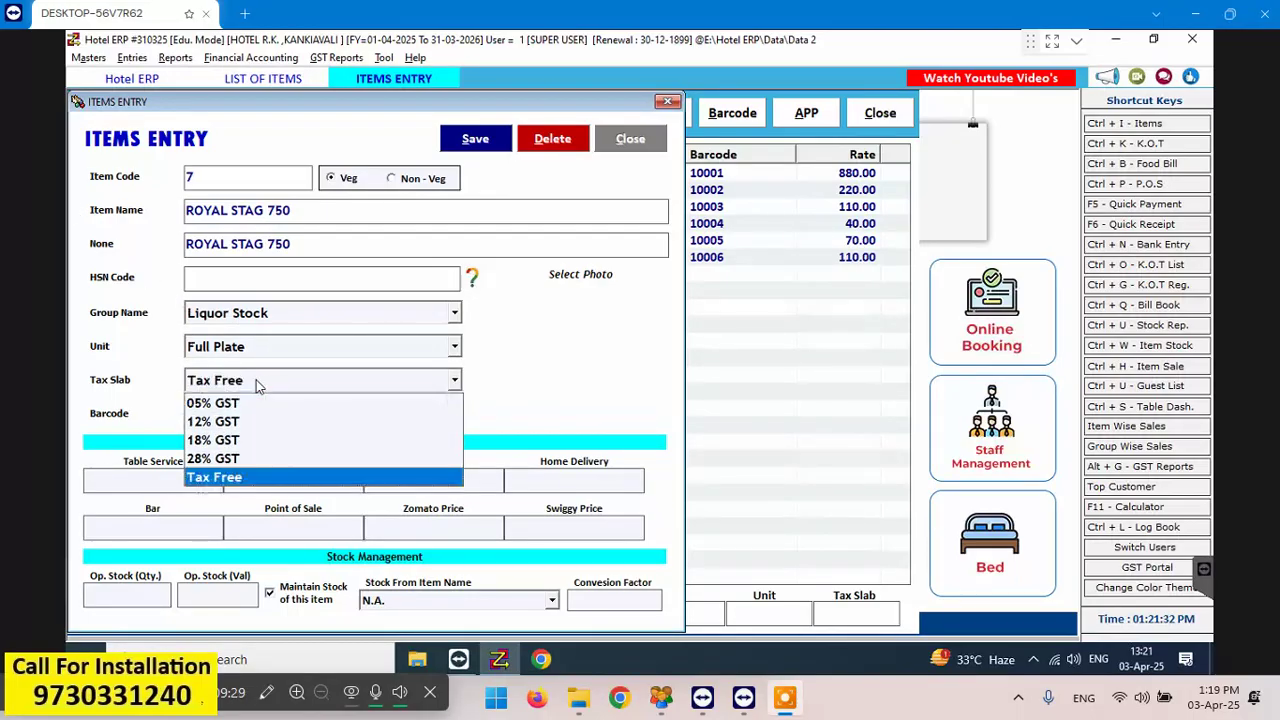
key("Return")
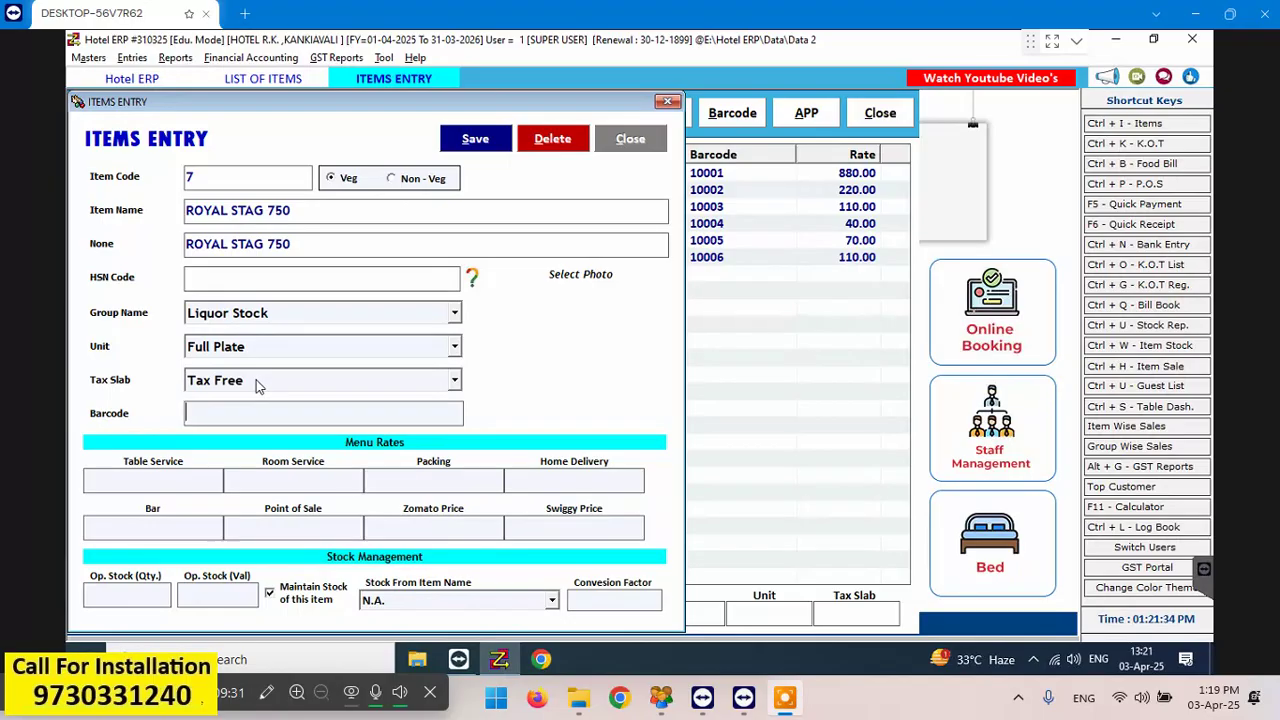
key("Return")
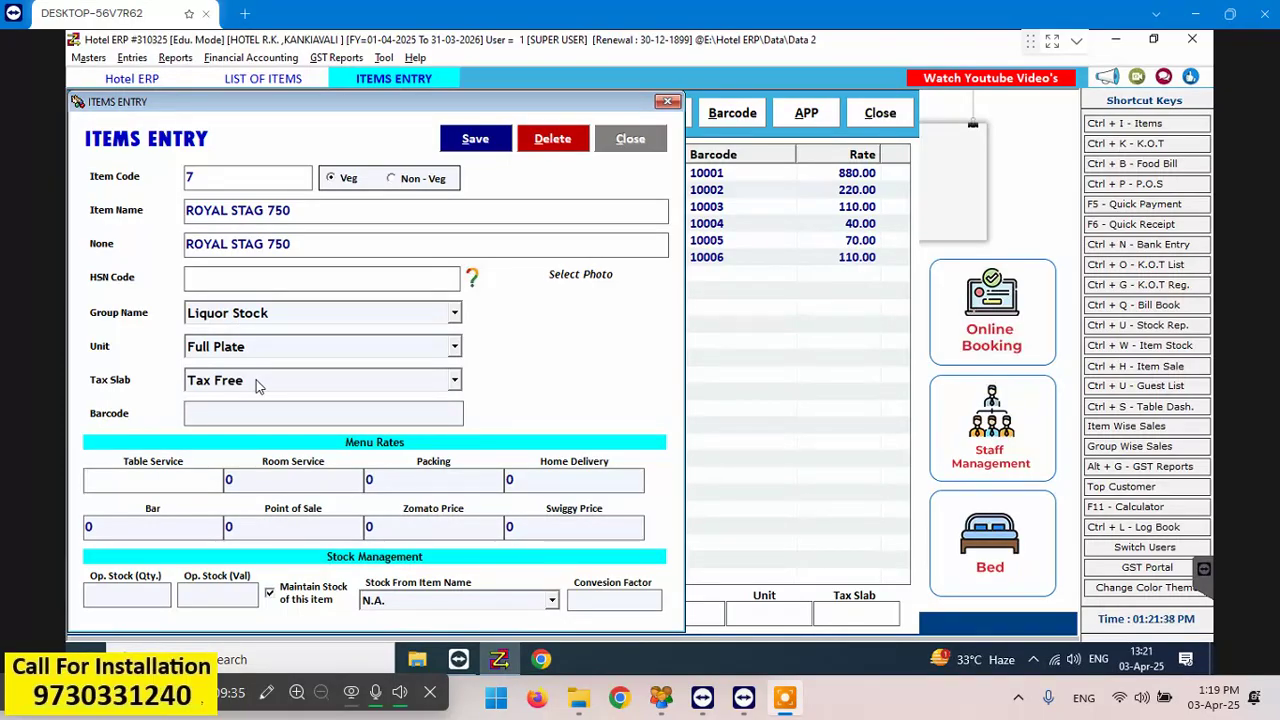
Set the ROYAL STAG 750 menu rates to 1000, with the packing rate at 900
type("100")
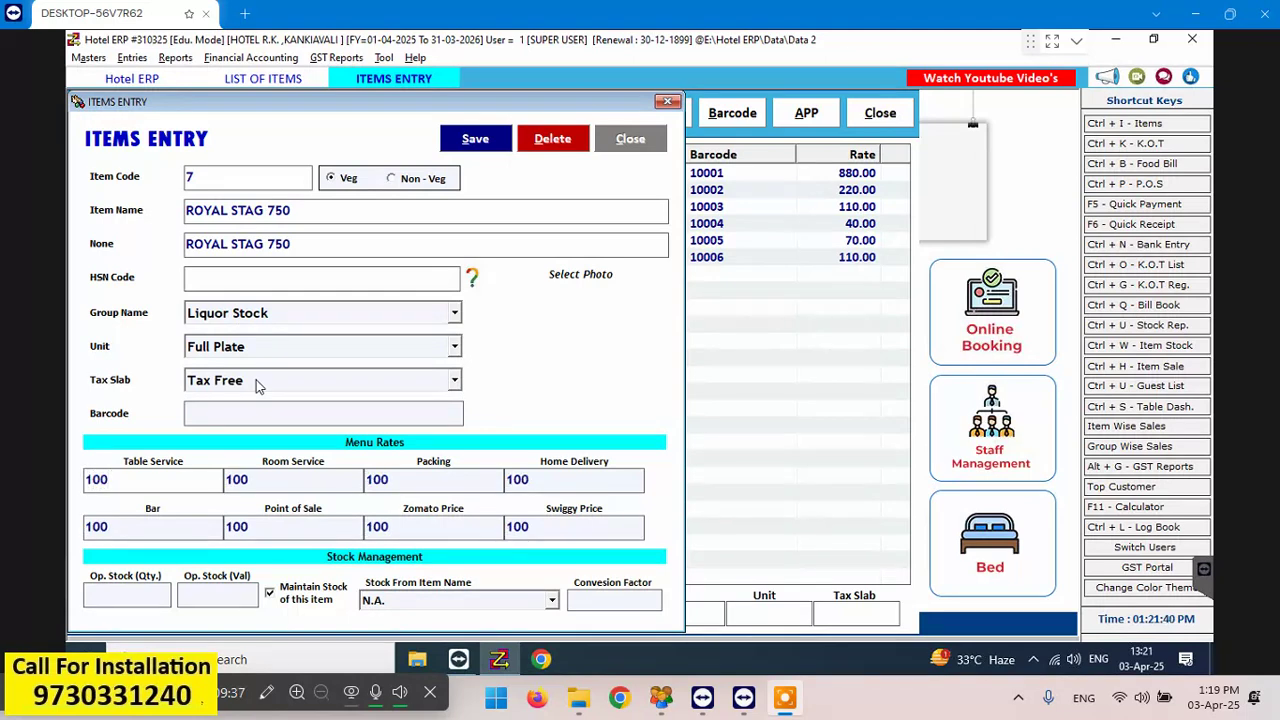
type("0")
key("Tab")
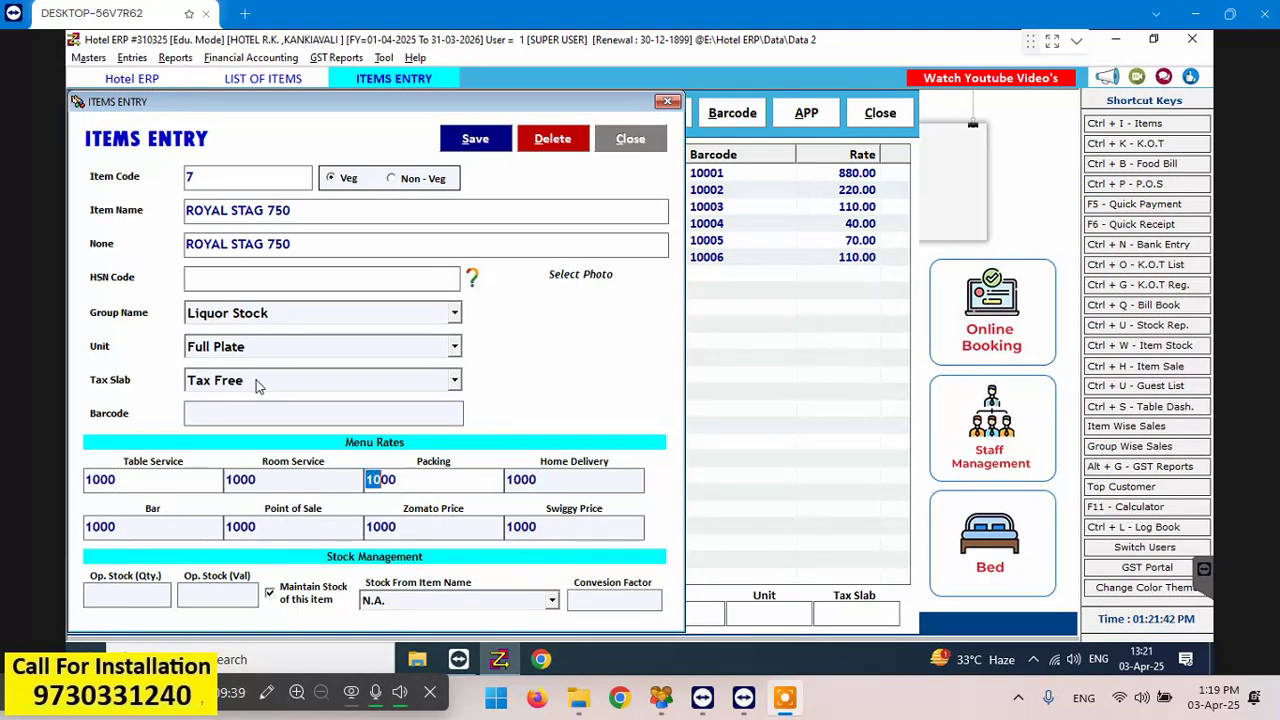
type("90")
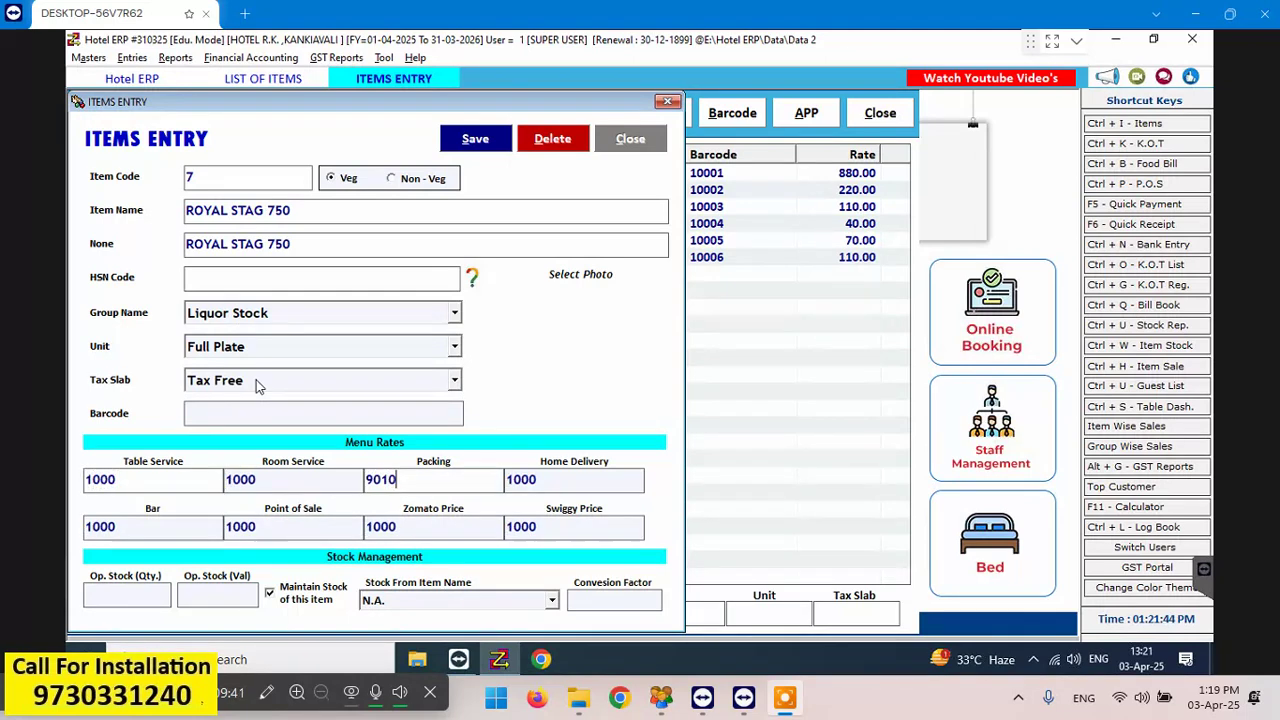
key("Tab")
key("Tab")
key("Tab")
key("Tab")
key("Tab")
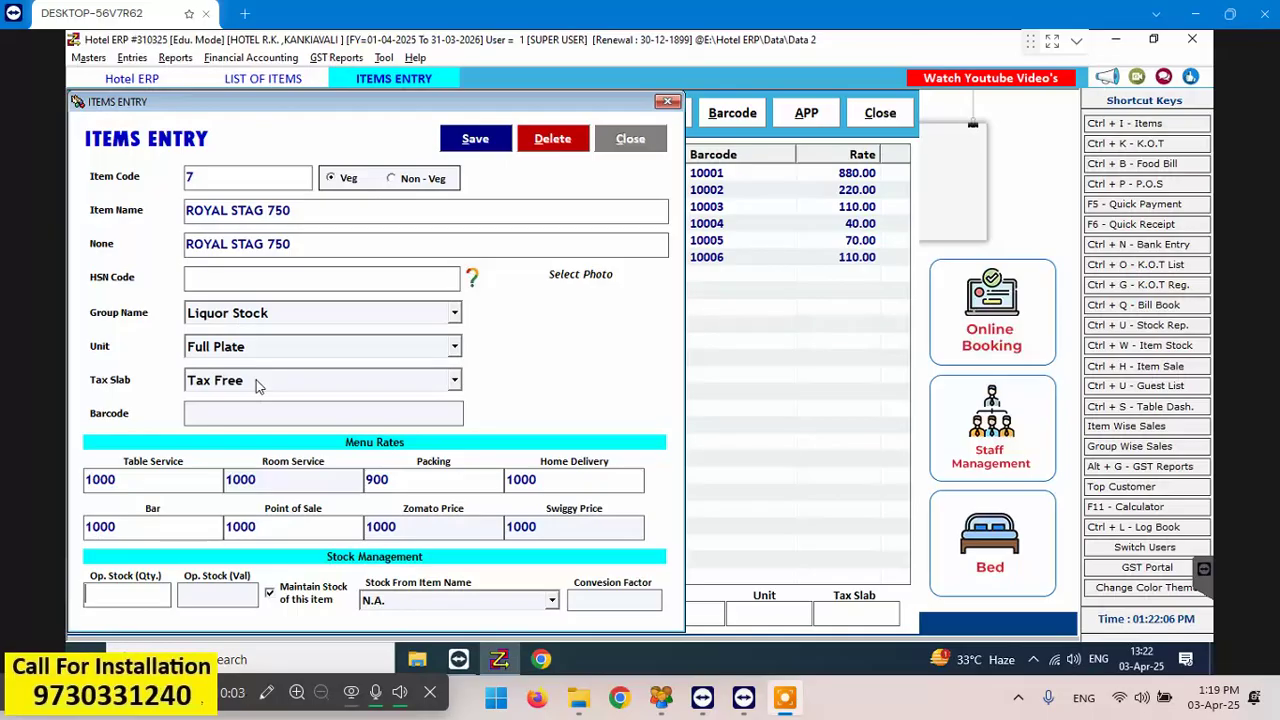
Set the ROYAL STAG 750 opening stock quantity to 2940 and save the item
type("940")
key("Return")
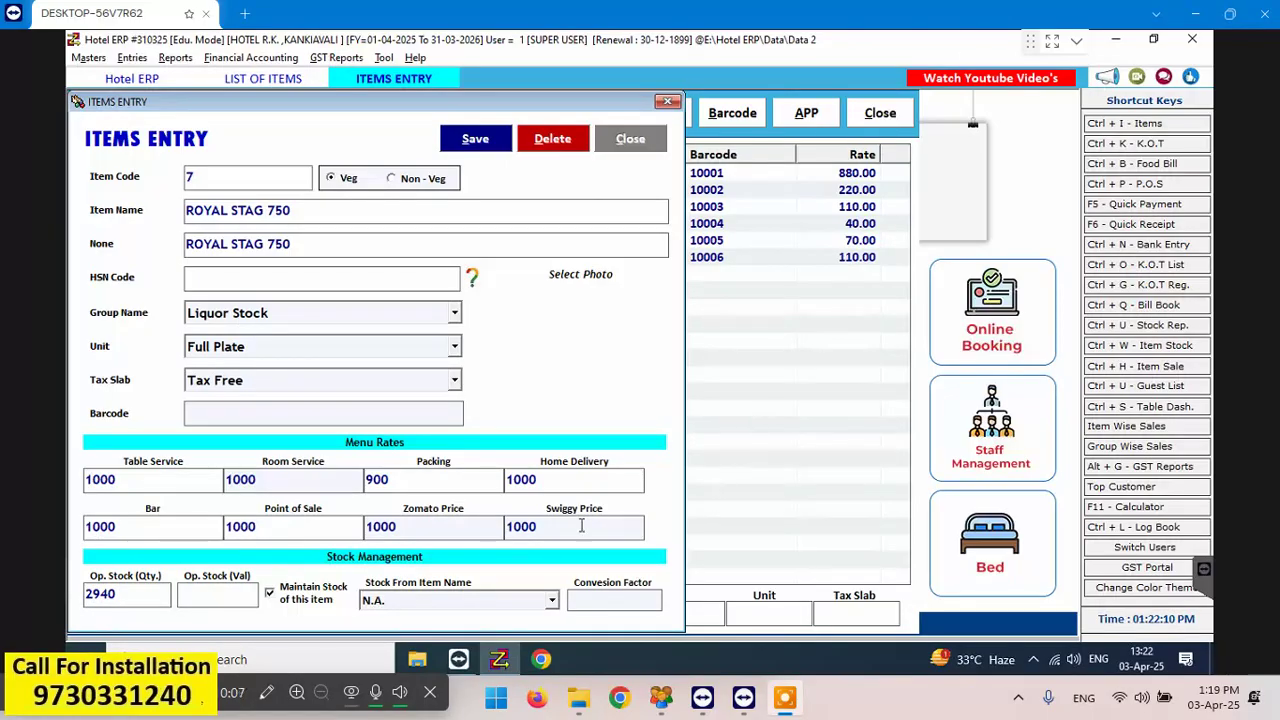
left_click(310, 211)
left_click(605, 598)
key("alt+s")
key("Return")
Name the next item ROYAL STAG 180ML and keep the Liquor Stock group, Full Plate unit and Tax Free slab
key("Return")
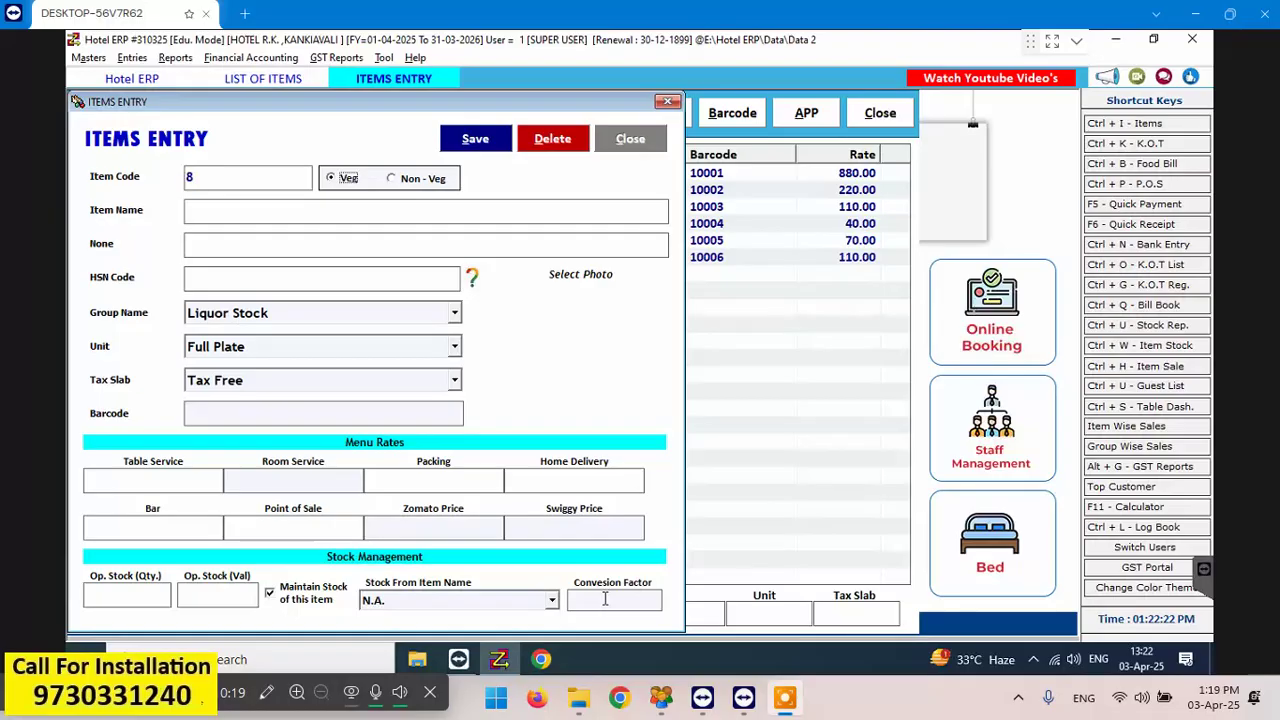
type("ROYAL STAG")
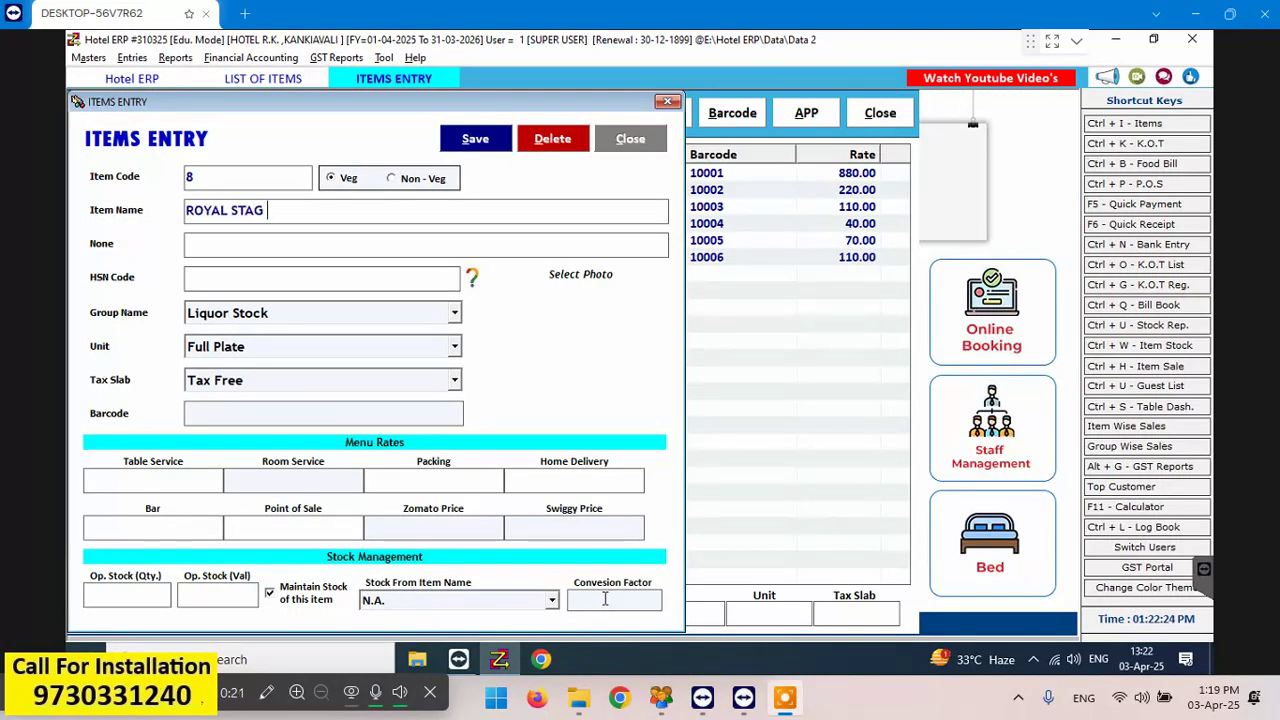
type(" 180ML")
key("Return")
key("Return")
key("Return")
key("Return")
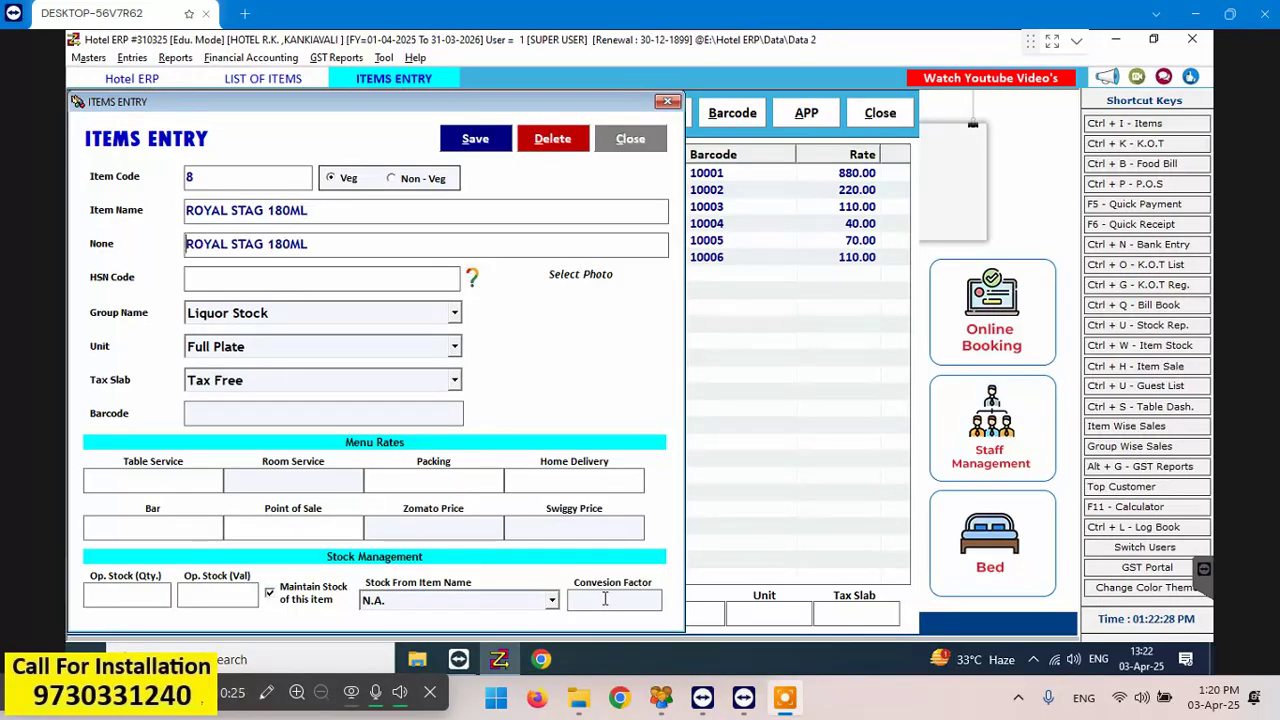
key("Return")
key("Return")
key("Return")
Set the ROYAL STAG 180ML menu rates to 250, with the packing rate at 220
type("250")
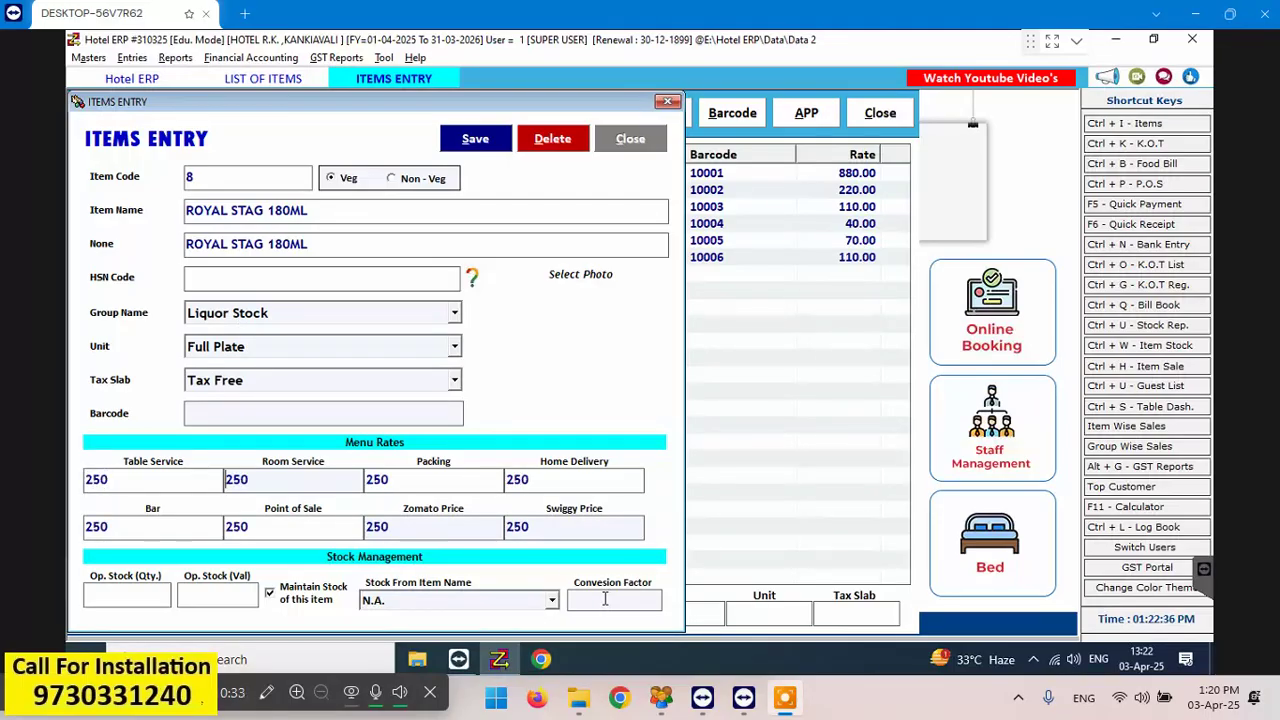
key("Return")
key("Return")
left_click(378, 480)
type("22")
key("Return")
key("Return")
key("Return")
Set the ROYAL STAG 180ML opening stock quantity to 7560 and conversion factor to 180, and save the item
left_click(135, 592)
type("756")
key("Tab")
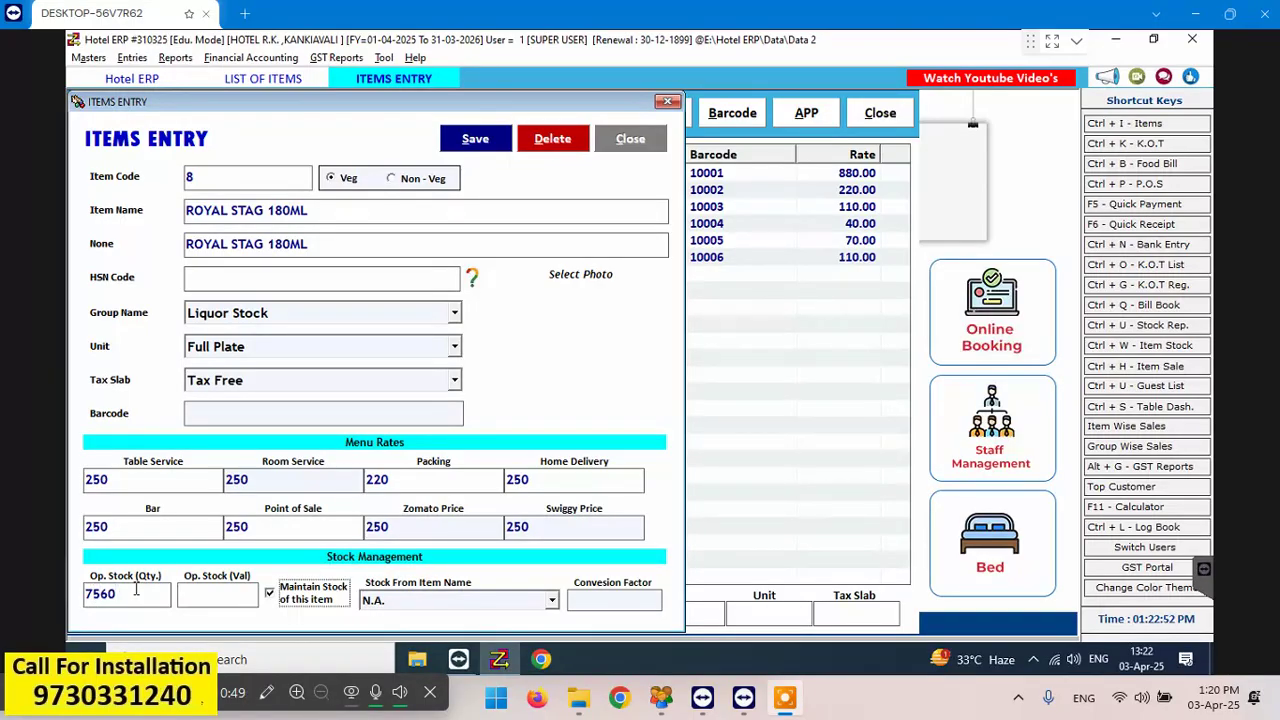
key("Tab")
key("Tab")
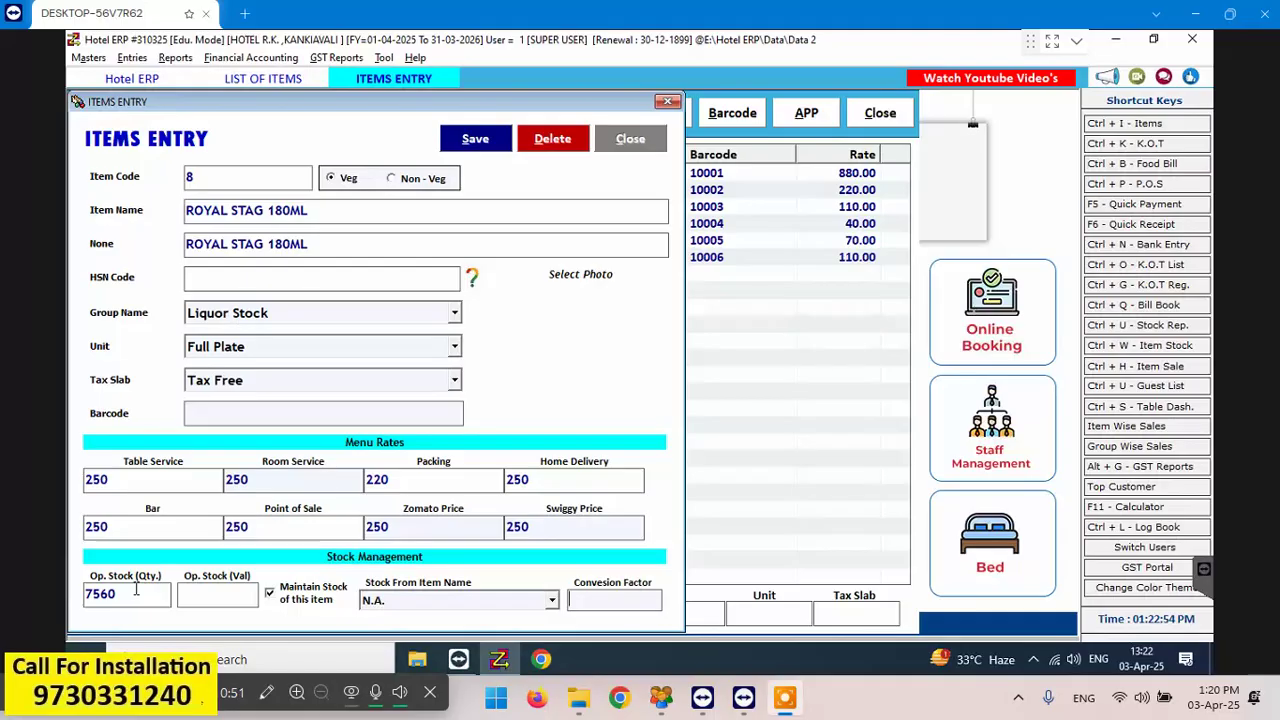
type("180")
key("alt+s")
key("Return")
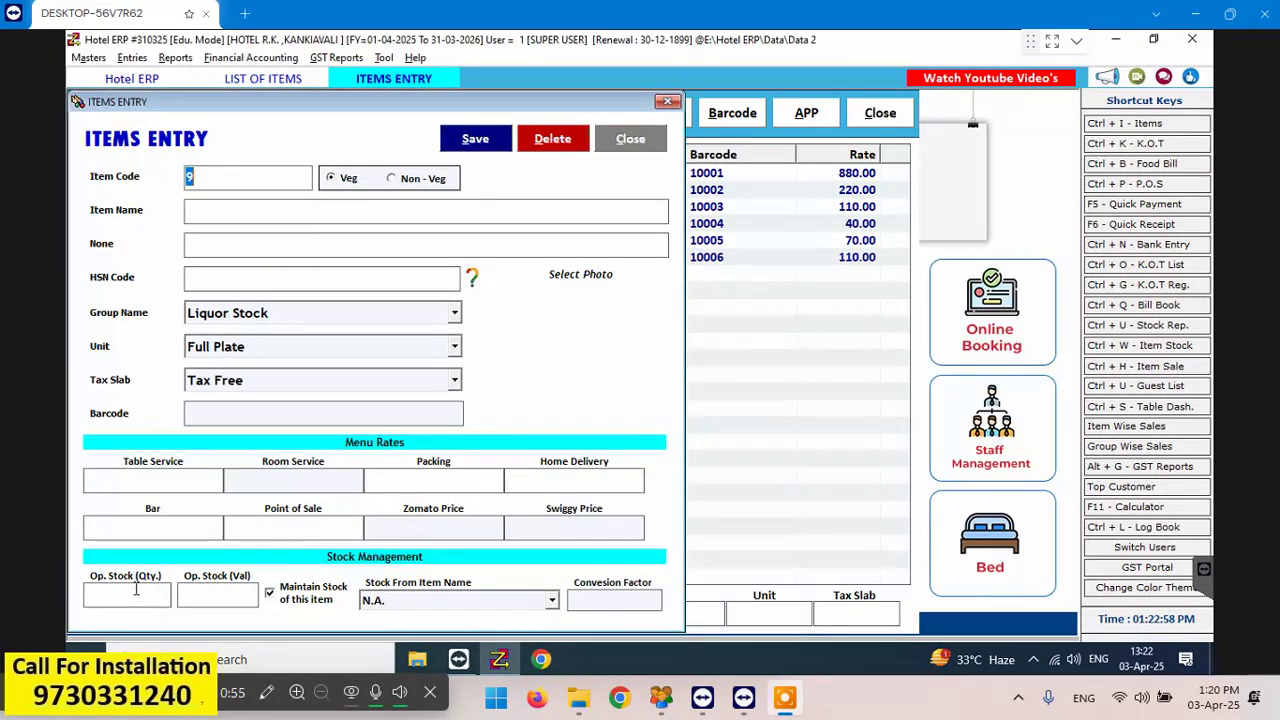
Name the next item ROYAL STAG 90 BOTL and keep the Liquor Stock group, Full Plate unit and Tax Free slab
key("Tab")
key("Tab")
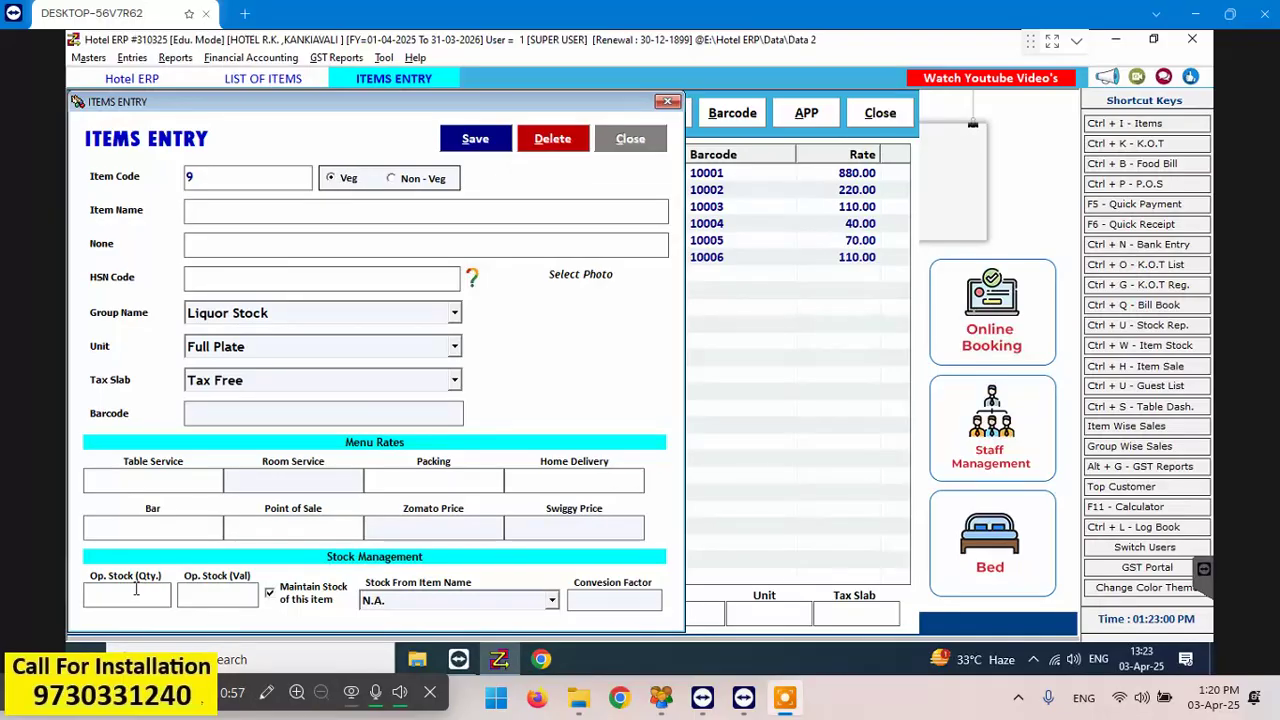
type("ROYAL STAG")
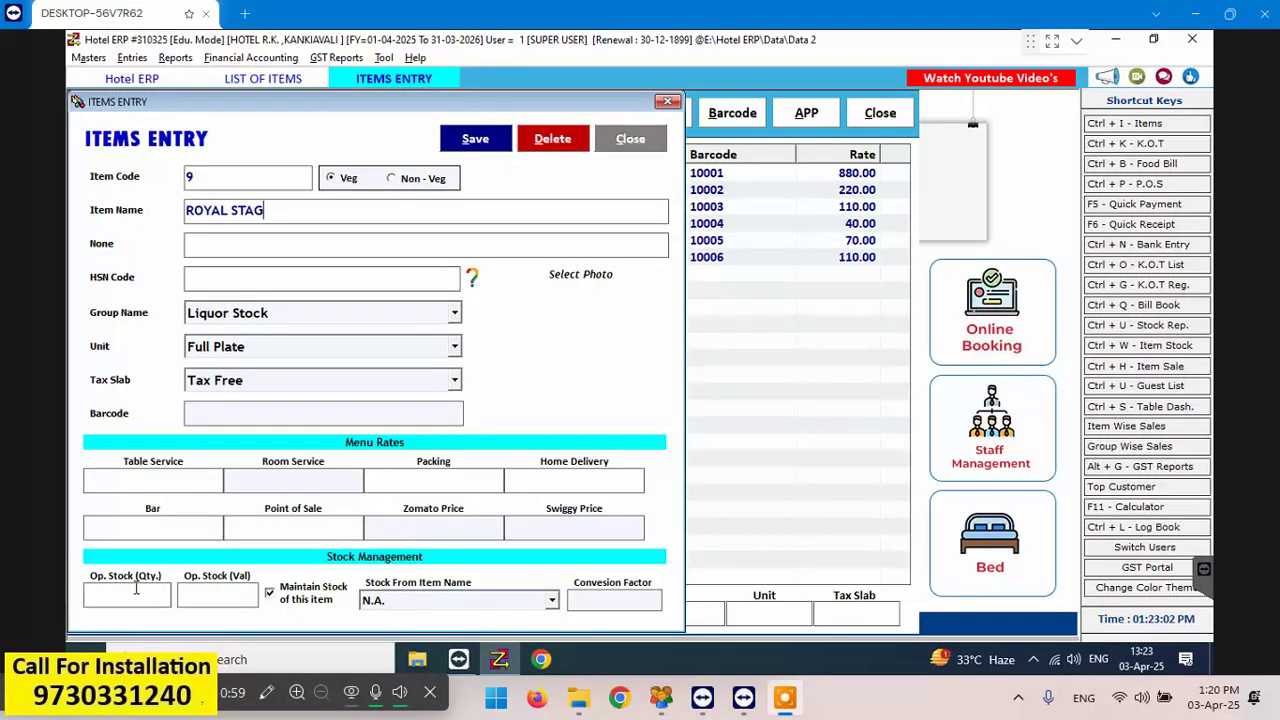
type(" 90 BOTL")
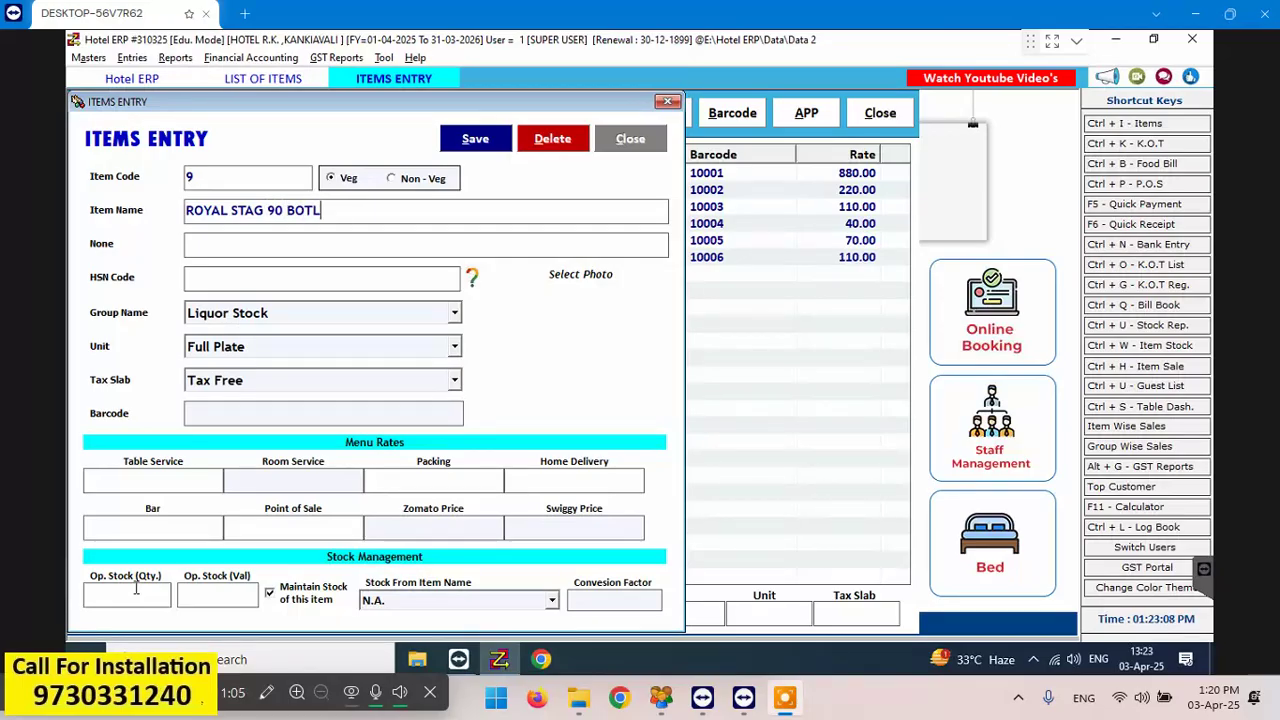
key("Return")
key("Return")
key("Return")
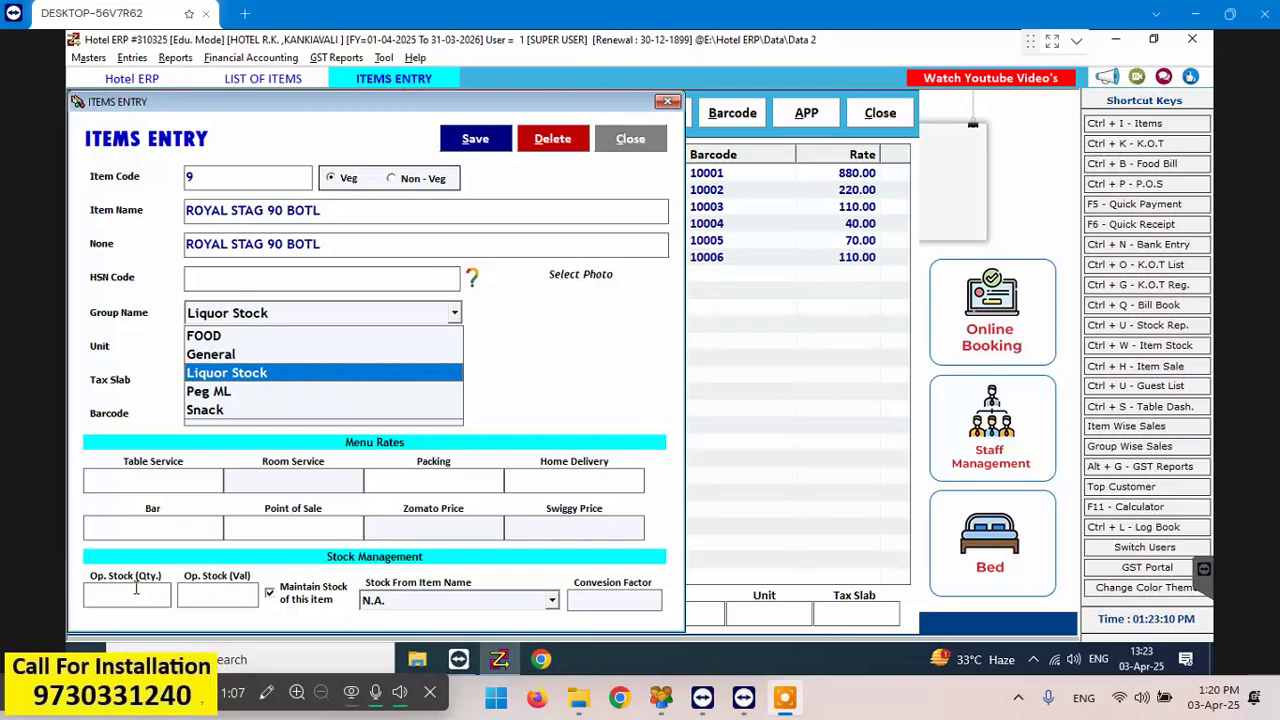
key("Return")
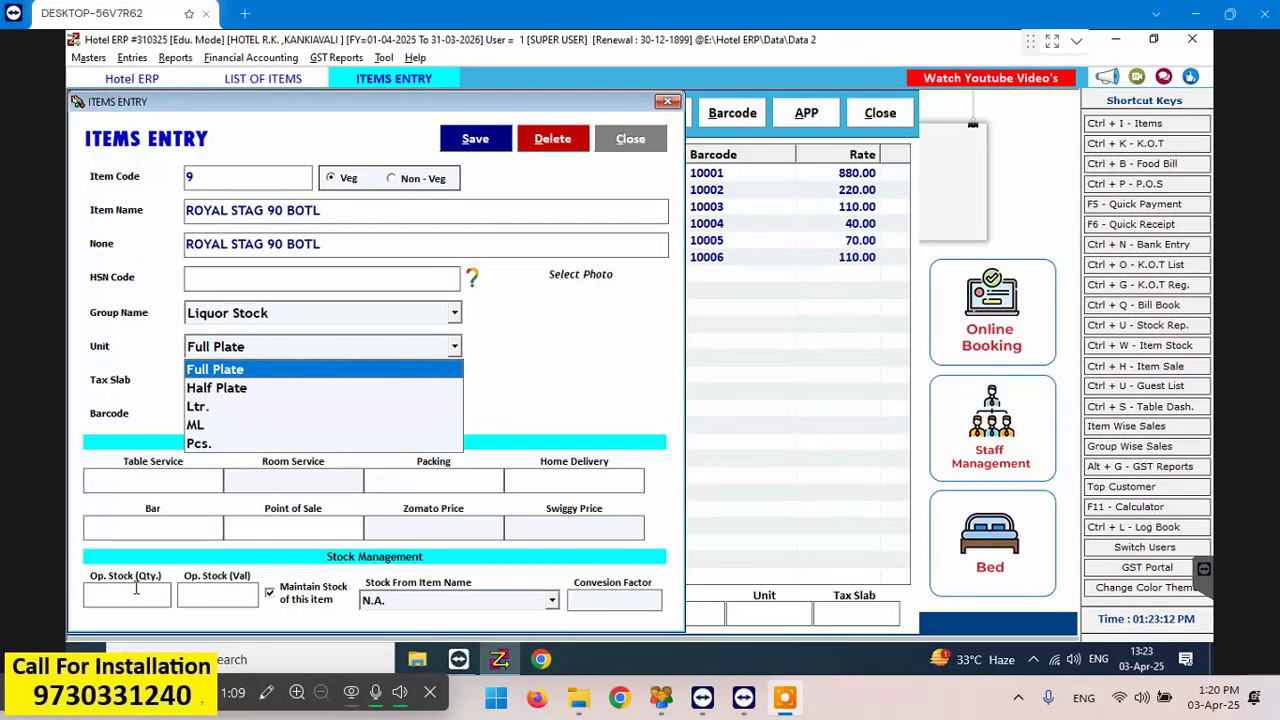
key("Return")
key("Return")
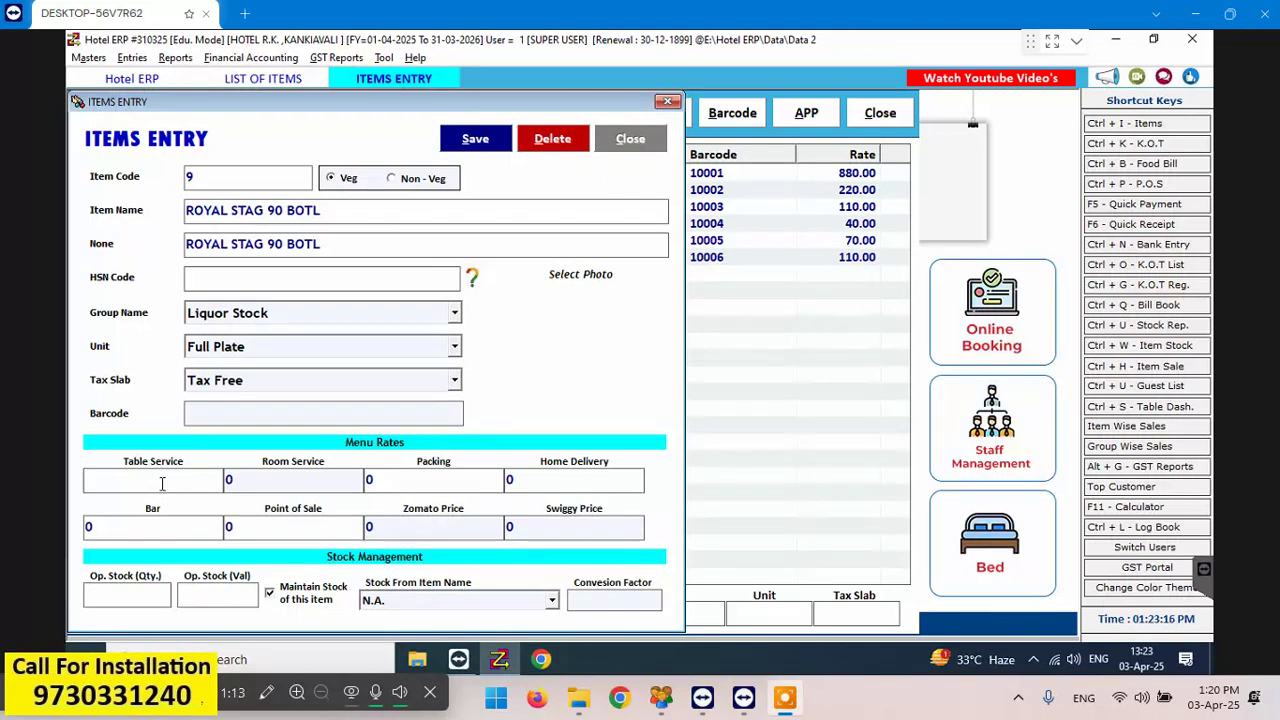
Set all ROYAL STAG 90 BOTL menu rates to 130
type("130")
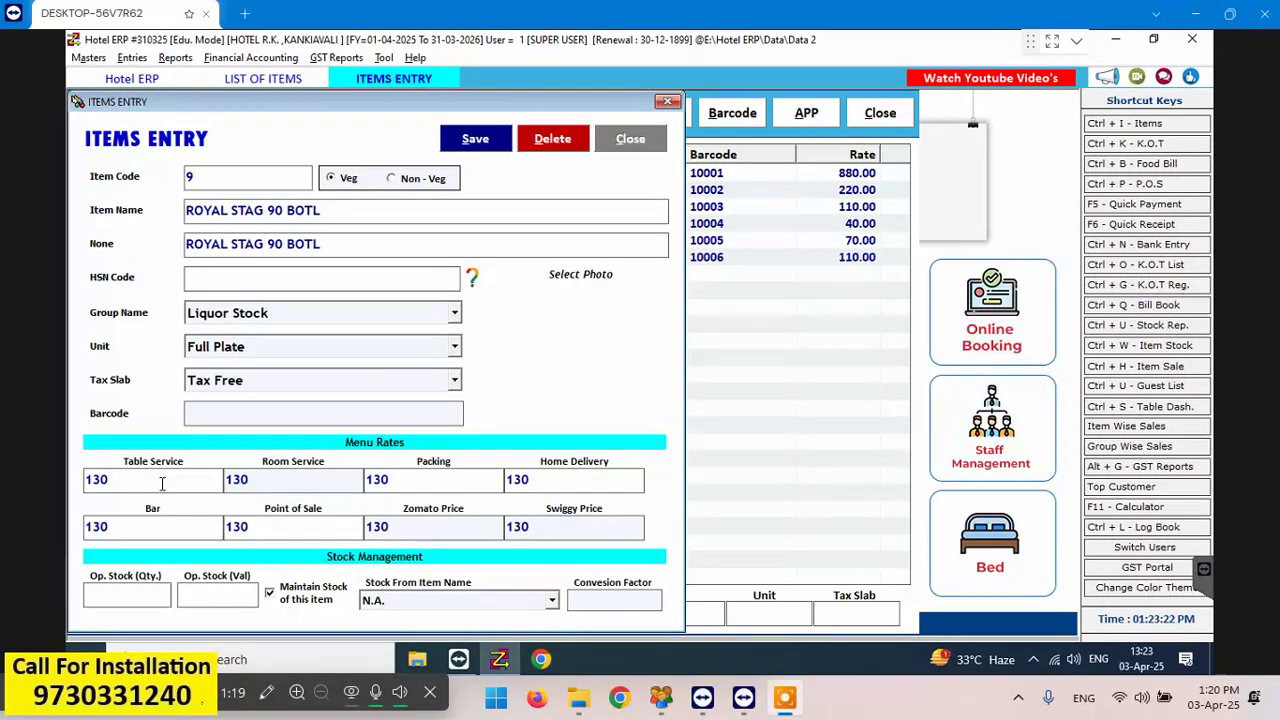
key("Return")
key("Return")
key("Return")
Set the ROYAL STAG 90 BOTL opening stock quantity to 7650 and conversion factor to 90, and save the item
type("650")
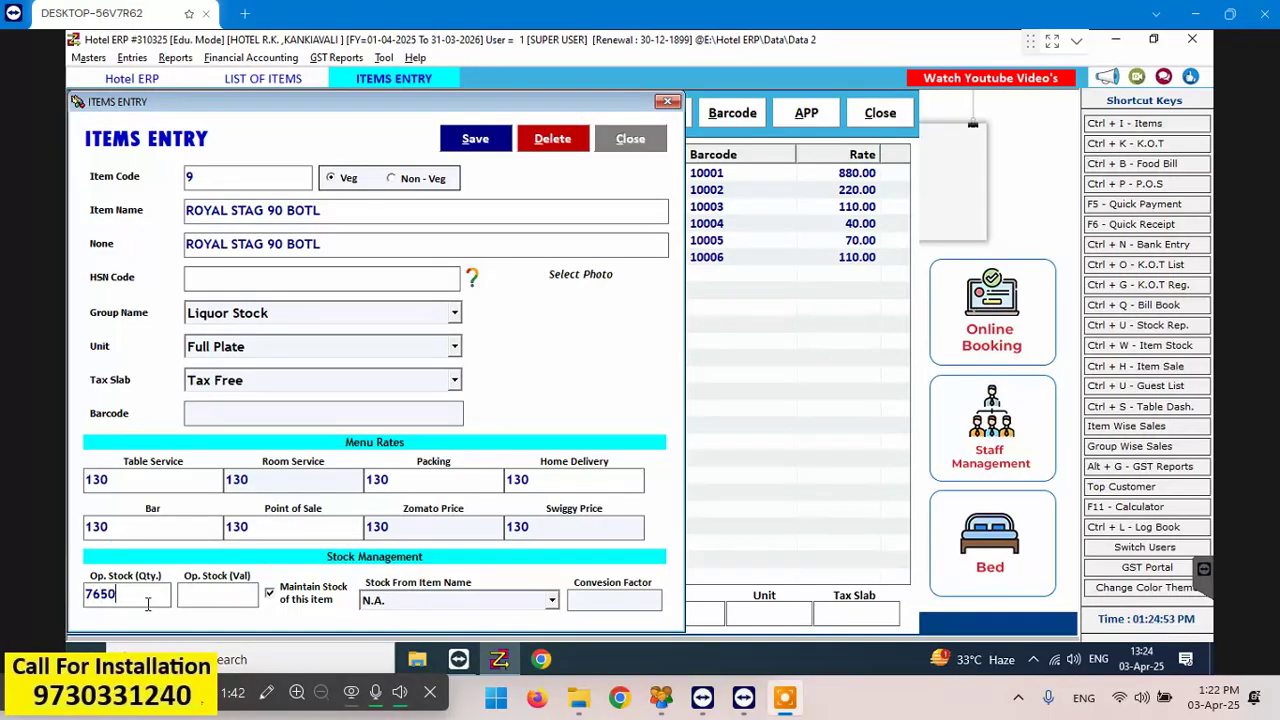
key("Tab")
key("Tab")
key("Tab")
key("Tab")
type("9")
key("Tab")
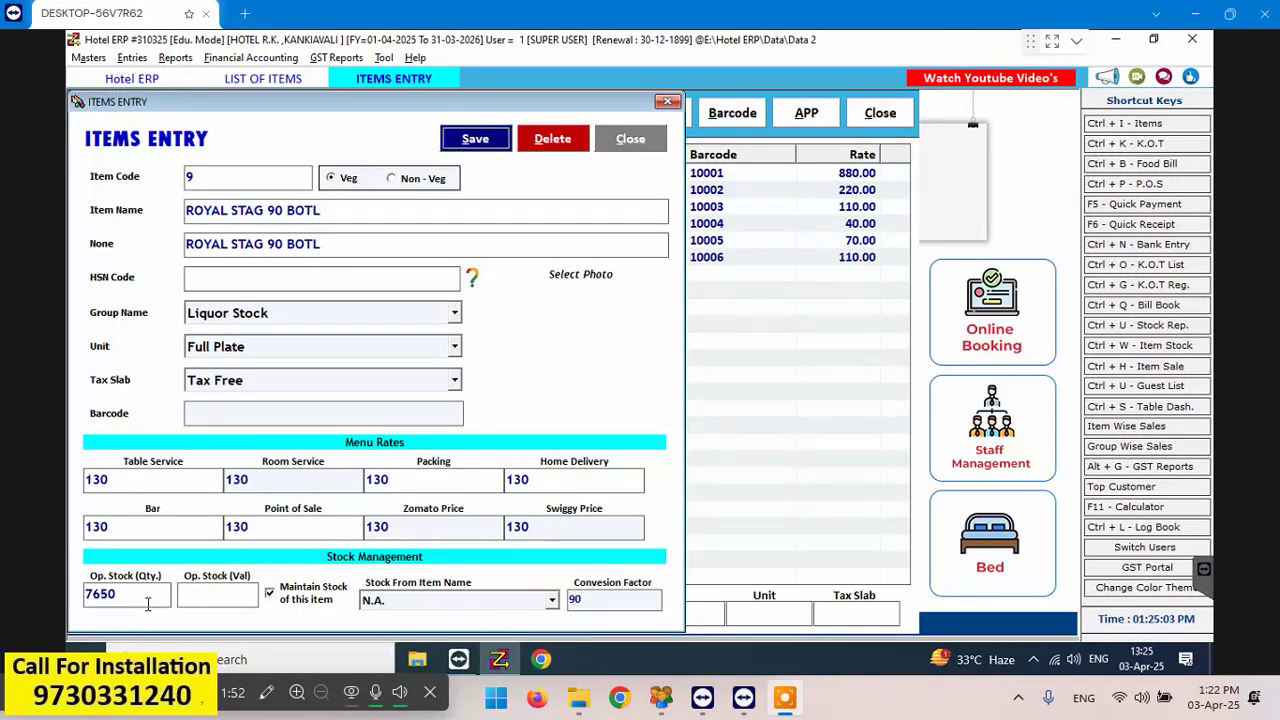
key("Return")
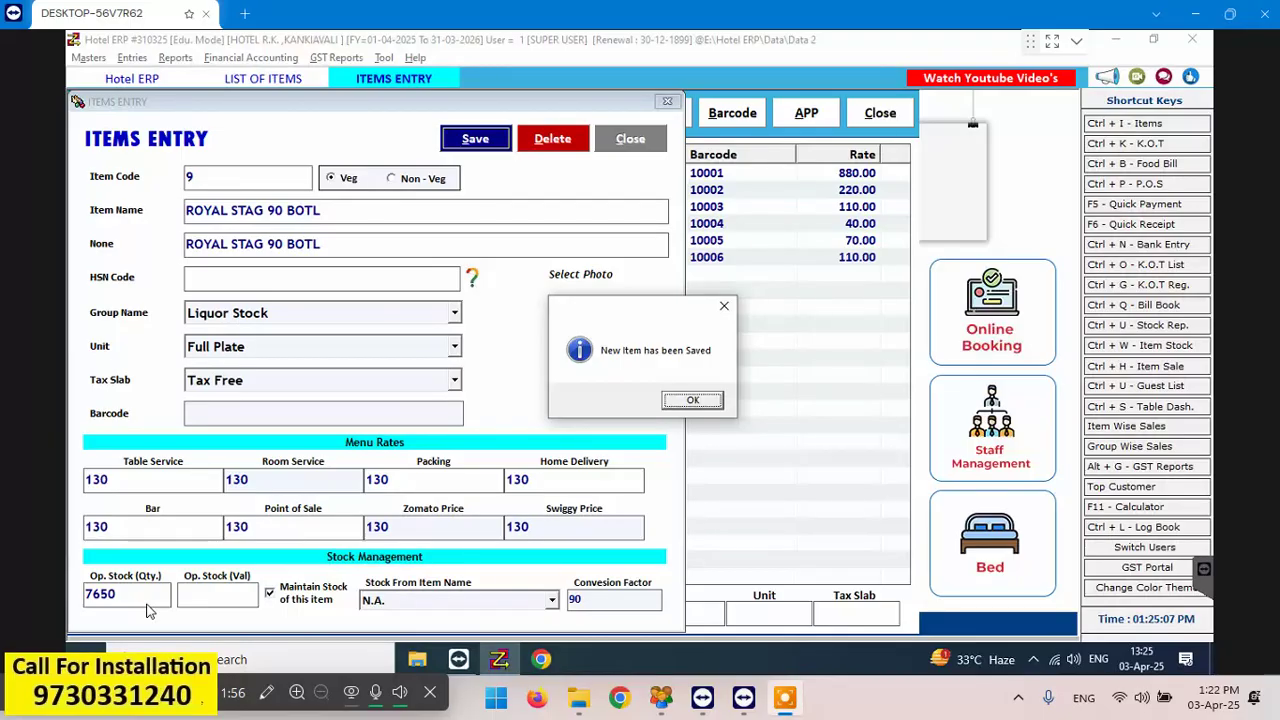
key("Return")
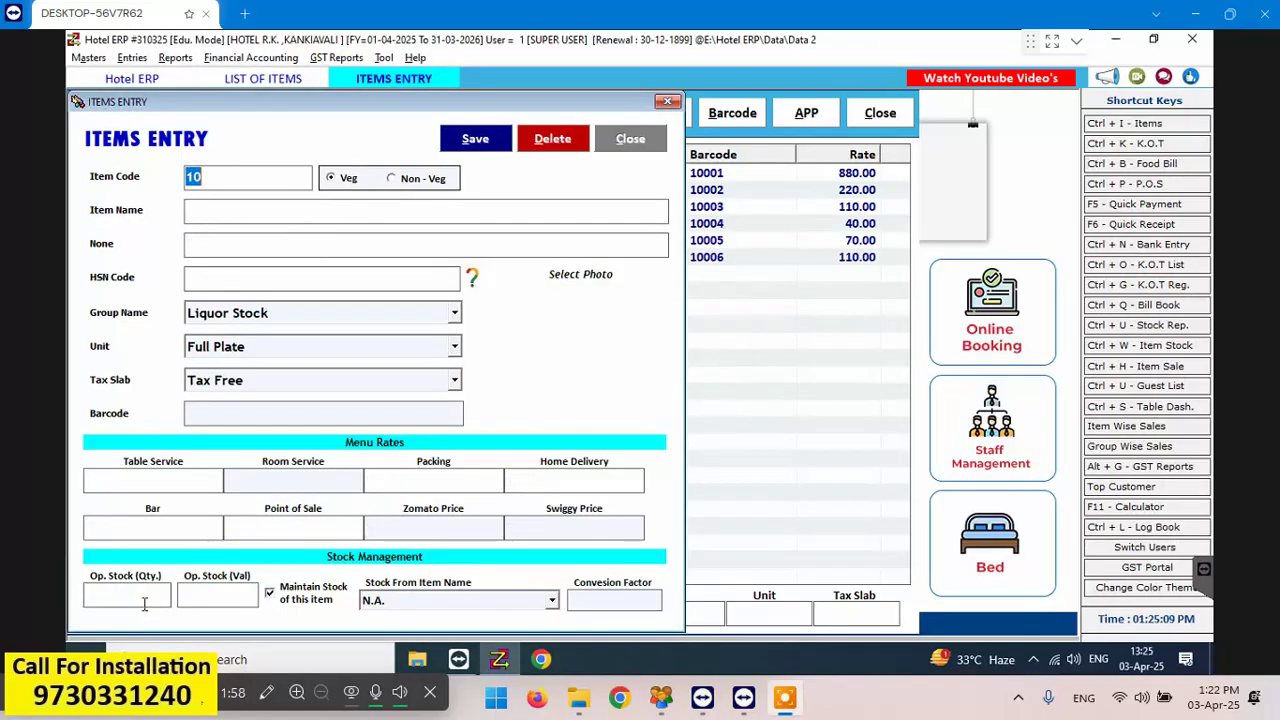
Name the next item ROYAL STAG 30ML and assign it to the Peg ML group
key("Return")
type("ROYAL STAG 30")
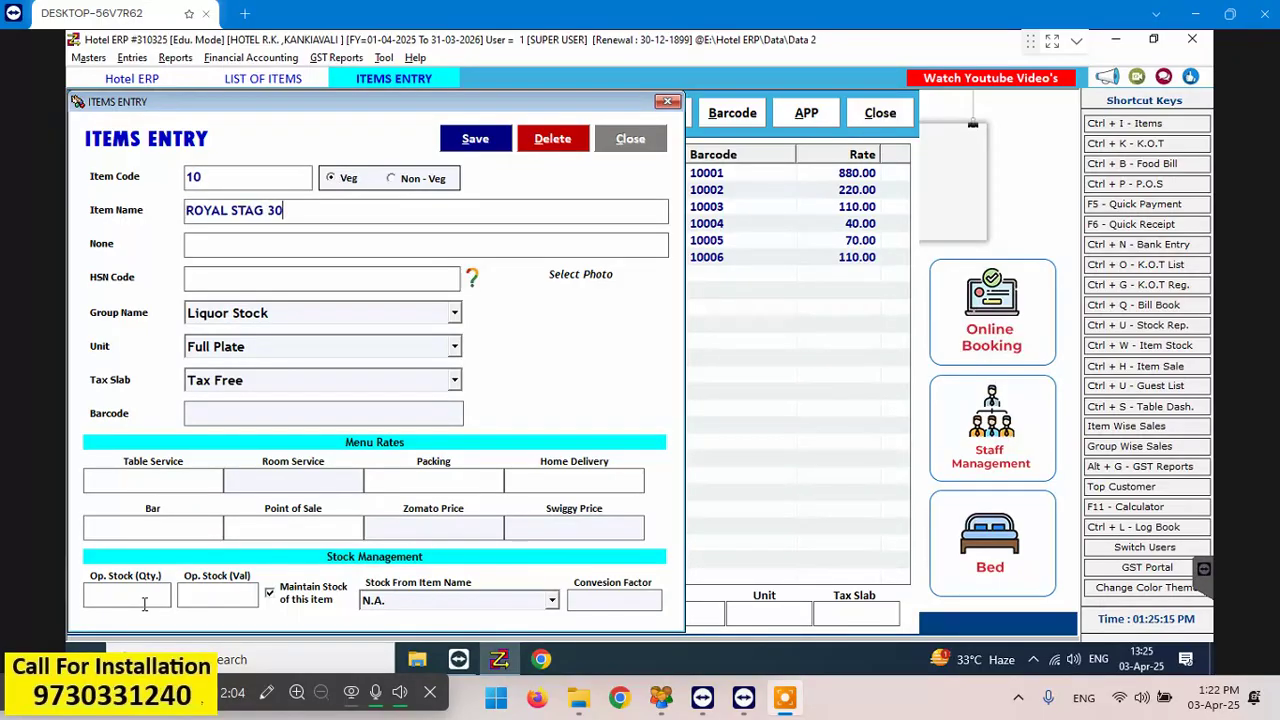
type("ML")
key("Return")
key("Return")
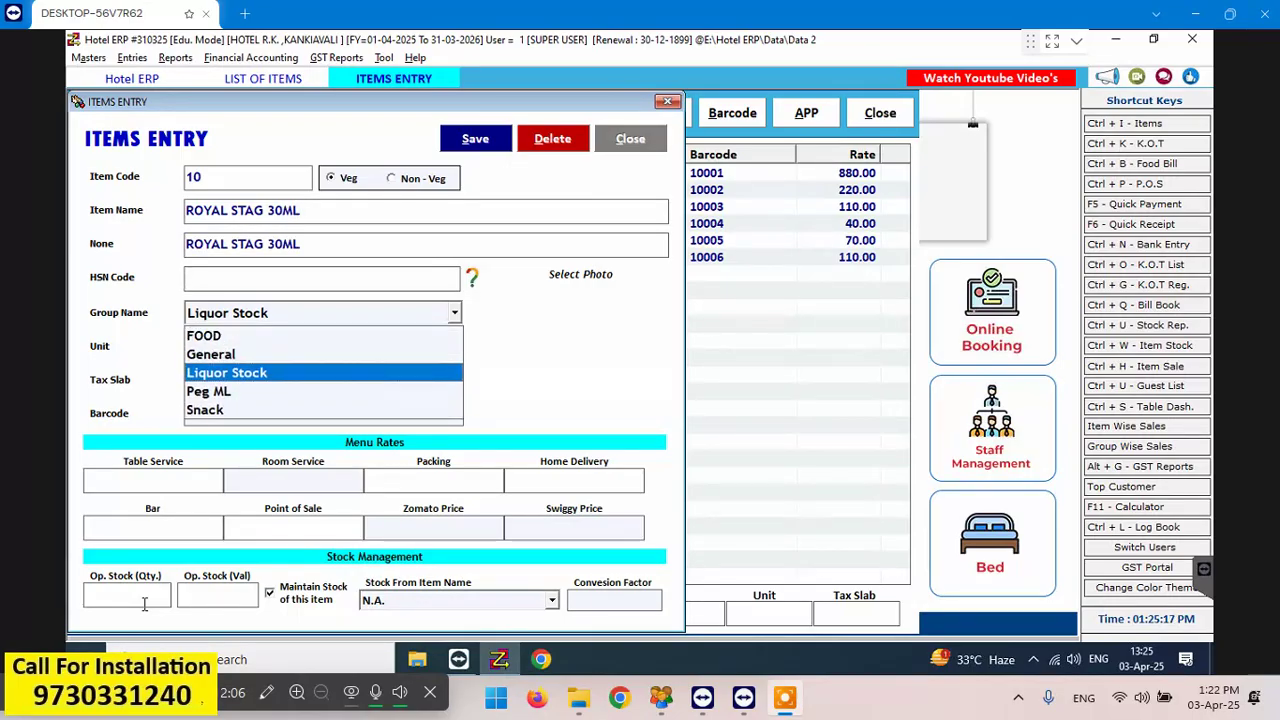
key("Down")
key("Return")
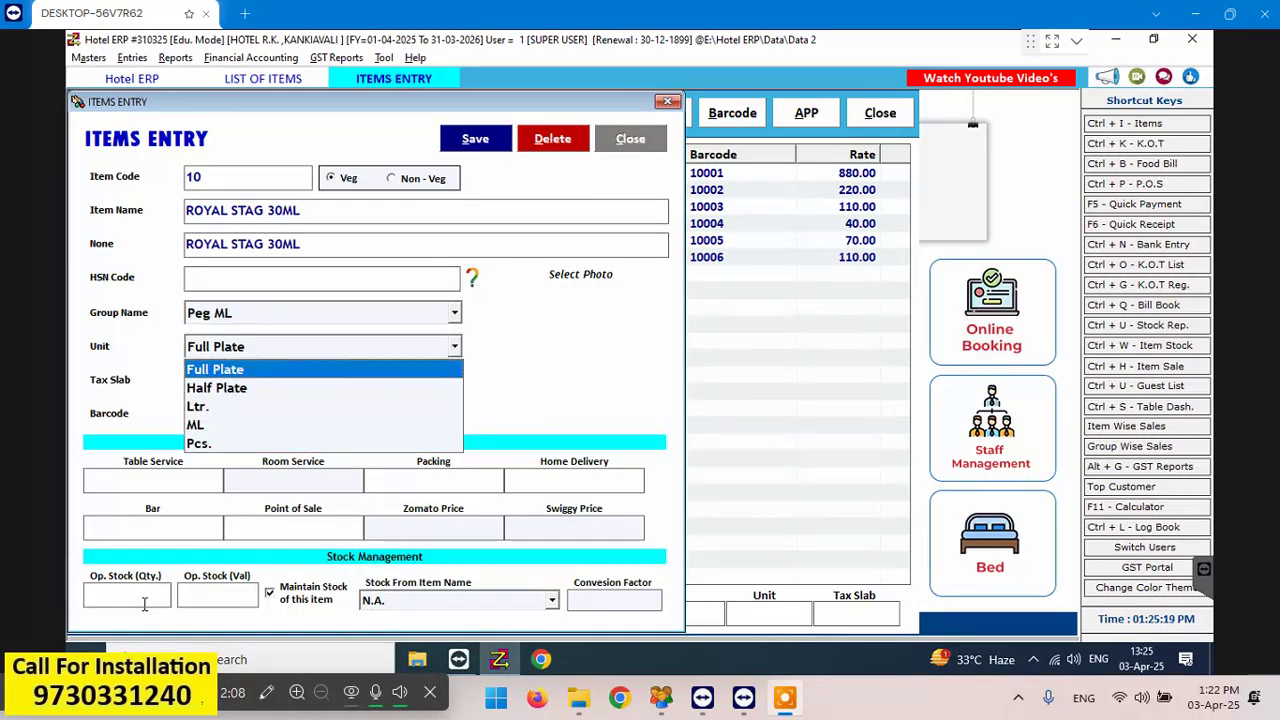
Keep the Full Plate unit and Tax Free slab for ROYAL STAG 30ML and set all its menu rates to 45
key("Return")
key("Return")
key("Return")
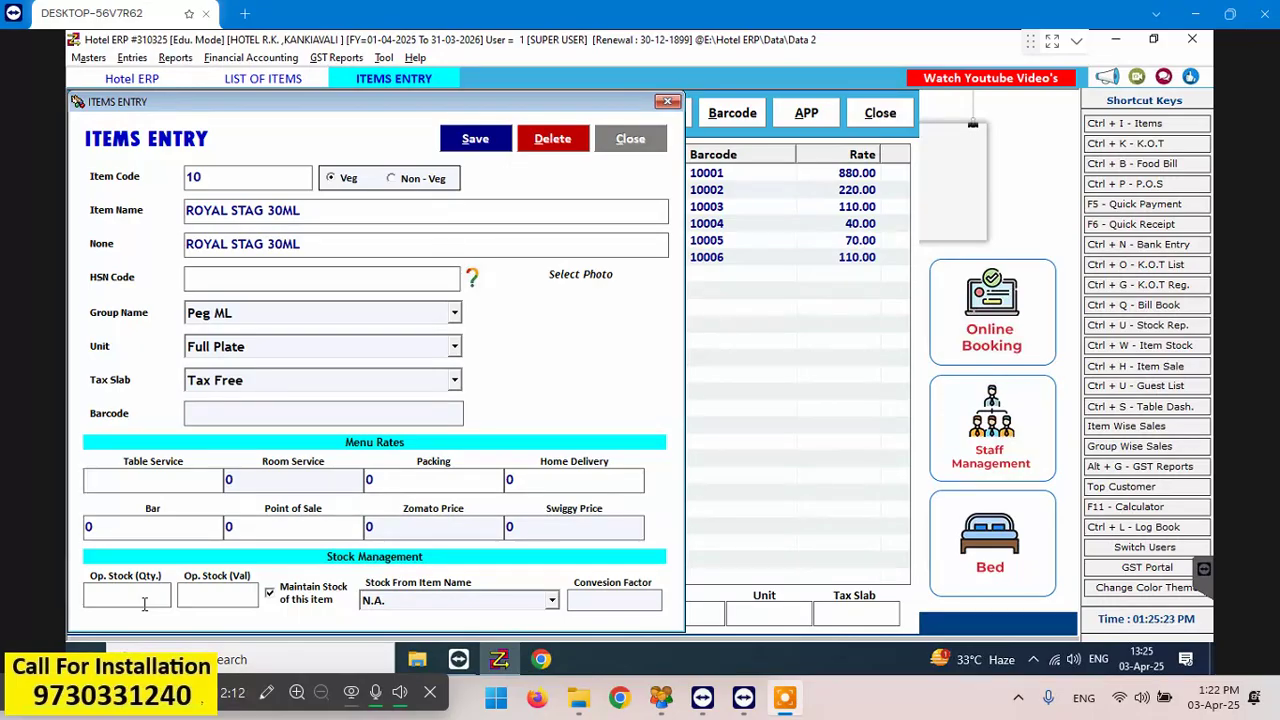
type("45")
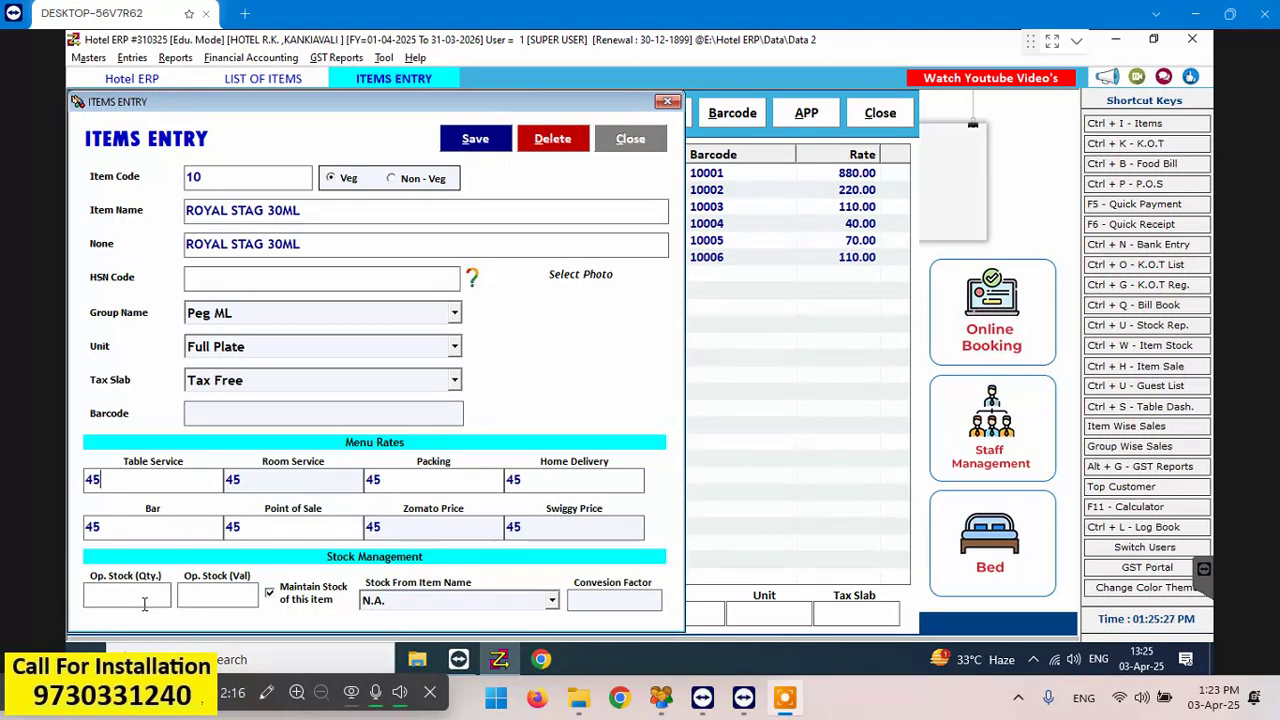
Turn off stock maintenance for ROYAL STAG 30ML, and save the item with conversion factor 30
left_click(285, 595)
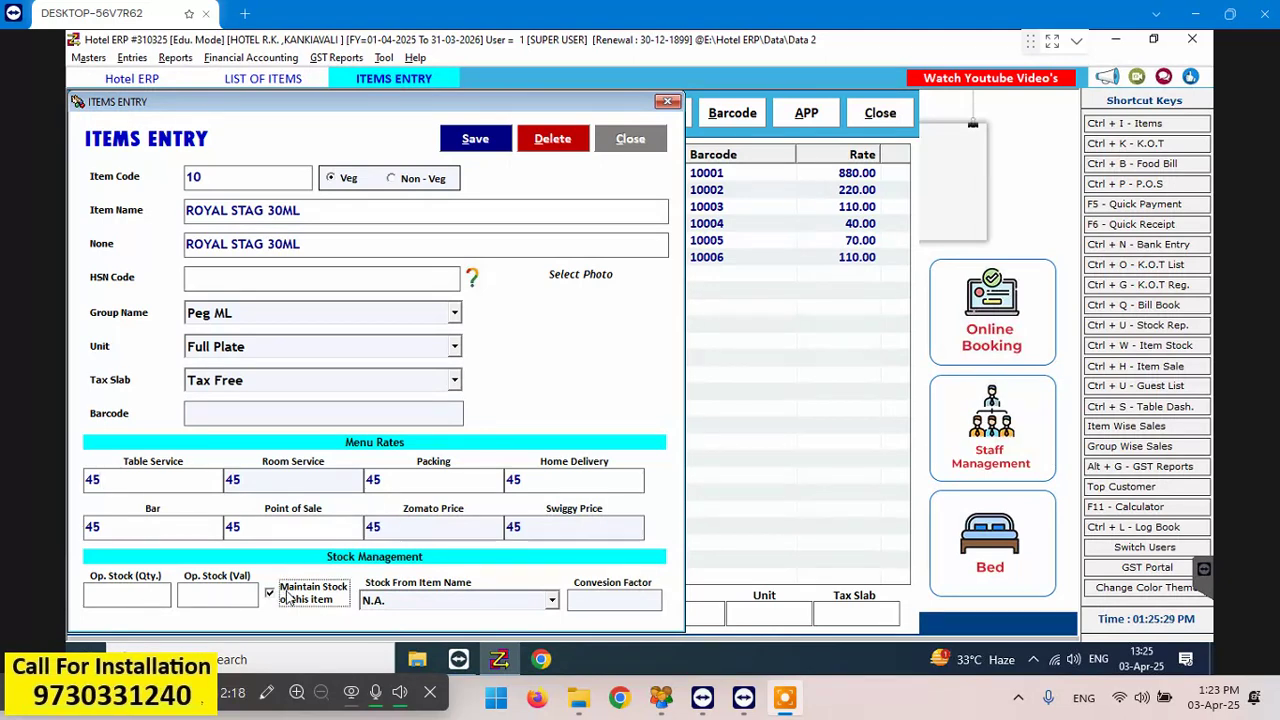
left_click(593, 601)
type("30")
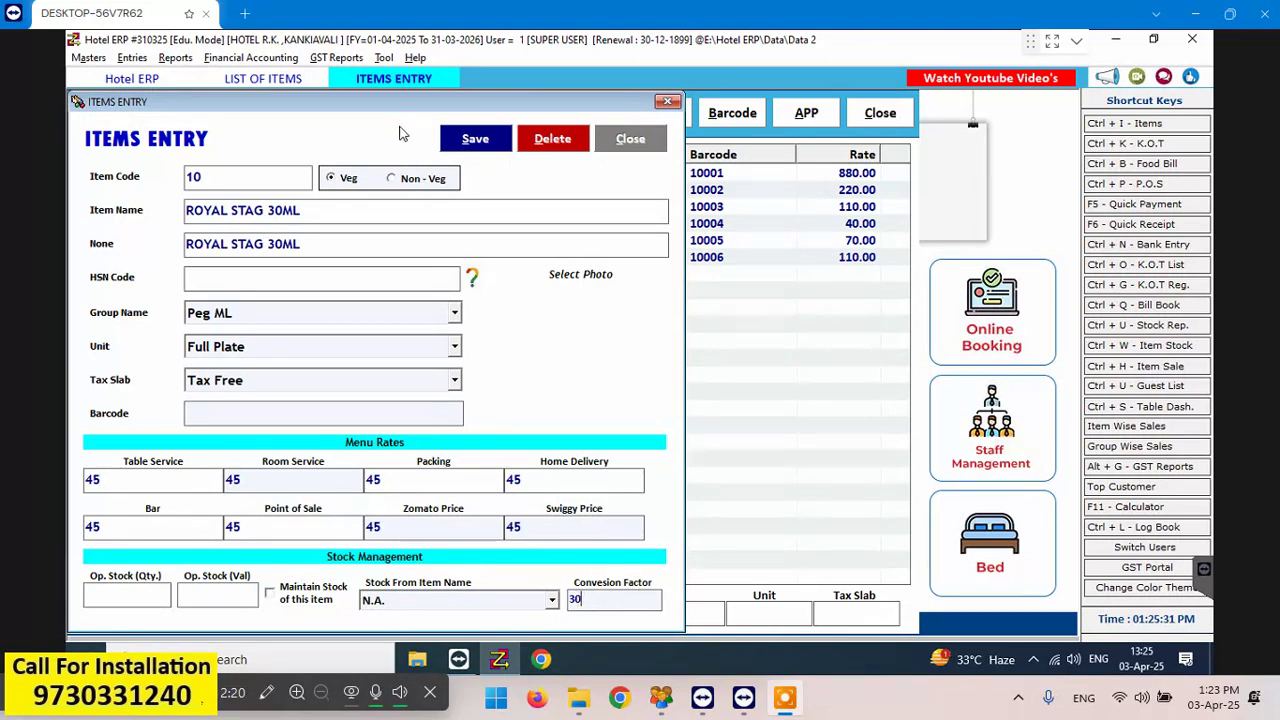
left_click(478, 146)
left_click(692, 400)
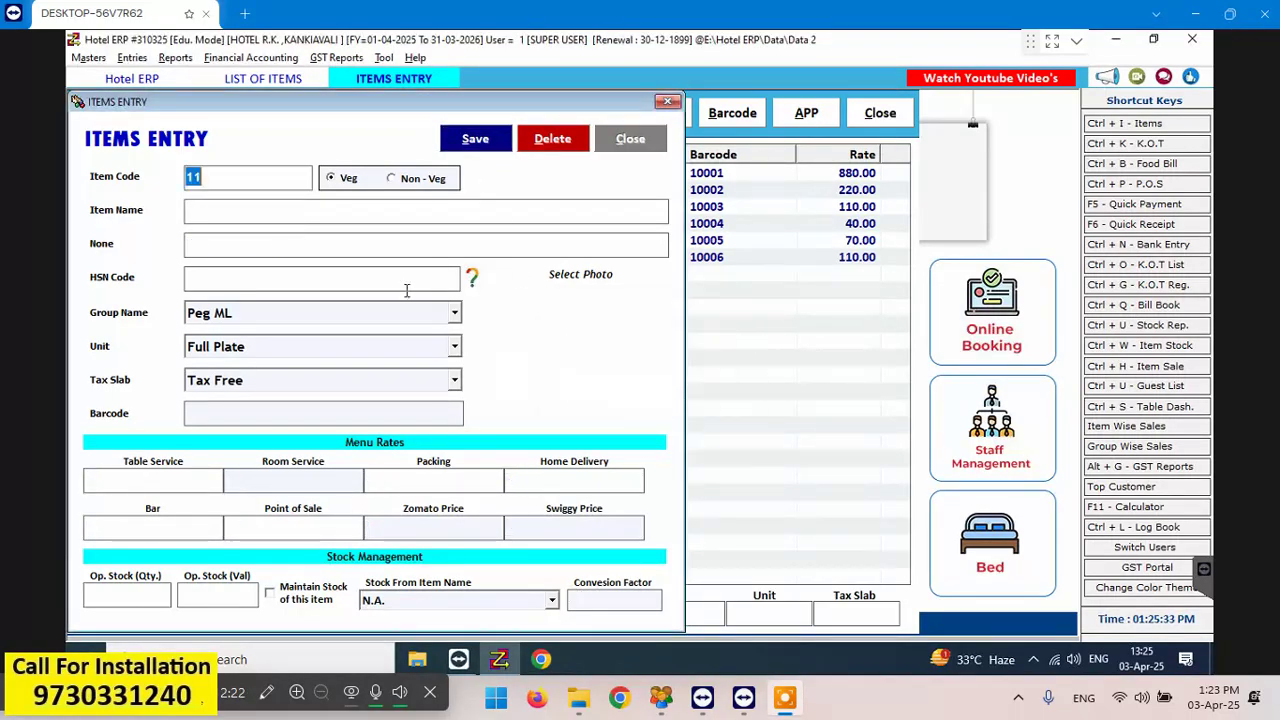
Name the next item ROYAL STAG 60ML and keep it in the Peg ML group
key("Tab")
type("ROYAL STAG ")
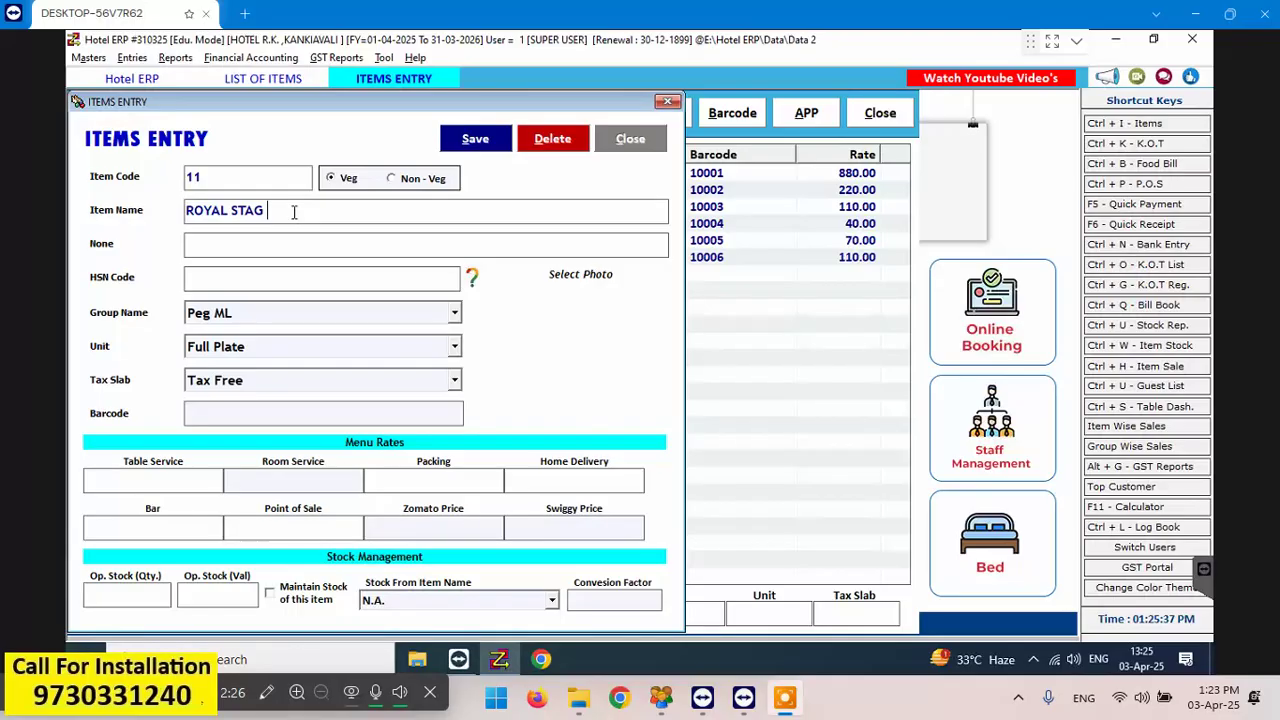
type("60ML")
key("Return")
key("Return")
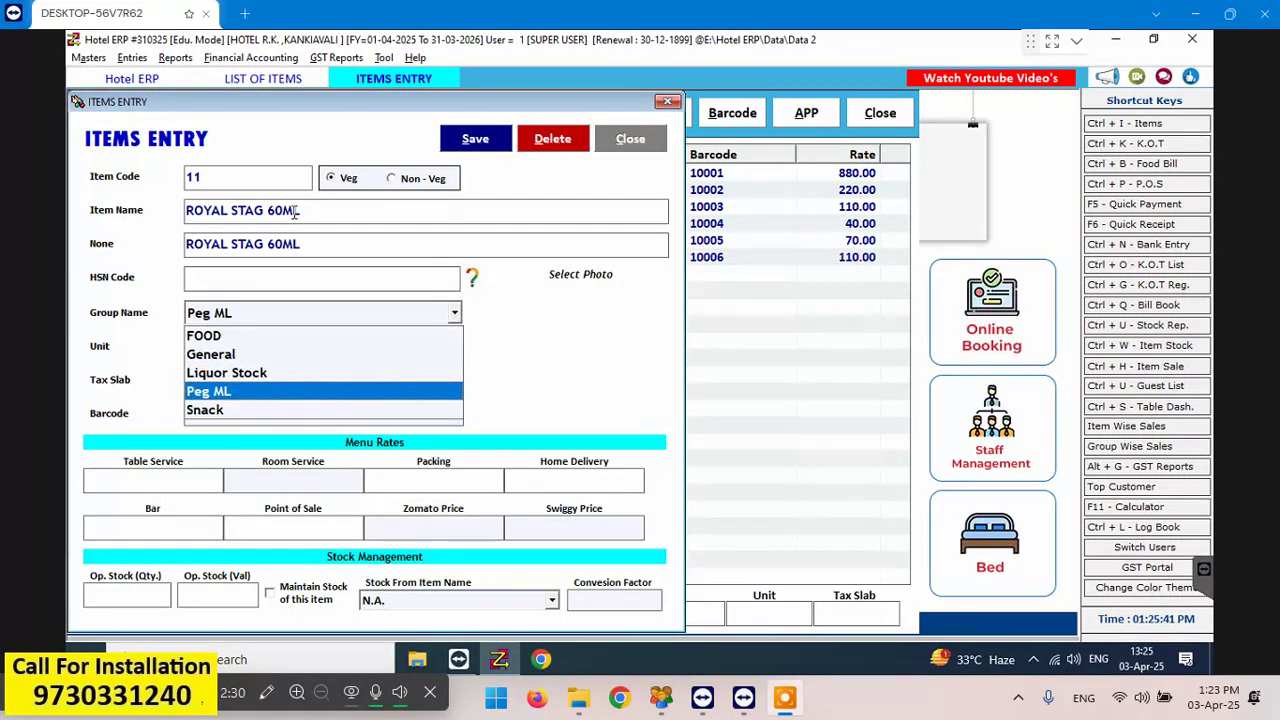
key("Return")
Keep the Full Plate unit and Tax Free slab for ROYAL STAG 60ML and set all its menu rates to 85
key("Return")
key("Return")
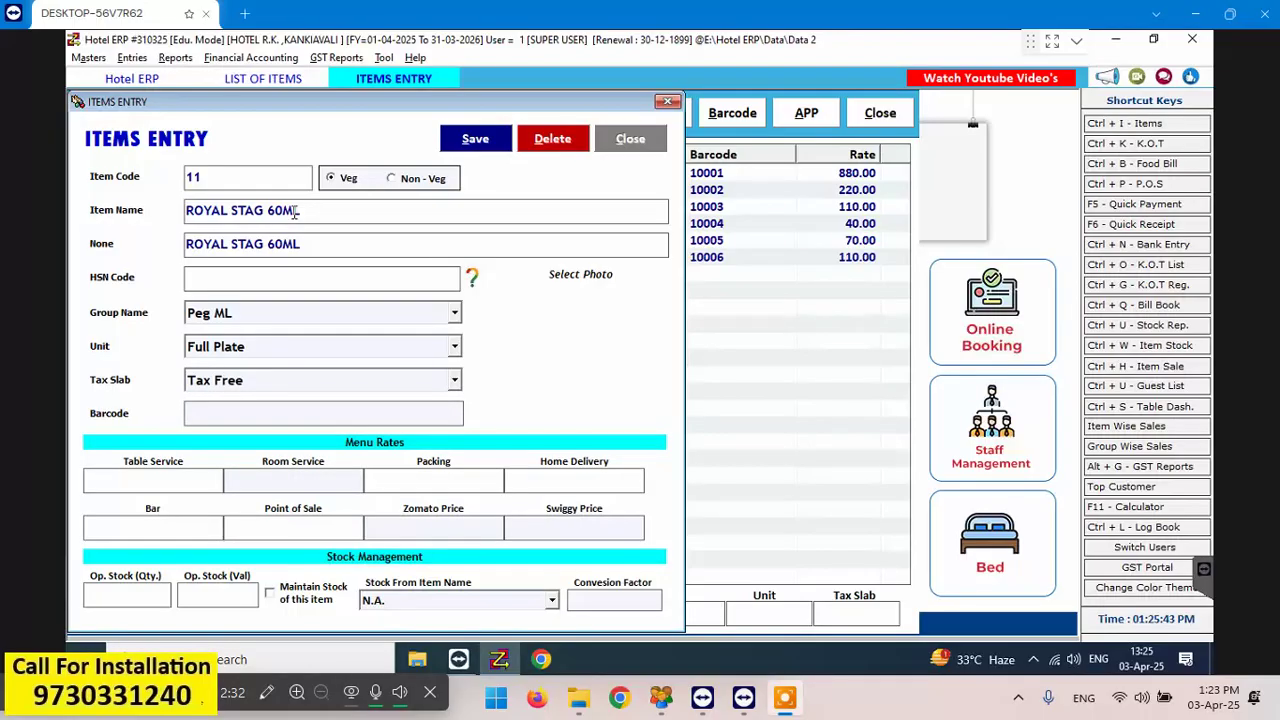
key("Return")
type("85")
key("Return")
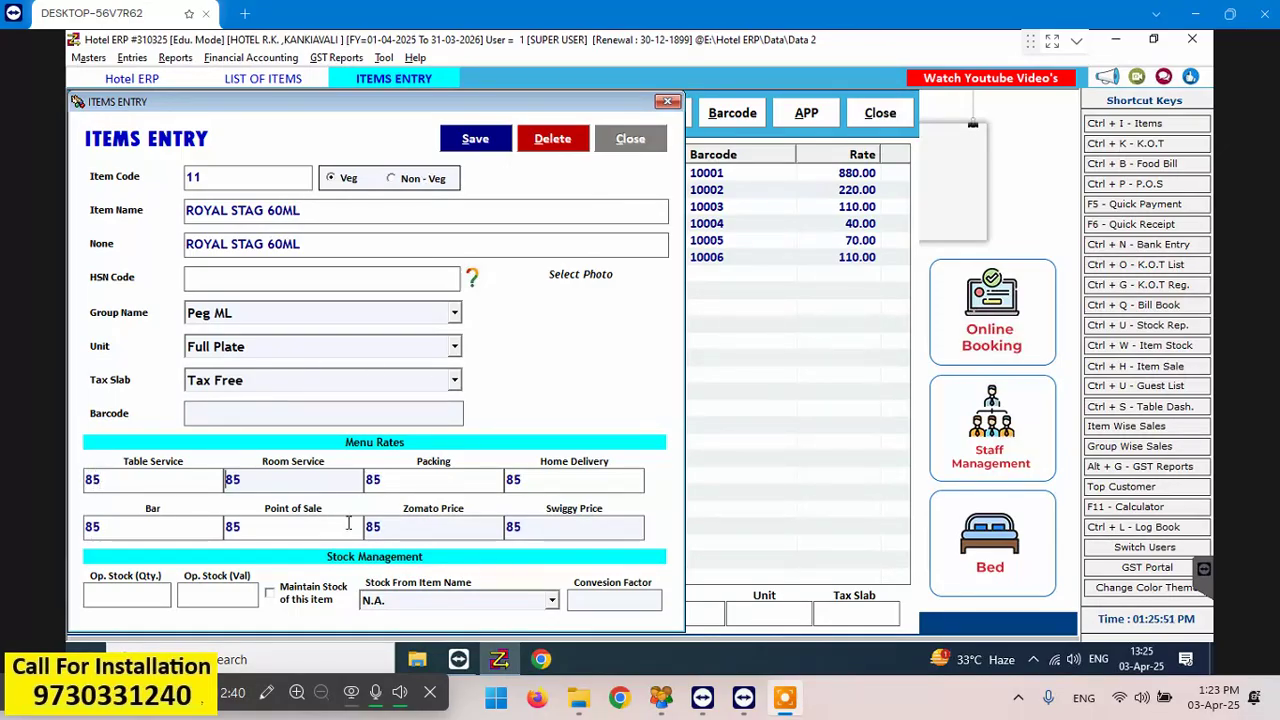
Set the ROYAL STAG 60ML conversion factor to 60 and save the item
left_click(608, 598)
type("60")
left_click(480, 142)
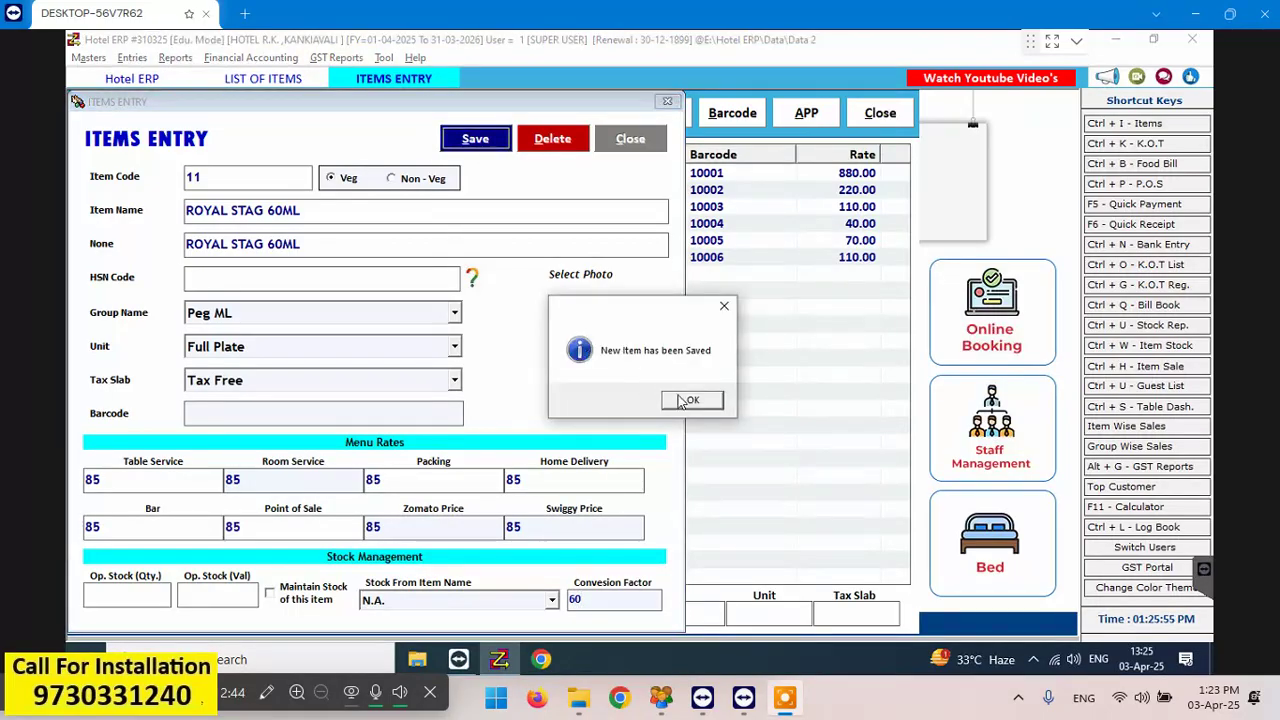
left_click(690, 400)
Name the next item ROYAL STAG 90ML and keep it in the Peg ML group
left_click(253, 212)
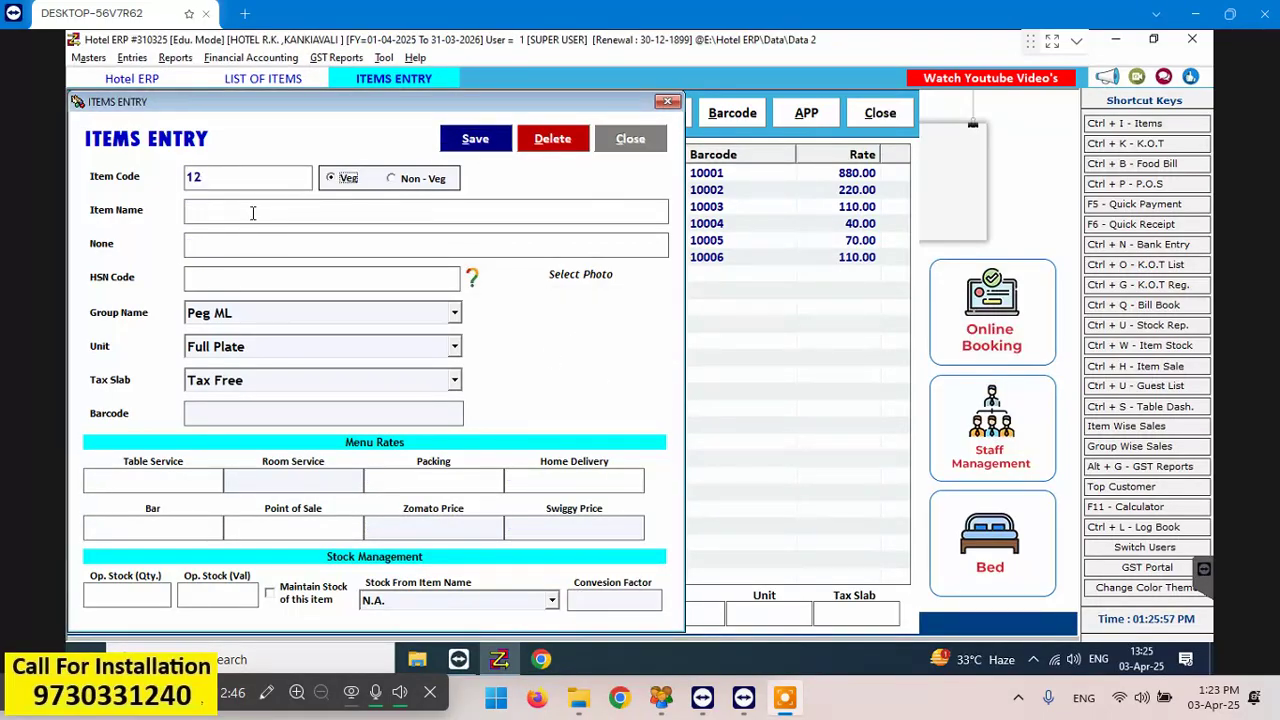
type("ROYAL STAG 90ML1")
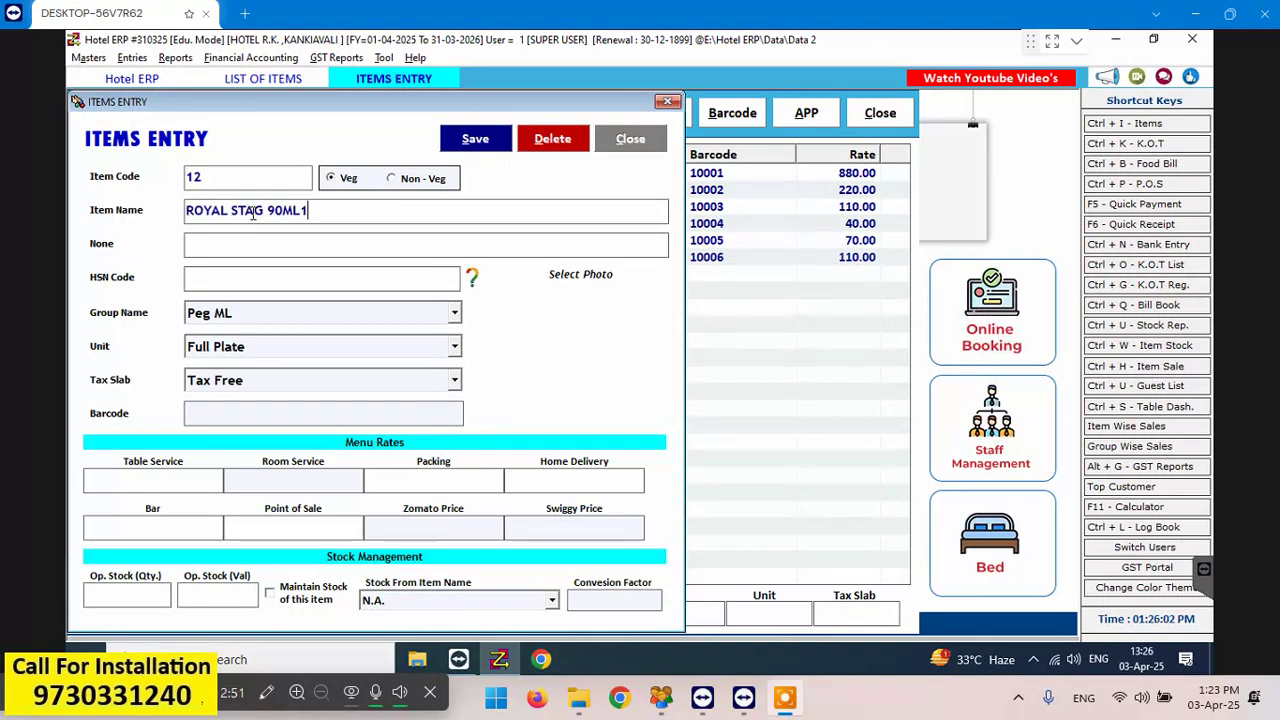
key("Return")
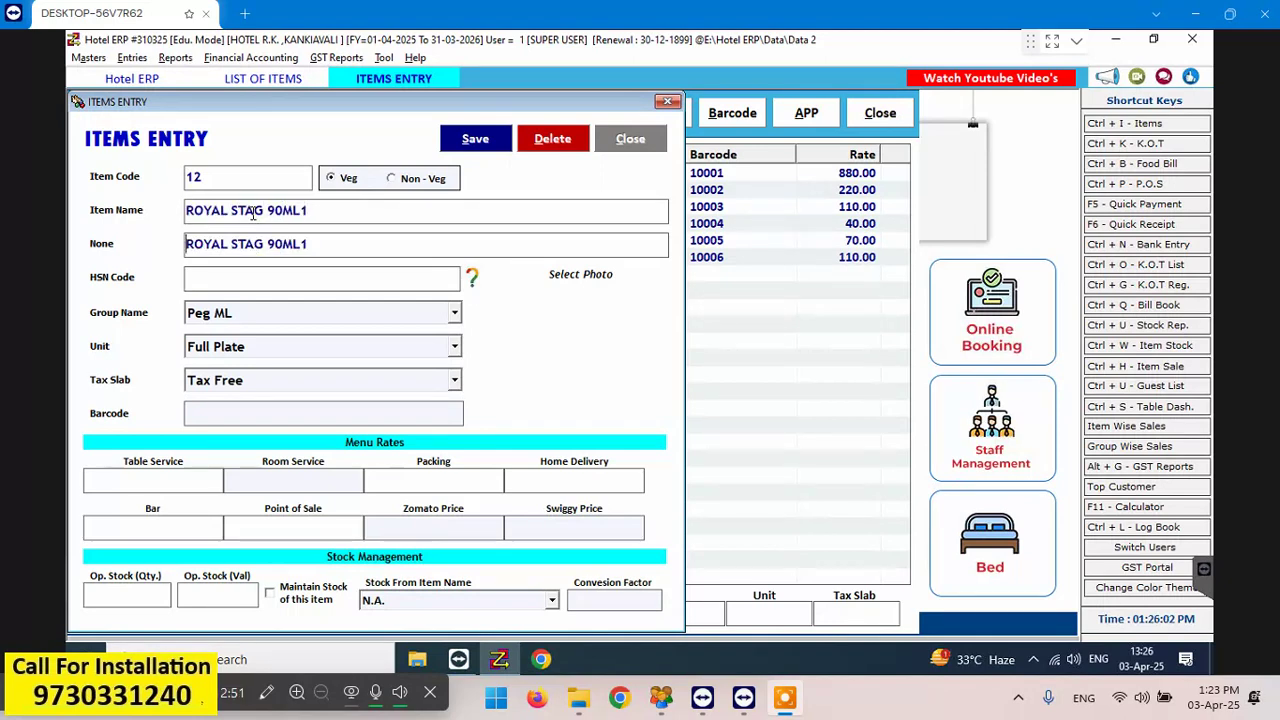
left_click(349, 214)
key("BackSpace")
type("\\")
key("Return")
key("Return")
key("Return")
Keep the Full Plate unit and Tax Free slab for ROYAL STAG 90ML and set all its menu rates to 130
key("Return")
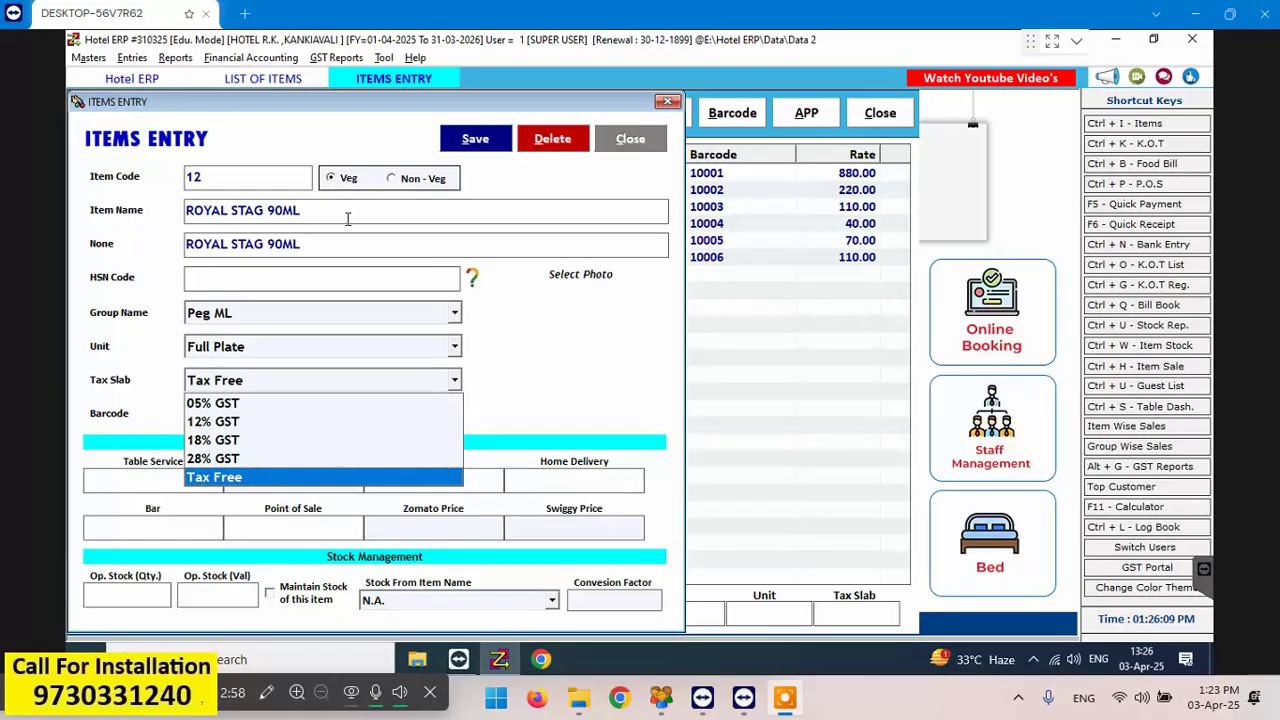
key("Return")
key("Return")
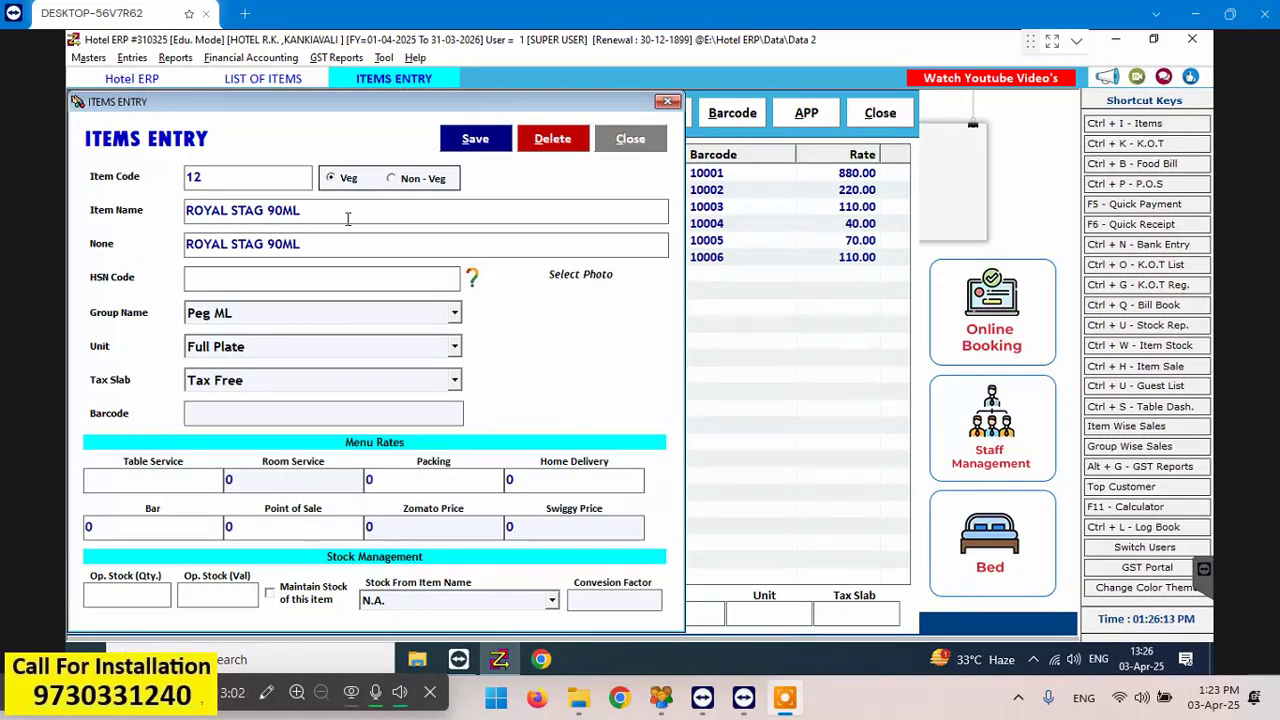
type("130")
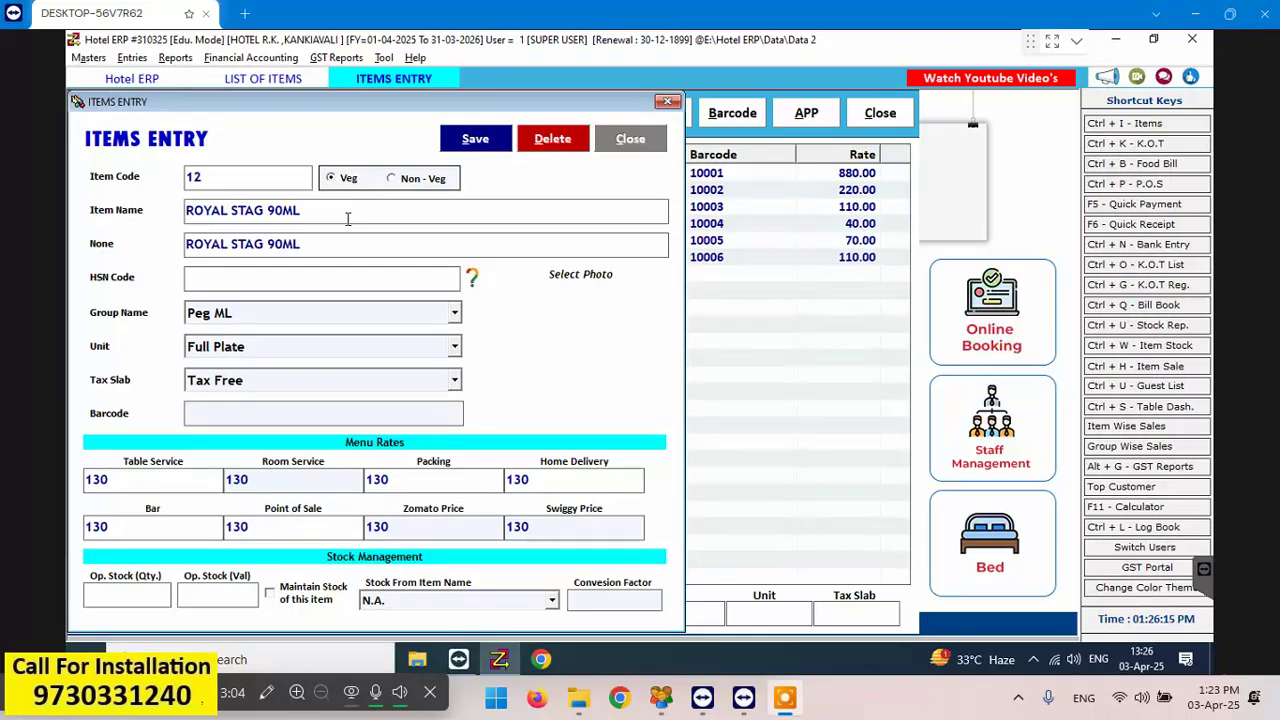
key("Return")
Set the ROYAL STAG 90ML conversion factor to 90 and save the item
left_click(630, 597)
type("90")
left_click(468, 140)
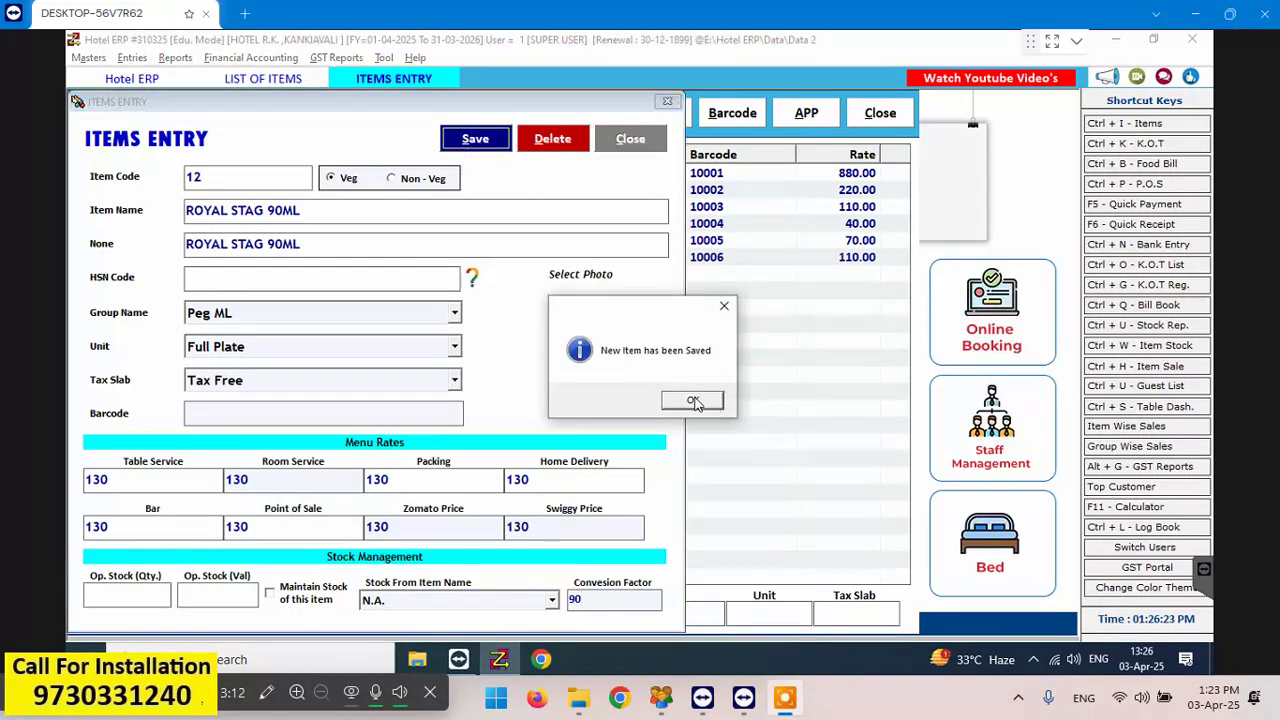
left_click(695, 401)
Close the item entry form and the item list, and reopen the item list
left_click(654, 146)
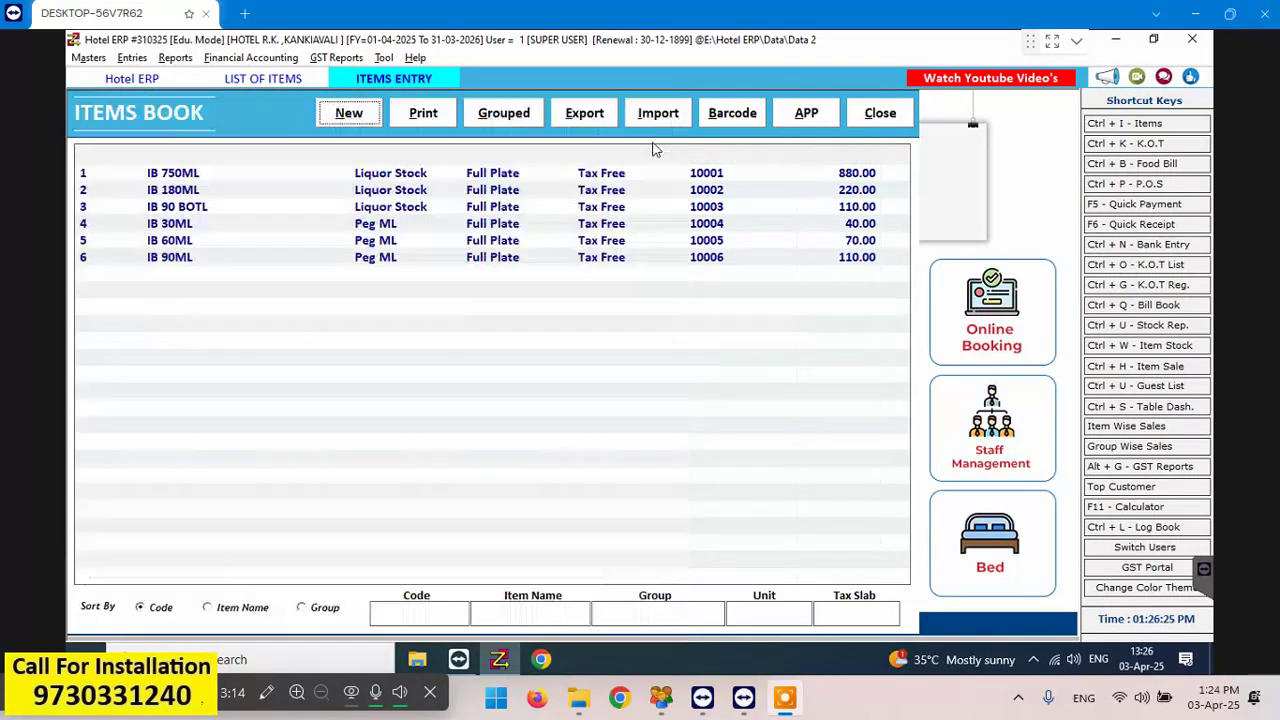
left_click(876, 118)
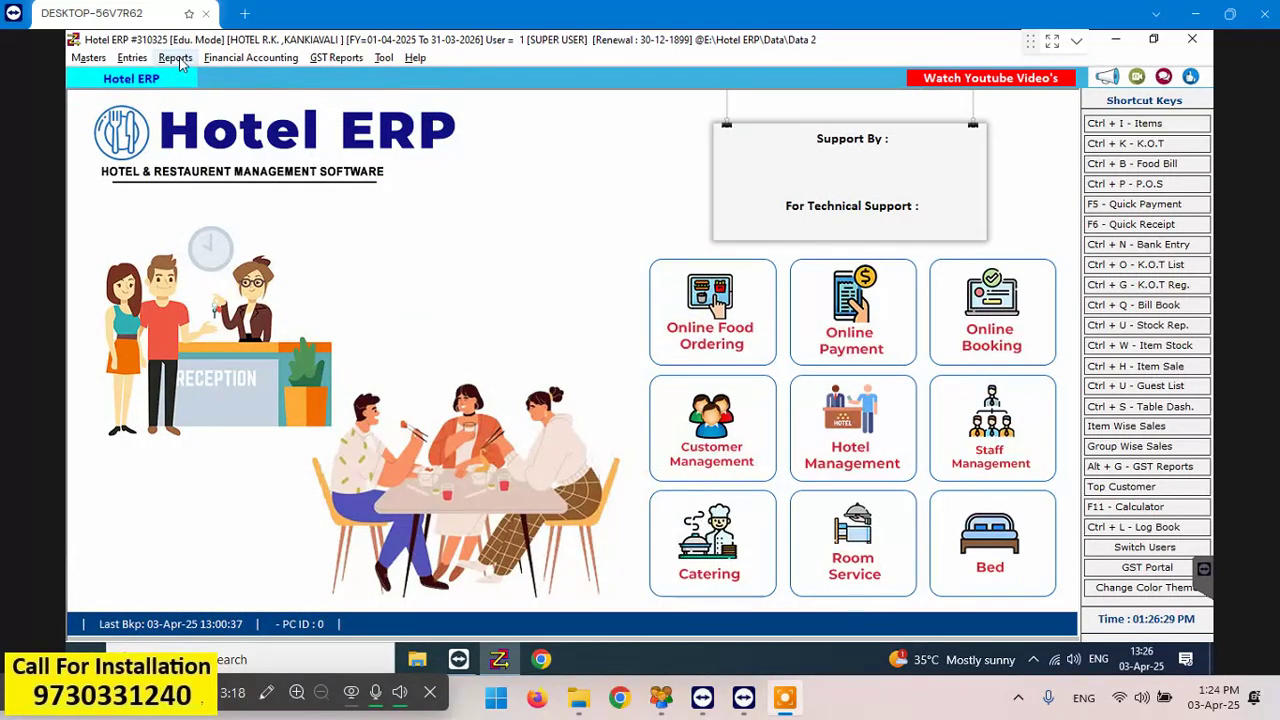
left_click(1147, 126)
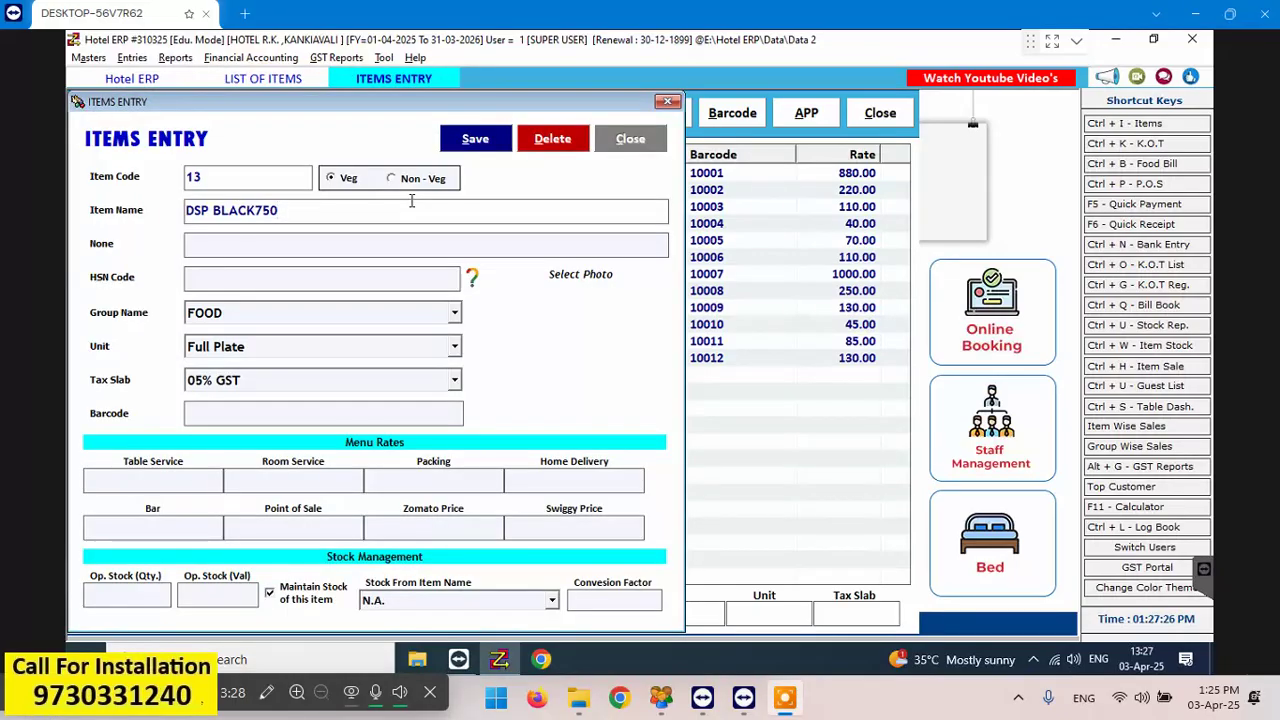
left_click(258, 210)
key("BackSpace")
type("M")
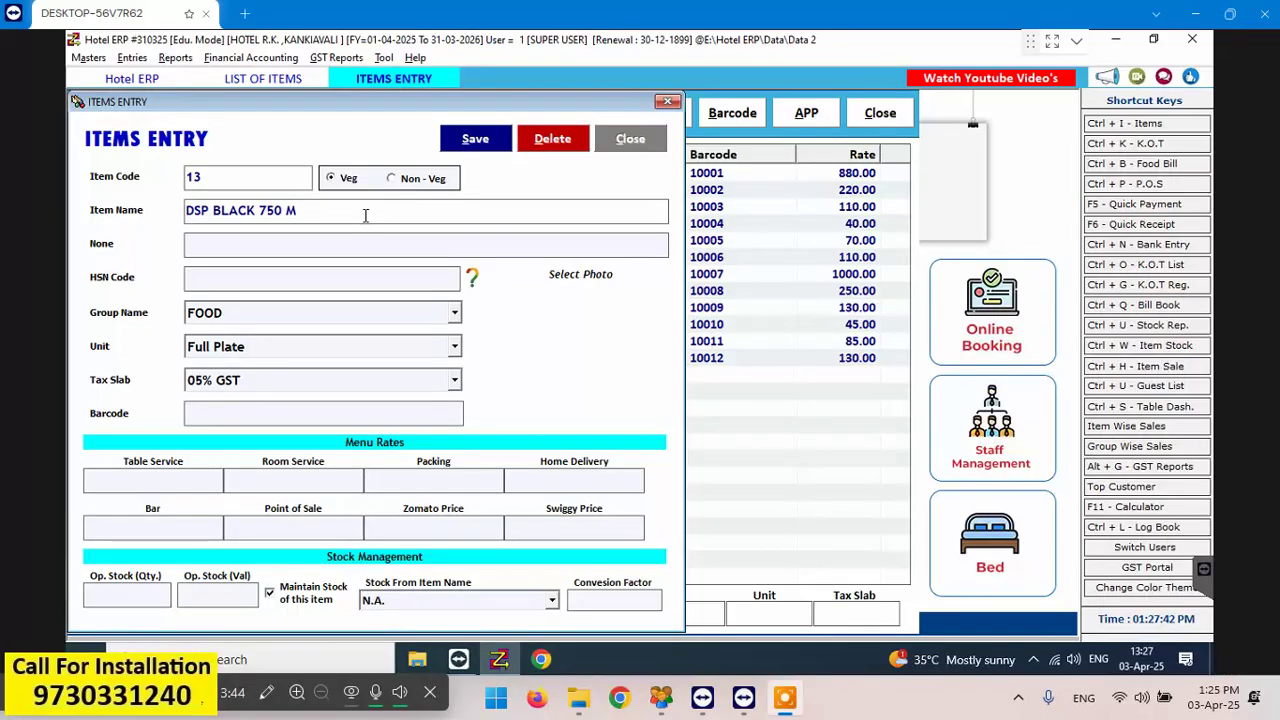
key("BackSpace")
type("ML")
key("Escape")
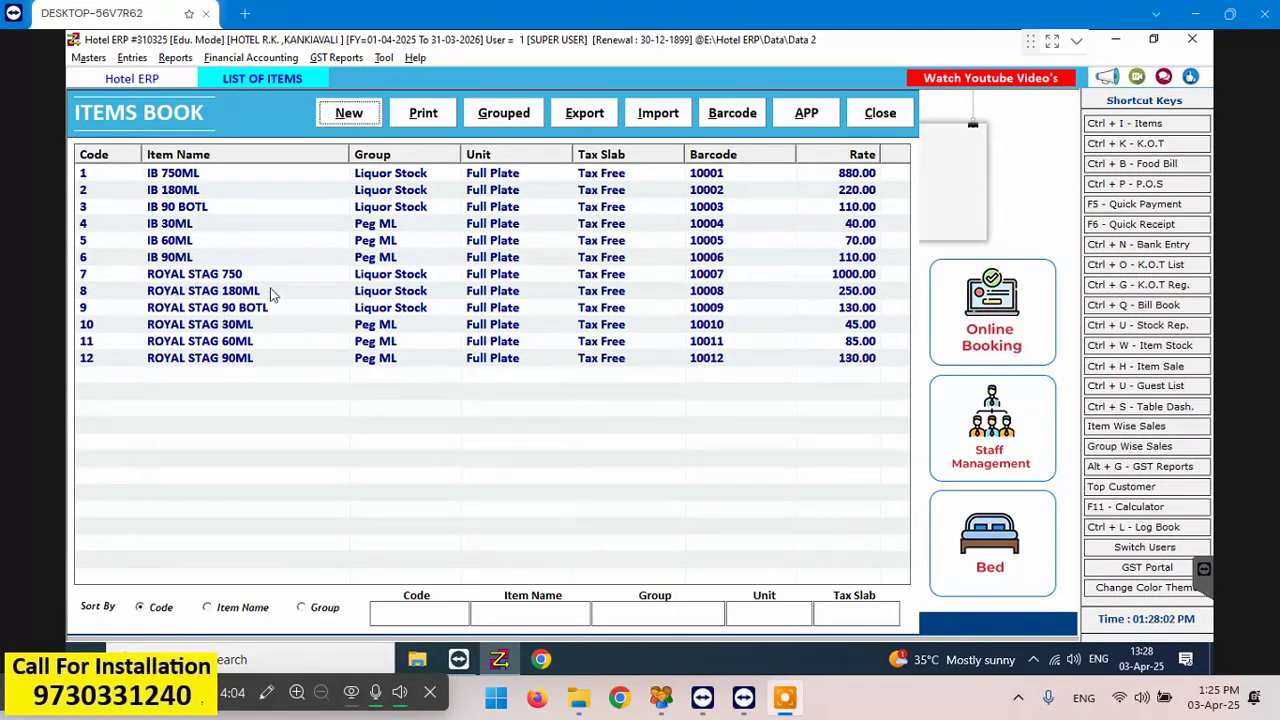
Start a new item and name it DSP BLACK 750ML
left_click(363, 118)
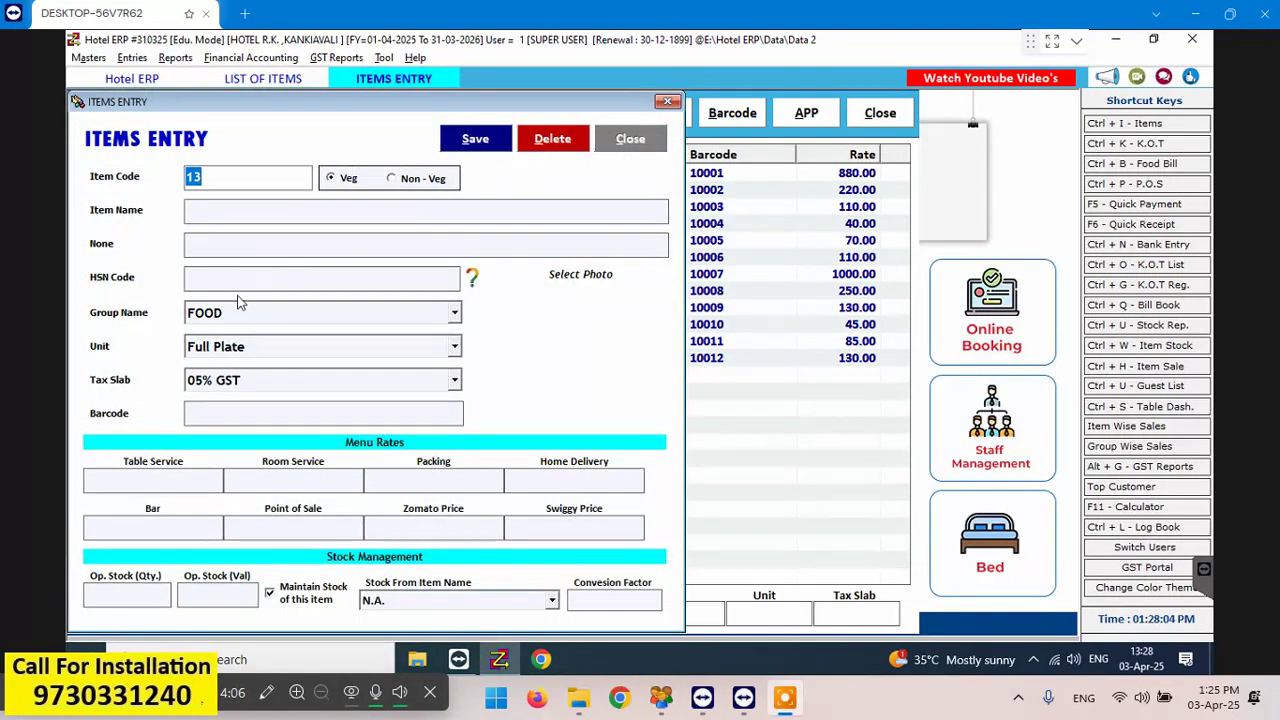
left_click(371, 219)
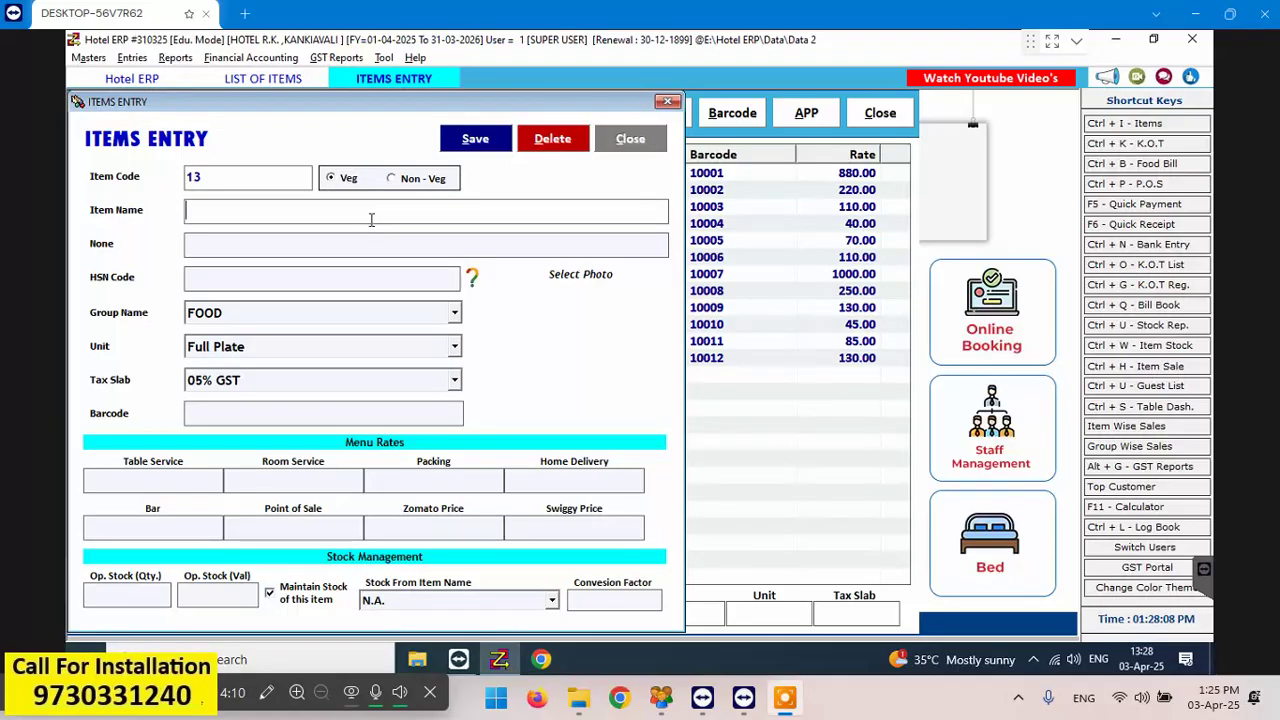
type("DSP ")
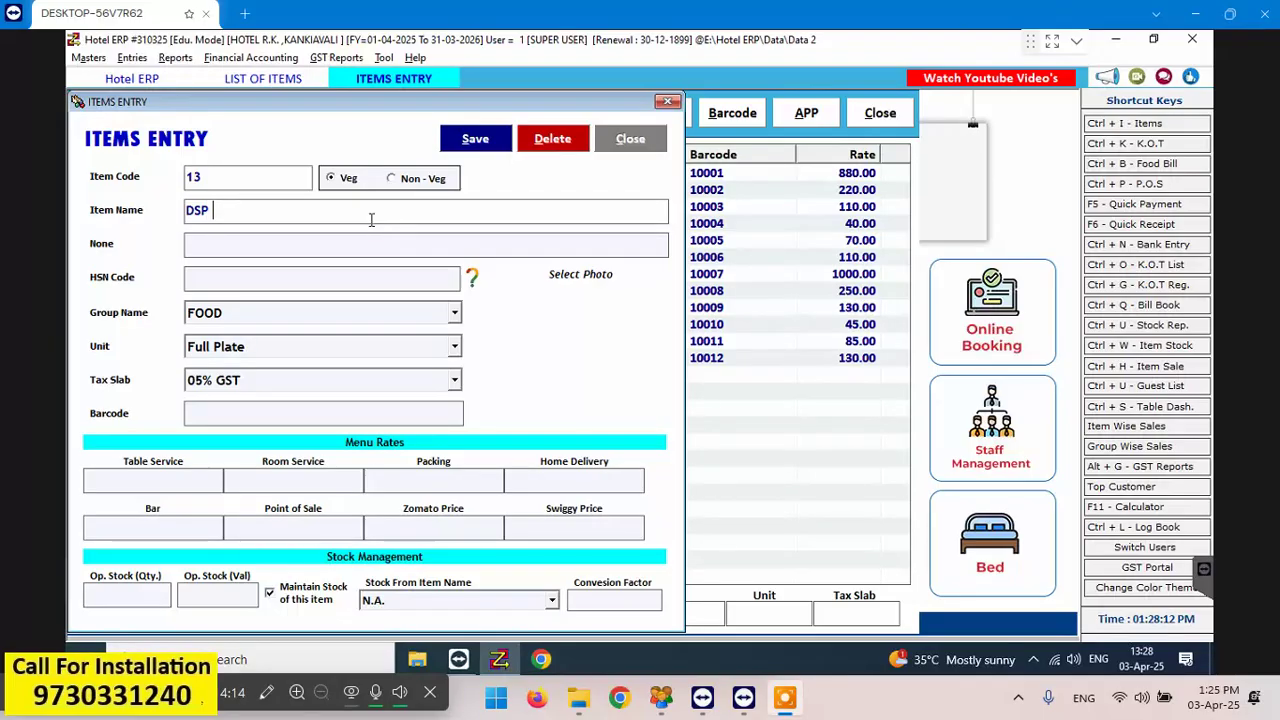
type("BLACK")
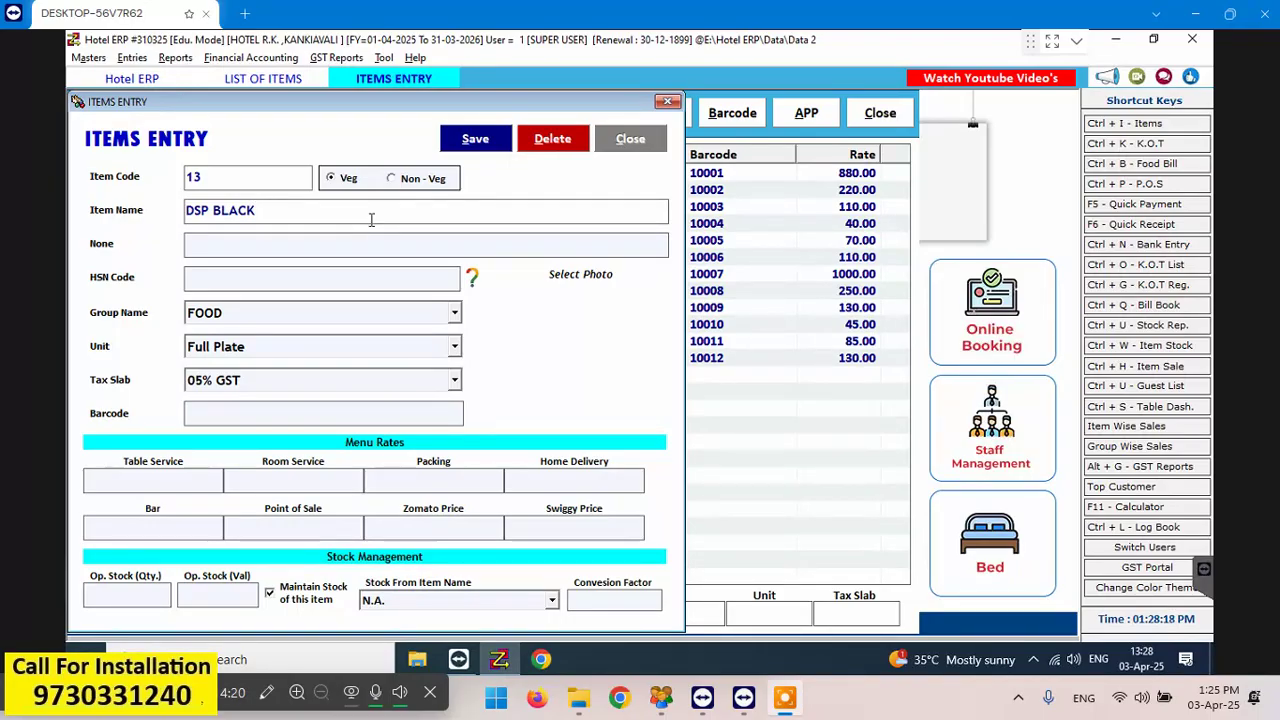
type(" 750ML")
key("Return")
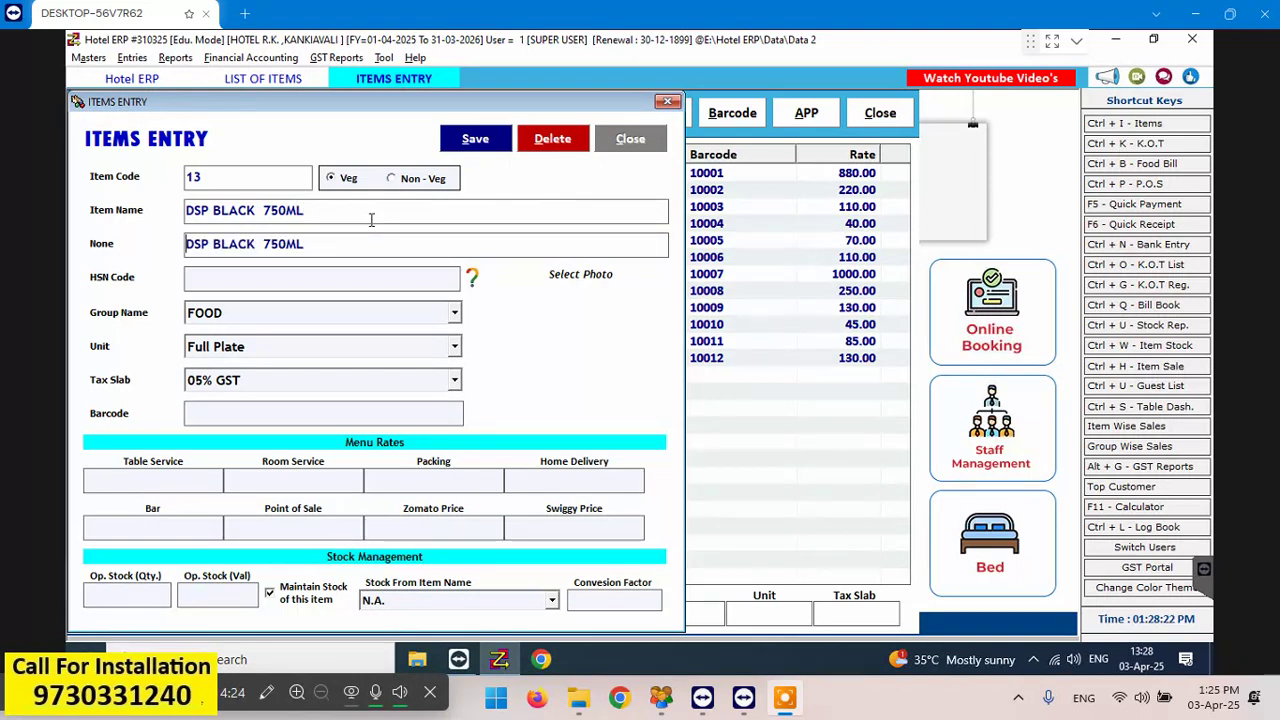
Assign DSP BLACK 750ML to the Liquor Stock group and keep its Full Plate unit
key("Return")
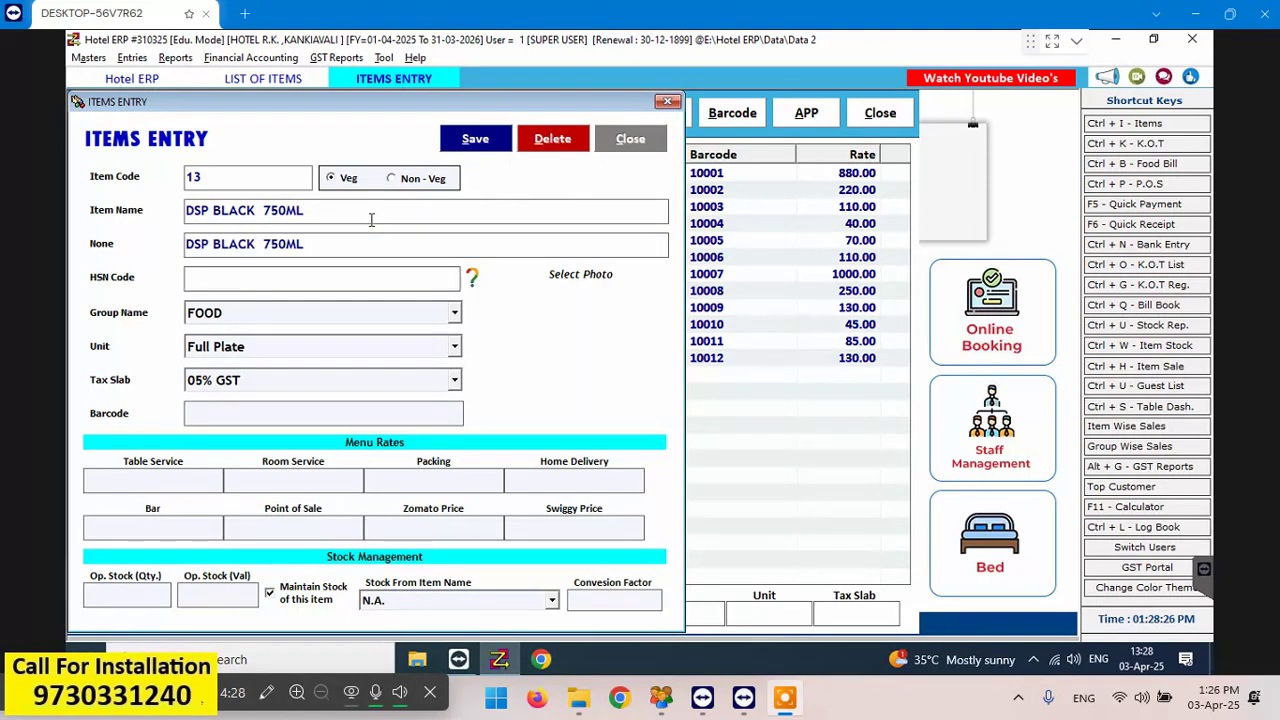
key("Return")
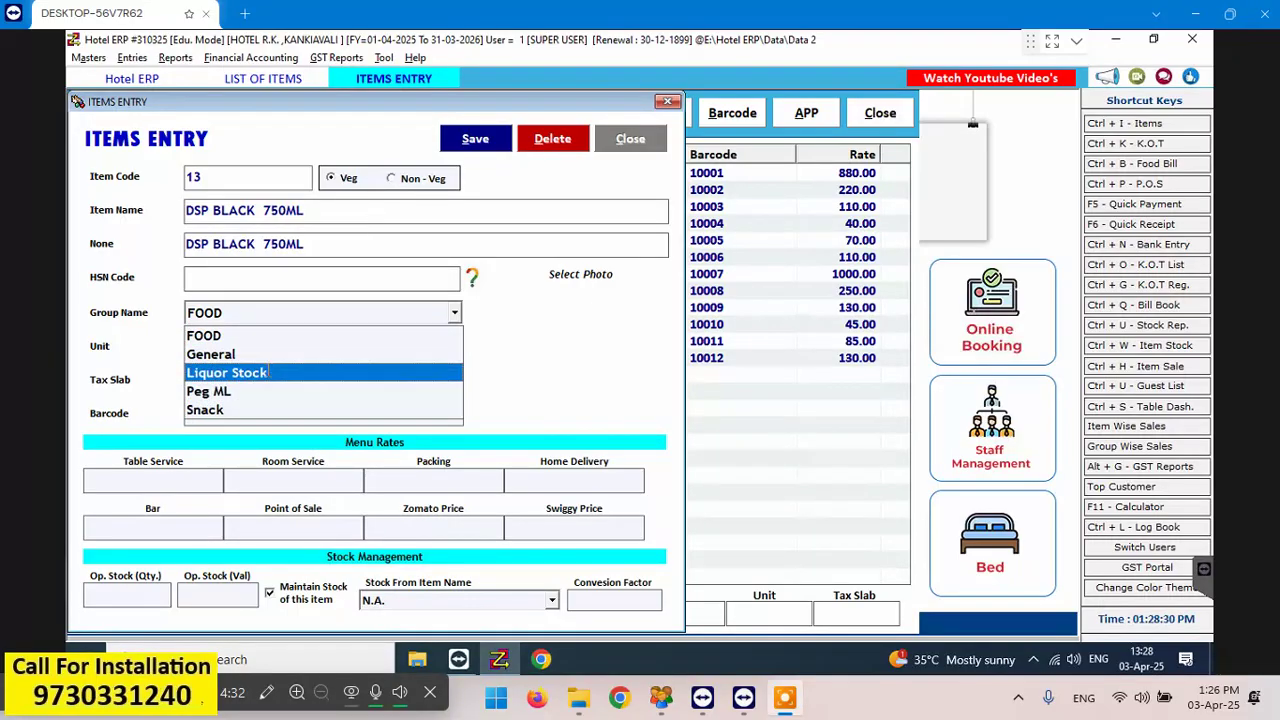
left_click(267, 373)
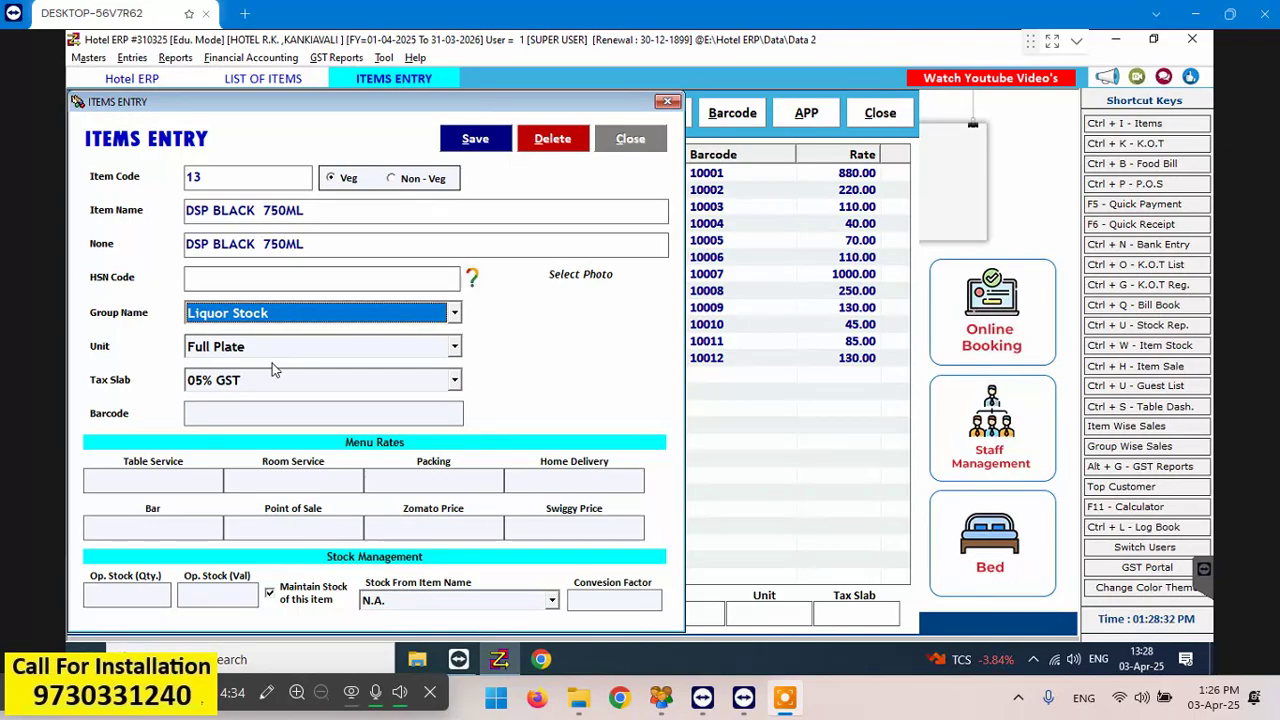
key("Return")
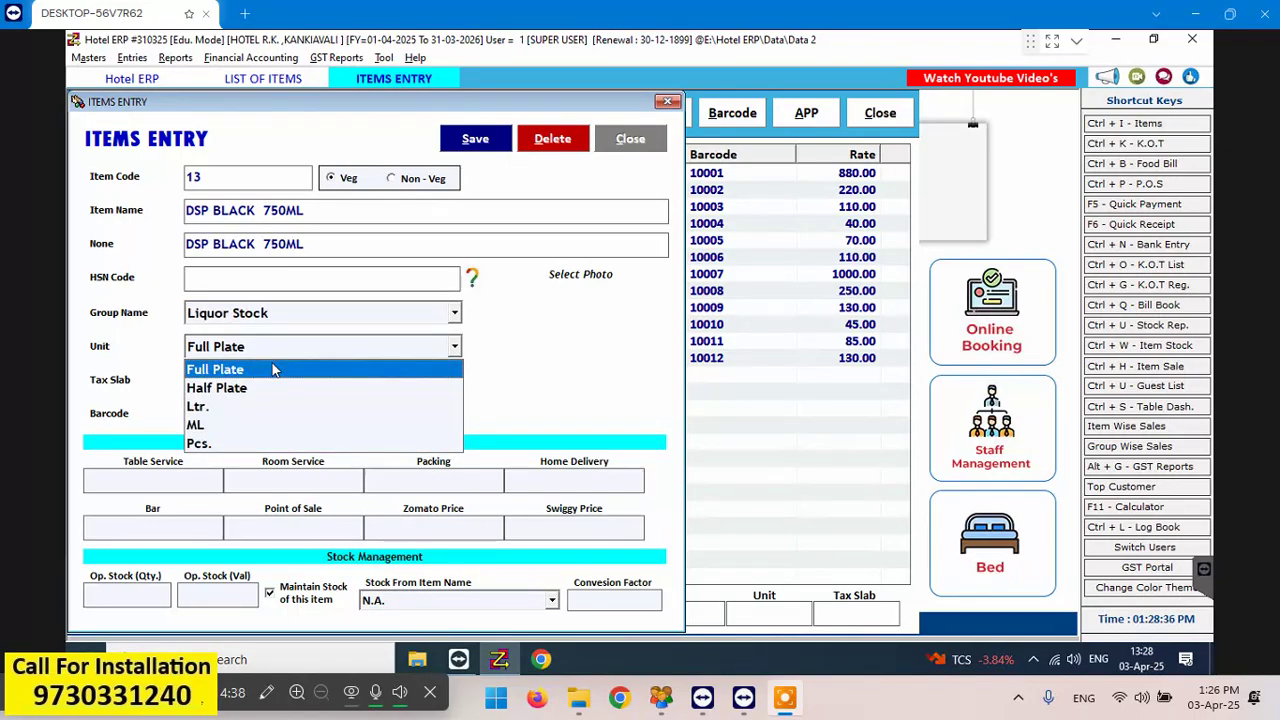
key("Return")
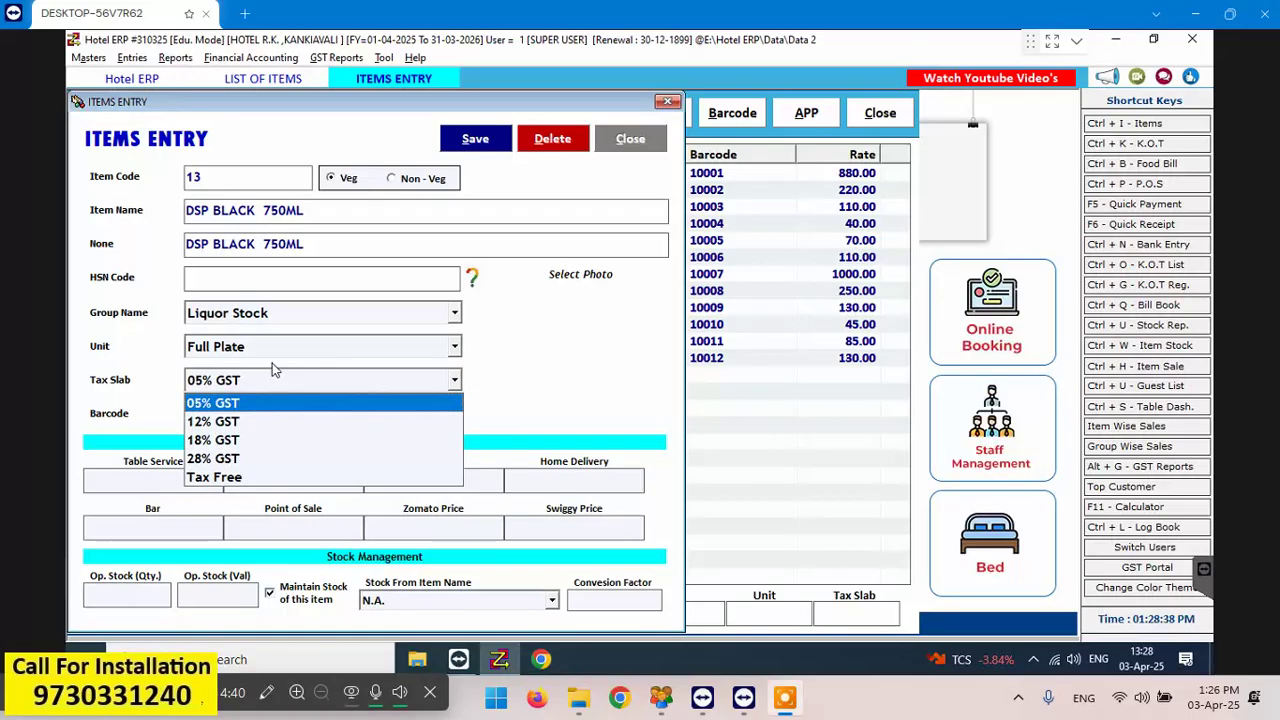
Set the tax slab of DSP BLACK 750ML to Tax Free
key("Down")
key("Down")
key("Down")
key("Down")
key("Return")
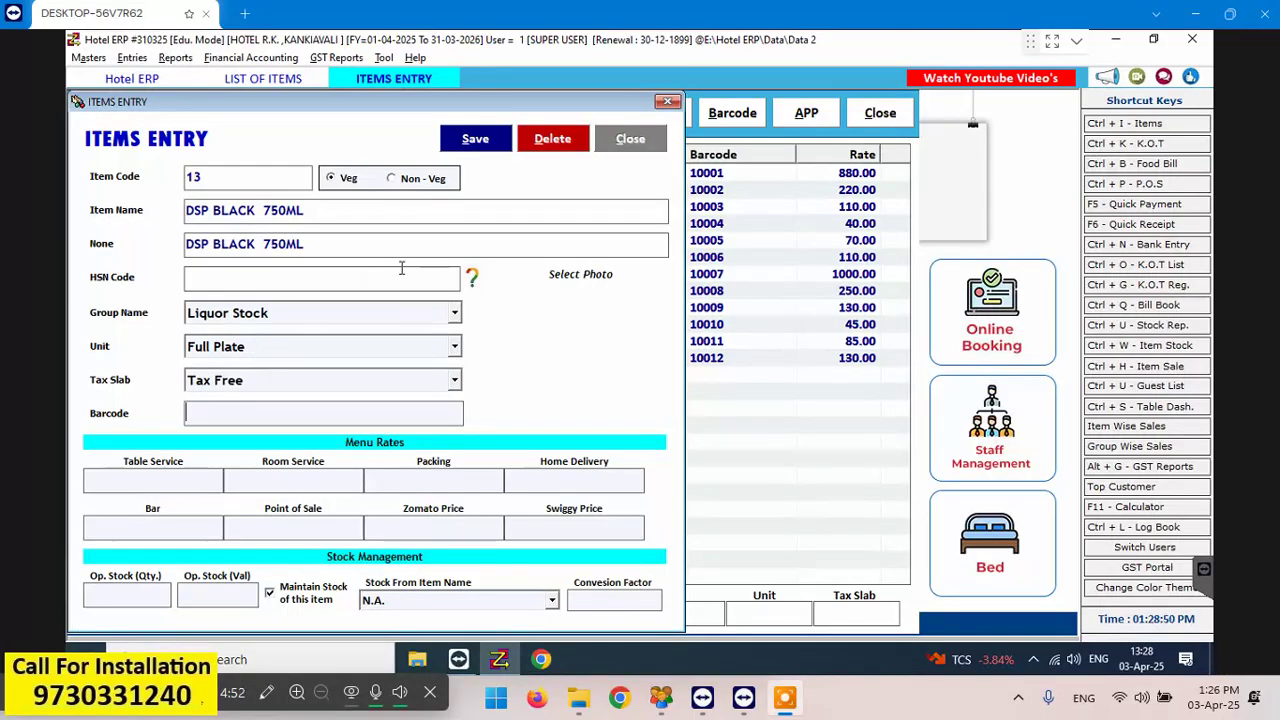
Create a BOTTLE unit under BAG-BAGS and assign it to DSP BLACK 750ML, keeping the Tax Free slab
left_click(386, 353)
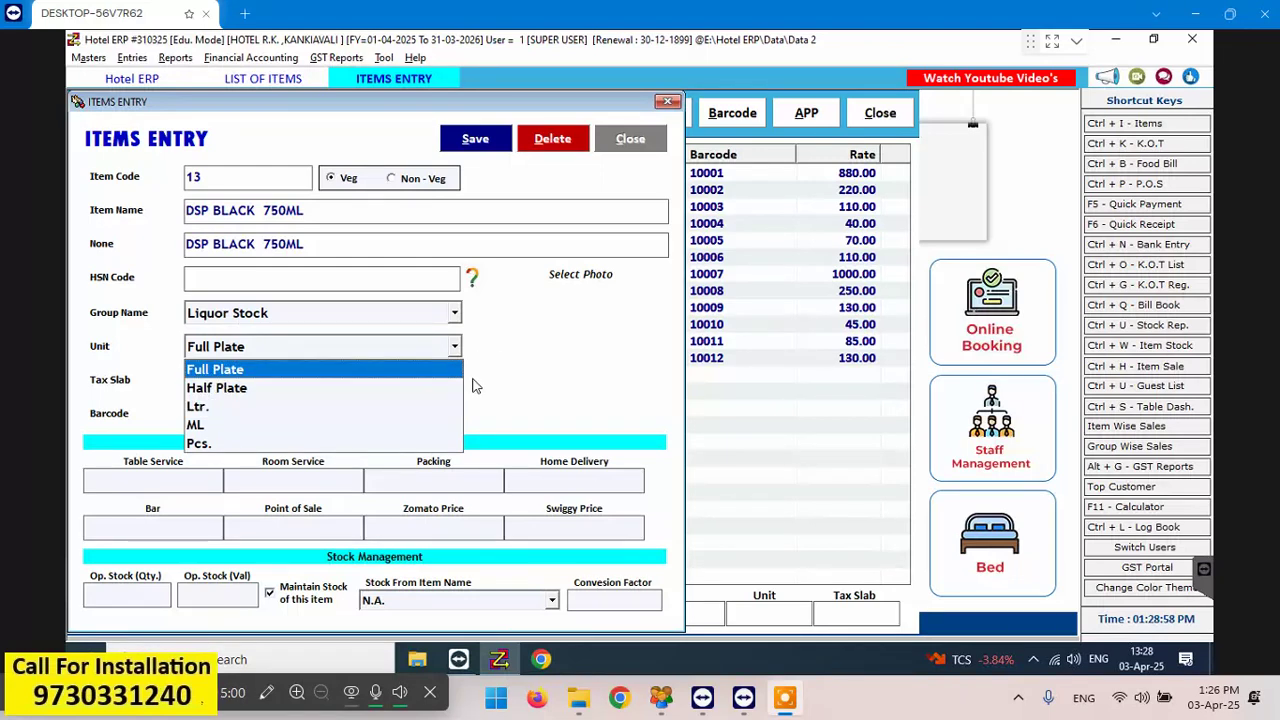
key("F3")
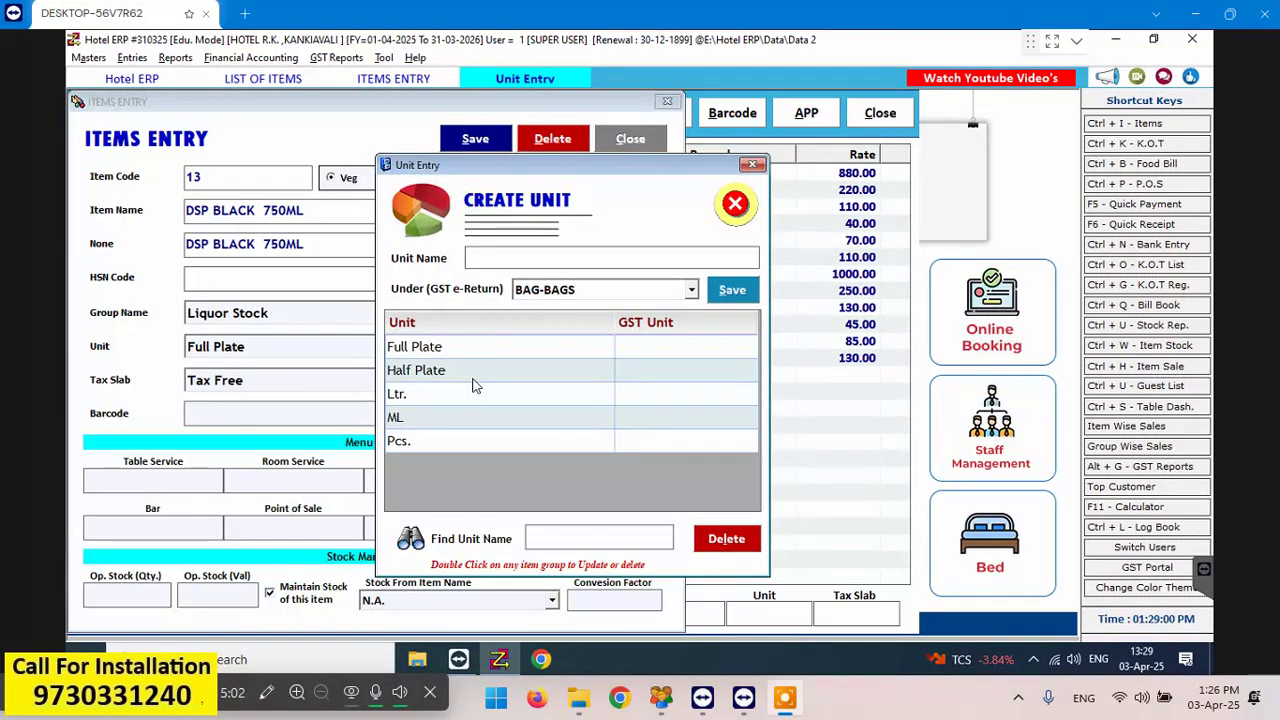
type("BOTTLE")
key("Return")
key("Return")
key("Return")
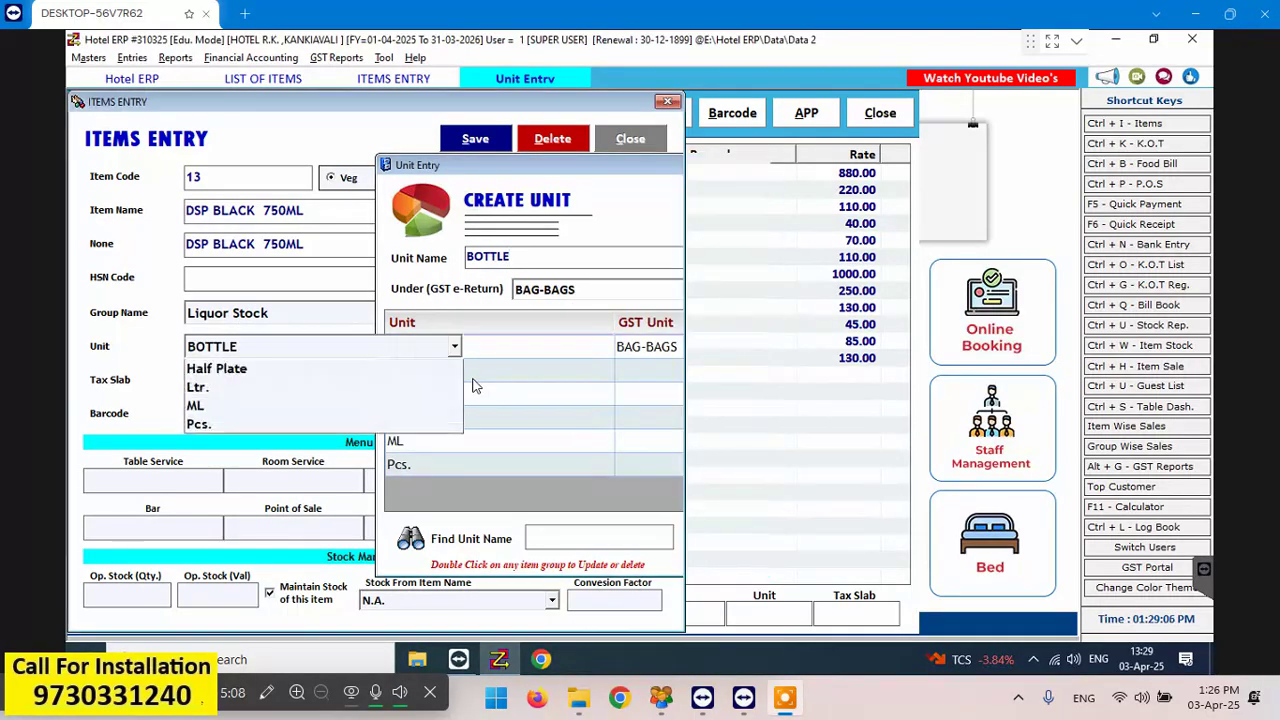
key("Return")
key("Return")
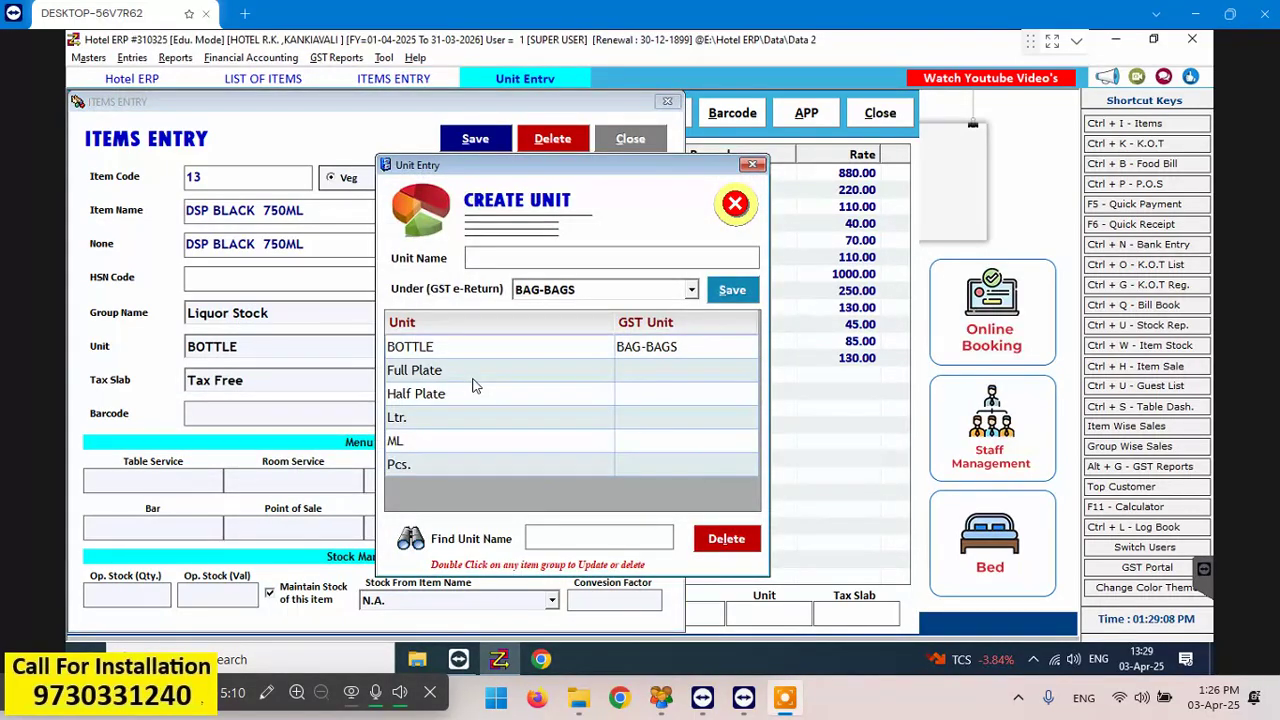
key("Escape")
key("Return")
key("Escape")
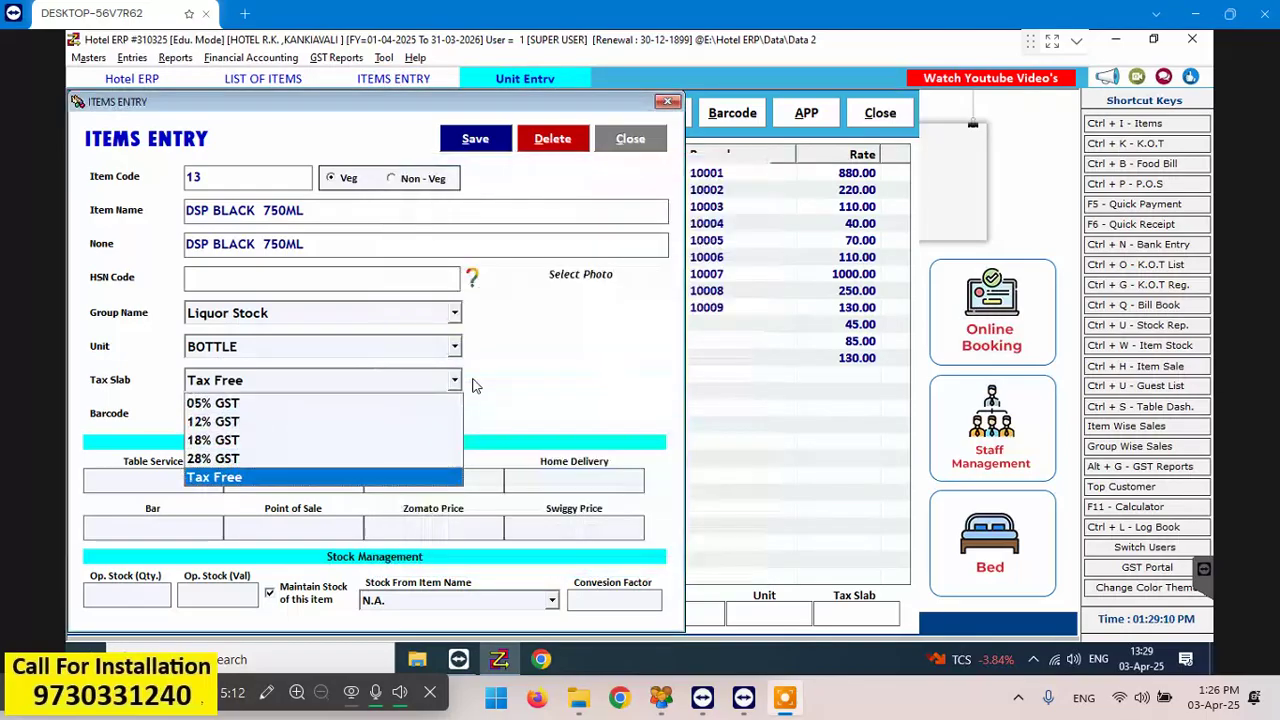
key("Return")
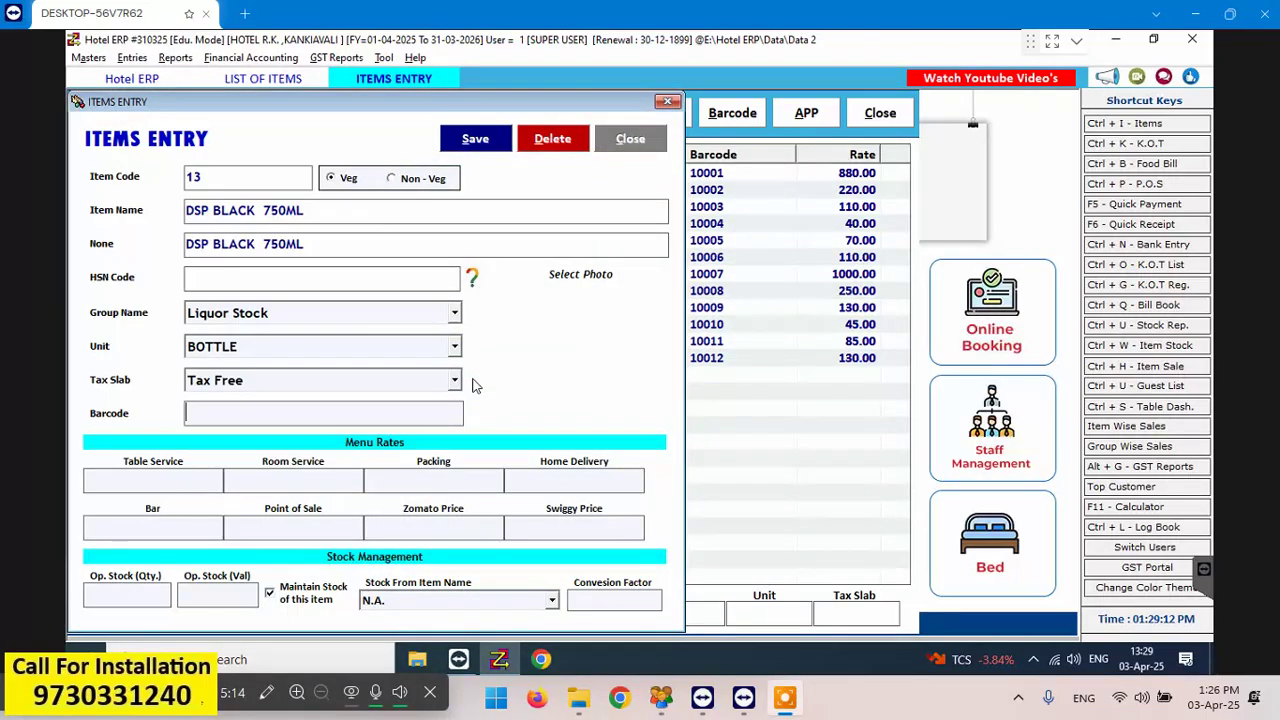
Set the DSP BLACK 750ML menu rates to 760, with a Packing rate of 660
key("Return")
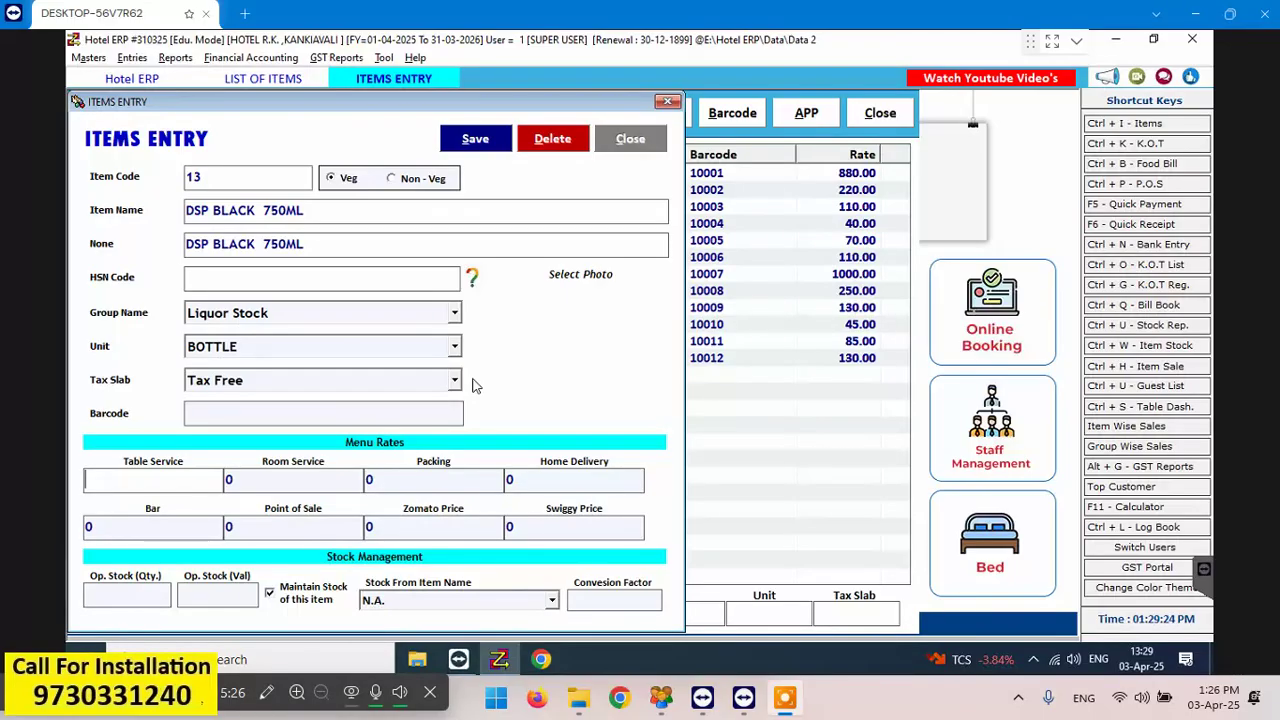
type("760")
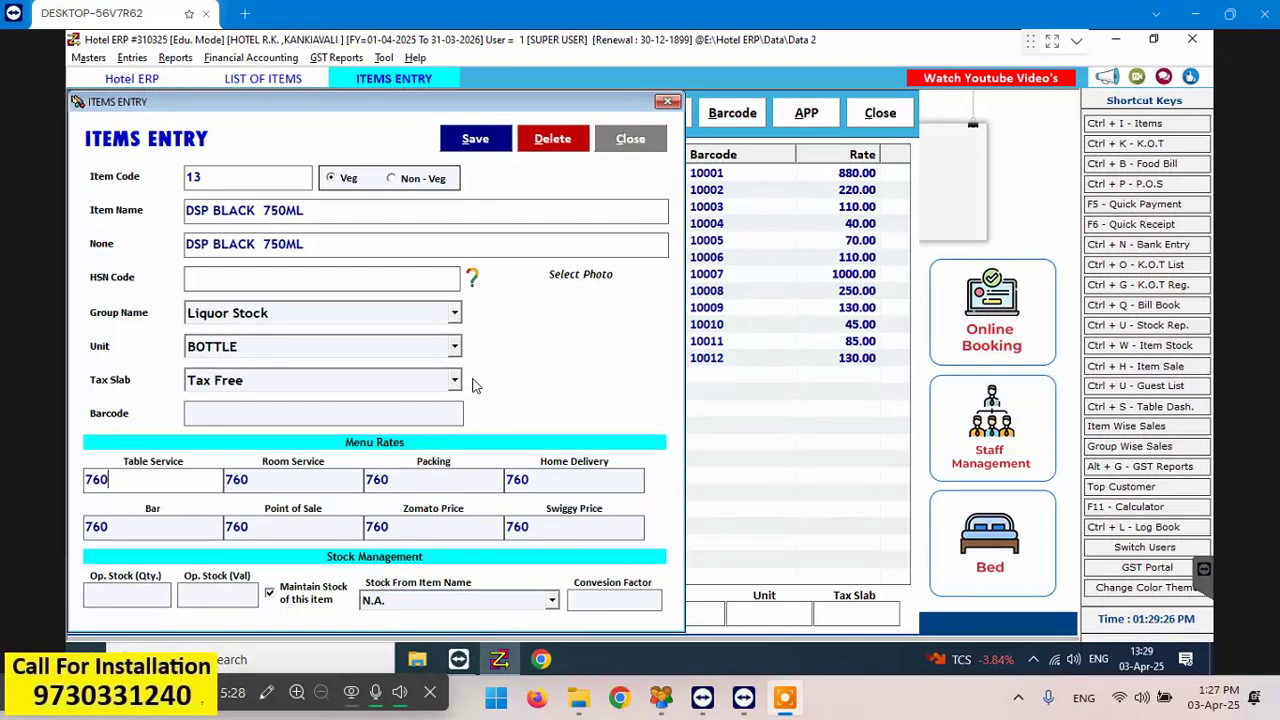
key("Tab")
key("Tab")
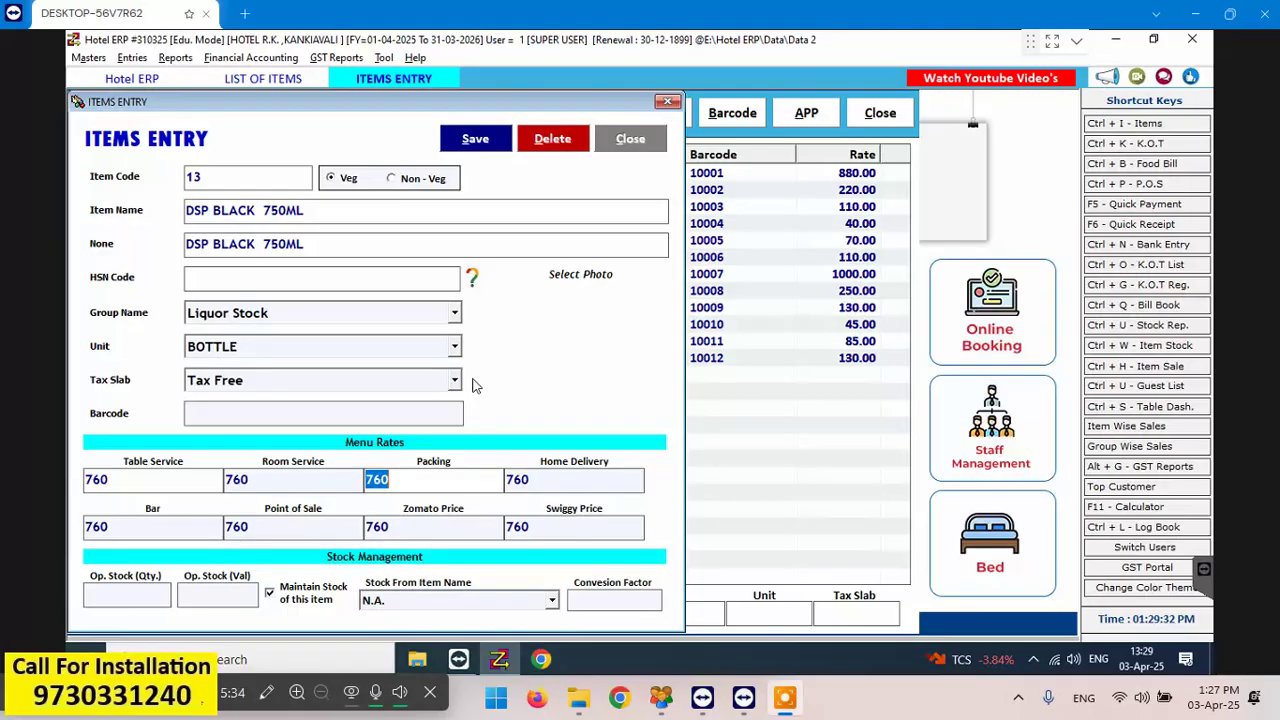
type("66")
key("Return")
key("Return")
key("Return")
key("Return")
key("Return")
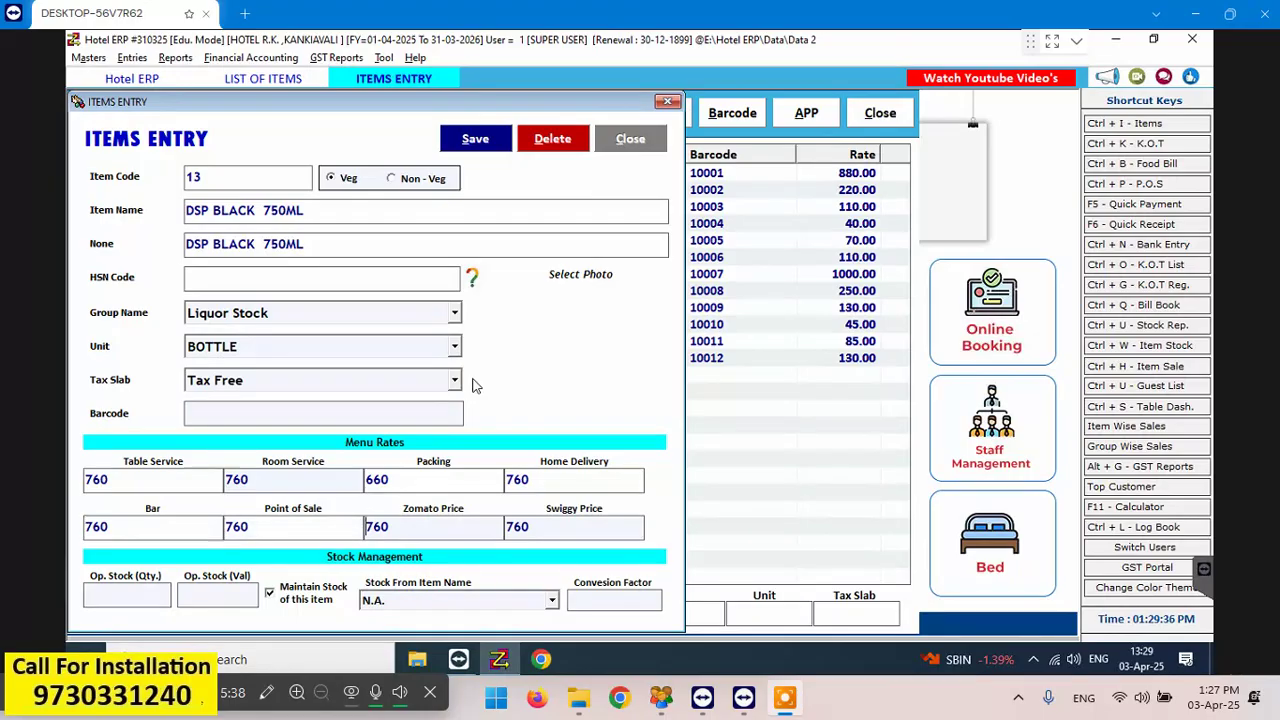
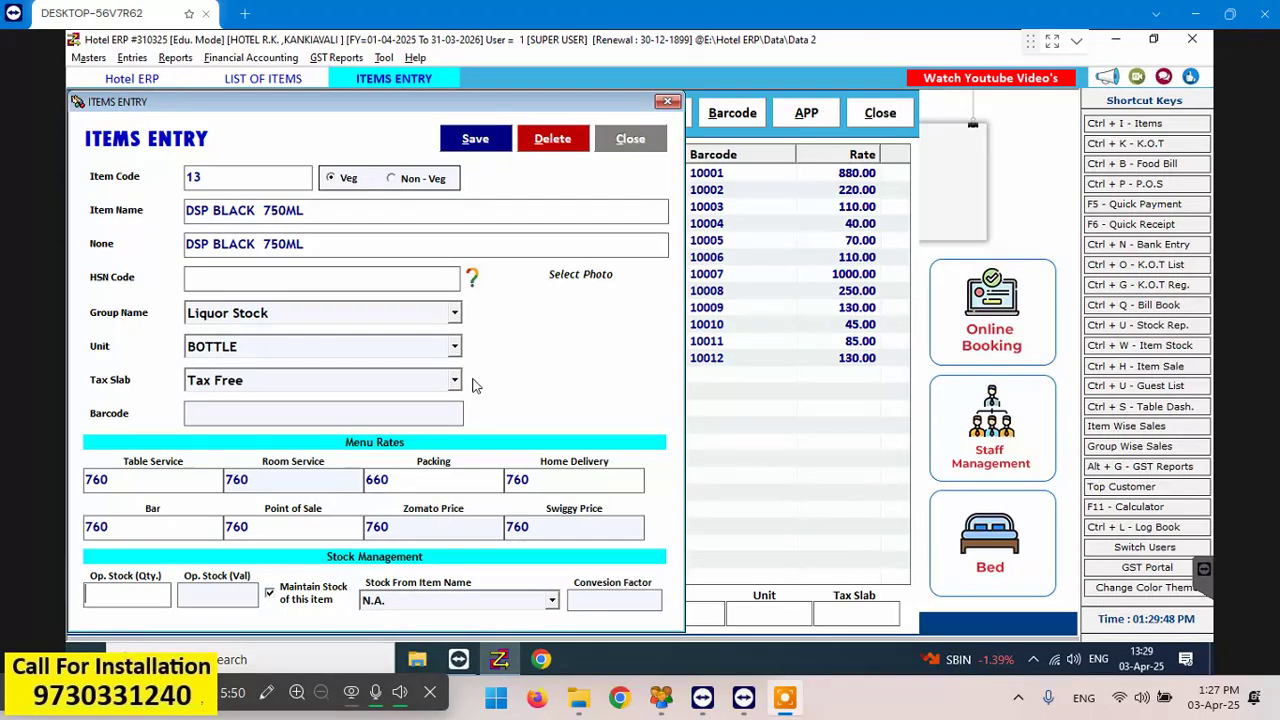
Set the DSP BLACK 750ML opening stock quantity to 3450 and conversion factor to 750, and save the item
type("450")
key("Tab")
key("Tab")
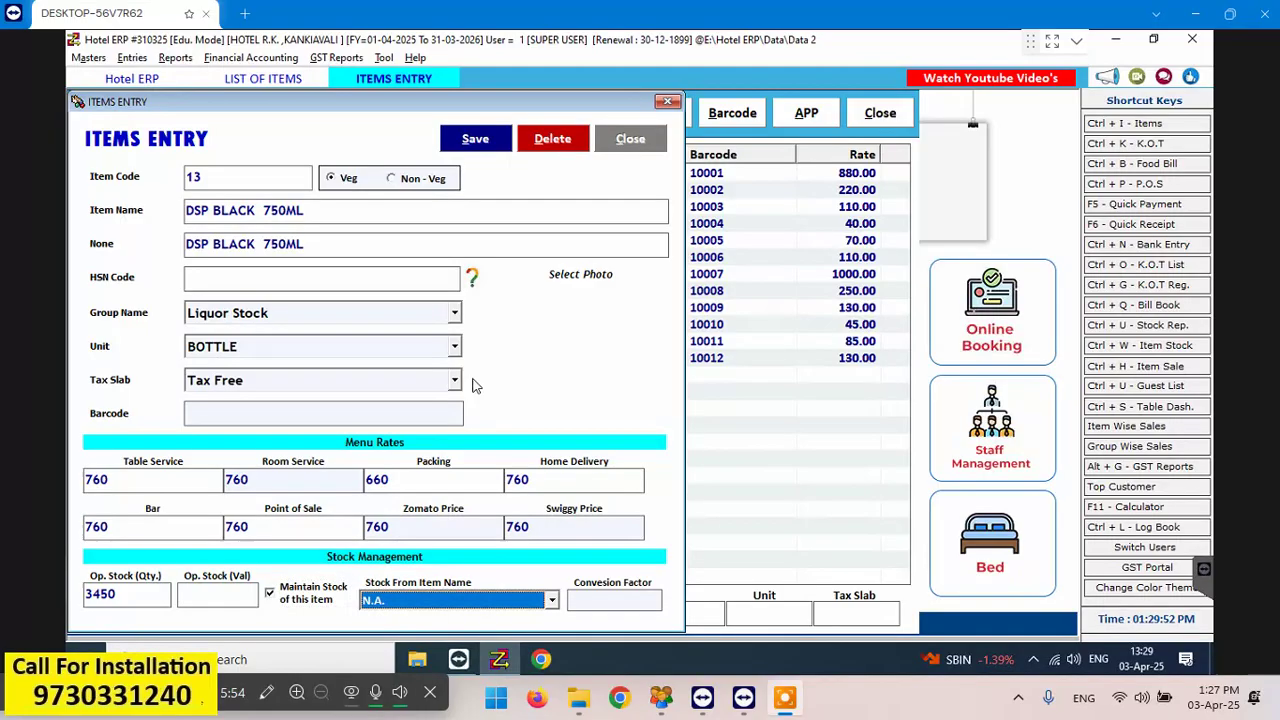
key("Tab")
type("7")
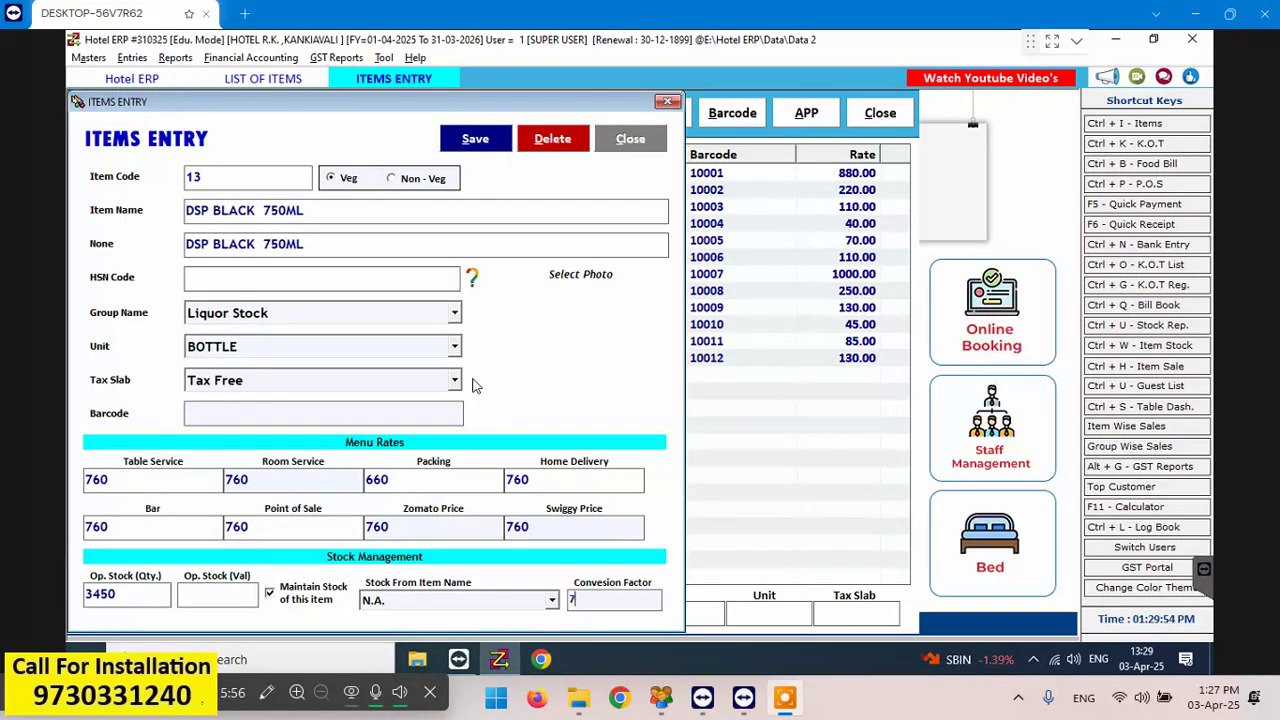
type("50")
key("Return")
key("Return")
key("Return")
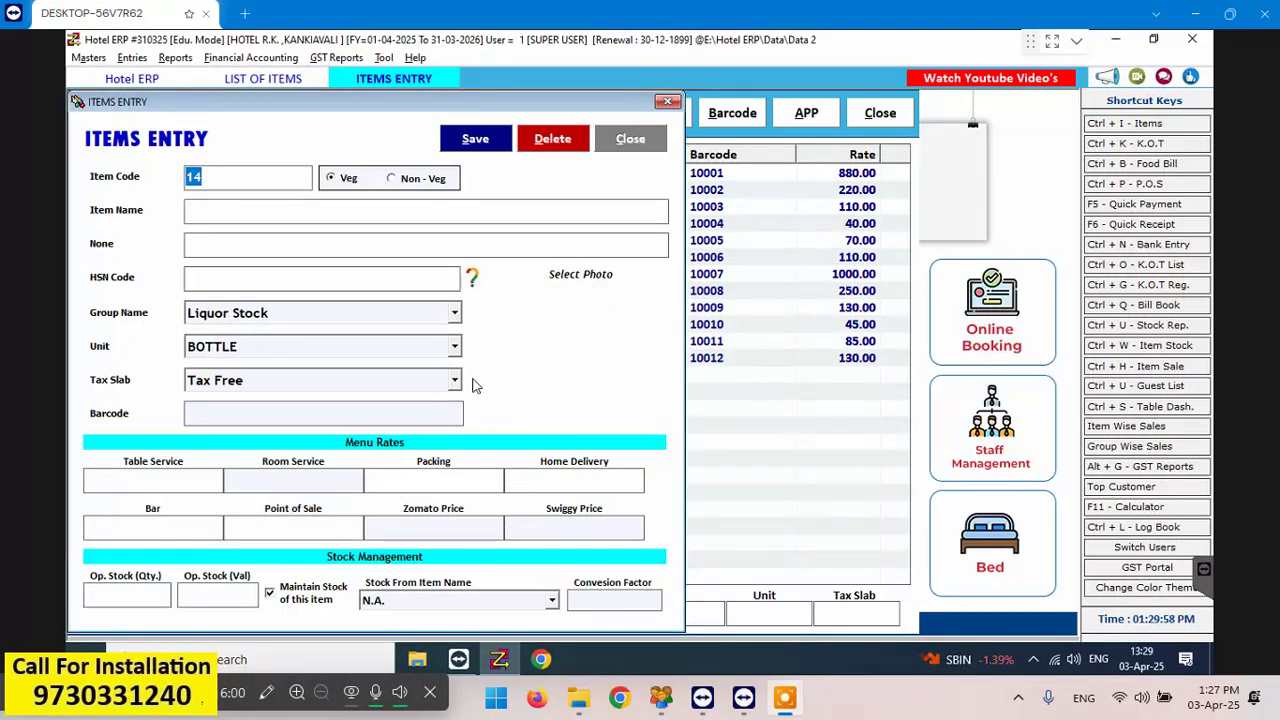
Close the blank item form, copy the text DSP BLACK from the saved 750ML item's name, and close that item
key("Tab")
key("Escape")
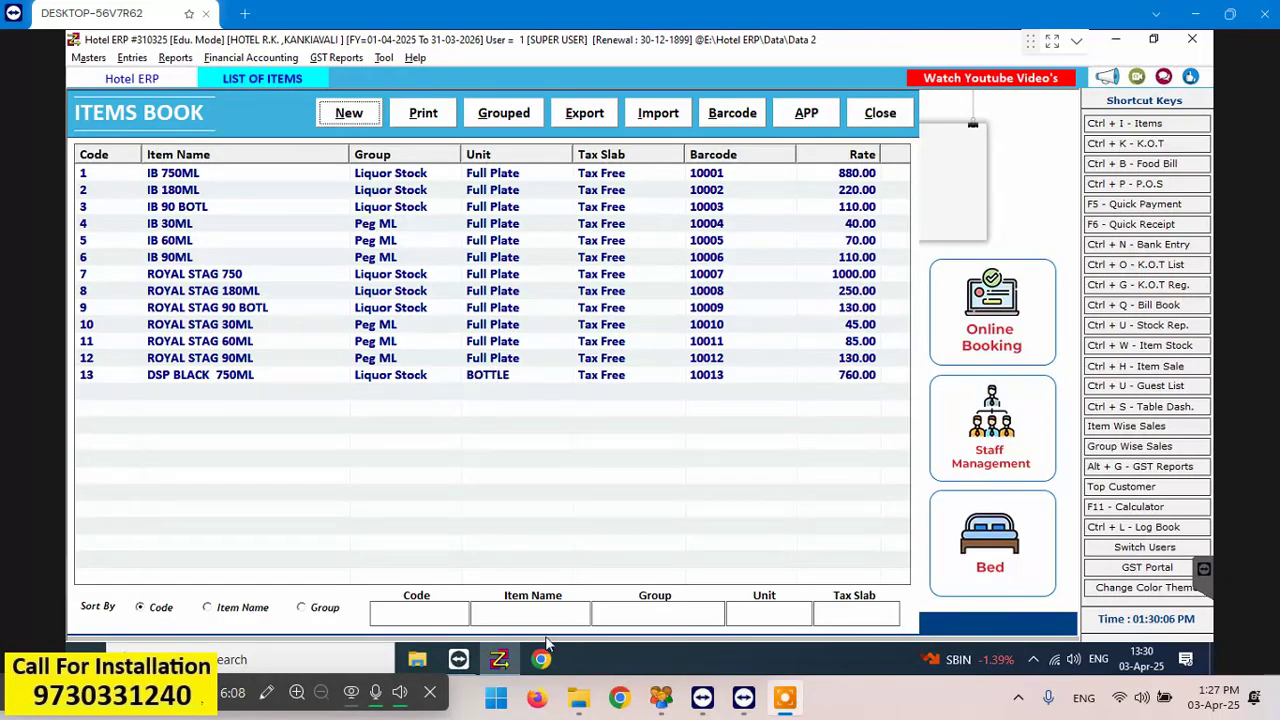
double_click(218, 375)
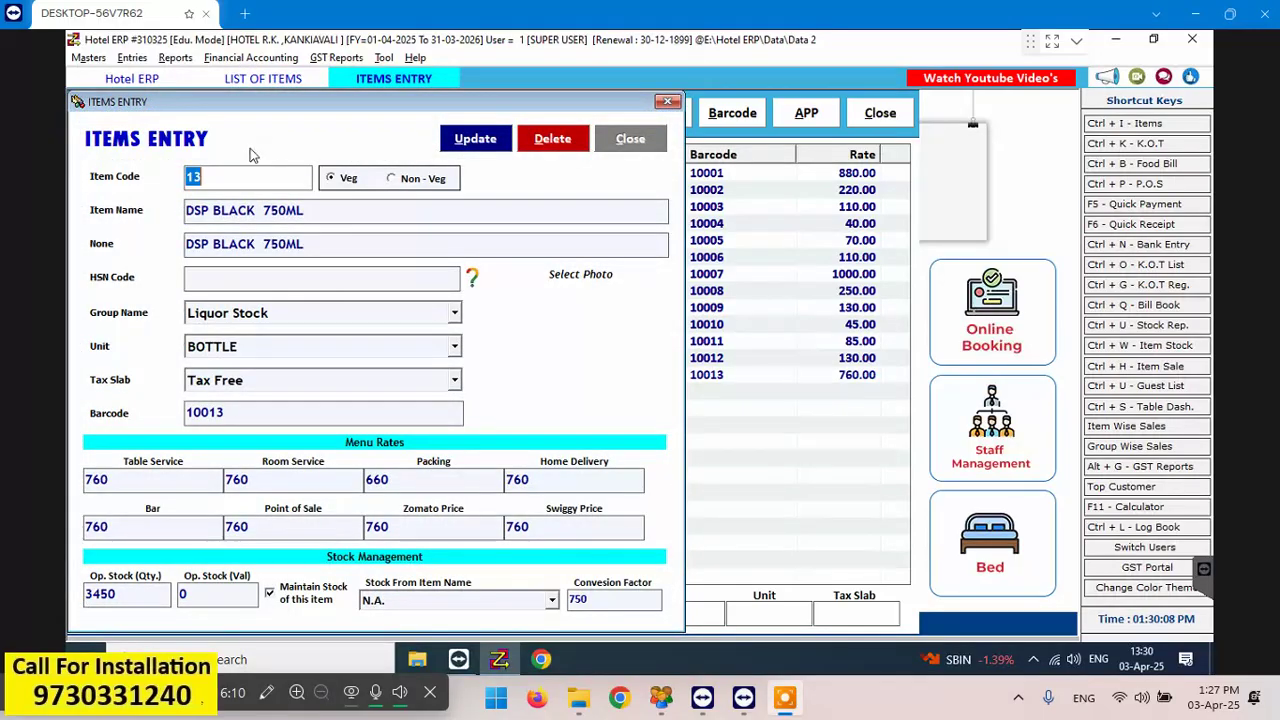
left_click_drag(258, 213, 150, 213)
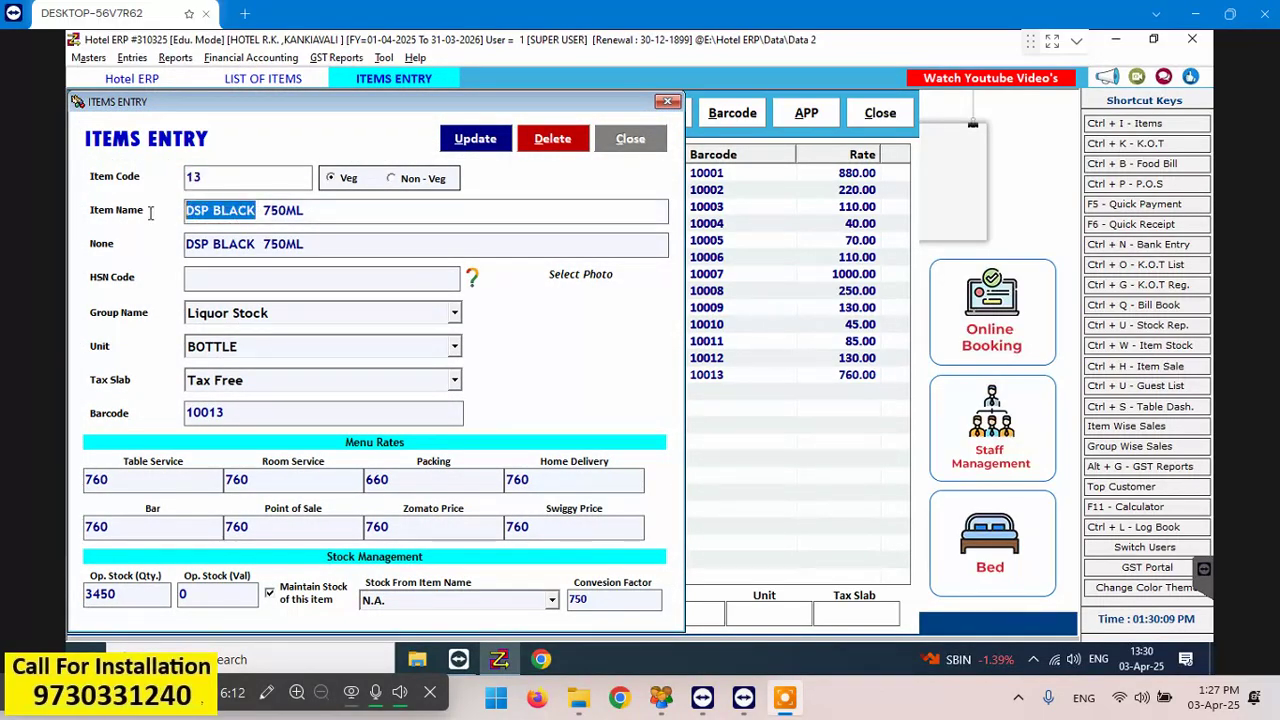
right_click(240, 214)
left_click(265, 261)
left_click(632, 141)
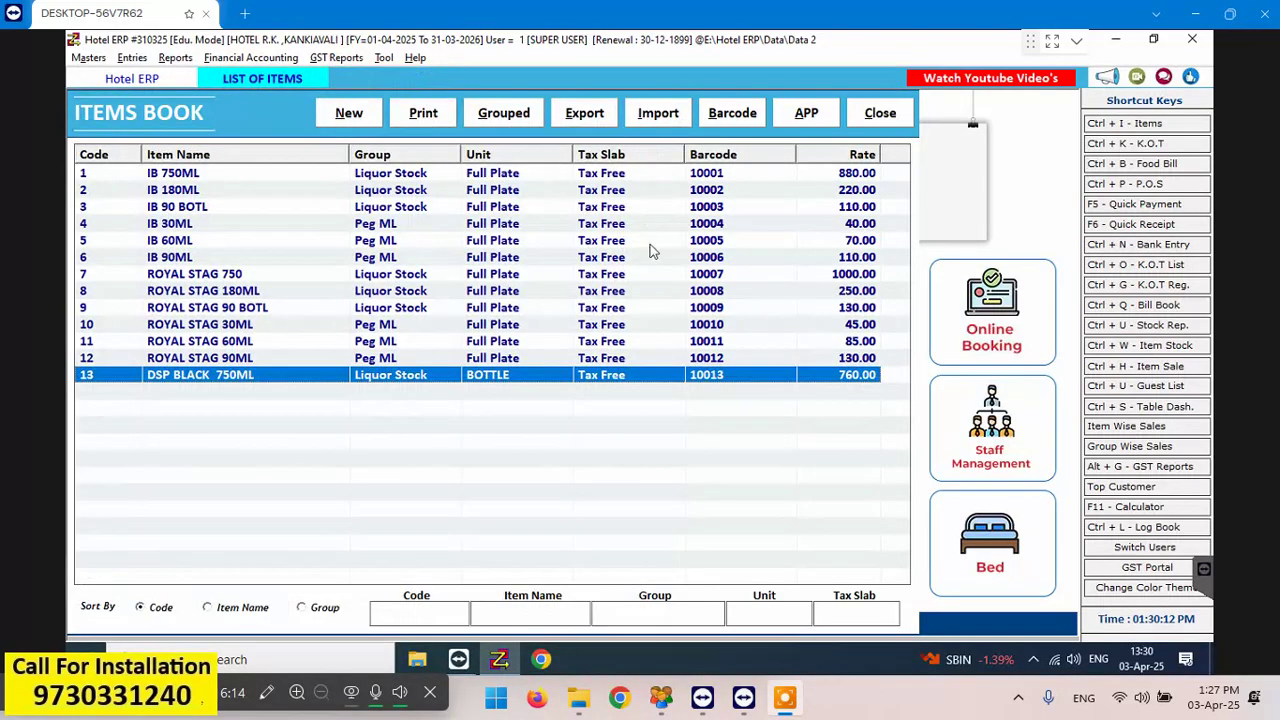
Start a new item and name it DSP BLACK 180ML using the copied brand name
left_click(360, 119)
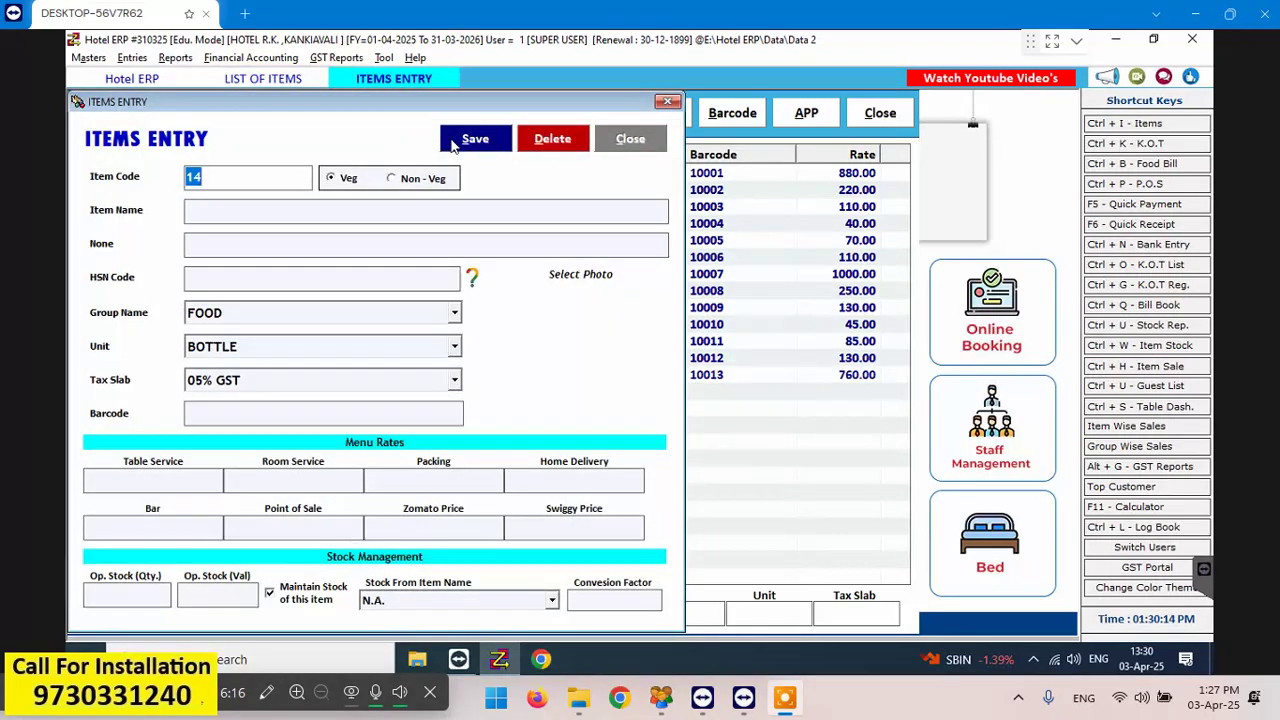
key("Return")
key("ctrl+v")
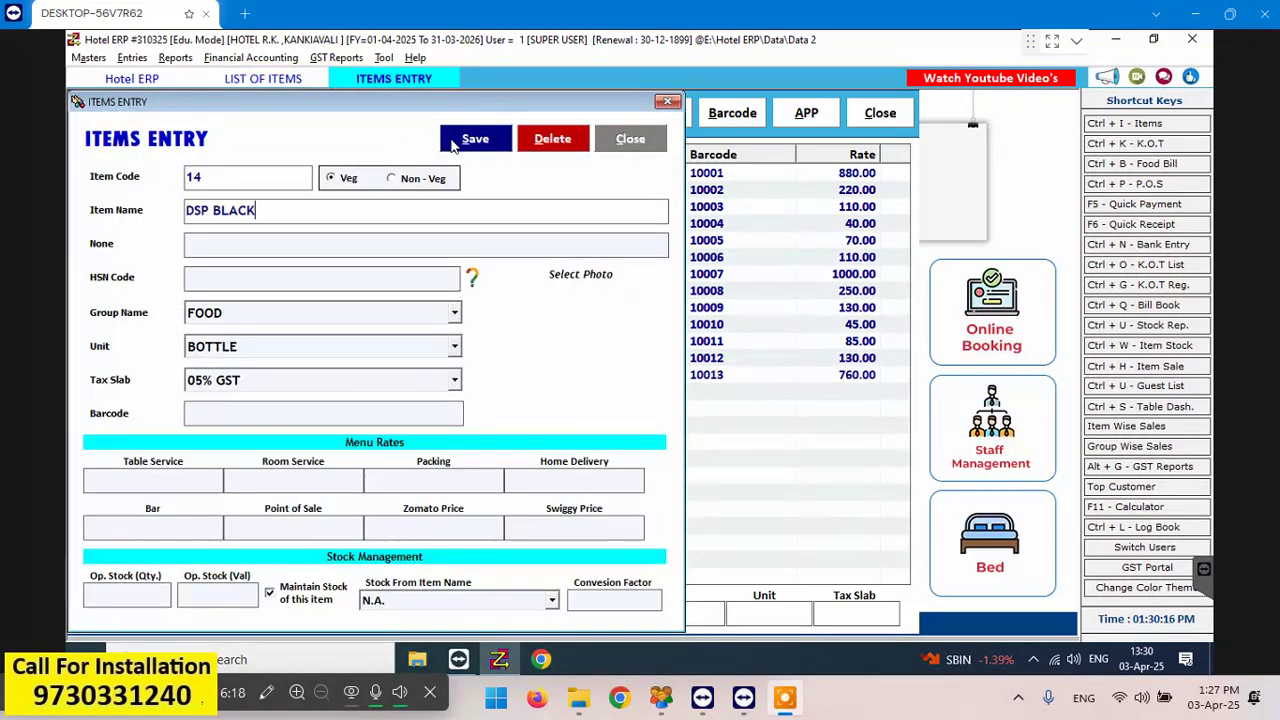
key("Return")
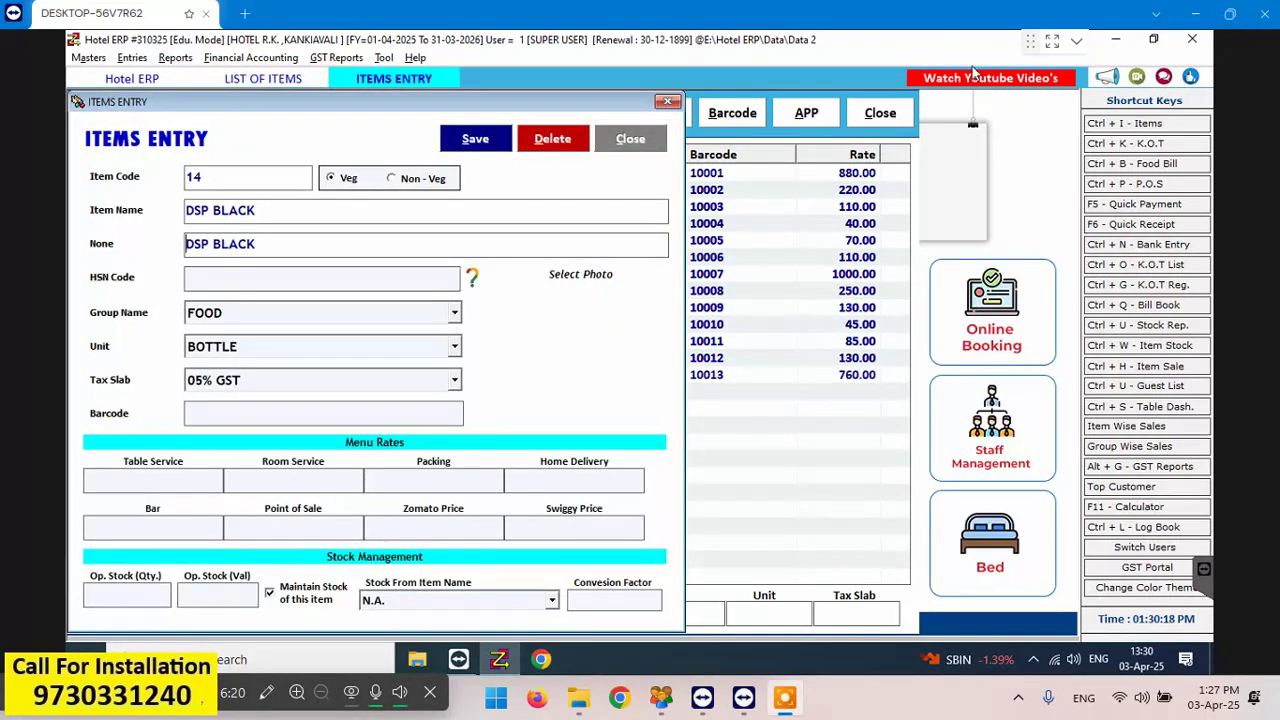
left_click(320, 209)
type("180ML")
key("Return")
key("Return")
key("Return")
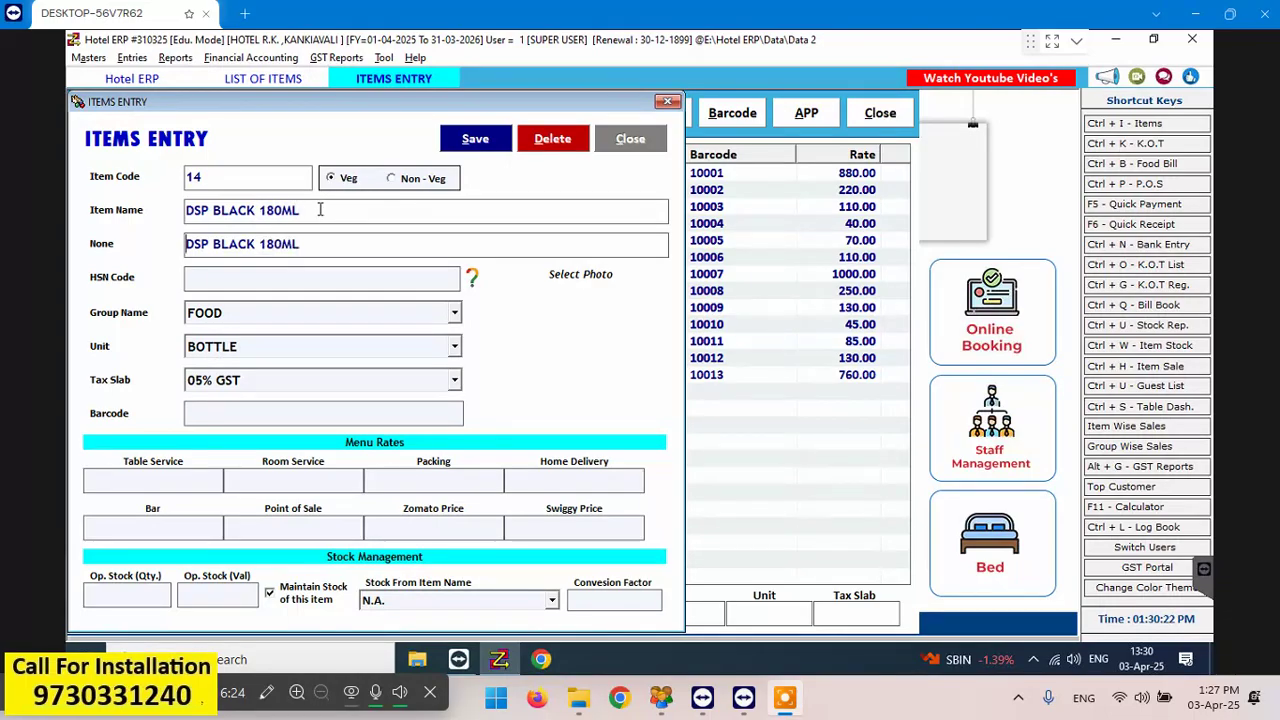
Assign DSP BLACK 180ML to the Liquor Stock group with the BOTTLE unit and Tax Free slab
key("Down")
key("Down")
key("Down")
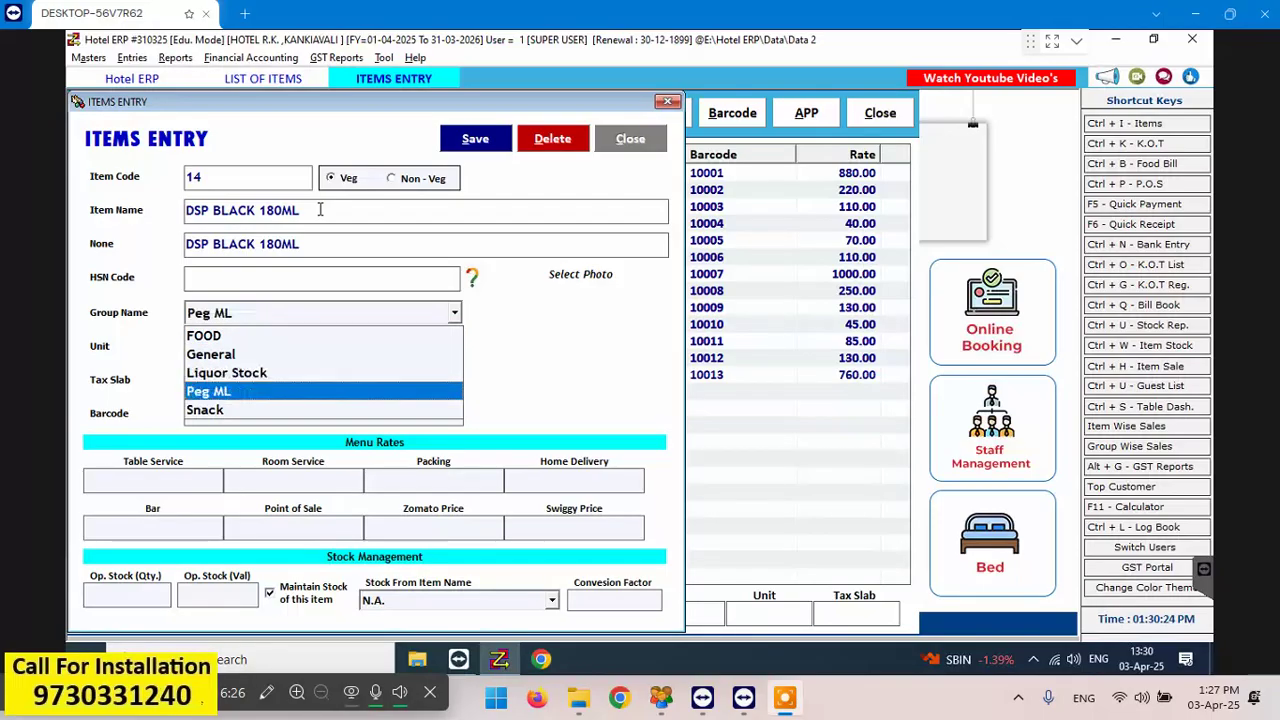
key("Up")
key("Return")
key("Return")
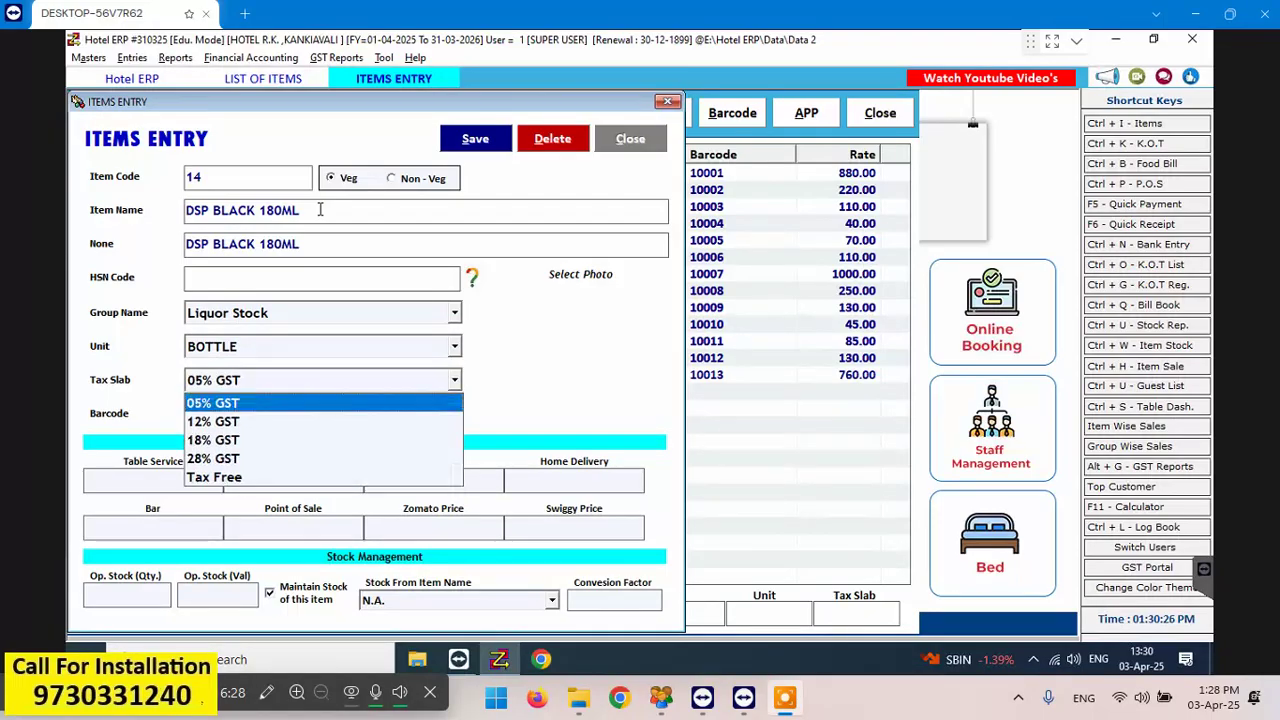
key("Down")
key("Down")
key("Down")
key("Down")
key("Return")
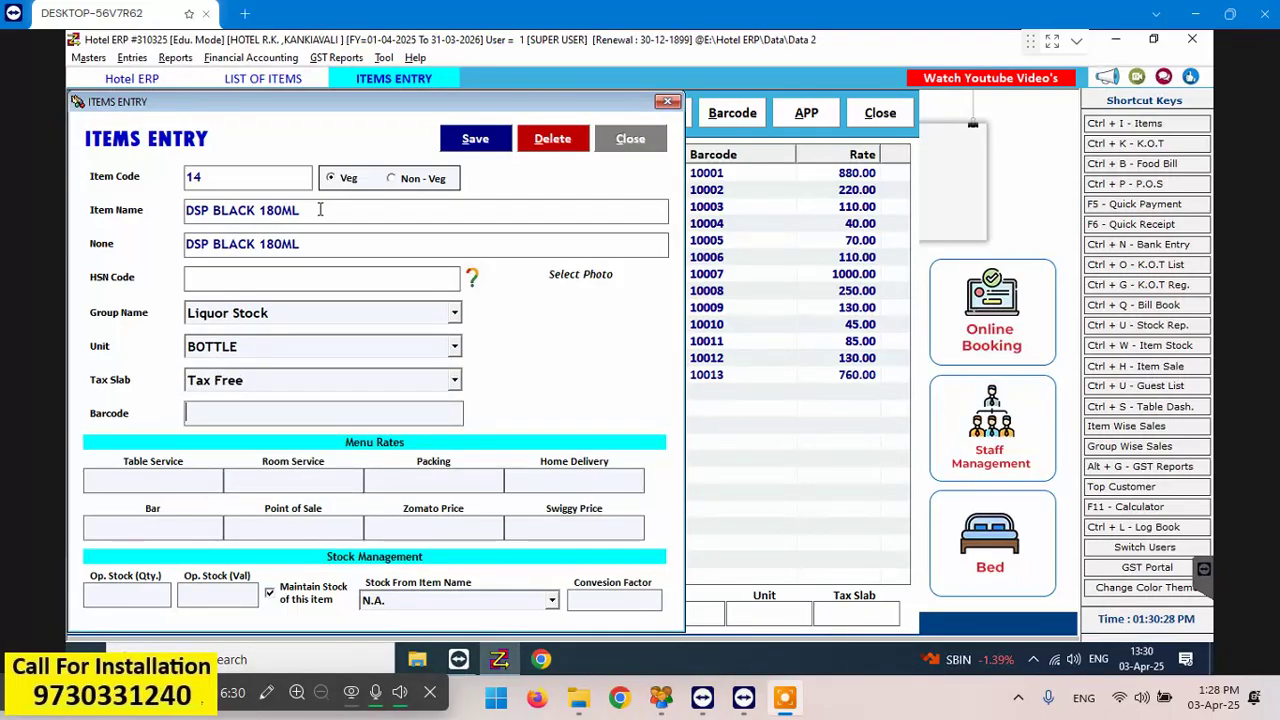
Set the DSP BLACK 180ML menu rates to 190, with a Packing rate of 170 and Home Delivery at 0
key("Return")
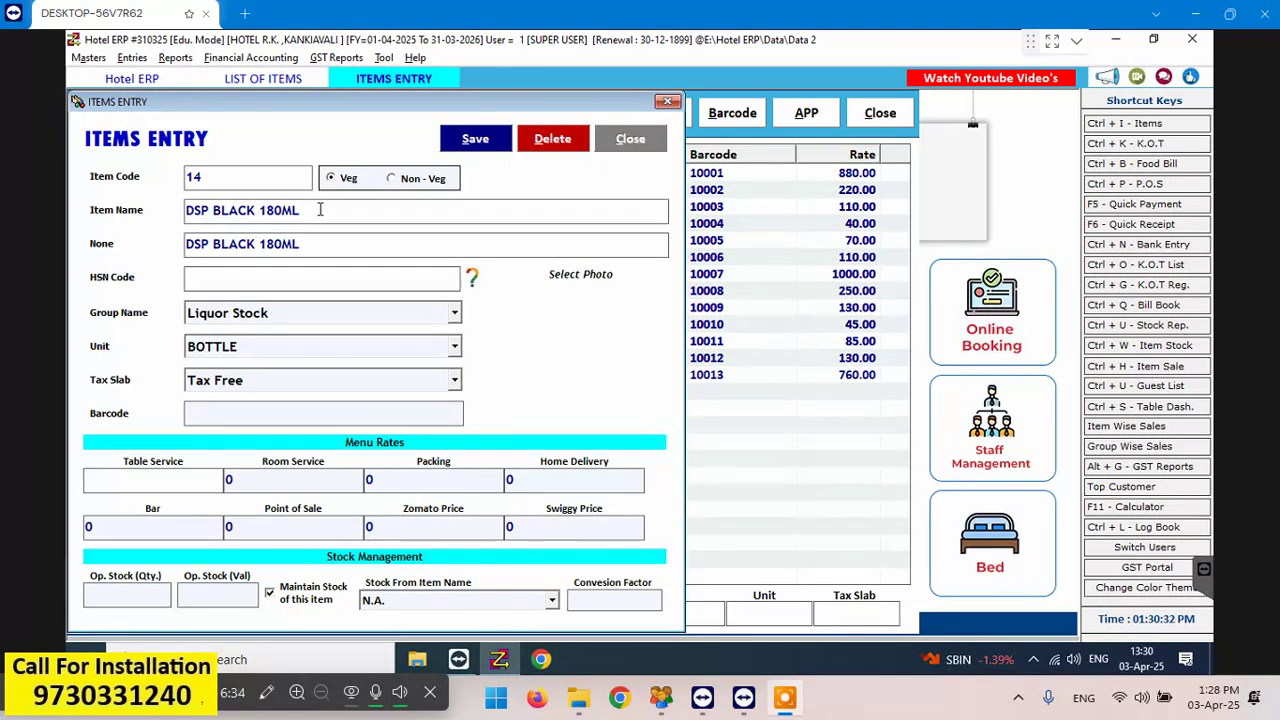
type("190")
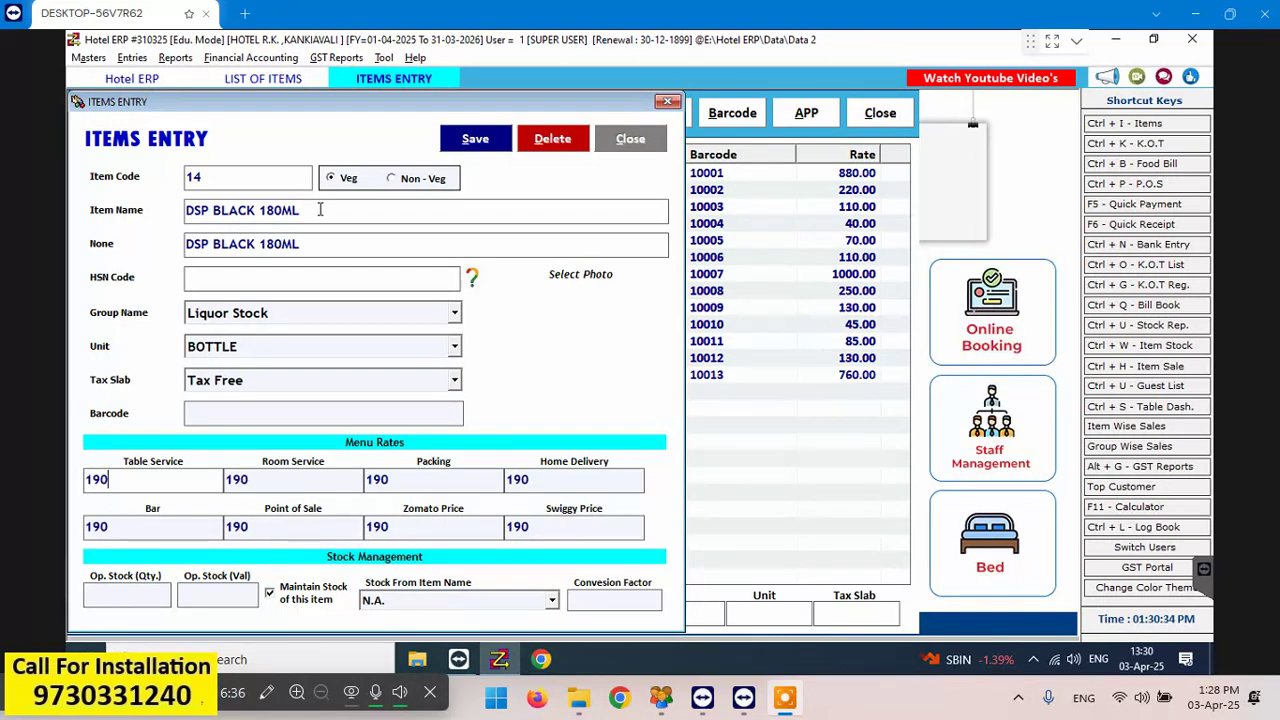
key("Return")
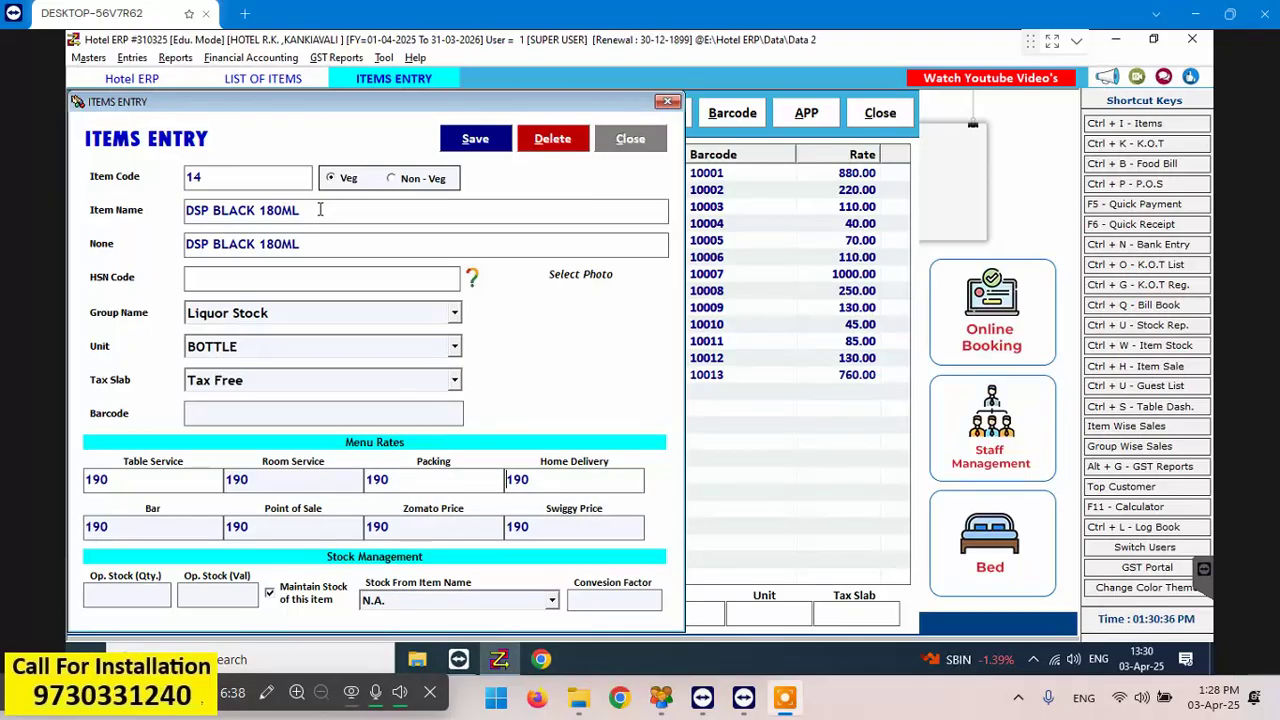
key("Delete")
key("Delete")
double_click(378, 480)
key("BackSpace")
type("170")
key("Return")
key("Return")
key("Return")
key("Return")
key("Return")
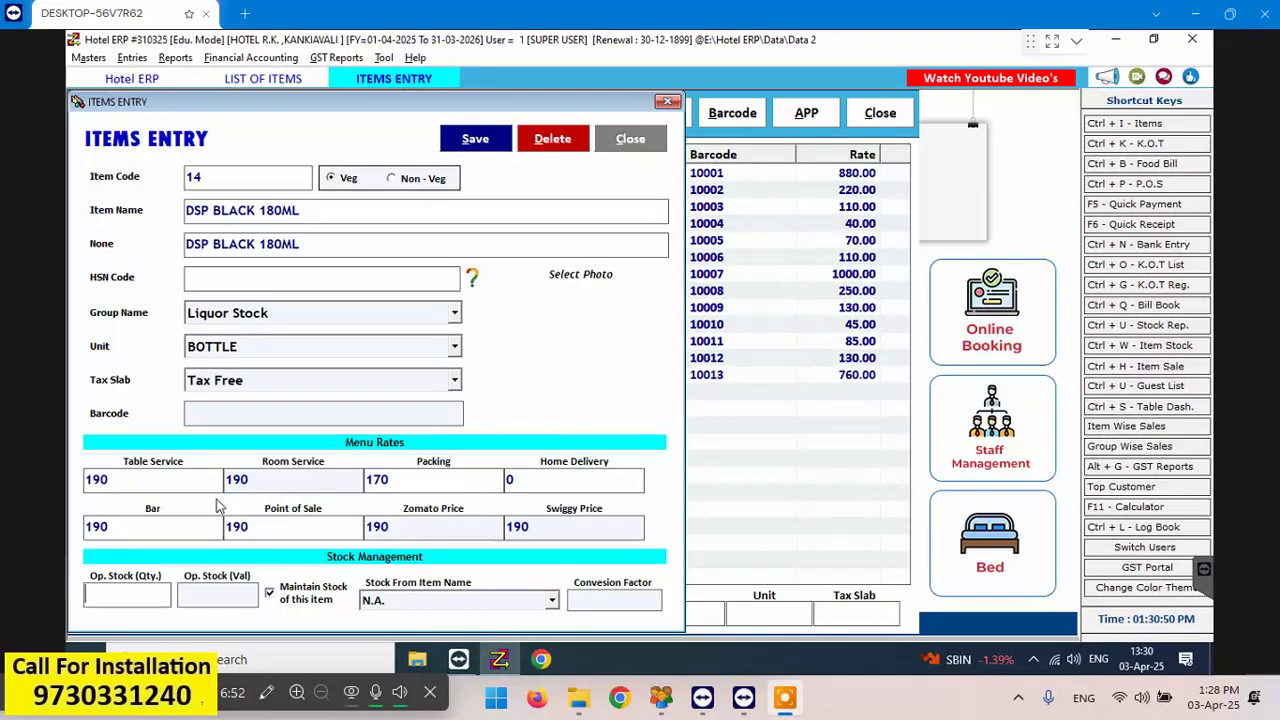
Set the DSP BLACK 180ML opening stock quantity to 11880 and conversion factor to 180, and save the item
type("11880")
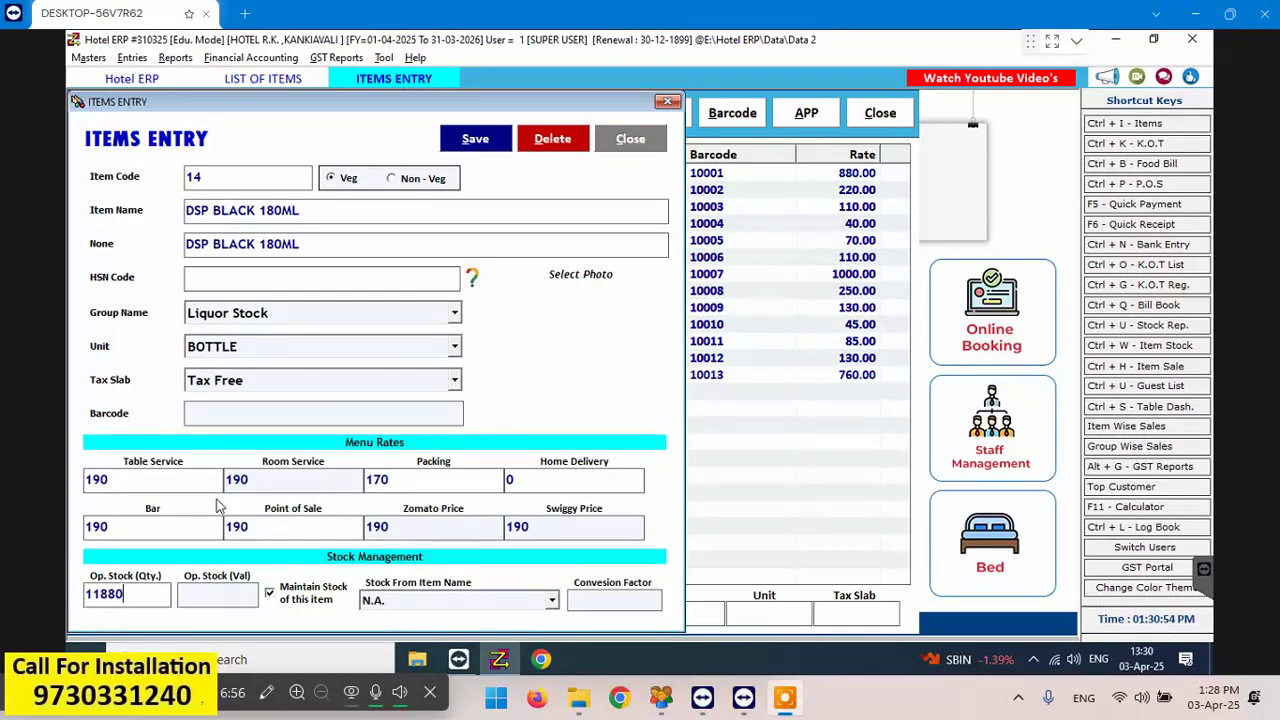
key("Tab")
key("Tab")
key("Tab")
key("Tab")
type("180")
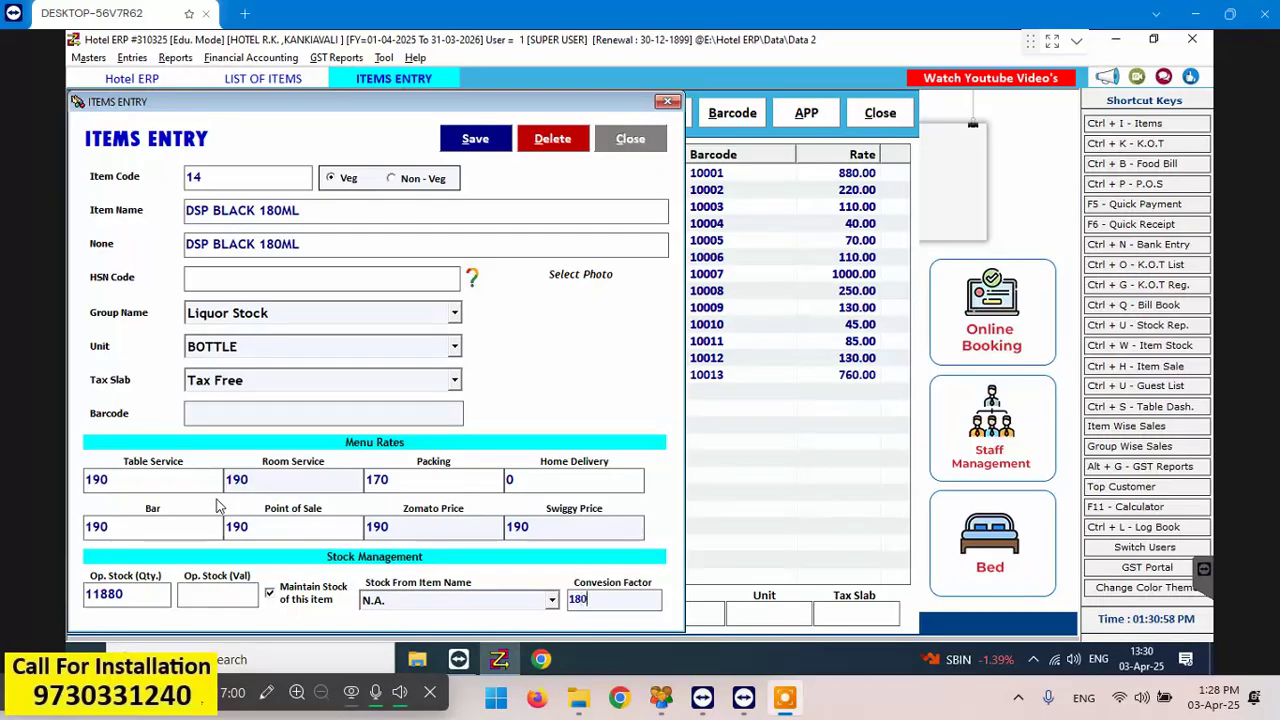
key("Tab")
key("Return")
key("Return")
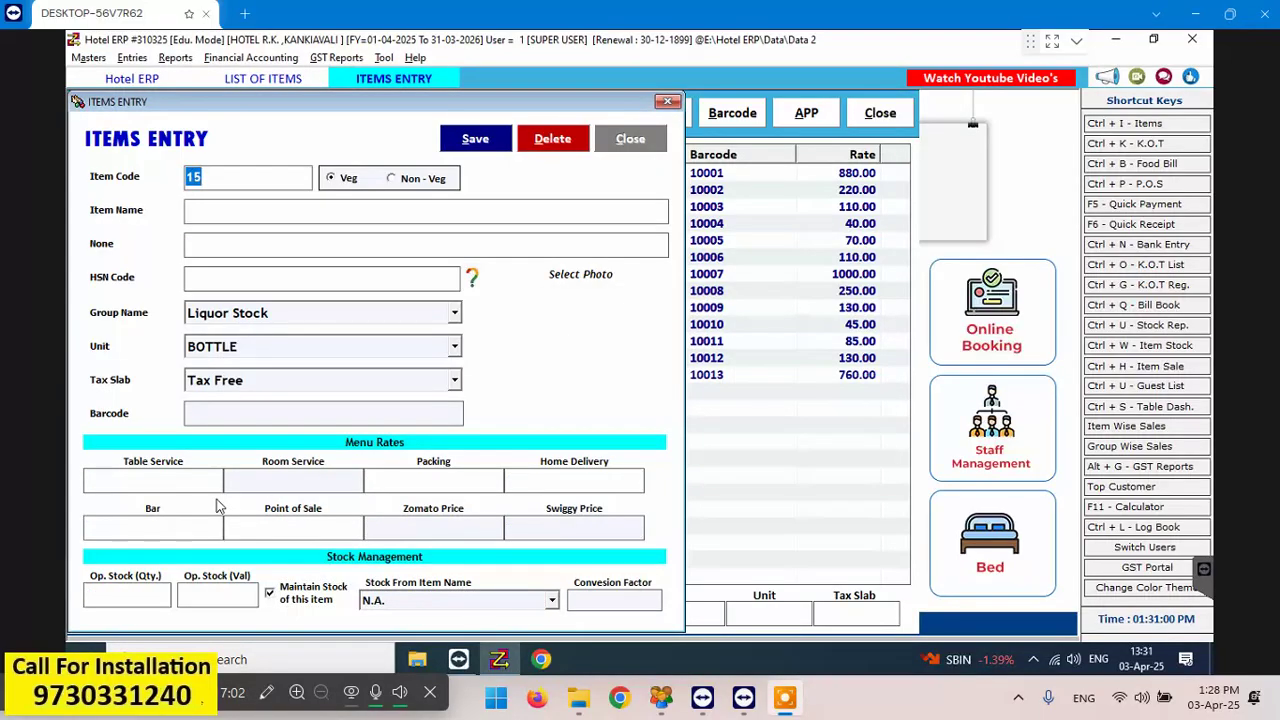
Name the next new item DSP BLACK 90ML BOTL
key("Tab")
type("DSP BLACK")
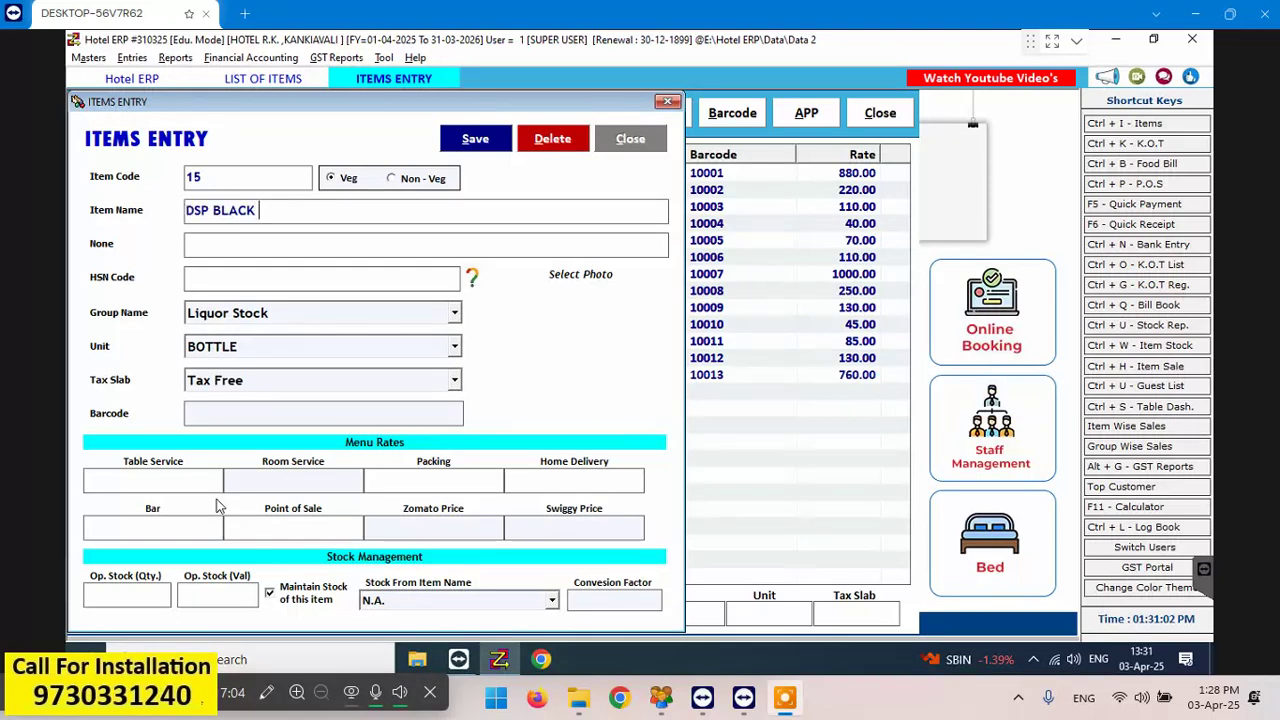
type(" 90ML BOTL")
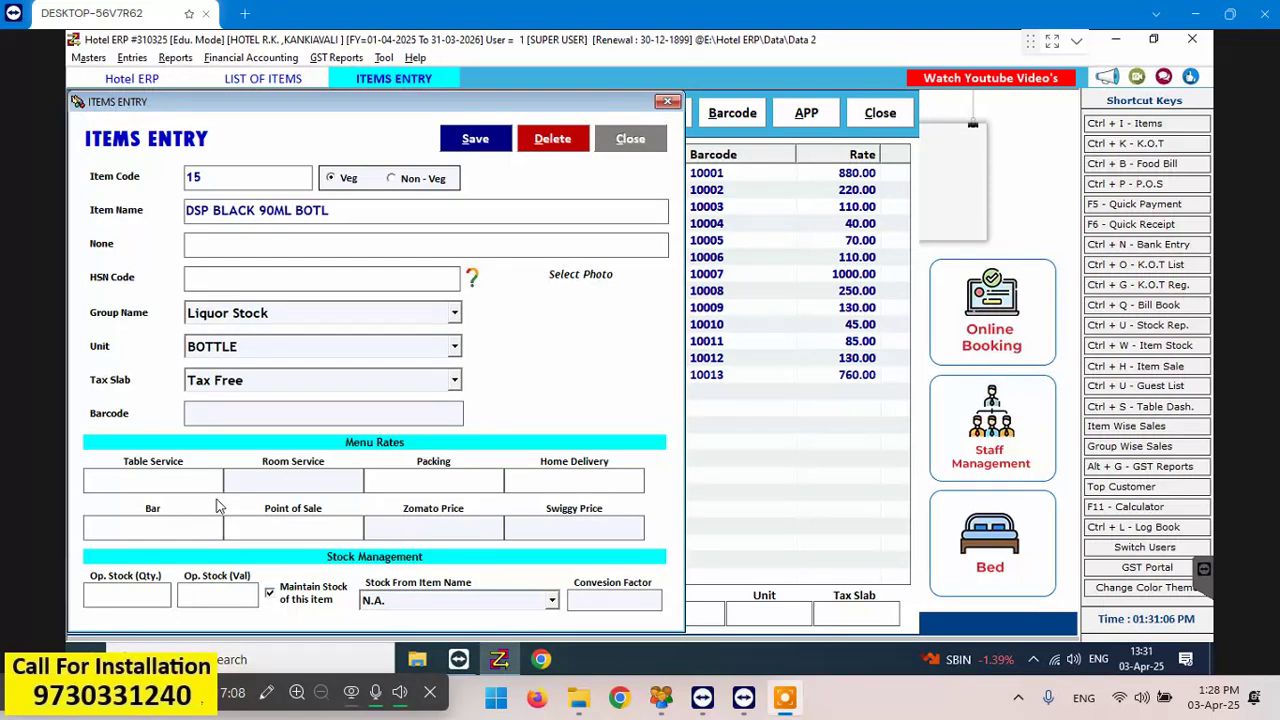
Keep the Liquor Stock group, BOTTLE unit and Tax Free slab for DSP BLACK 90ML BOTL, with no HSN code
key("Tab")
key("Tab")
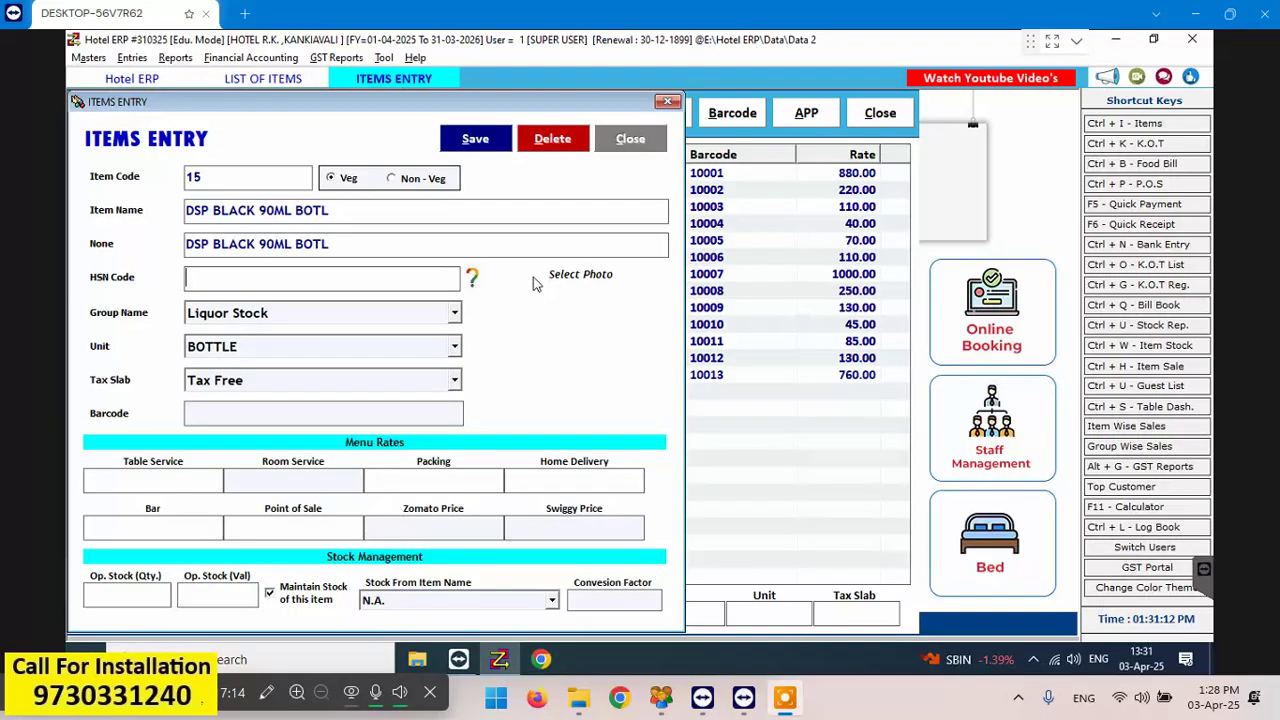
key("Return")
key("Return")
key("Return")
key("Return")
Set all menu rates of DSP BLACK 90ML BOTL to 100
type("110")
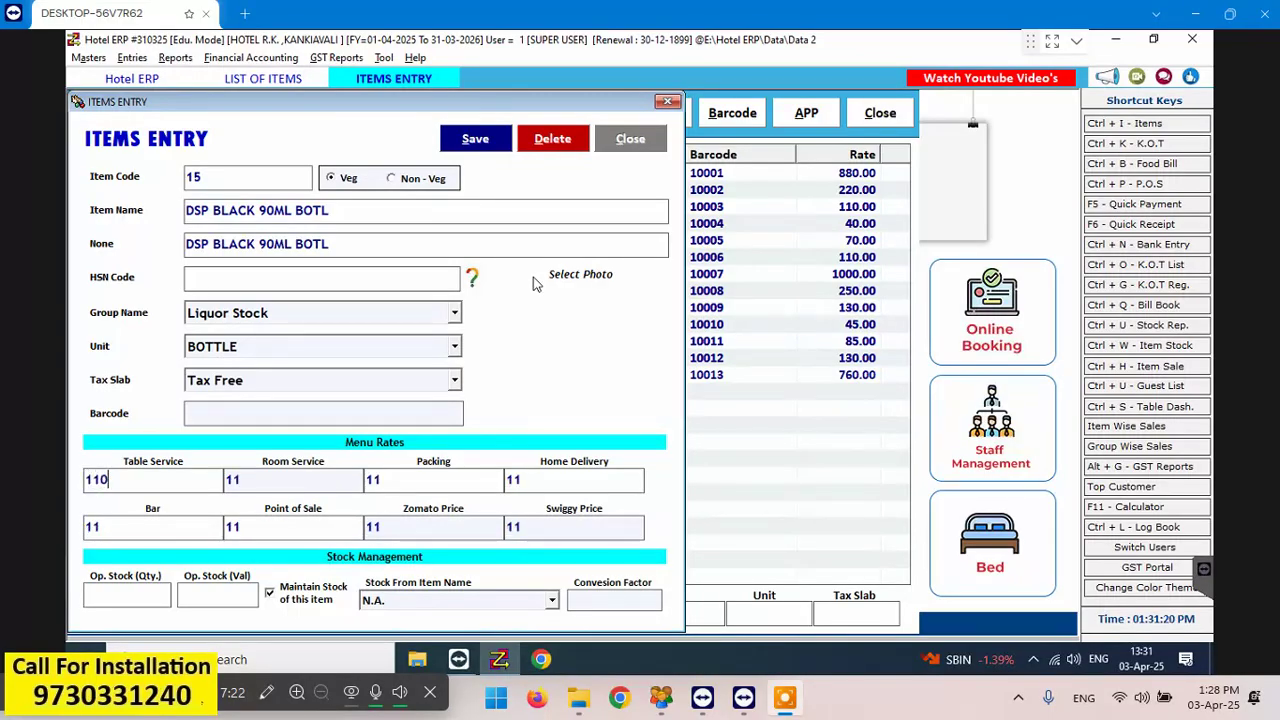
key("BackSpace")
key("BackSpace")
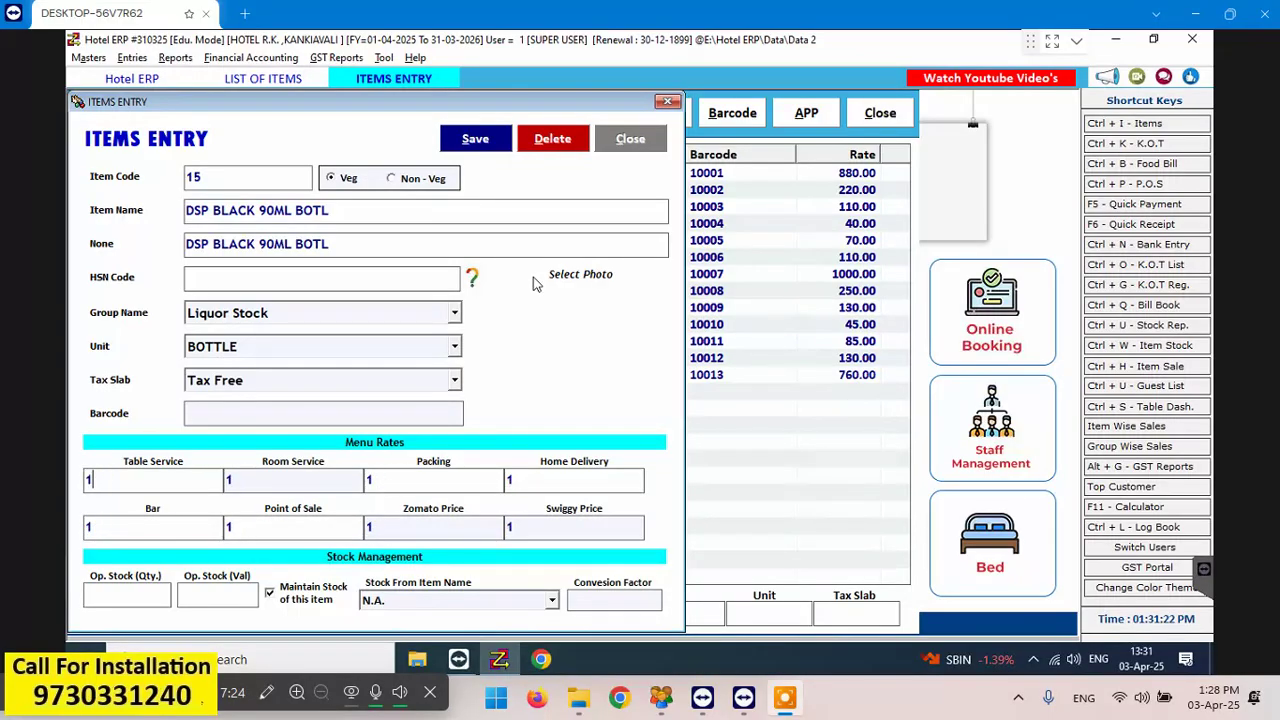
type("00")
key("Tab")
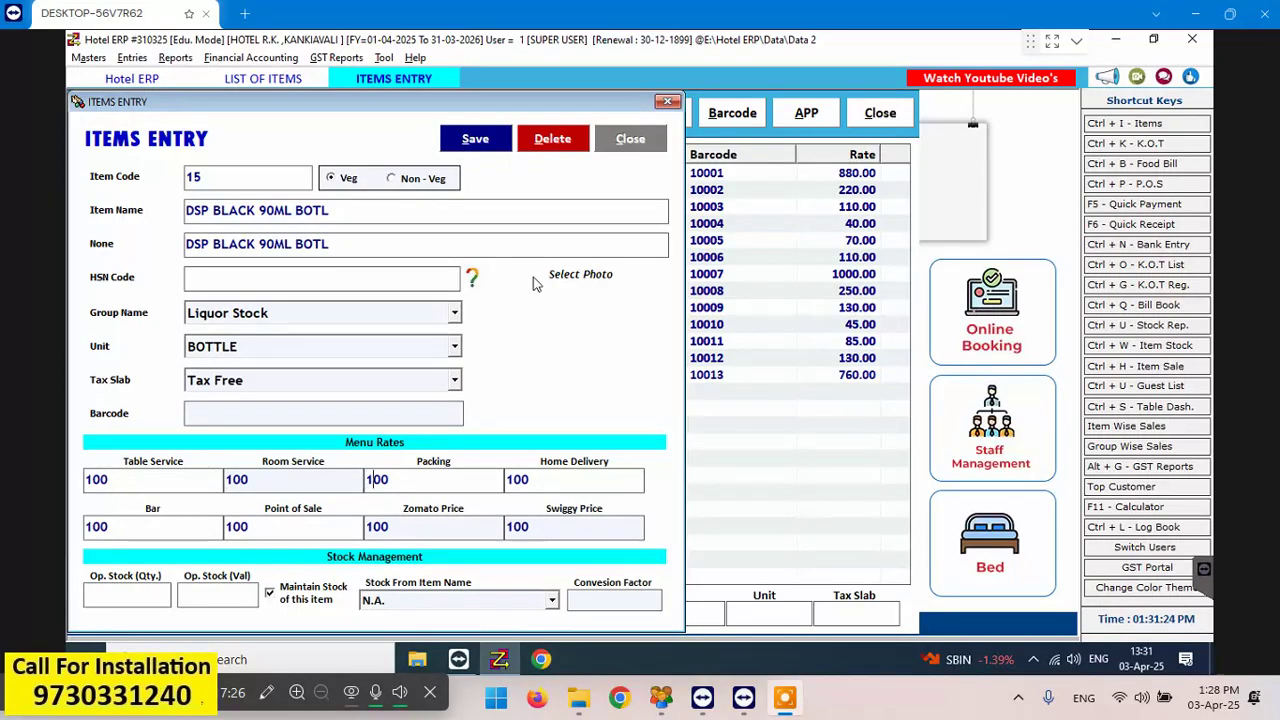
key("Delete")
key("BackSpace")
type("0")
key("Return")
key("Return")
key("Return")
key("Return")
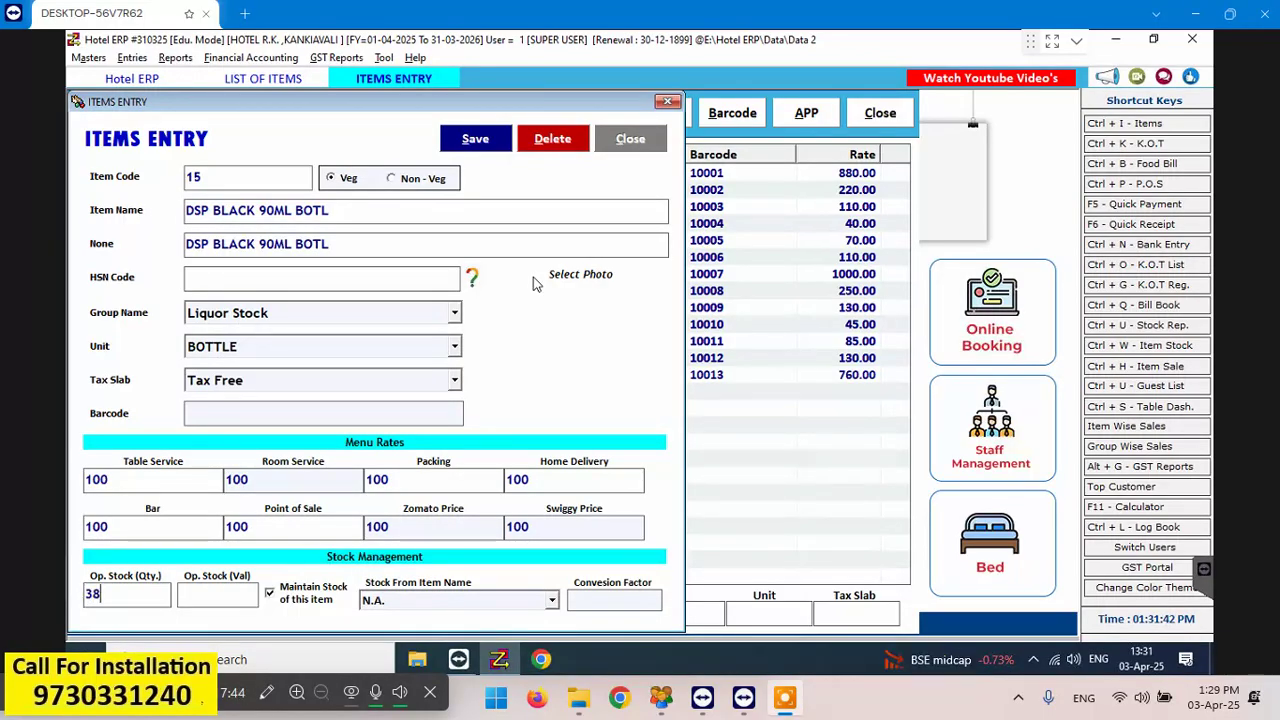
Set the DSP BLACK 90ML BOTL opening stock quantity to 3870 and save the item
type("70")
key("Tab")
key("Tab")
key("Tab")
key("Return")
key("Return")
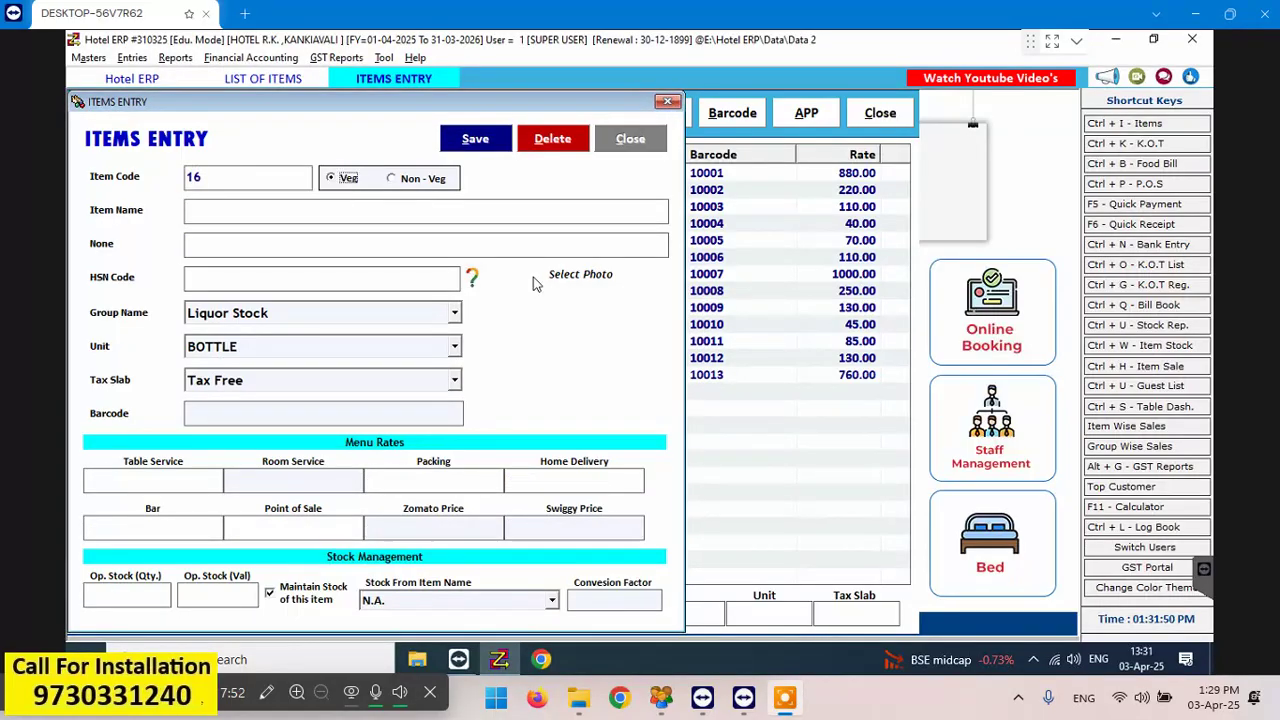
Name the next new item DSP BLACK 30ML and leave its HSN code blank
key("Tab")
type("DSP BLACK")
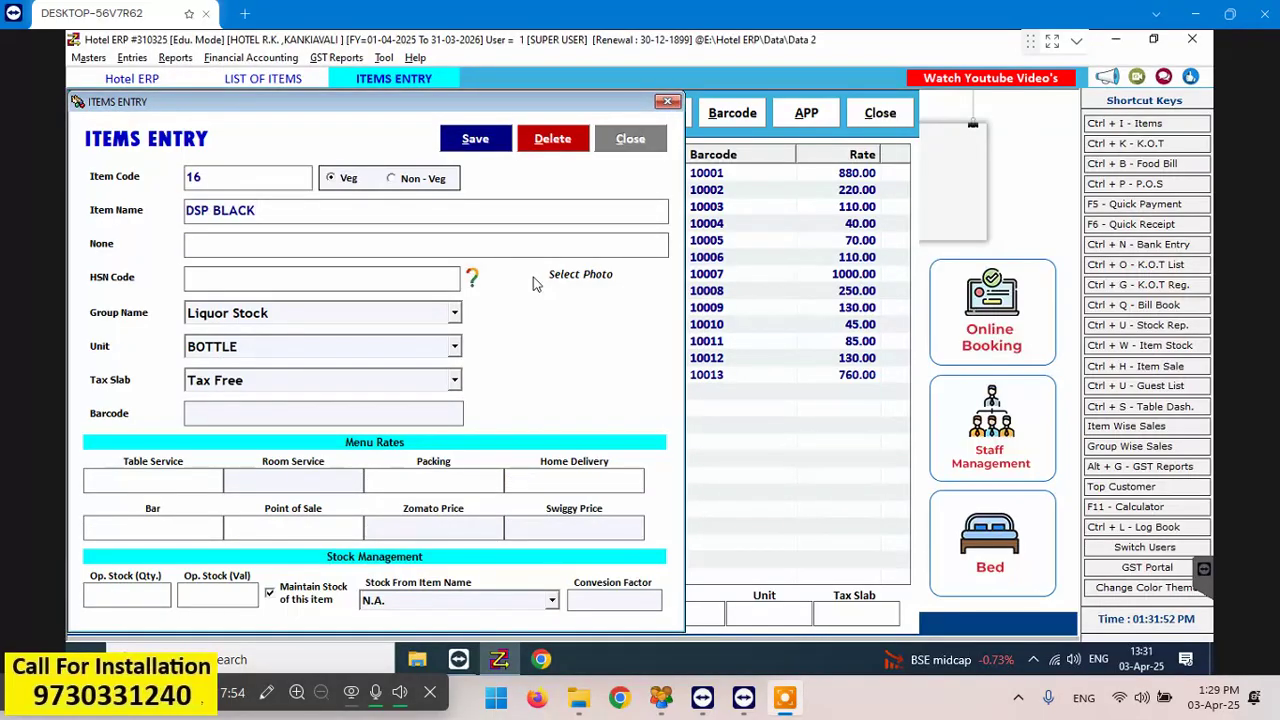
type(" 30ML")
key("Tab")
key("Return")
Assign DSP BLACK 30ML to the Peg ML group with the ML unit
key("Return")
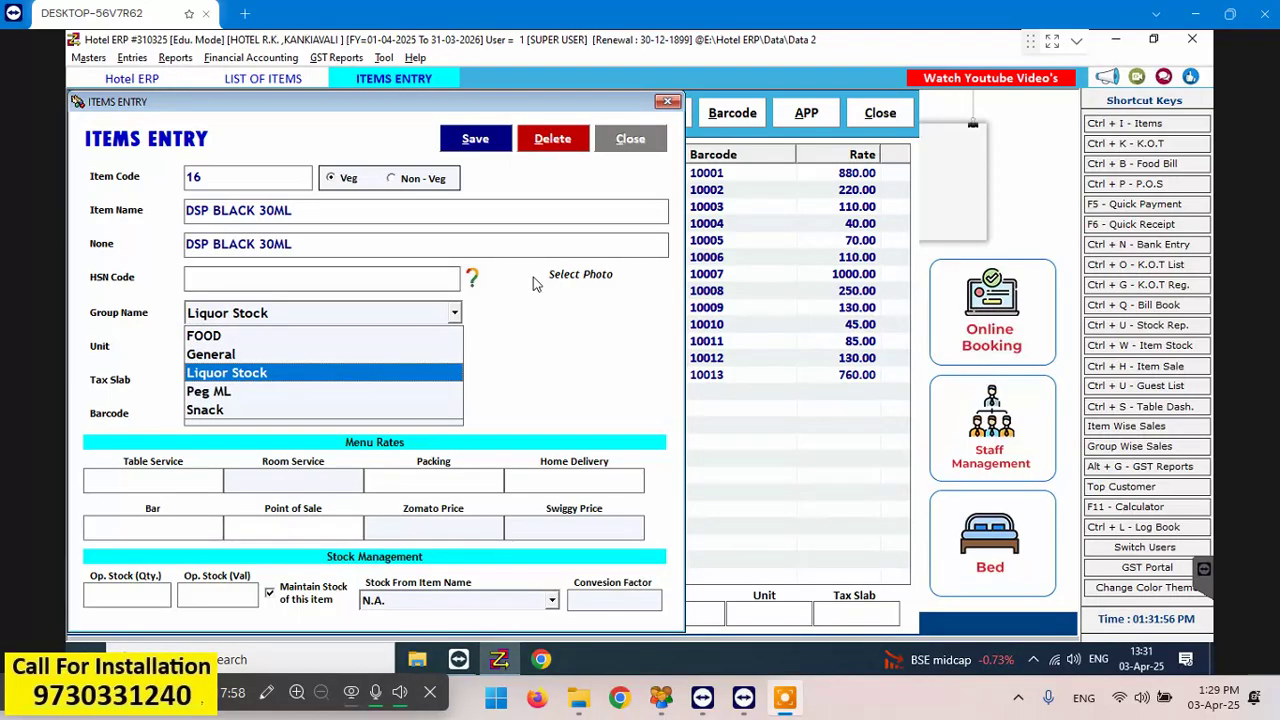
key("Down")
key("Return")
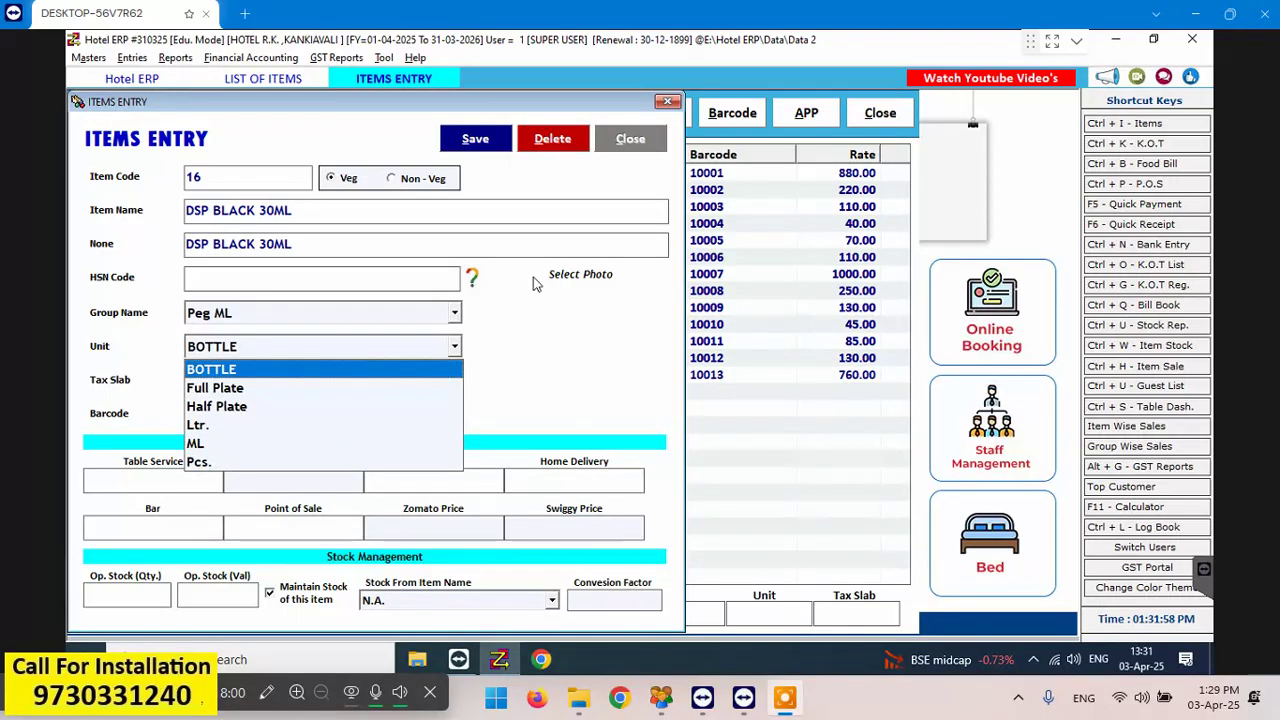
key("Down")
key("Down")
key("Down")
key("Down")
key("Return")
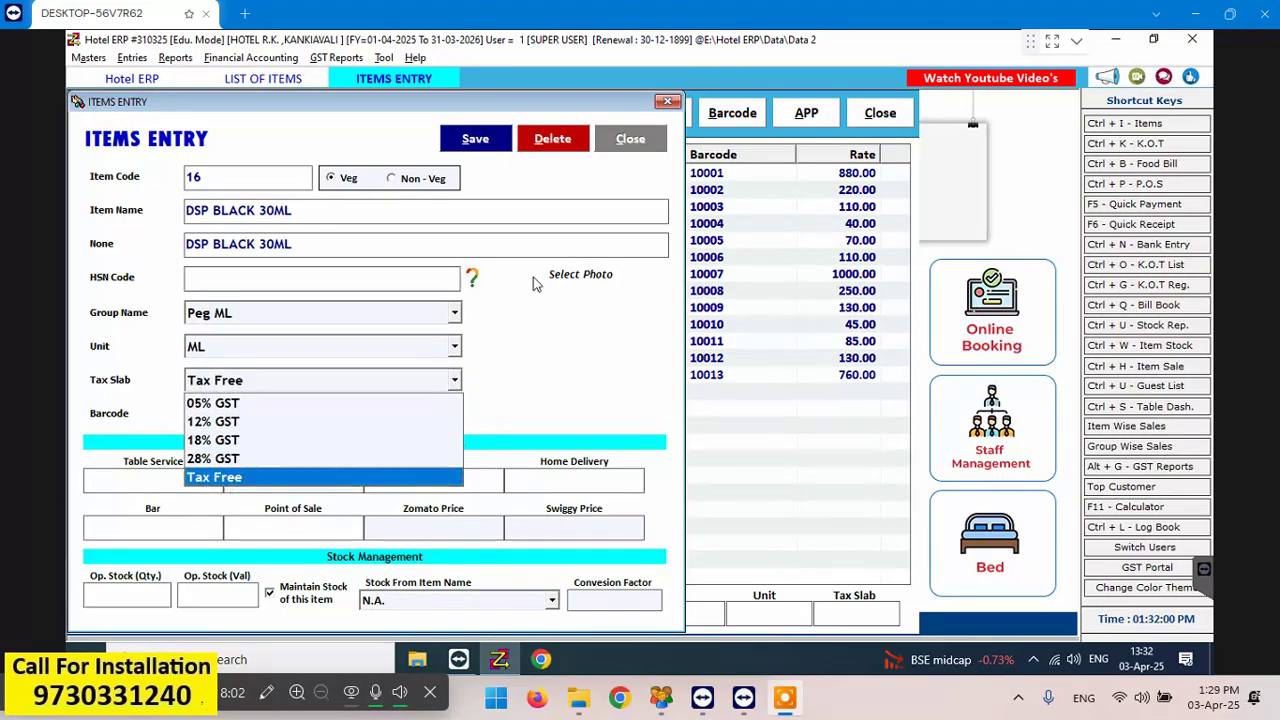
Keep DSP BLACK 30ML in the Tax Free slab and set all its menu rates to 35
key("Return")
key("Return")
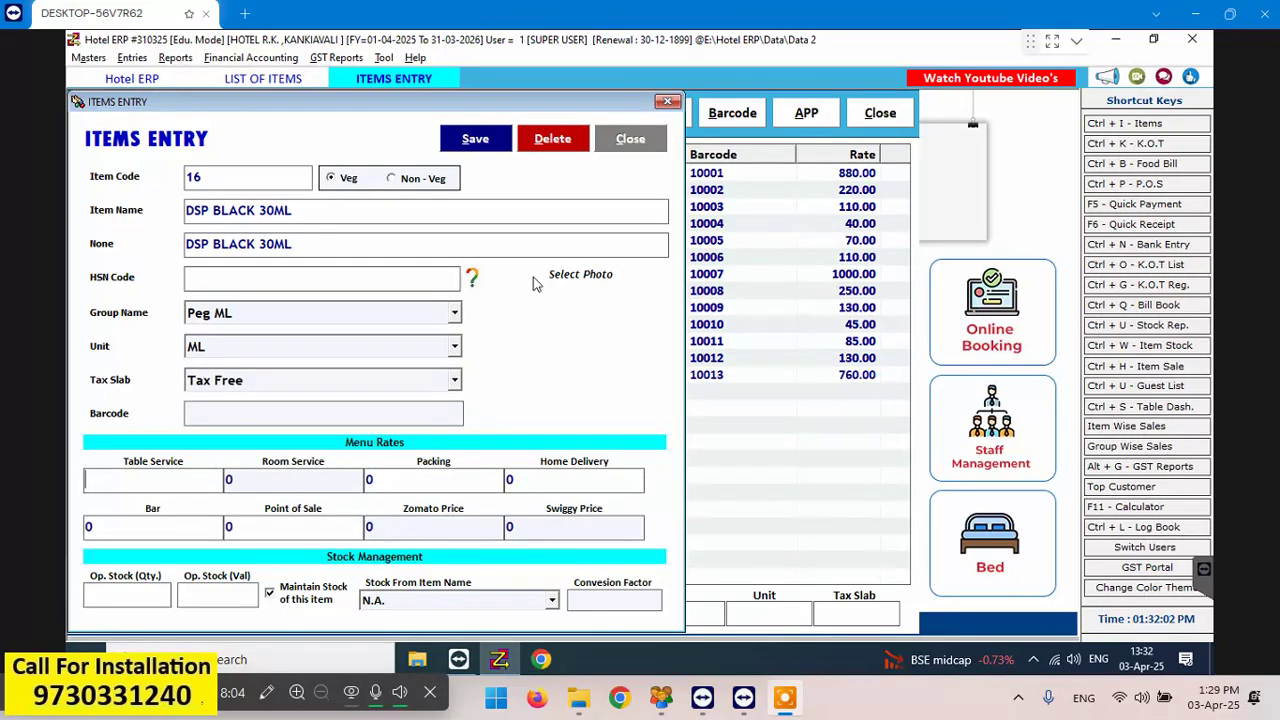
type("34")
key("BackSpace")
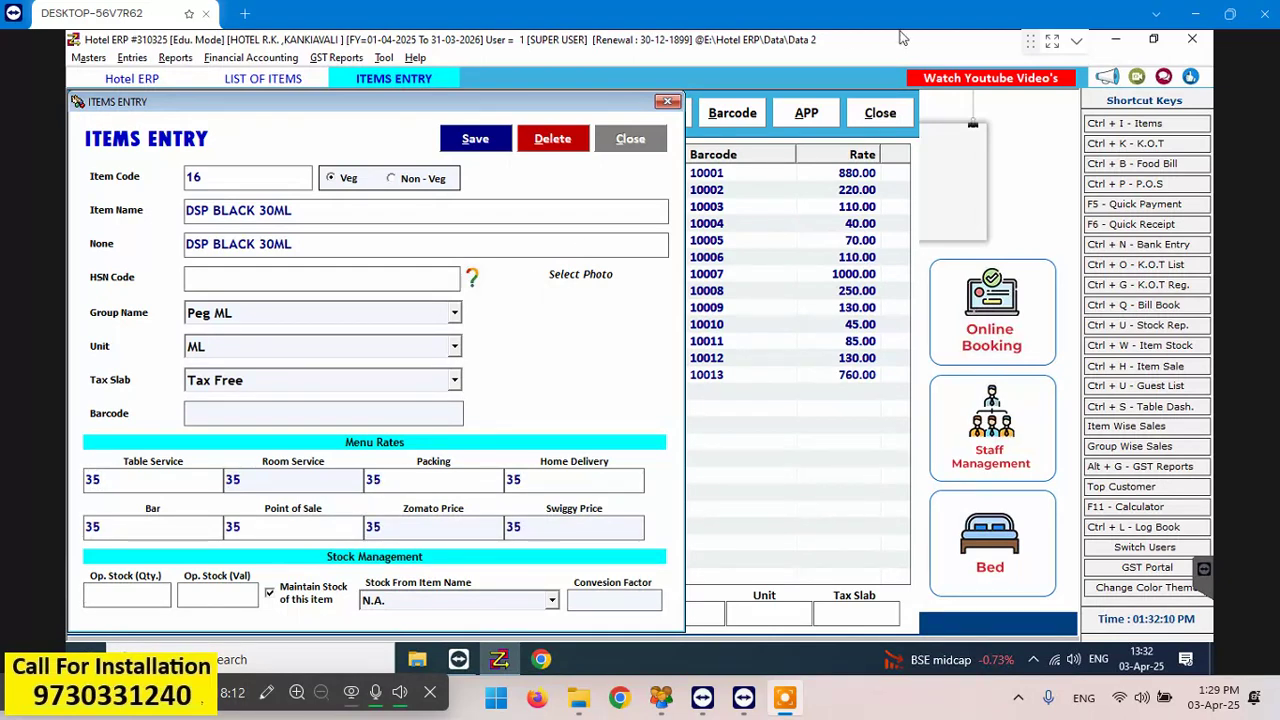
Turn off stock maintenance for DSP BLACK 30ML, and save it with a conversion factor of 30
left_click(285, 592)
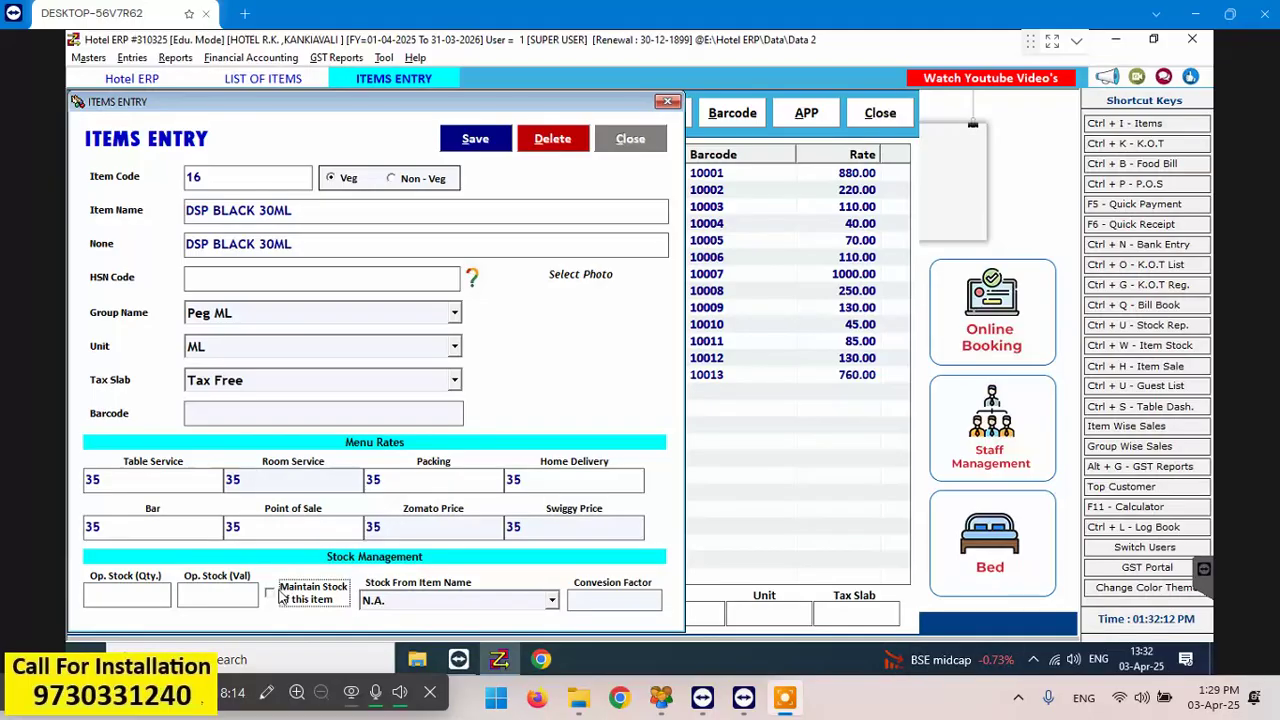
left_click(610, 596)
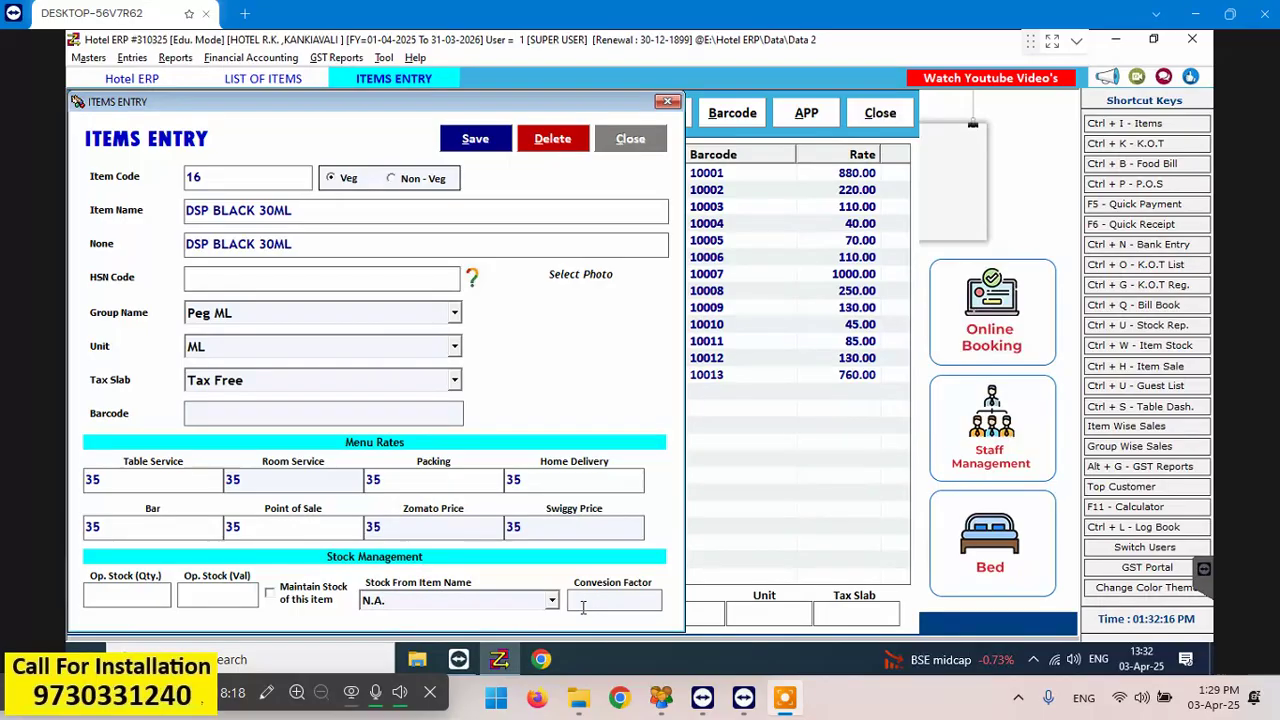
type("30")
left_click(474, 138)
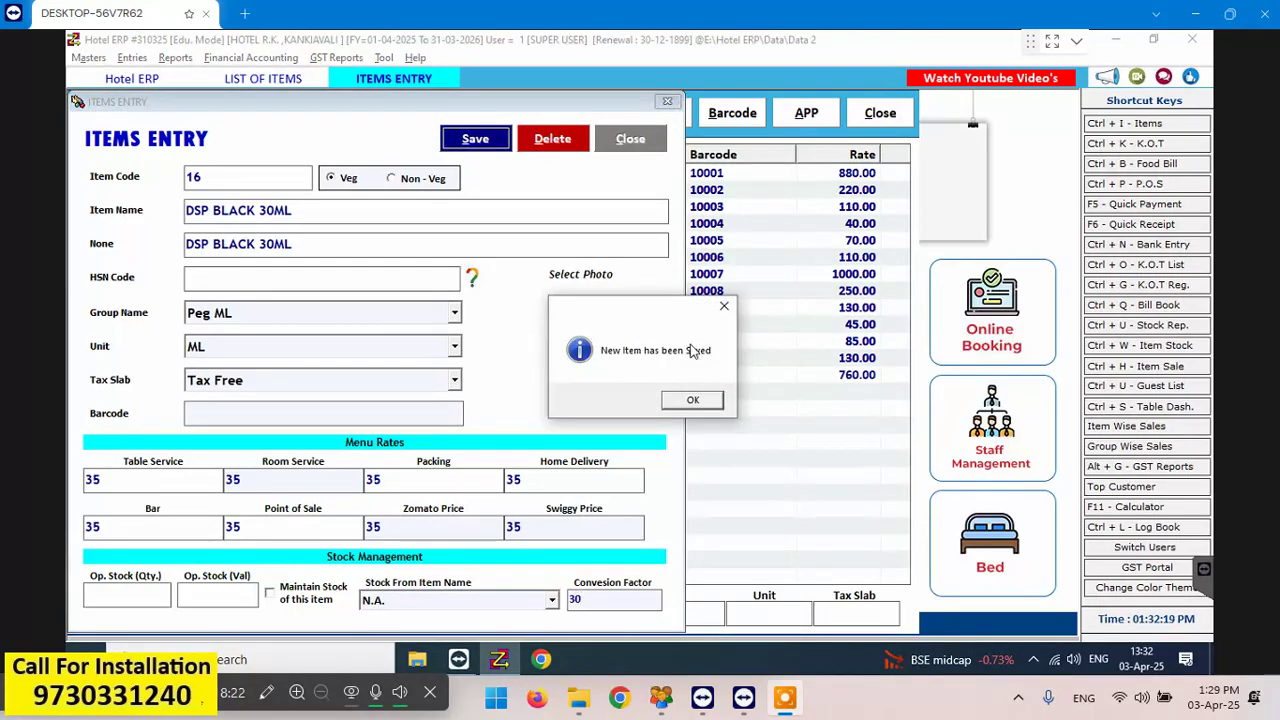
left_click(689, 400)
Start a new item named DSP BLACK 60ML, keeping the Peg ML group, ML unit and Tax Free slab
key("Tab")
key("Tab")
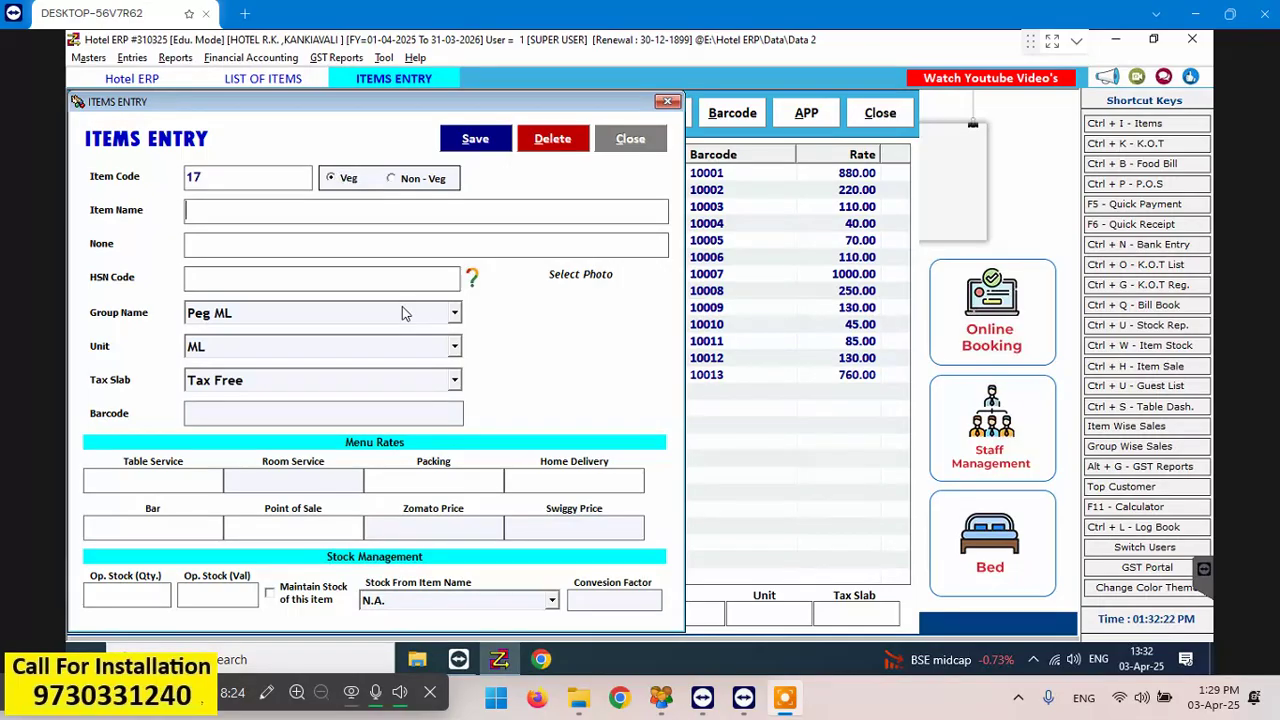
type("DSP BLACK 60ML")
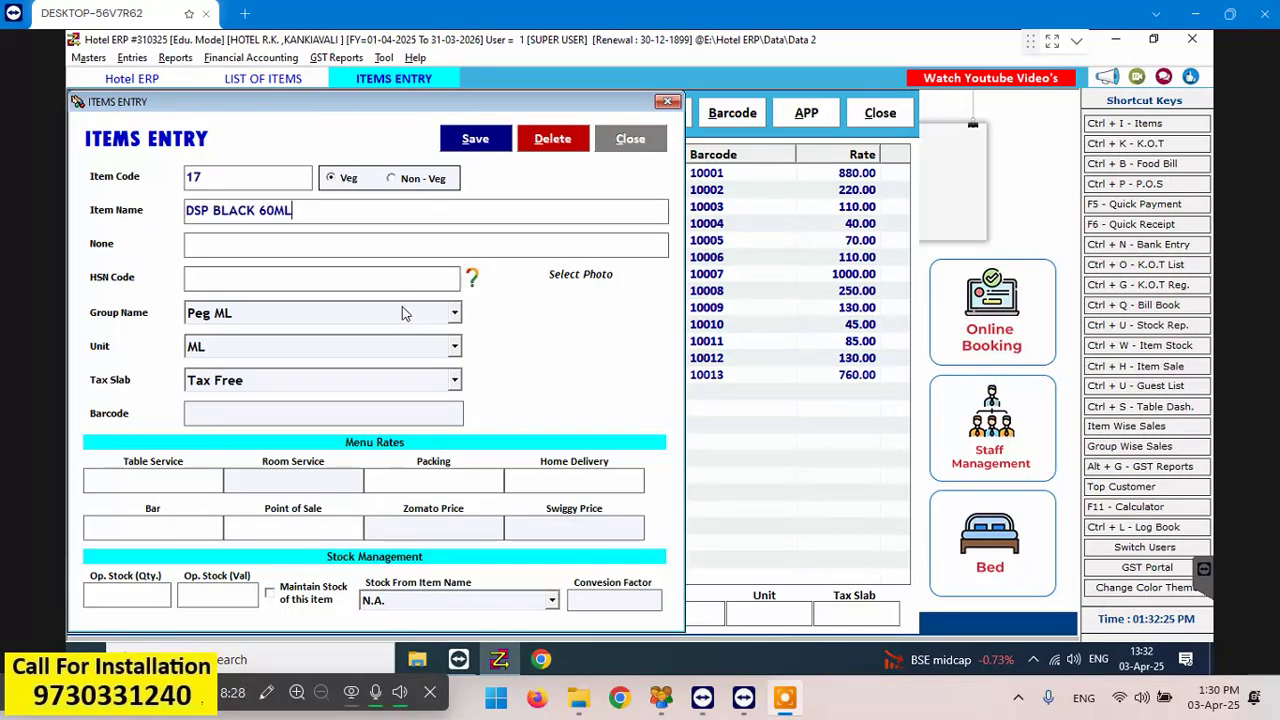
key("Return")
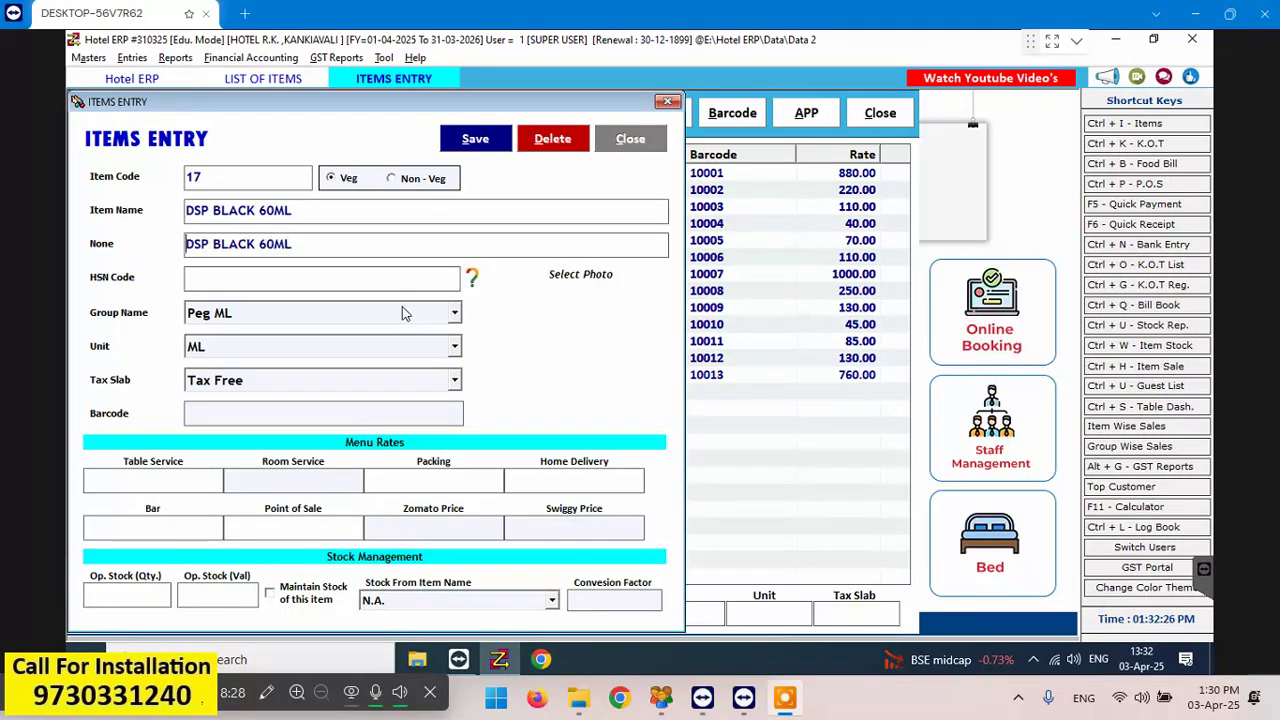
key("Return")
key("Return")
key("Return")
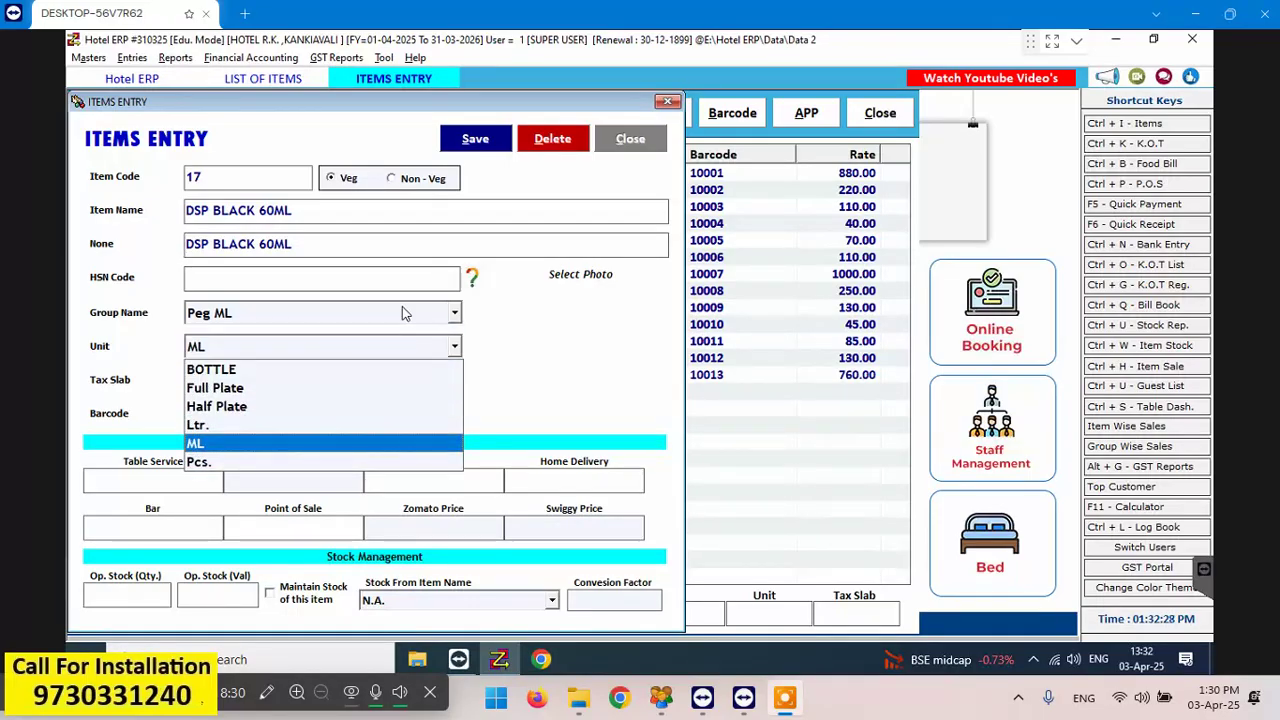
key("Return")
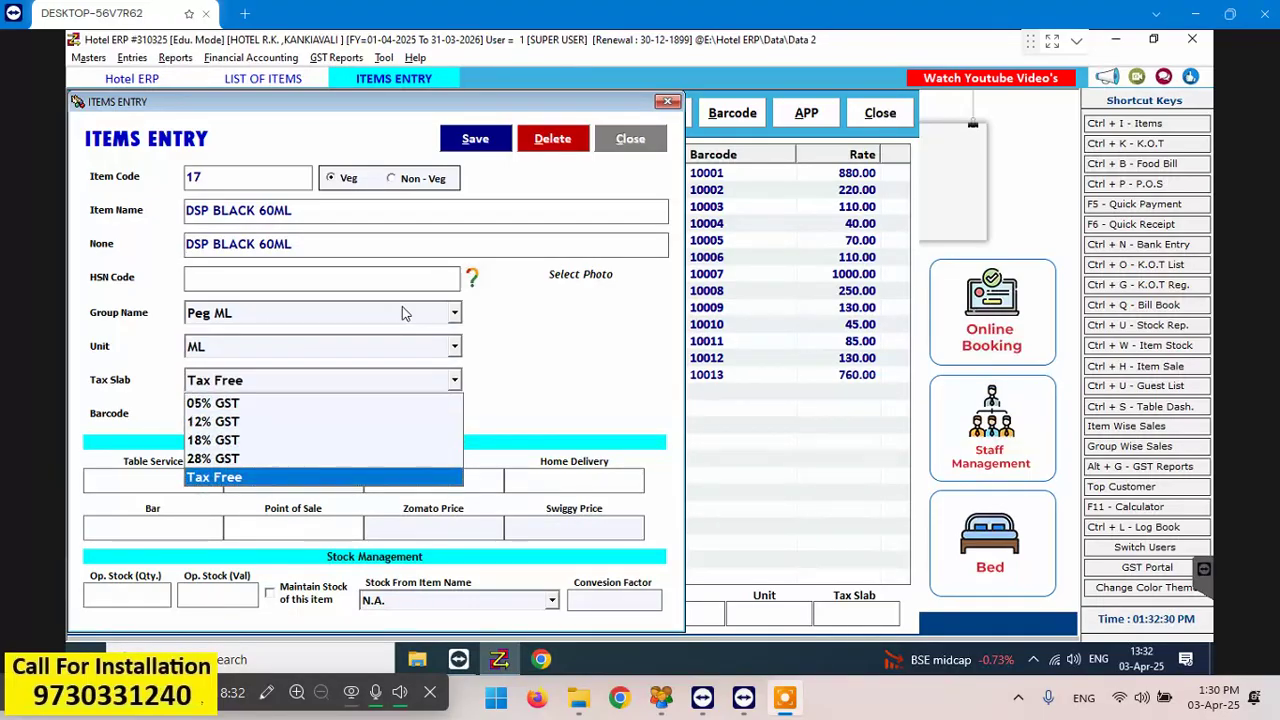
key("Return")
key("Return")
Set all DSP BLACK 60ML menu rates to 70 and save the item with a conversion factor of 60
type("70")
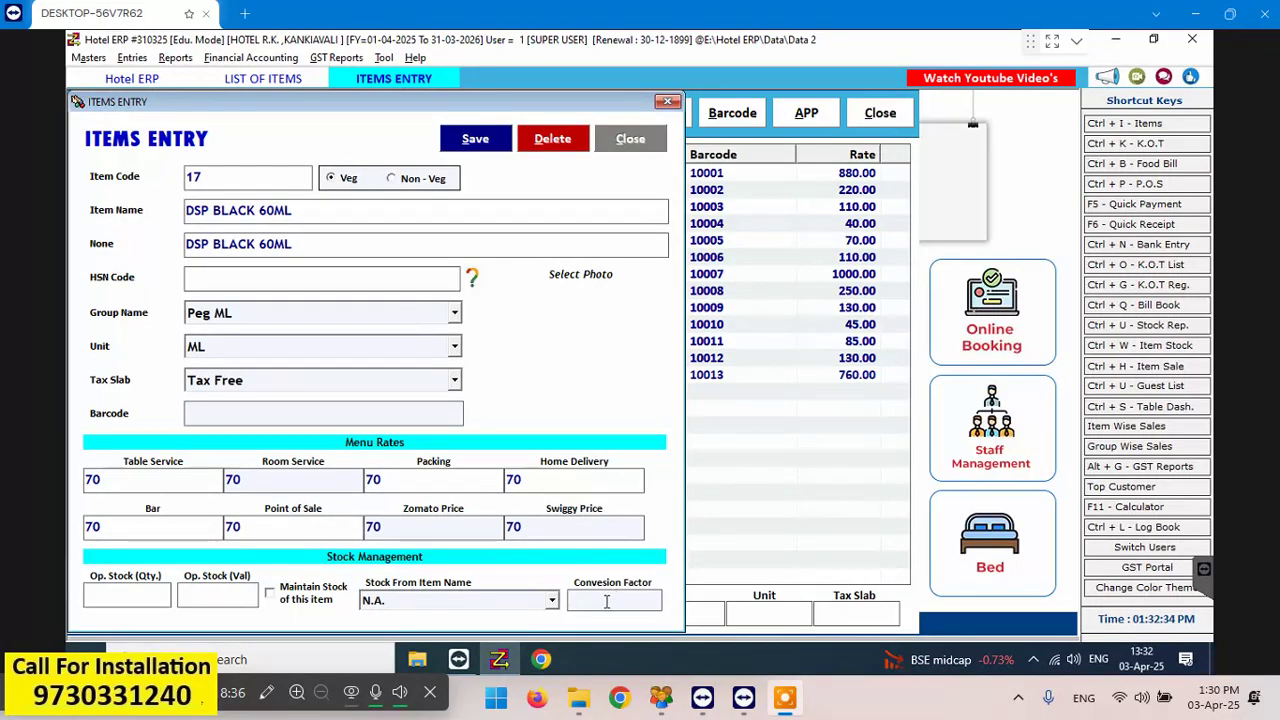
left_click(478, 139)
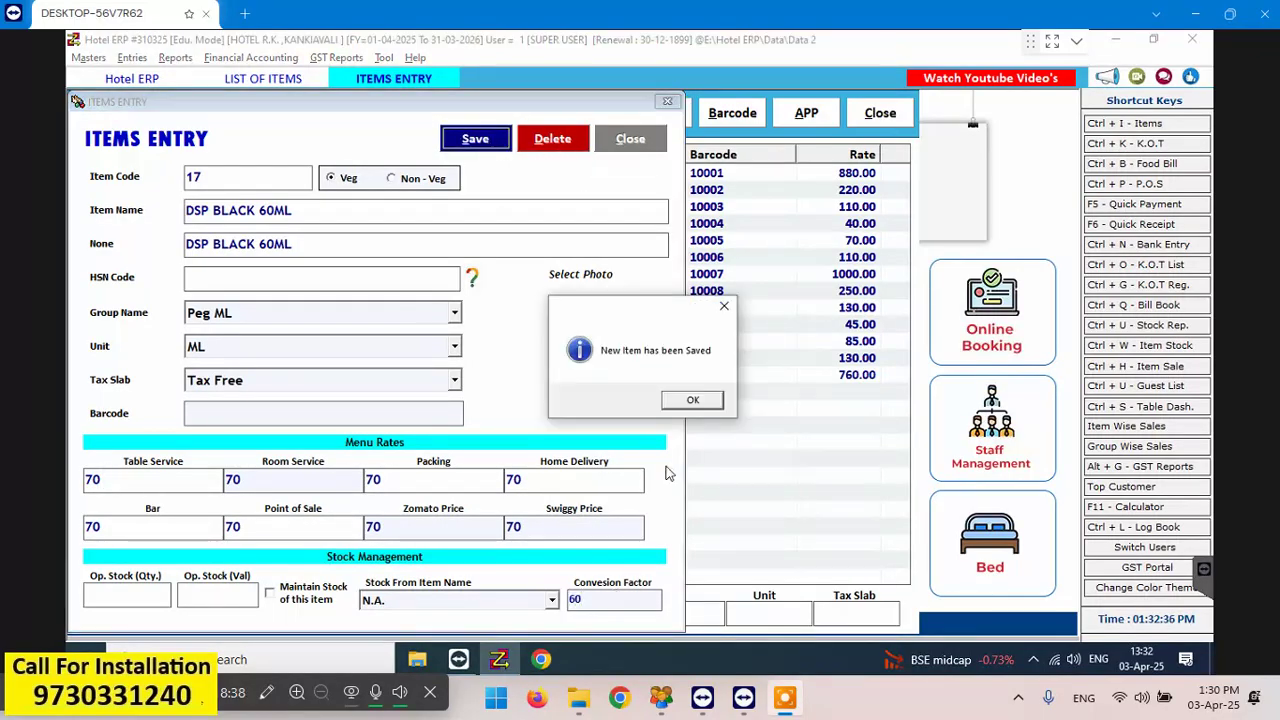
left_click(692, 400)
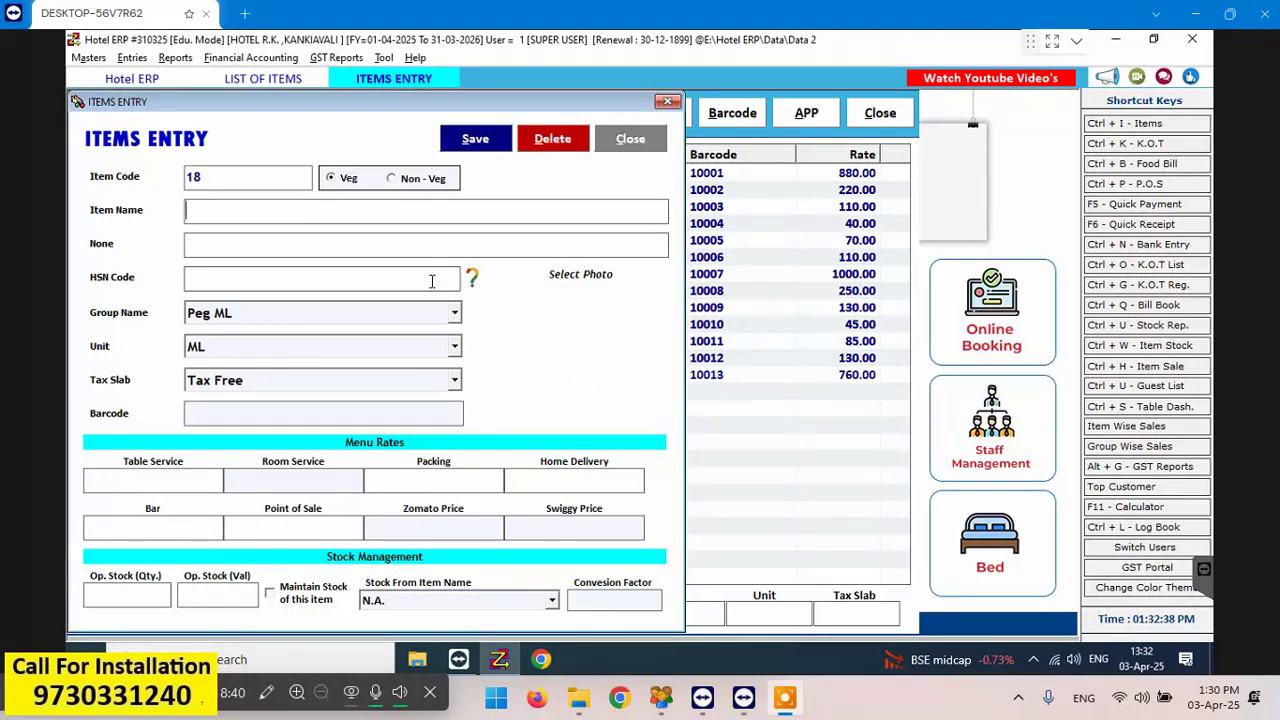
Name the next item DSP BLACK 90ML, keeping the Peg ML group, ML unit and Tax Free slab
type("DSP BLACK 90ML")
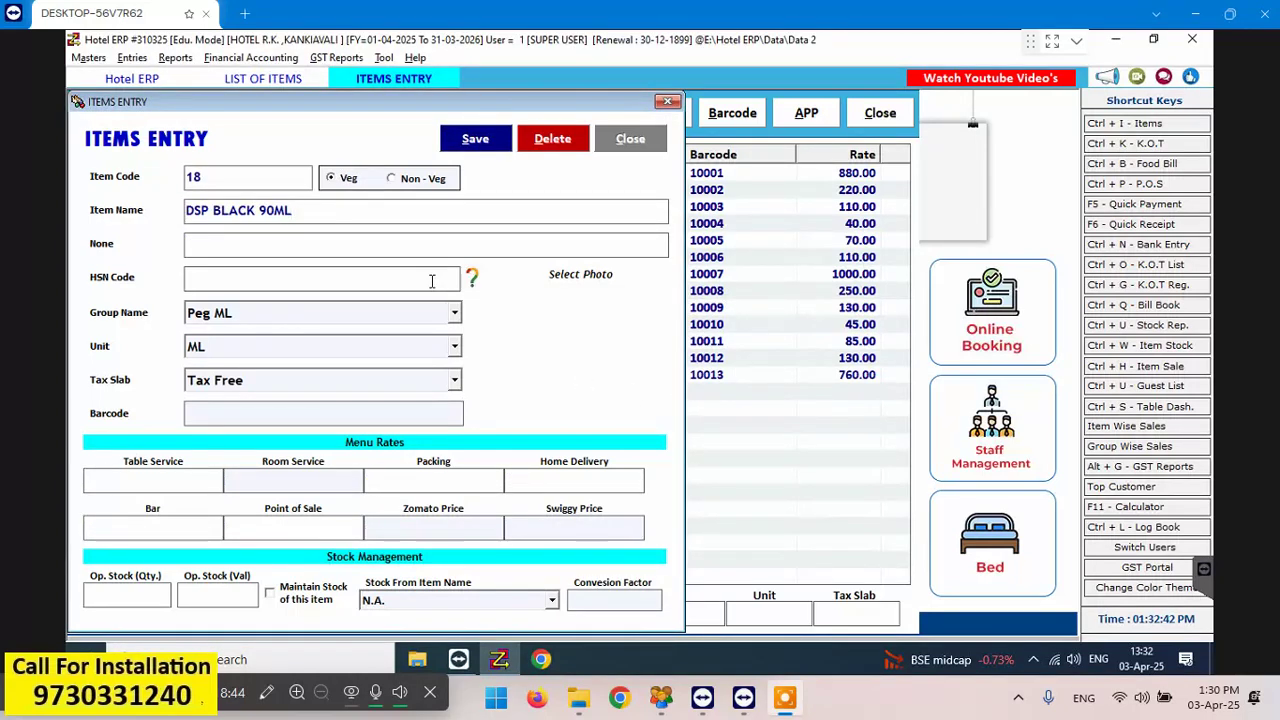
key("Return")
key("Return")
key("Return")
key("Return")
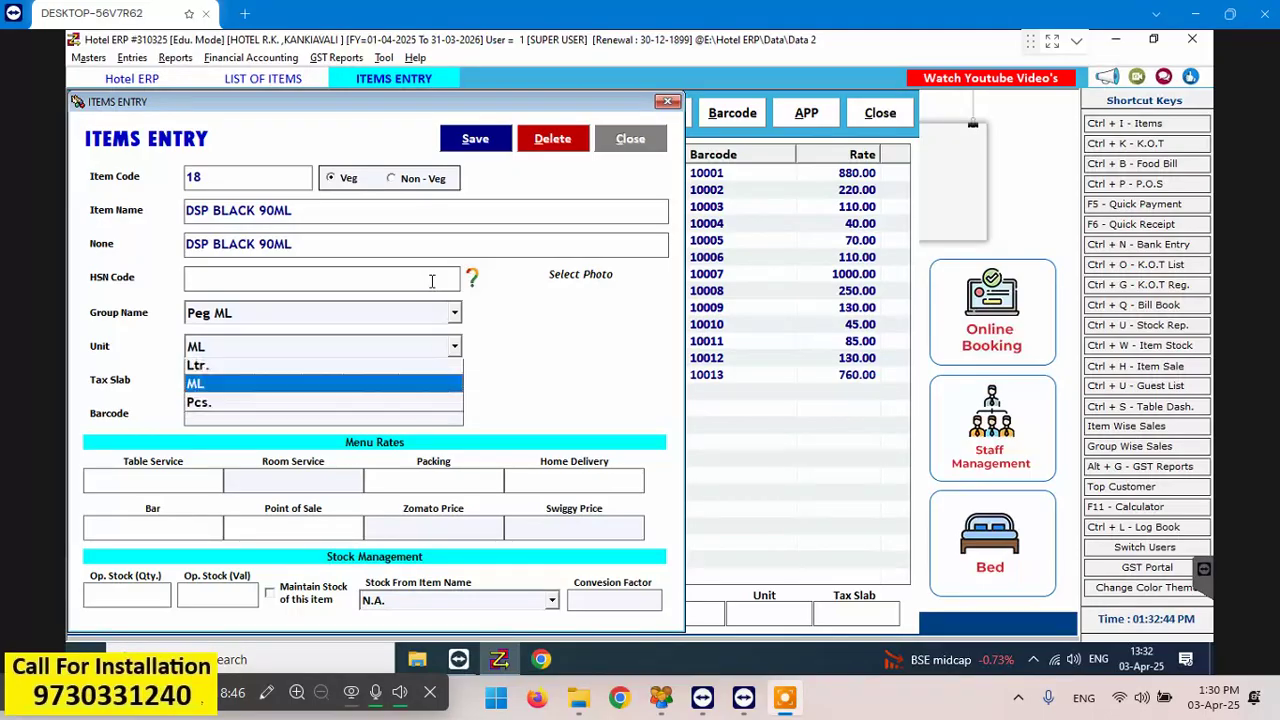
key("Return")
key("Return")
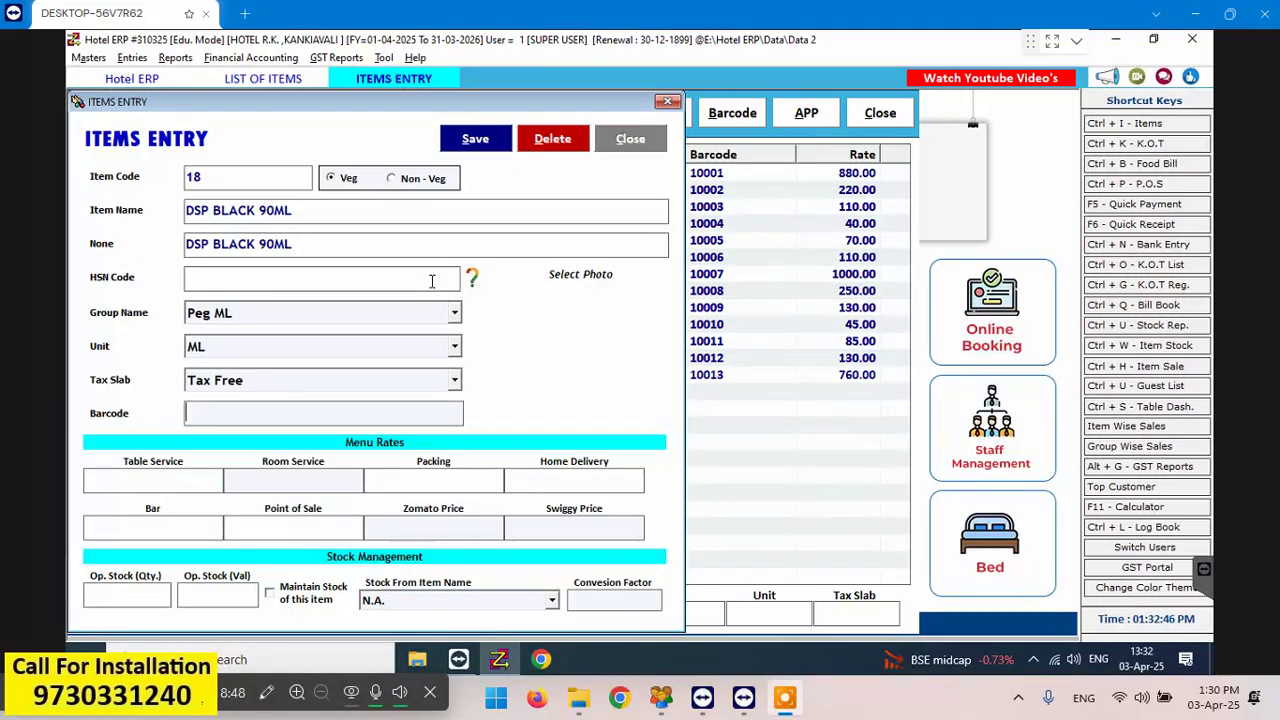
key("Return")
Set all DSP BLACK 90ML menu rates to 100, save it with conversion factor 90, and return to the items list
type("100")
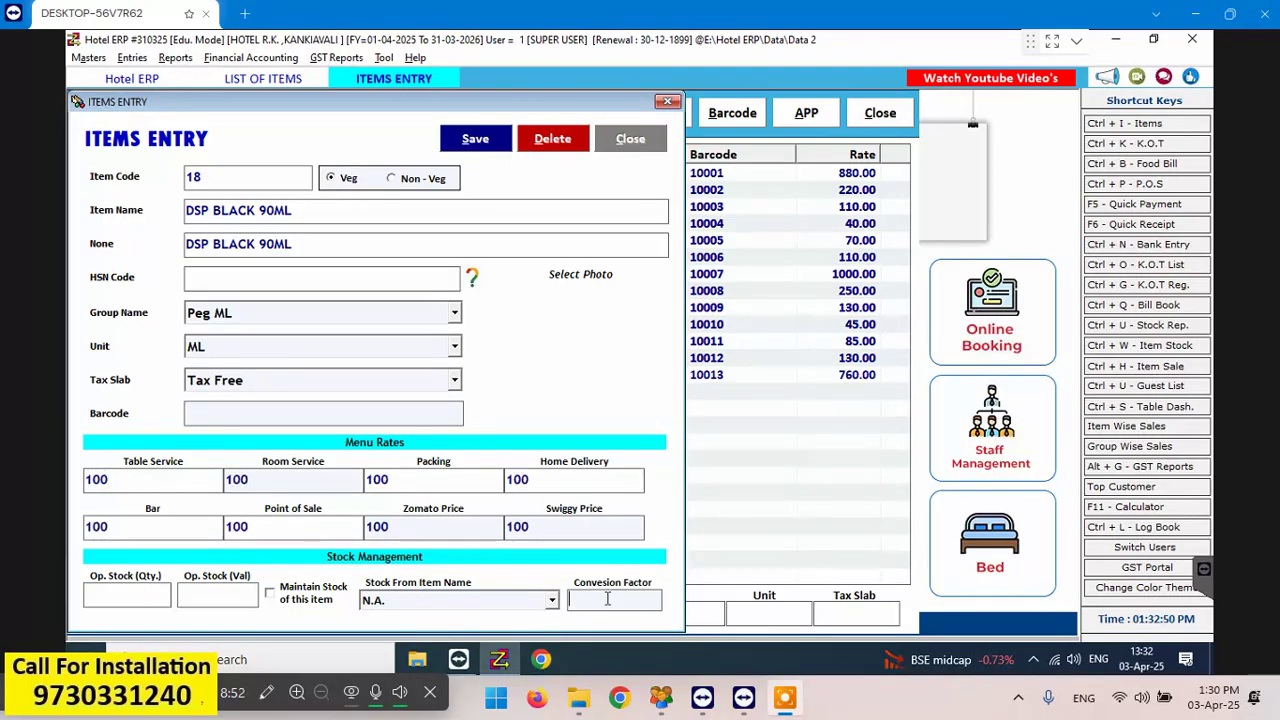
type("90")
key("Return")
left_click(692, 399)
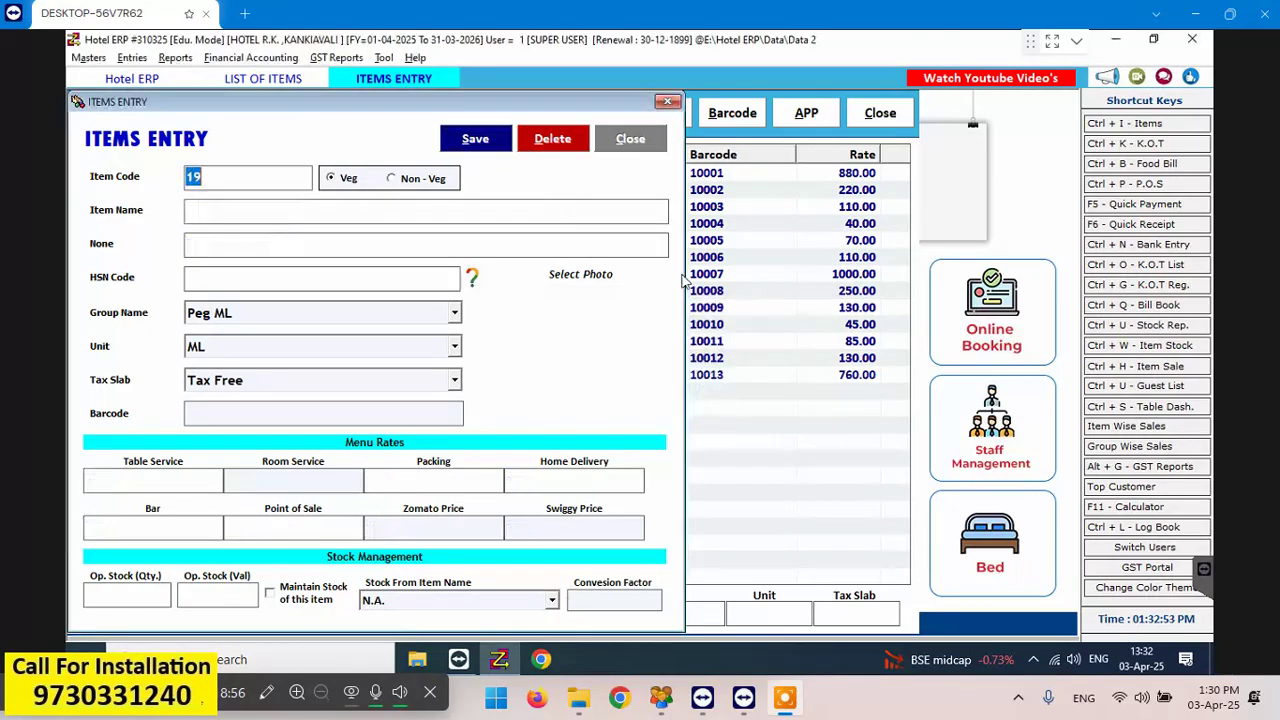
left_click(630, 139)
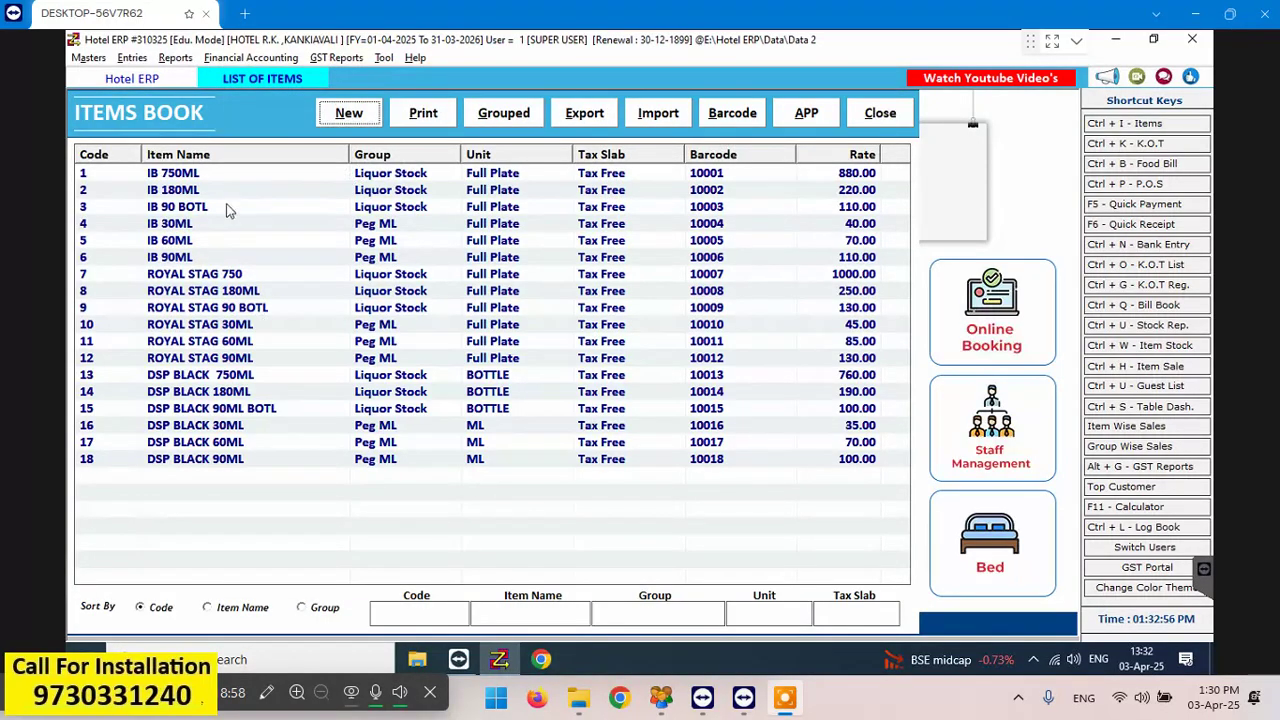
Change the unit of the existing IB 30ML item to ML and update it
double_click(208, 226)
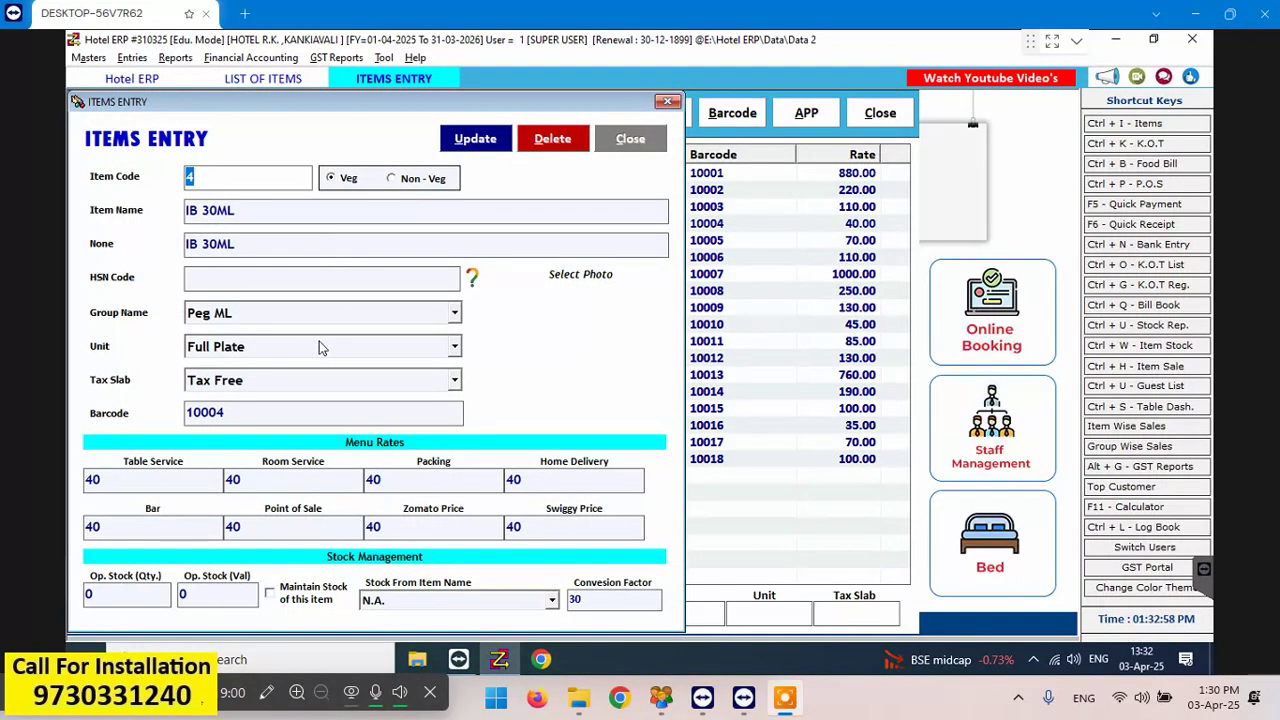
left_click(296, 356)
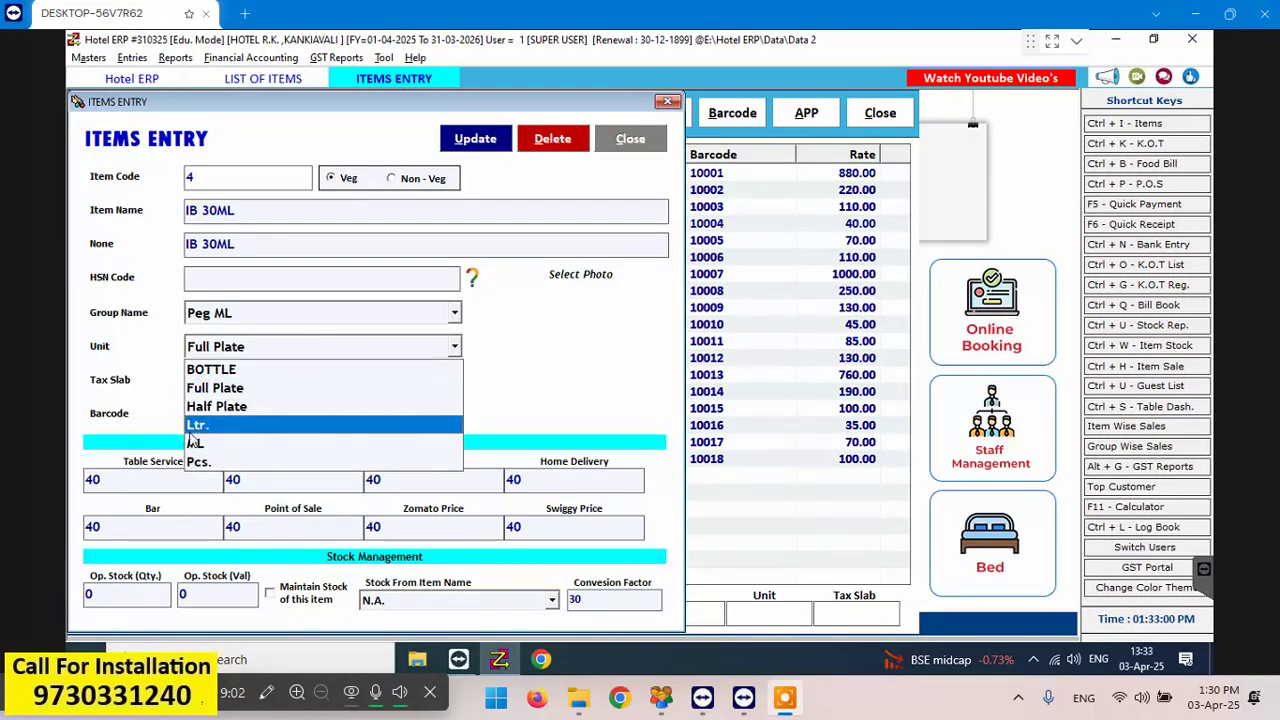
left_click(235, 443)
left_click(476, 140)
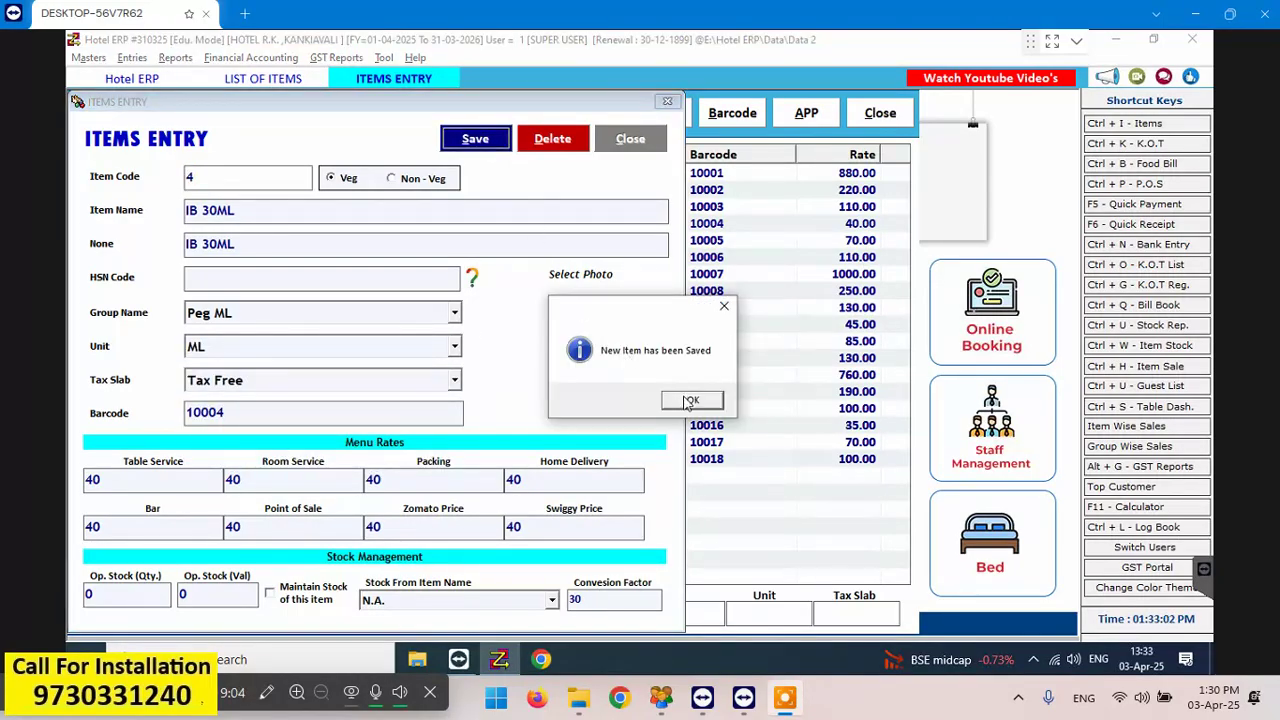
left_click(692, 400)
left_click(632, 148)
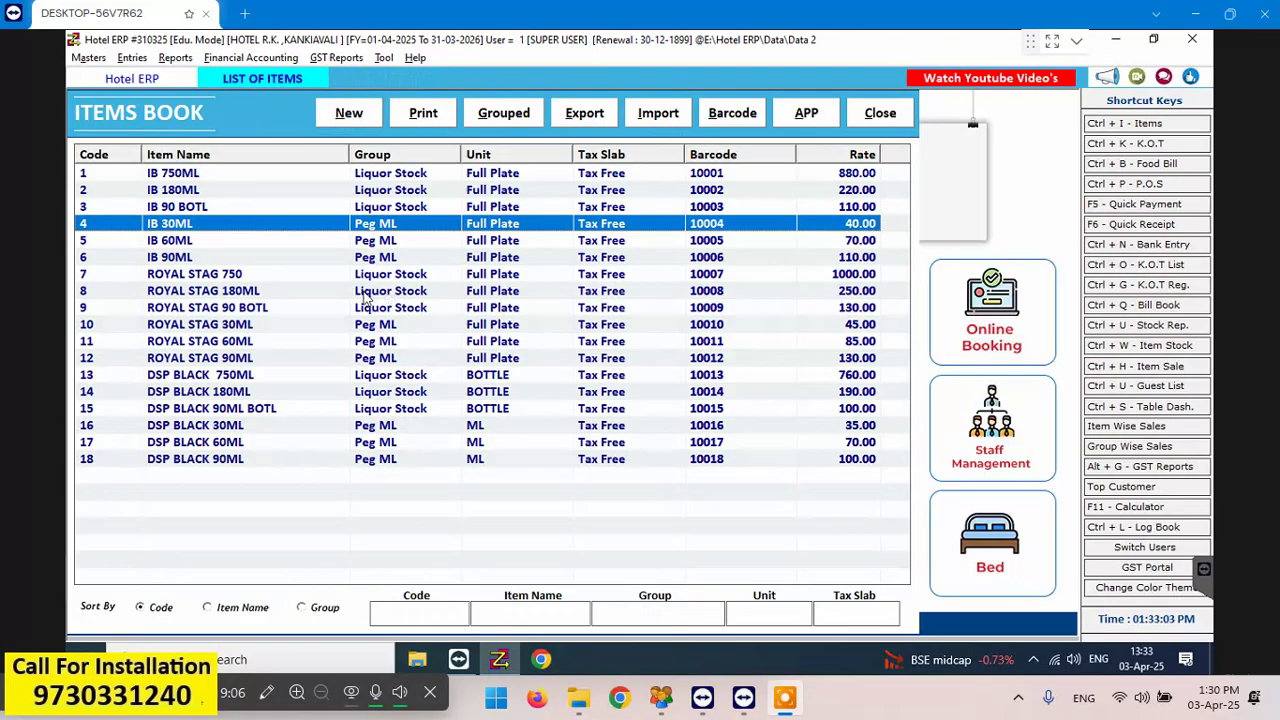
Change the unit of the IB 60ML item to ML, update it and return to the items list
double_click(201, 241)
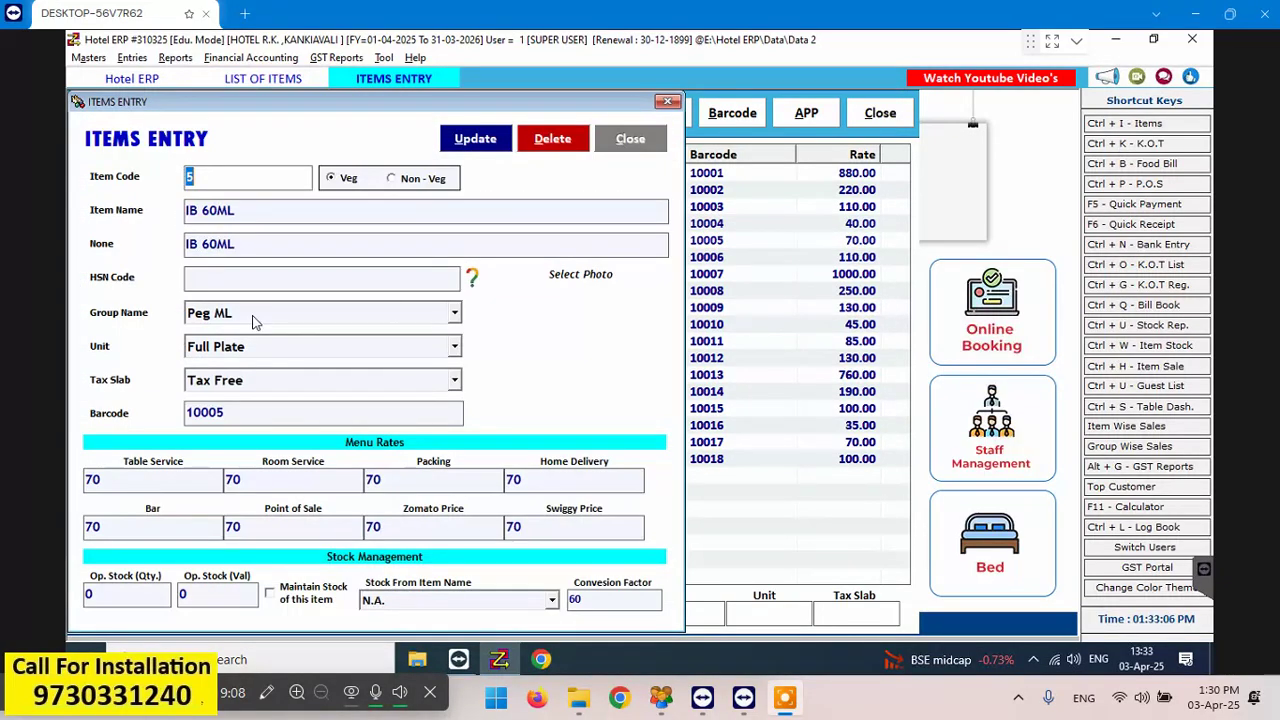
left_click(252, 349)
left_click(268, 428)
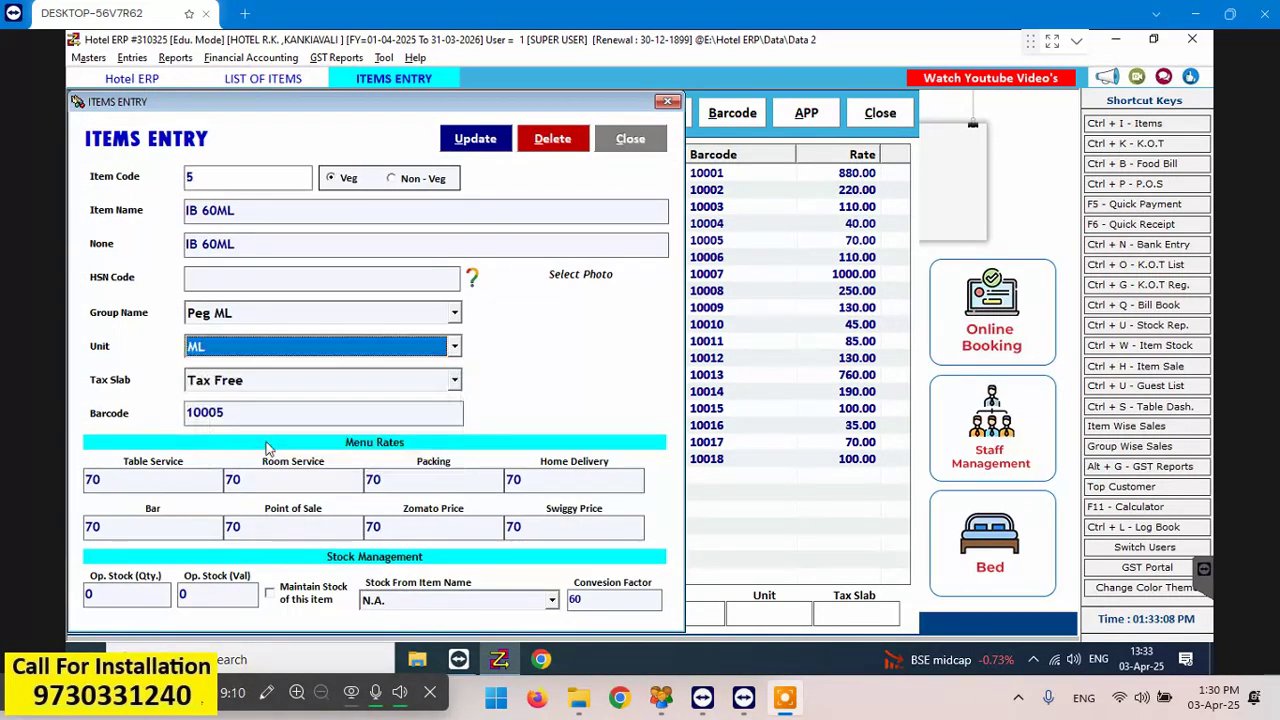
left_click(475, 138)
left_click(690, 399)
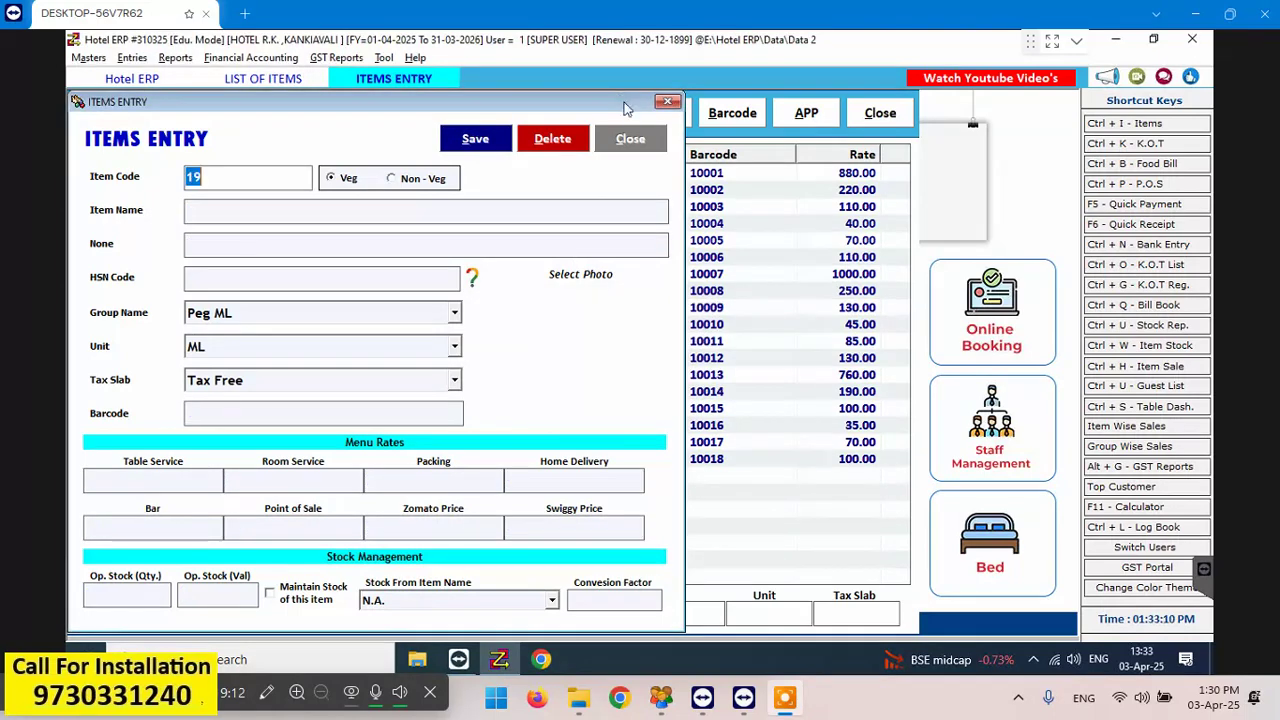
left_click(630, 140)
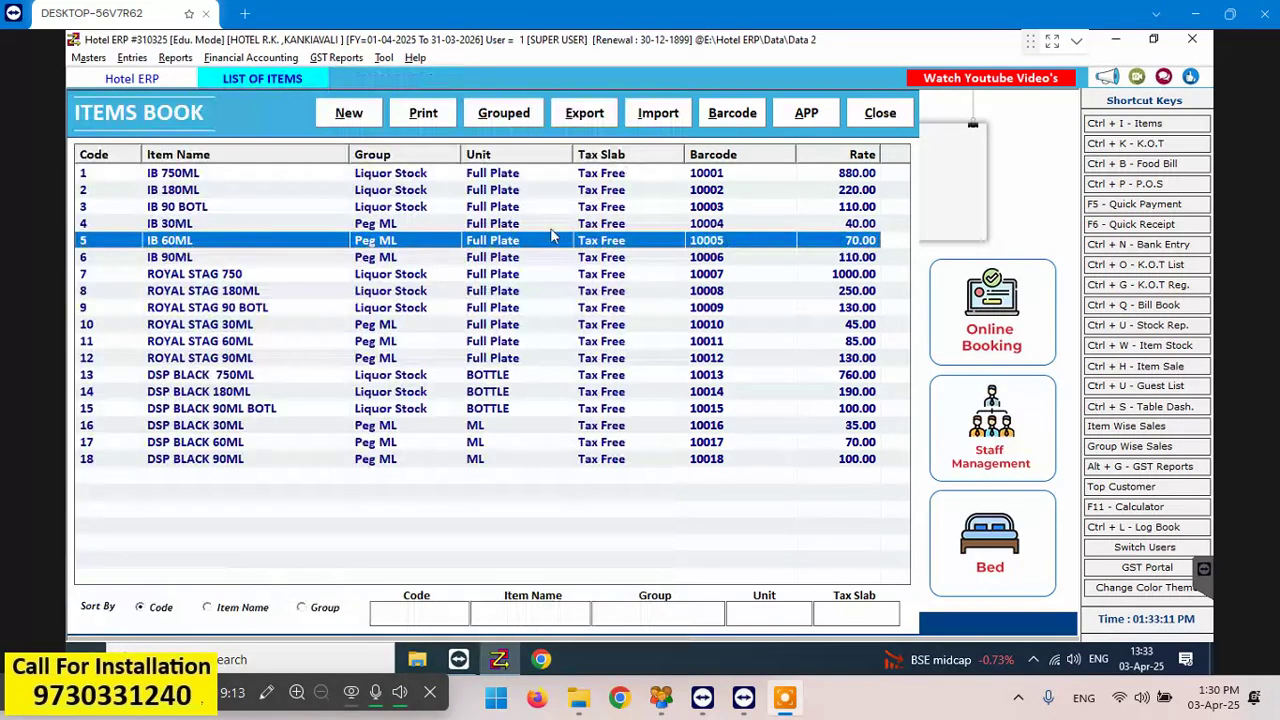
Change the unit of the IB 90ML item to ML, update it and return to the items list
double_click(252, 260)
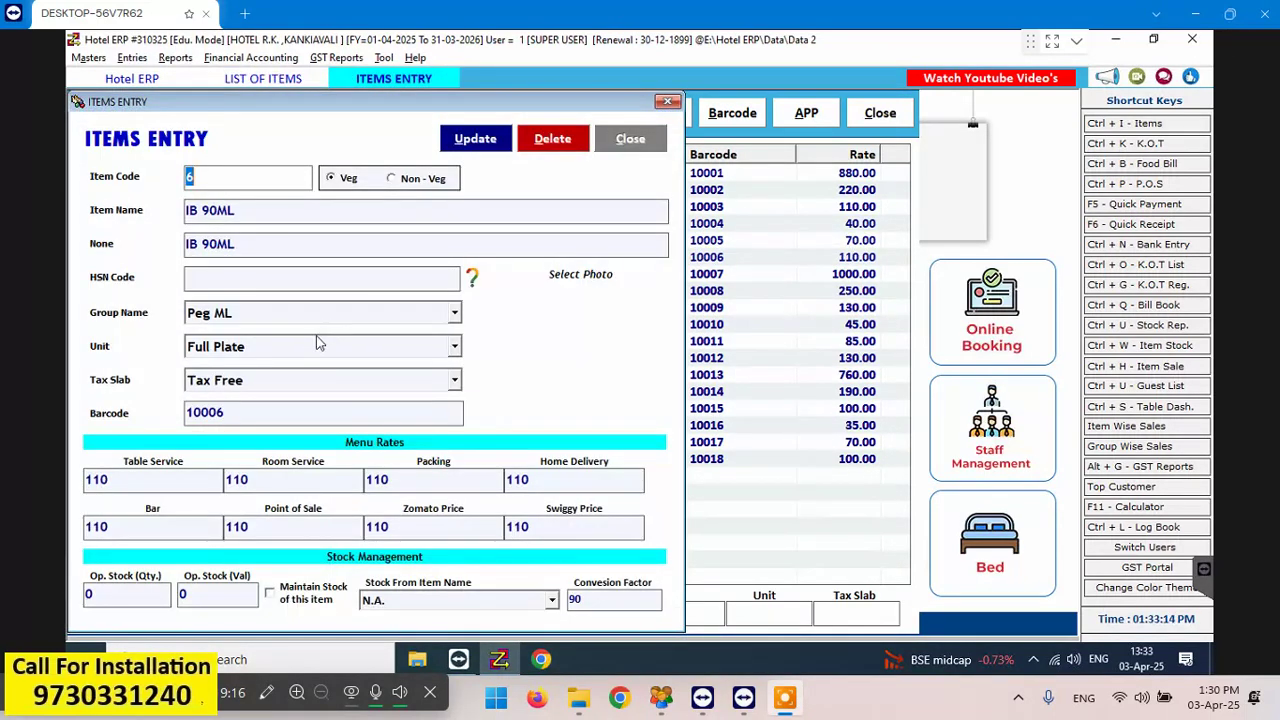
left_click(316, 342)
left_click(268, 453)
left_click(495, 140)
left_click(684, 402)
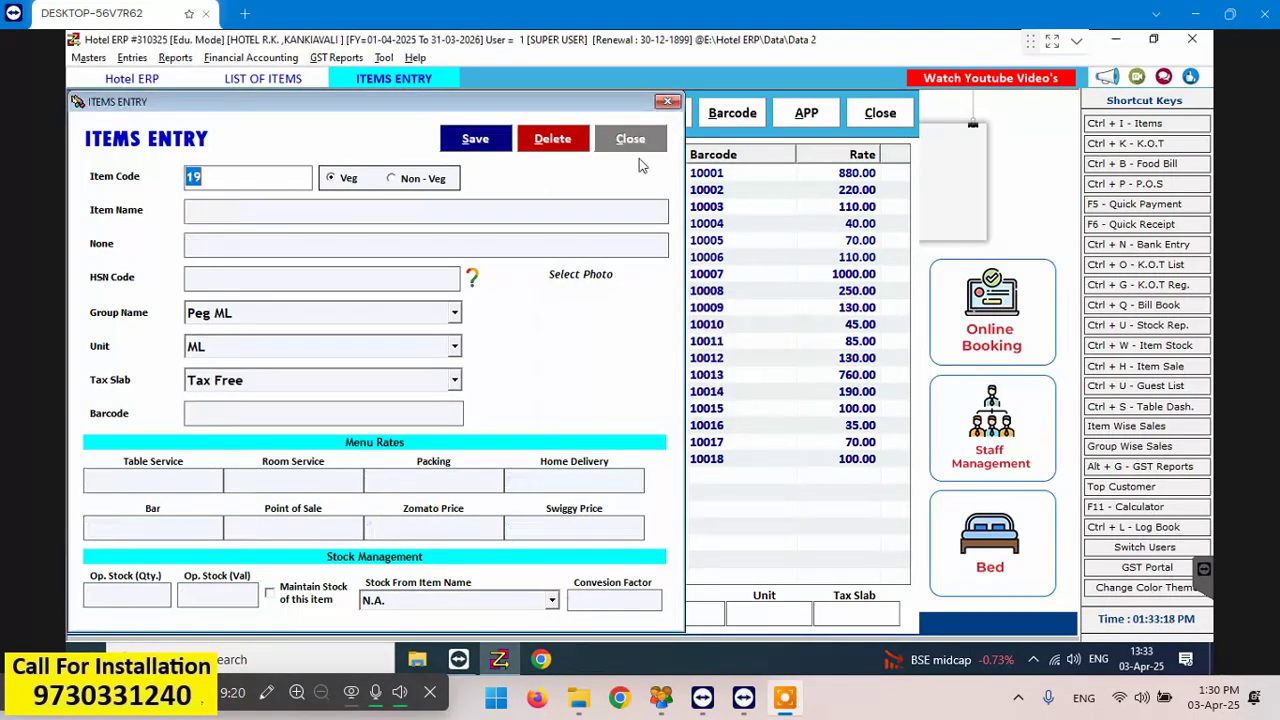
left_click(627, 140)
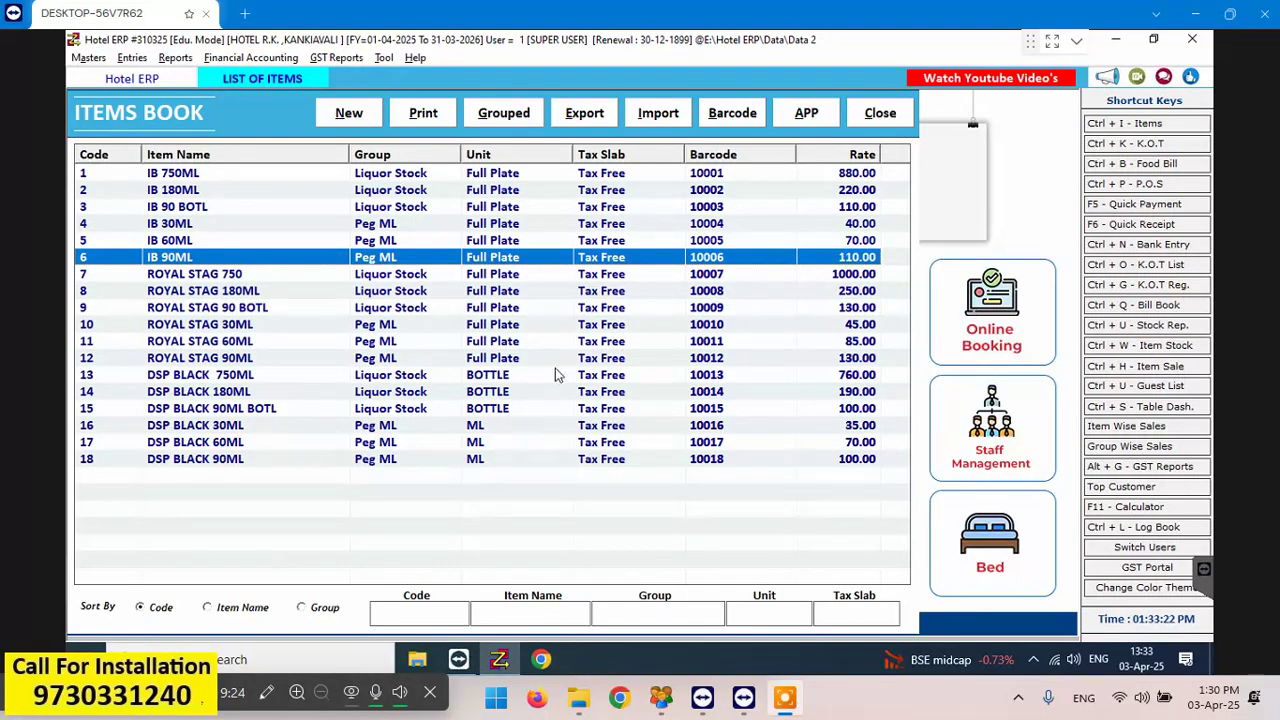
Change the unit of ROYAL STAG 750 to BOTTLE, keeping Tax Free, then update it and return to the items list
double_click(492, 278)
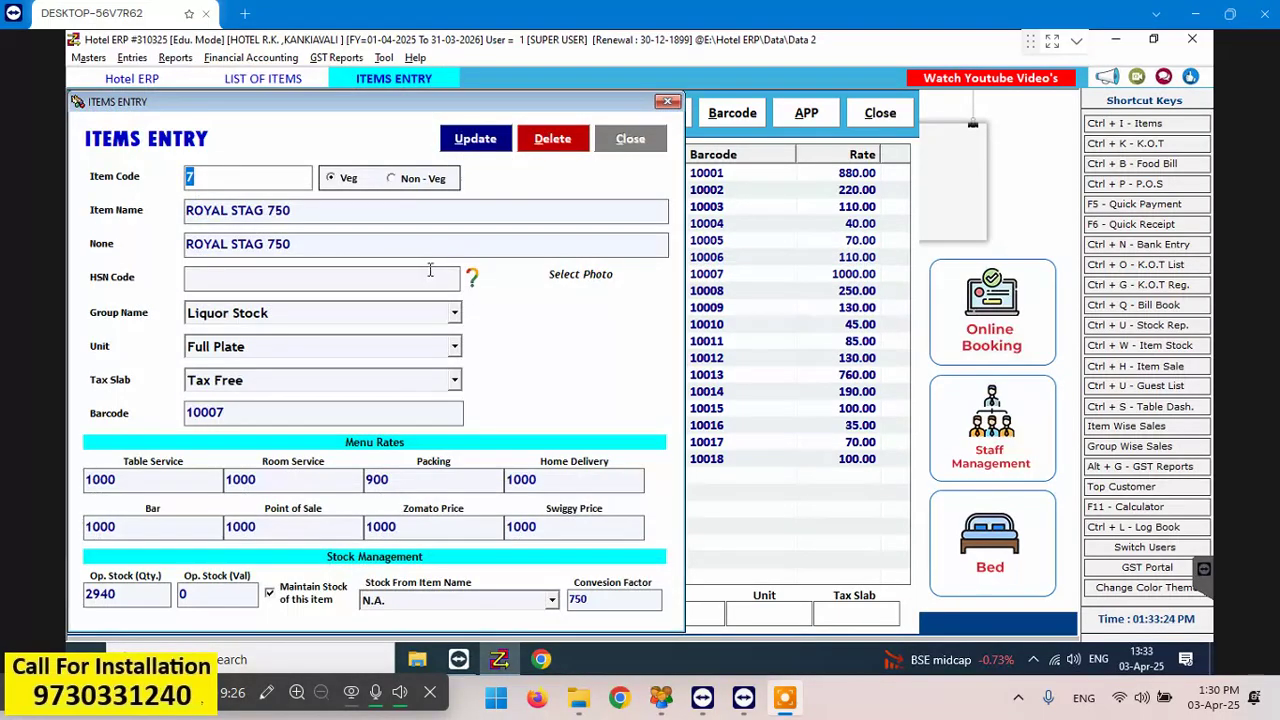
left_click(316, 357)
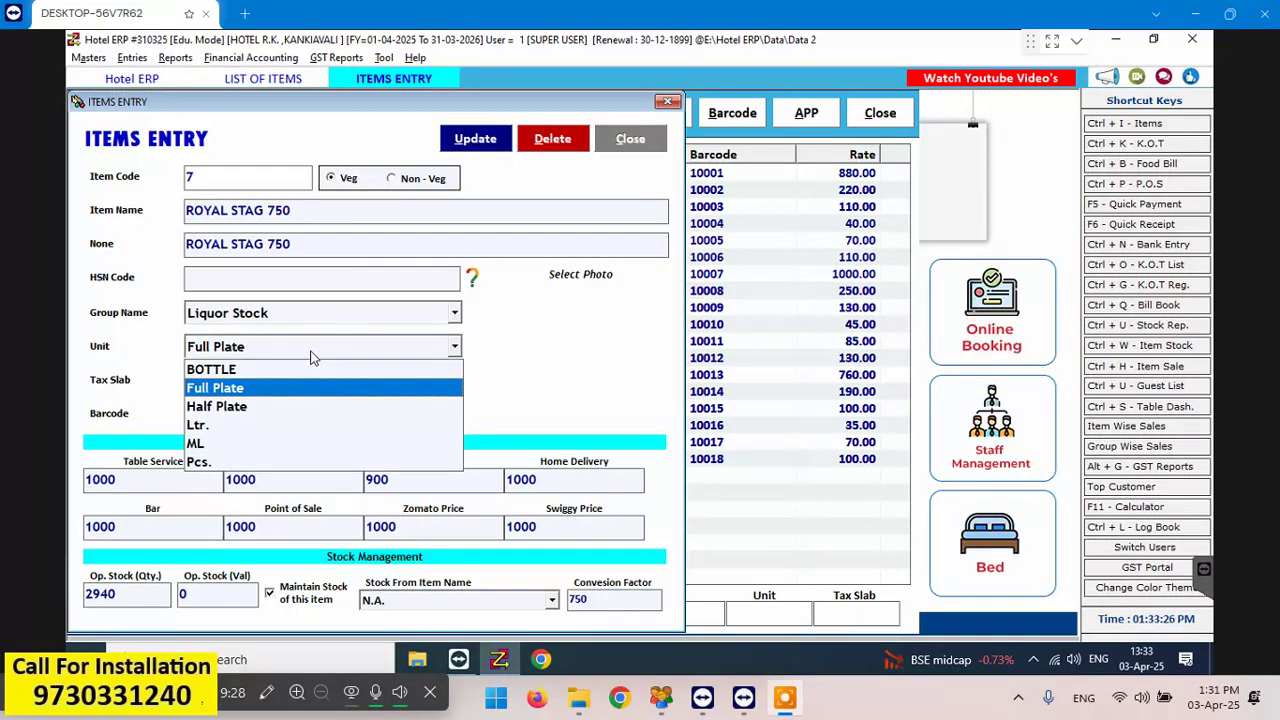
key("Up")
key("Return")
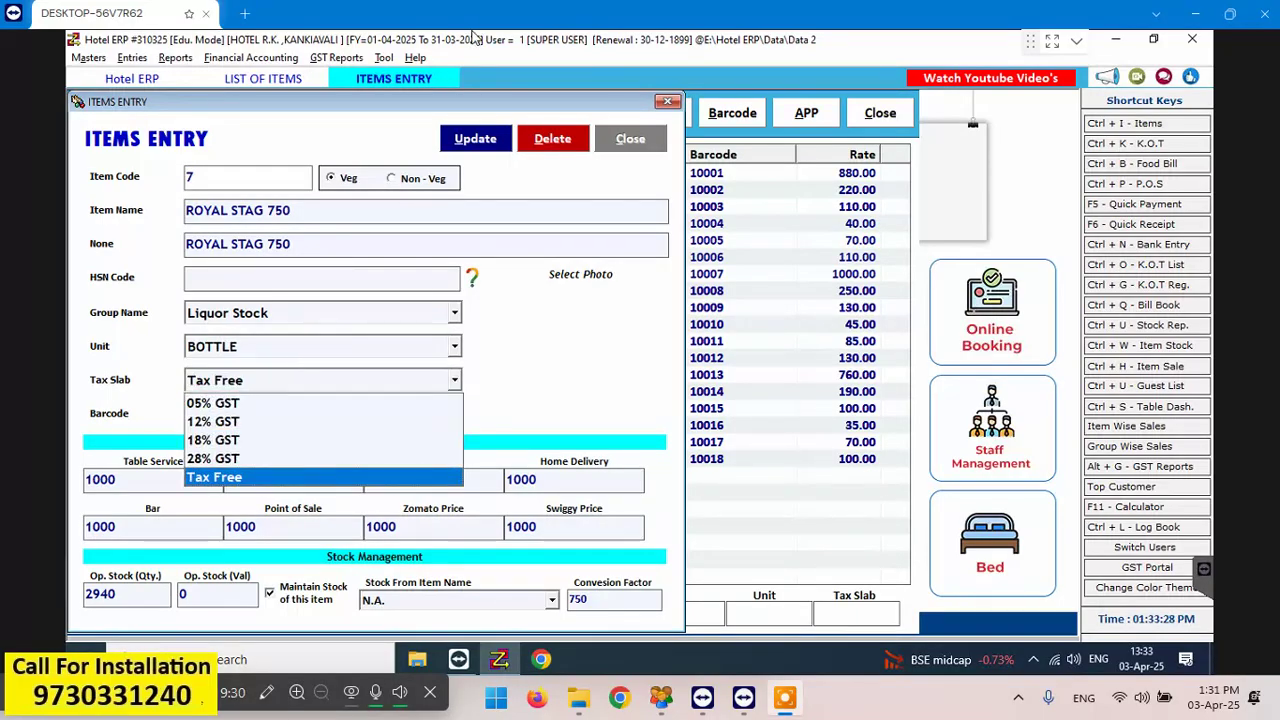
key("Return")
left_click(475, 138)
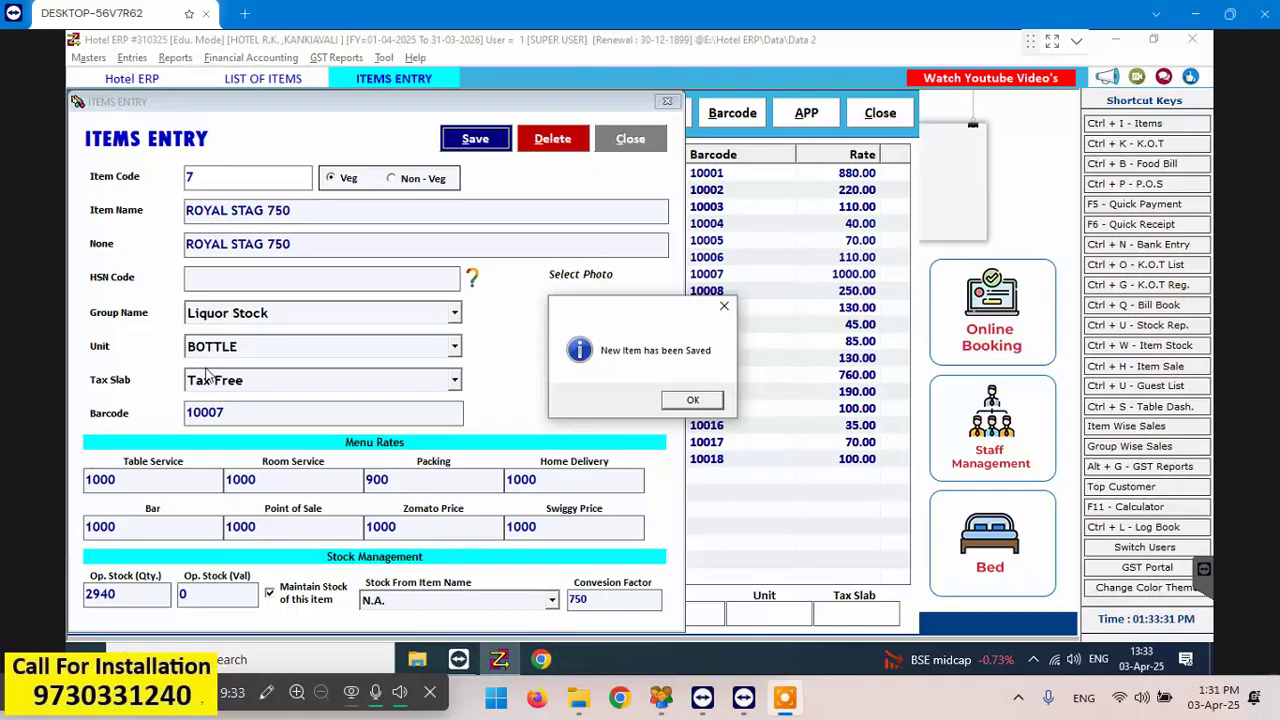
left_click(692, 400)
left_click(638, 144)
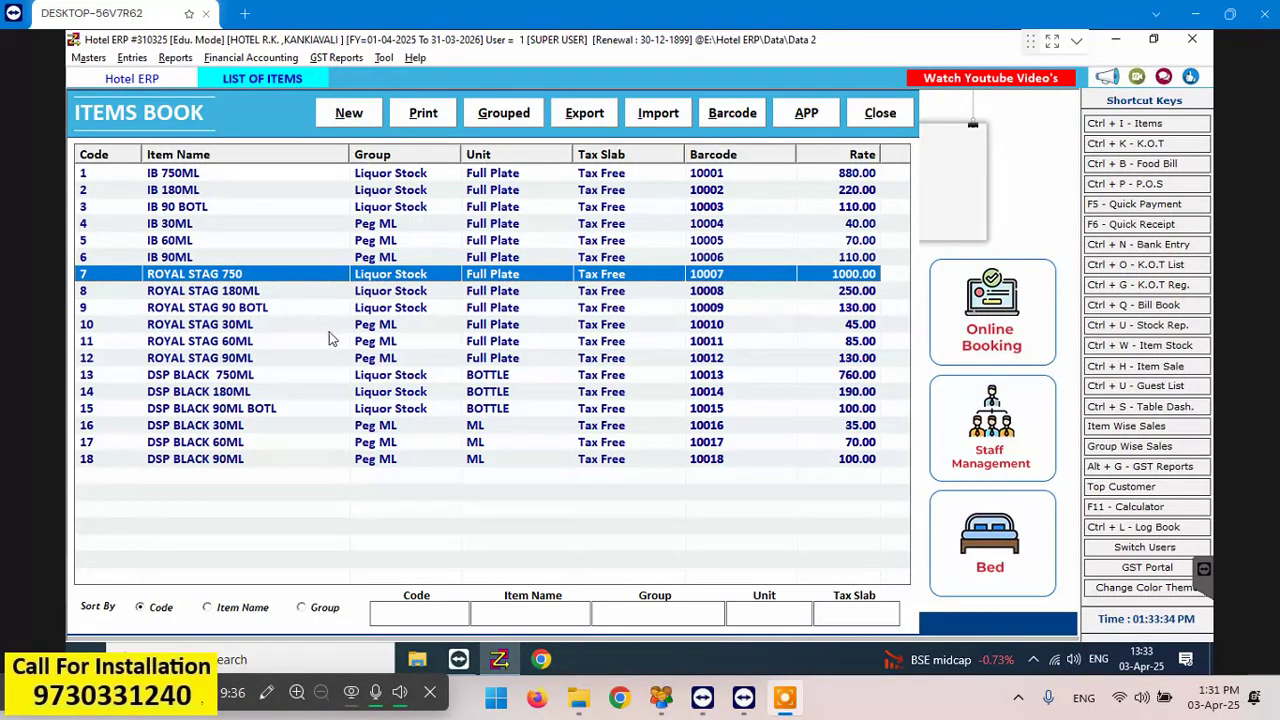
Change the unit of ROYAL STAG 180ML to BOTTLE, update it and return to the items list
double_click(512, 292)
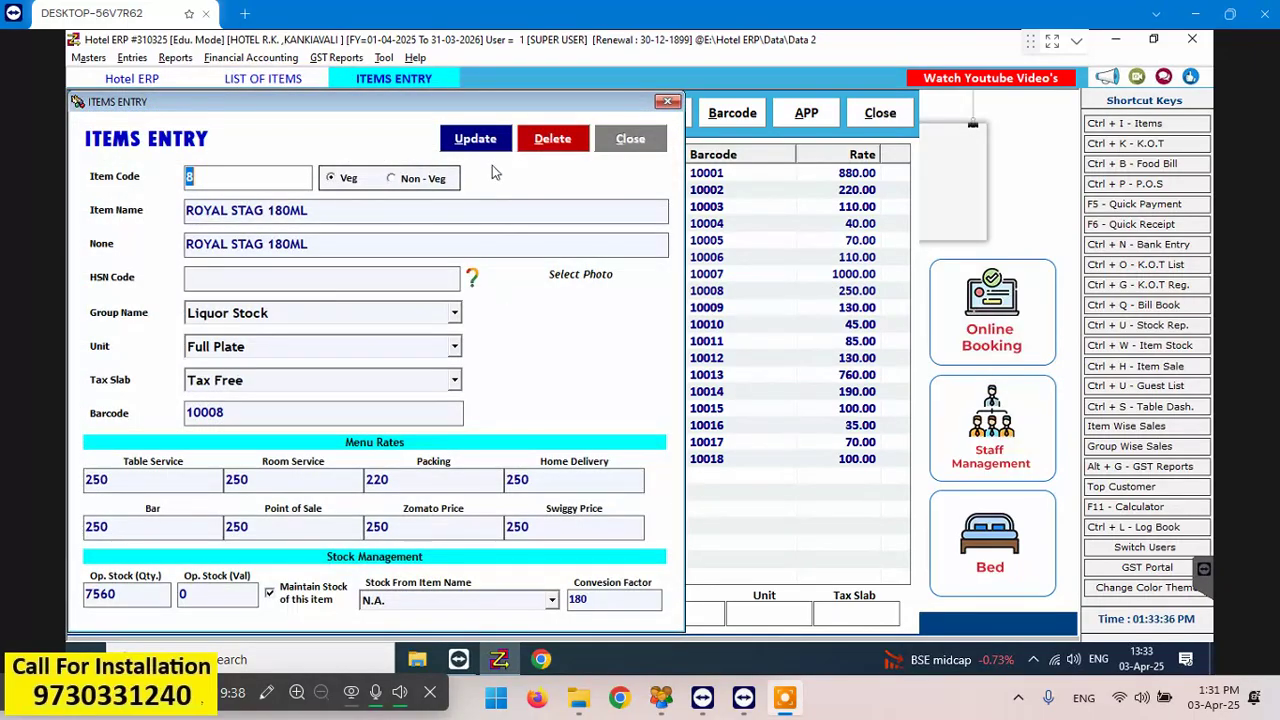
left_click(287, 346)
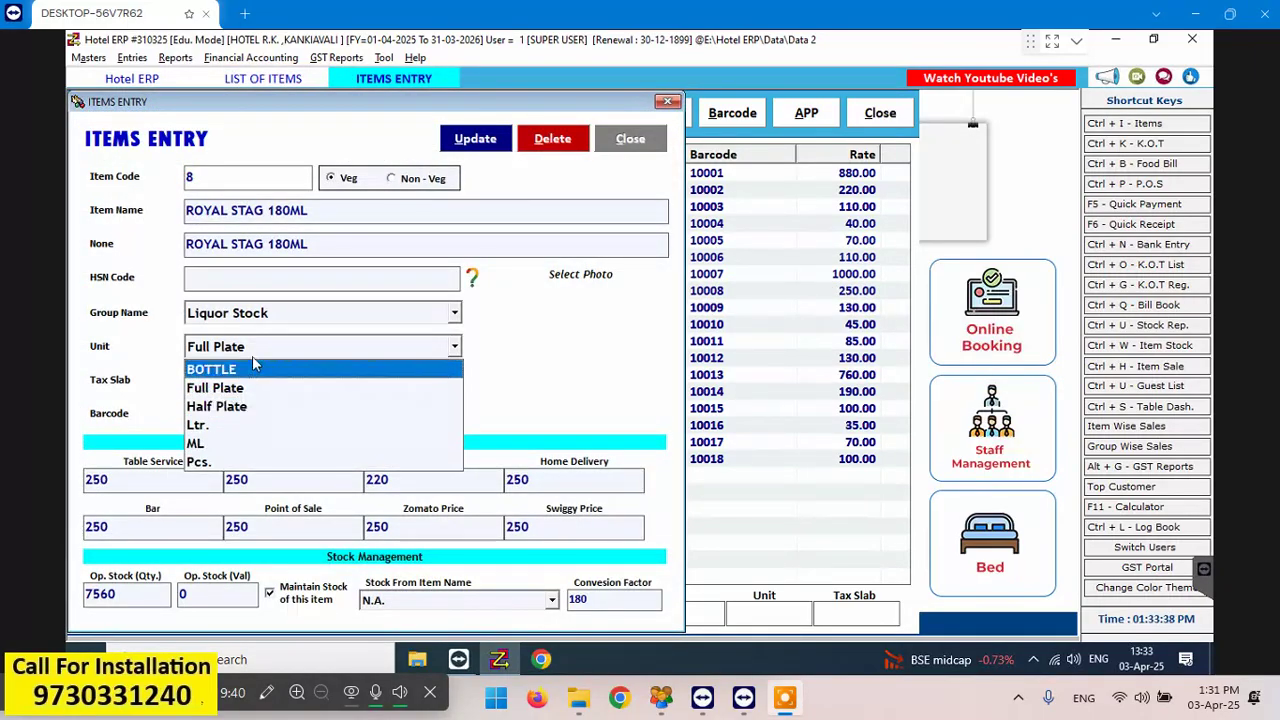
left_click(254, 352)
scroll(314, 363, "up", 1)
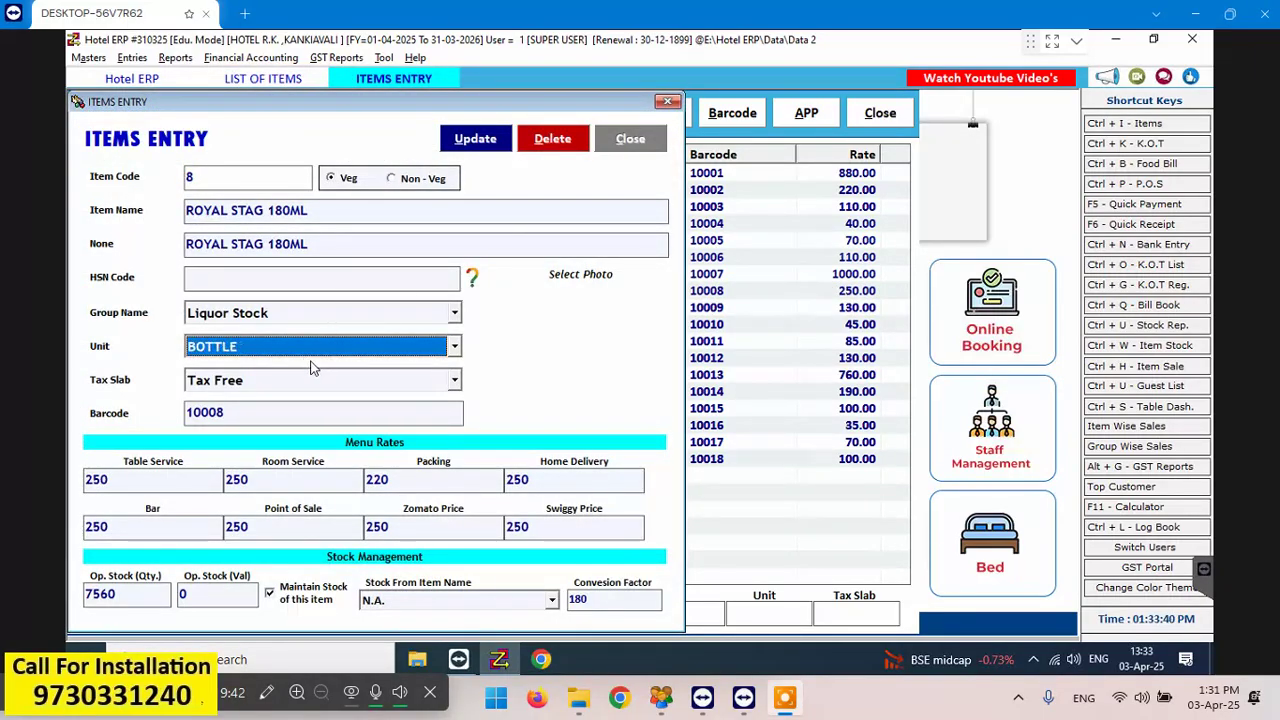
left_click(473, 142)
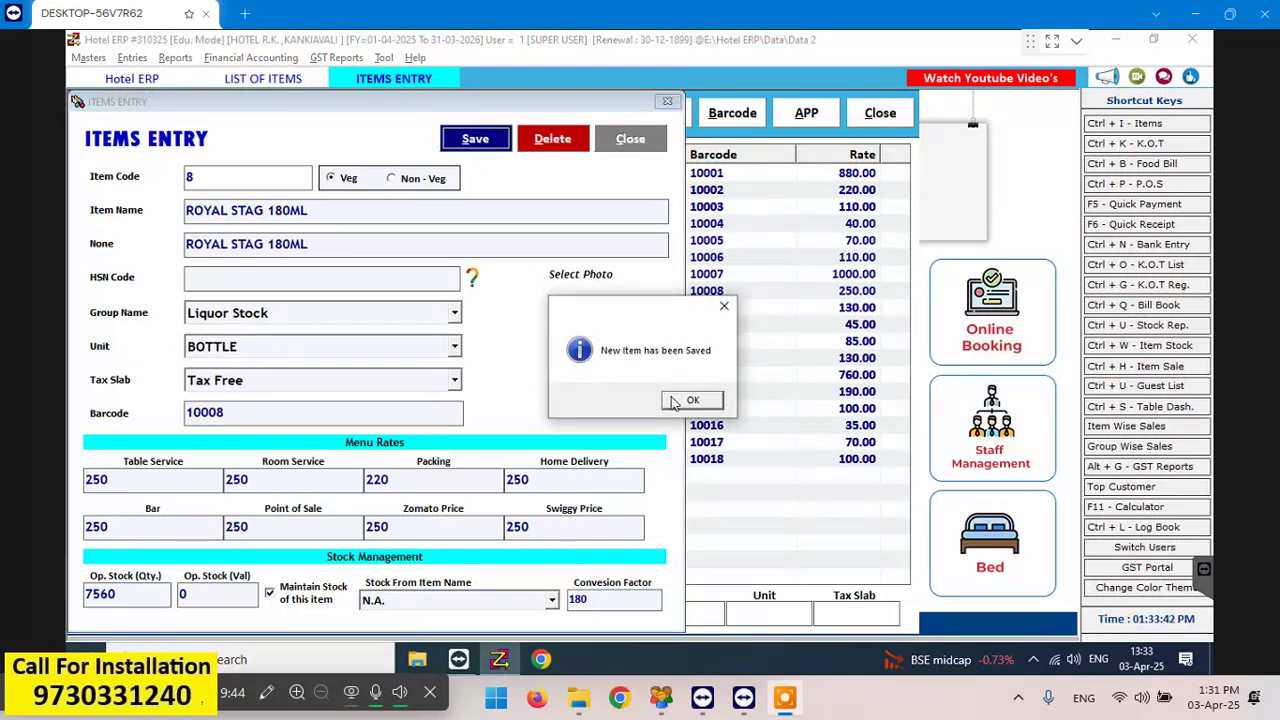
left_click(672, 400)
left_click(632, 141)
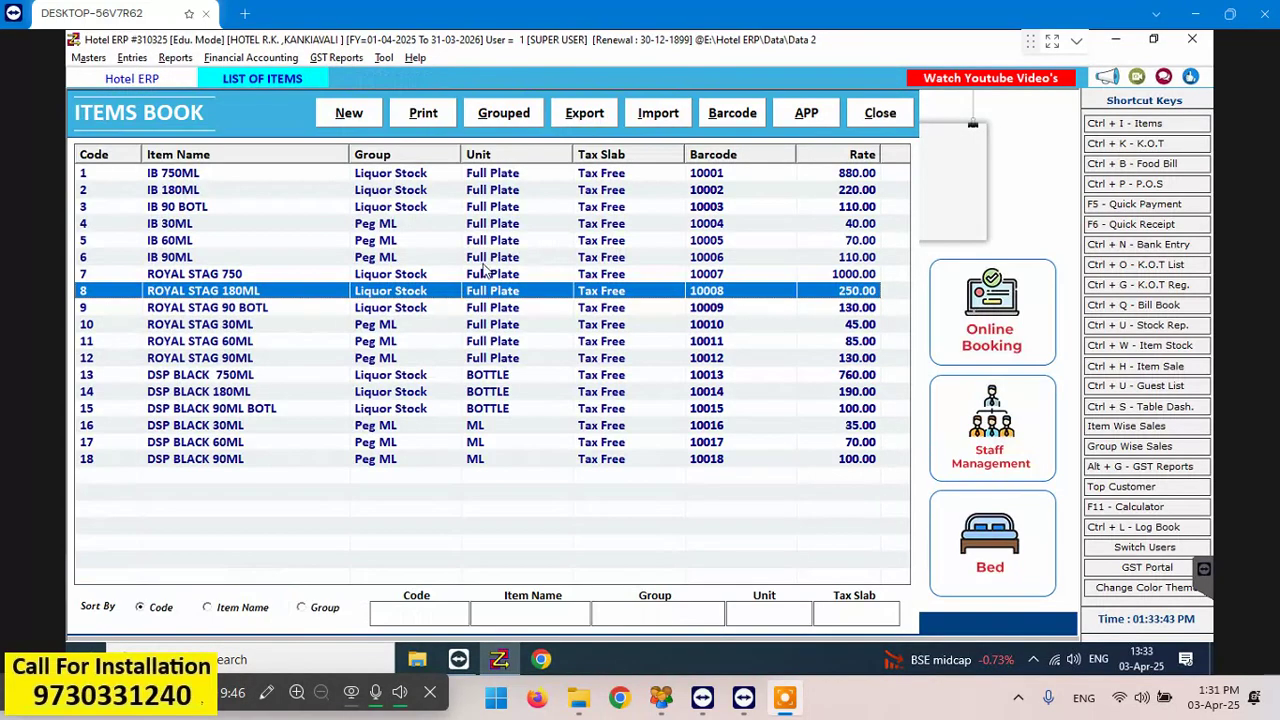
Change the unit of ROYAL STAG 90 BOTL to BOTTLE, keeping the Liquor Stock group, then update it and return to the items list
double_click(447, 310)
left_click(308, 318)
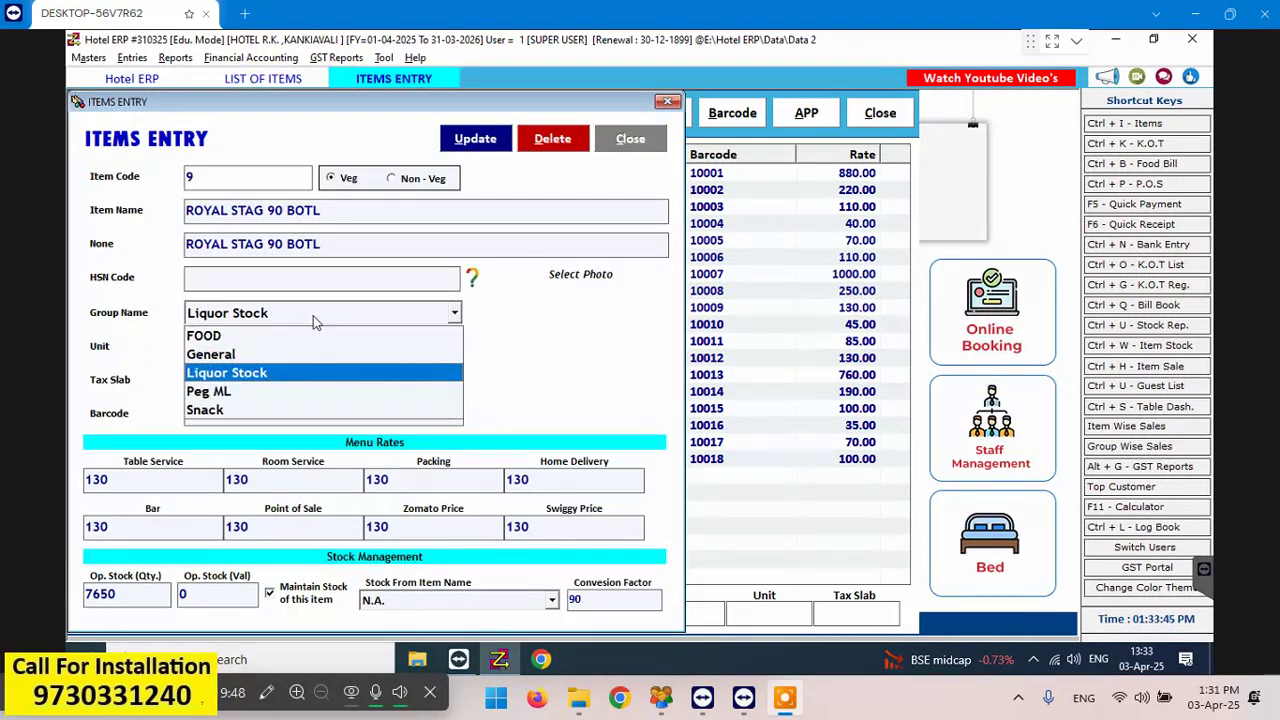
left_click(287, 373)
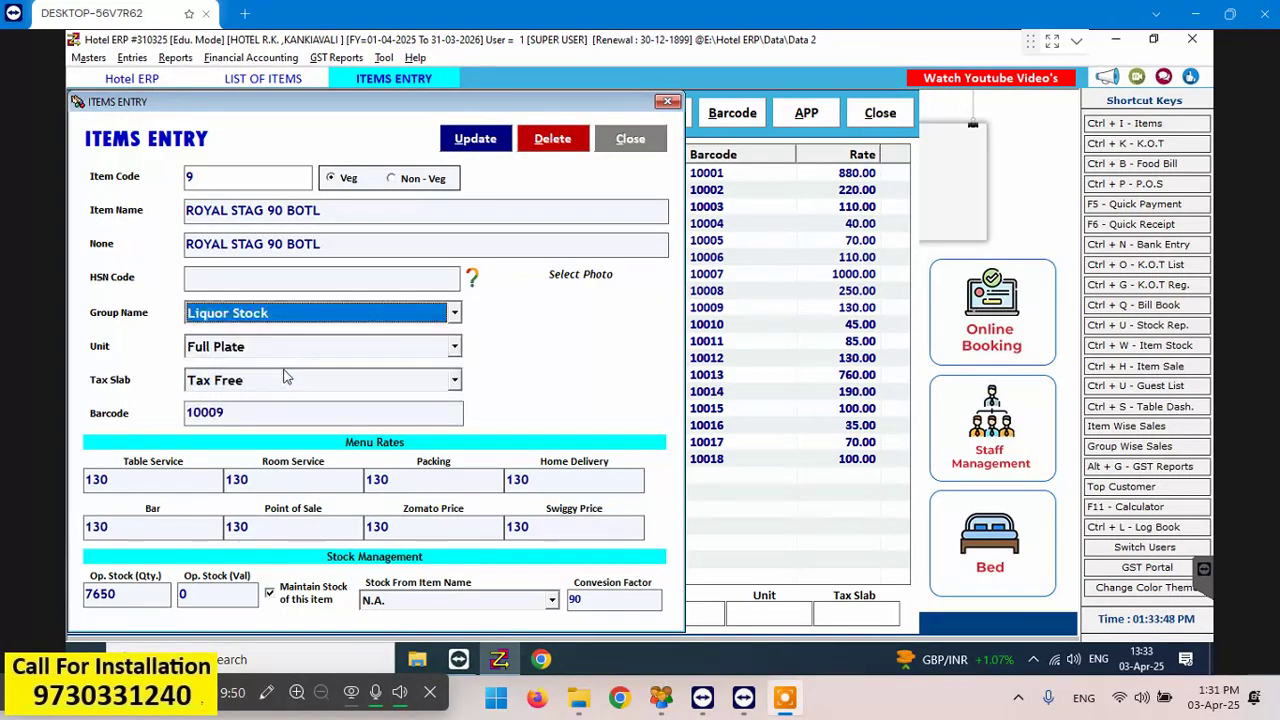
left_click(289, 350)
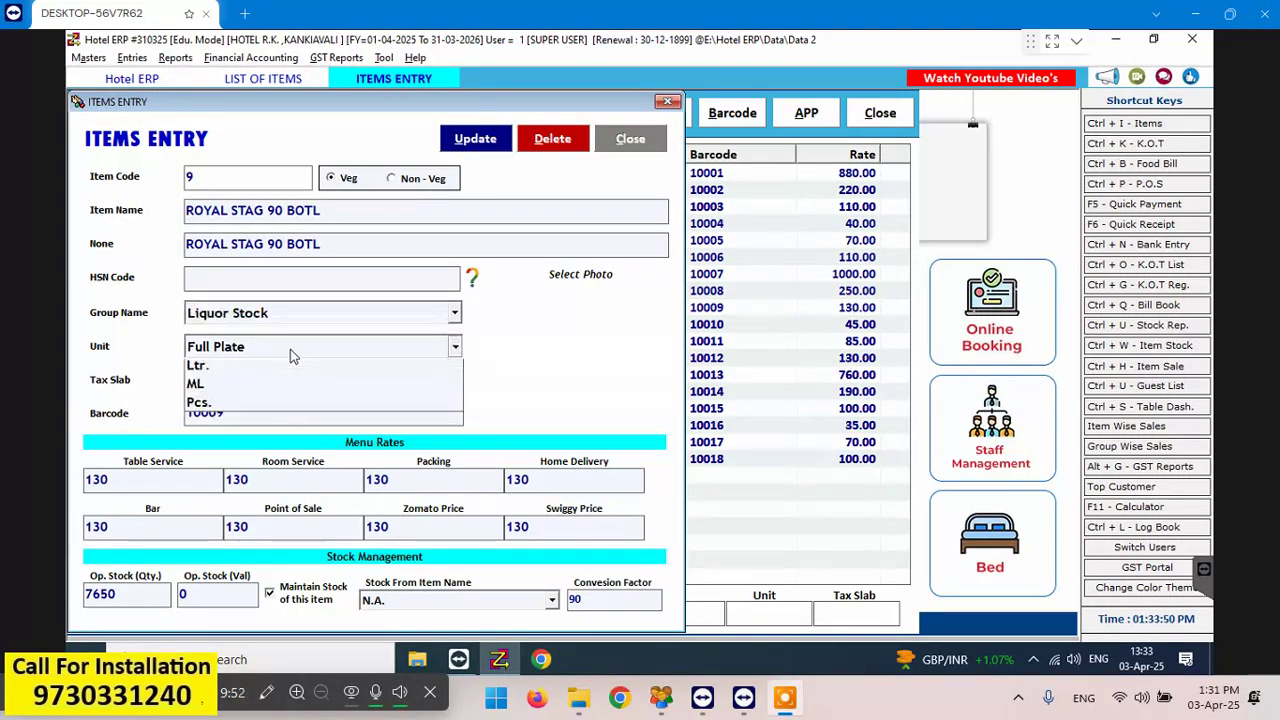
left_click(290, 384)
key("Up")
left_click(475, 138)
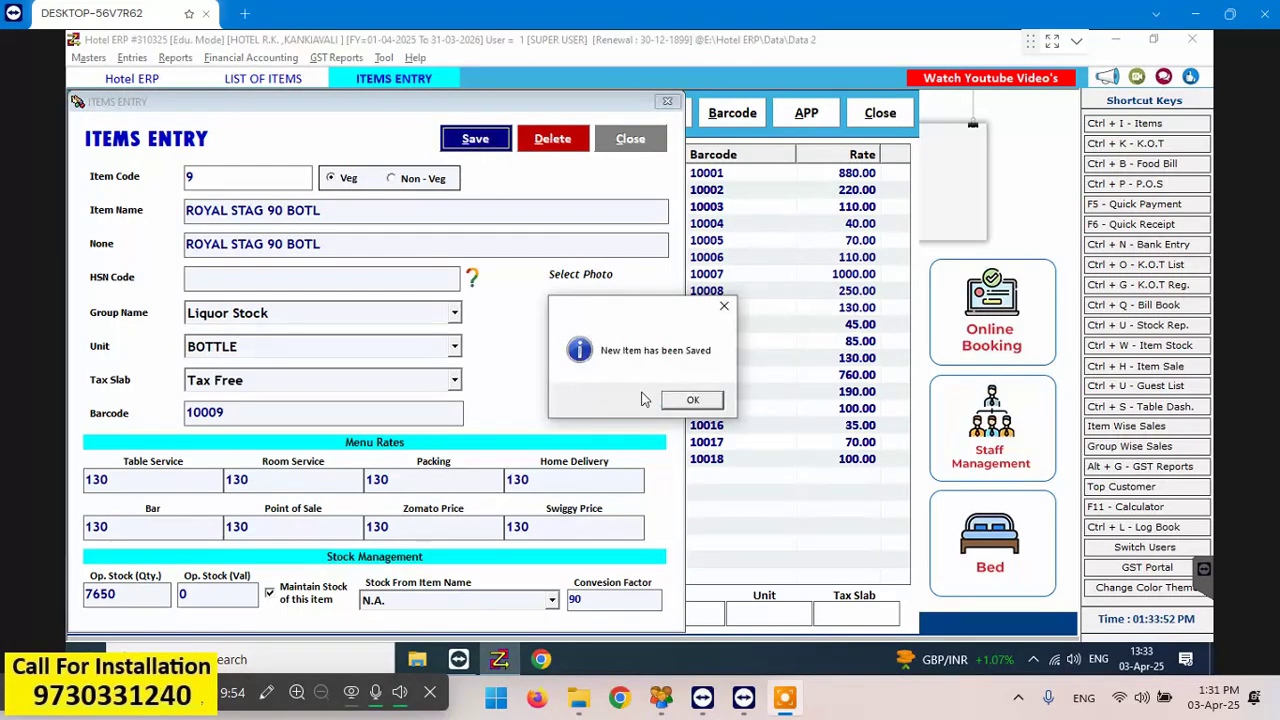
left_click(668, 404)
left_click(630, 140)
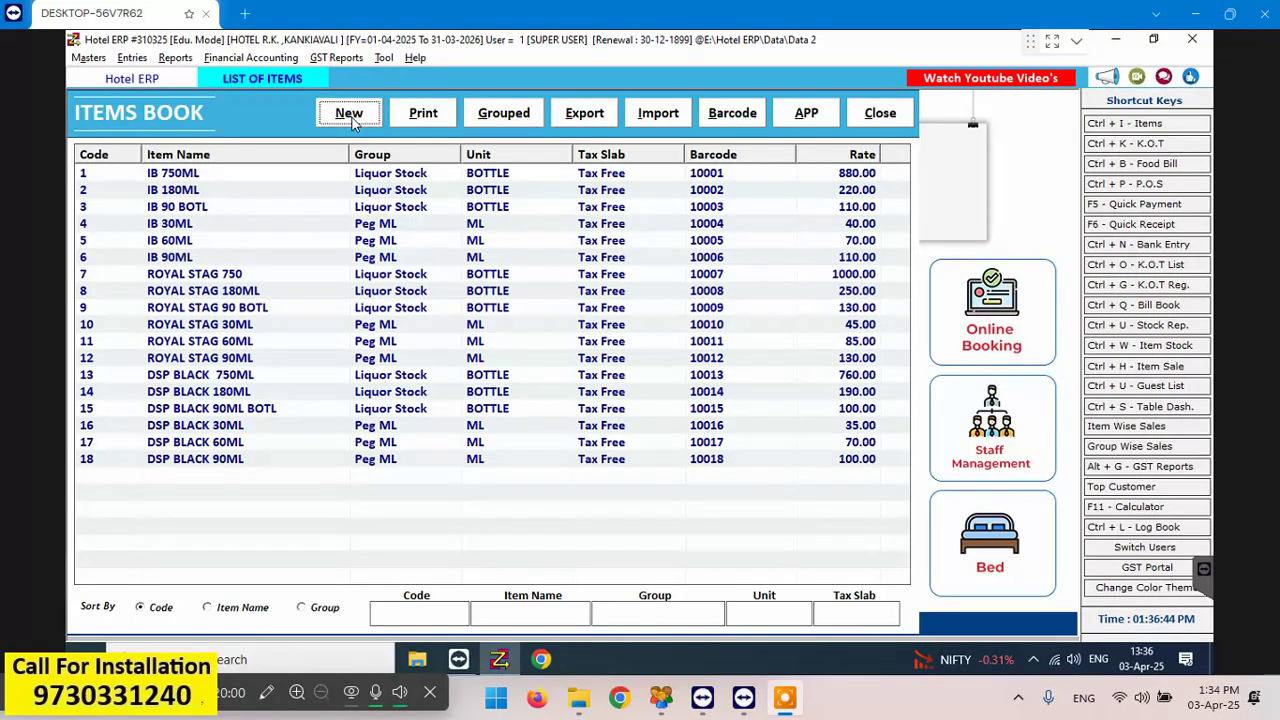
Start a new item and name it MCD NO1 750ML
left_click(349, 114)
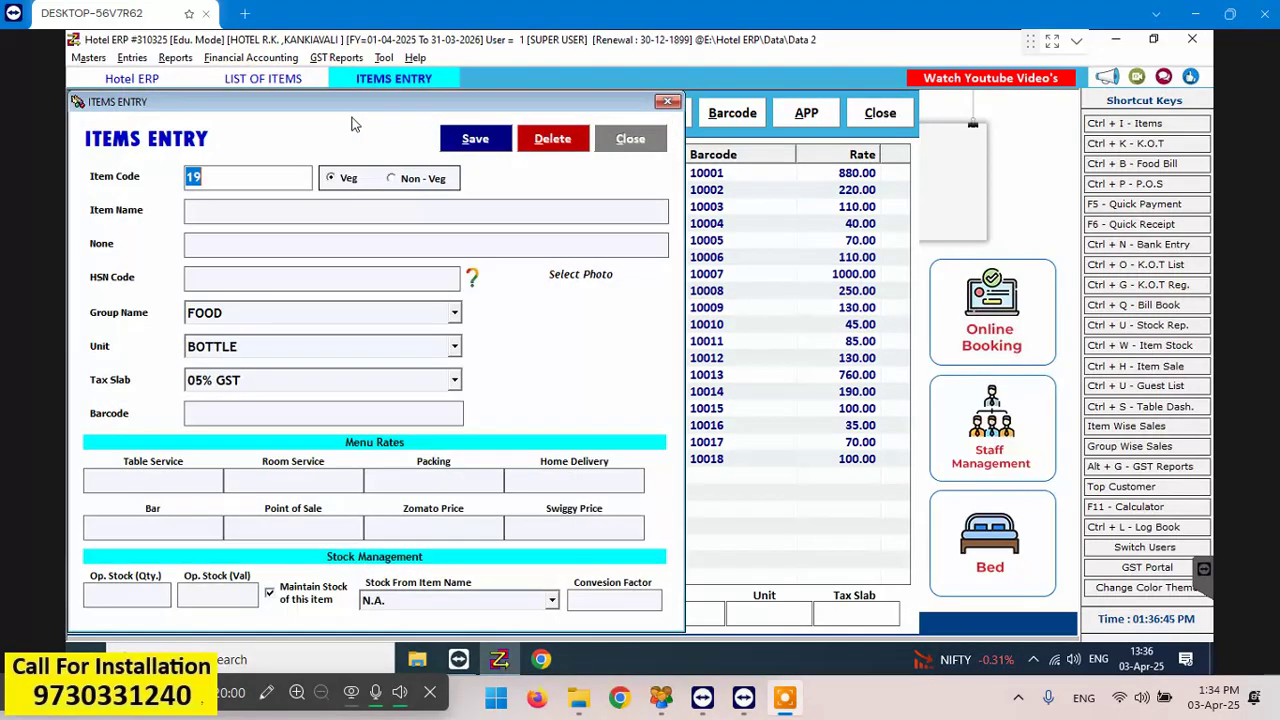
left_click(474, 213)
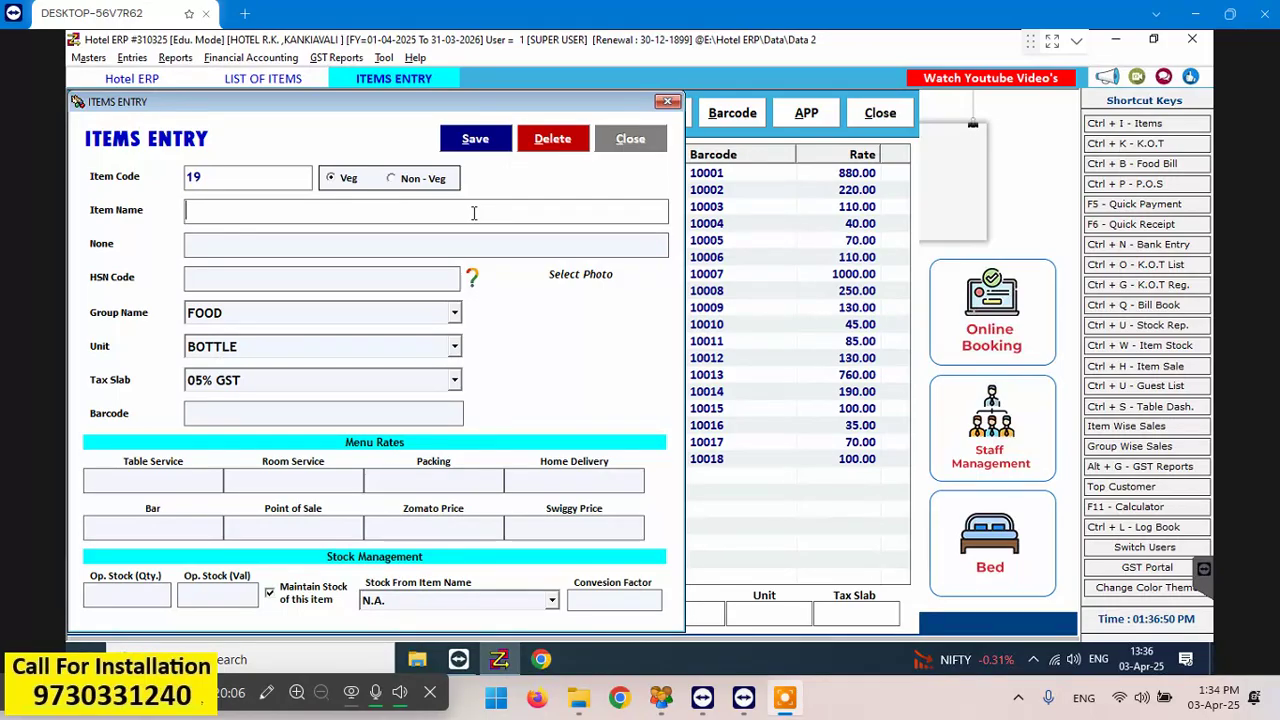
type("NO1")
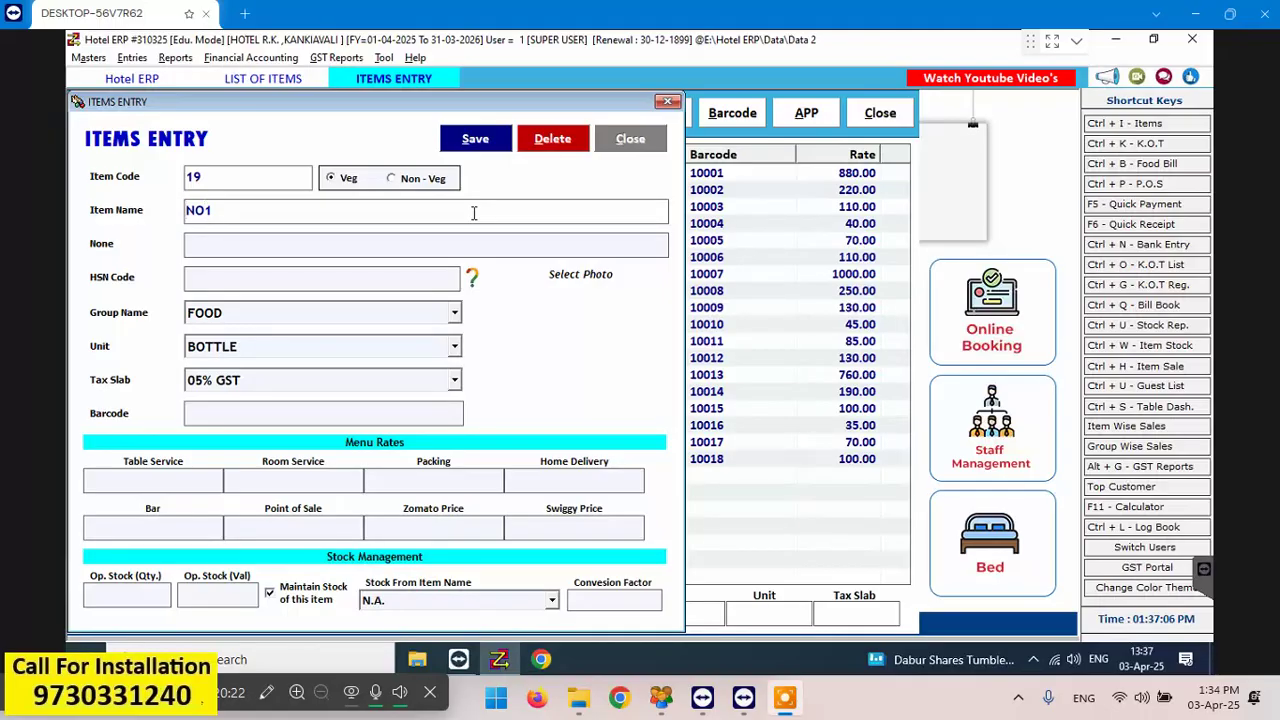
type("C")
key("BackSpace")
type("MC")
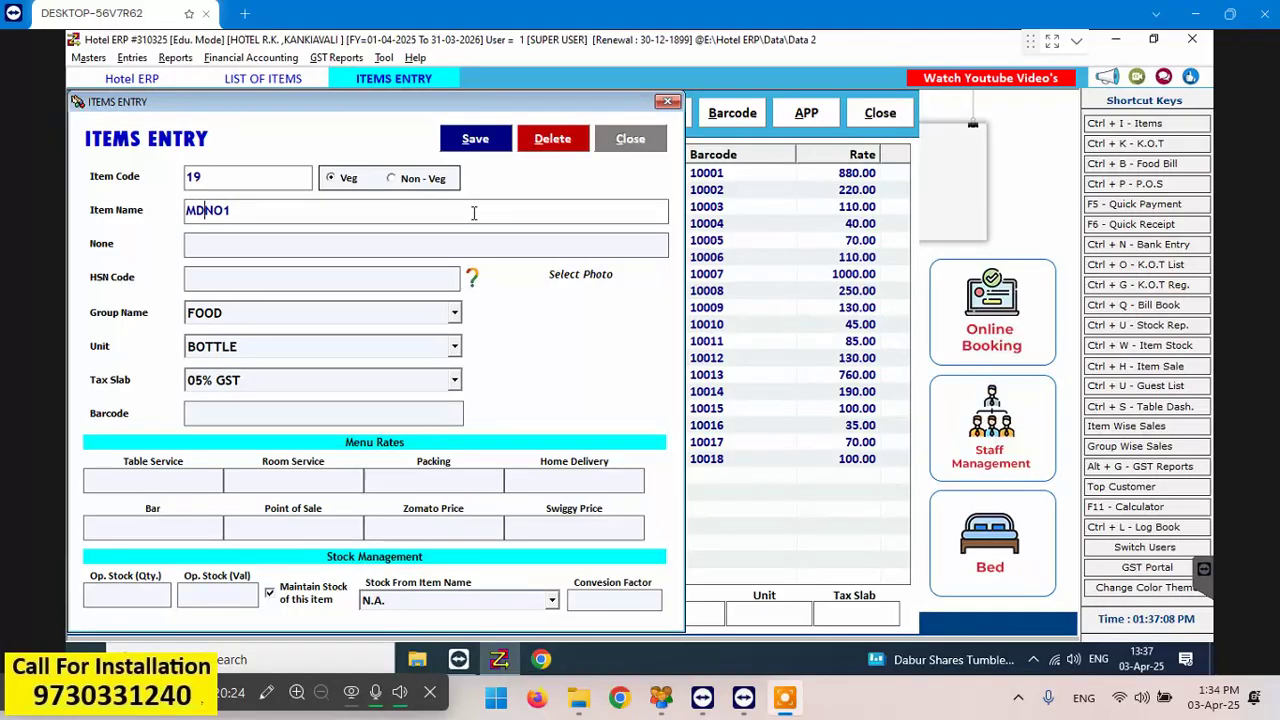
key("BackSpace")
type("CD")
key("End")
key("shift+Left")
key("shift+Left")
key("shift+Left")
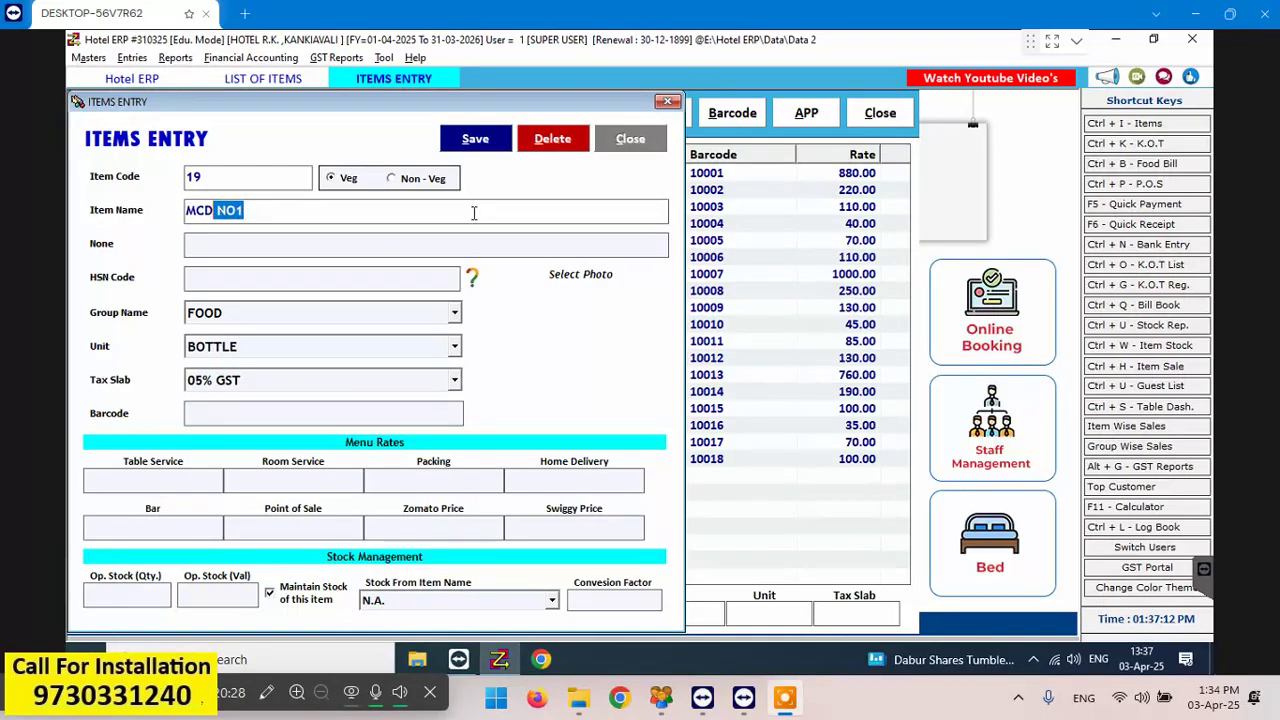
key("shift+Left")
key("shift+Left")
key("shift+Left")
key("shift+Left")
key("Left")
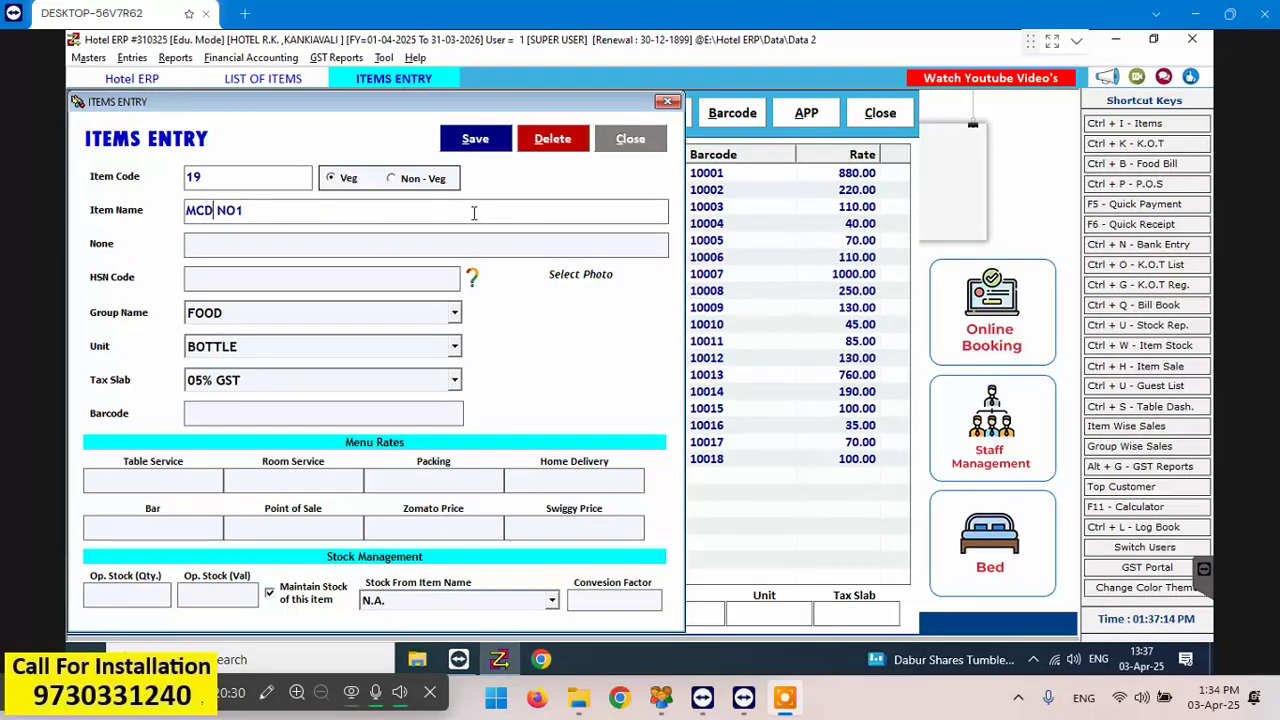
key("Right")
key("Right")
key("Right")
key("Right")
key("Right")
key("Right")
key("Right")
type("750ML")
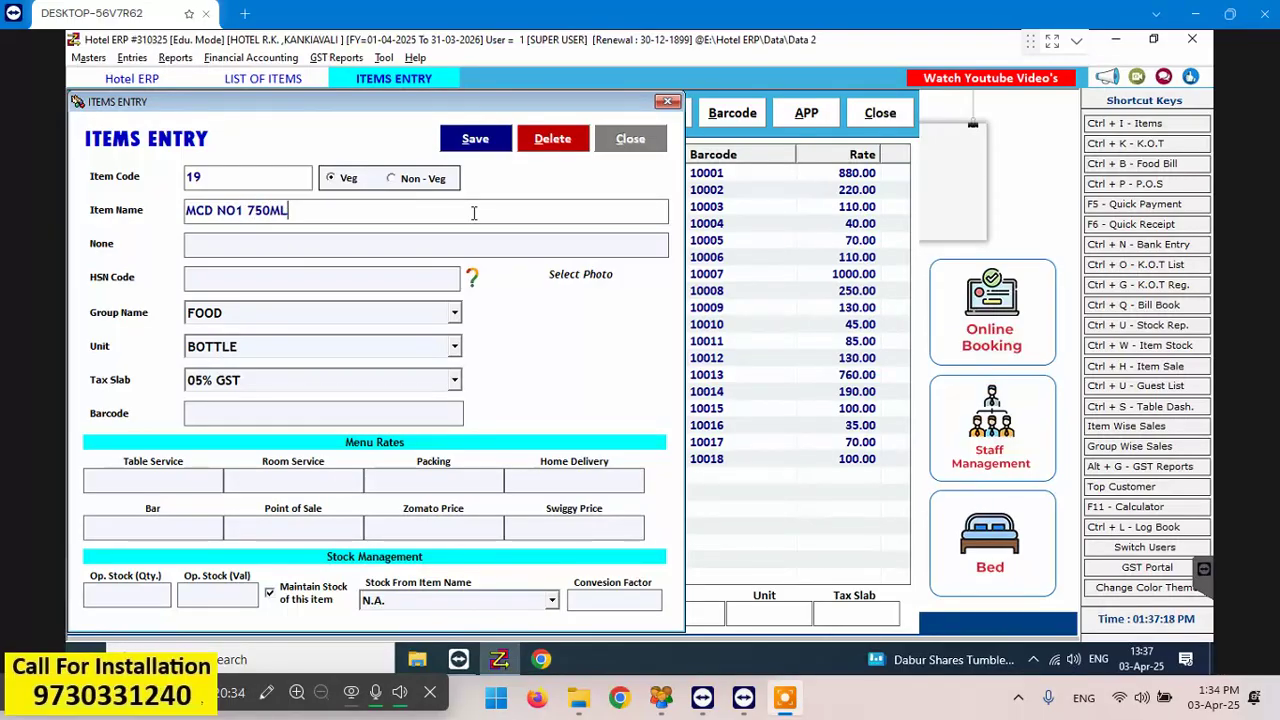
key("Return")
key("Return")
Assign MCD NO1 750ML to the Liquor Stock group with unit BOTTLE and the Tax Free slab
key("Return")
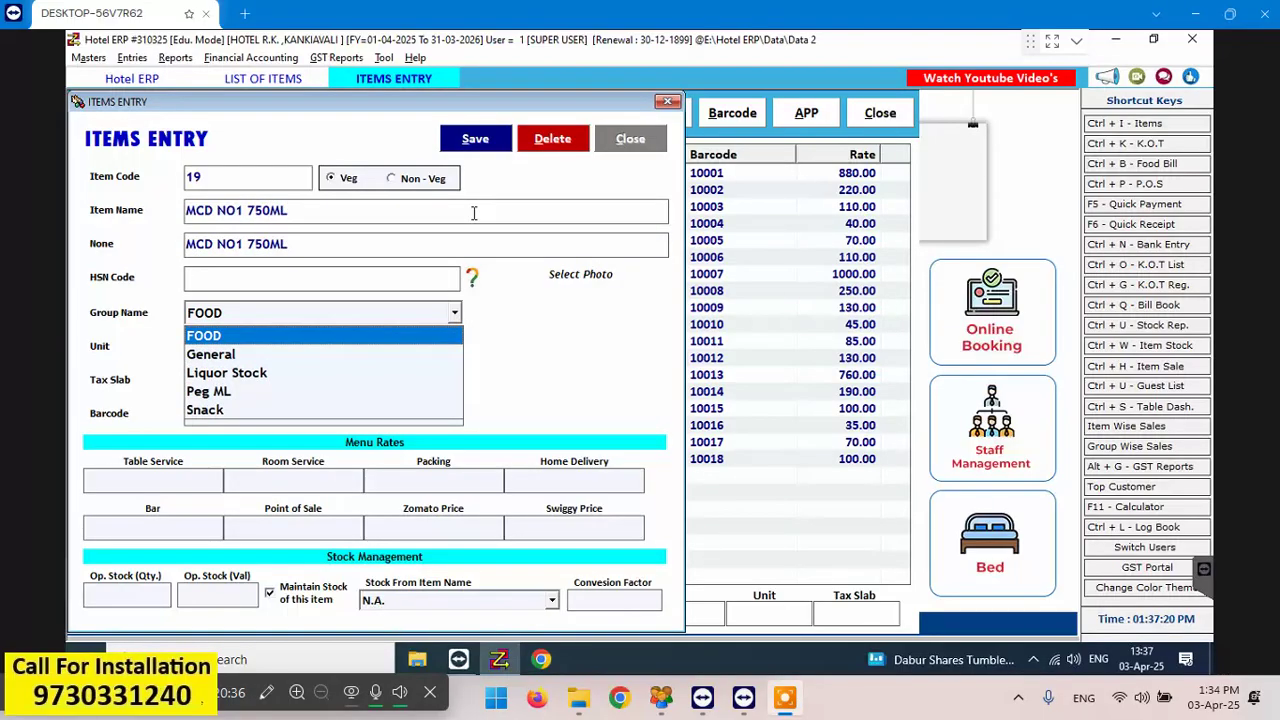
key("Down")
key("Down")
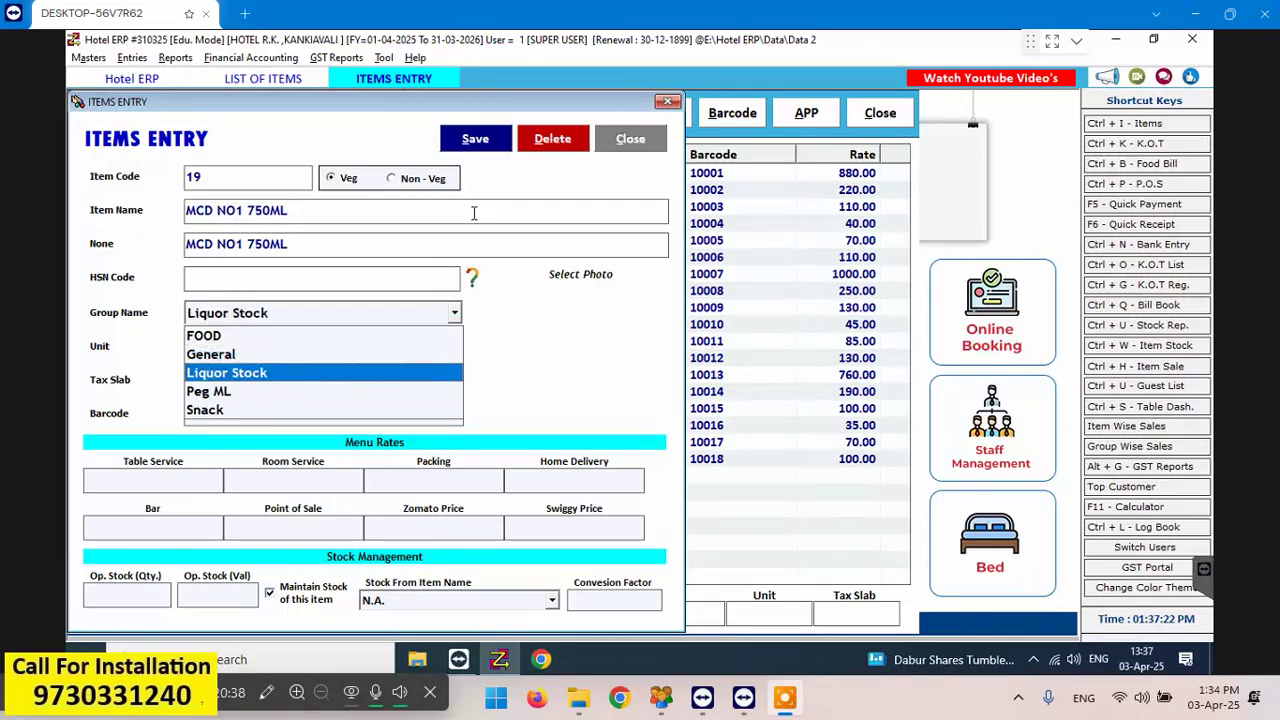
key("Return")
key("Return")
key("Down")
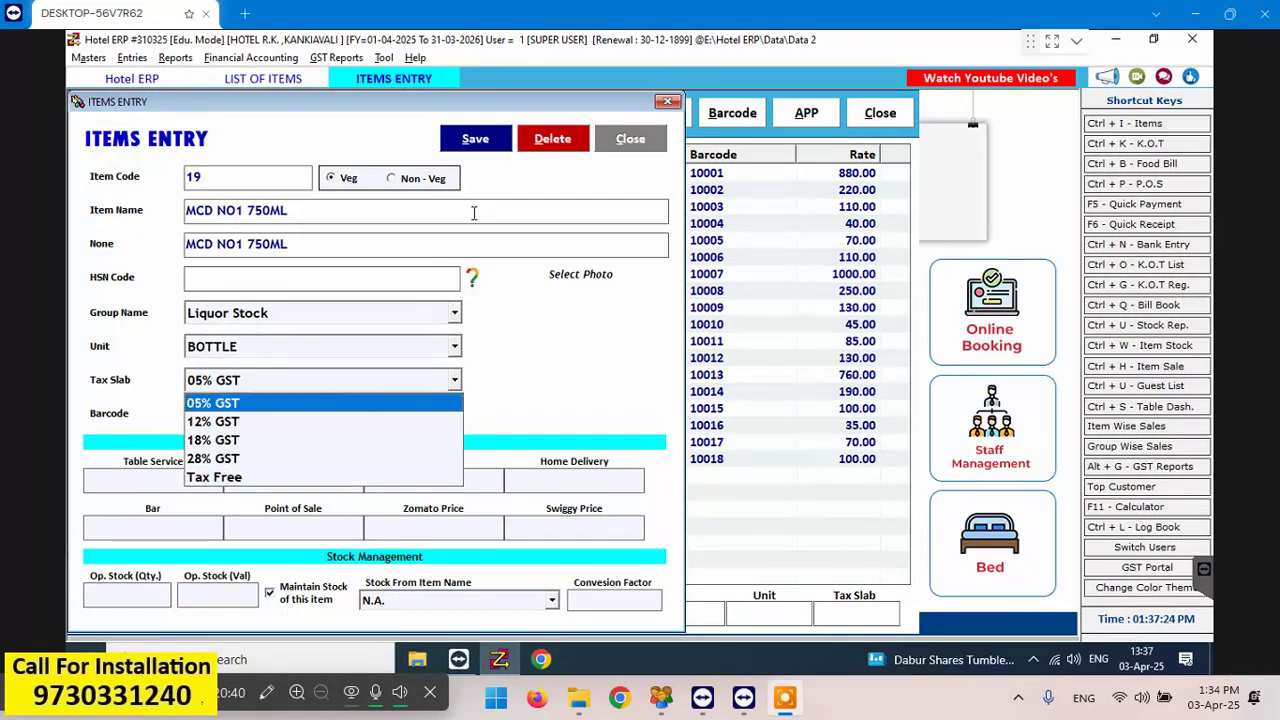
key("Return")
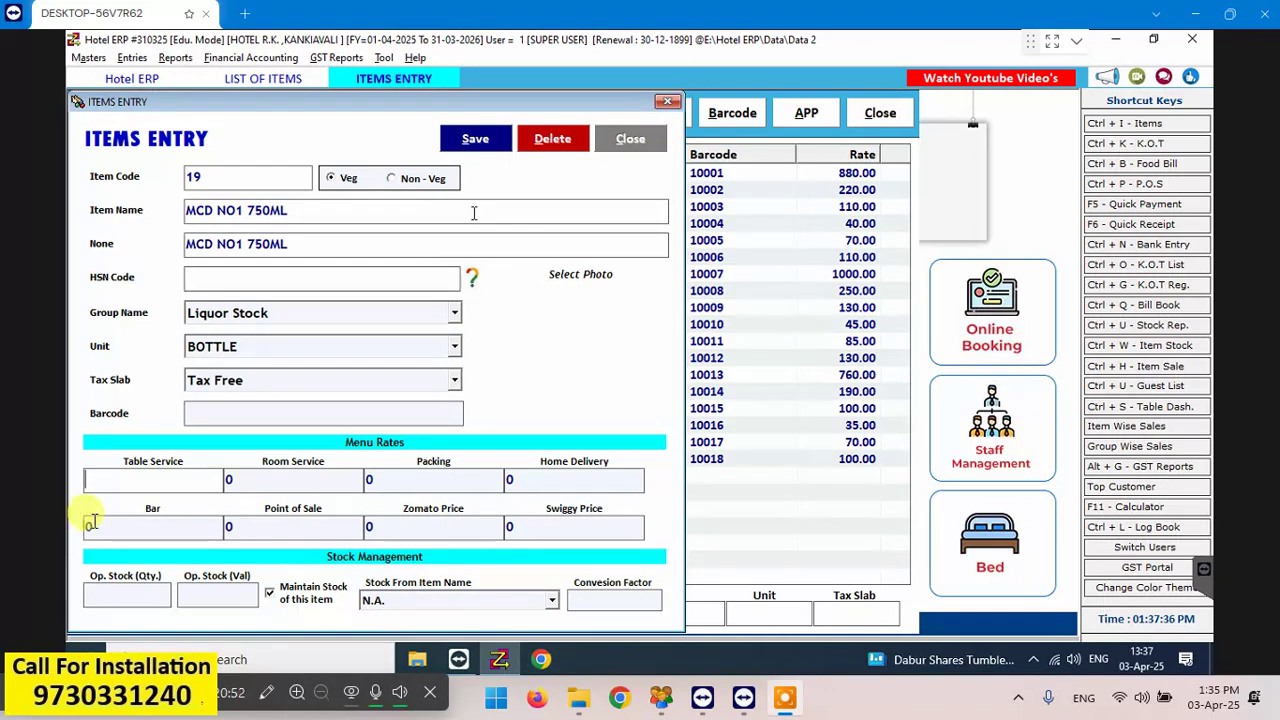
Set all menu rates of MCD NO1 750ML to 880, with the packing rate at 740
left_click(1058, 38)
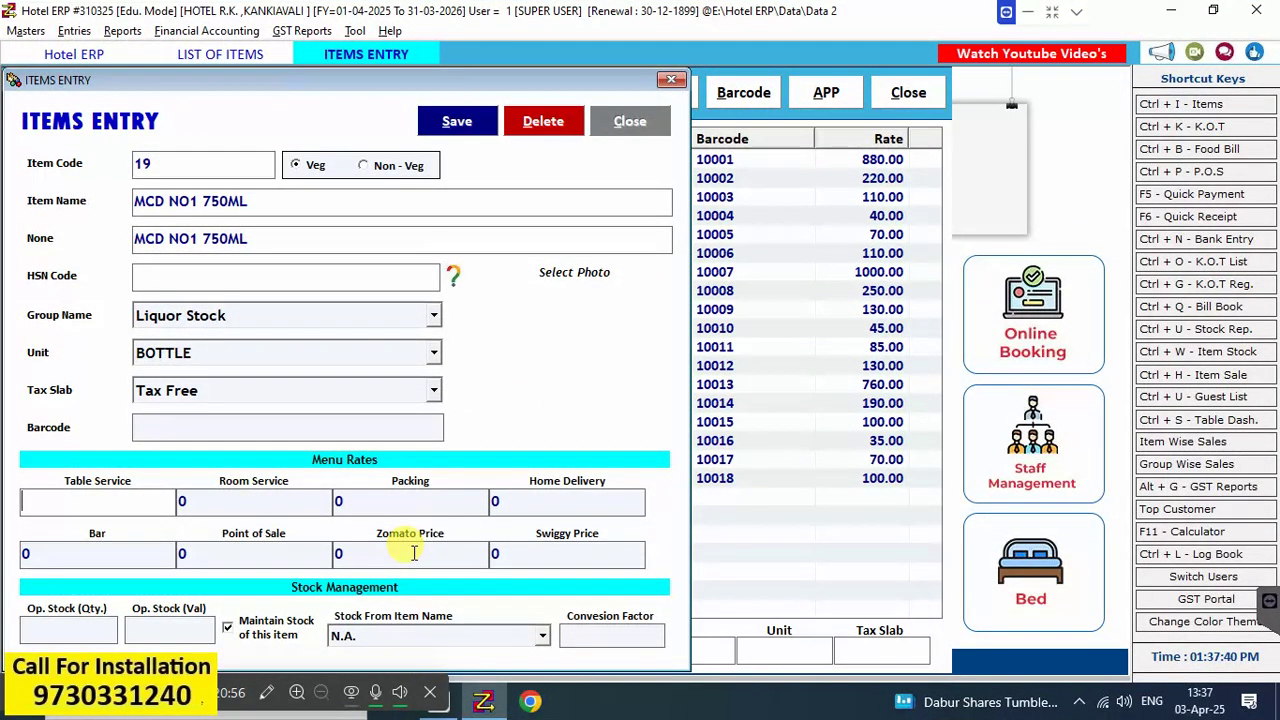
type("880")
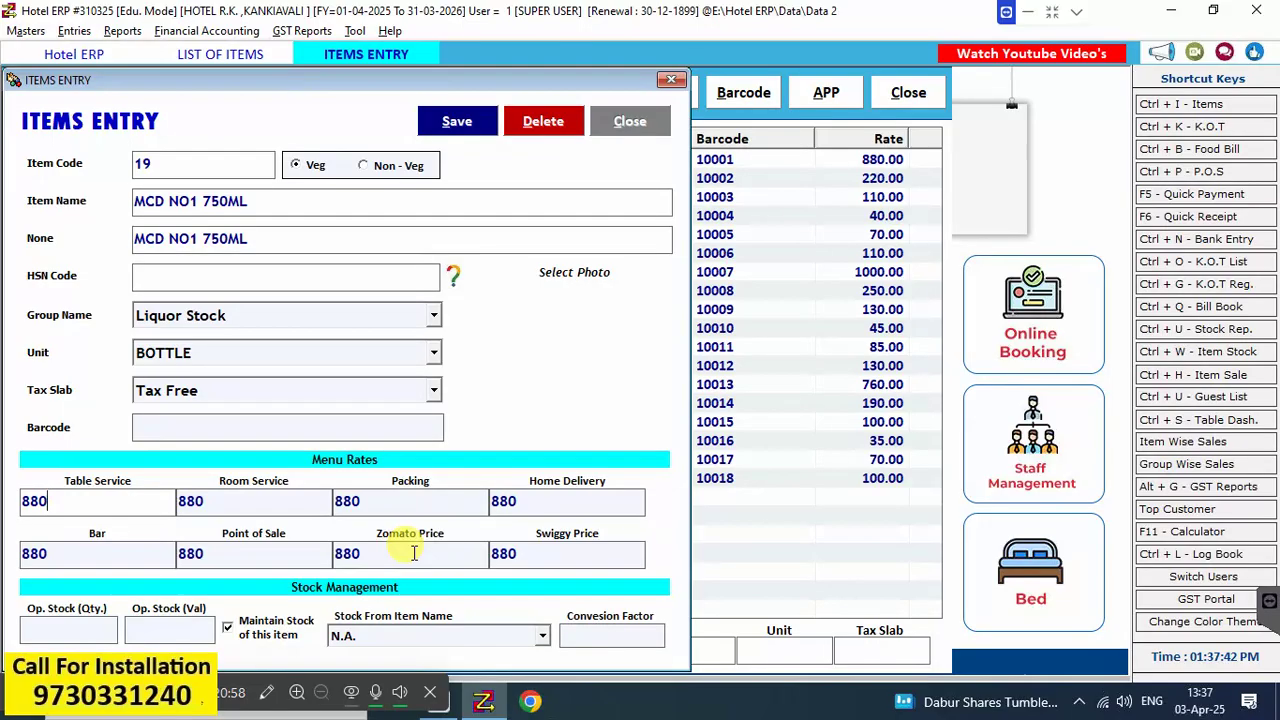
key("Tab")
key("Tab")
type("74")
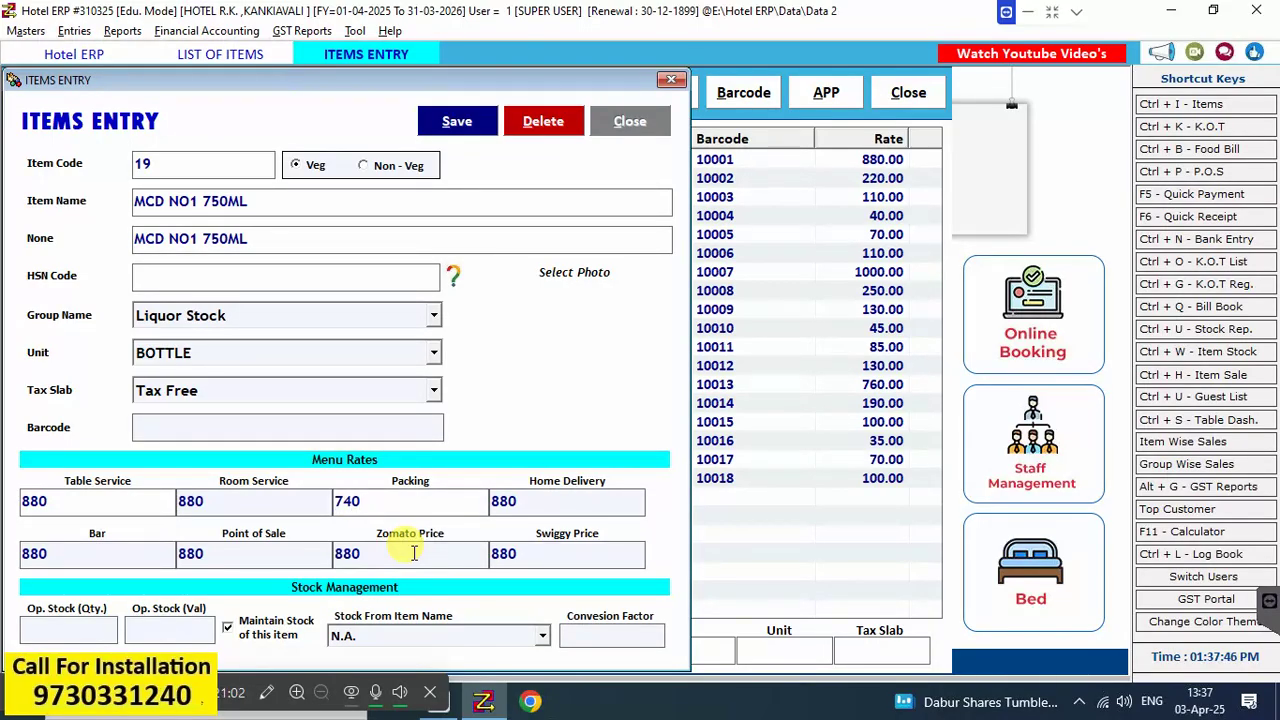
Give MCD NO1 750ML an opening stock quantity of 690 and a conversion factor of 750, and save the item
key("Tab")
key("Tab")
key("Tab")
key("Tab")
key("Tab")
key("Tab")
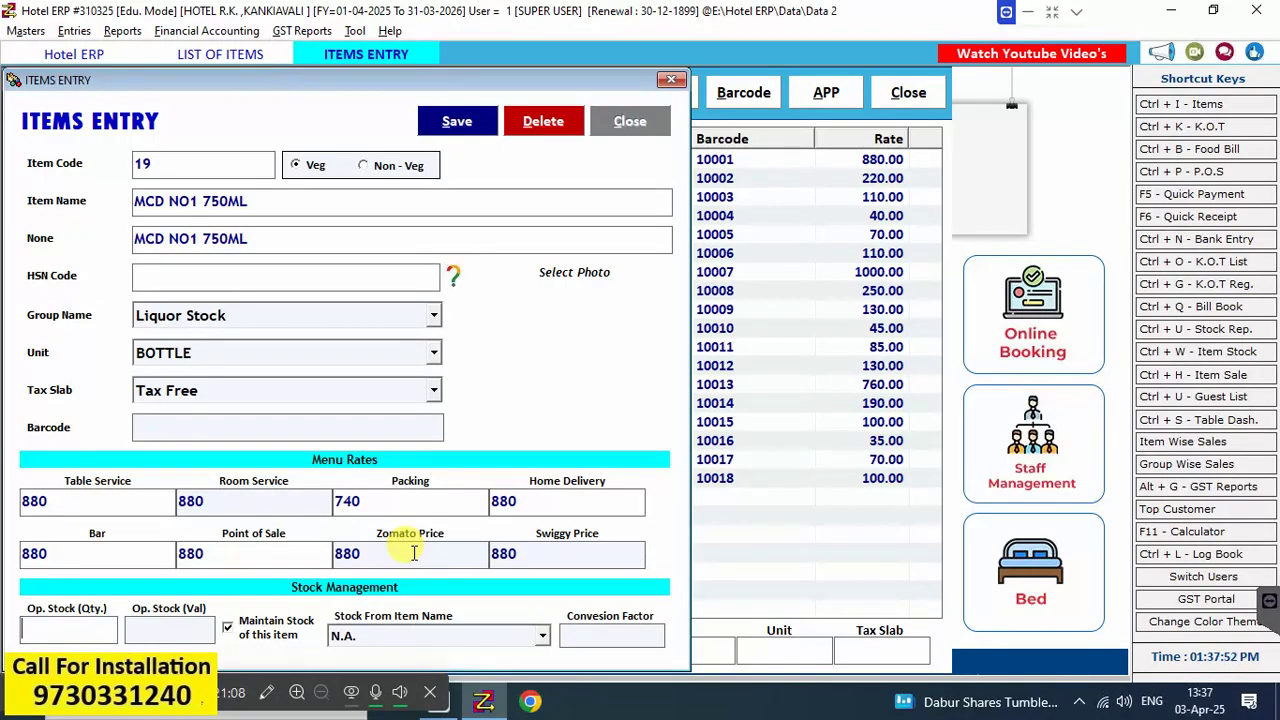
type("690")
key("Tab")
key("Tab")
key("Tab")
key("Tab")
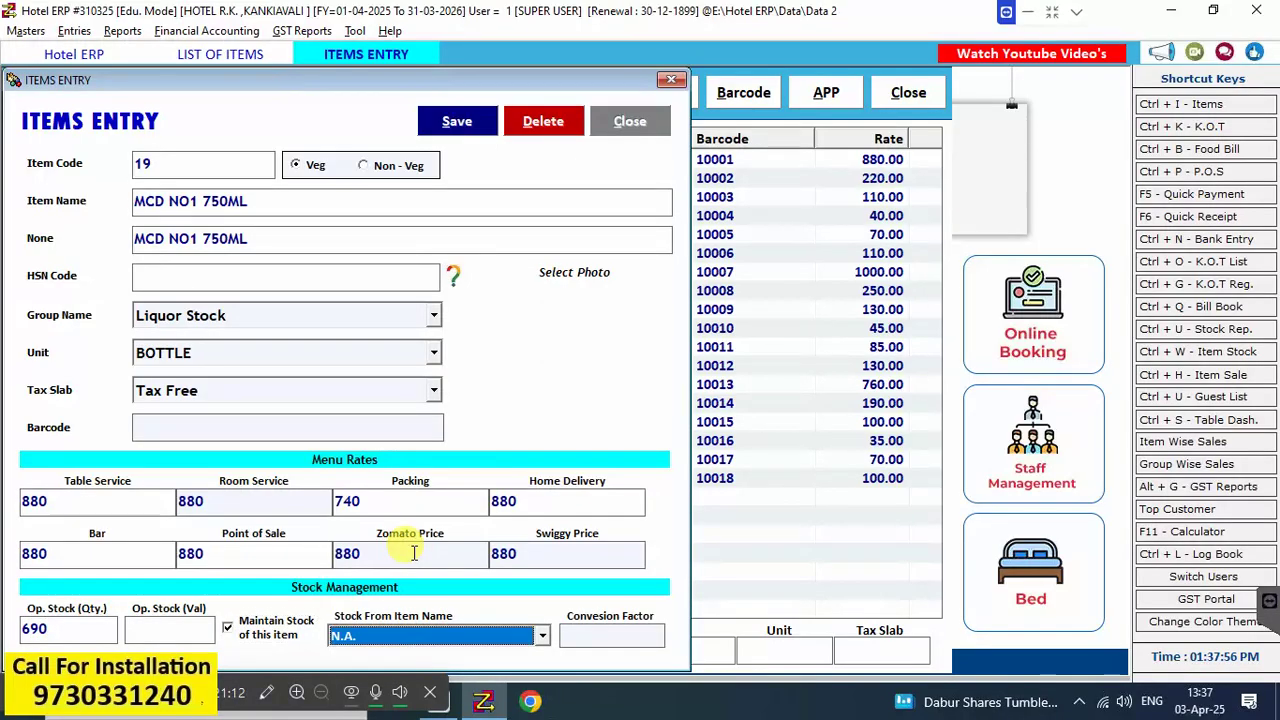
type("750")
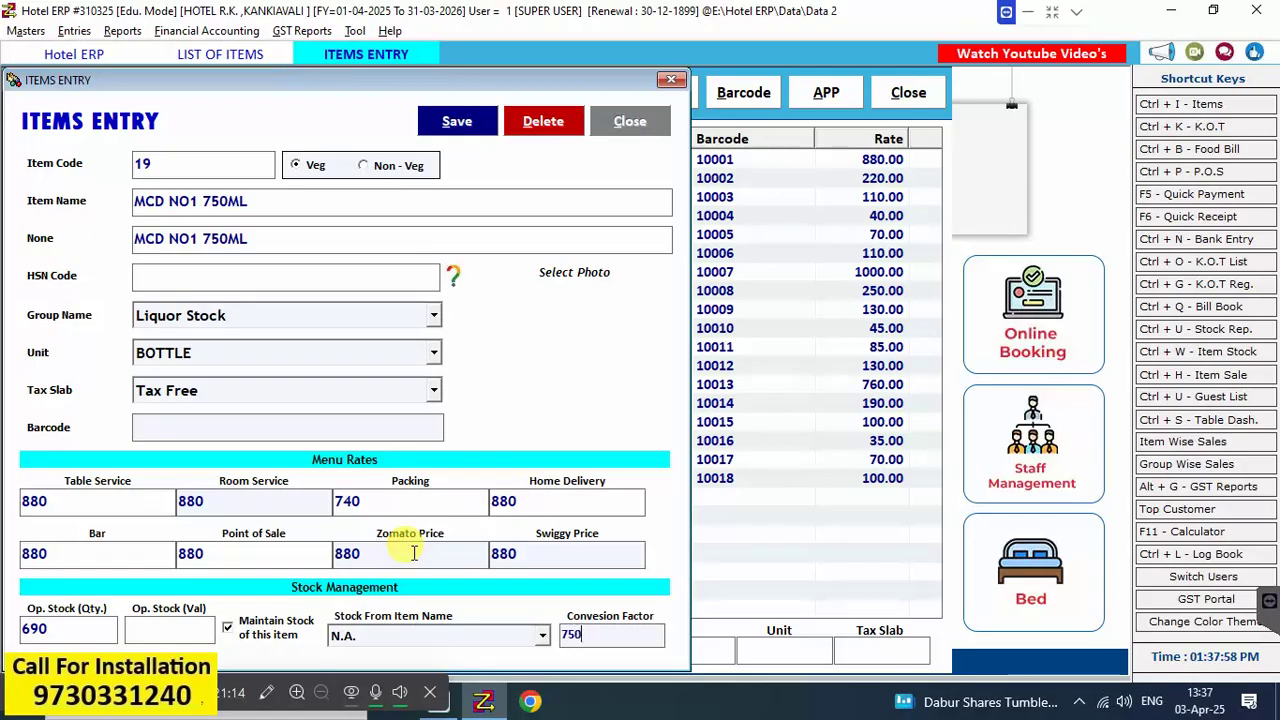
key("Return")
key("Return")
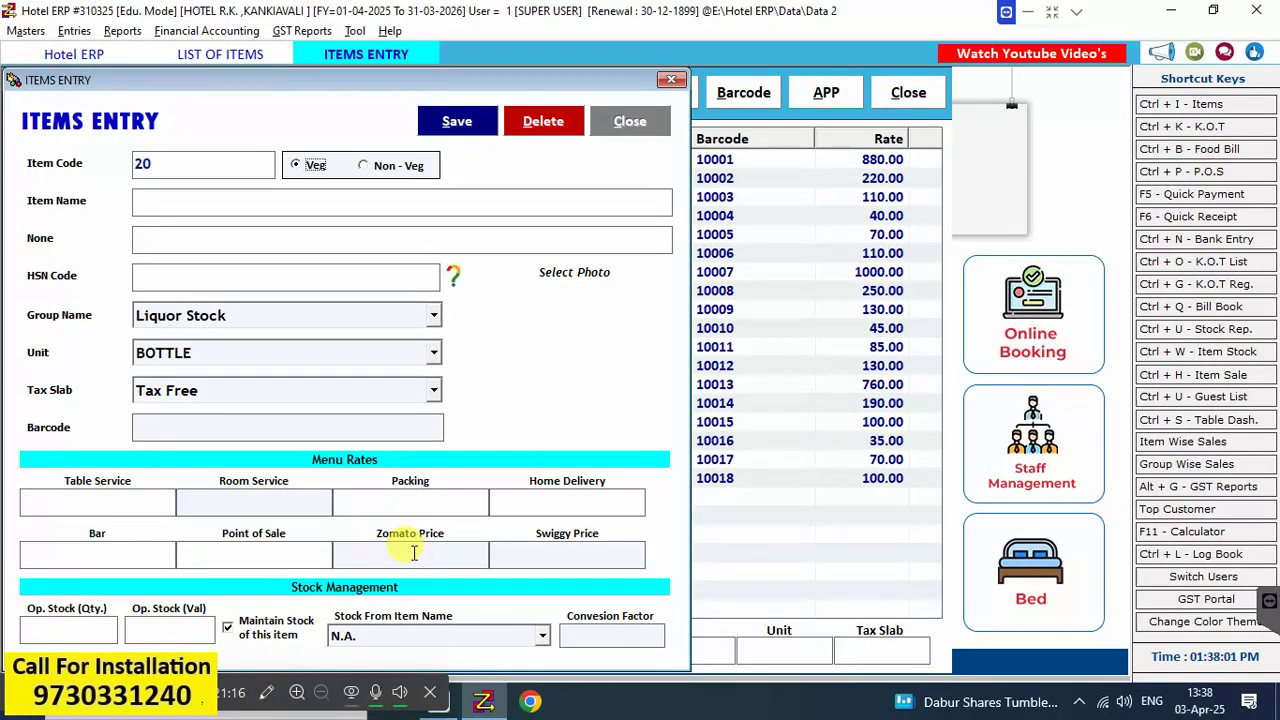
Name the new item MCD NO1 180ML, keeping the Liquor Stock group, BOTTLE unit and Tax Free slab
type("MCD NO1 180ML")
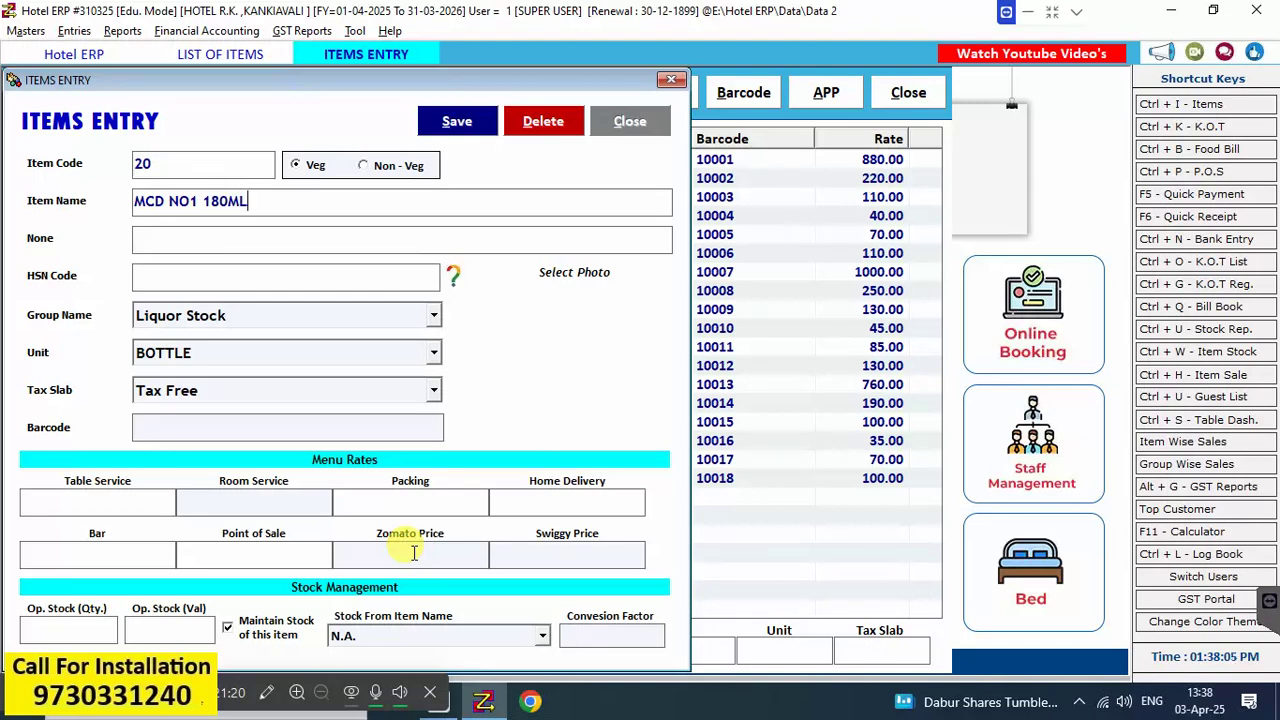
key("Return")
key("Return")
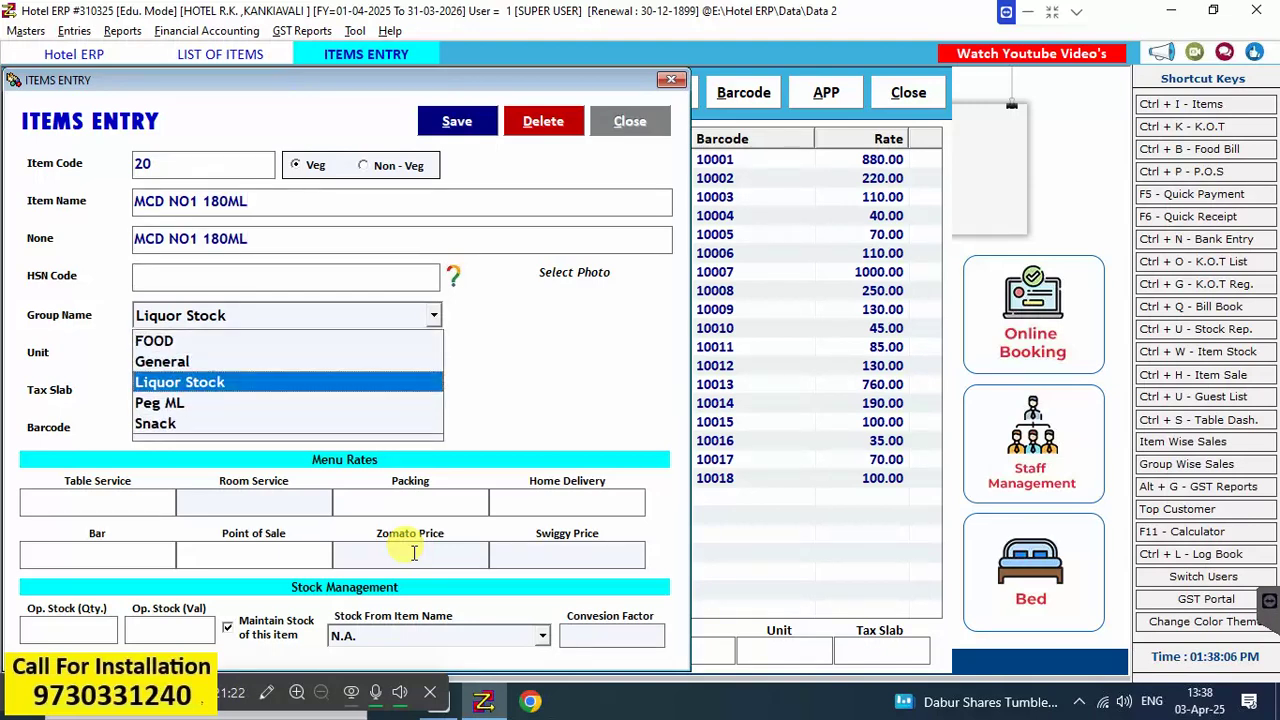
key("Return")
key("Return")
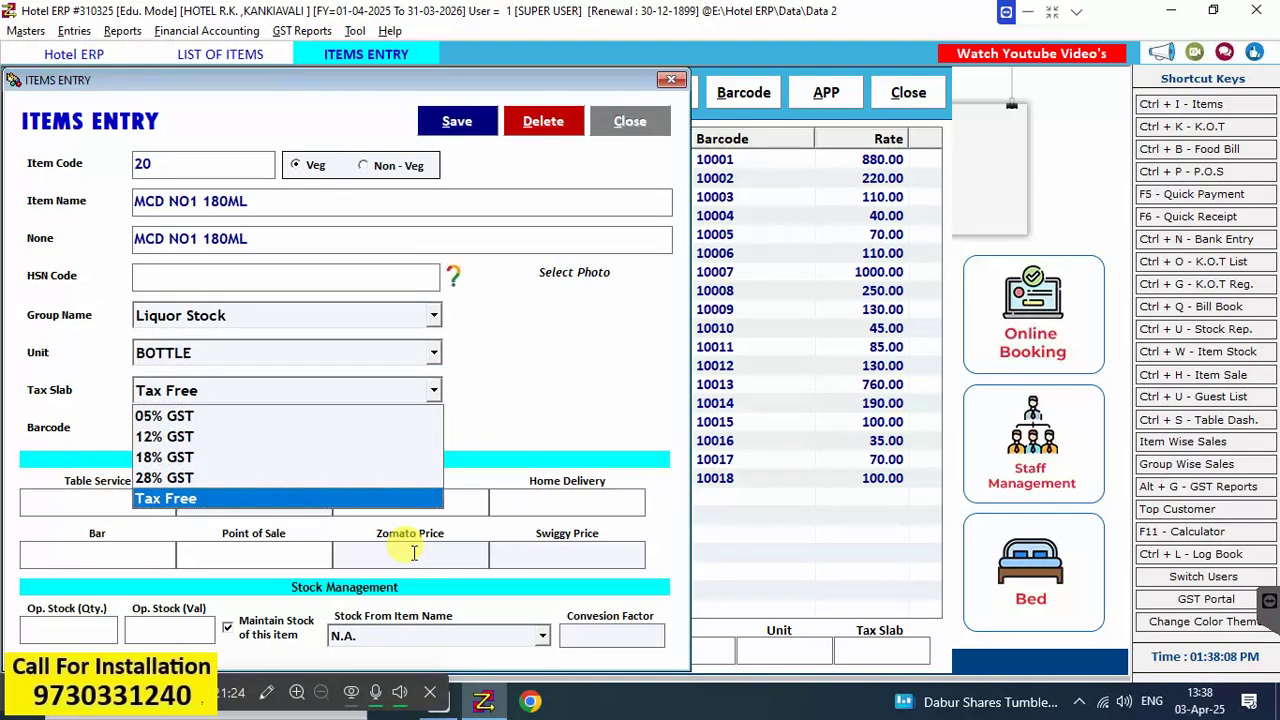
key("Return")
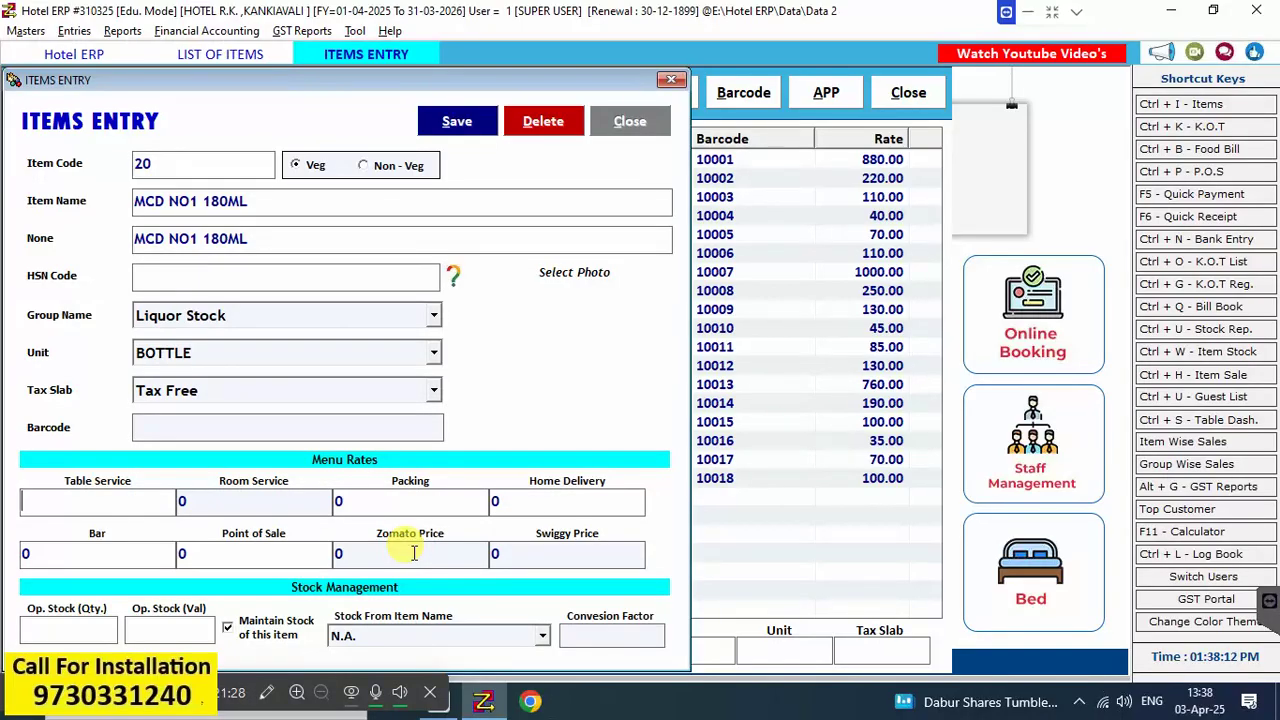
Set all menu rates of MCD NO1 180ML to 220, with the packing rate at 190
type("220")
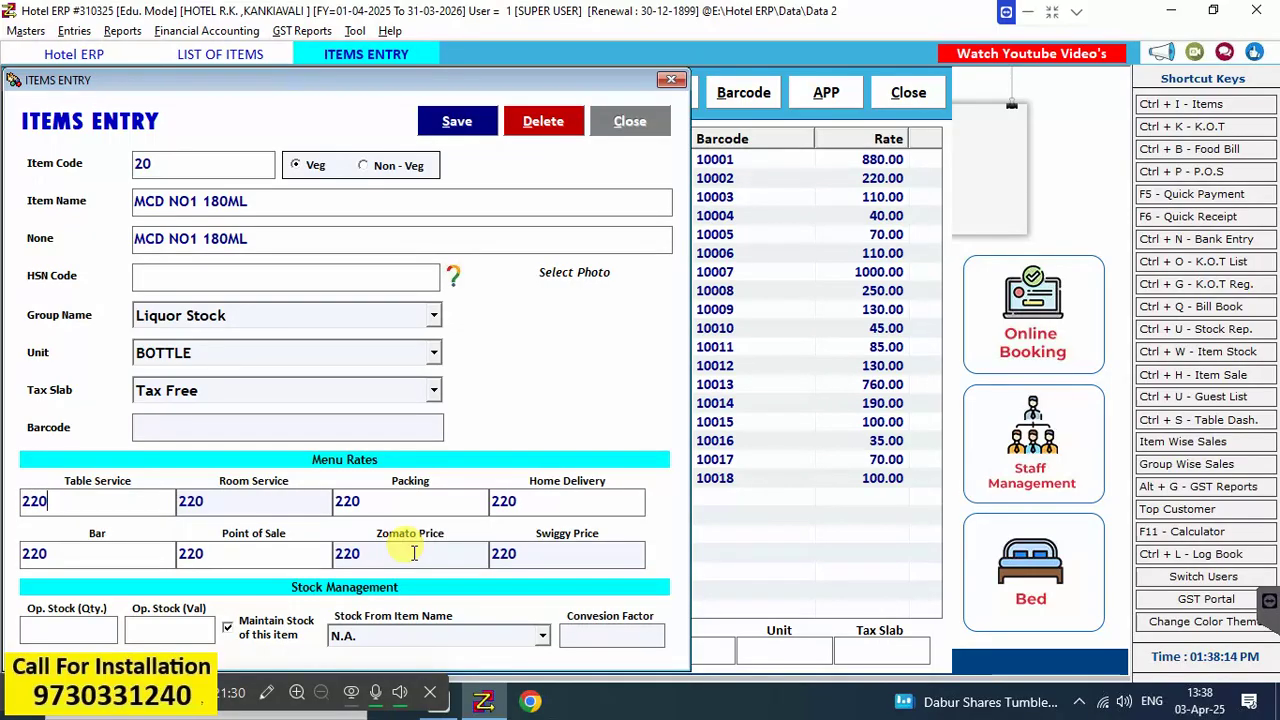
key("Return")
key("Return")
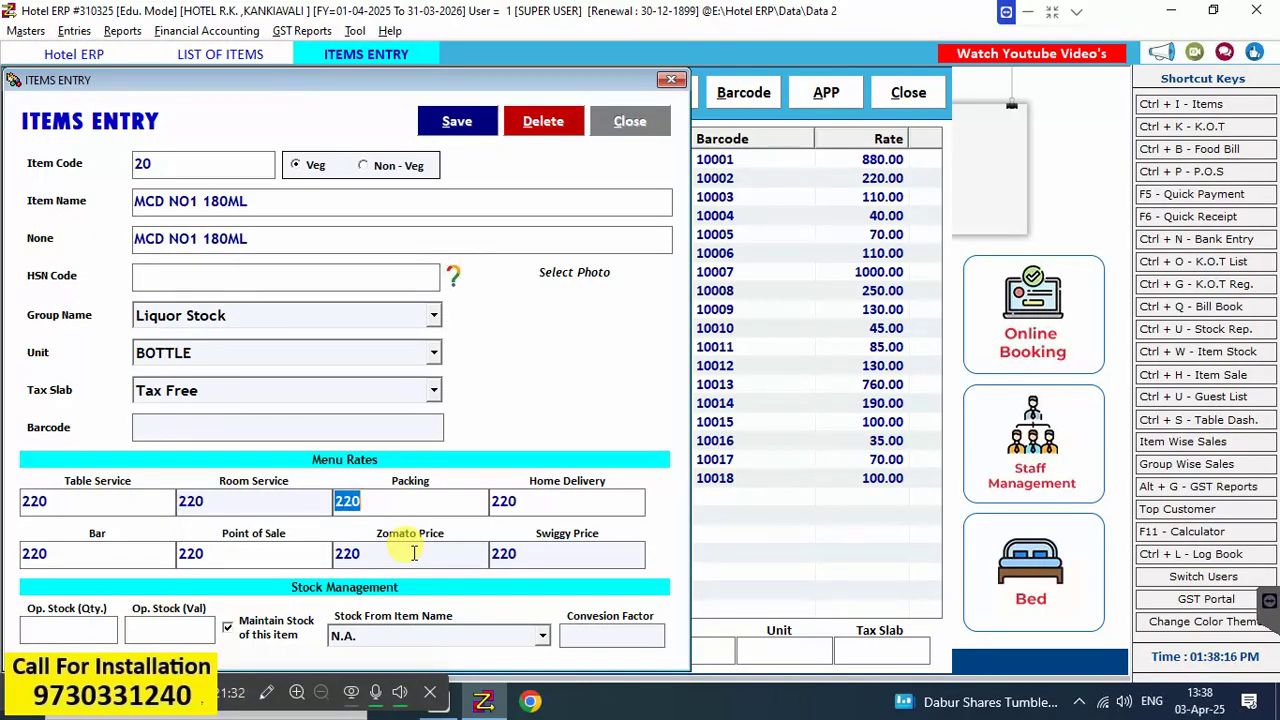
type("190")
key("Return")
key("Return")
Give MCD NO1 180ML an opening stock quantity of 2160 and a conversion factor of 180, and save the item
type("21")
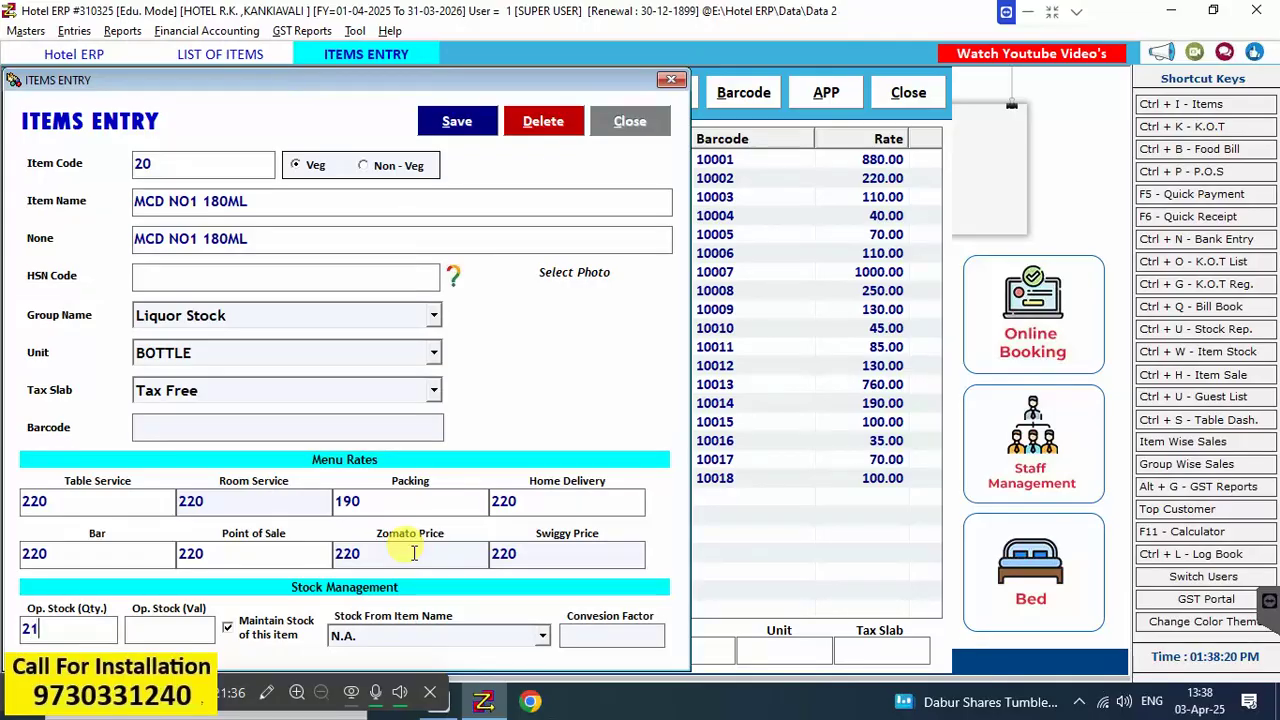
type("60")
key("Return")
key("Return")
key("Return")
key("Return")
type("18")
key("Return")
key("Return")
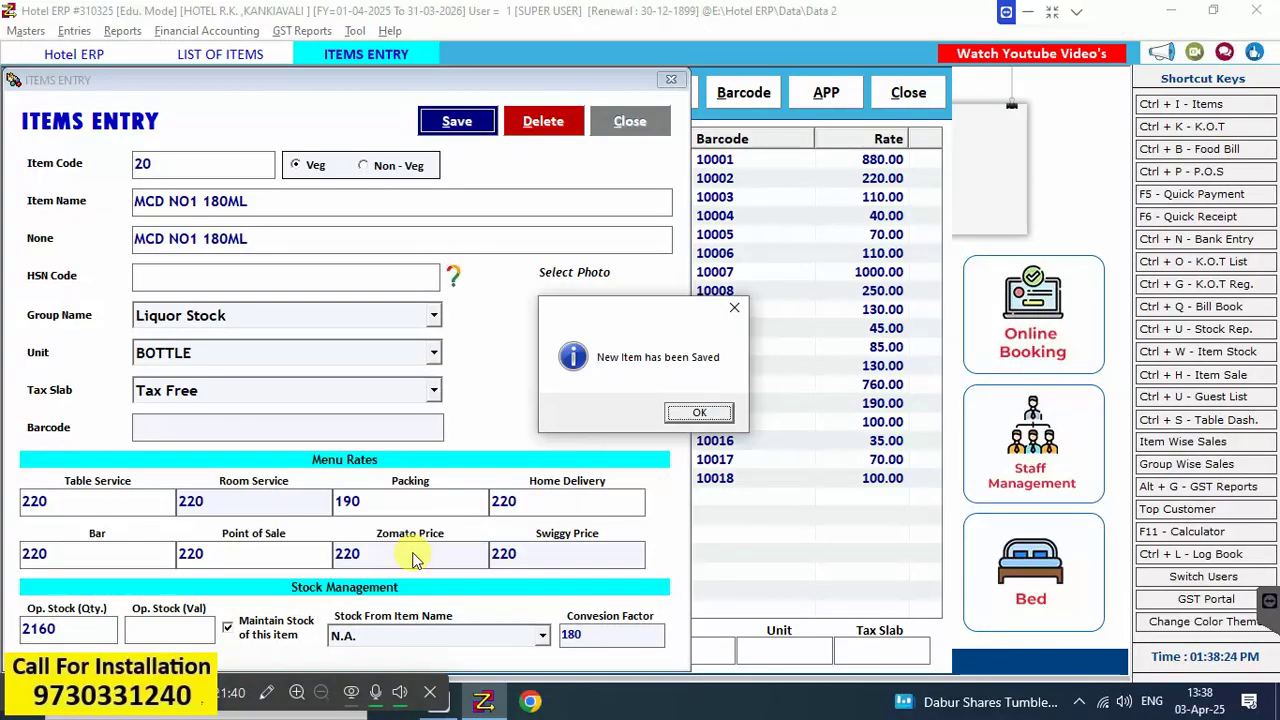
key("Return")
key("Return")
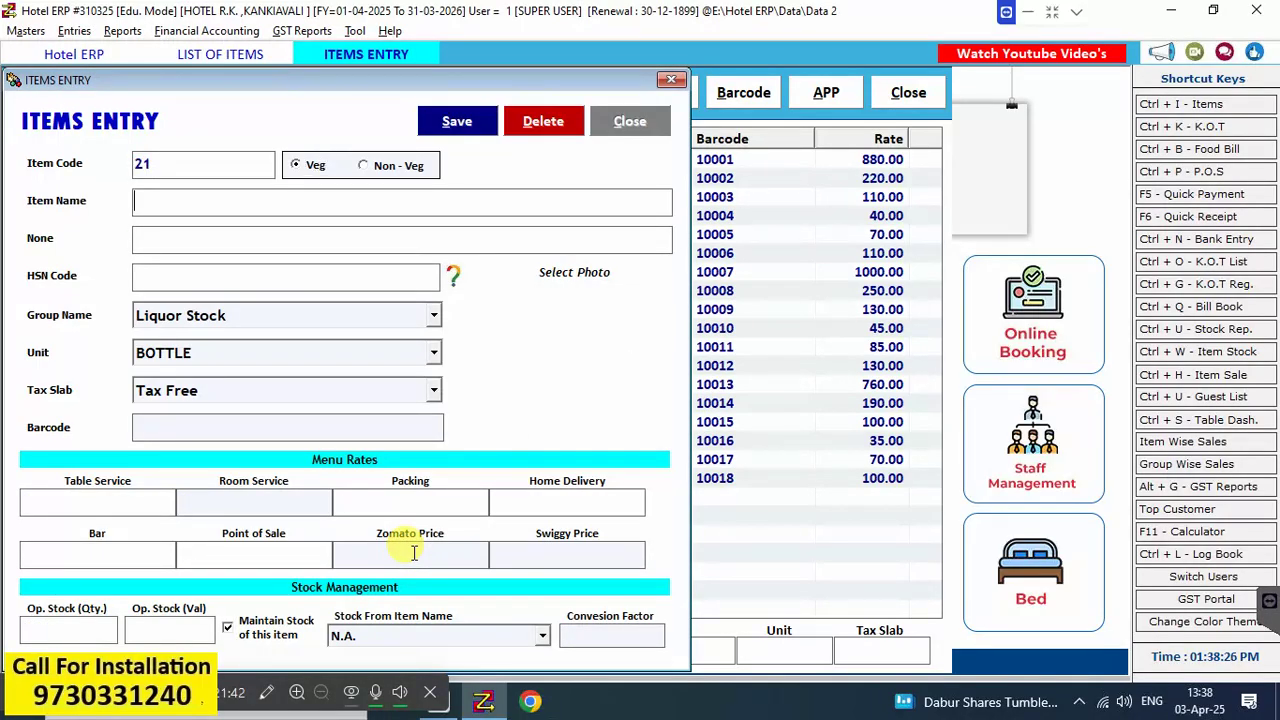
Name the new item MCD NO1 90 BOT, keeping the Liquor Stock group, BOTTLE unit and Tax Free slab
type("MCD NO1 90 BOT")
key("Return")
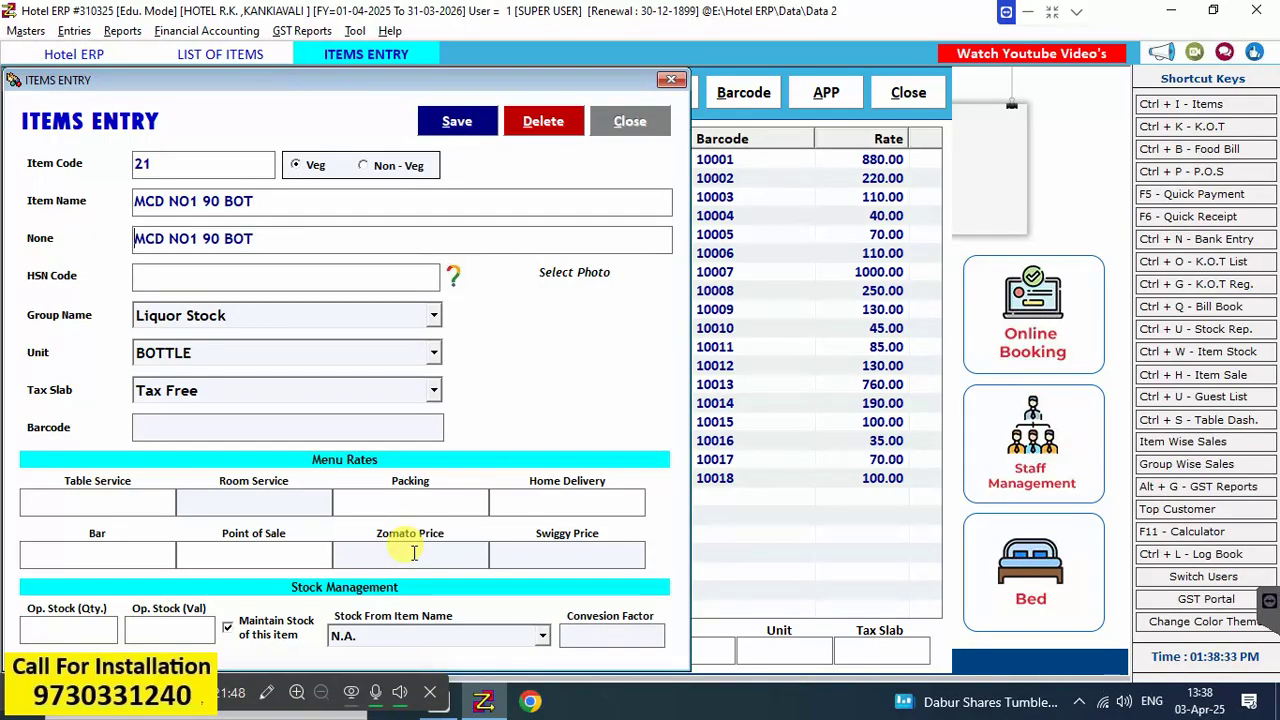
key("Return")
key("Return")
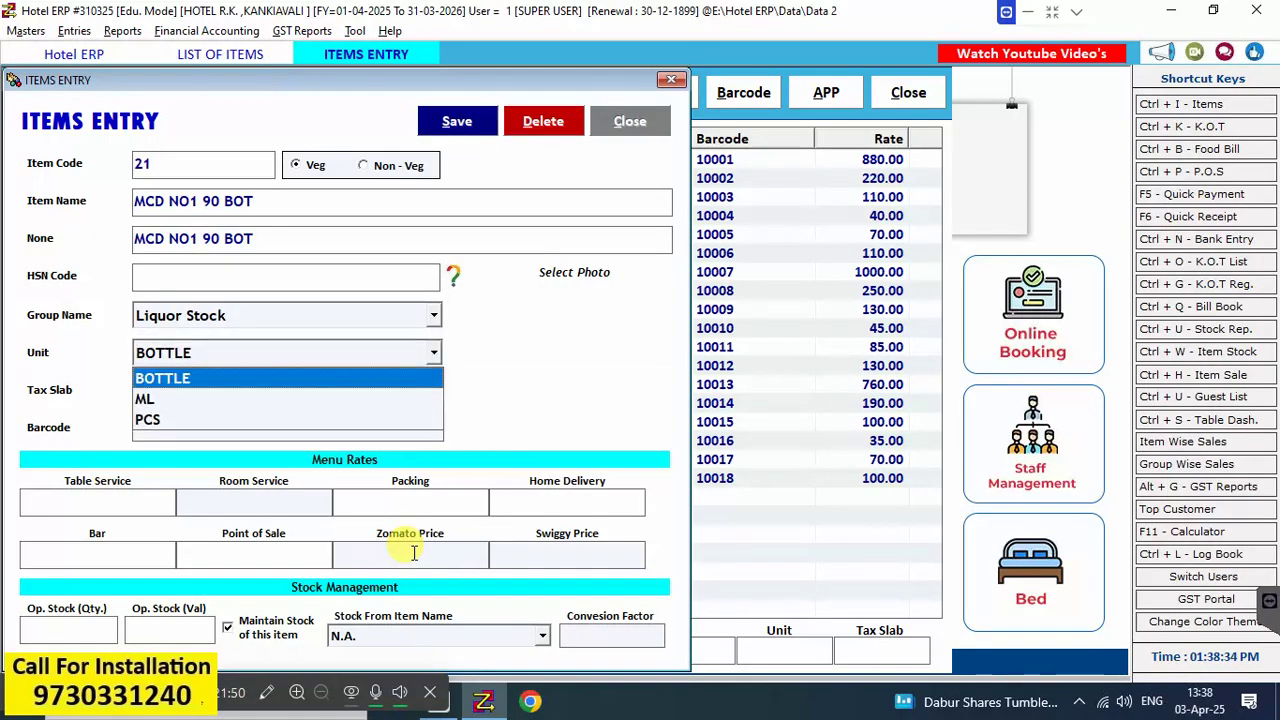
key("Return")
key("Return")
key("Return")
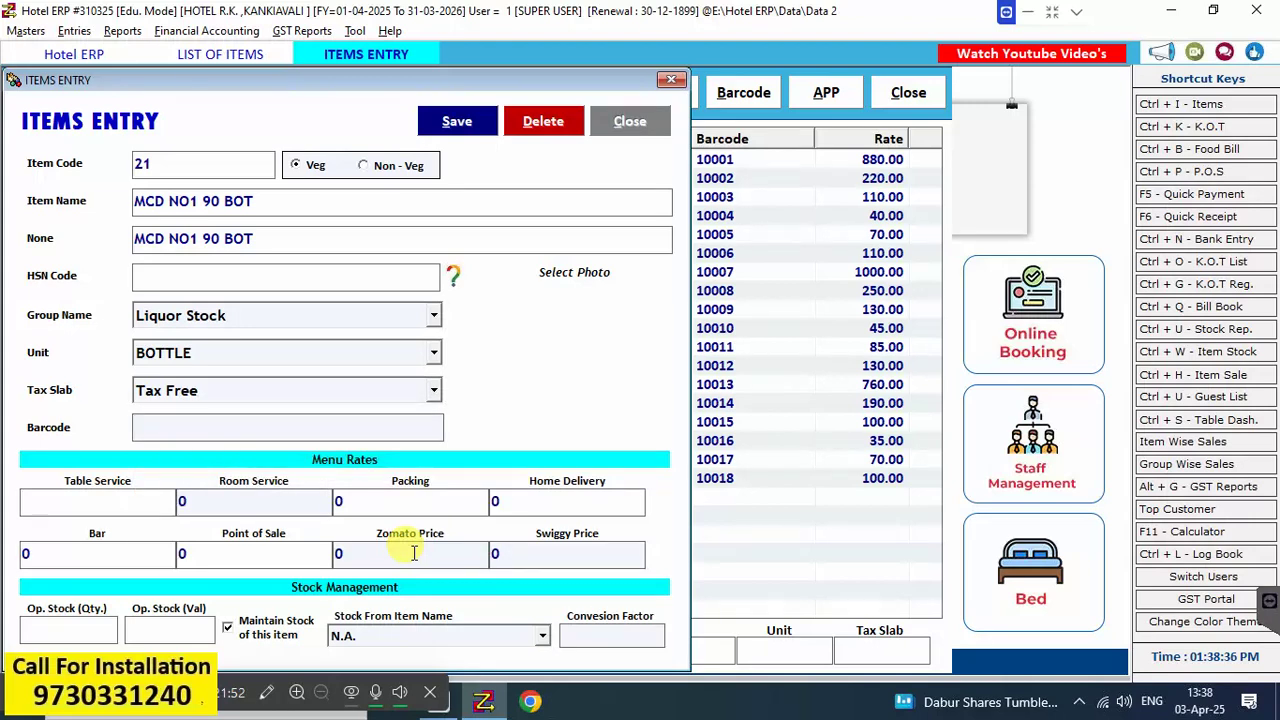
Set all menu rates of MCD NO1 90 BOT to 110, including packing
type("110")
key("Return")
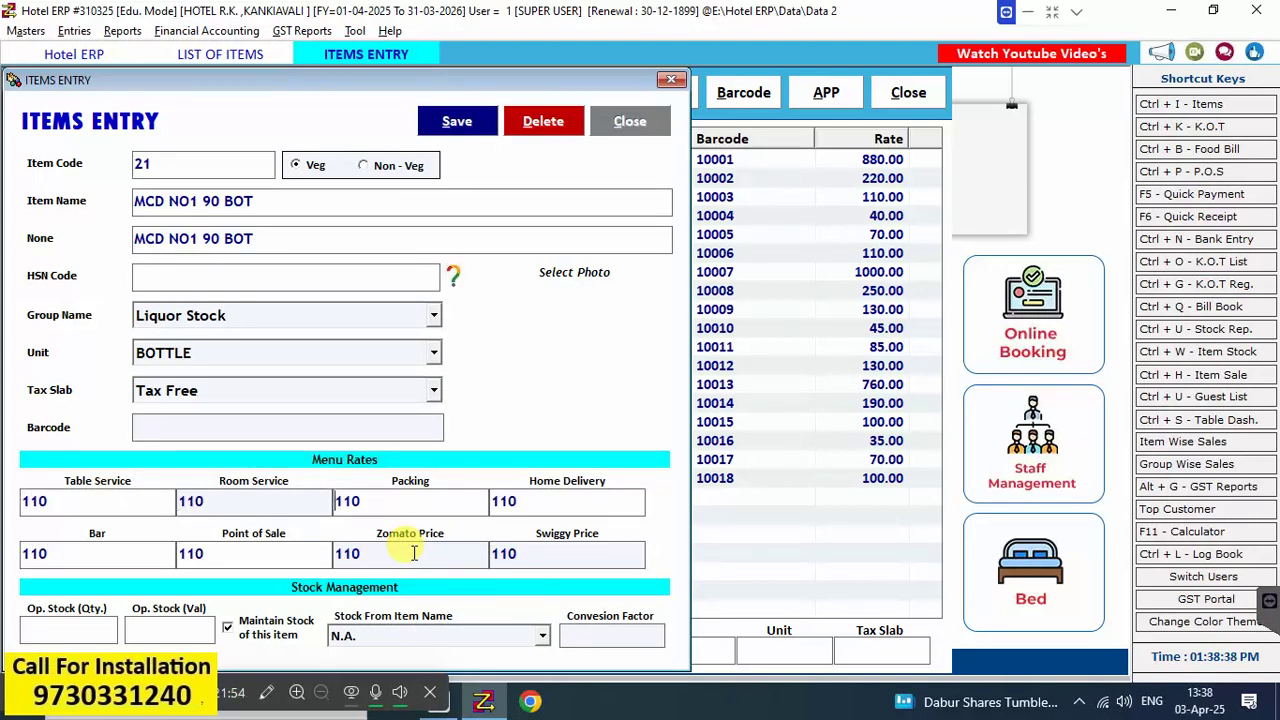
key("Return")
key("Return")
key("Return")
key("Return")
key("Return")
key("Return")
Give MCD NO1 90 BOT an opening stock quantity of 3060 and a conversion factor of 90, and save the item
type("3060")
key("Return")
key("Return")
key("Return")
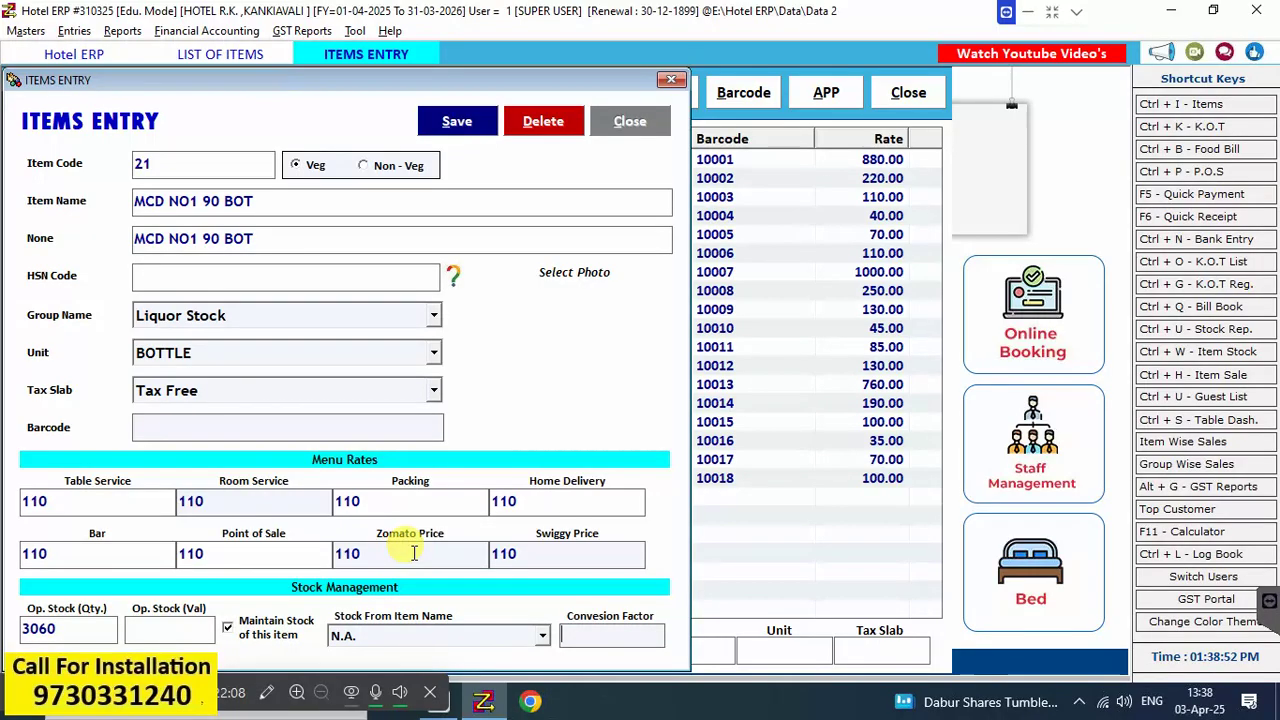
type("90")
key("Return")
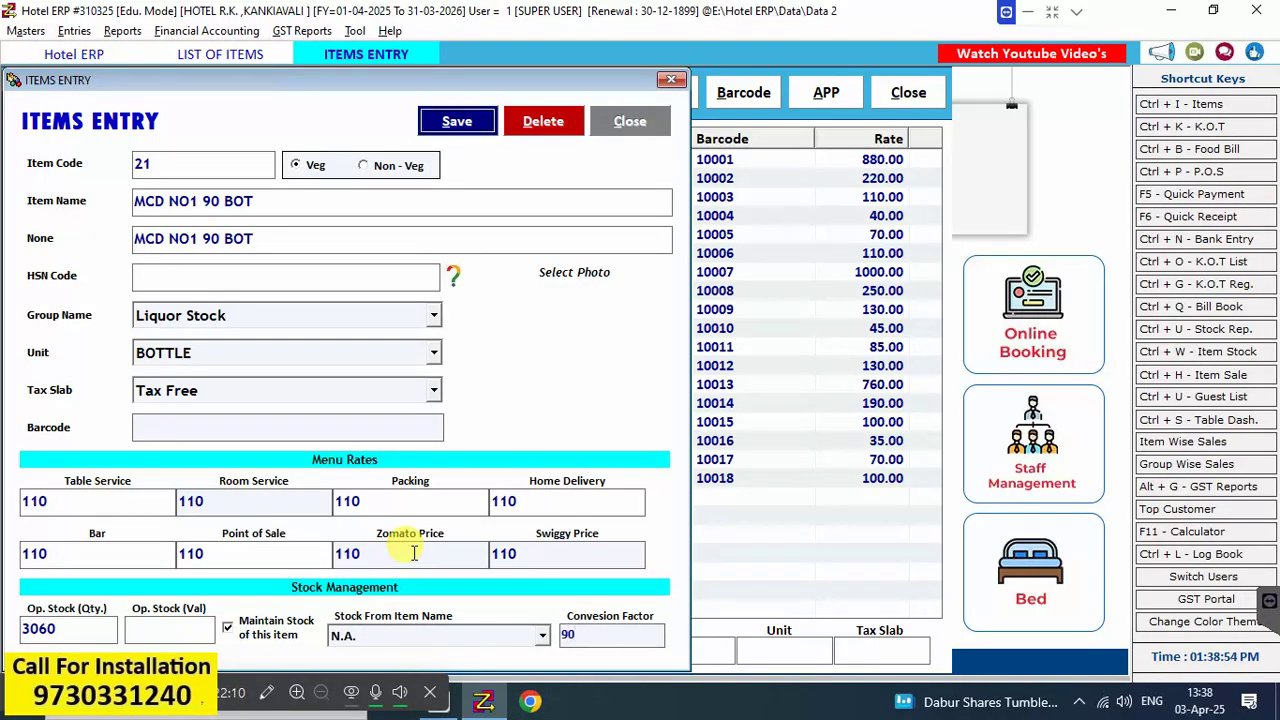
key("Return")
key("Return")
key("Return")
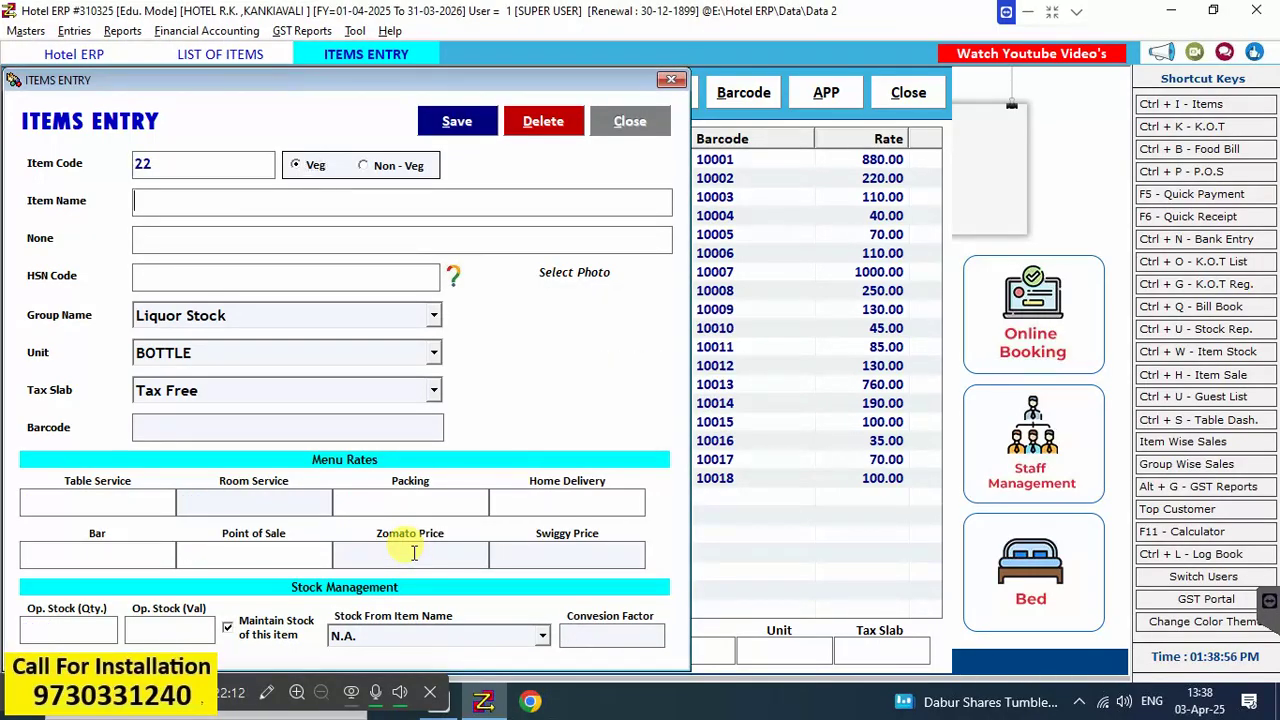
Name the new item MCD NO1 30ML
type("MCD NO1 60ML")
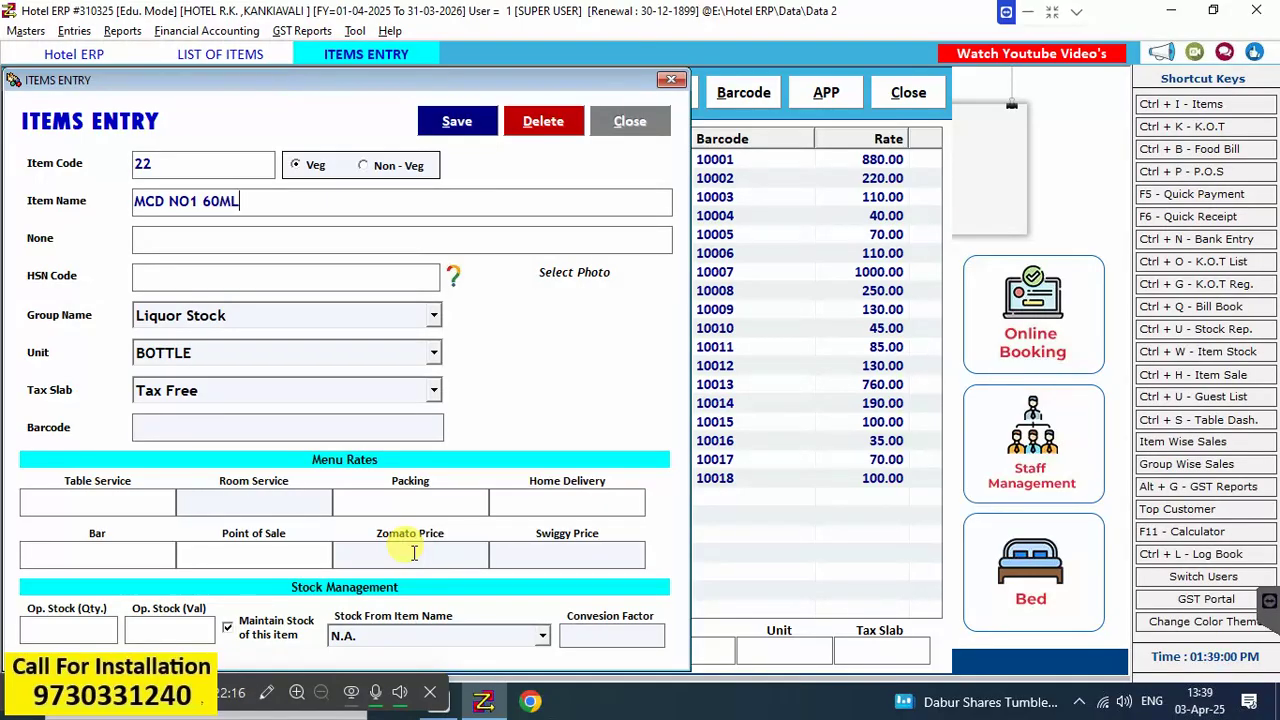
key("BackSpace")
key("BackSpace")
key("BackSpace")
key("BackSpace")
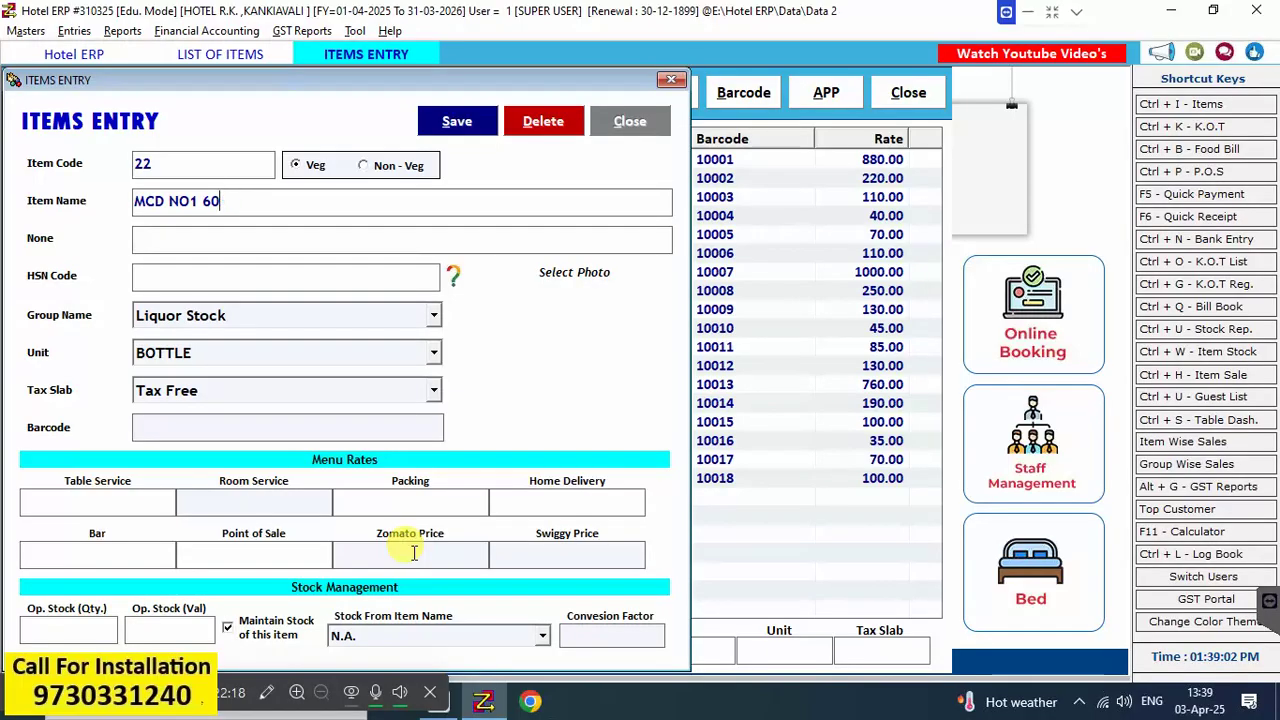
type("30ML")
key("Return")
Assign MCD NO1 30ML to the Peg ML group with unit ML, keeping the Tax Free slab
key("Return")
key("Return")
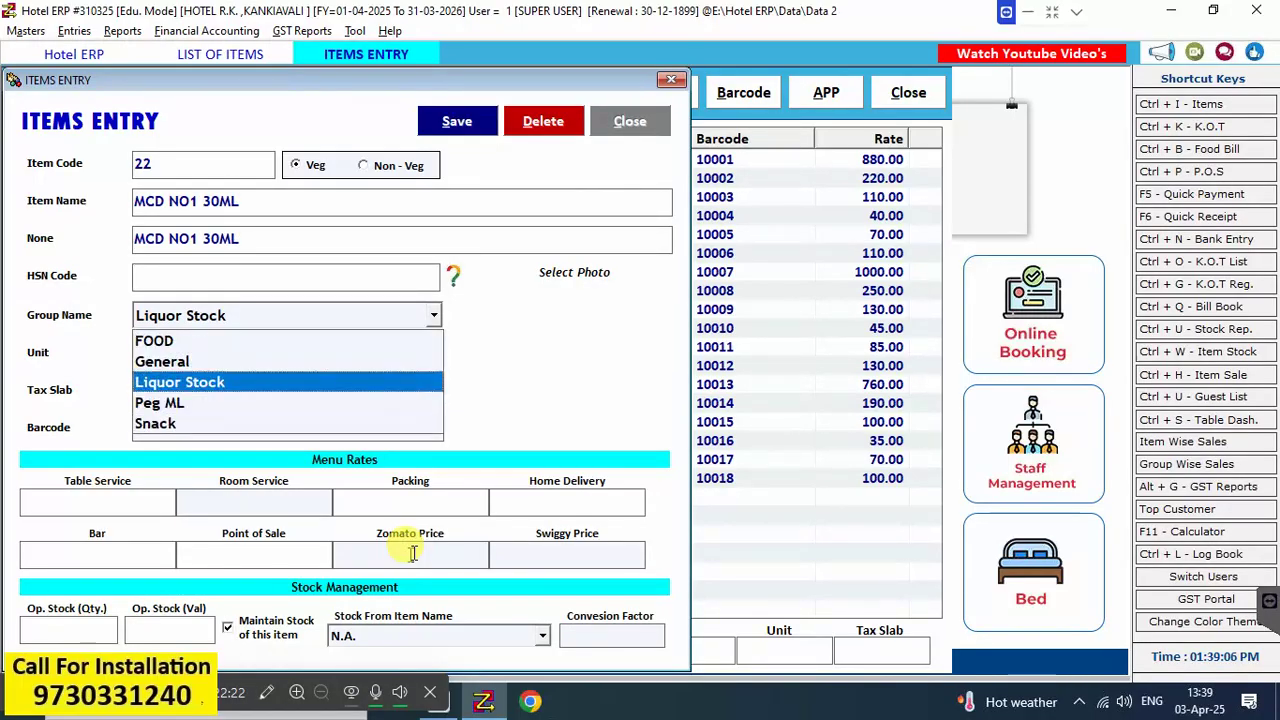
key("Down")
key("Return")
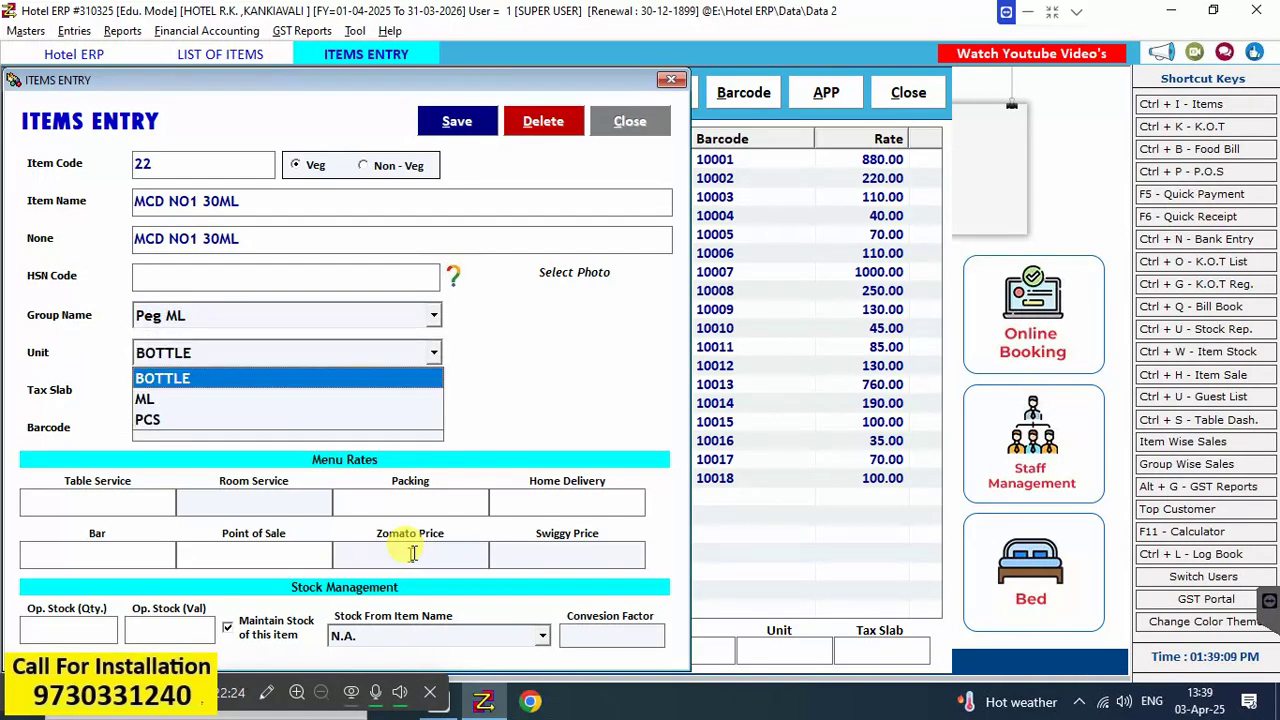
key("Down")
key("Return")
key("Return")
key("Return")
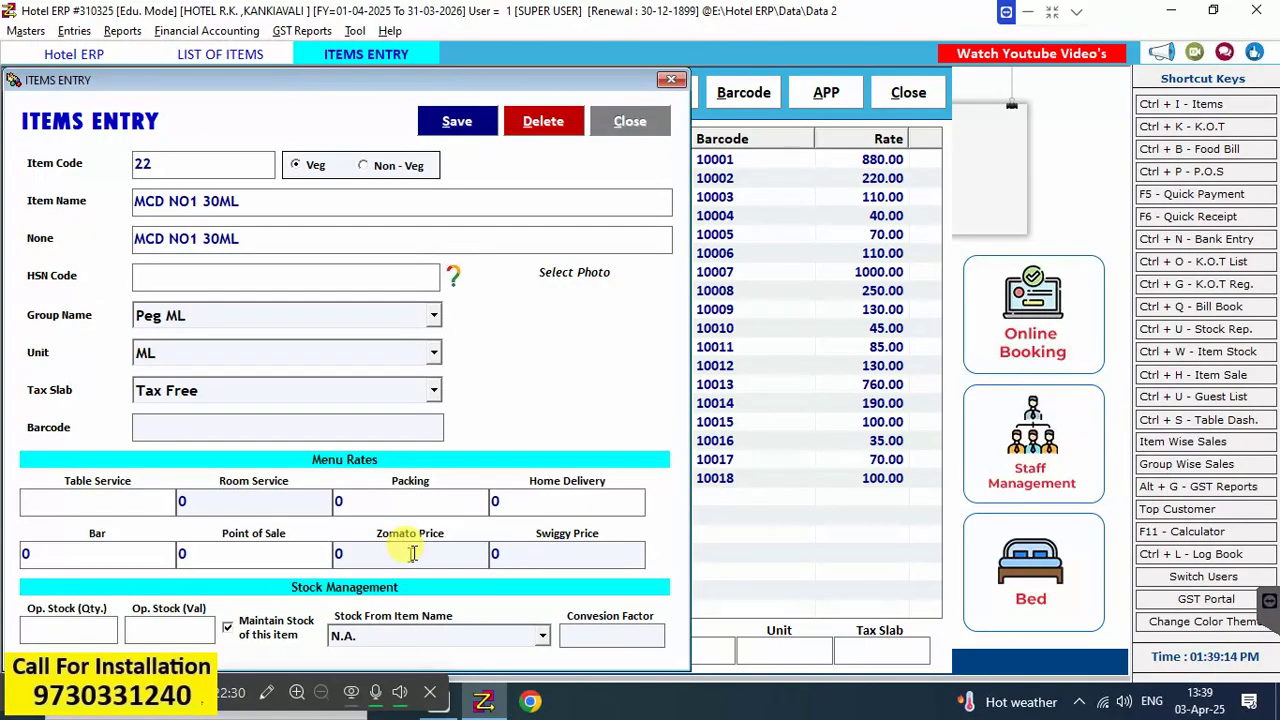
Set all menu rates of MCD NO1 30ML to 40
type("40")
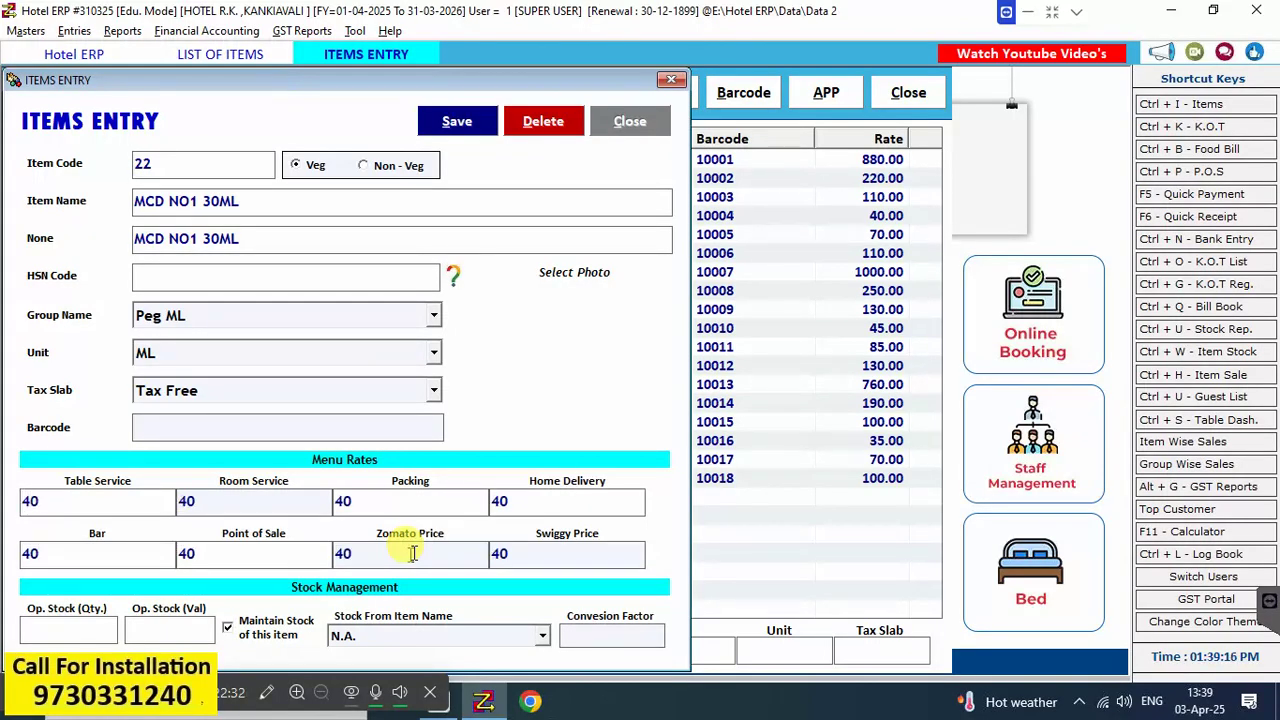
key("Return")
key("Return")
key("Return")
Turn off stock maintenance for MCD NO1 30ML, set its conversion factor to 30 and save the item
left_click(264, 633)
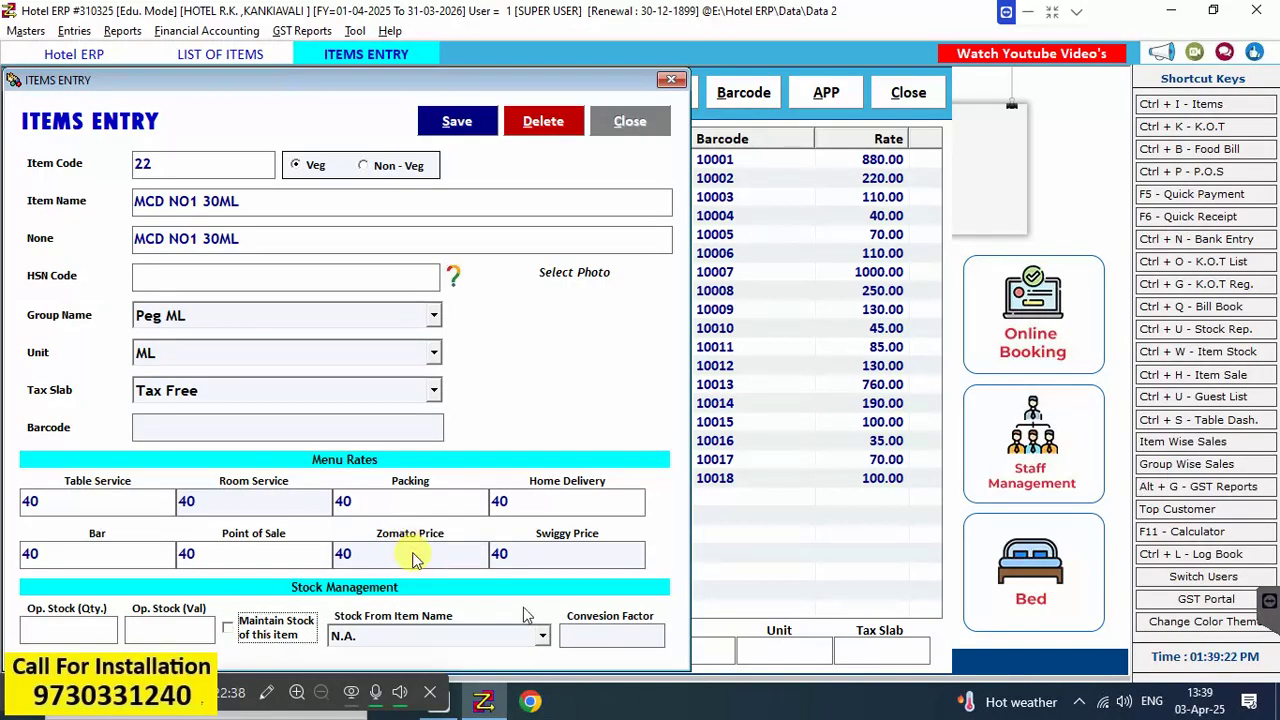
left_click(593, 636)
type("30")
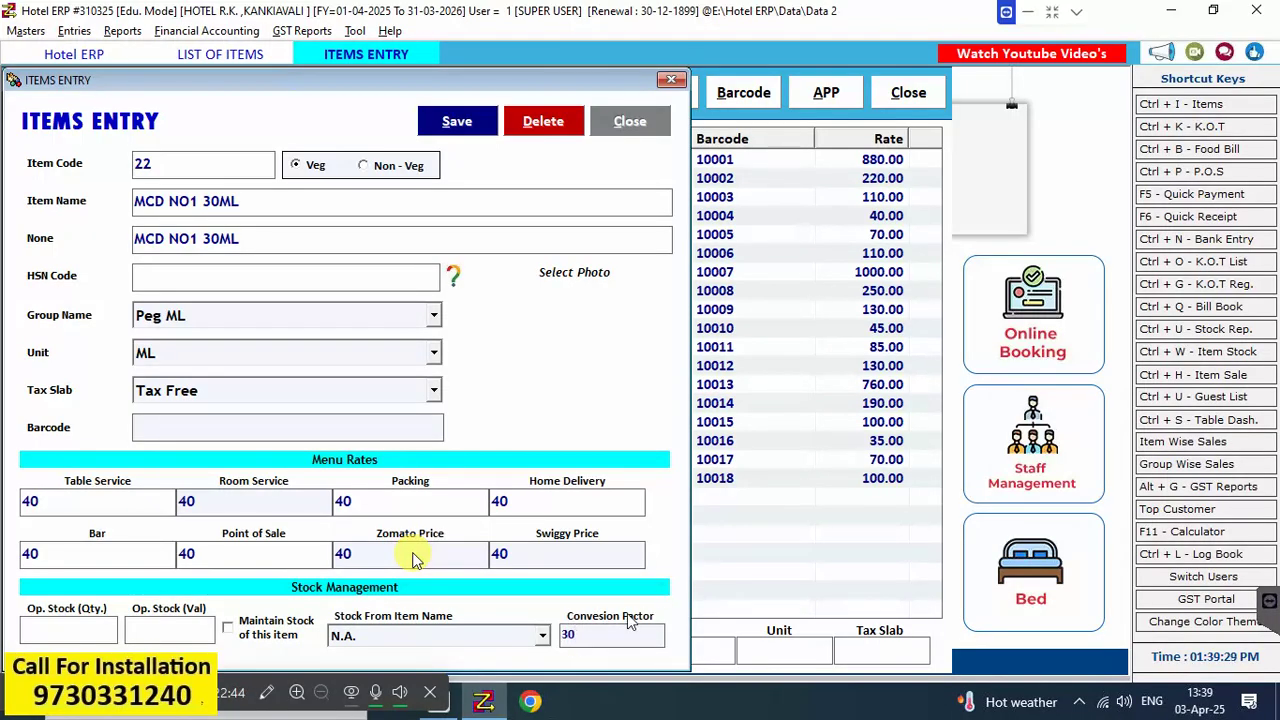
key("Return")
key("Return")
key("Return")
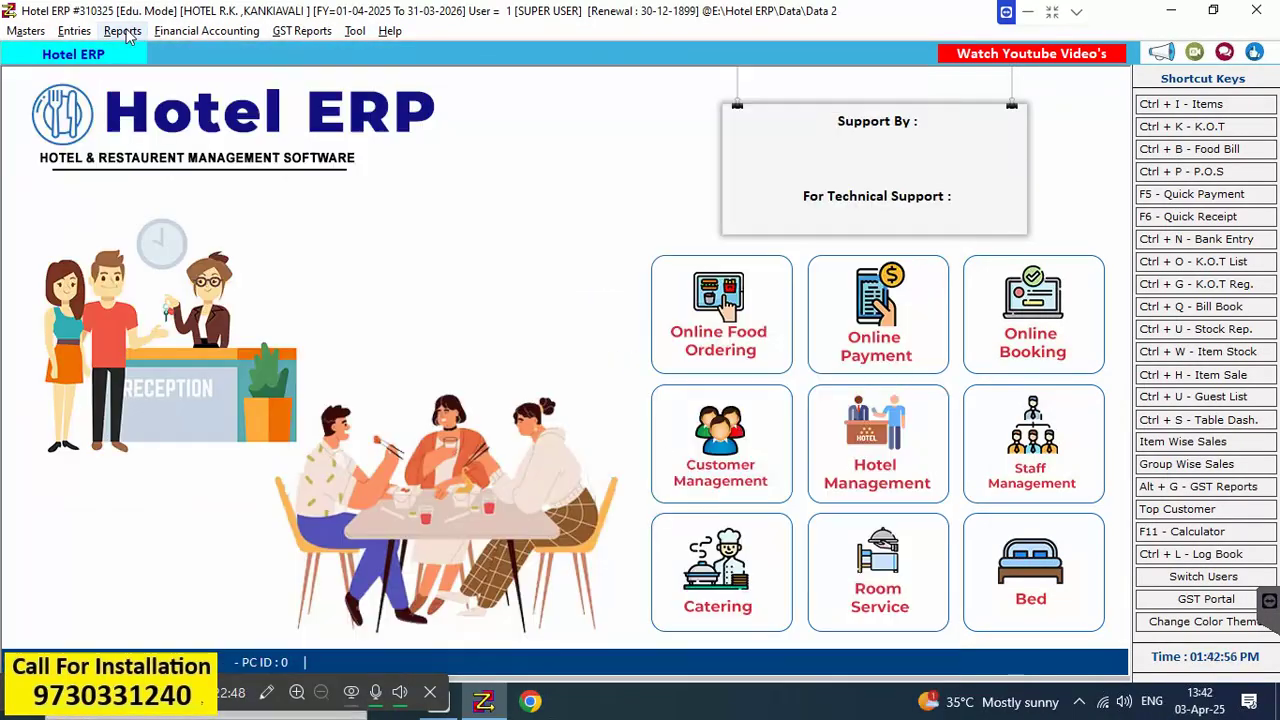
Open the Stock Summary report
left_click(127, 37)
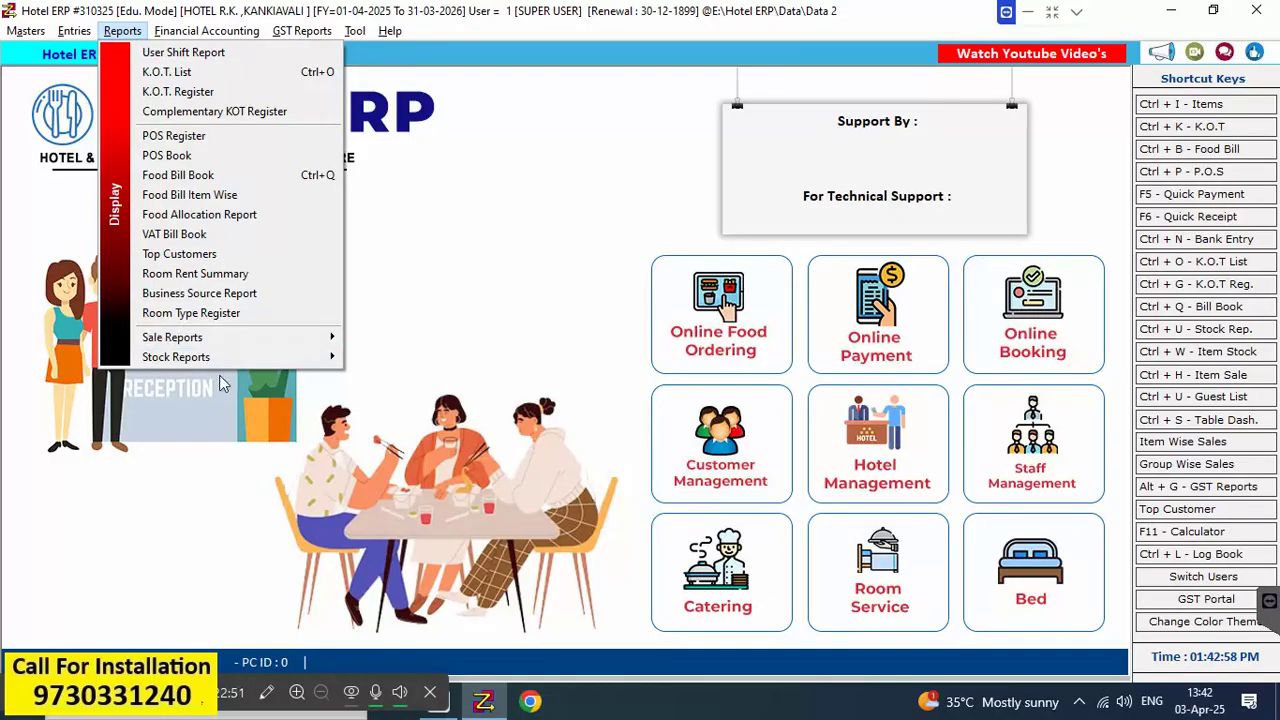
mouse_move(237, 359)
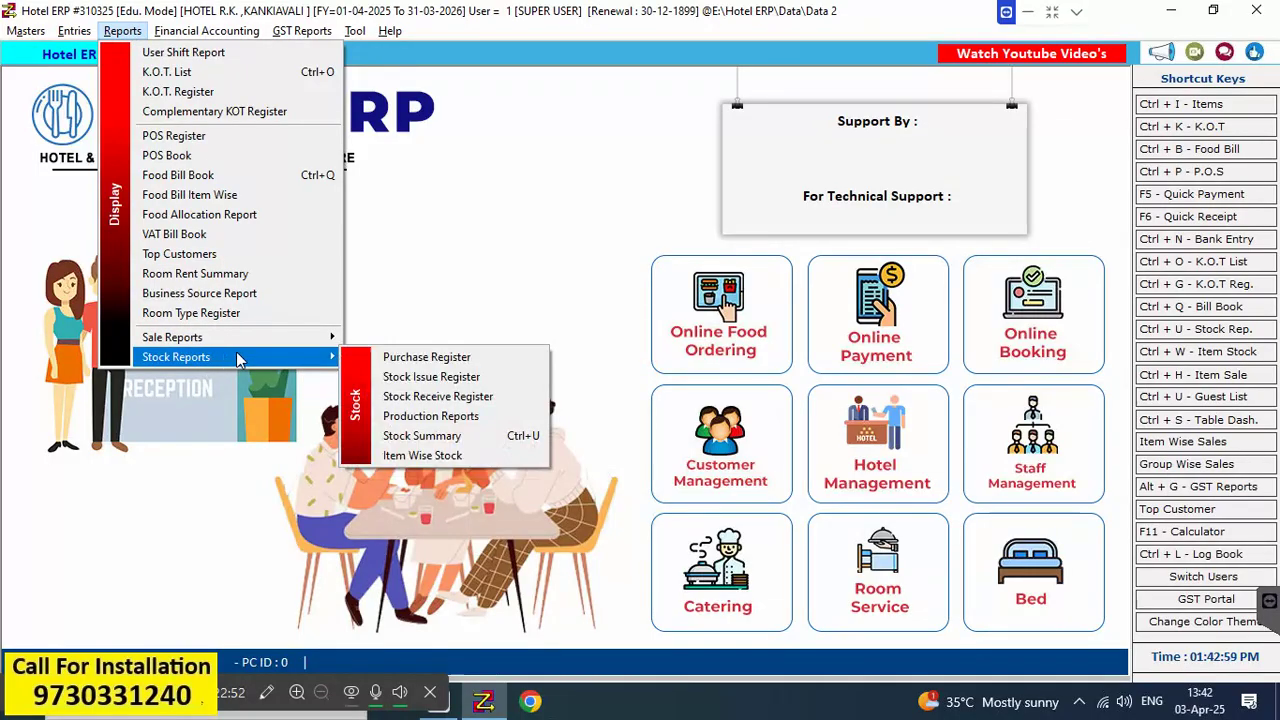
left_click(460, 437)
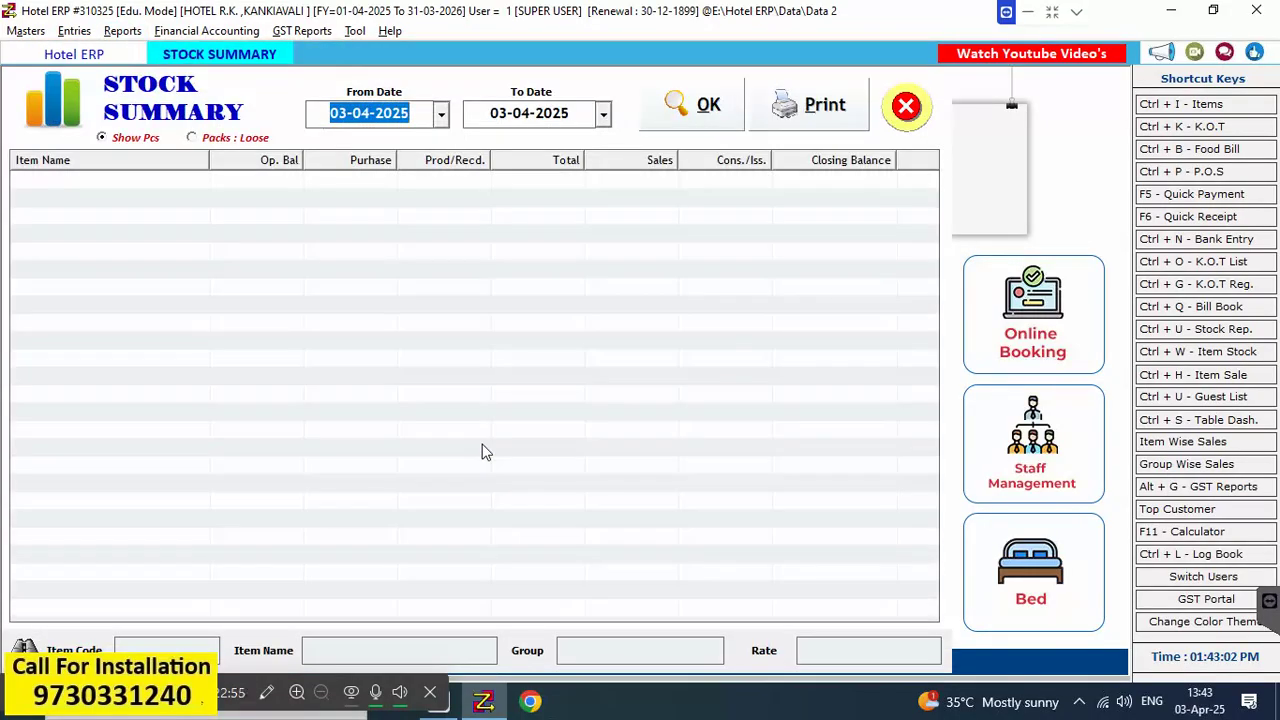
Run the stock summary for 03-04-2025 and regenerate it in the Packs : Loose format
key("Return")
key("Return")
key("Return")
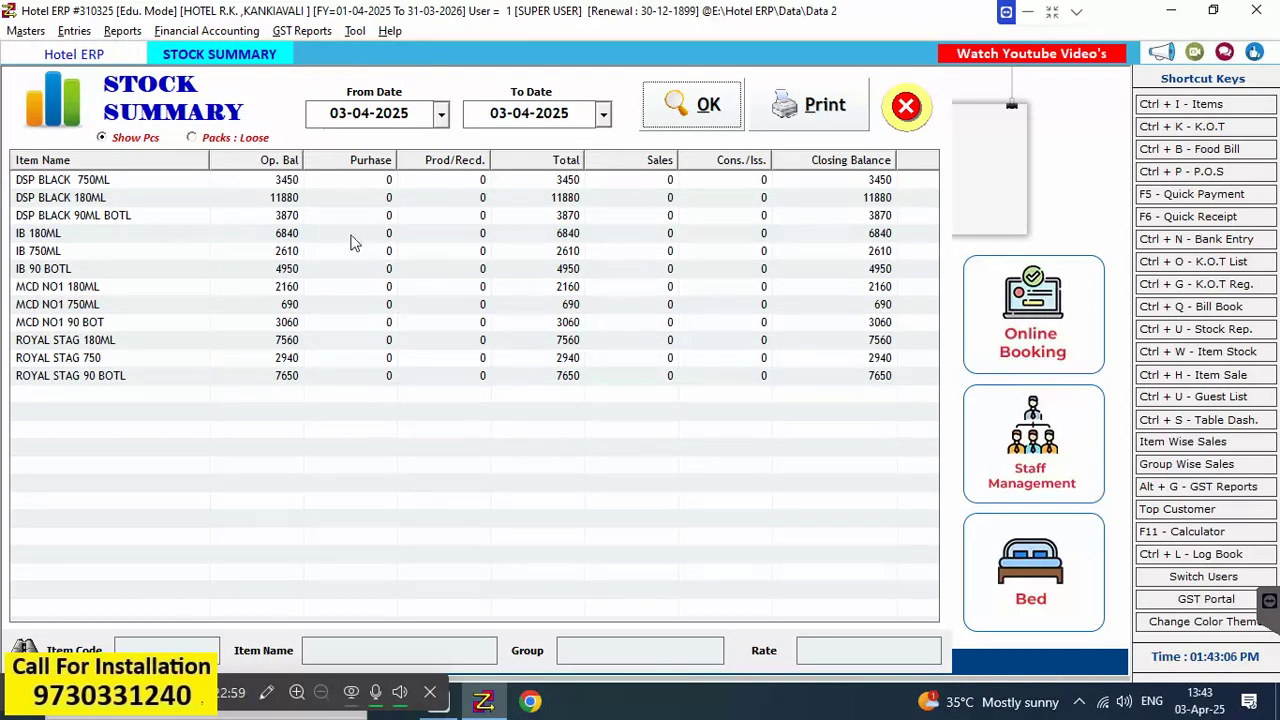
left_click(238, 140)
left_click(706, 120)
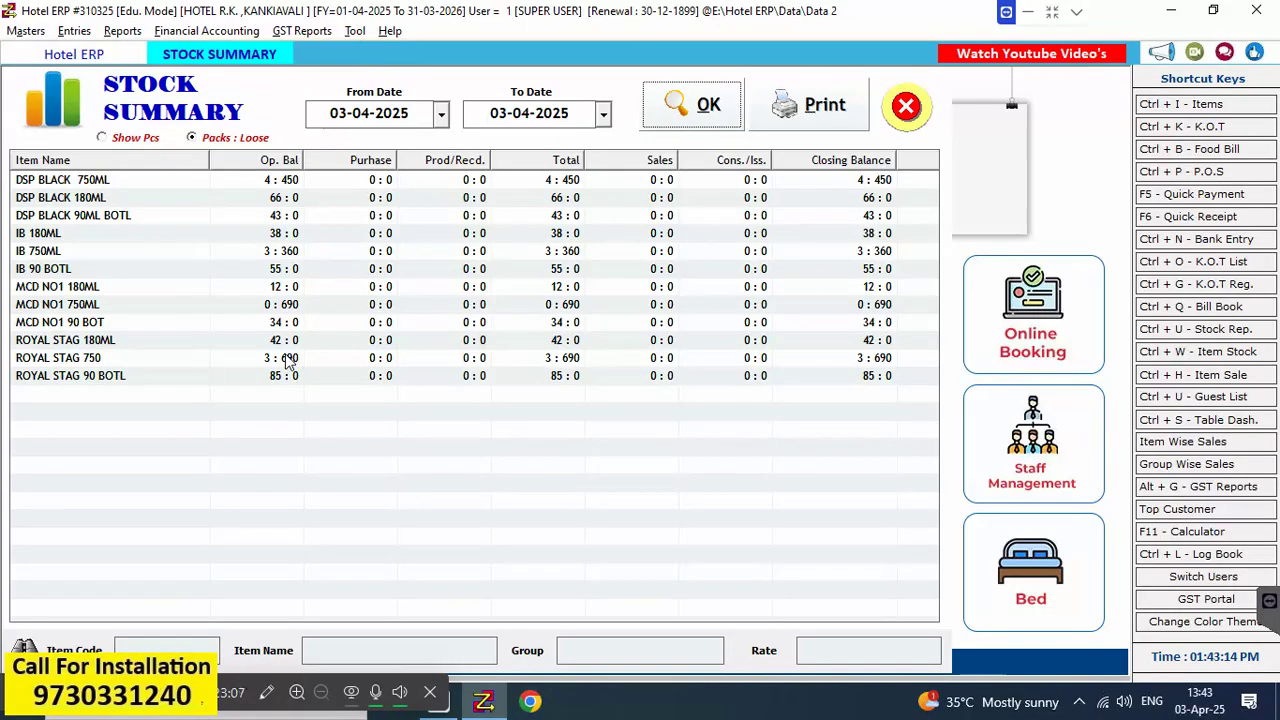
Filter the stock summary by the group text LIQ, check the liquor stock balances and close the report
left_click(595, 655)
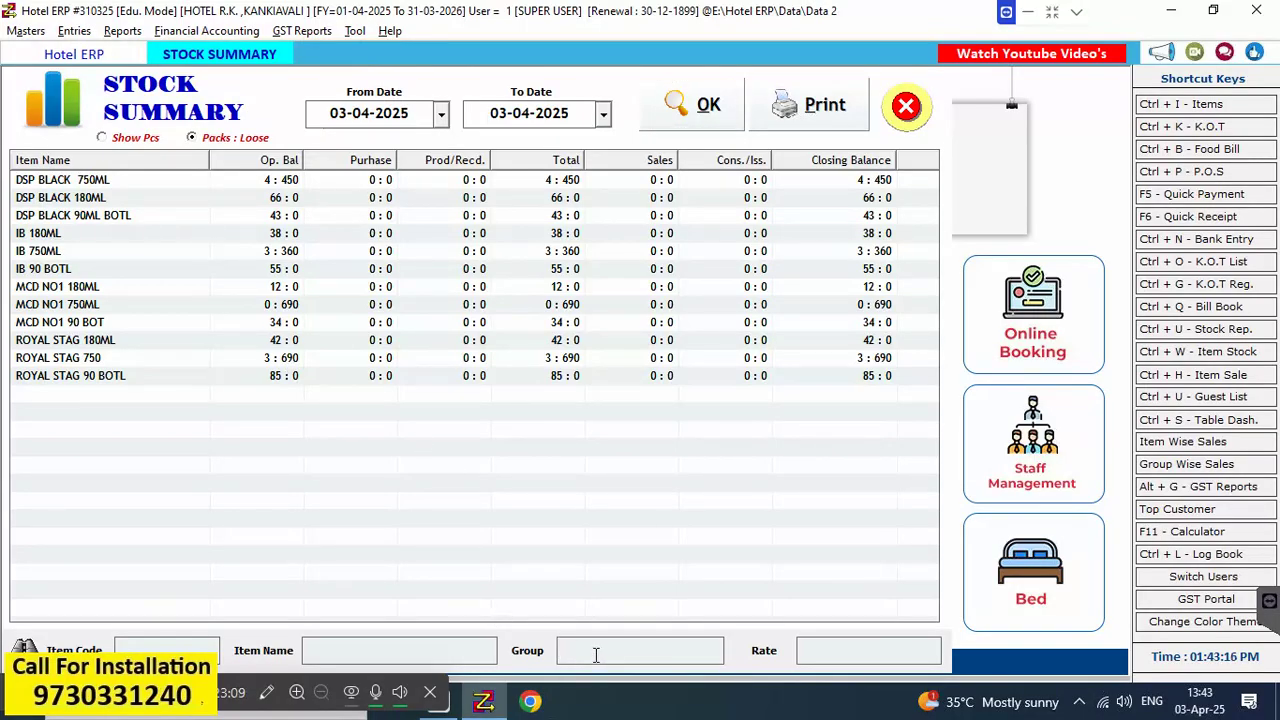
type("LUI")
key("BackSpace")
key("BackSpace")
type("IC")
left_click(686, 110)
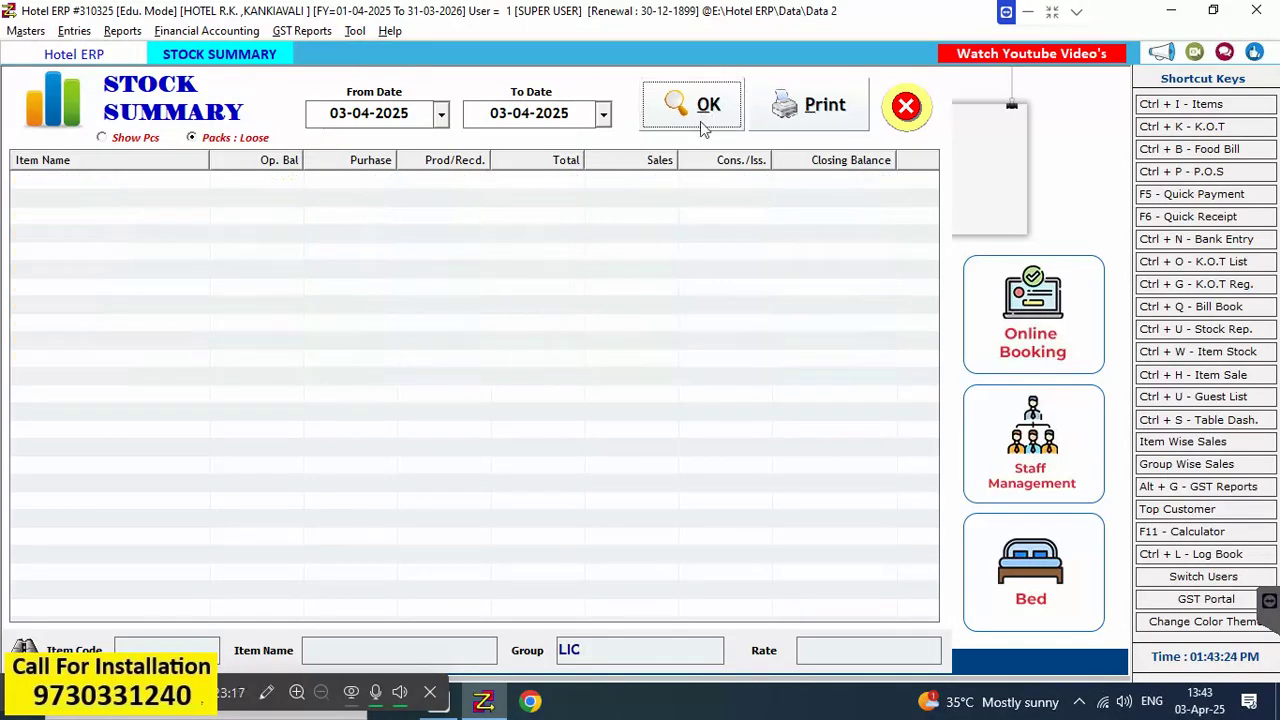
left_click(630, 637)
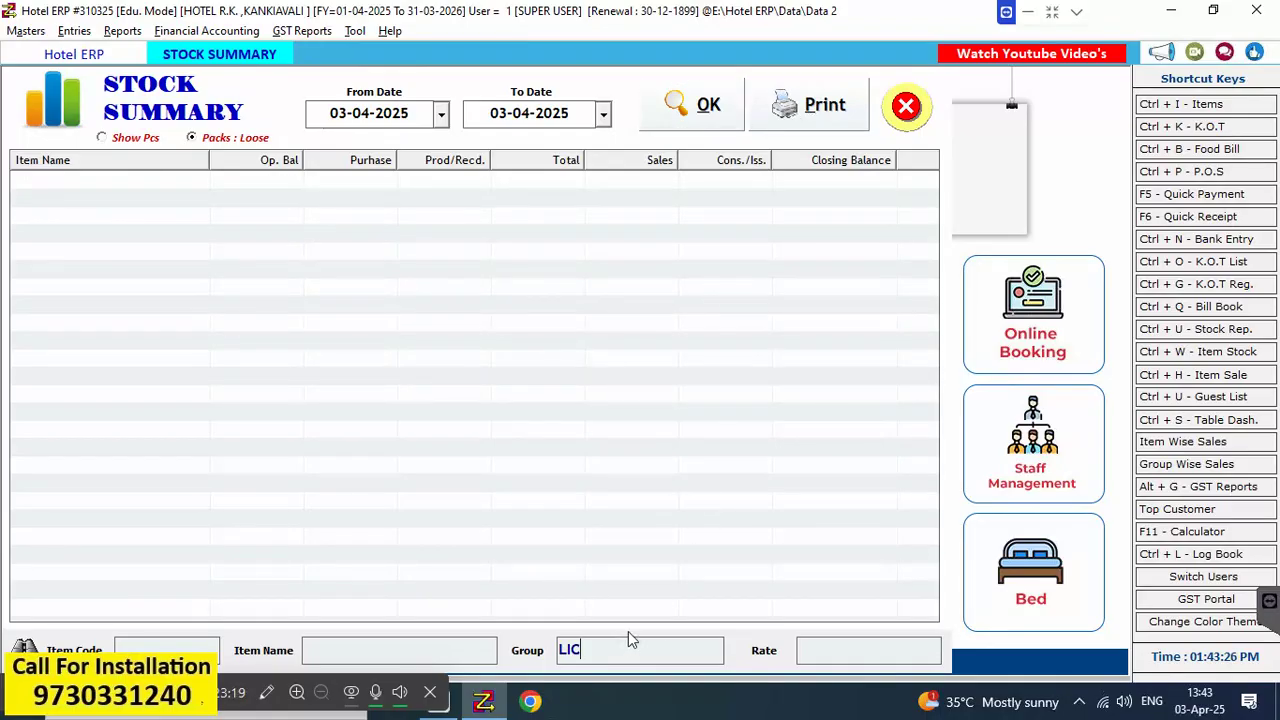
key("BackSpace")
type("Q")
left_click(704, 110)
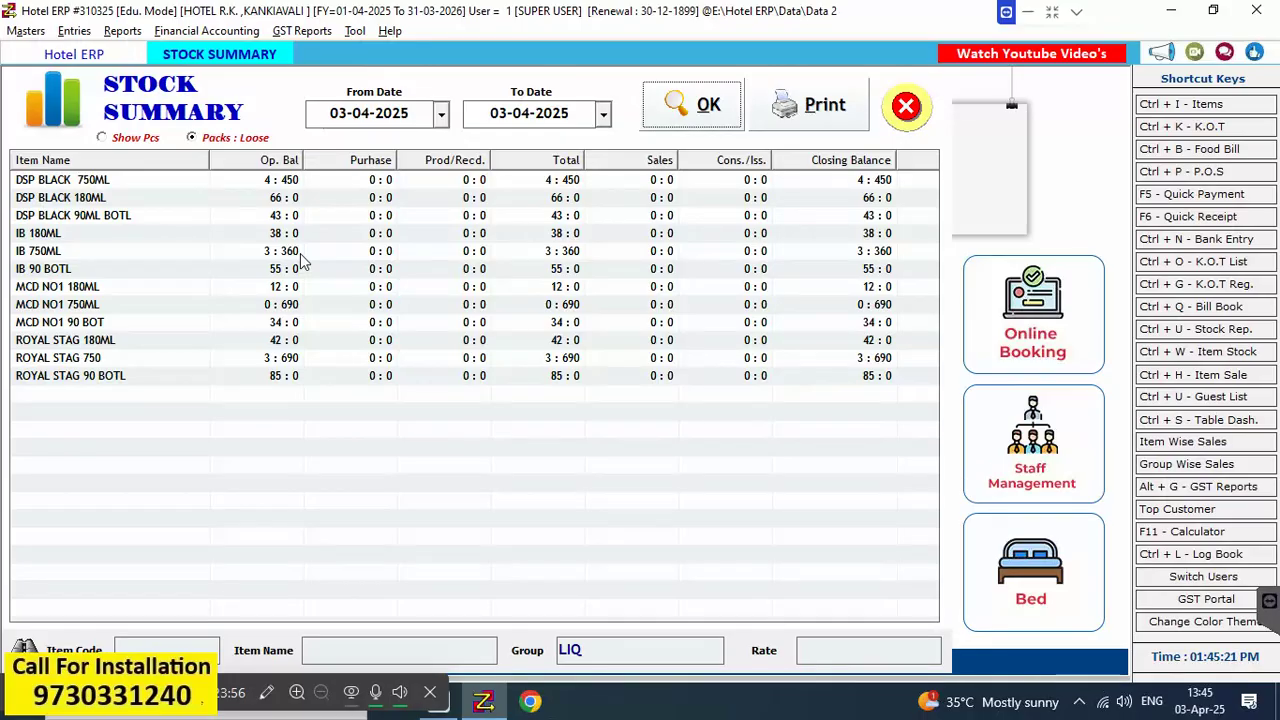
left_click(911, 117)
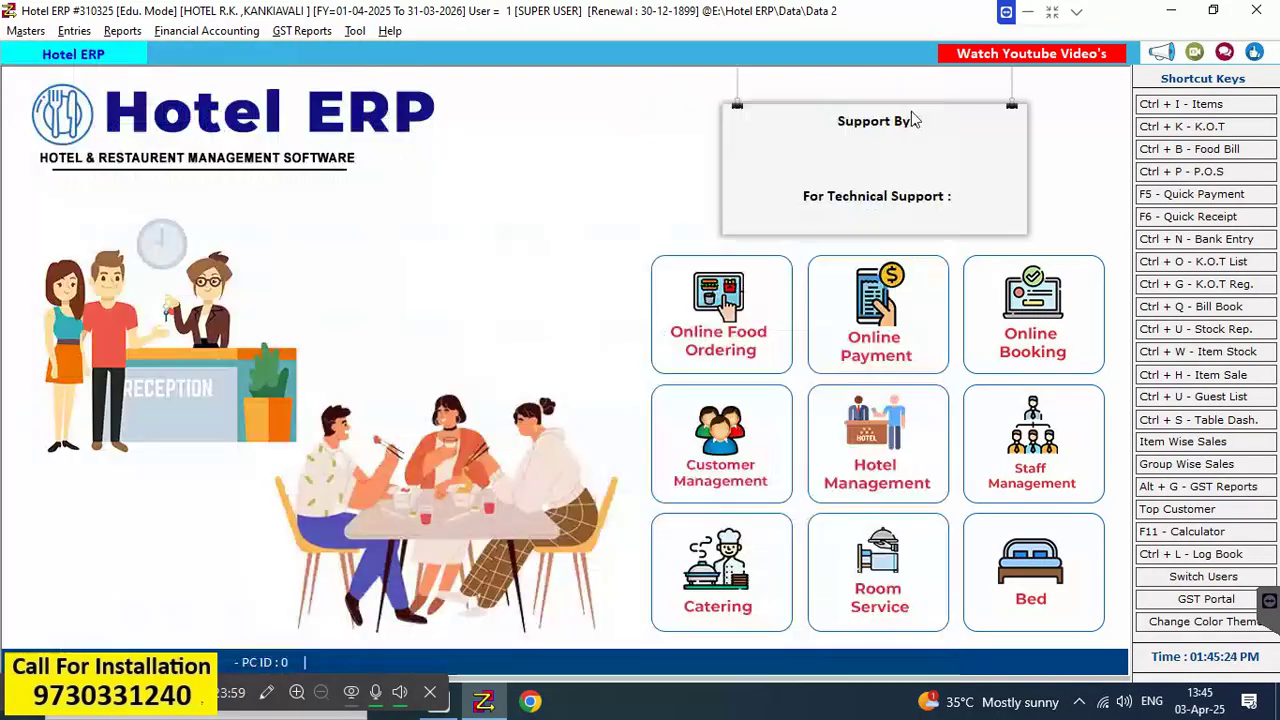
Open the items list and narrow its Rate and Tax Slab columns
left_click(1213, 116)
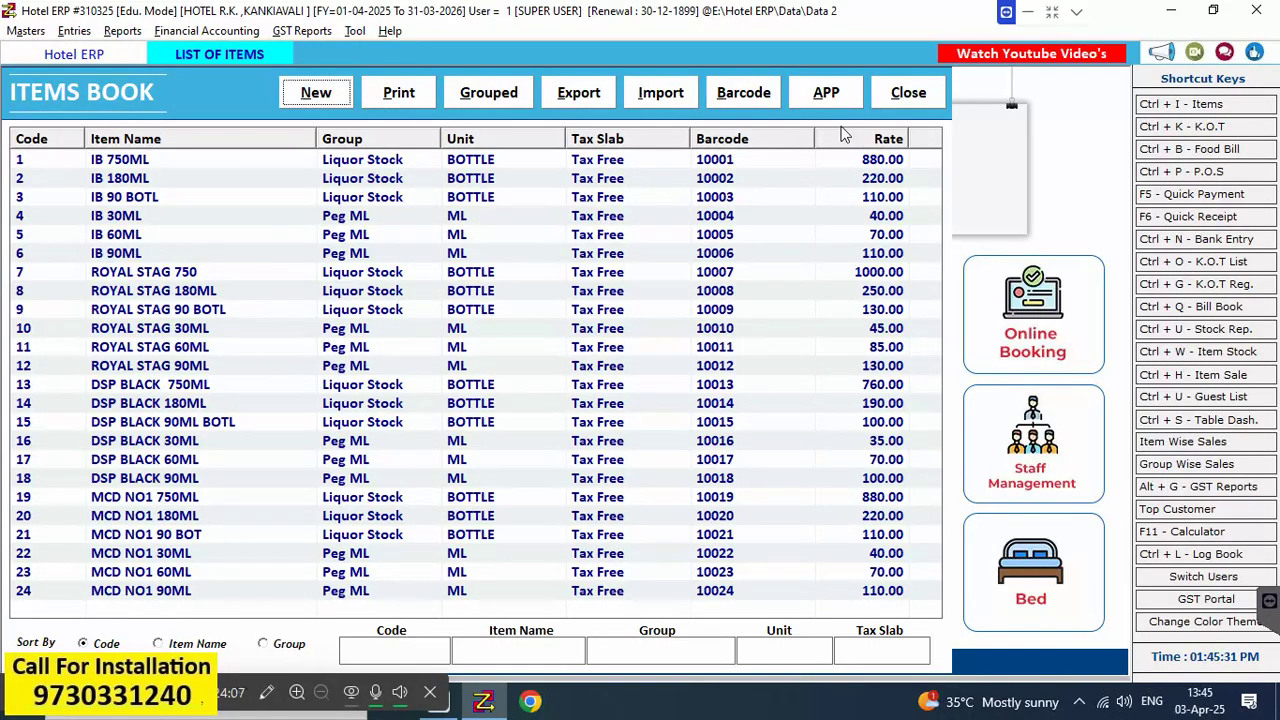
mouse_move(911, 135)
left_mouse_down()
mouse_move(823, 160)
mouse_move(893, 151)
left_mouse_up()
left_click_drag(694, 135, 654, 150)
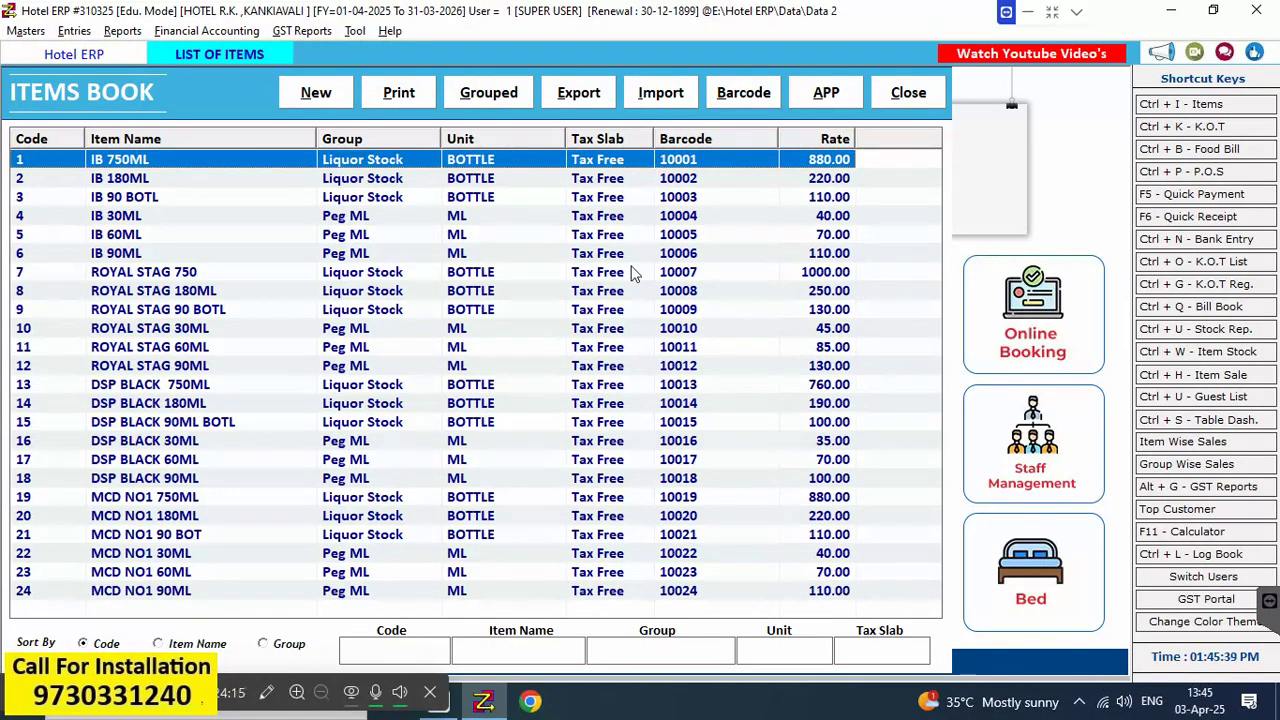
Open ROYAL STAG 60ML from the items list, check its menu rates and update the item
left_click(117, 350)
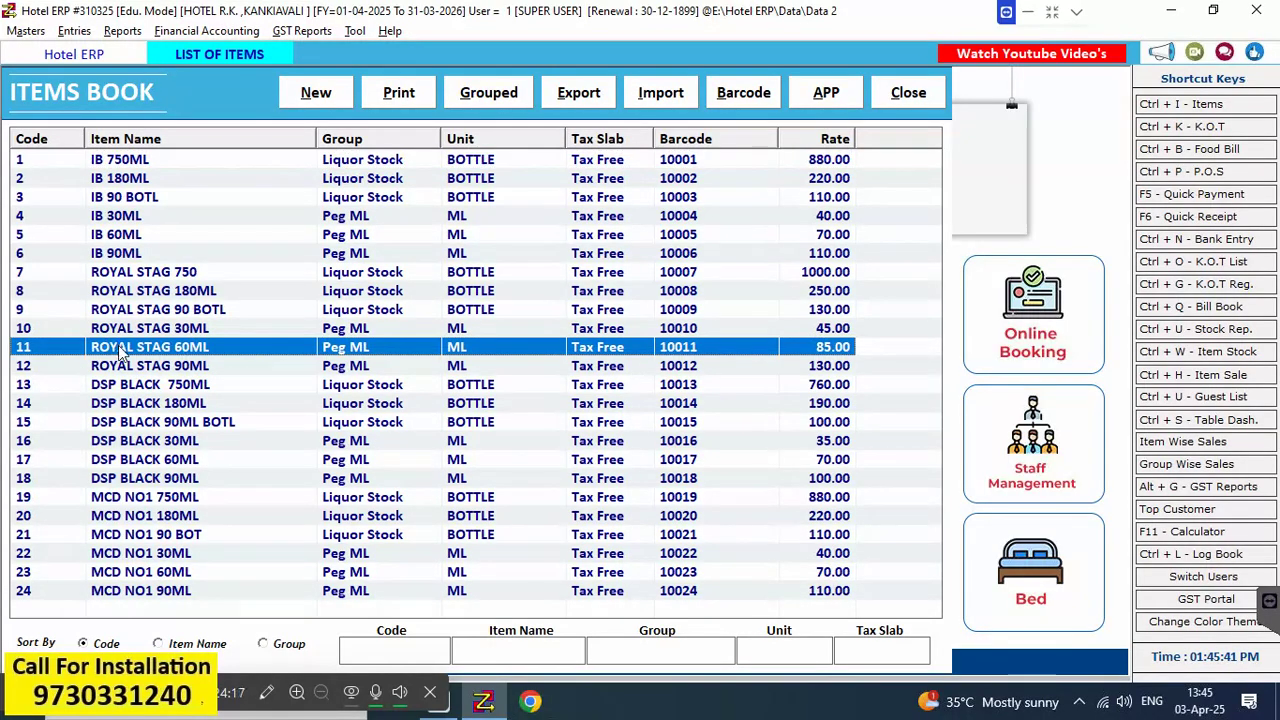
double_click(117, 350)
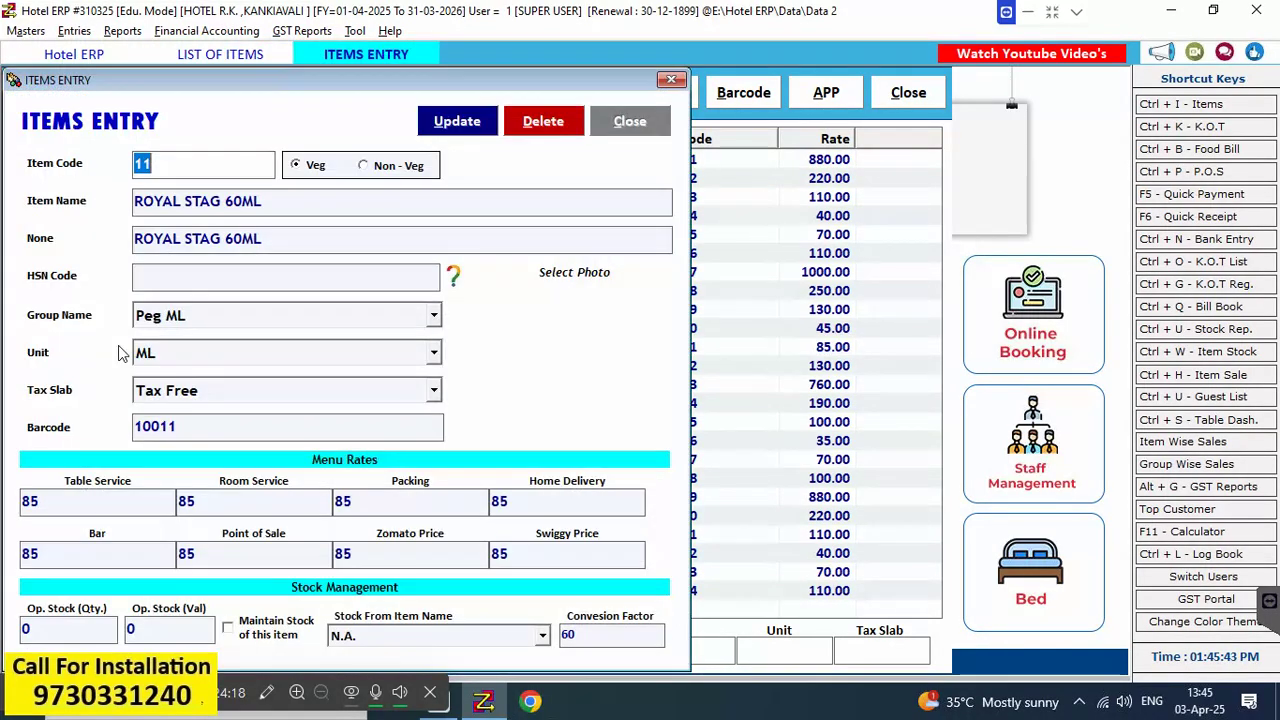
left_click(100, 501)
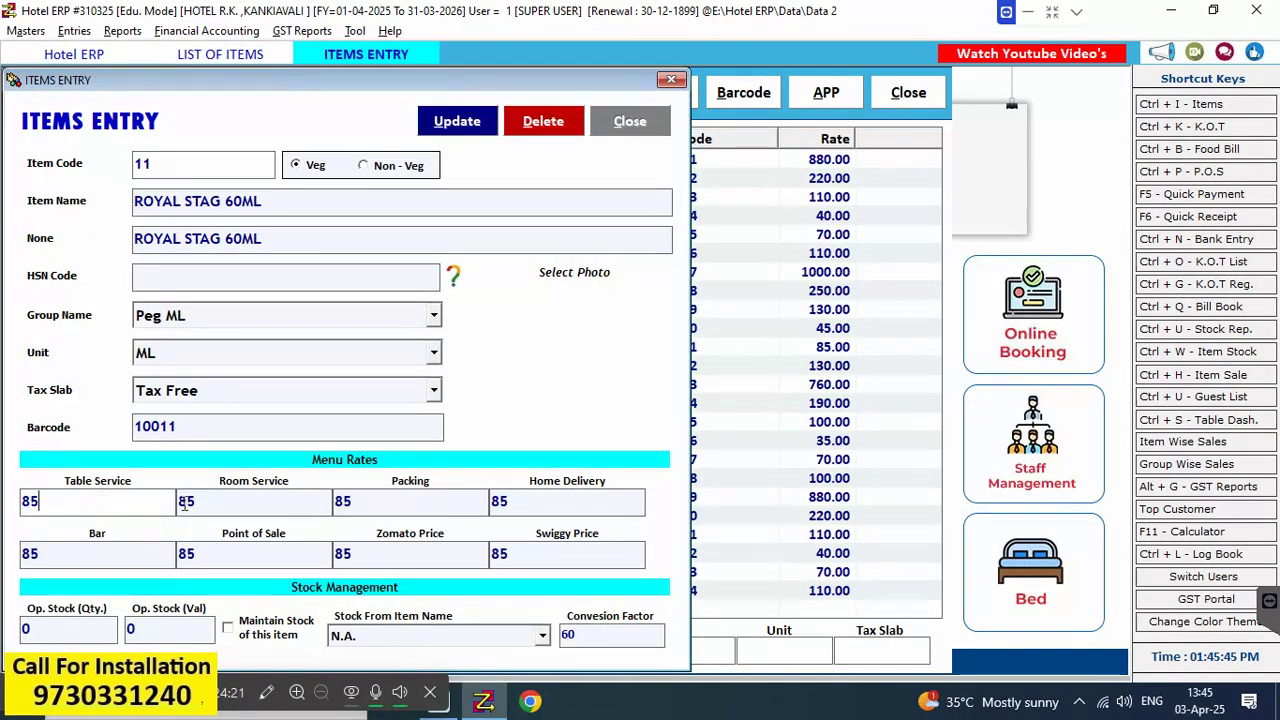
left_click(435, 501)
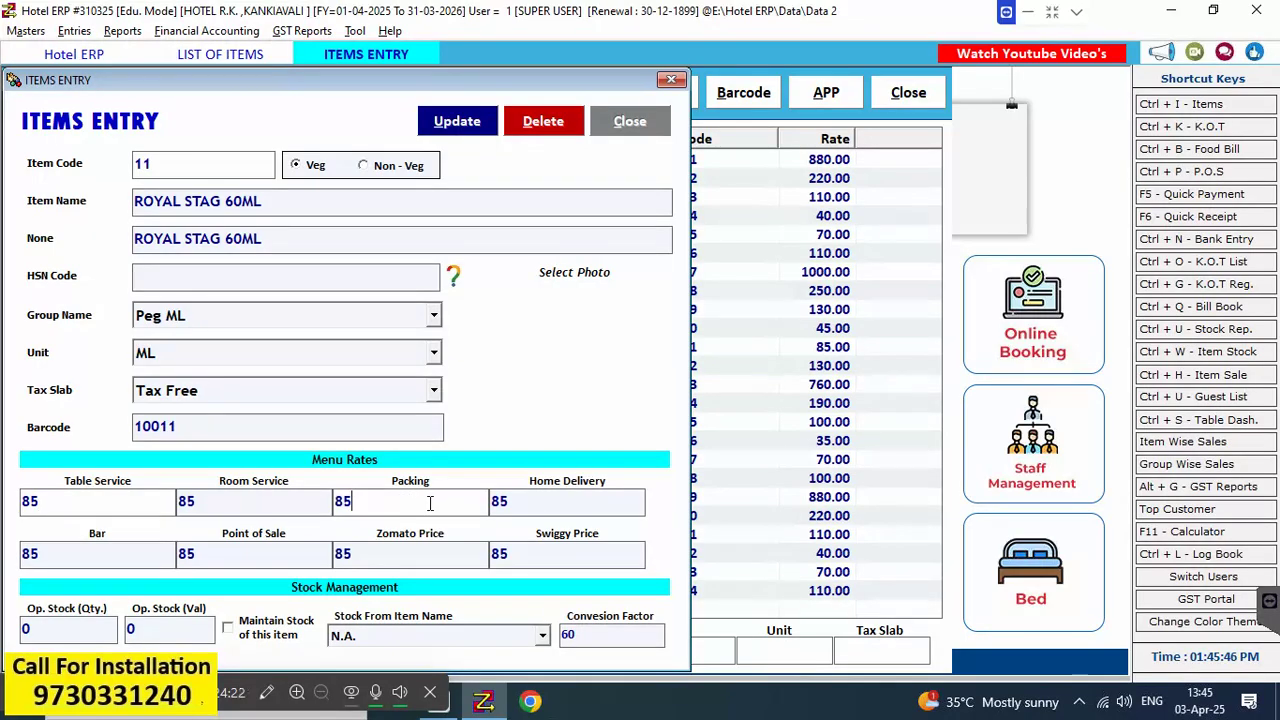
left_click(457, 121)
left_click(690, 415)
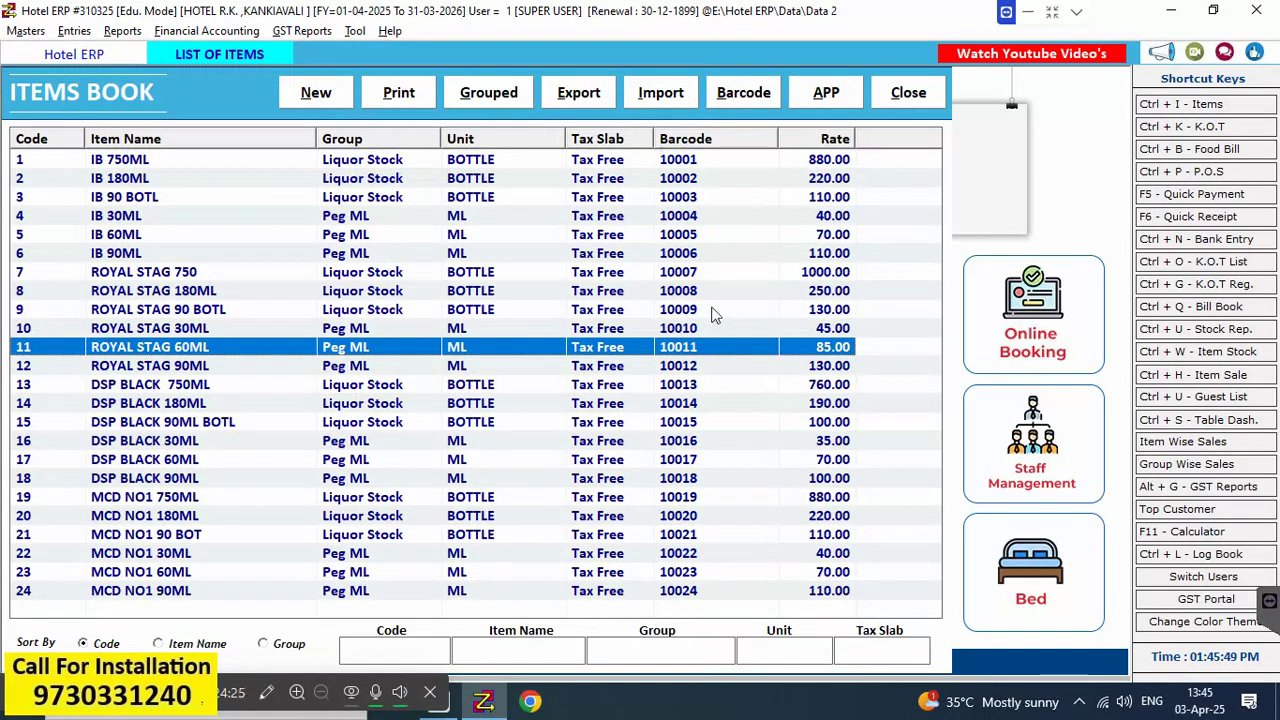
left_click(605, 121)
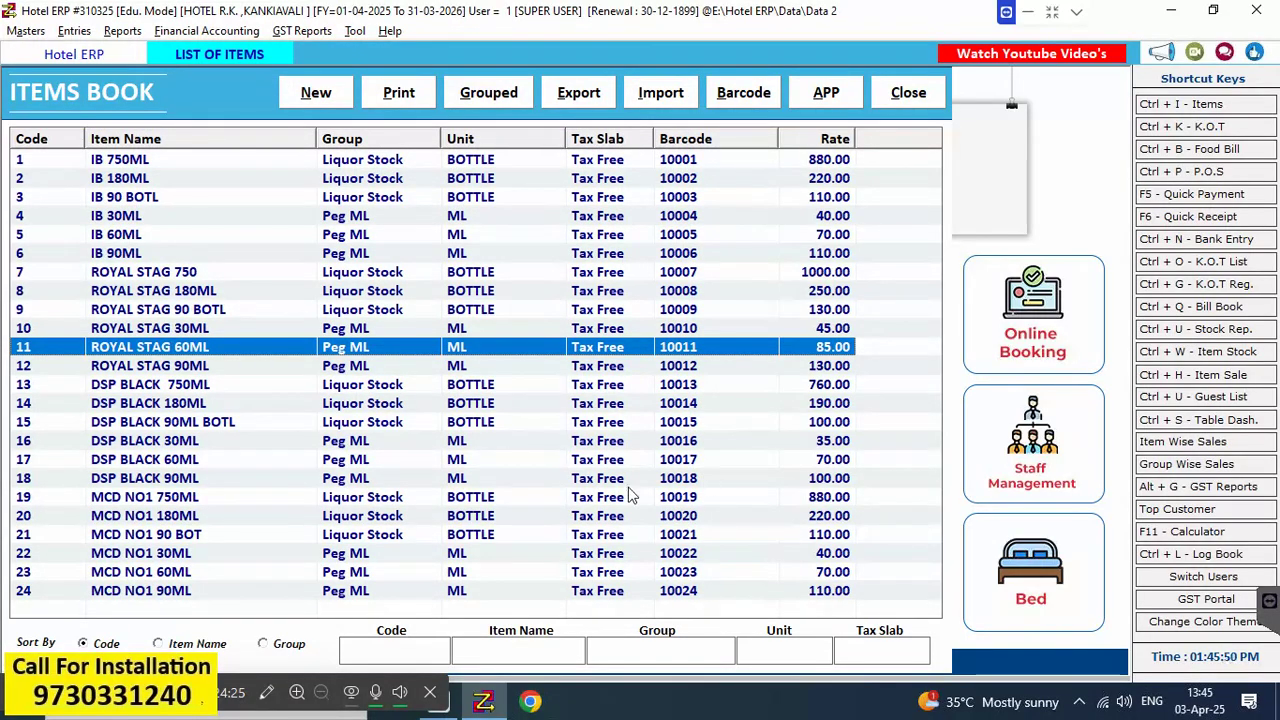
Start a new item and enter ROYAL STAG B SELECT as its item name
left_click(306, 94)
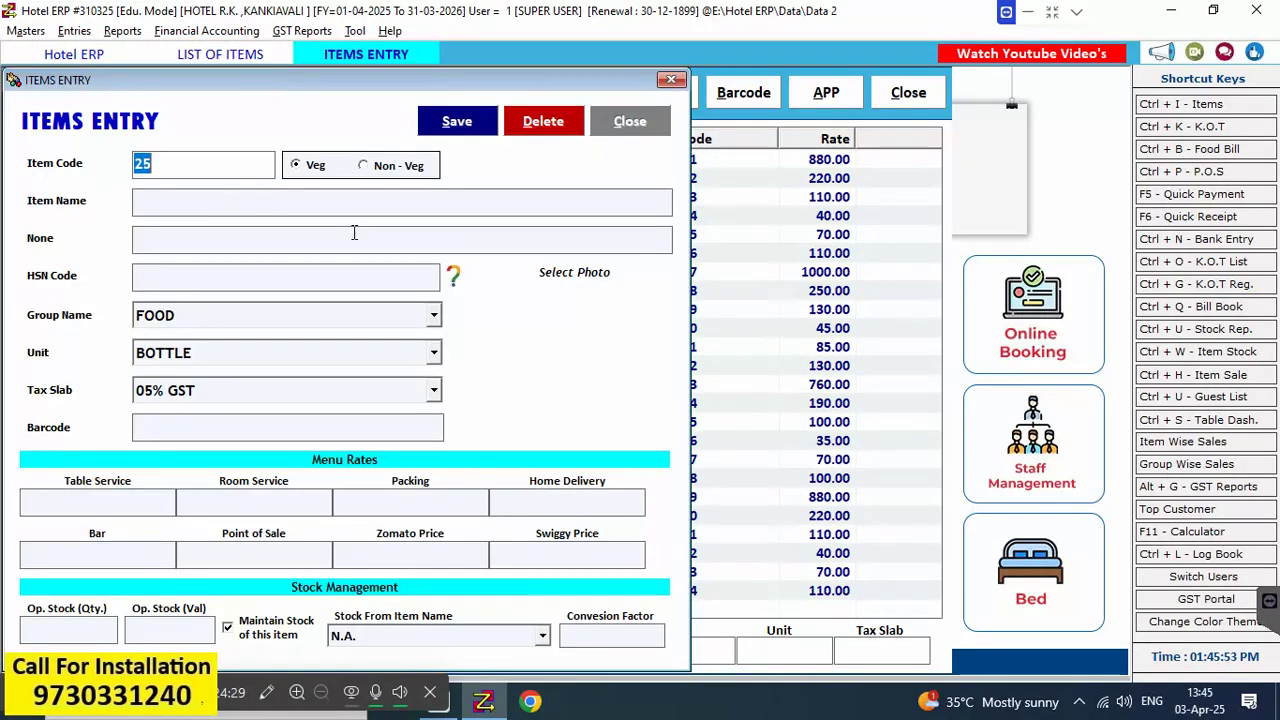
key("Tab")
key("Tab")
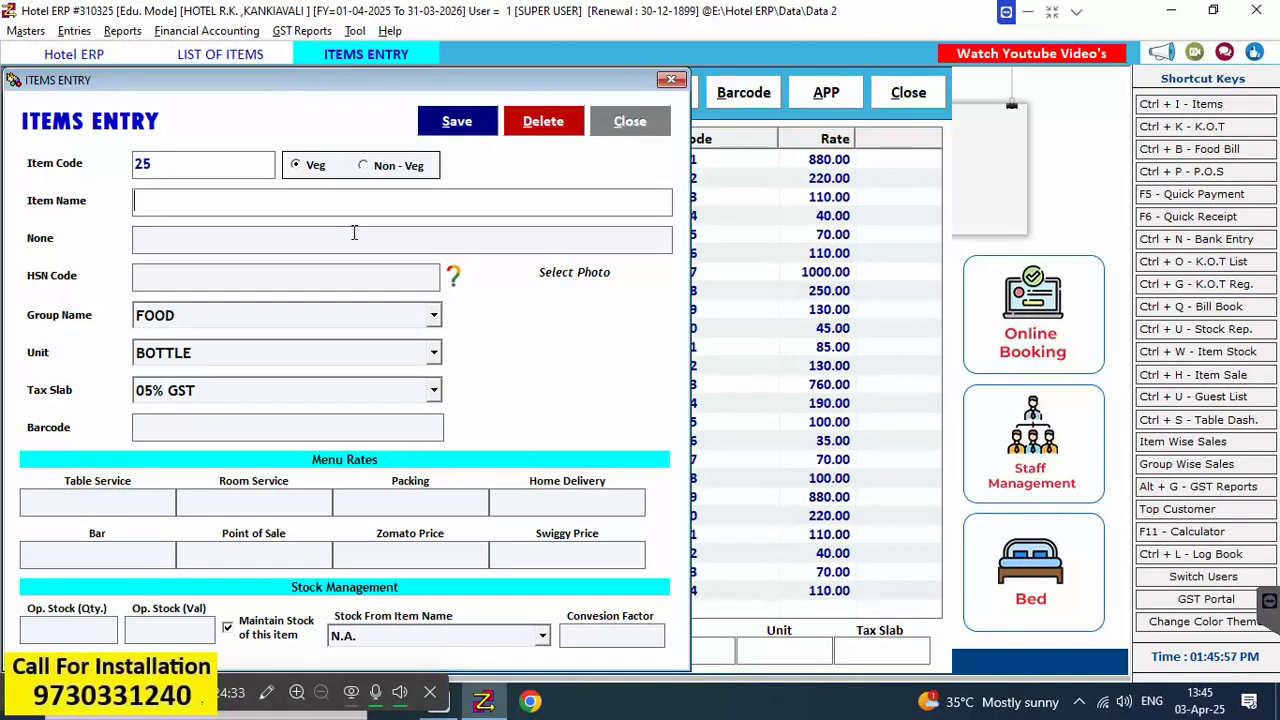
type("ROYAL STAG")
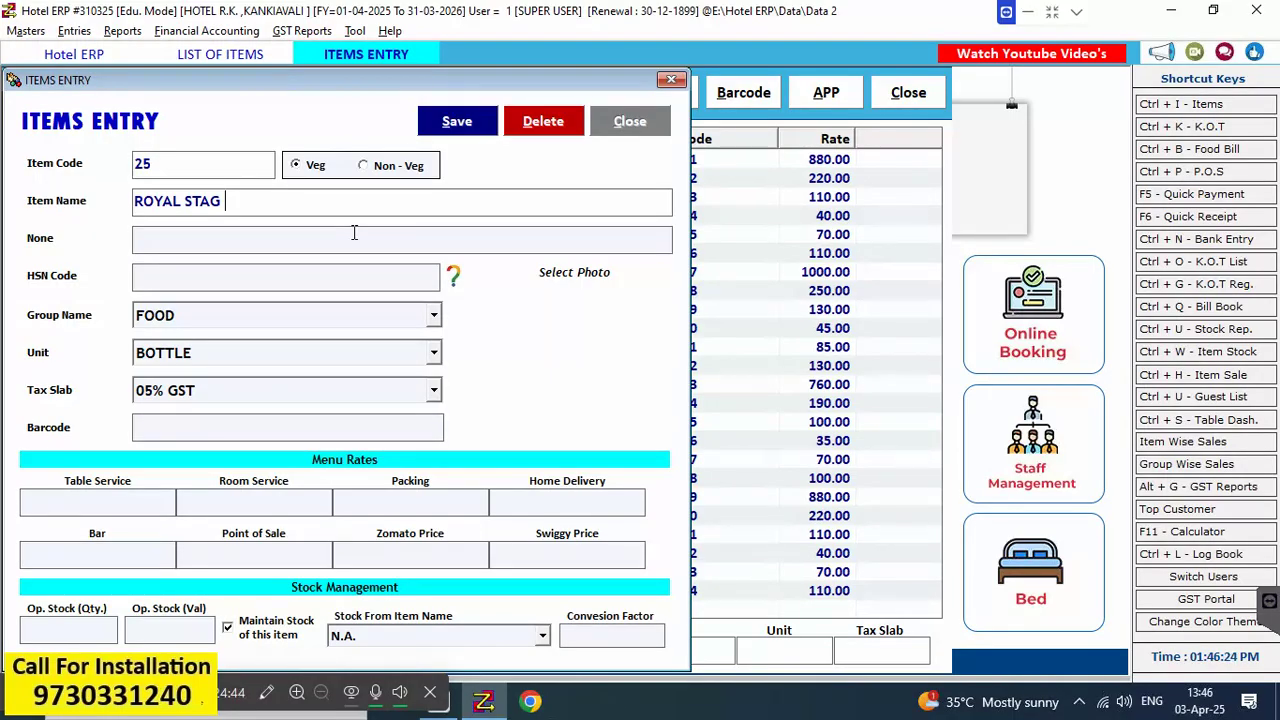
type("B SELECT")
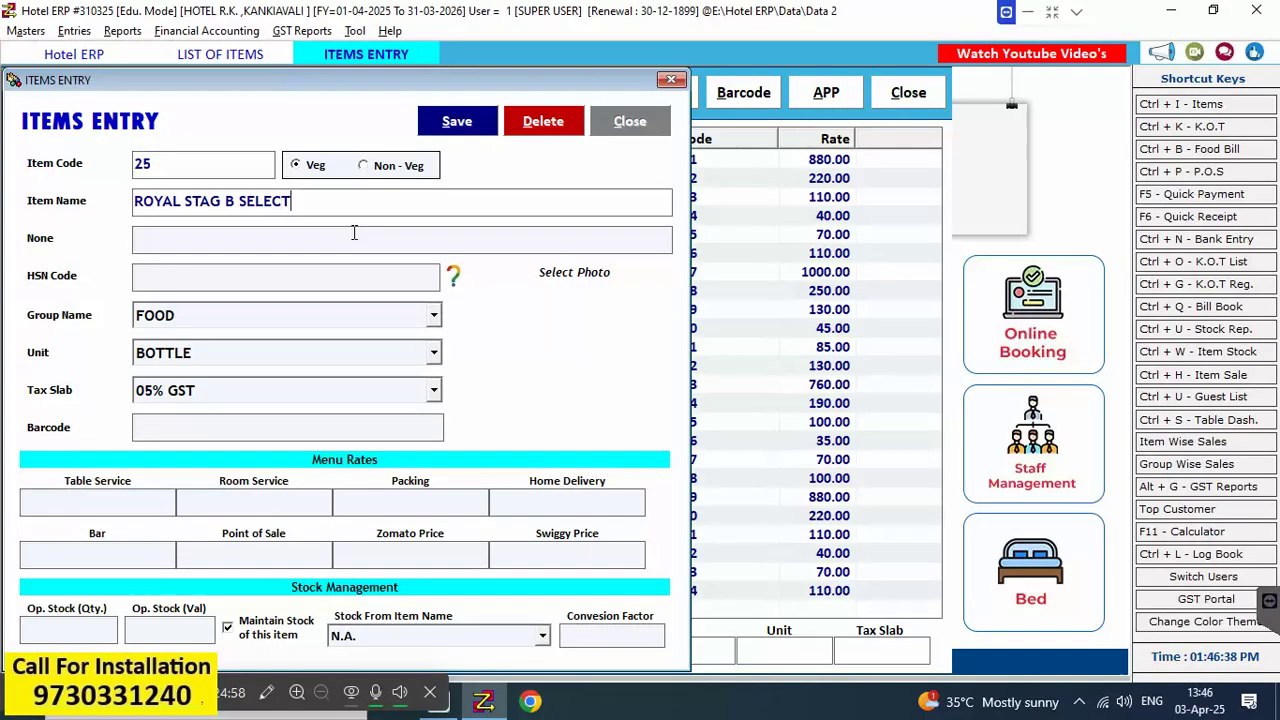
Append 180ML to the new item's name and carry the full name into the second name field
key("shift+Left")
key("shift+Left")
key("shift+Left")
key("shift+Left")
key("shift+Left")
key("shift+Left")
key("shift+Left")
key("shift+Left")
key("shift+Left")
key("shift+Left")
key("shift+Left")
key("shift+Left")
key("shift+Left")
key("shift+Left")
key("shift+Left")
key("shift+Left")
key("shift+Left")
key("shift+Left")
key("shift+Left")
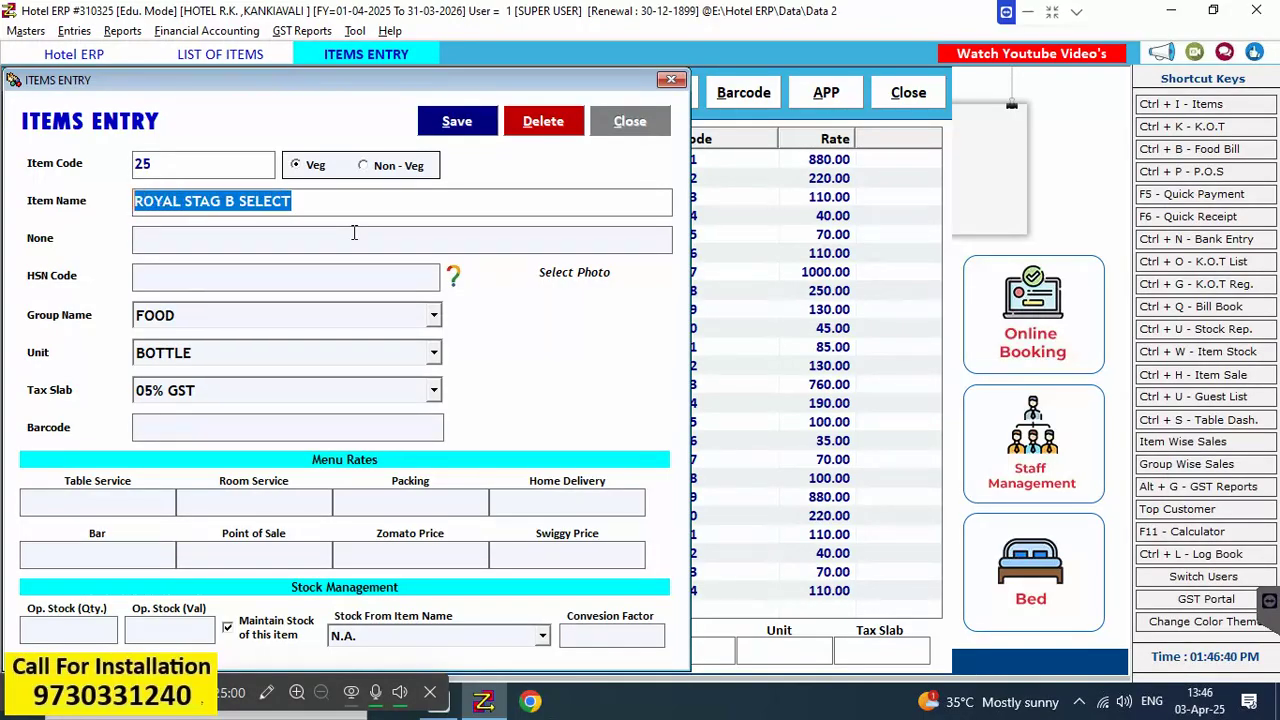
key("Right")
key("Right")
key("Right")
key("Right")
key("Right")
key("Right")
key("Right")
key("Right")
key("Right")
key("Right")
key("Right")
key("Right")
key("Right")
key("Right")
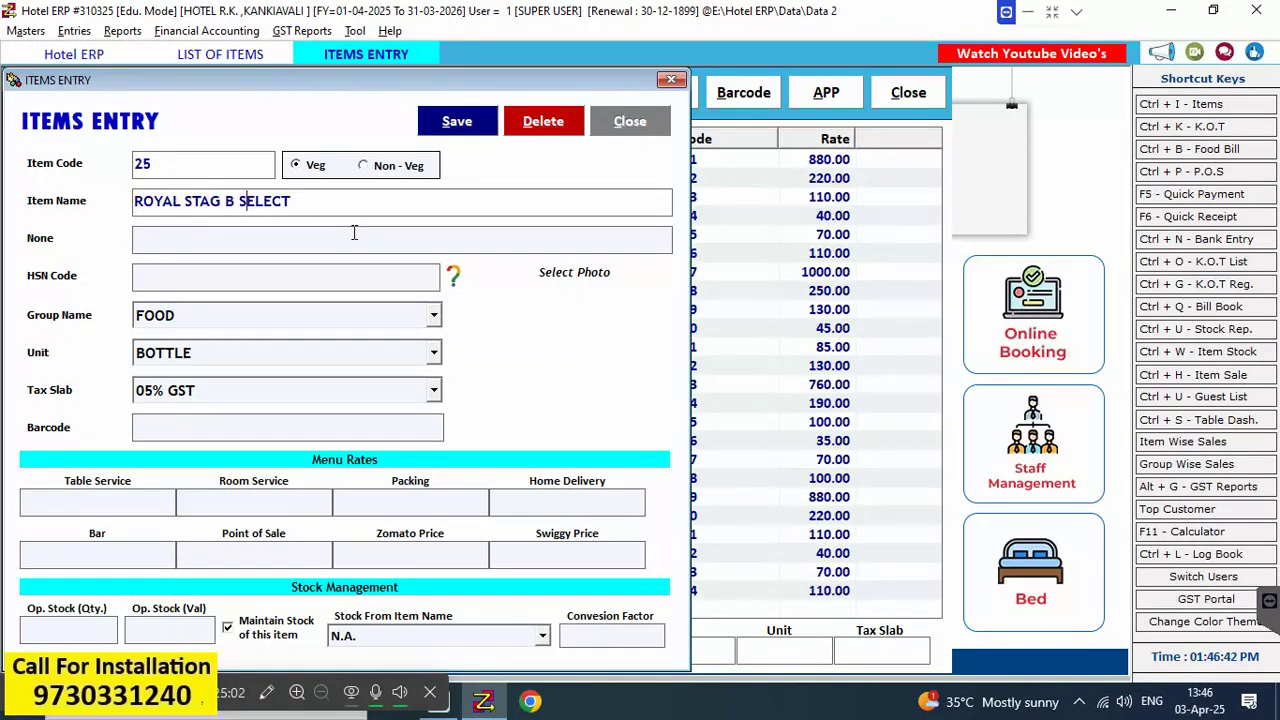
key("Right")
type("18/0")
key("BackSpace")
key("BackSpace")
type("0")
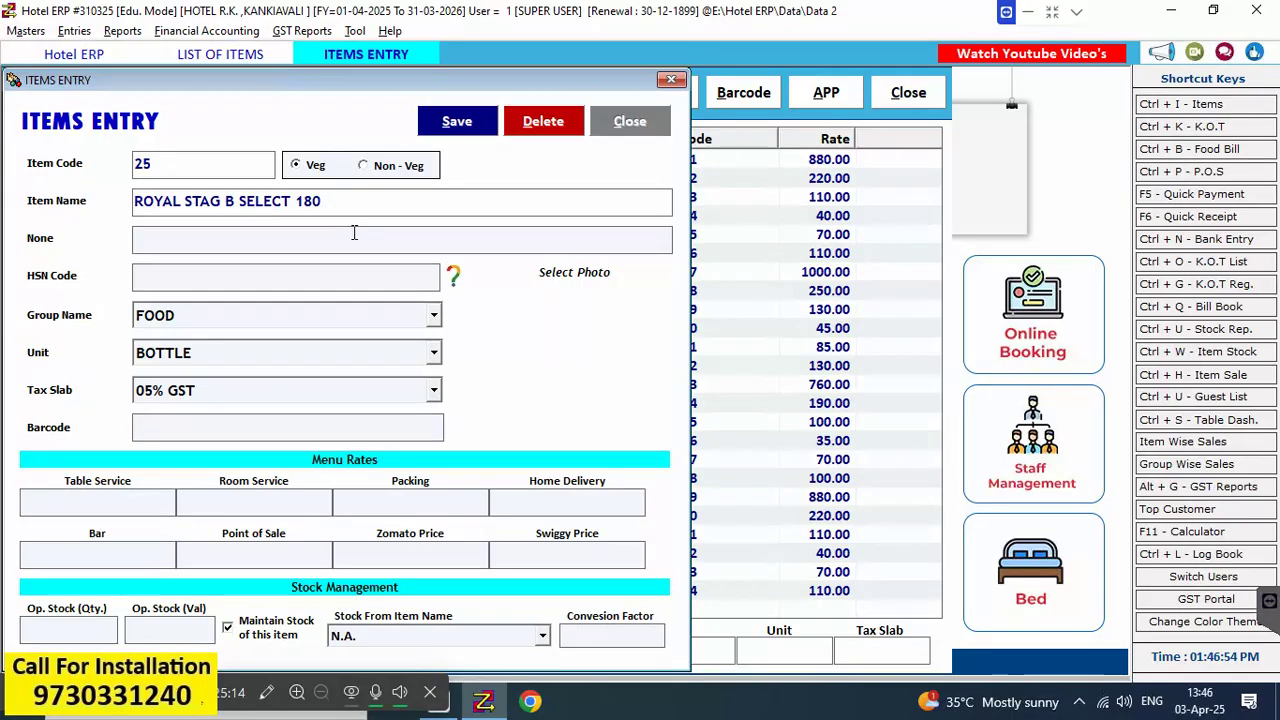
type("ML")
key("Return")
key("Return")
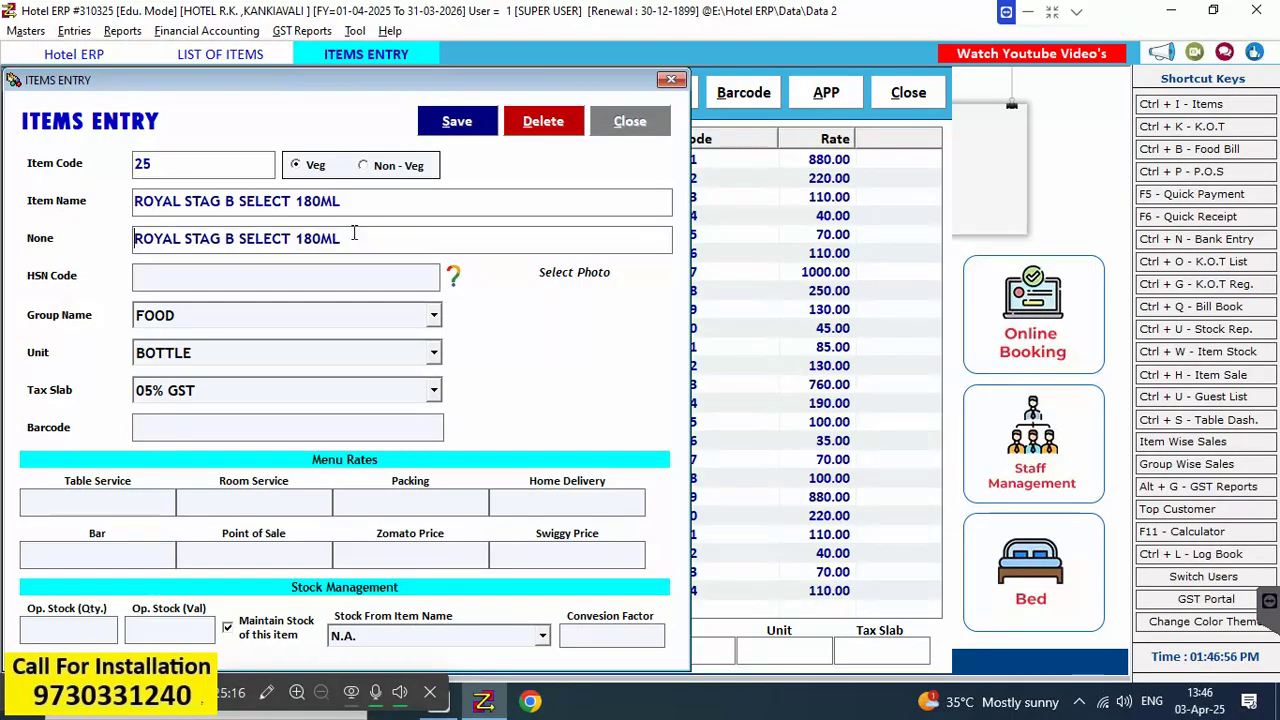
Leave the HSN code blank and assign ROYAL STAG B SELECT 180ML to the Liquor Stock group
key("Return")
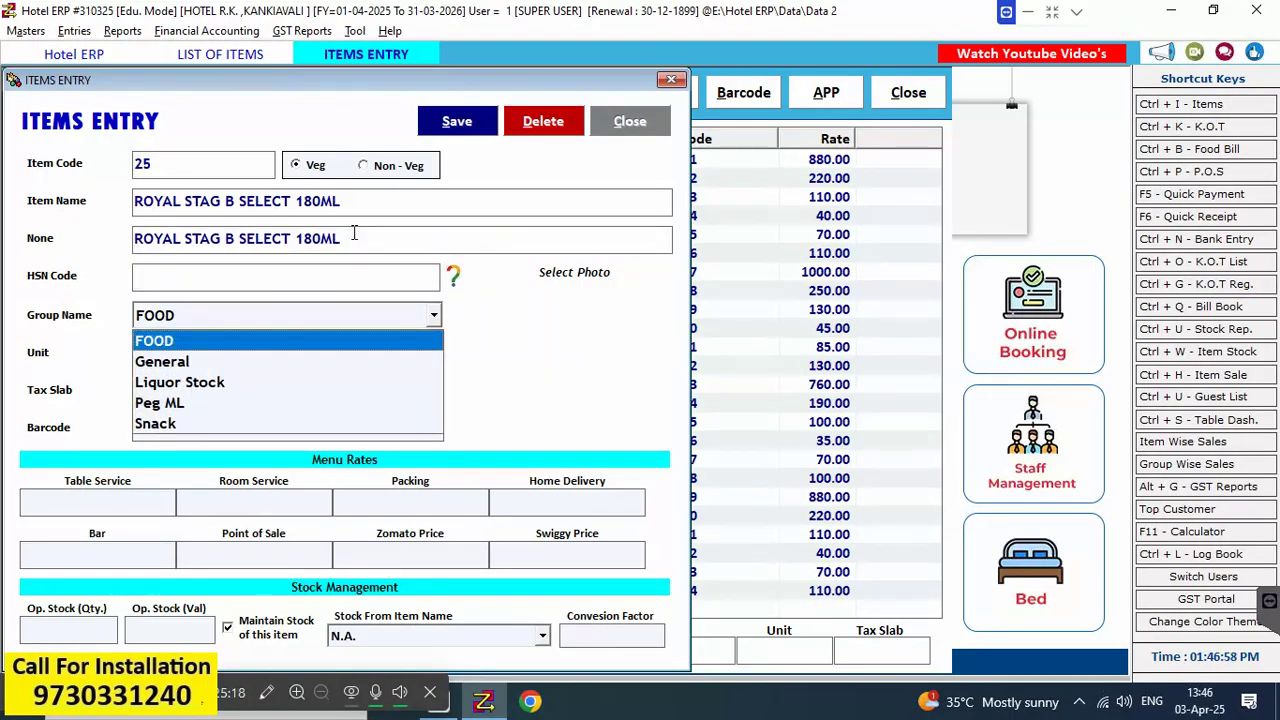
key("Down")
key("Down")
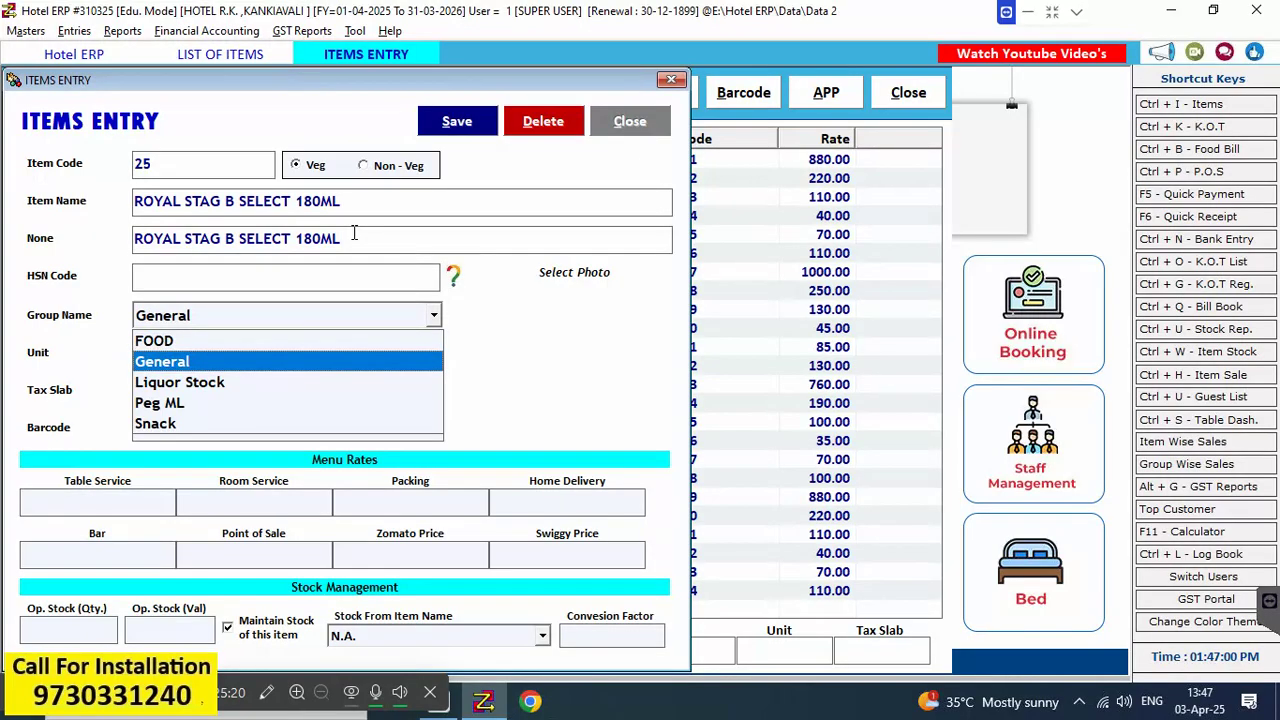
key("Return")
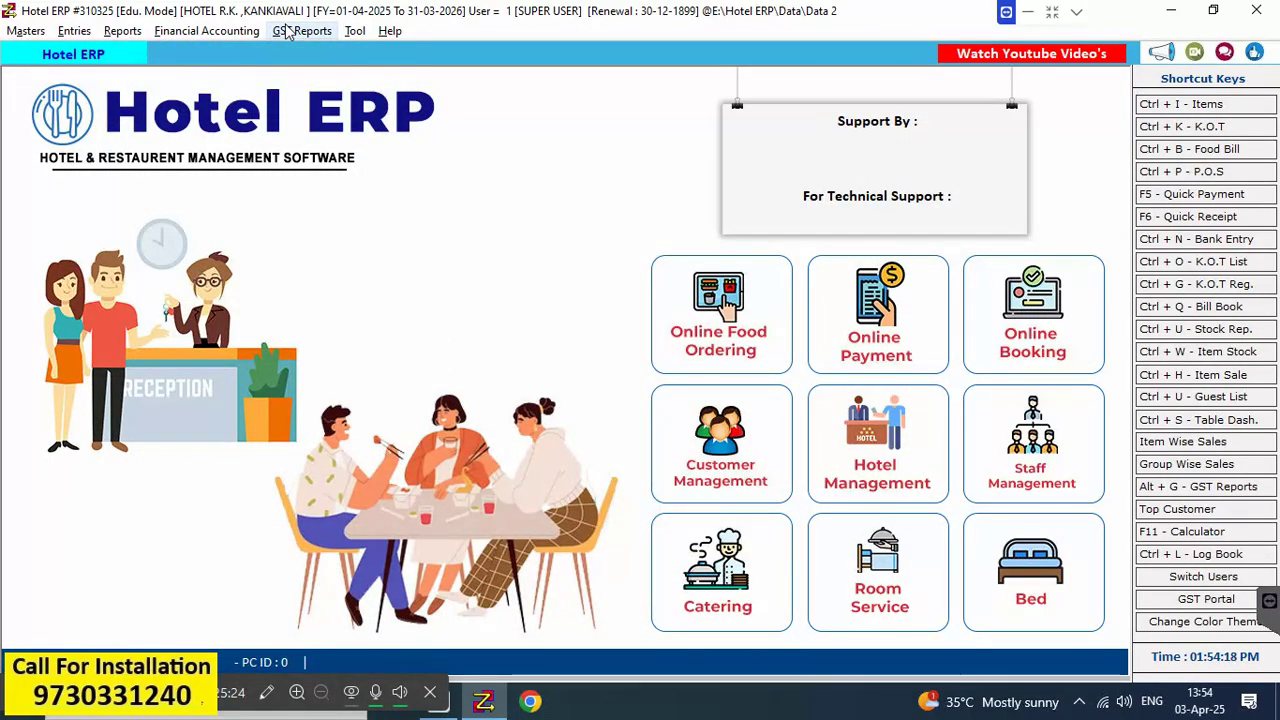
Start another new item from the items list and name it ROYL CHALLNGE 750ML
left_click(1210, 103)
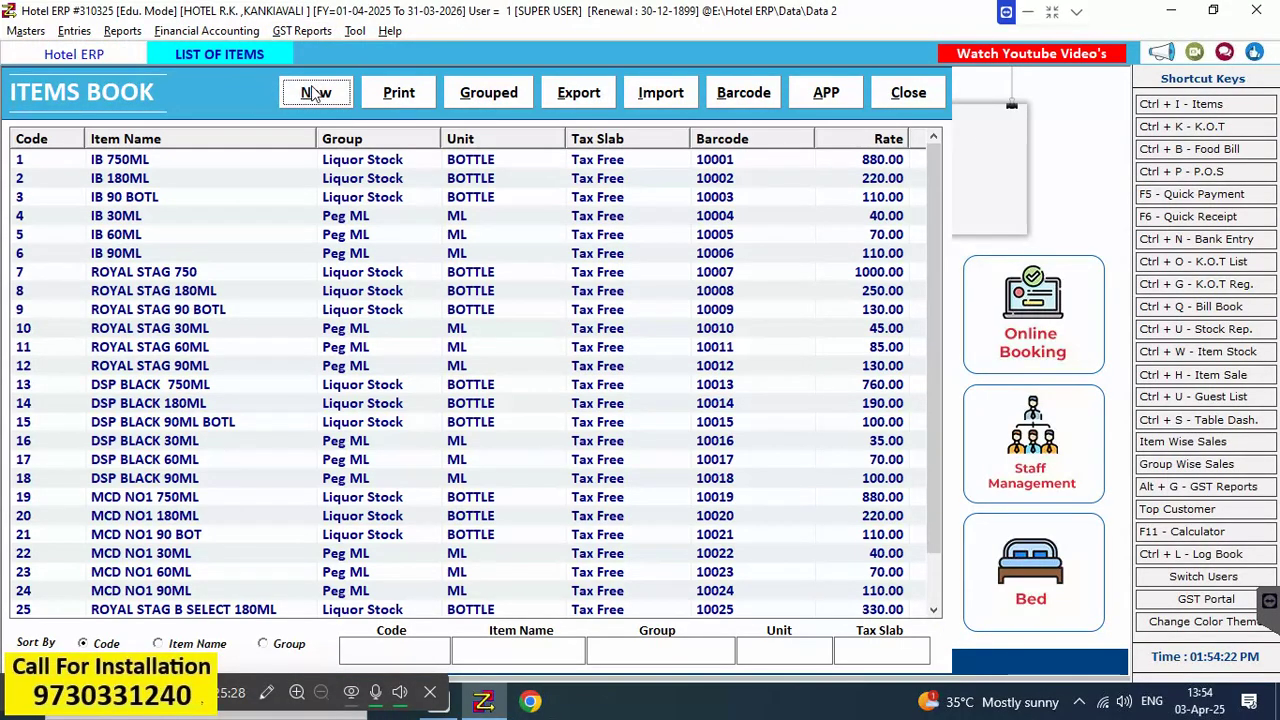
left_click(314, 93)
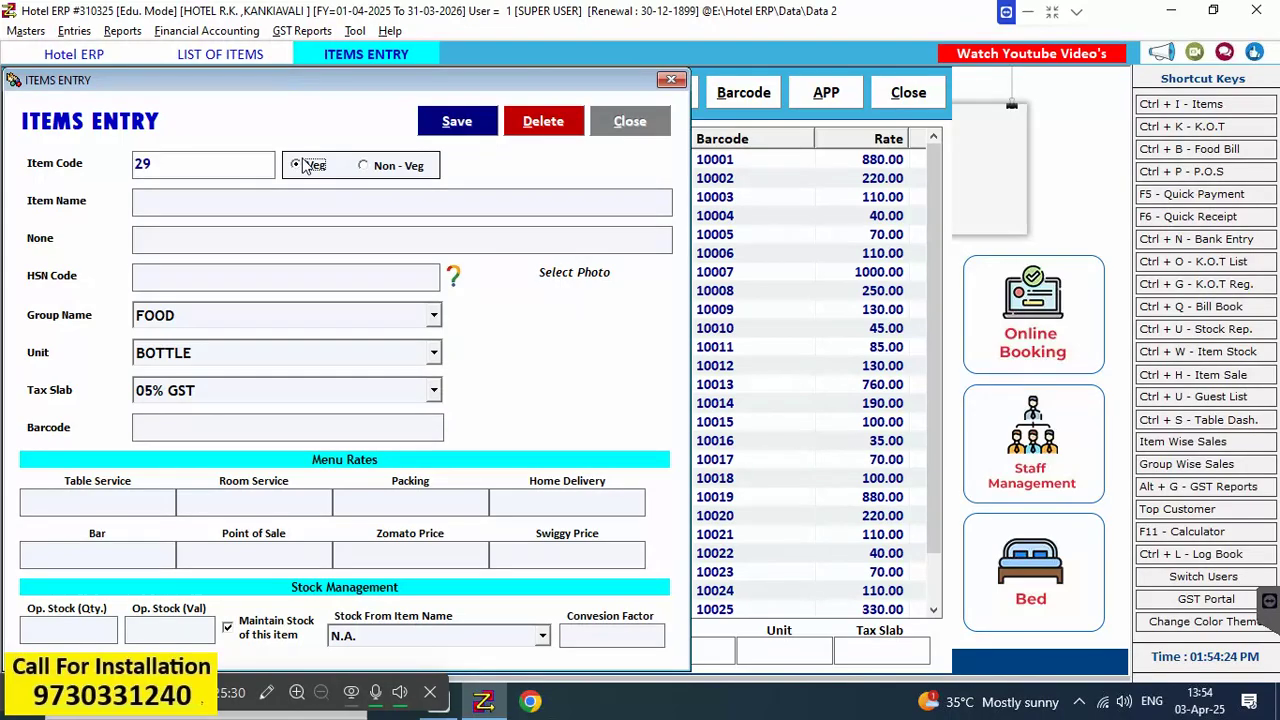
key("Return")
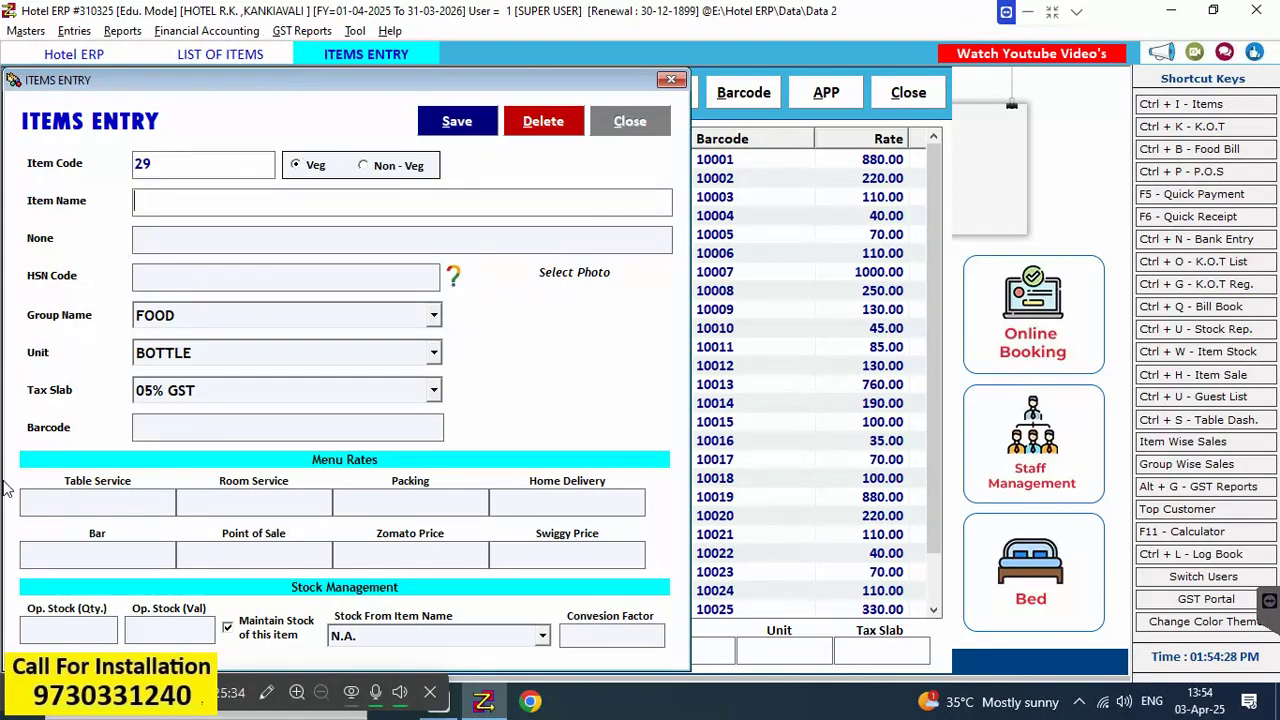
type("ROYL")
key("Return")
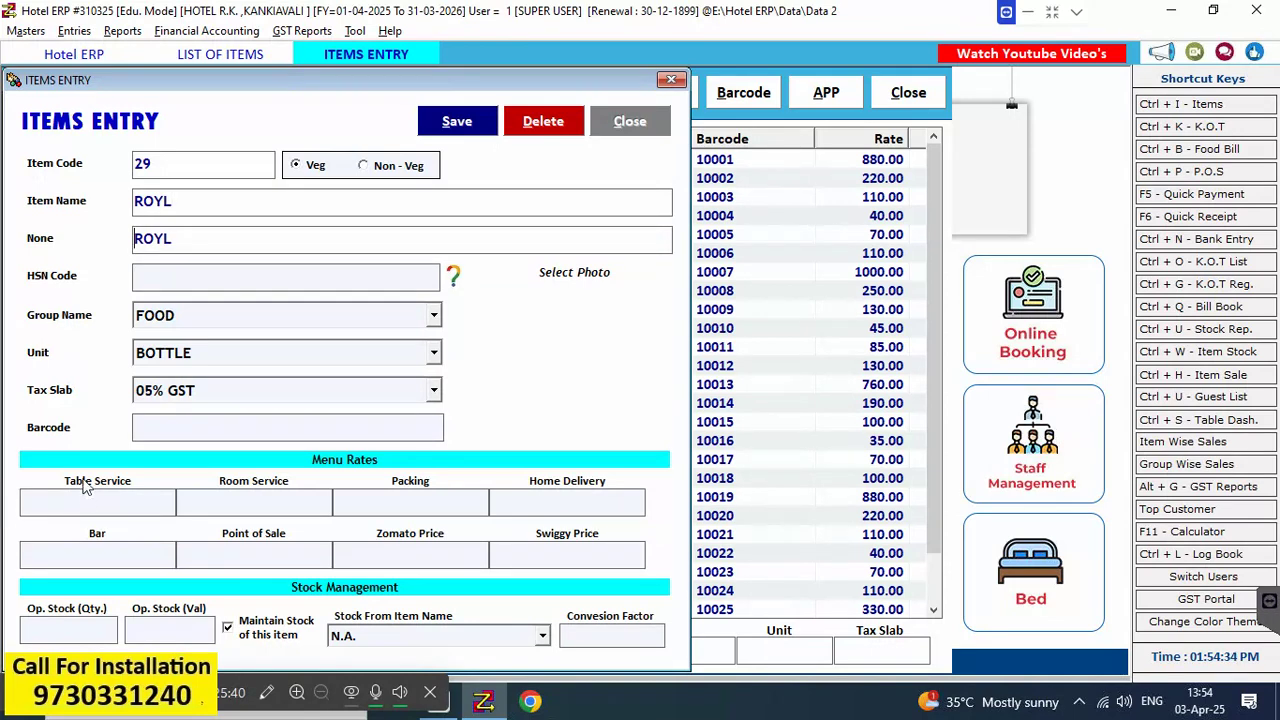
left_click(209, 203)
type("CHALLNGE 750ML")
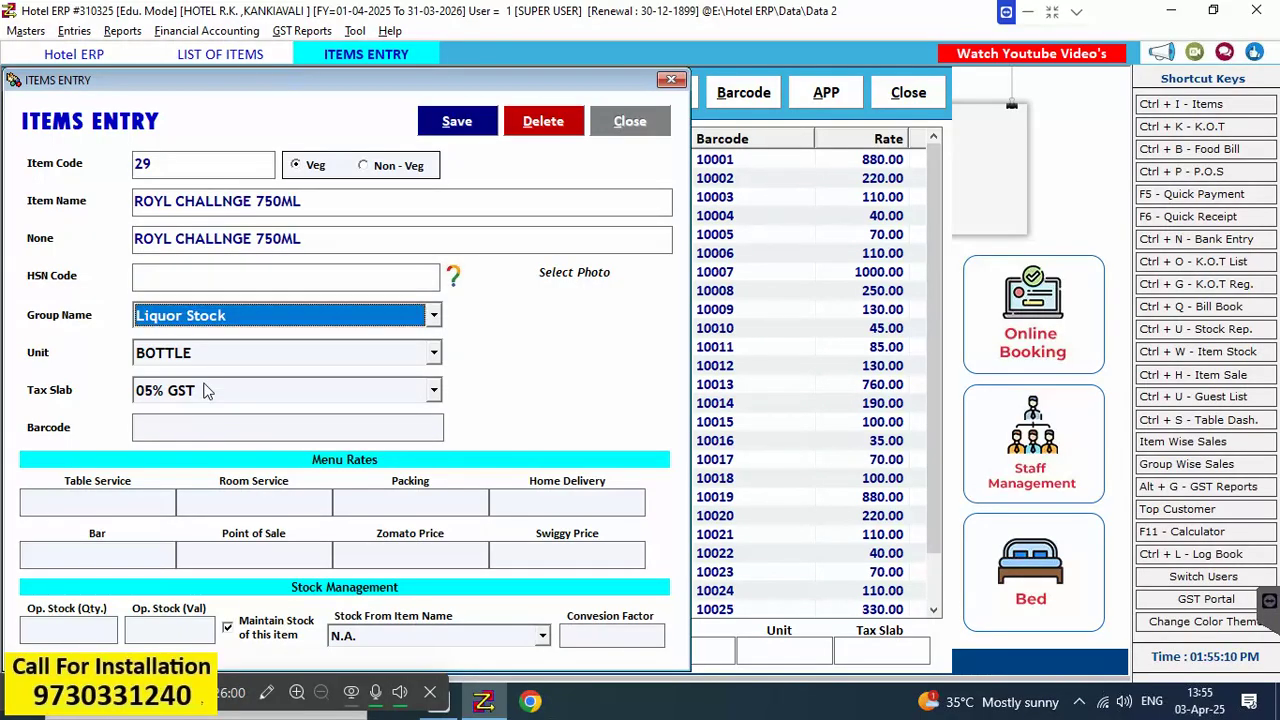
Assign ROYL CHALLNGE 750ML to Liquor Stock with unit BOTTLE and the Tax Free slab, leaving the barcode blank
key("Return")
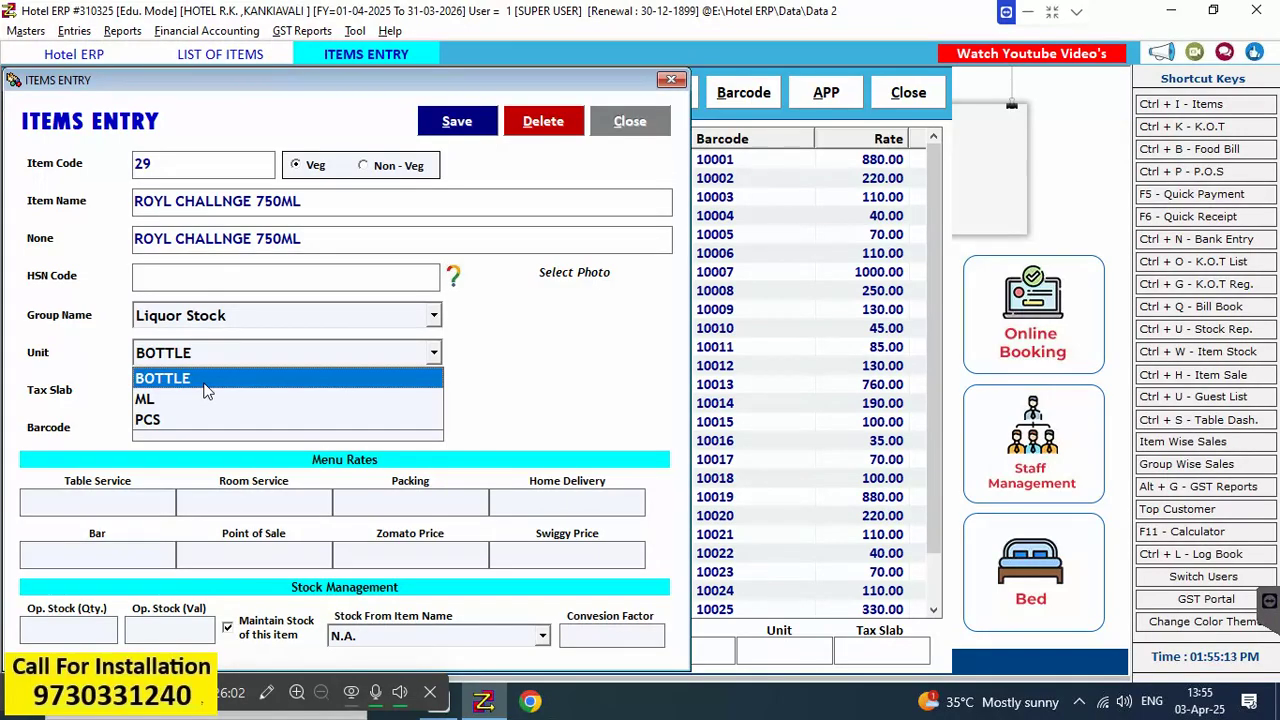
key("Return")
key("Down")
key("Down")
key("Down")
key("Down")
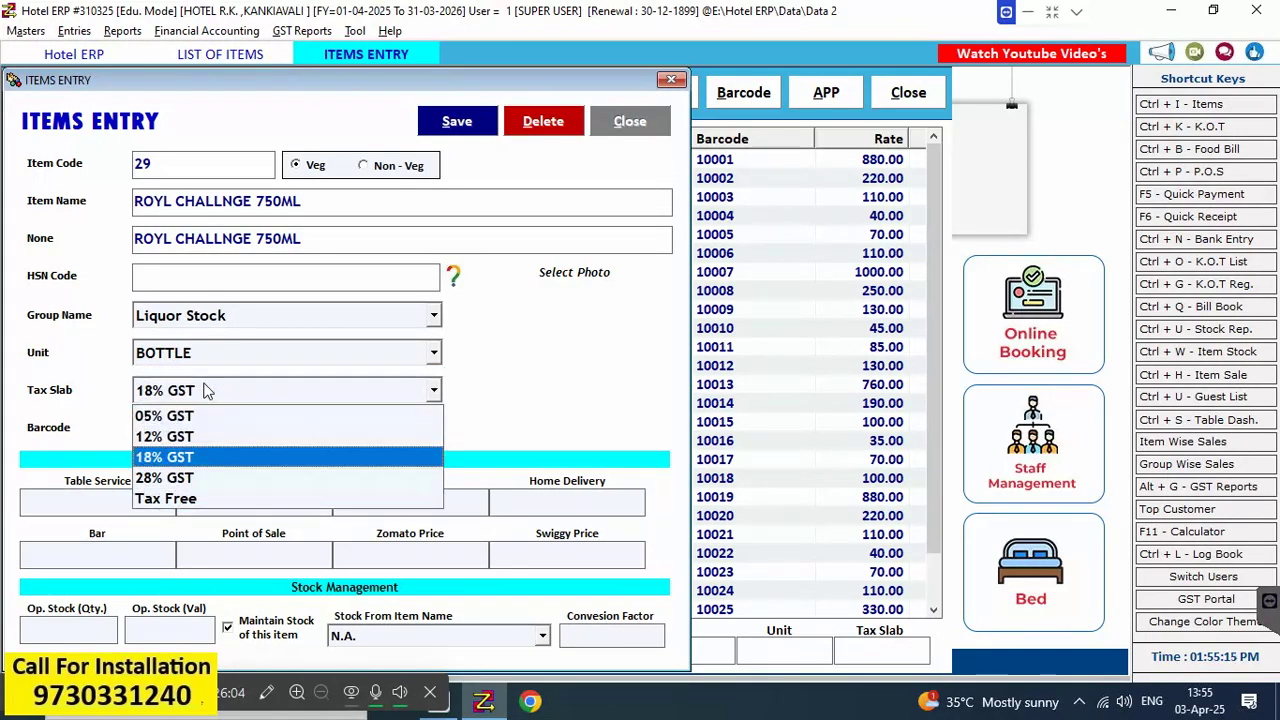
key("Return")
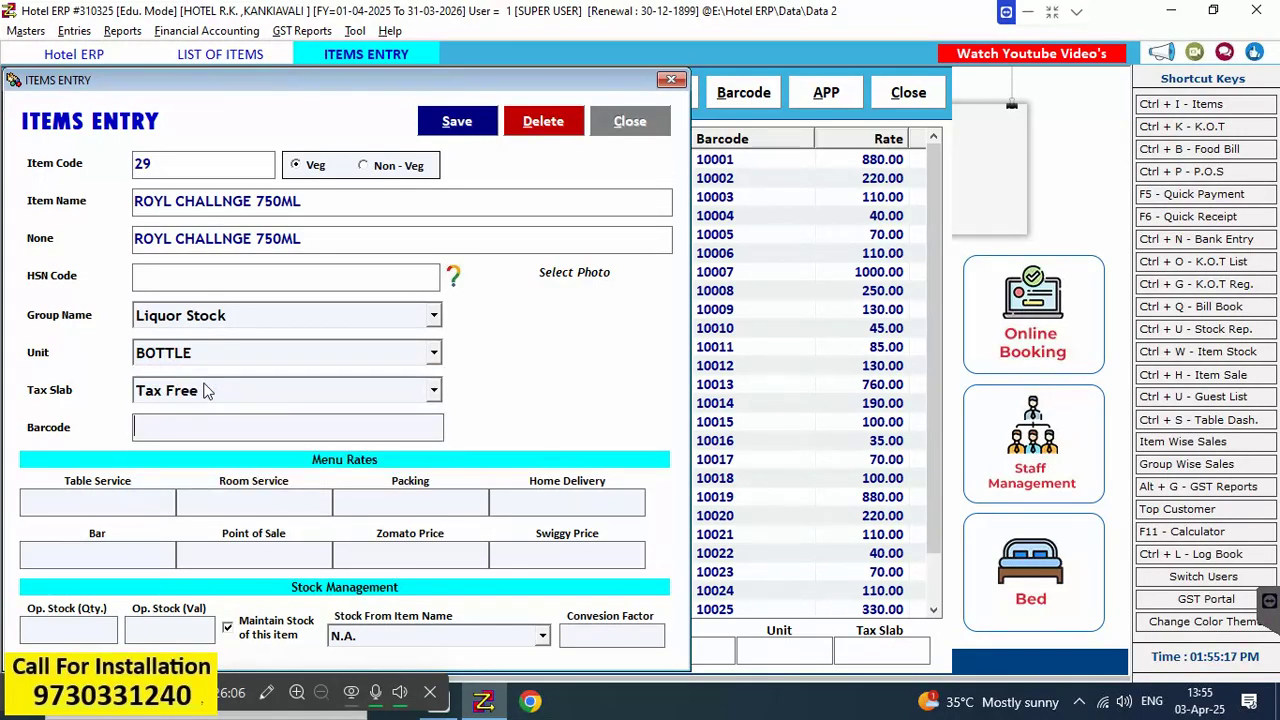
key("Return")
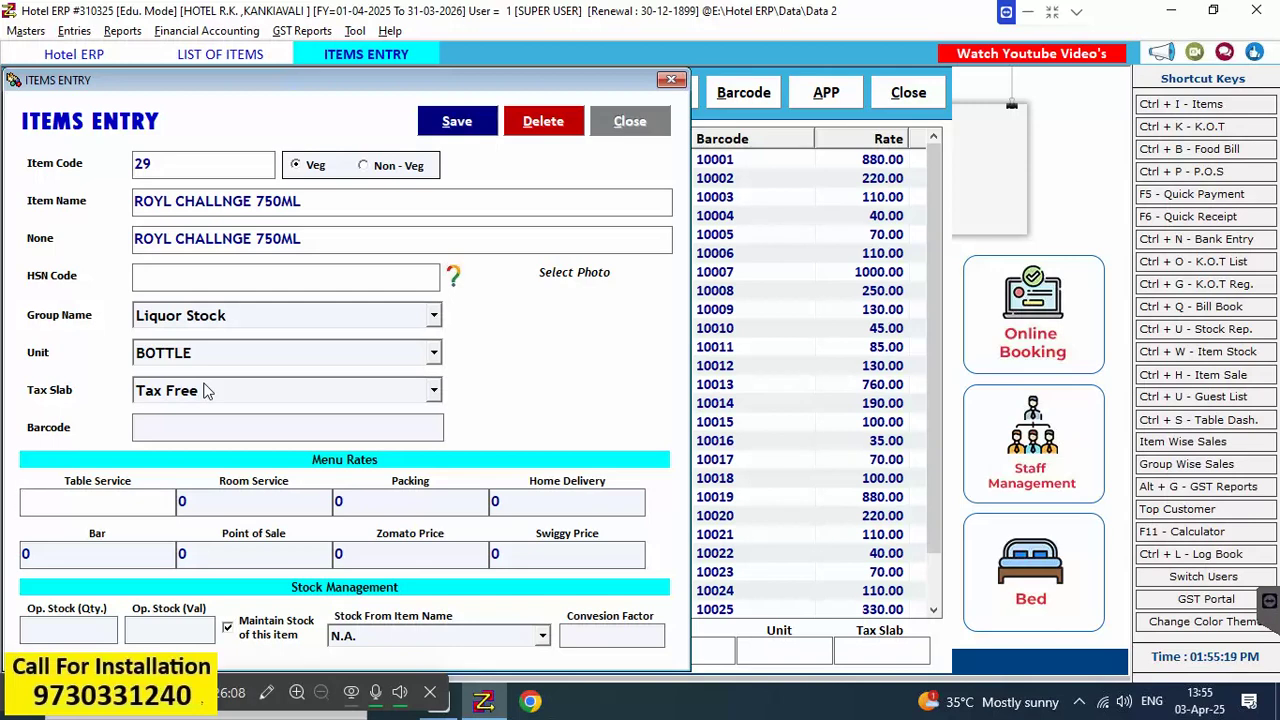
Set the menu rates of ROYL CHALLNGE 750ML to 1000, except for a packing rate of 900
type("100")
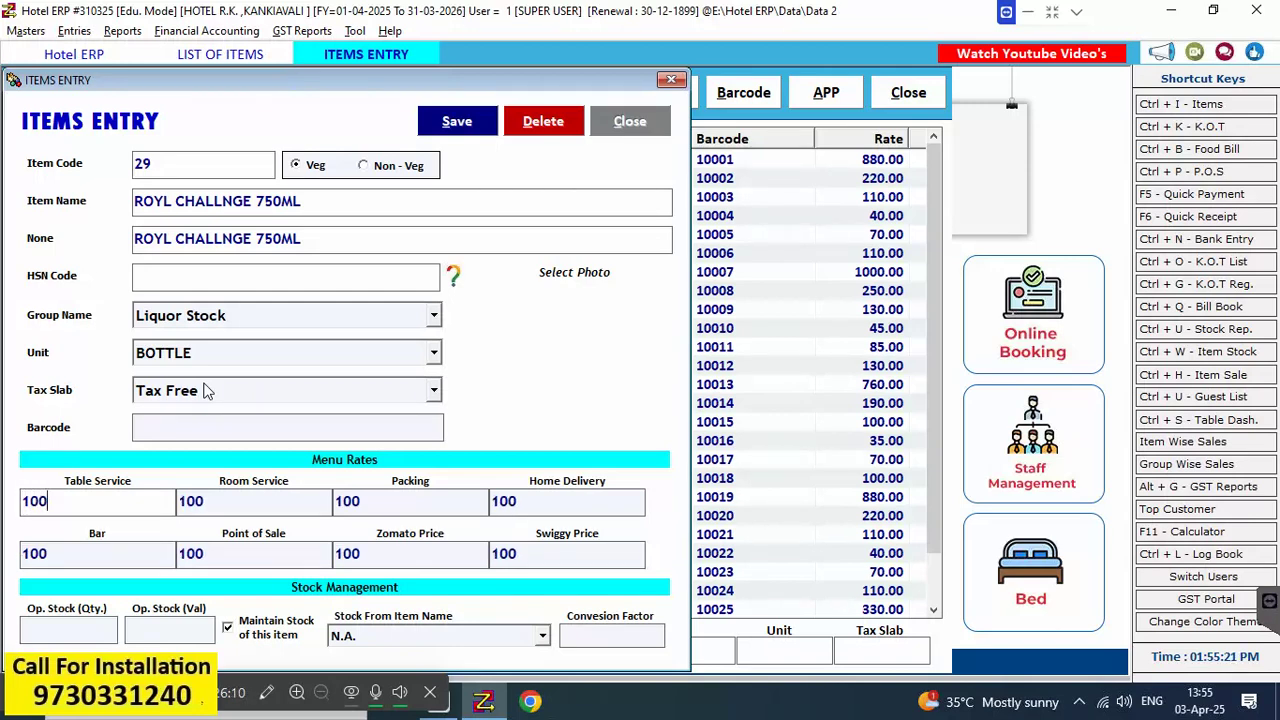
type("0")
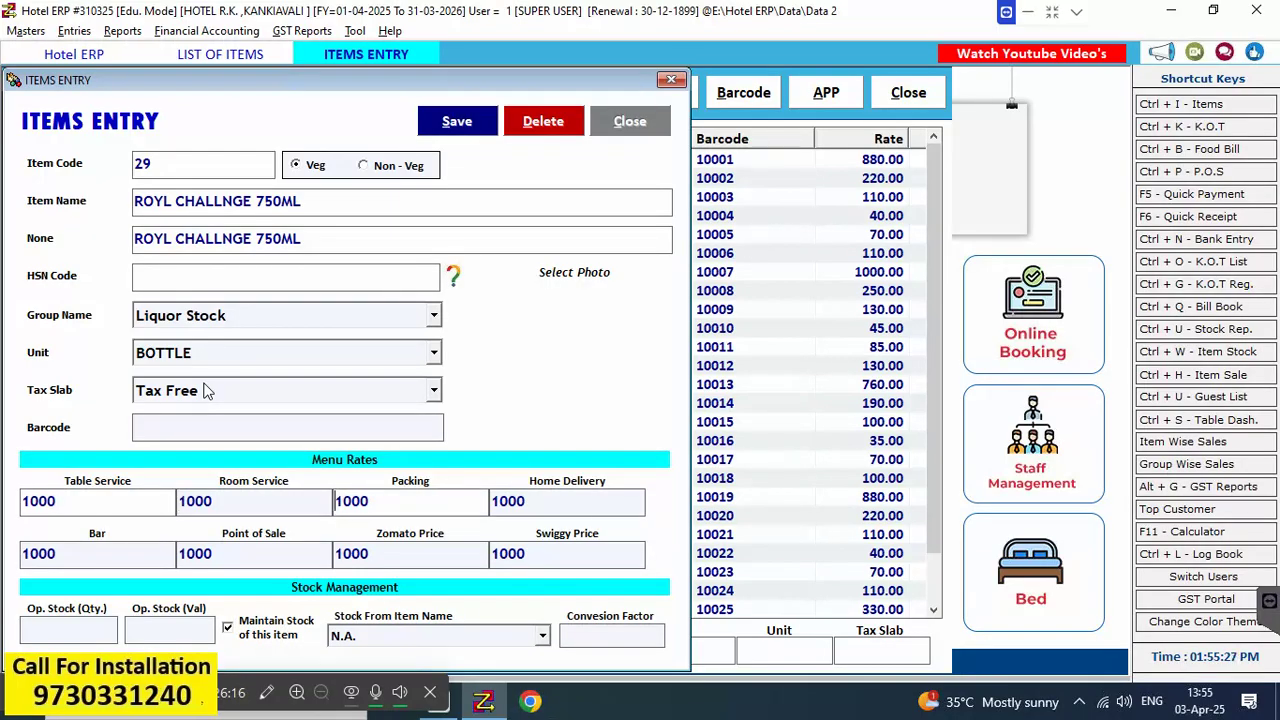
type("9")
left_click(393, 501)
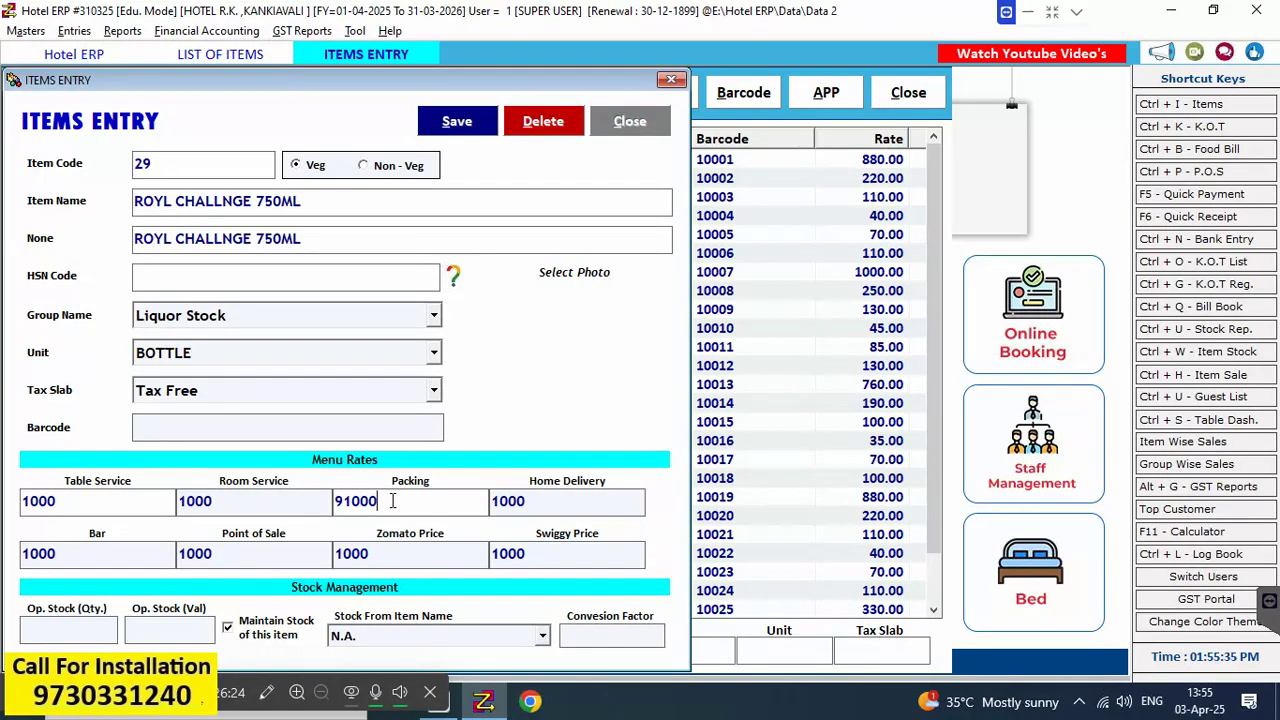
key("BackSpace")
key("BackSpace")
key("BackSpace")
key("BackSpace")
key("BackSpace")
type("900")
key("Return")
key("Return")
key("Return")
key("Return")
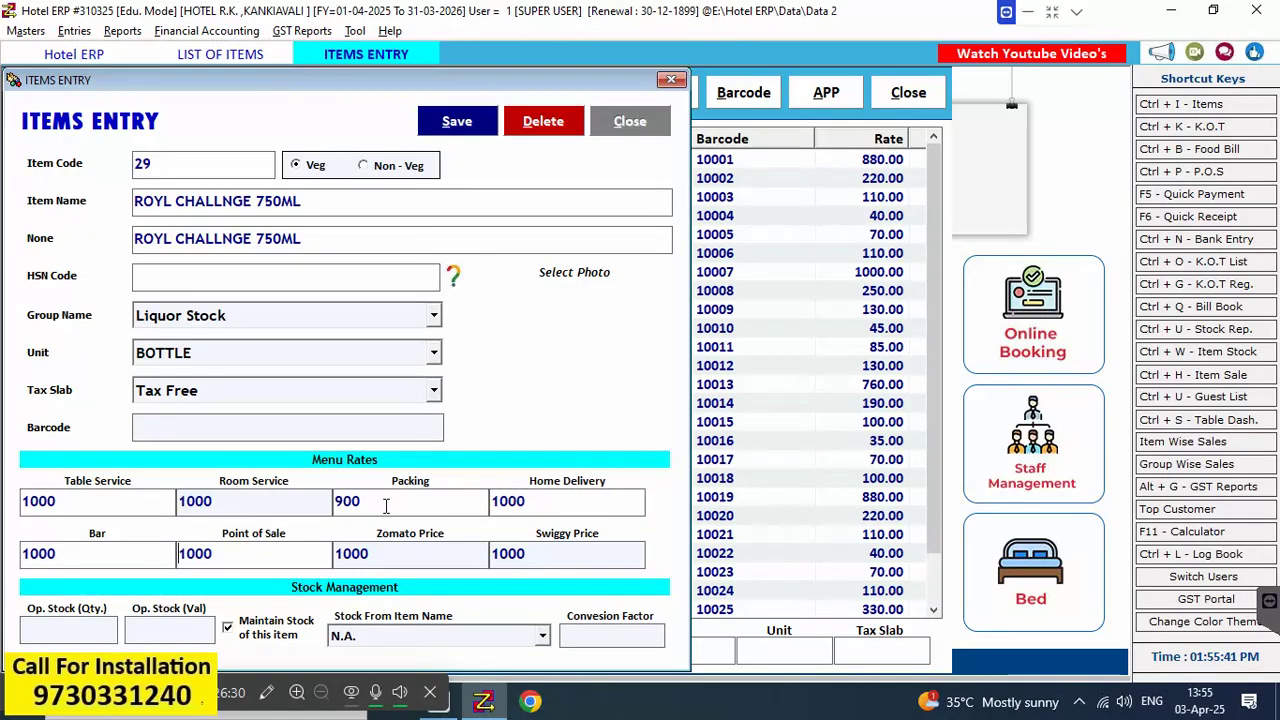
key("Return")
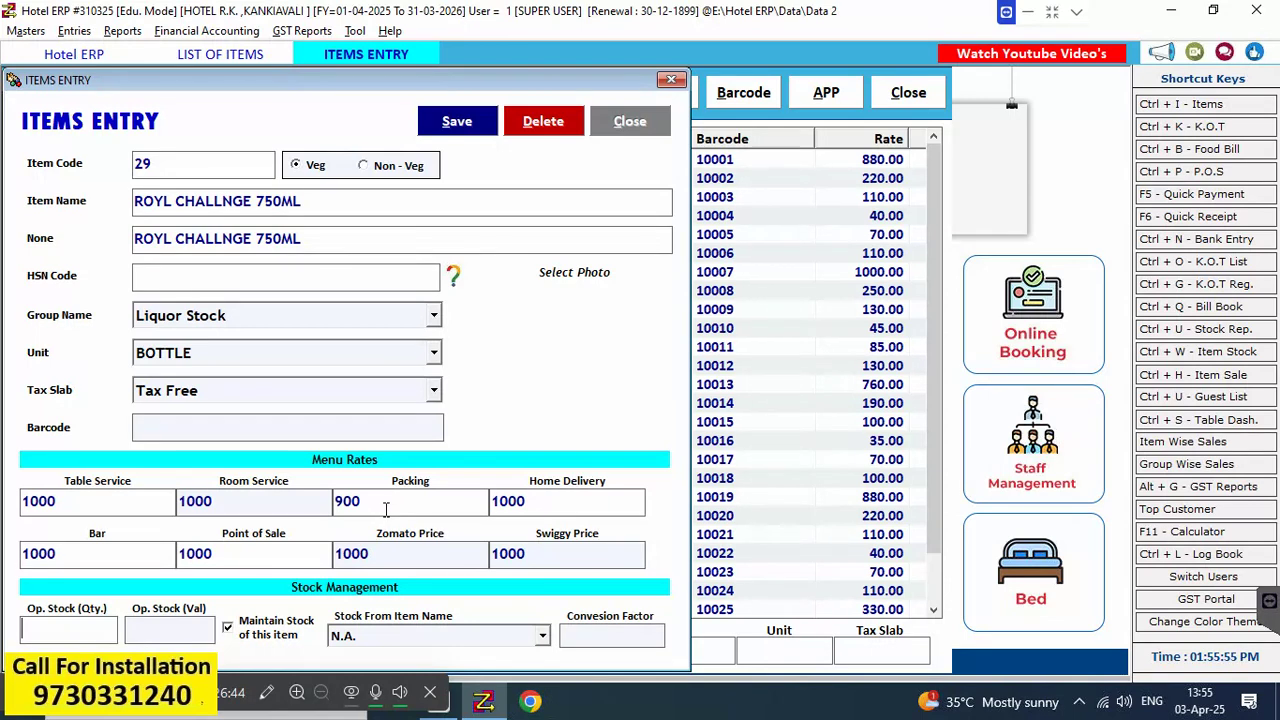
Enter an opening stock quantity of 1500 and a conversion factor of 750 for ROYL CHALLNGE 750ML and save the item
type("1500")
key("Return")
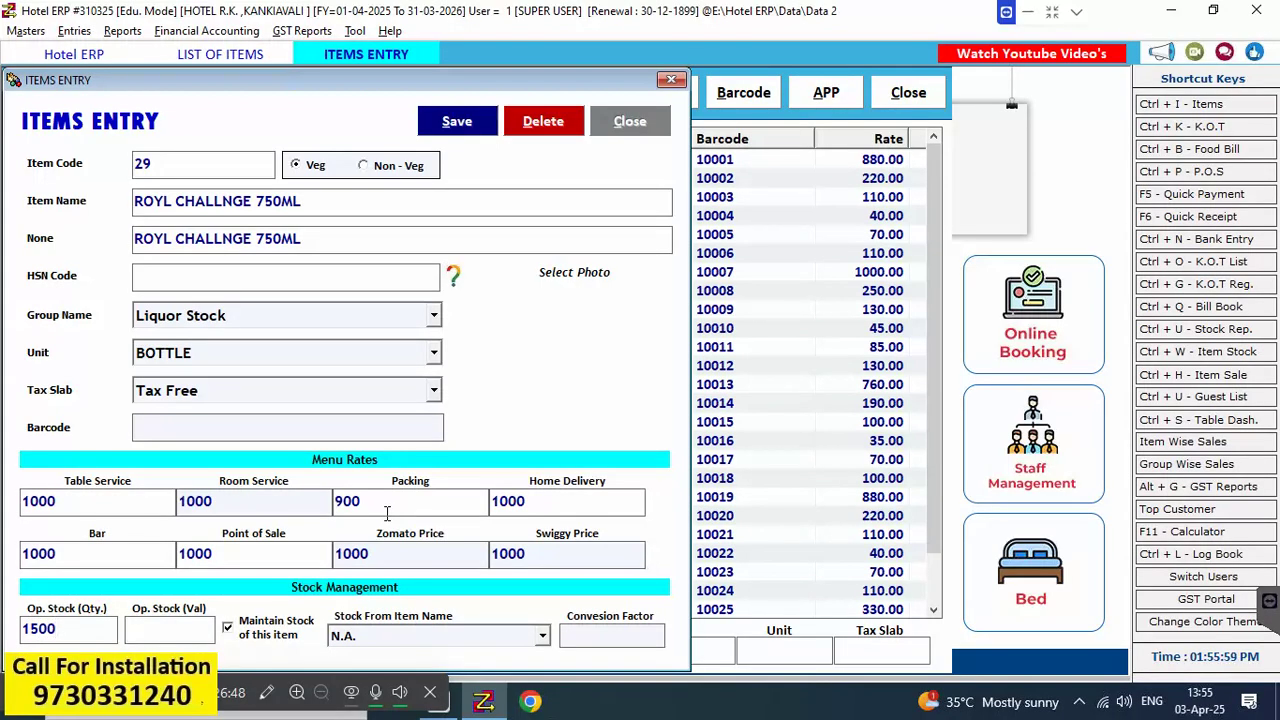
key("Return")
key("Return")
key("Return")
type("750")
key("Tab")
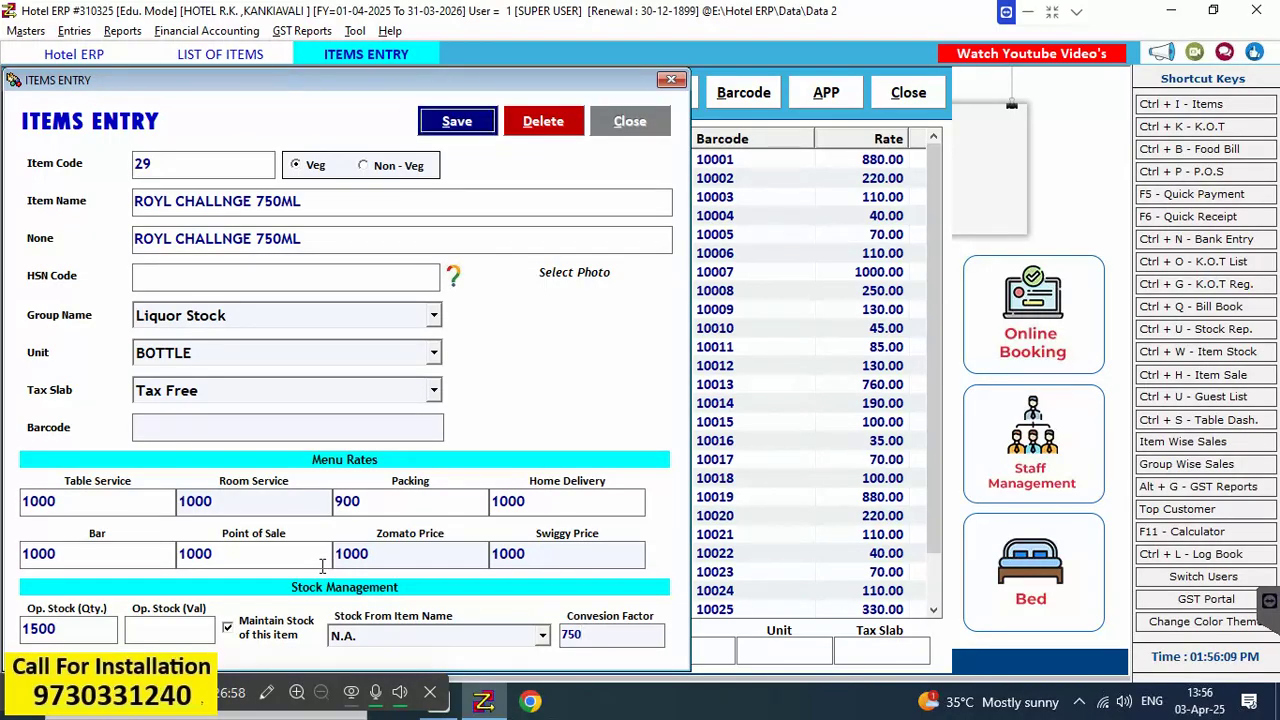
key("Return")
key("Return")
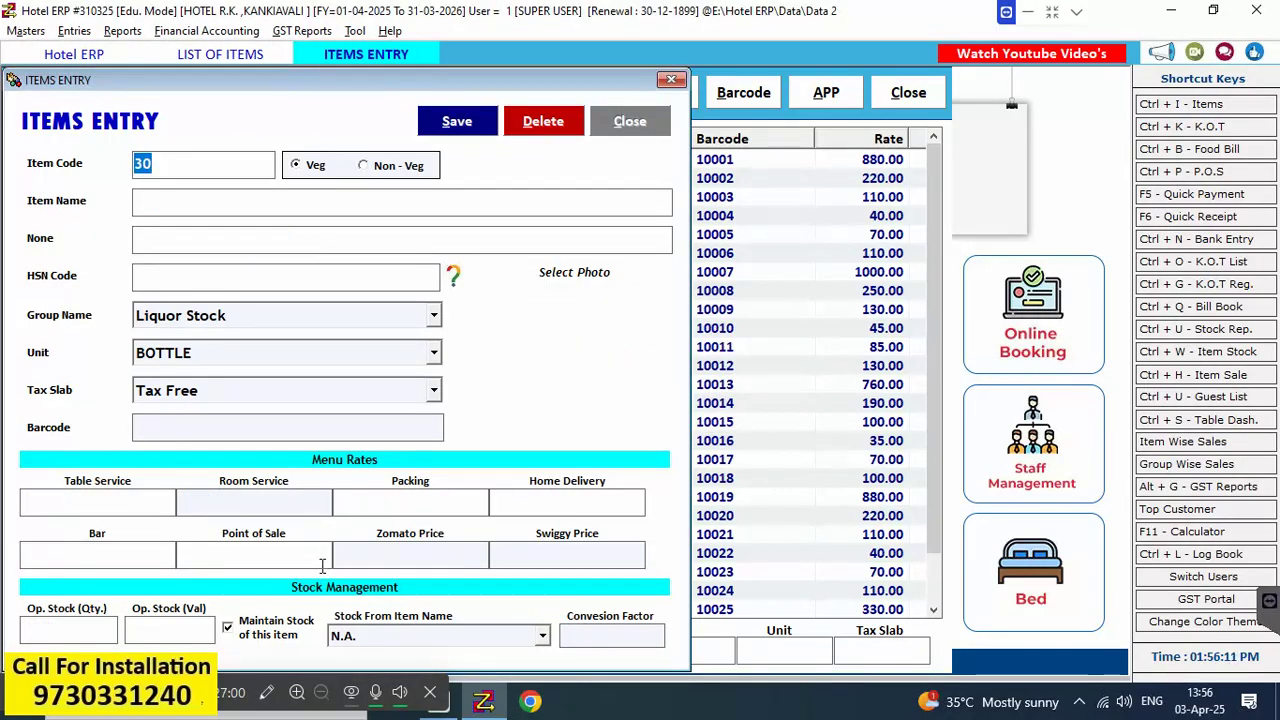
key("Tab")
key("Tab")
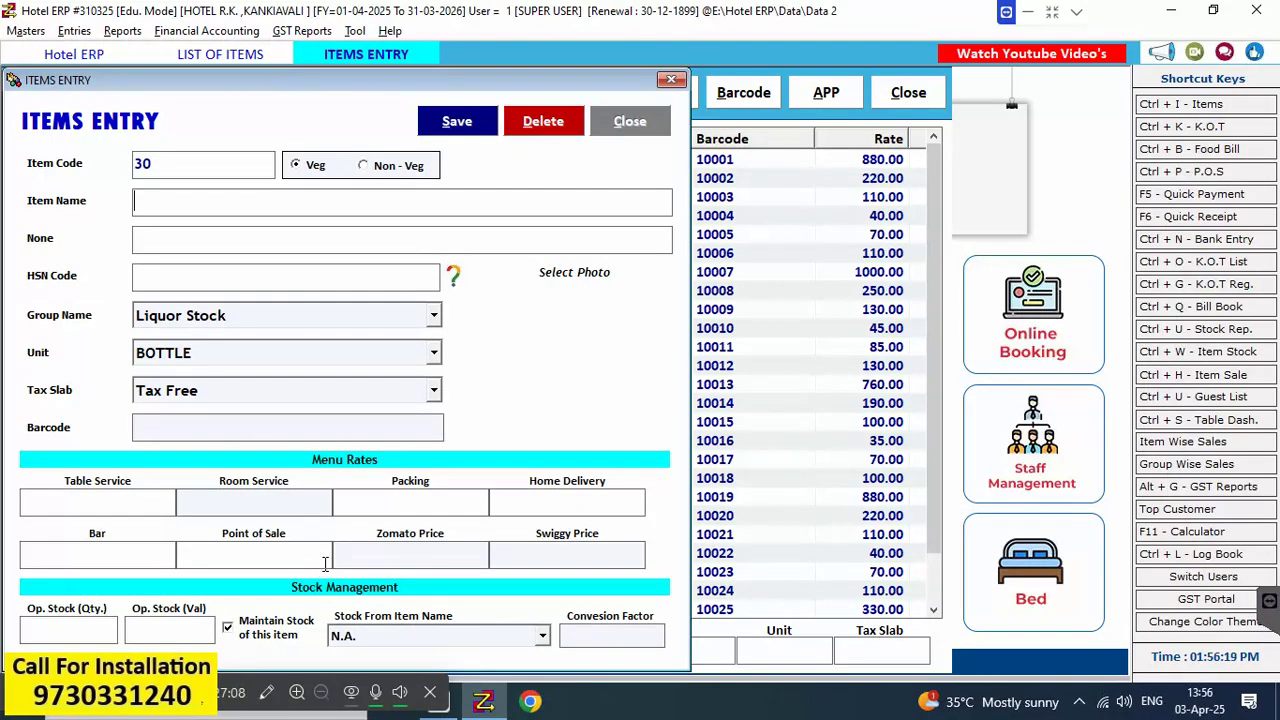
type("ROYL C")
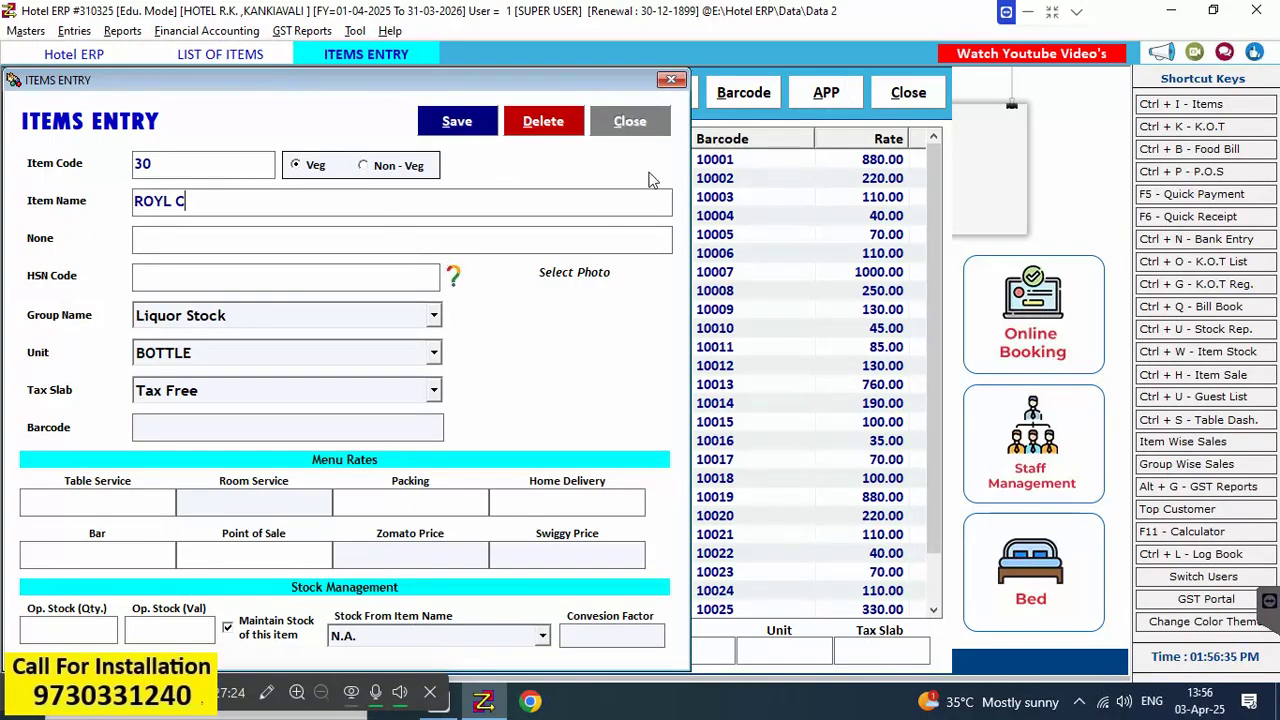
left_click(645, 118)
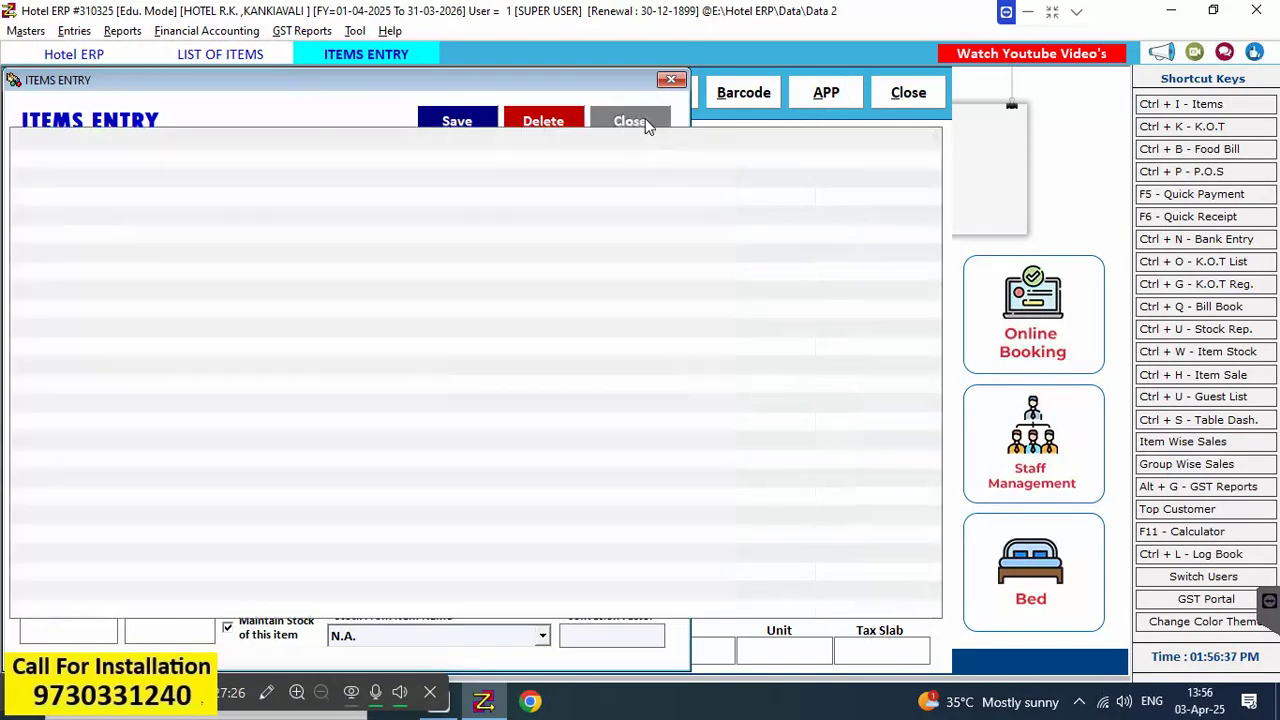
Reopen the ROYL CHALLNGE 750ML item from the items list and cut ROYL CHALLNGE out of its item name
scroll(352, 540, "down", 2)
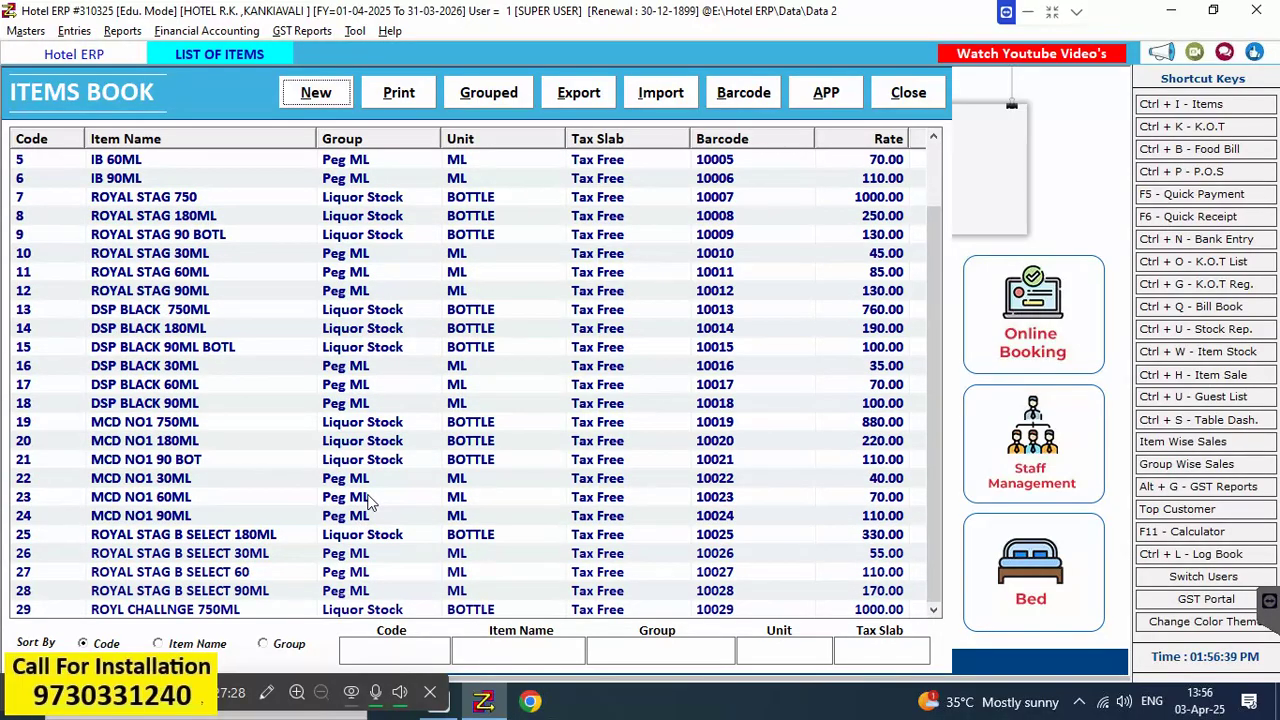
double_click(155, 610)
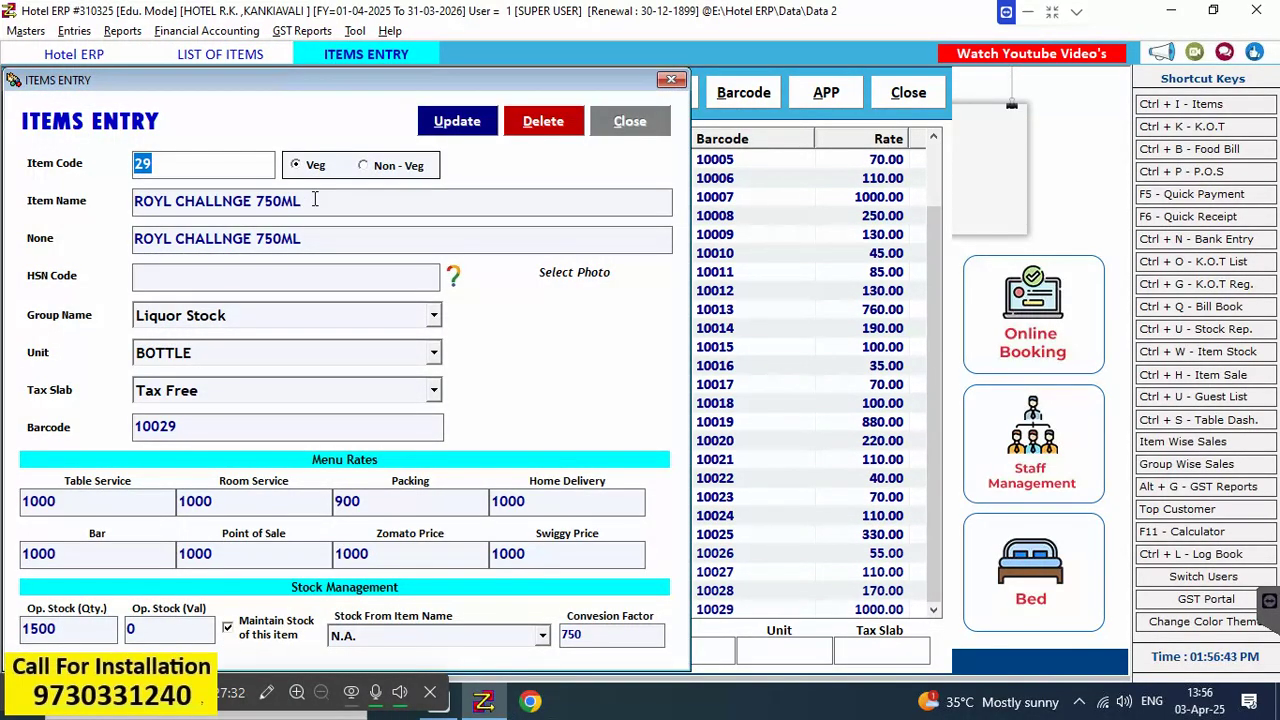
left_click_drag(313, 199, 91, 196)
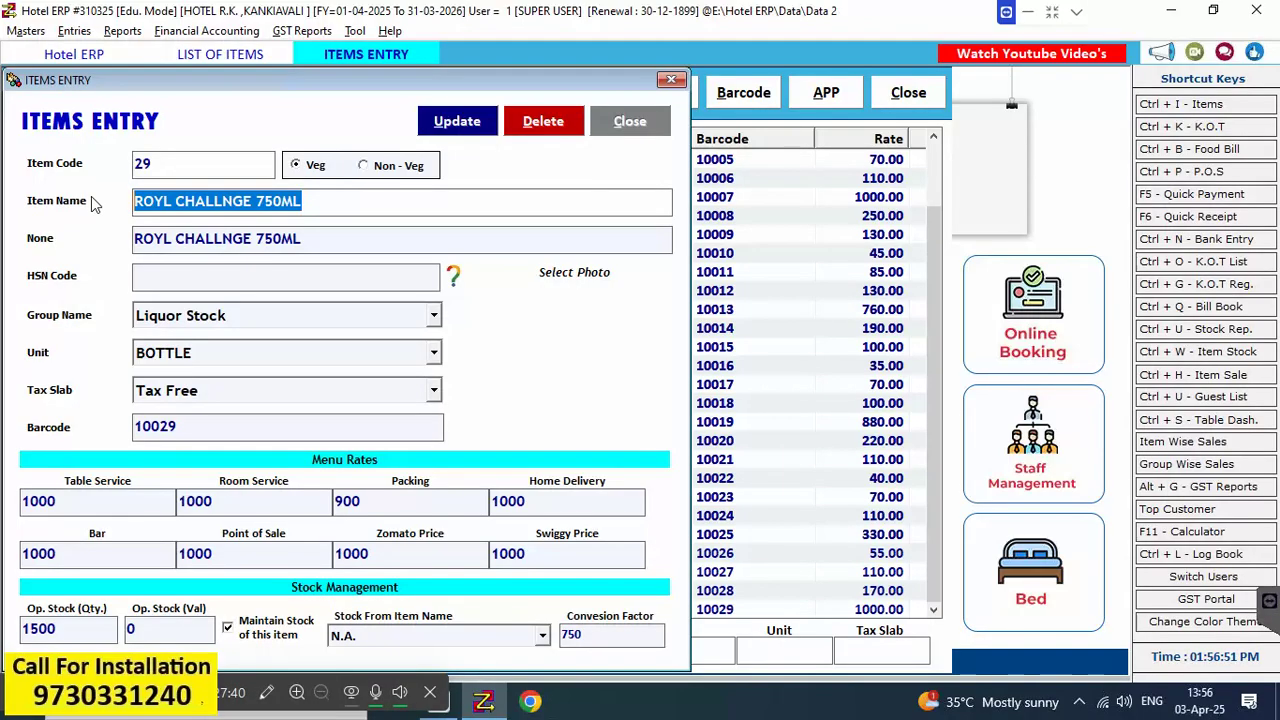
left_click(253, 200)
left_click_drag(253, 200, 99, 205)
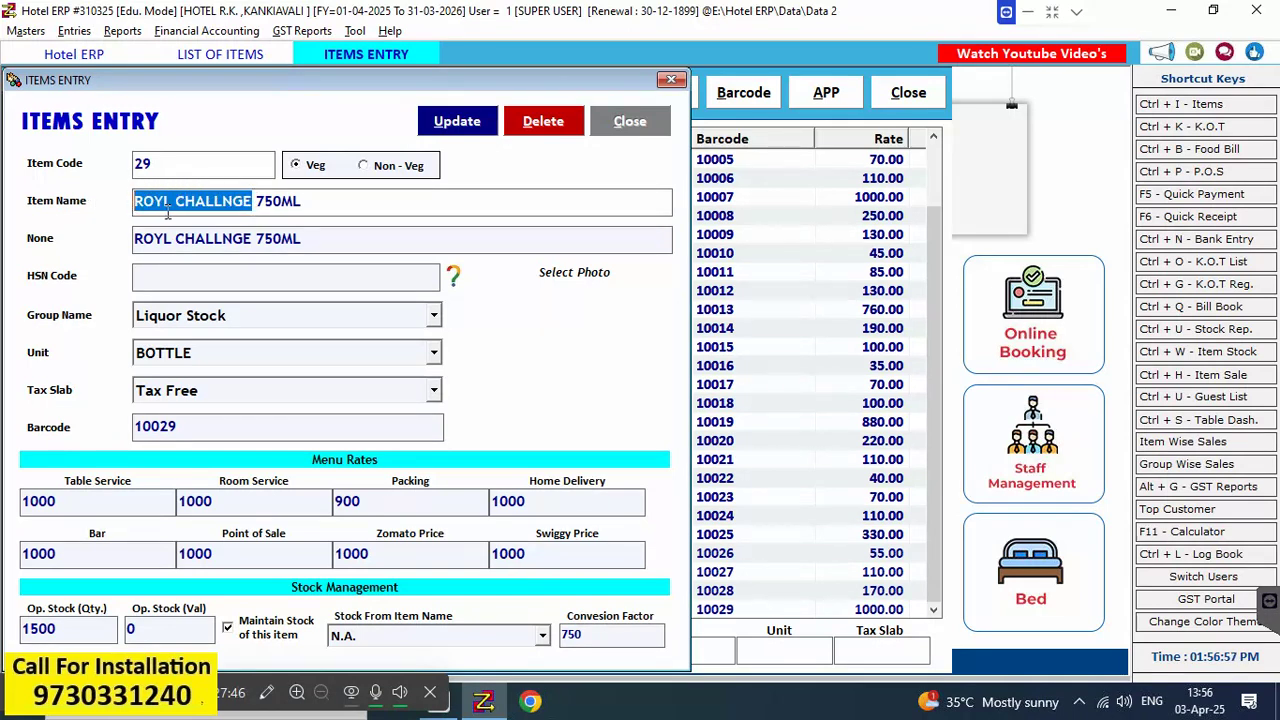
right_click(171, 212)
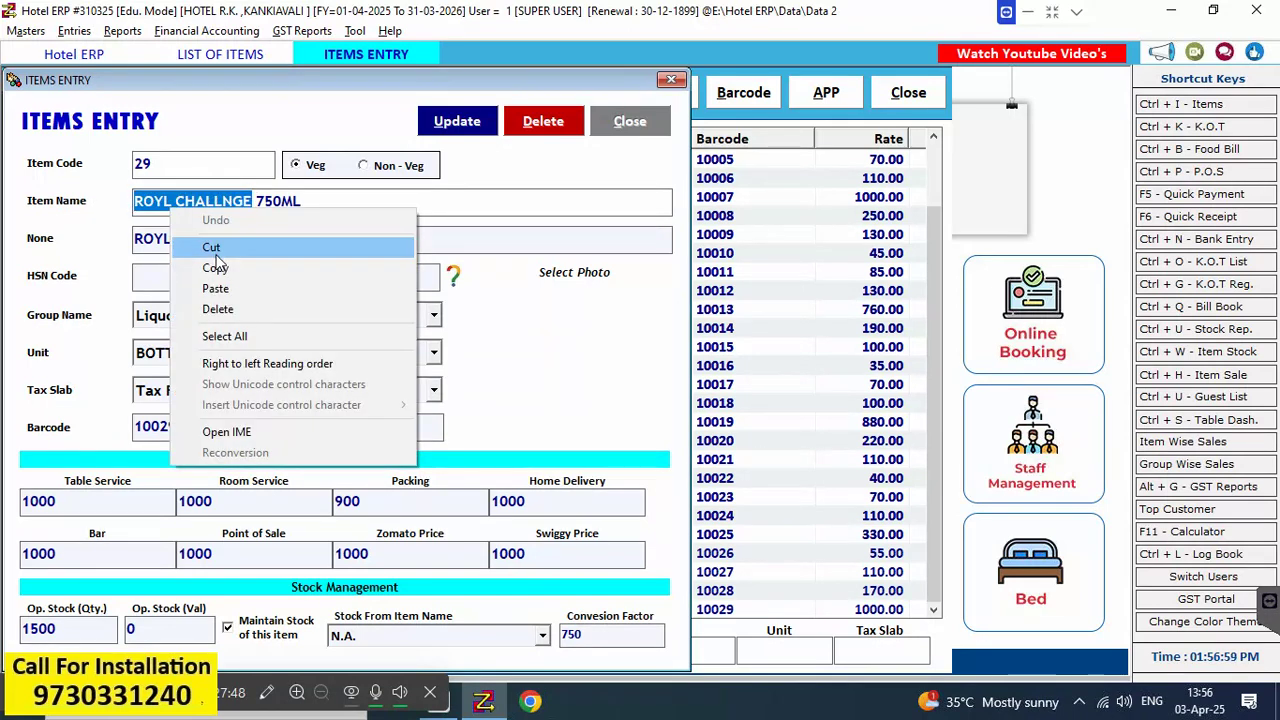
left_click(211, 247)
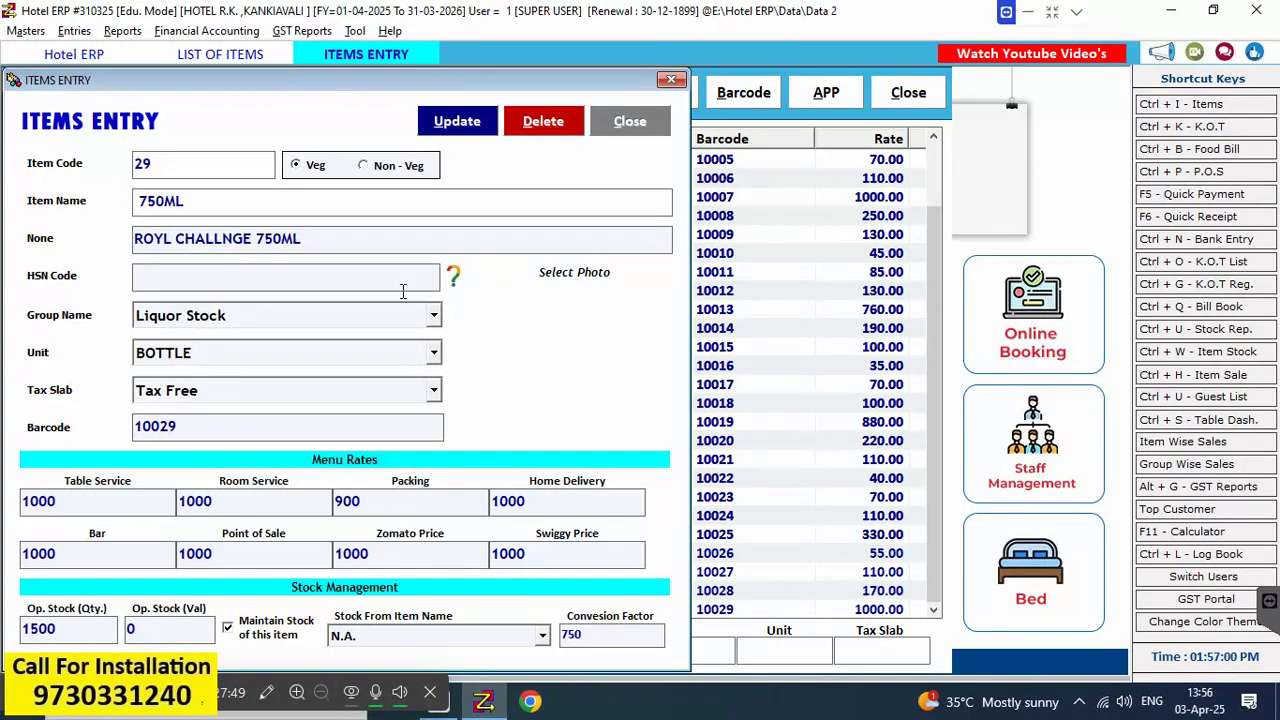
Paste ROYL CHALLNGE back in front of 750ML in the item name
left_click(209, 205)
key("ctrl+Left")
key("ctrl+Left")
key("ctrl+v")
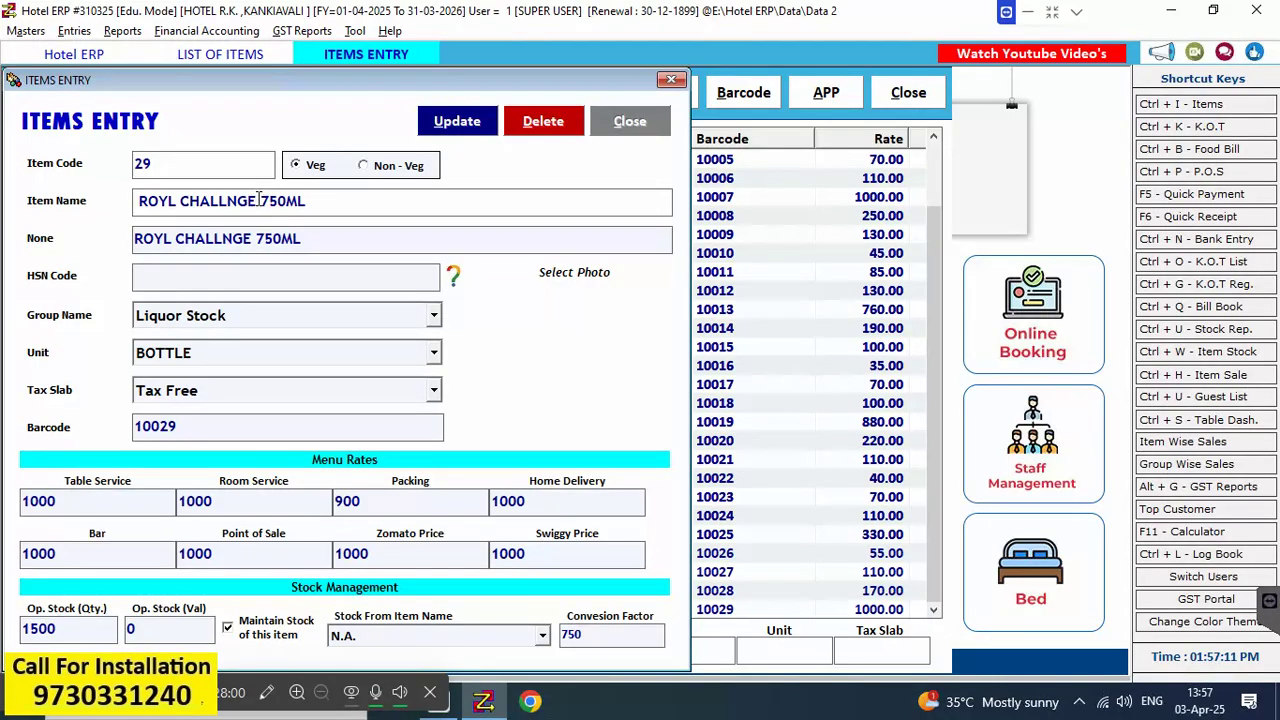
Copy ROYL CHALLNGE from the item name without the size and close the item without updating it
left_click_drag(256, 202, 108, 212)
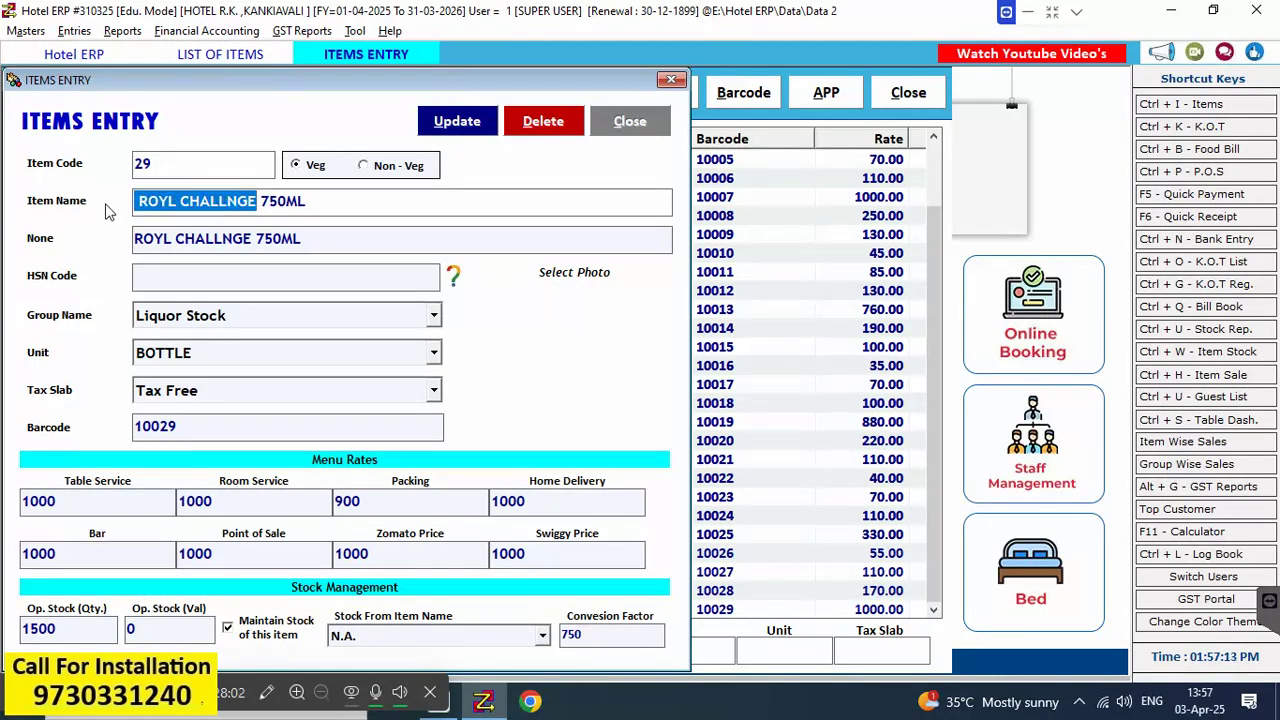
right_click(212, 199)
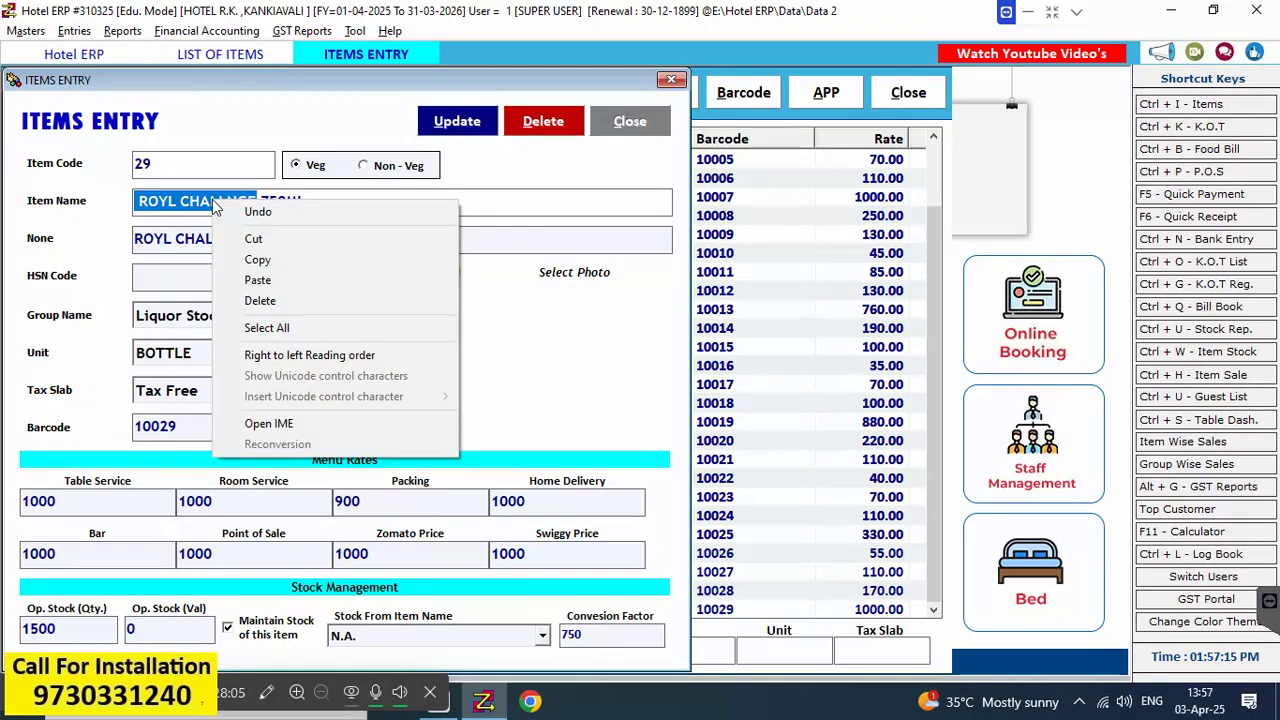
left_click(257, 260)
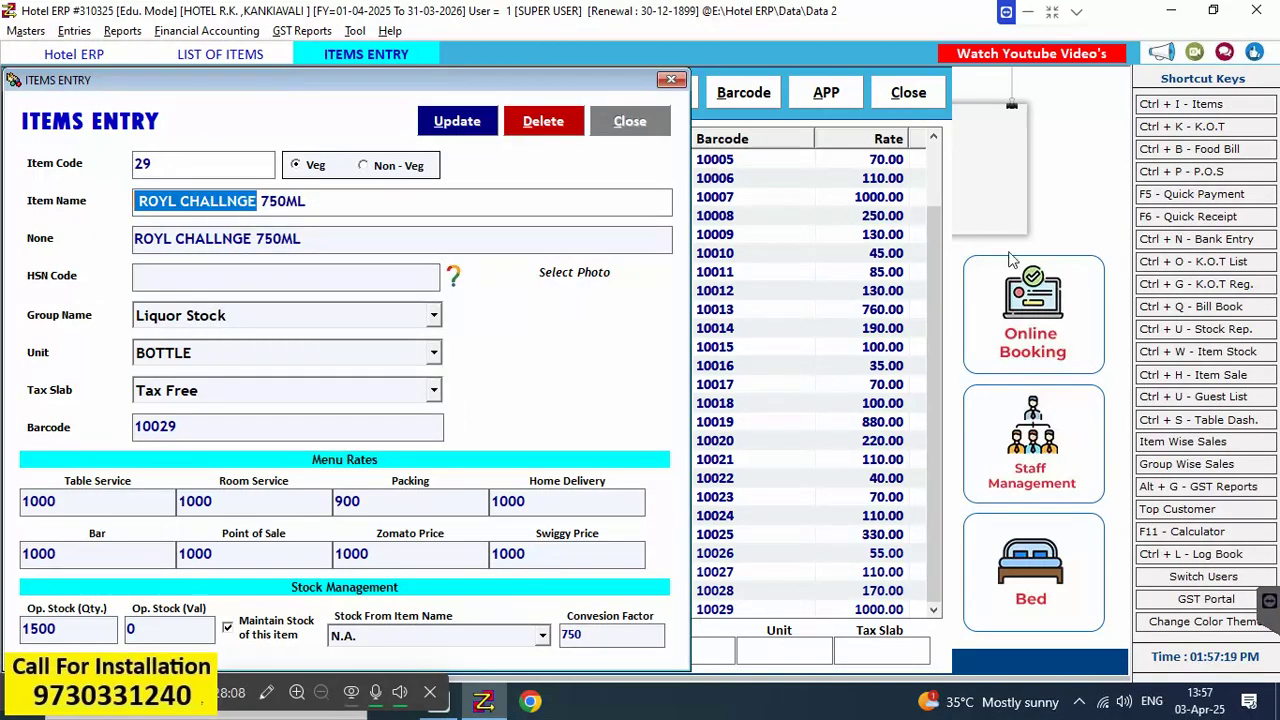
left_click(622, 121)
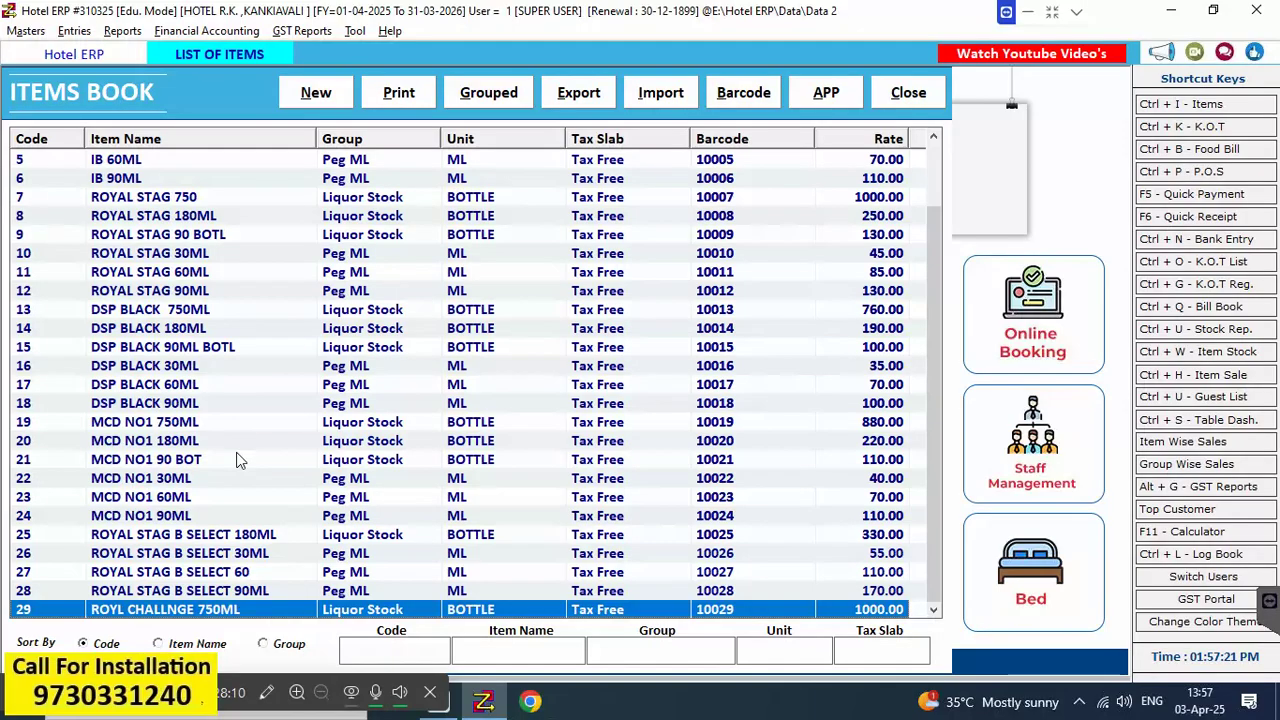
Start a new item named ROYL CHALLNGE 180ML using the copied brand name, repeat it in the second name field and leave the HSN code blank
left_click(316, 93)
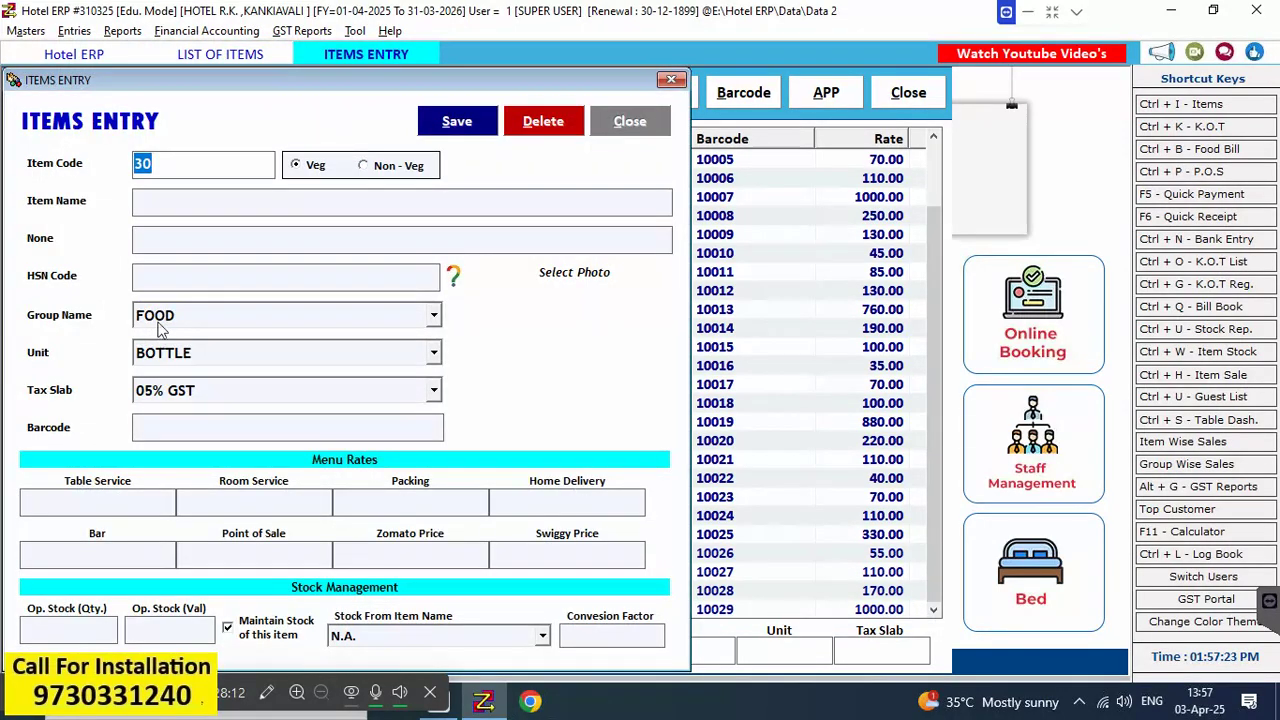
key("Return")
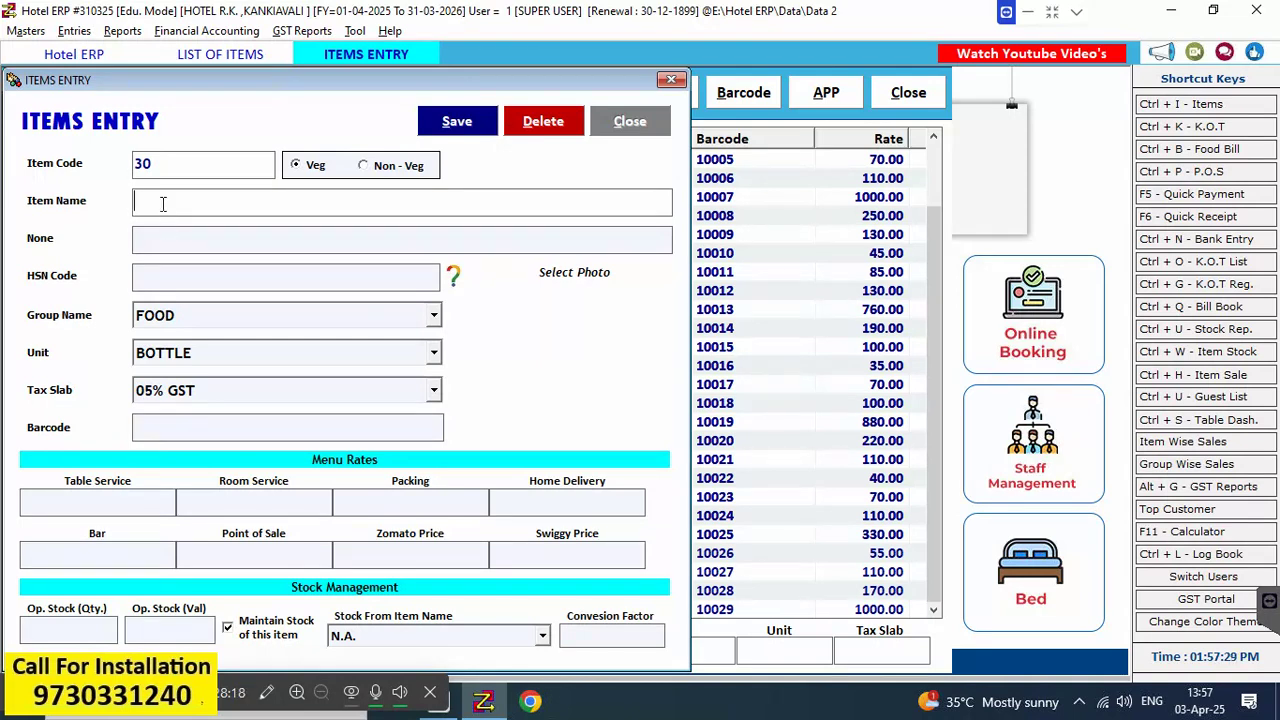
right_click(163, 200)
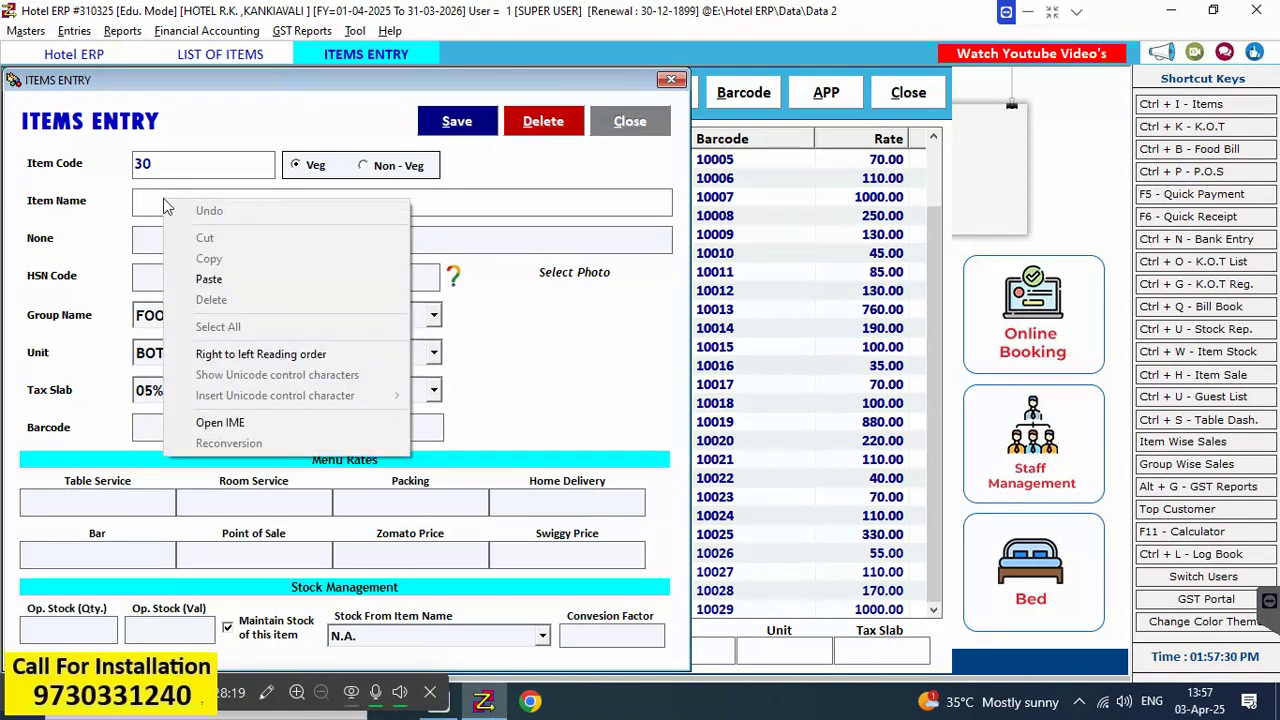
left_click(228, 279)
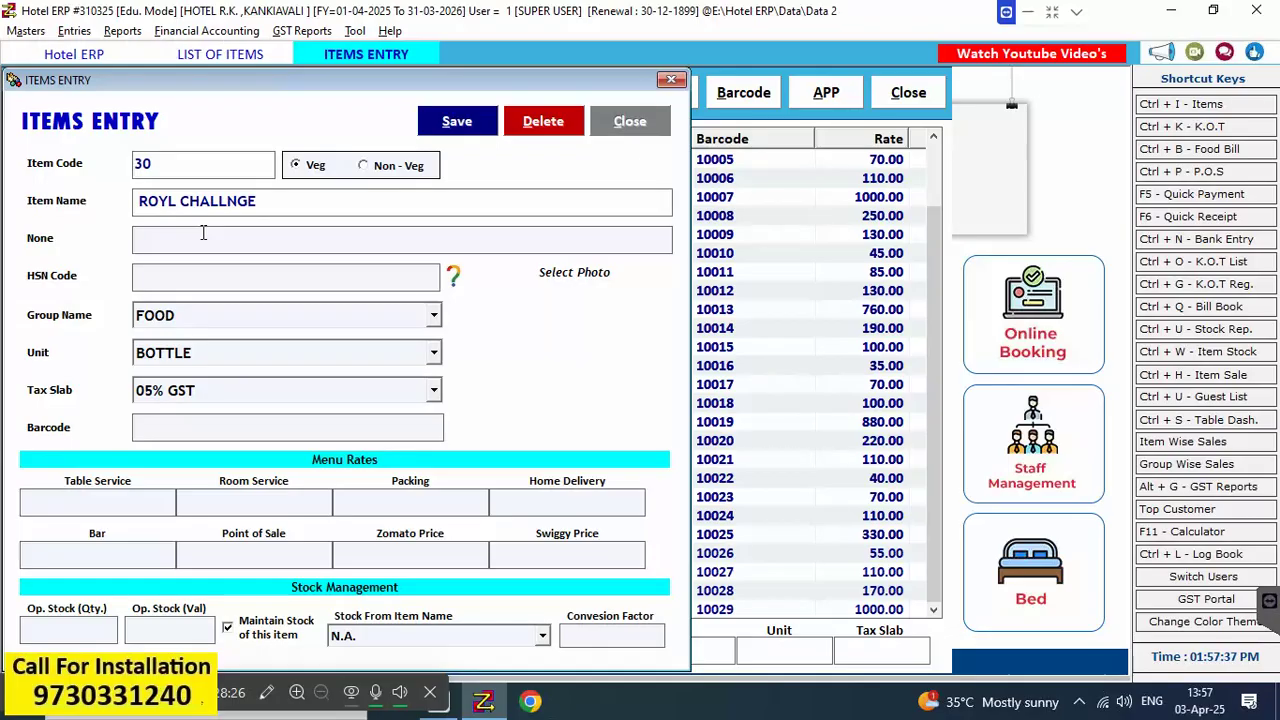
type("180ML")
key("Return")
key("Return")
key("Return")
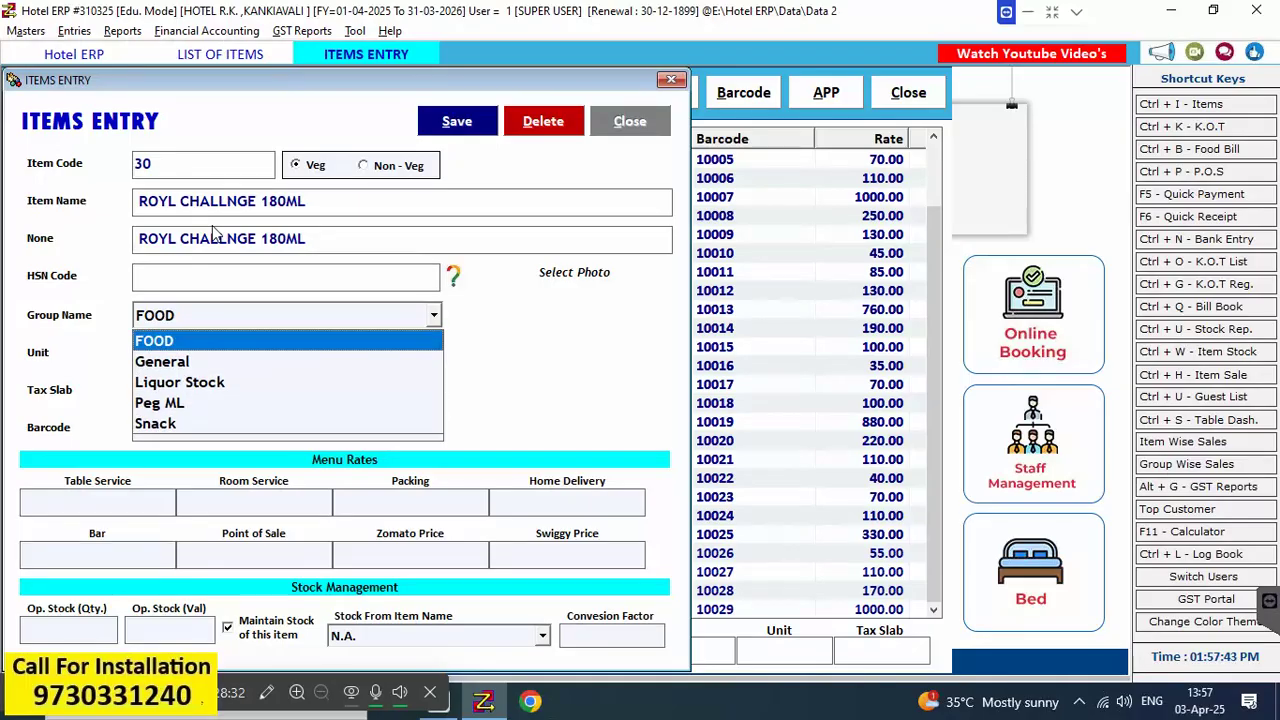
Assign ROYL CHALLNGE 180ML to Liquor Stock with unit BOTTLE and the Tax Free slab, leaving the barcode blank
key("Down")
key("Down")
key("Return")
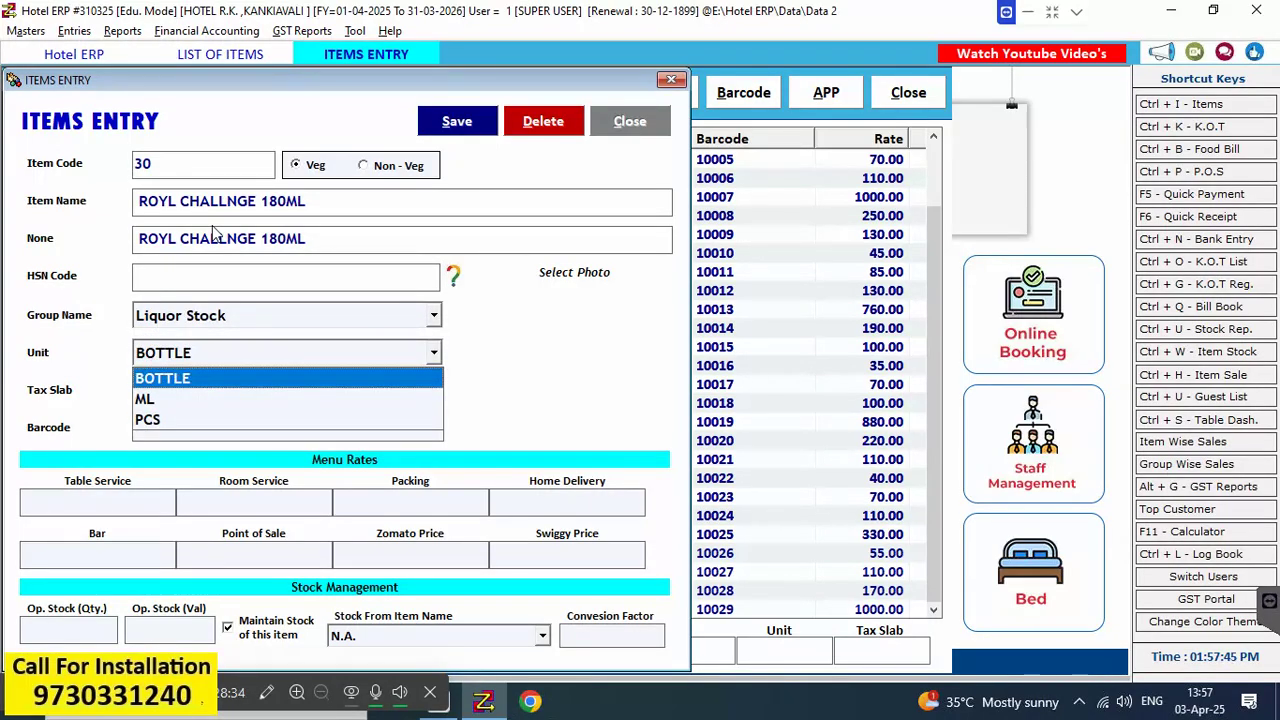
key("Return")
key("Down")
key("Down")
key("Down")
key("Down")
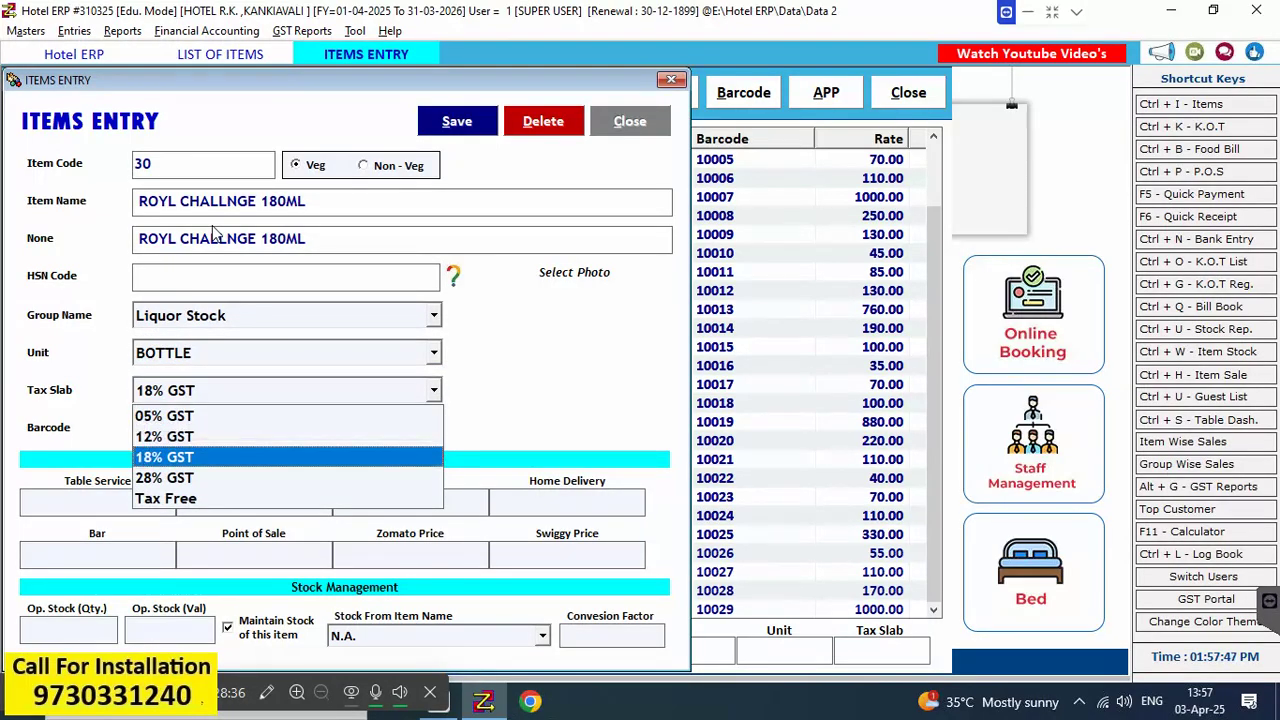
key("Return")
key("Return")
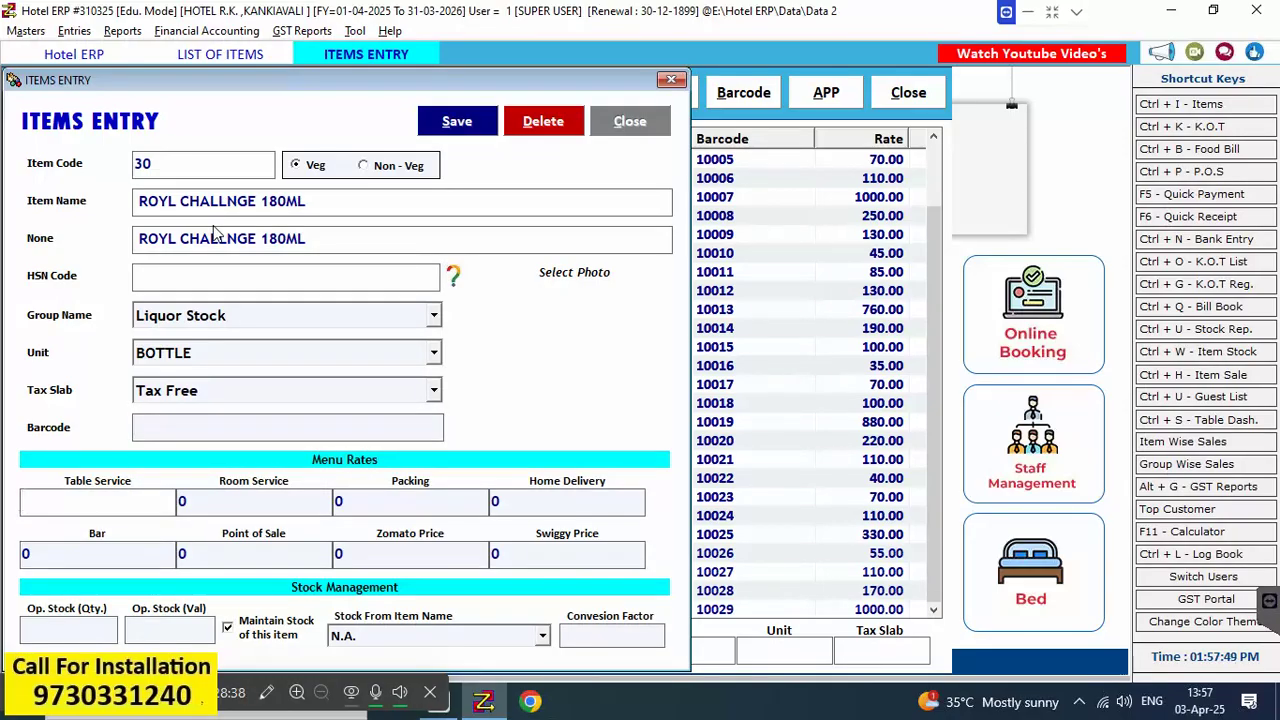
Set the menu rates of ROYL CHALLNGE 180ML to 250, except for a packing rate of 220
type("250")
key("Return")
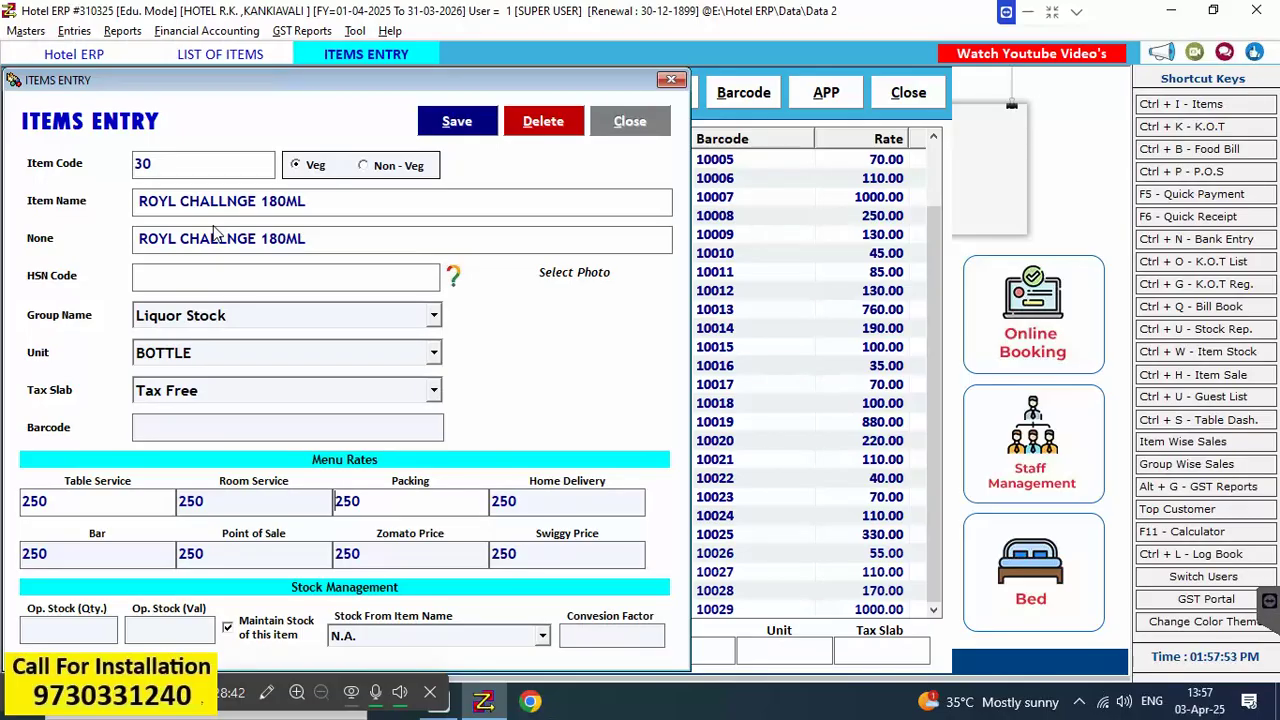
key("Return")
key("Delete")
key("Delete")
key("Delete")
type("220")
key("Return")
key("Return")
key("Return")
key("Return")
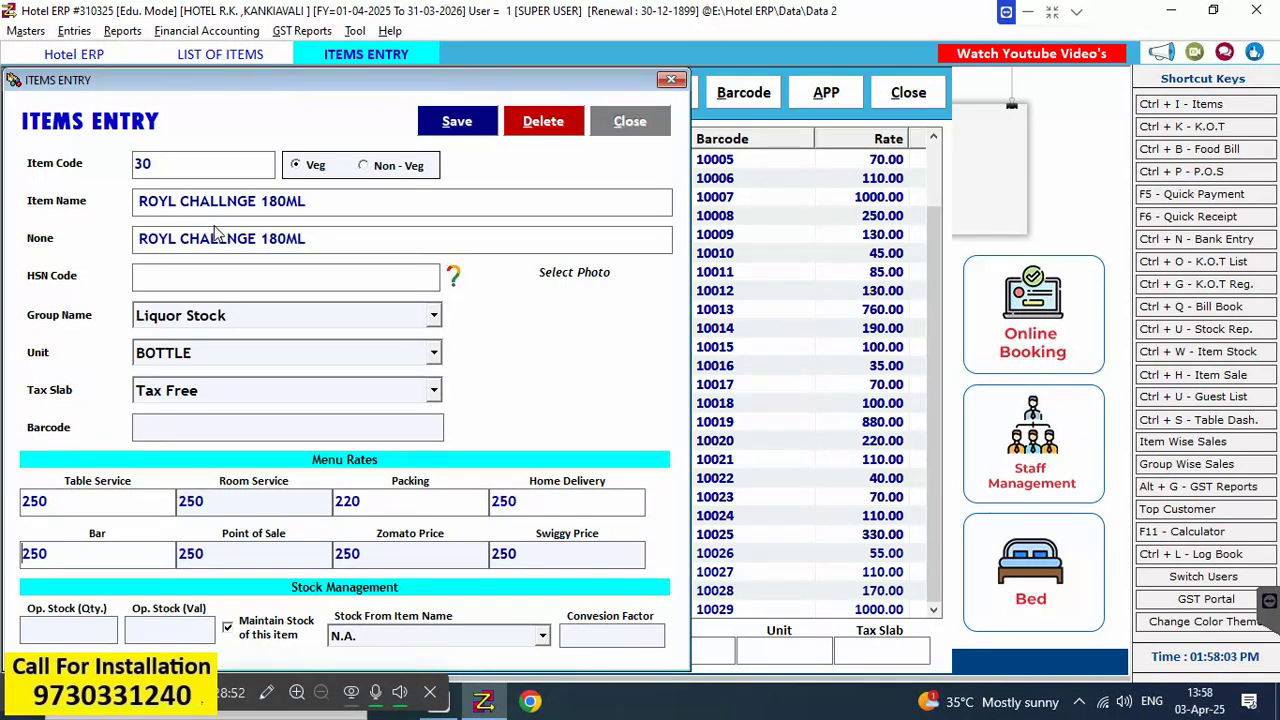
key("Return")
key("Return")
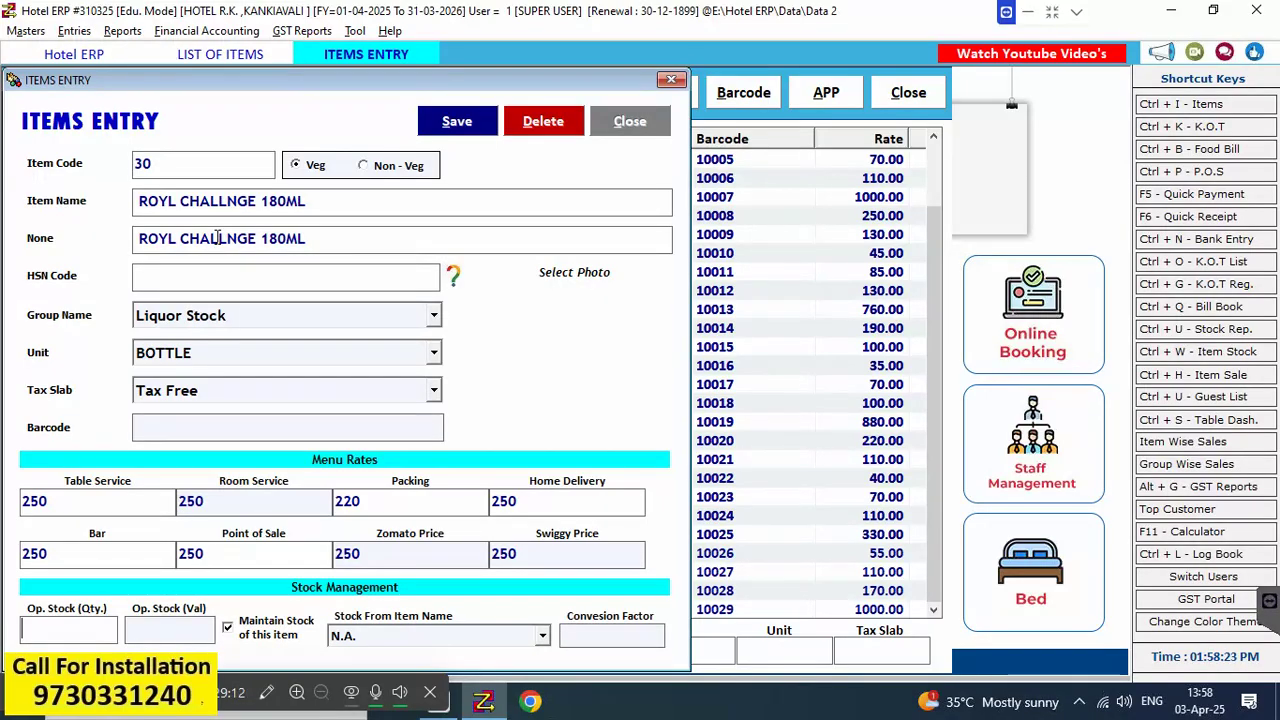
Give ROYL CHALLNGE 180ML an opening stock quantity of 5820 and a conversion factor of 180, keeping stock maintenance on, and save the item
type("5820")
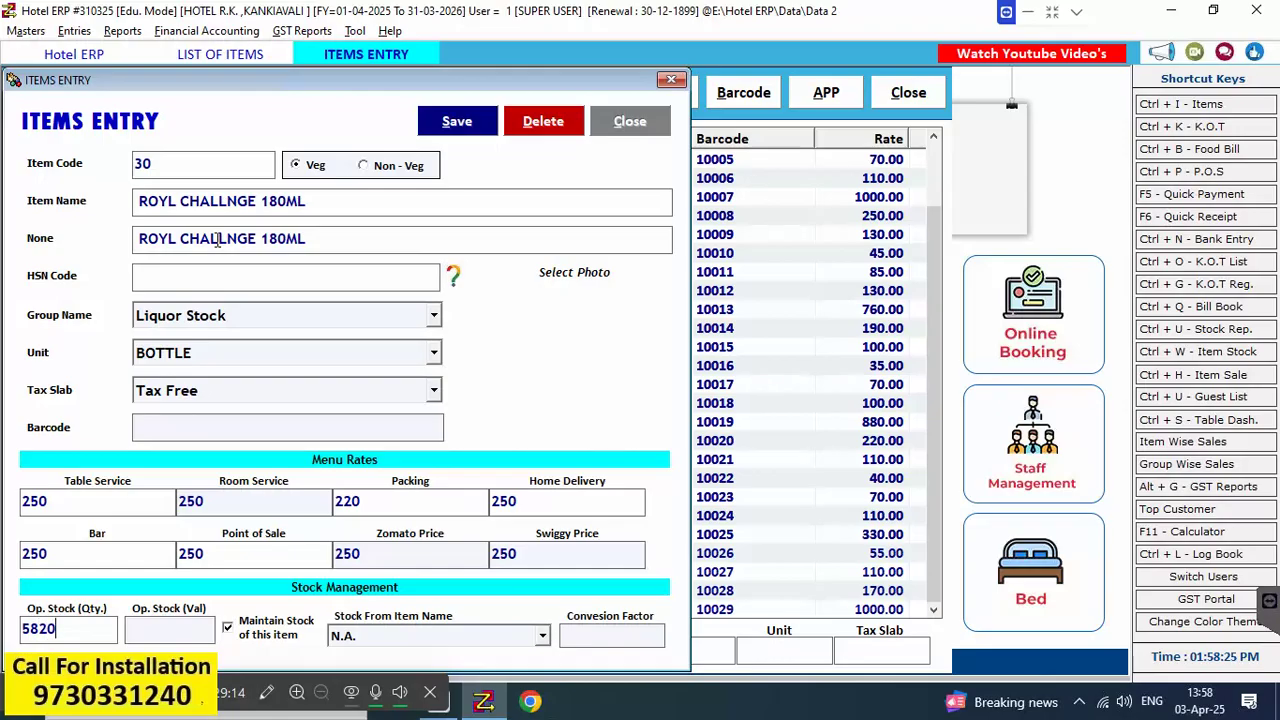
key("Tab")
key("Tab")
key("Tab")
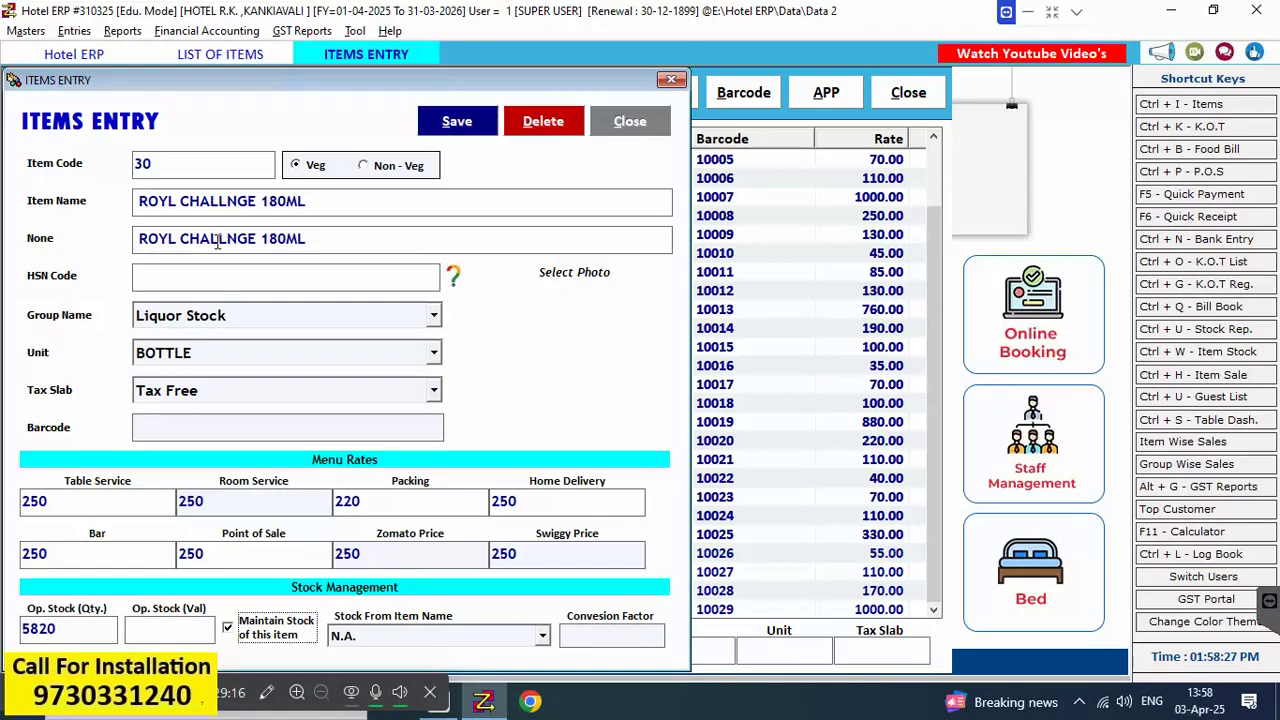
key("Tab")
type("180")
key("Return")
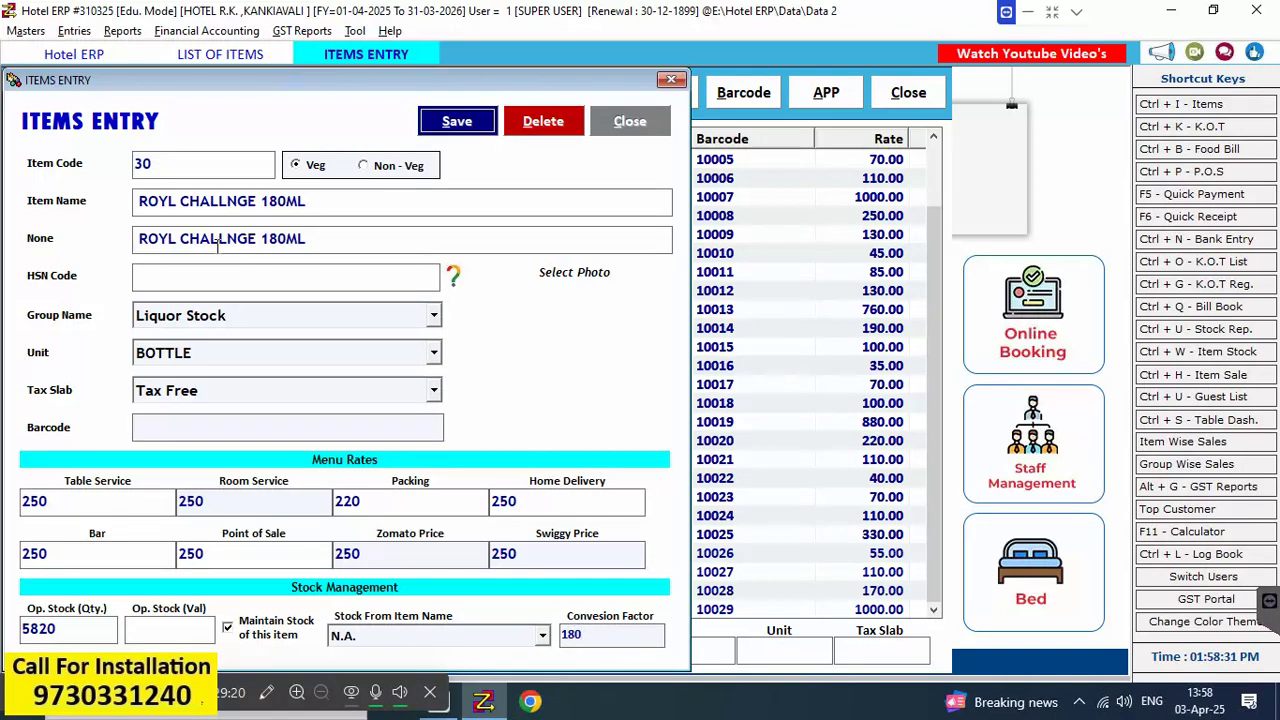
key("Return")
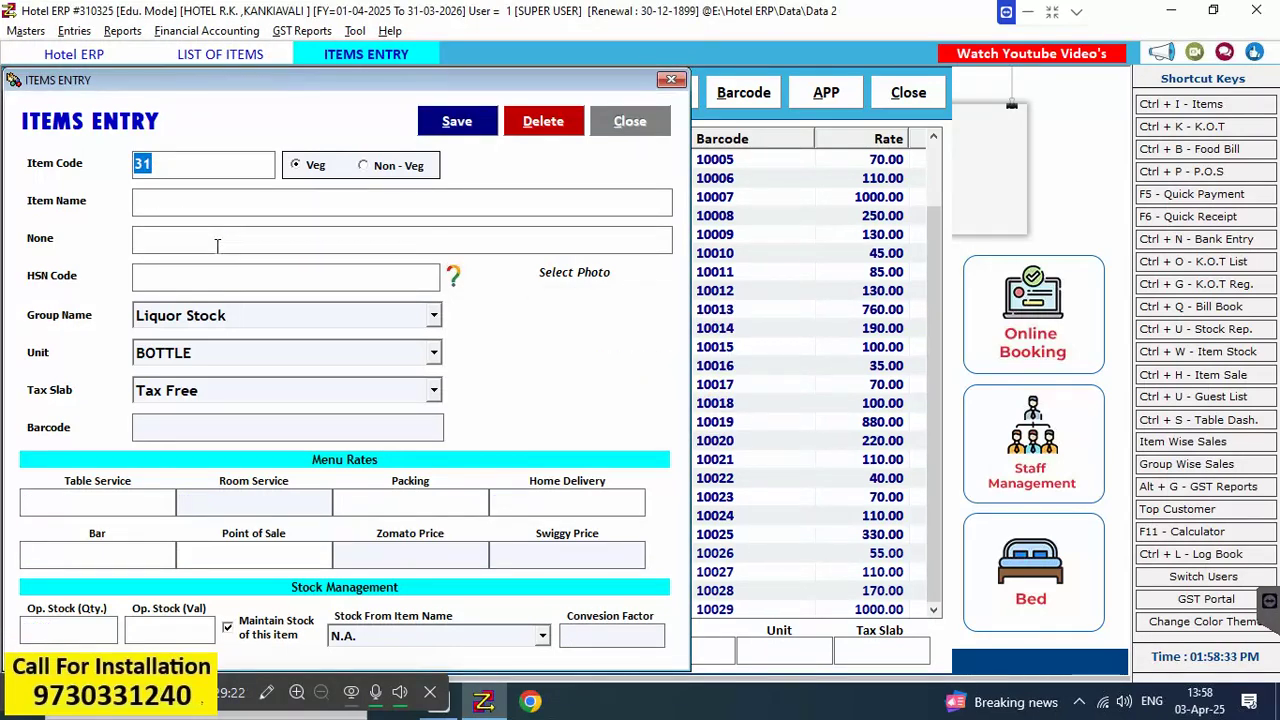
Name the new item ROYL CHALLNGE 30ML using the copied brand name, repeat it in the second name field and leave the HSN code blank
key("Tab")
right_click(165, 205)
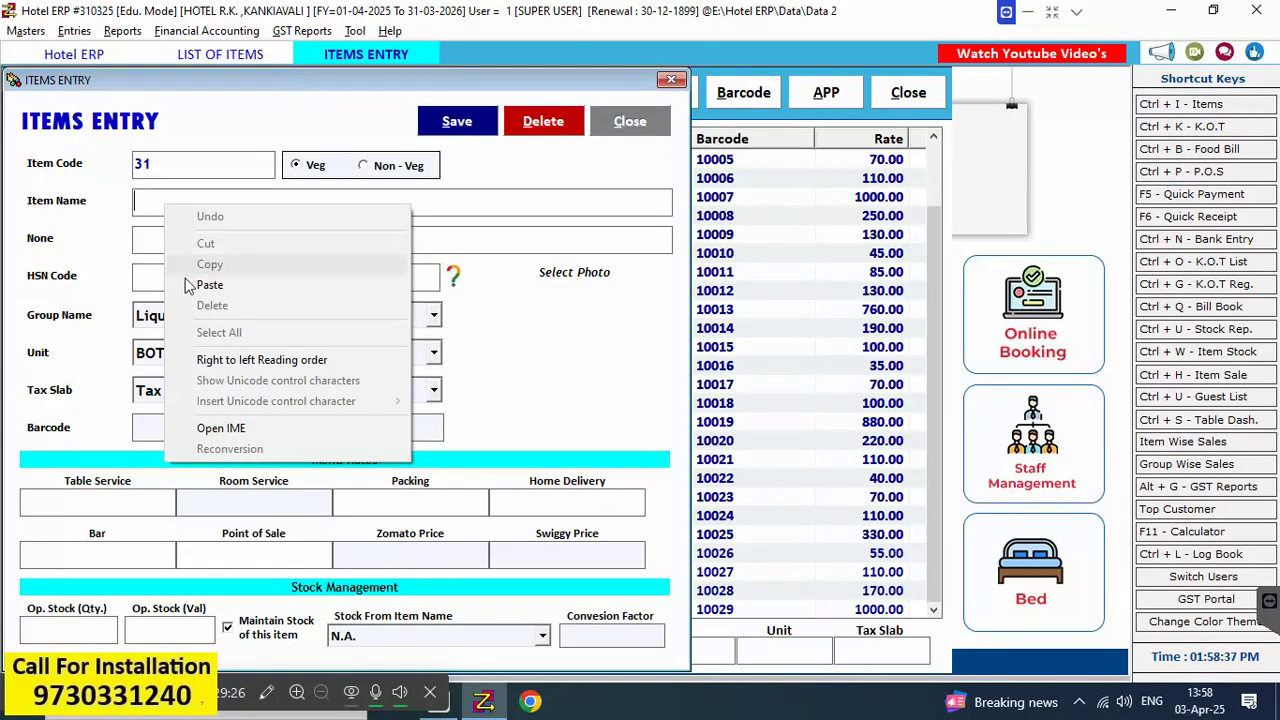
left_click(210, 284)
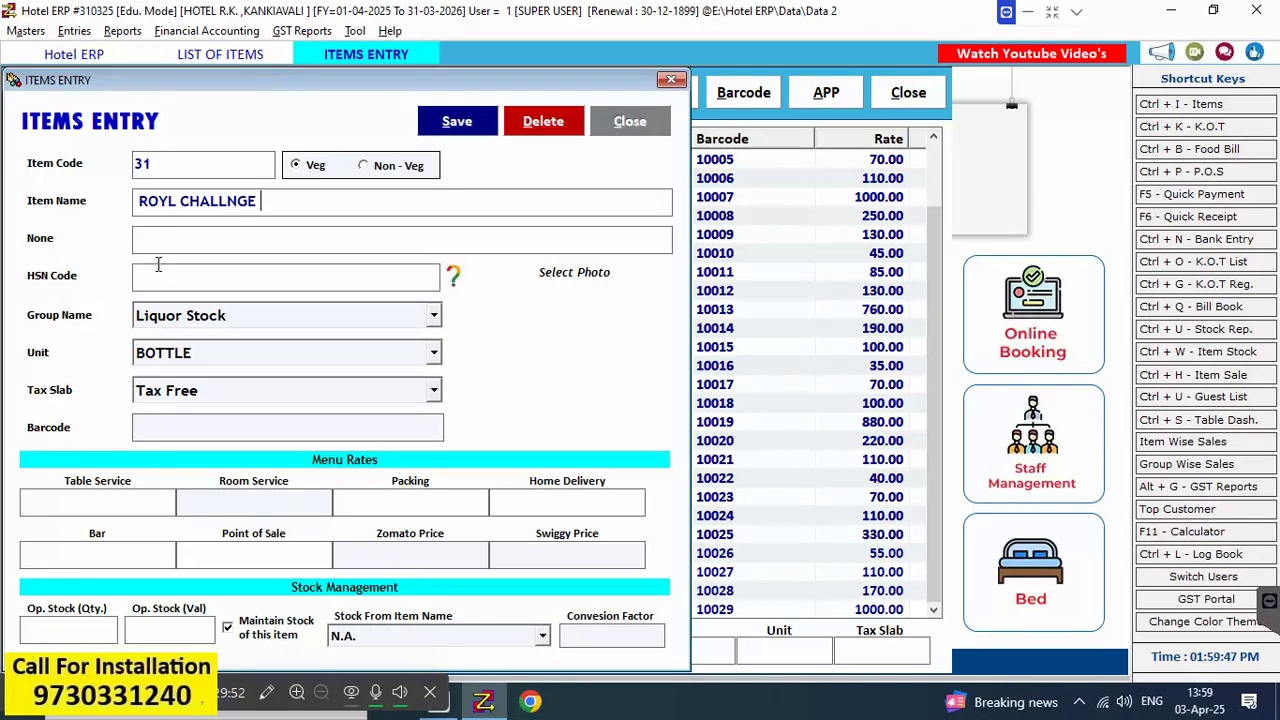
type("30ML")
key("Return")
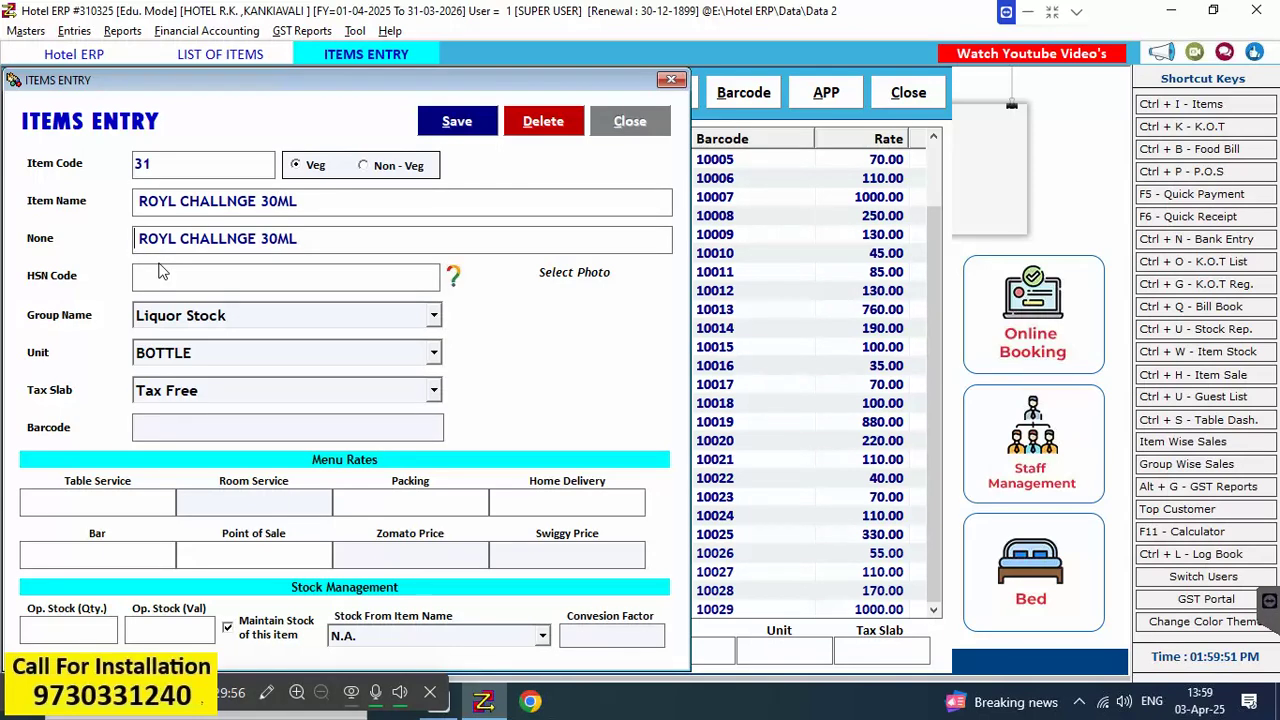
key("Return")
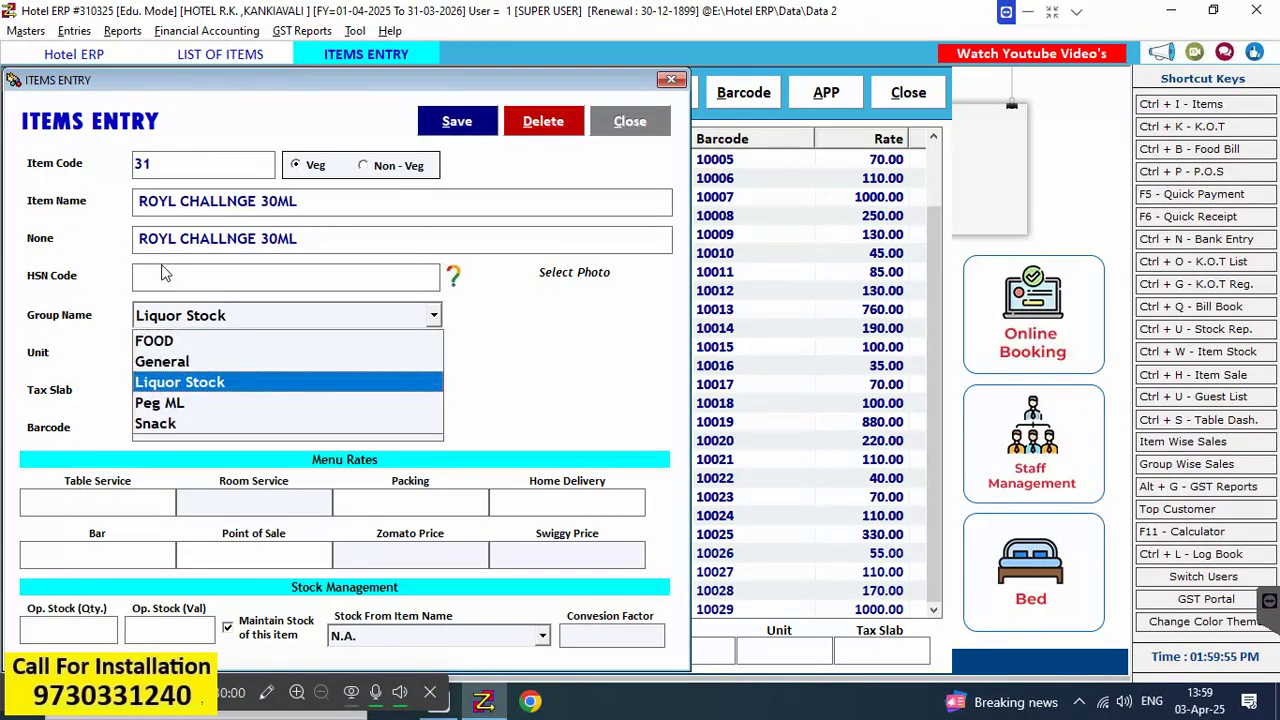
Assign ROYL CHALLNGE 30ML to the Peg ML group with unit ML and the Tax Free slab
key("Down")
key("Return")
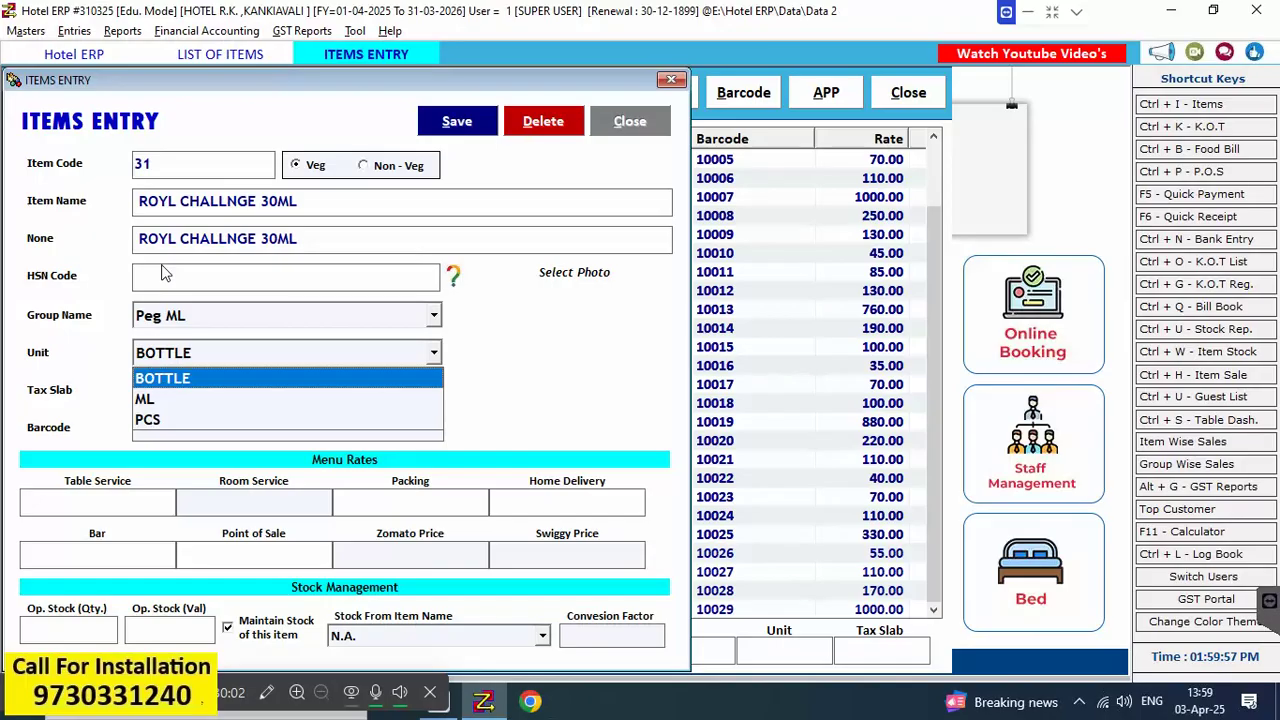
key("Return")
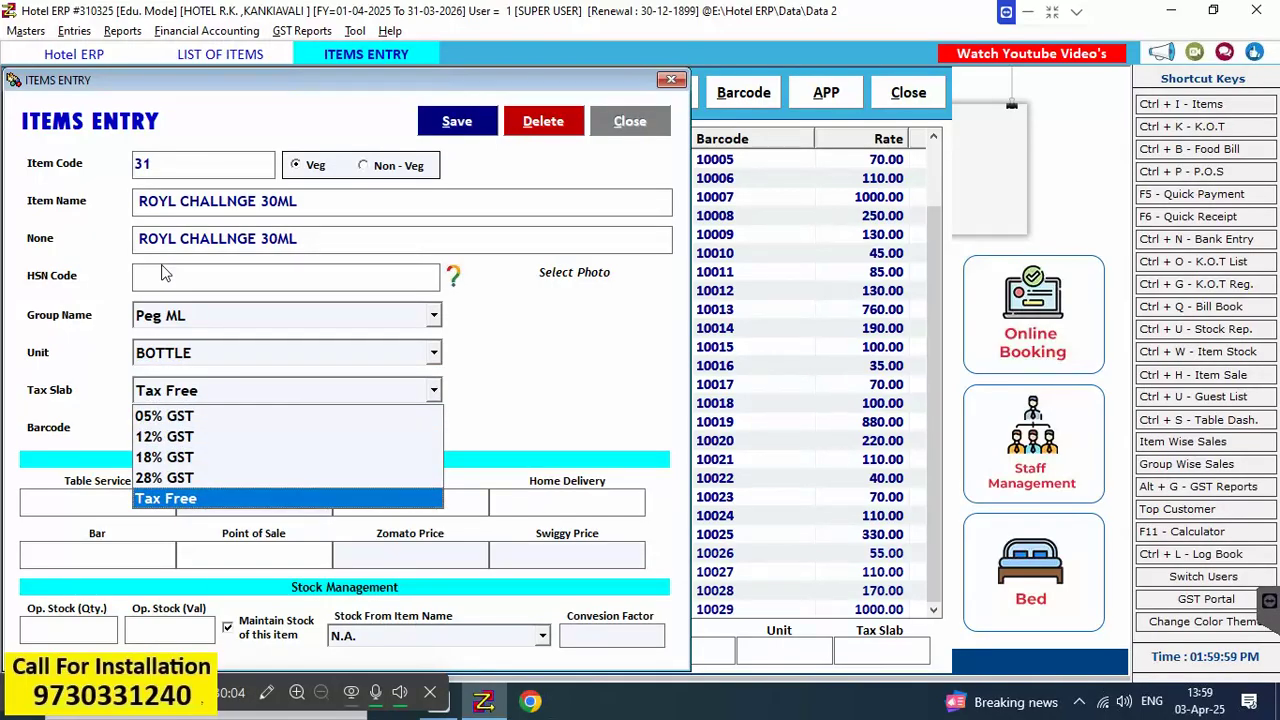
key("Home")
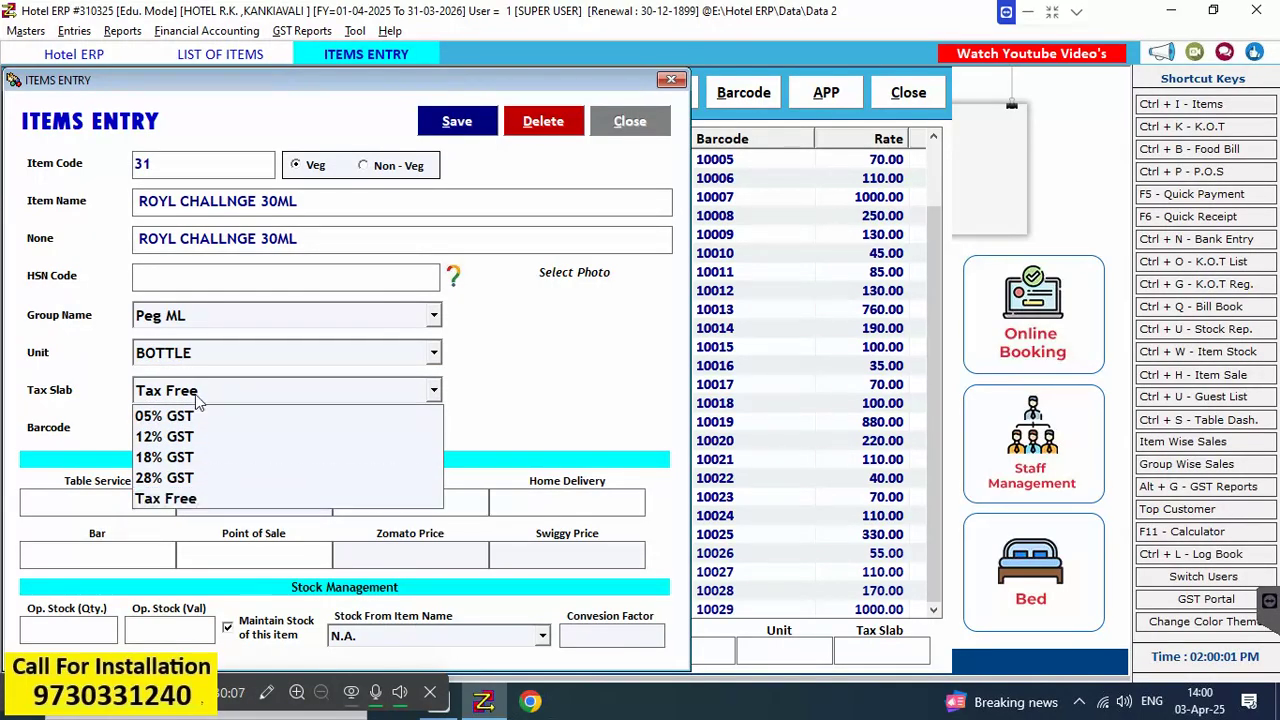
key("Escape")
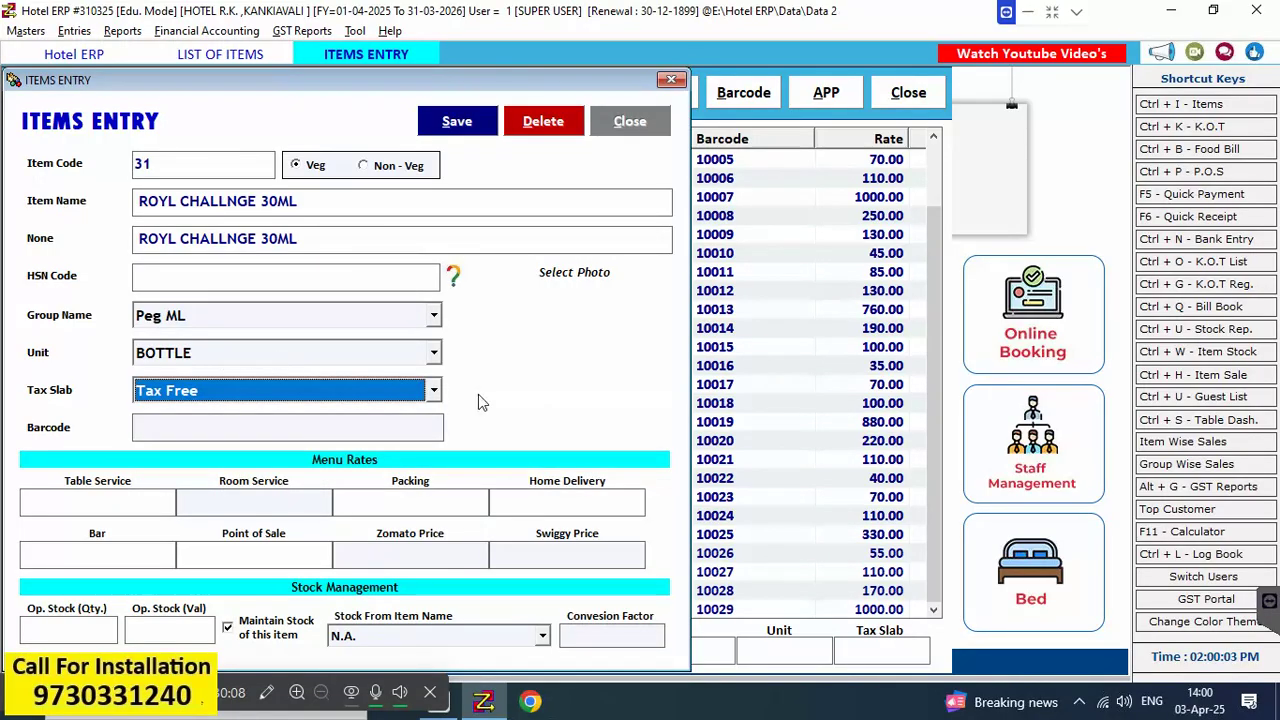
left_click(433, 353)
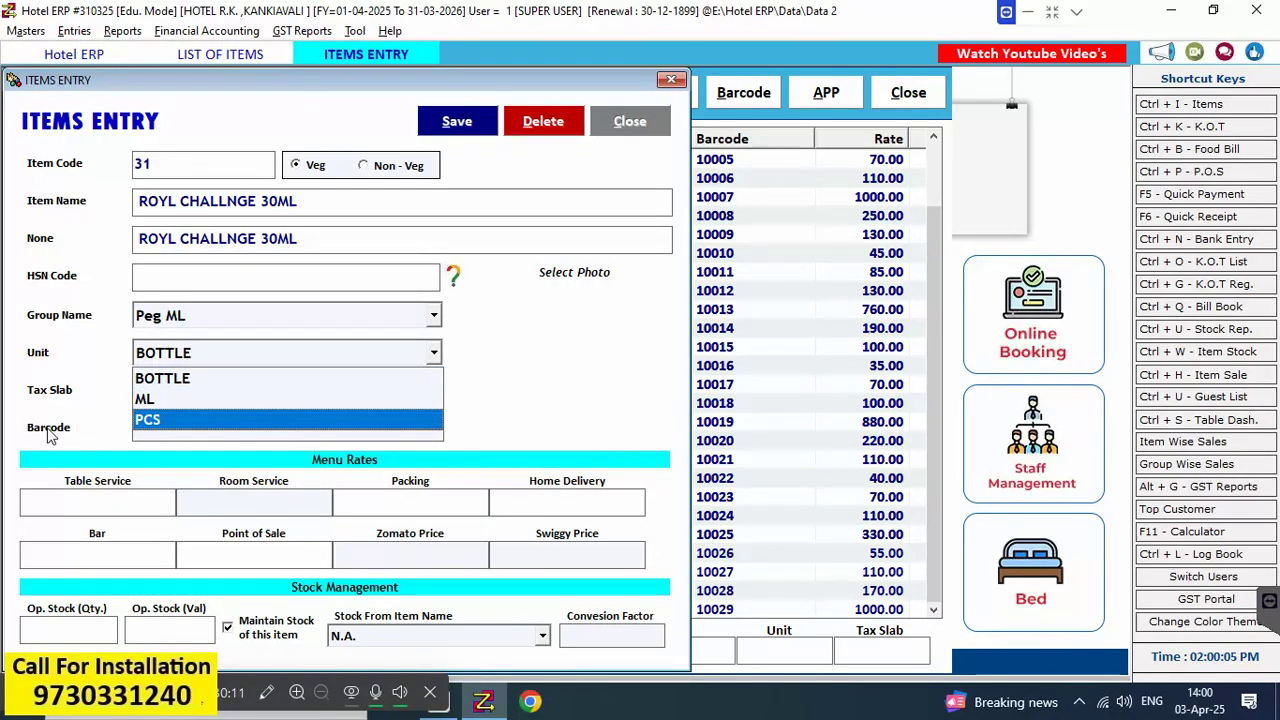
left_click(148, 400)
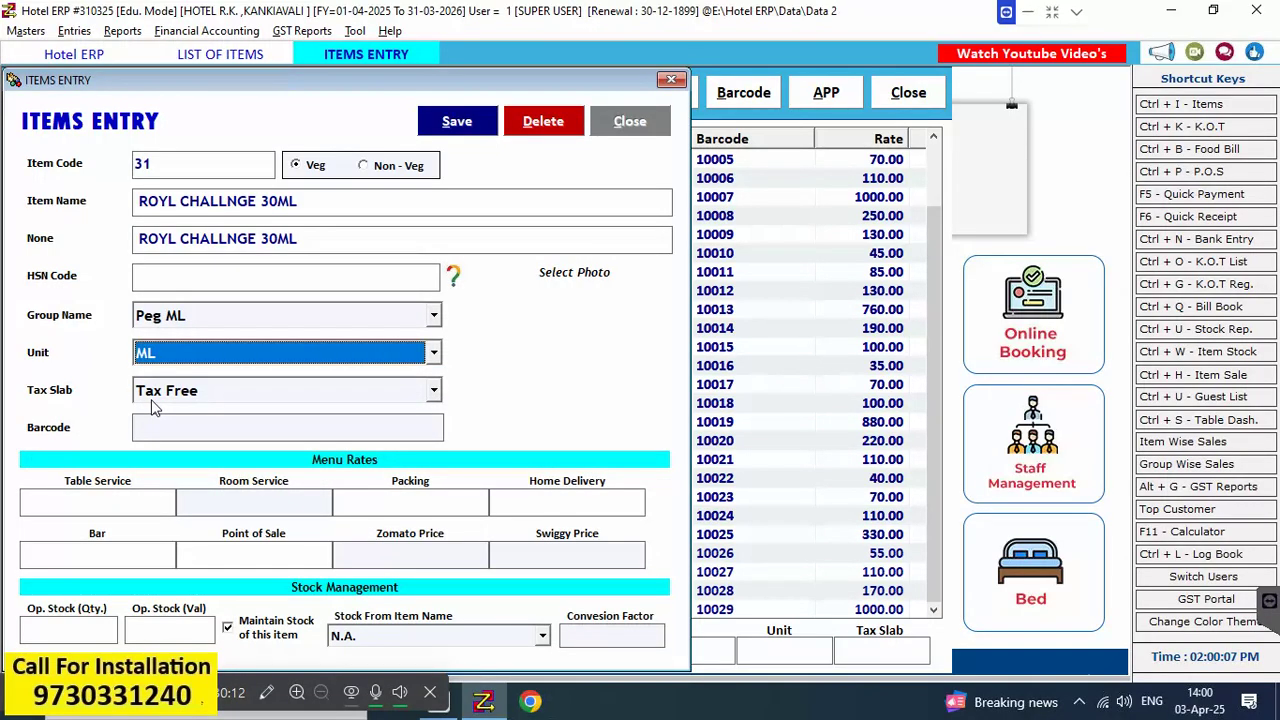
key("Return")
key("Return")
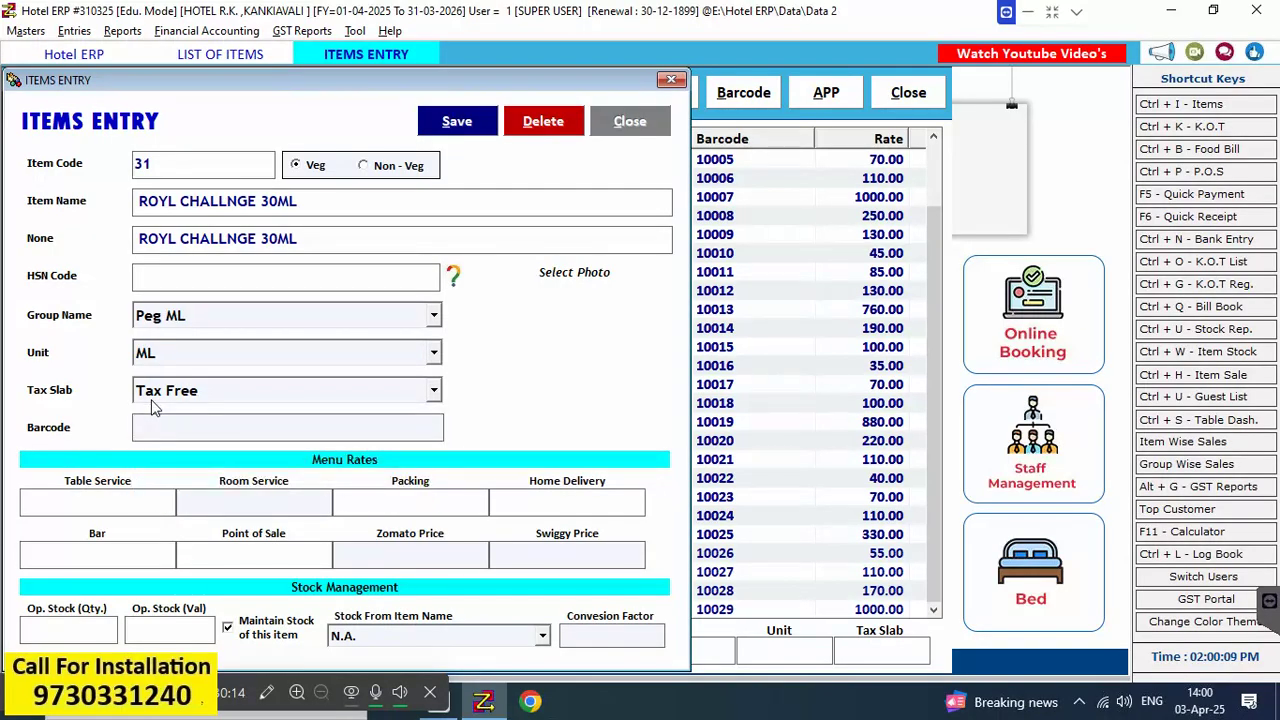
Leave the barcode blank and set all menu rates of ROYL CHALLNGE 30ML to 45
key("Return")
type("45")
key("Return")
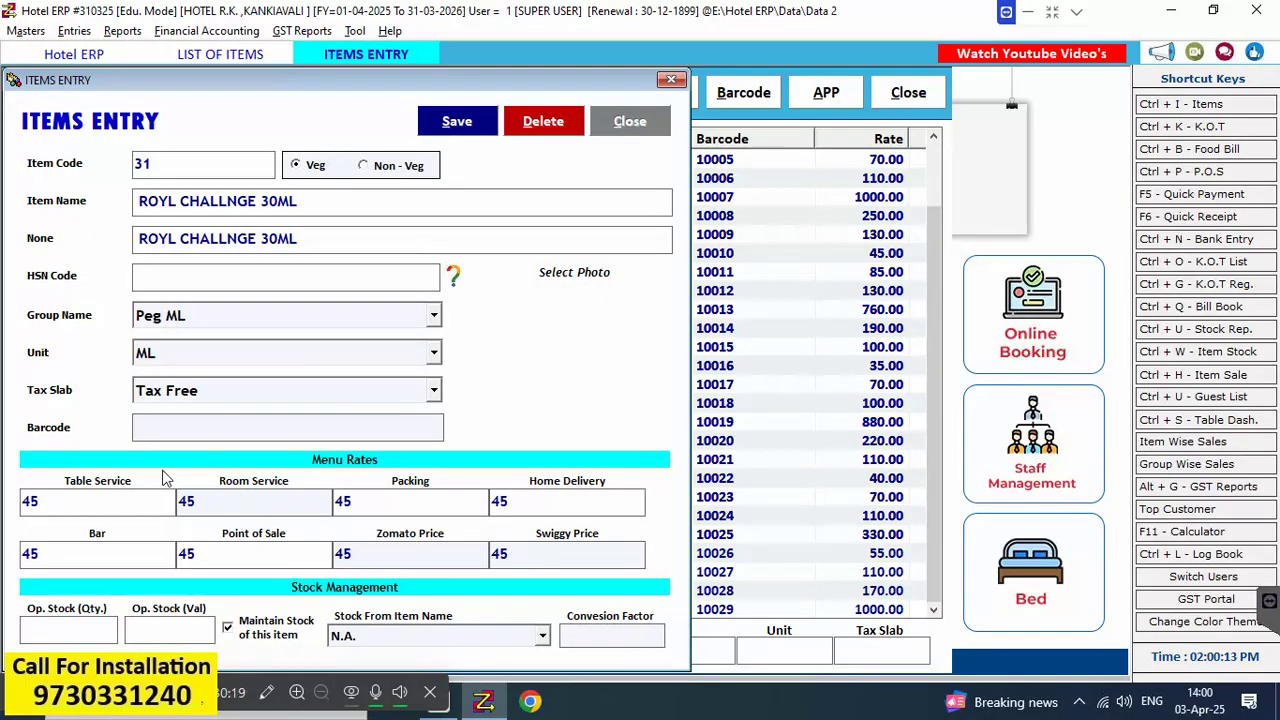
key("Return")
key("Return")
key("Return")
Set the conversion factor of ROYL CHALLNGE 30ML to 30, turn off stock maintenance and save the item
left_click(578, 637)
type("30")
left_click(228, 627)
key("alt+s")
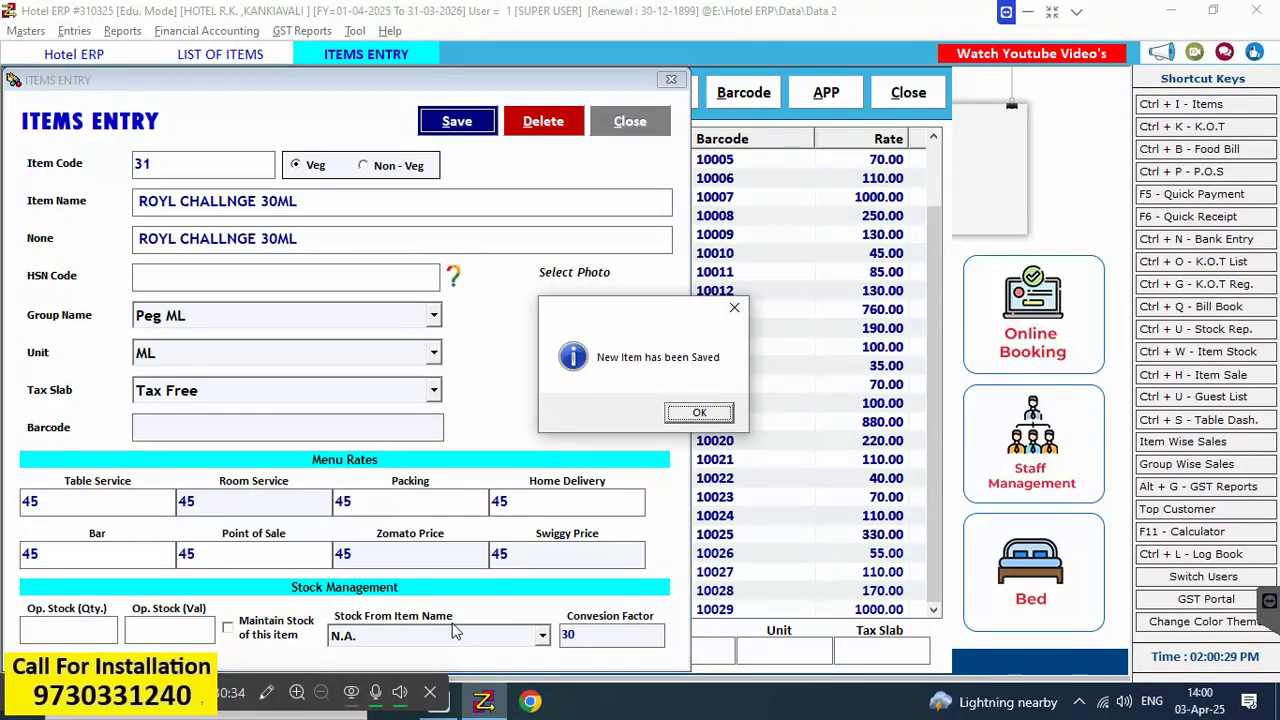
key("Return")
Name the new item ROYL CHALLNGE 60ML using the copied brand name and repeat it in the second name field
key("Return")
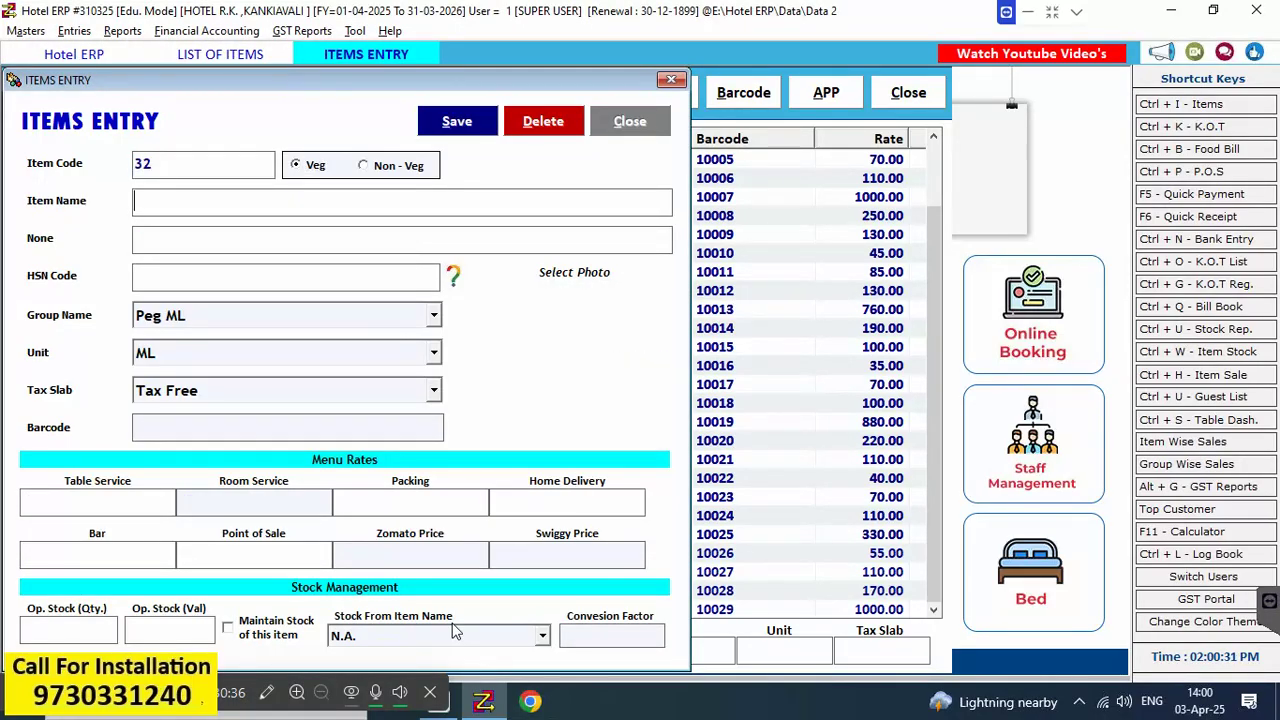
right_click(168, 203)
left_click(214, 283)
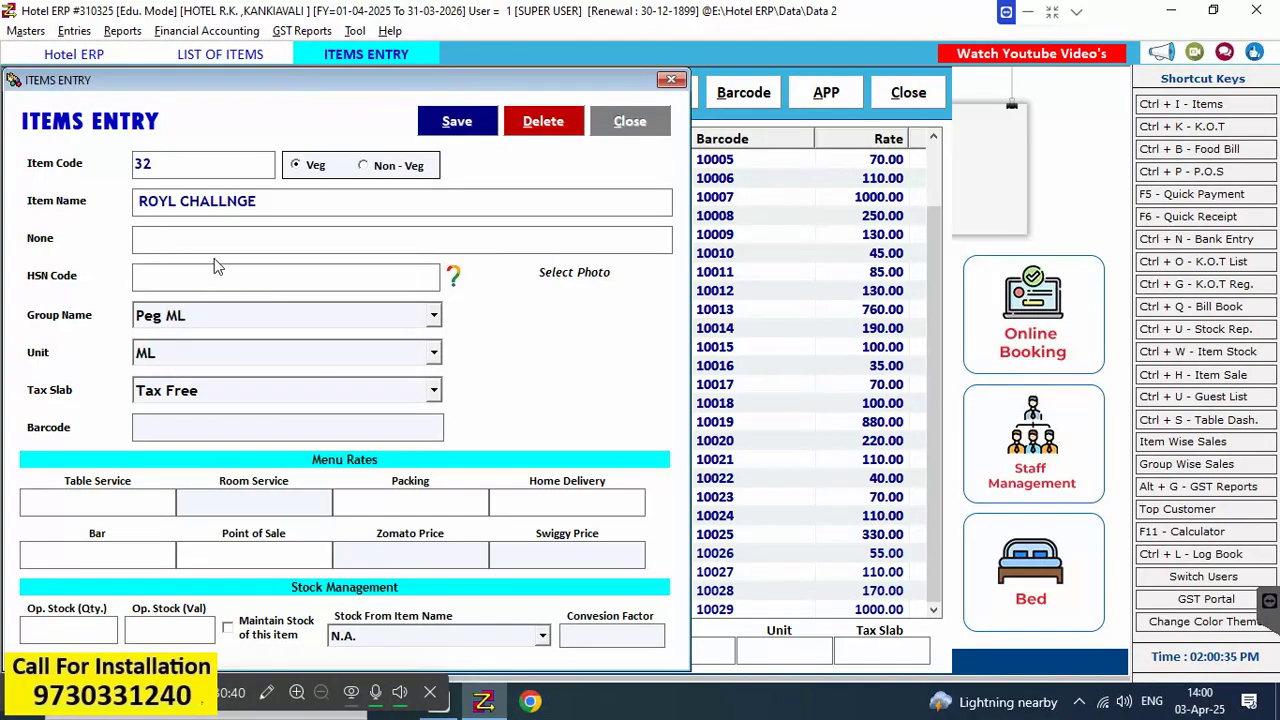
type("60ML")
key("Left")
key("Left")
key("Left")
key("Left")
key("Return")
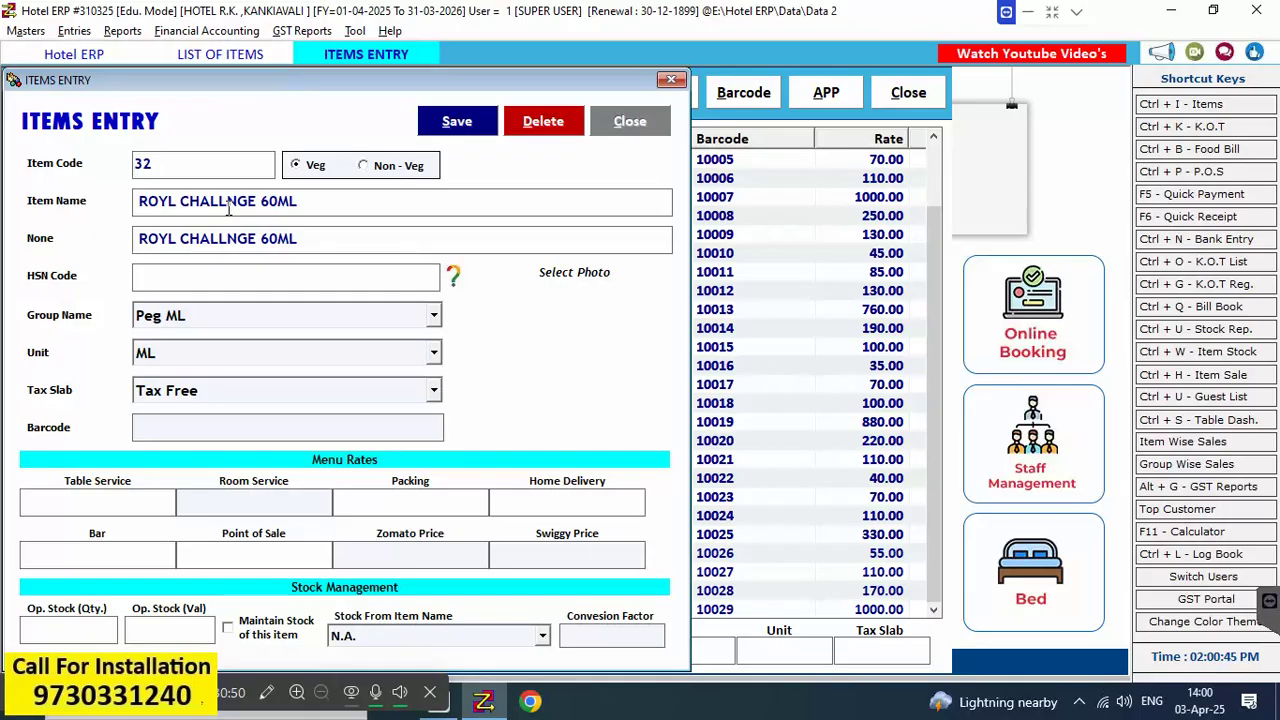
Keep Peg ML as the group of ROYL CHALLNGE 60ML and open the unit choices
key("Return")
key("Return")
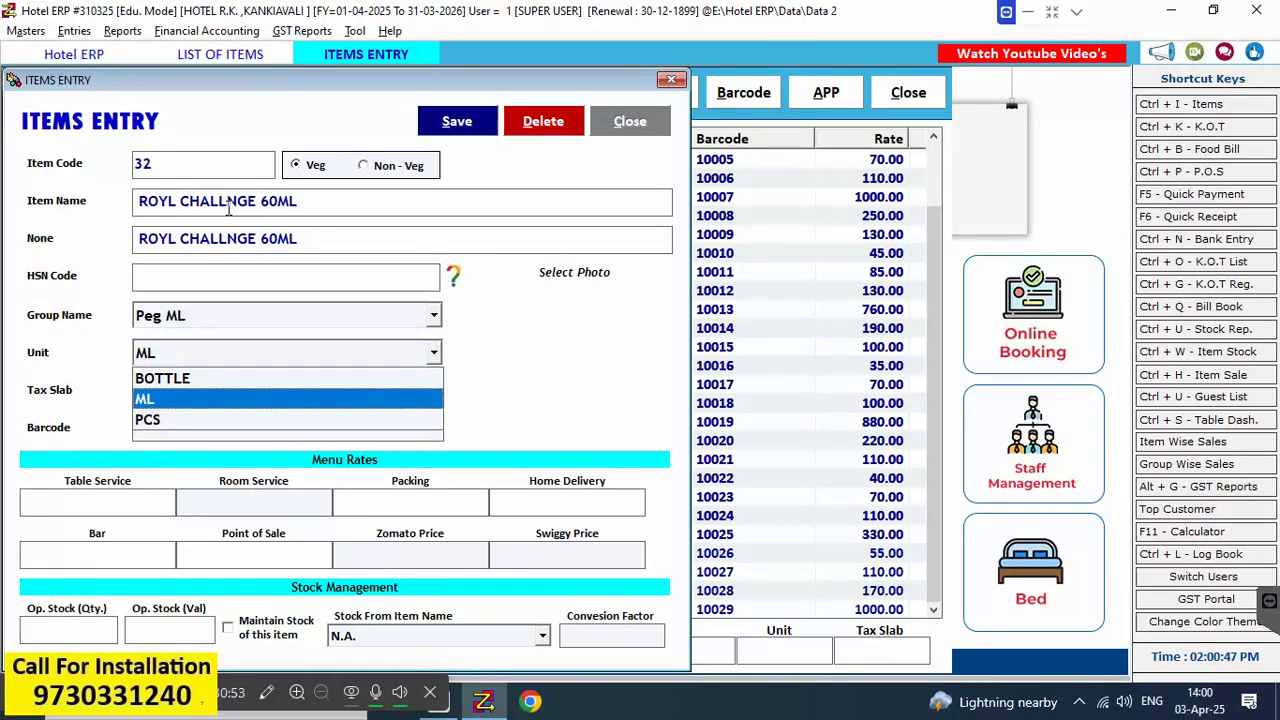
Complete the ROYL CHALLNGE 60ML item with unit ML, Tax Free, menu rates of 85 and conversion factor 60, and save it
key("Return")
key("Return")
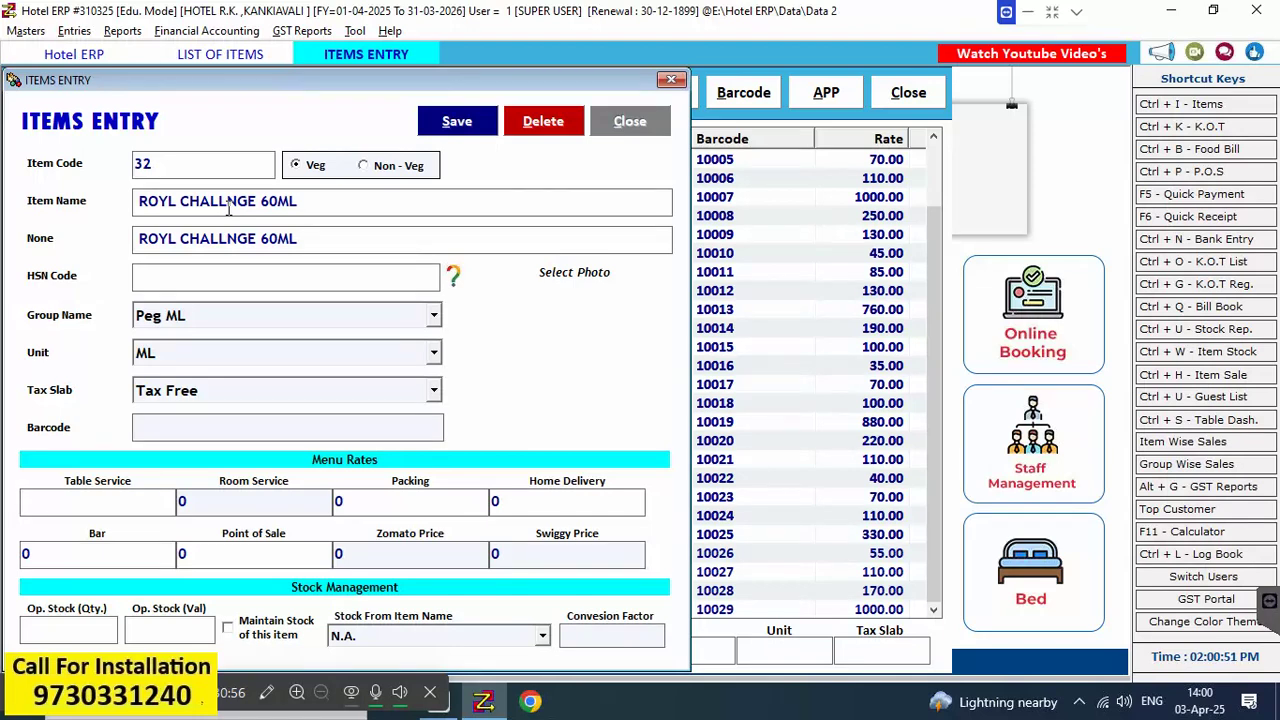
type("85")
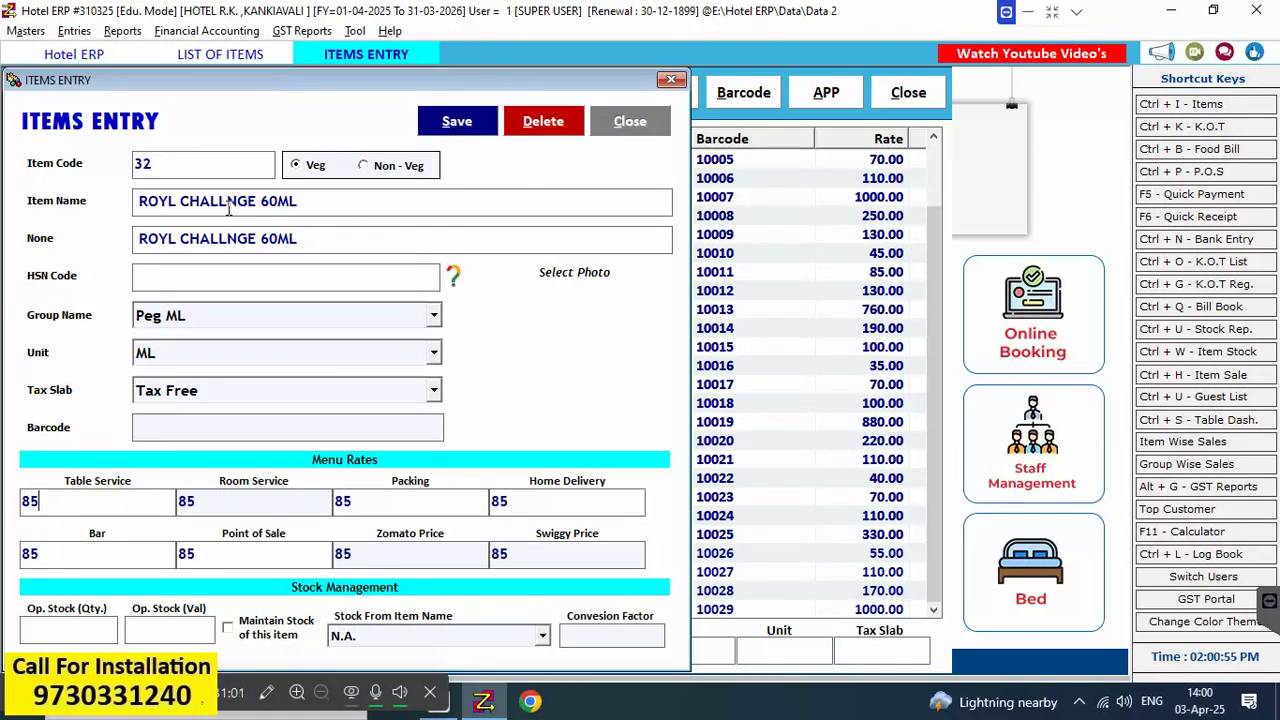
left_click(598, 634)
type("60")
key("Return")
key("Return")
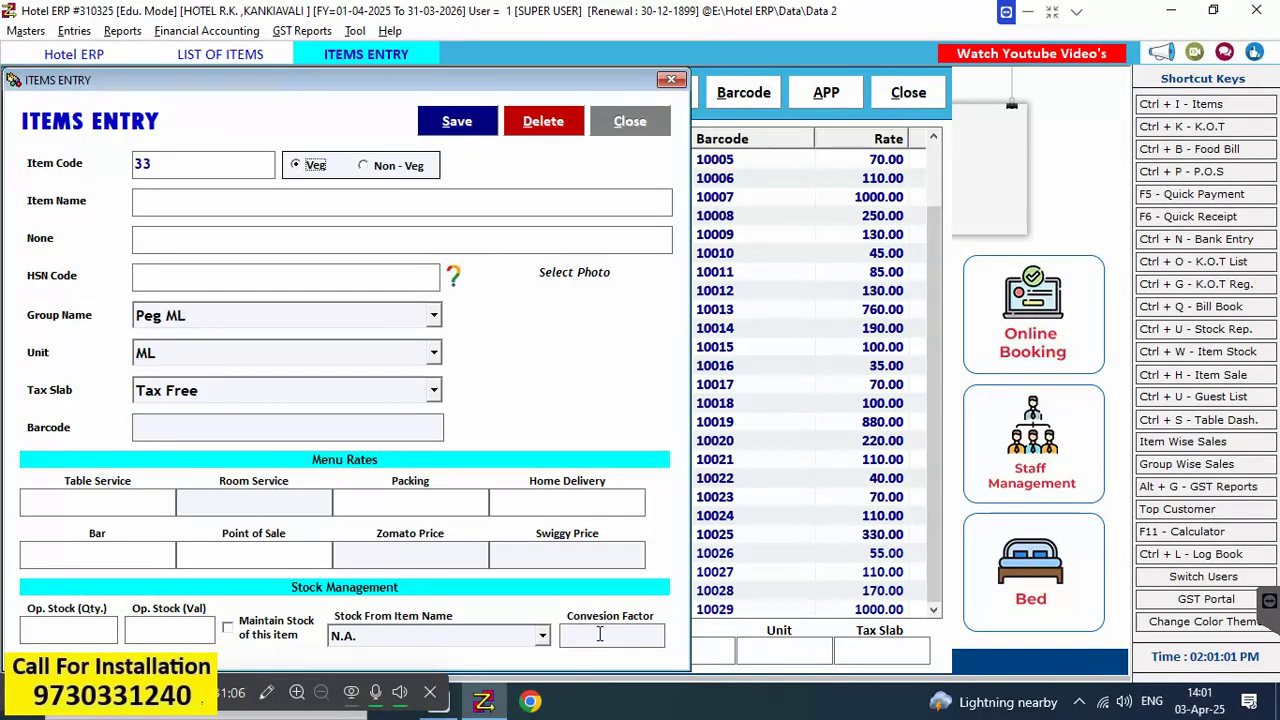
Name the new item ROYL CHALLNGE 90ML, keeping group Peg ML, unit ML and tax slab Tax Free
right_click(214, 208)
left_click(246, 276)
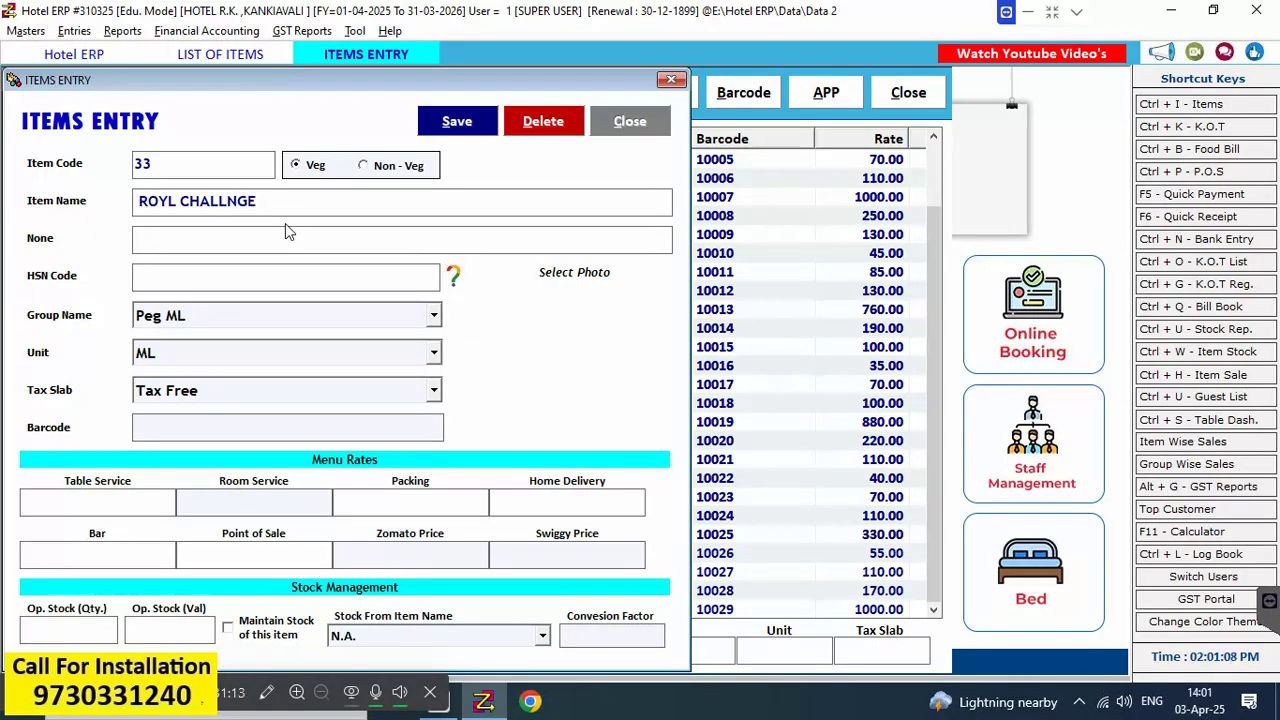
type("90ML")
key("Return")
key("Return")
key("Return")
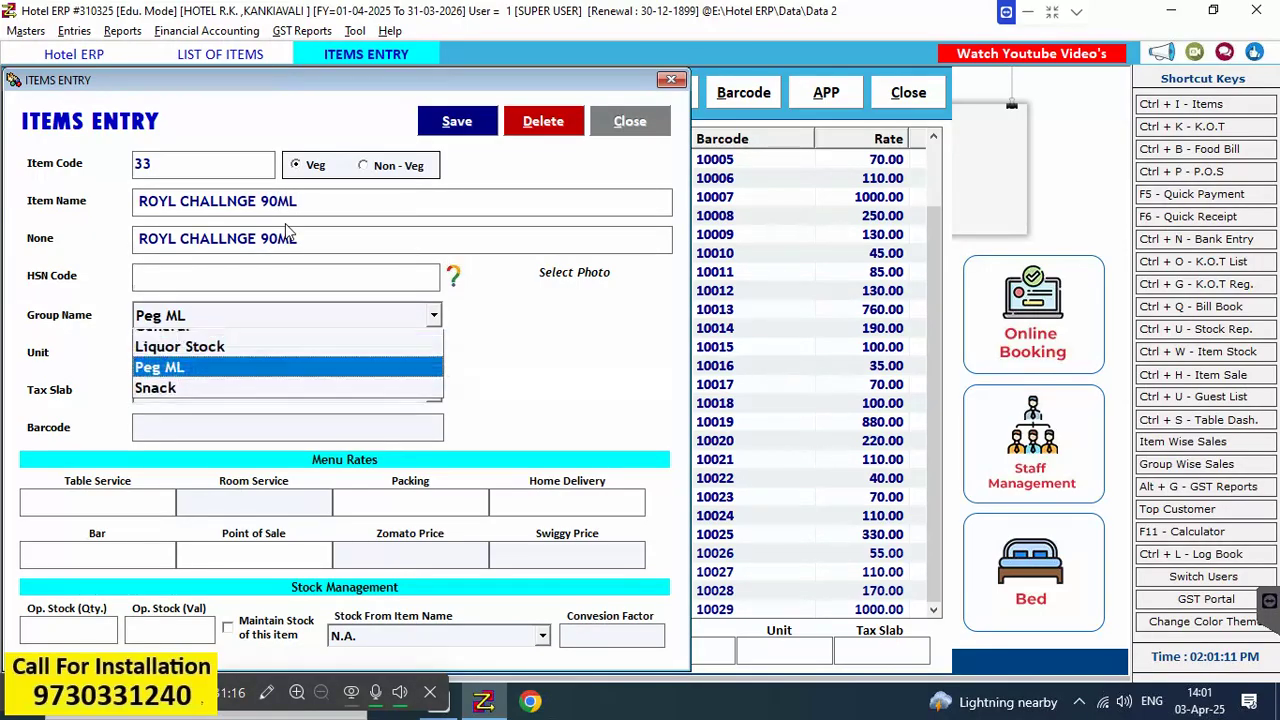
key("Return")
key("Return")
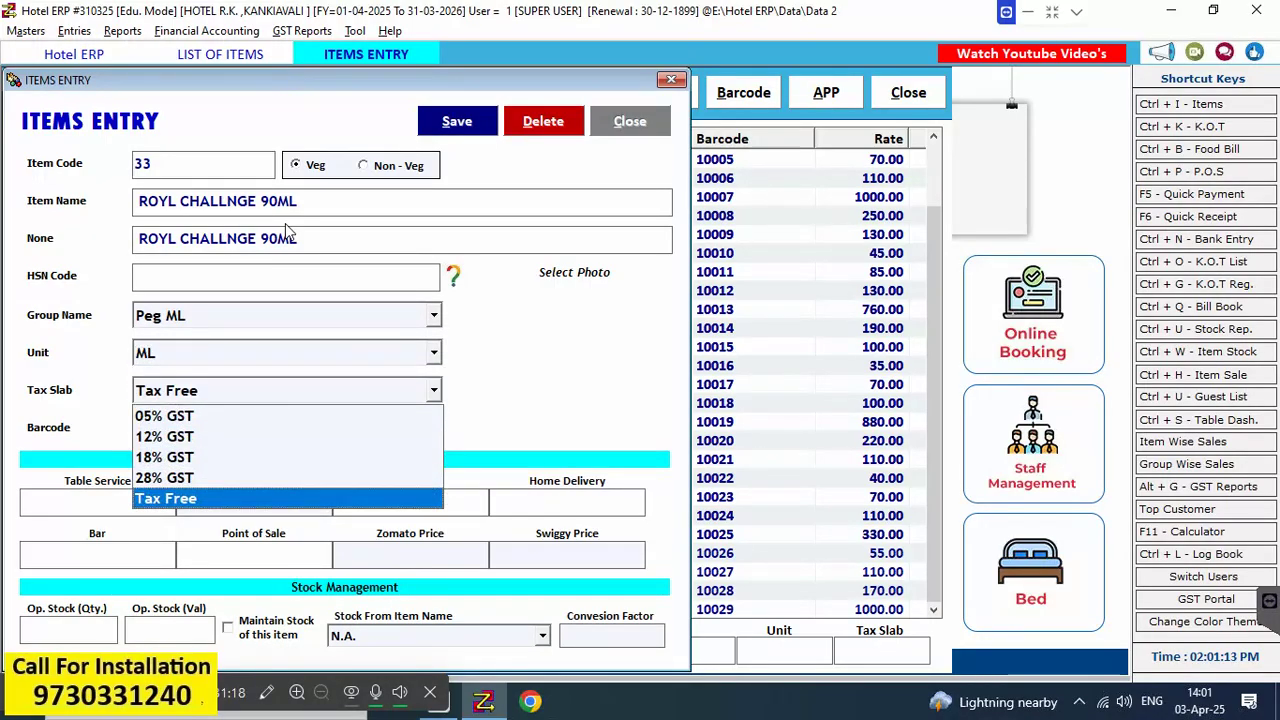
key("Return")
key("Return")
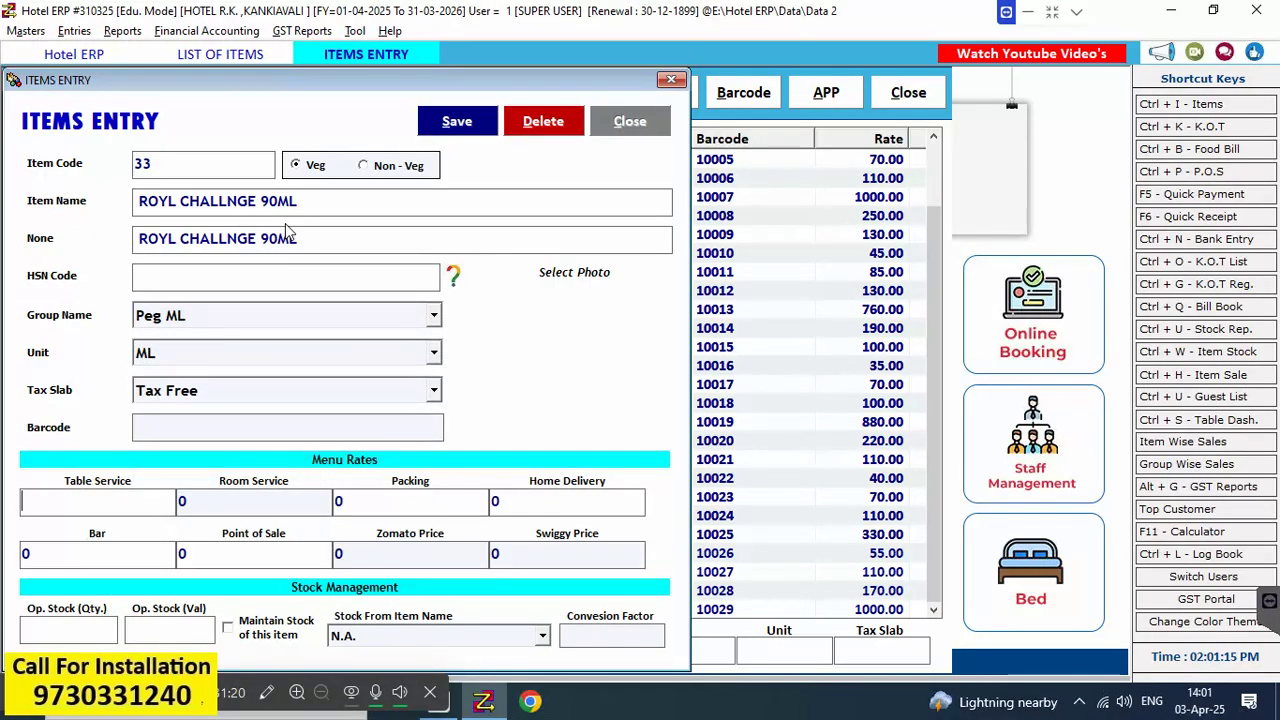
Set the 90ML peg item's menu rates to 110 and its conversion factor to 90, and save it
type("110")
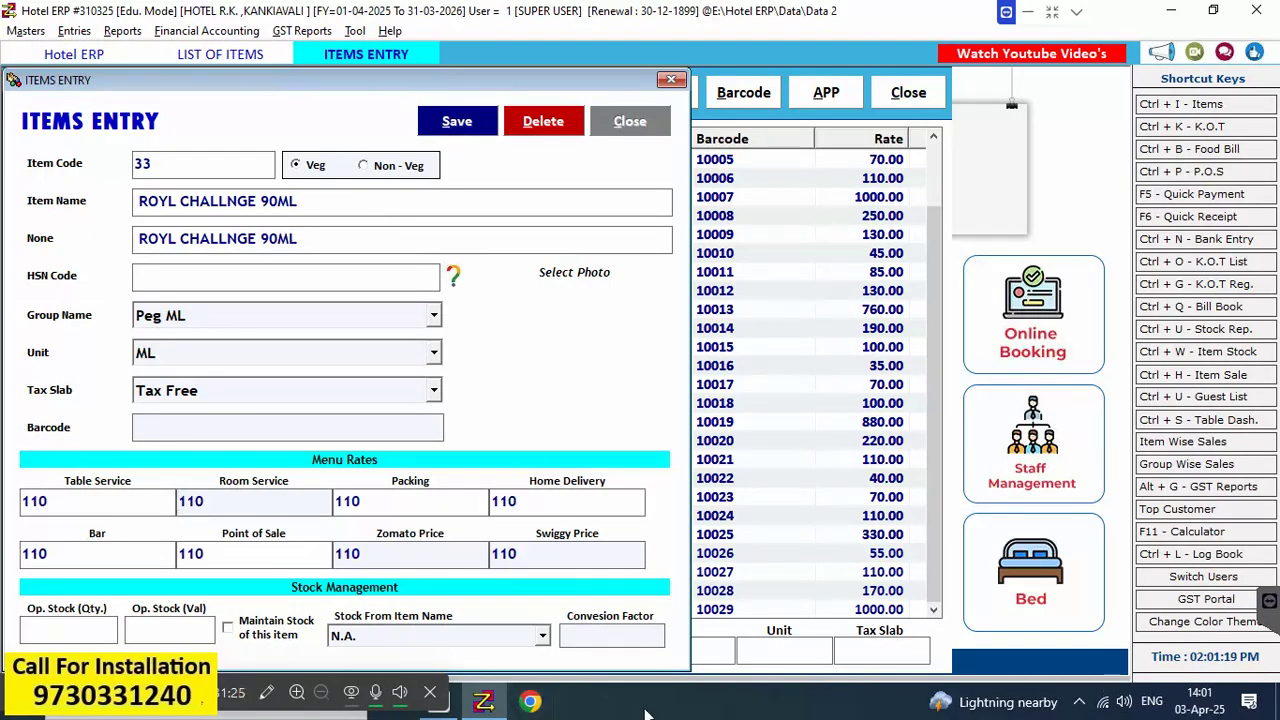
type("90")
left_click(470, 125)
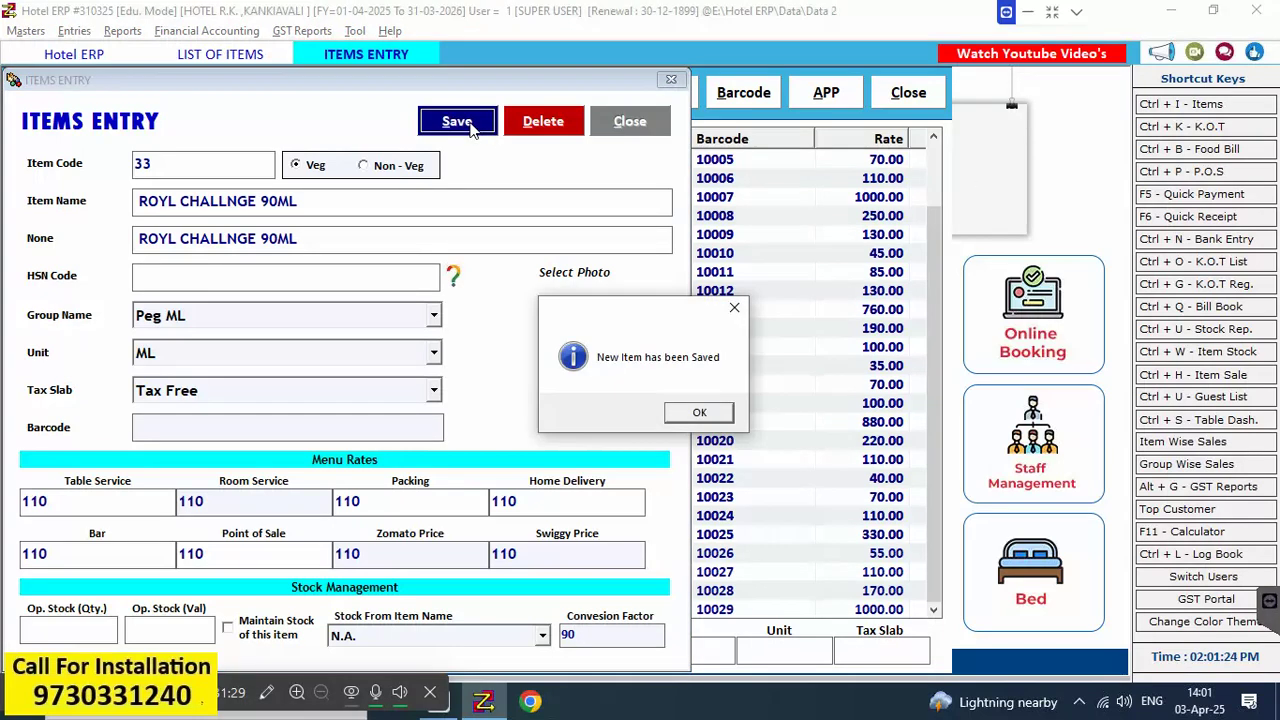
left_click(699, 412)
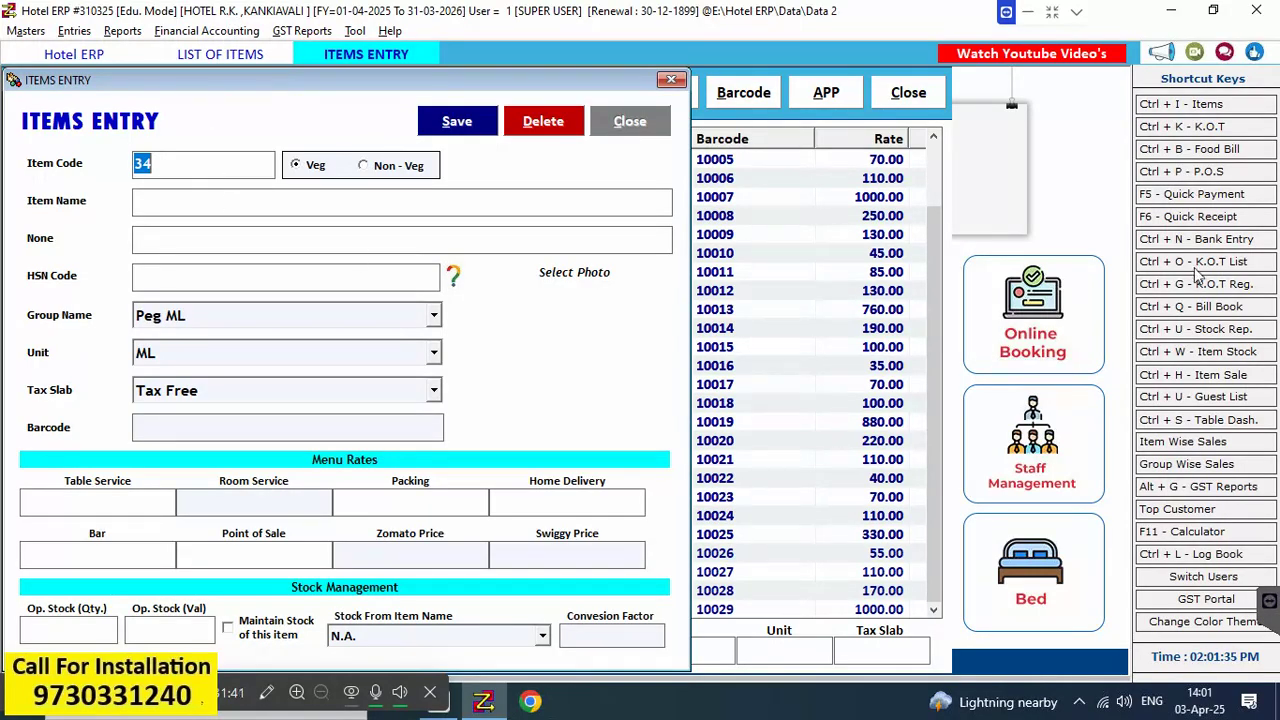
Close the item entry form and review the ROYL CHALLNGE entries at the end of the items book
left_click(630, 122)
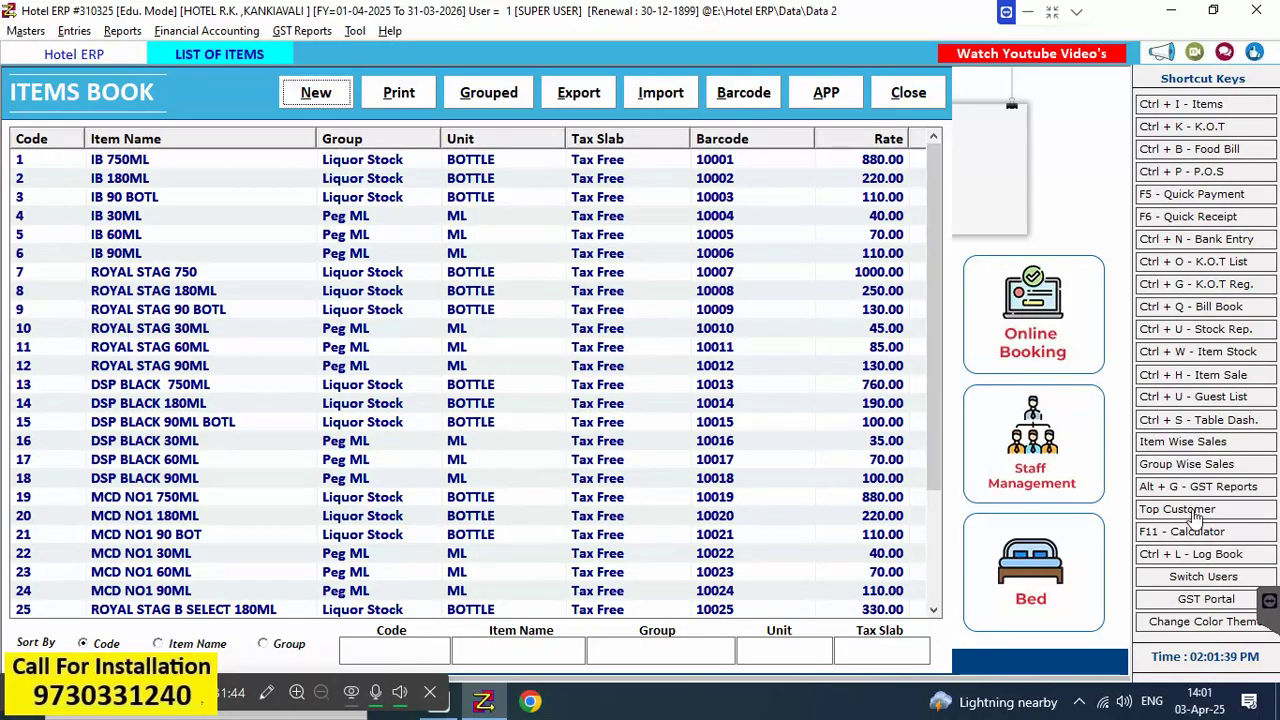
left_click(933, 610)
left_click(933, 612)
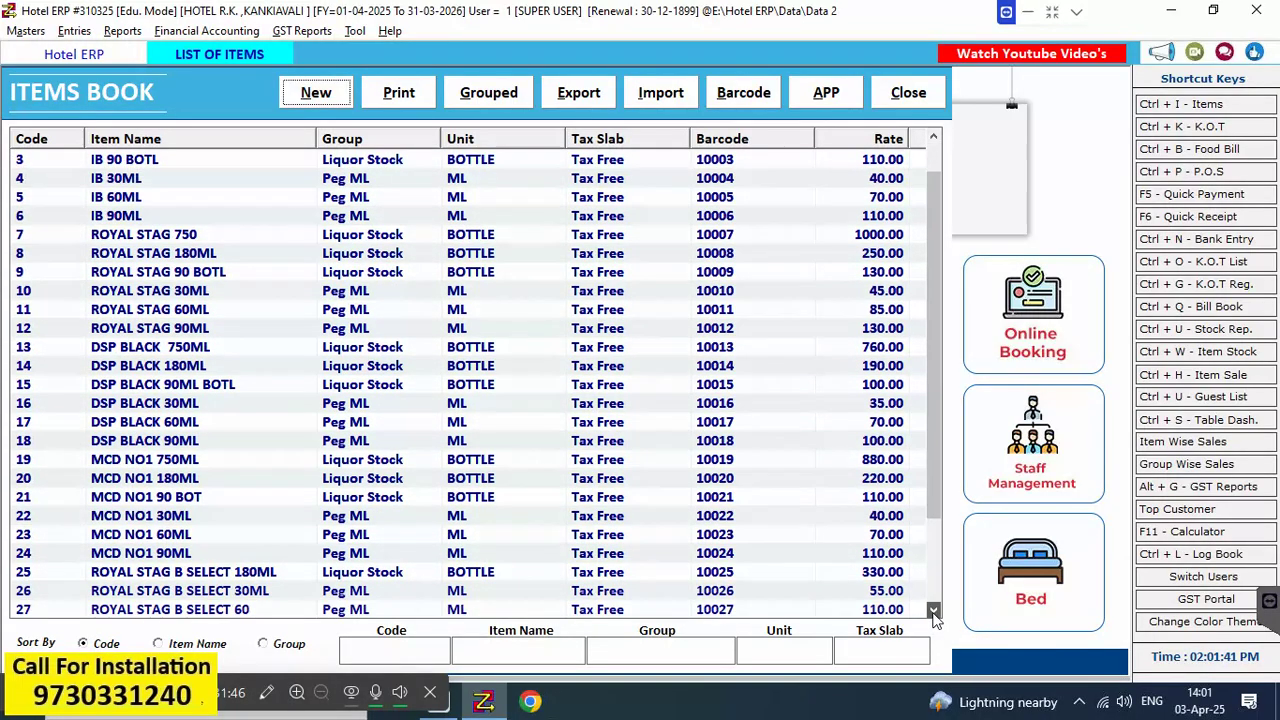
left_click(933, 612)
left_click(933, 612)
left_click(933, 612)
left_click(933, 612)
left_click(933, 612)
left_click(933, 612)
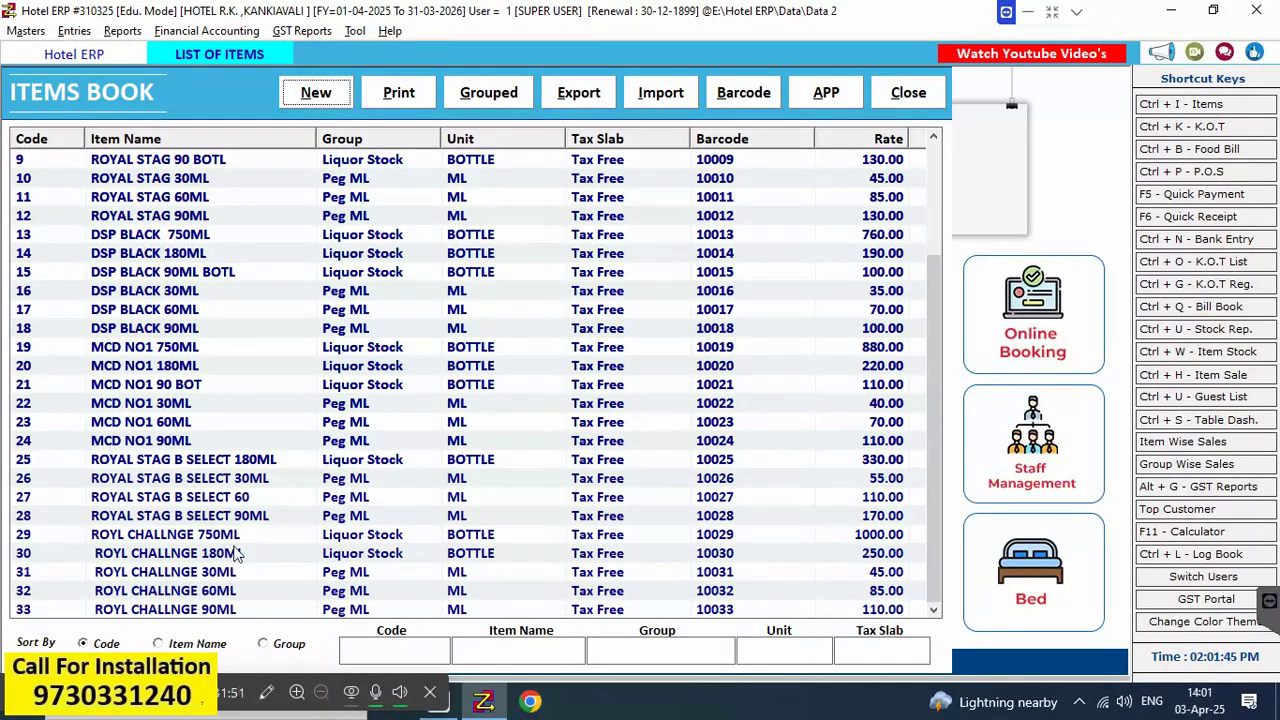
Start a new item and name it ROYL CHALLNGE 90ML BOTL, reusing the copied brand name
left_click(318, 94)
left_click(200, 201)
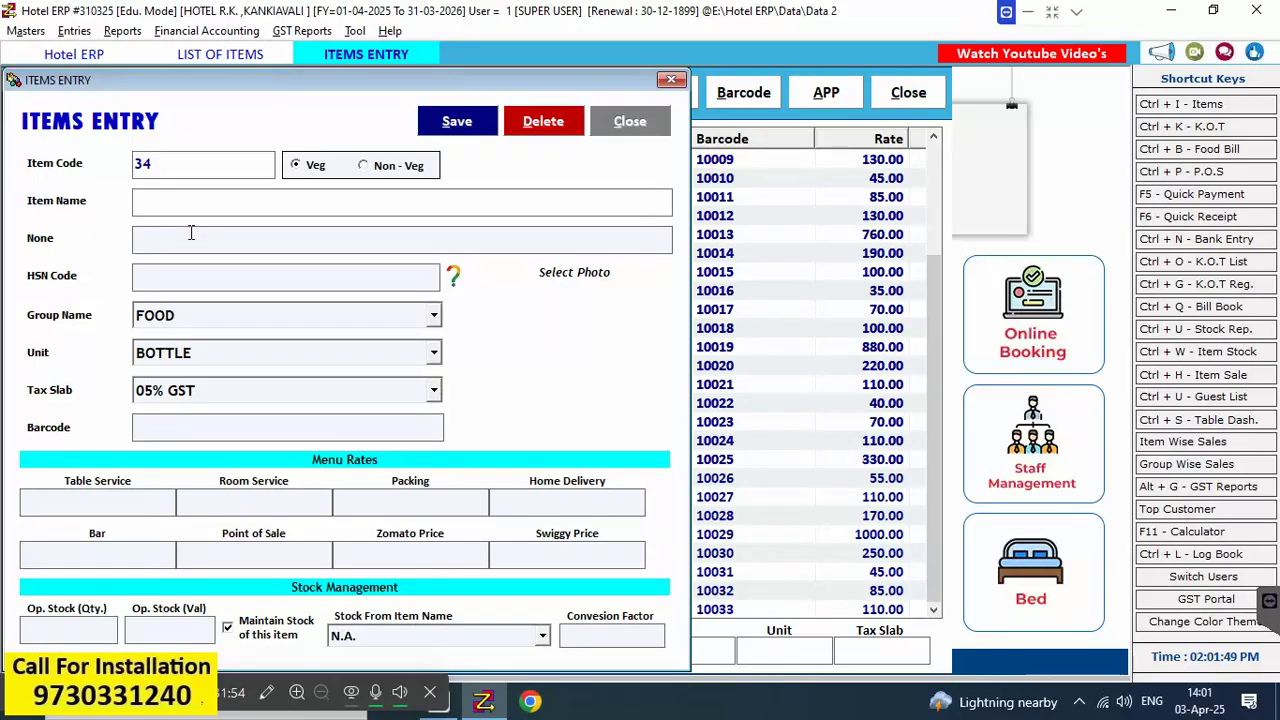
right_click(184, 201)
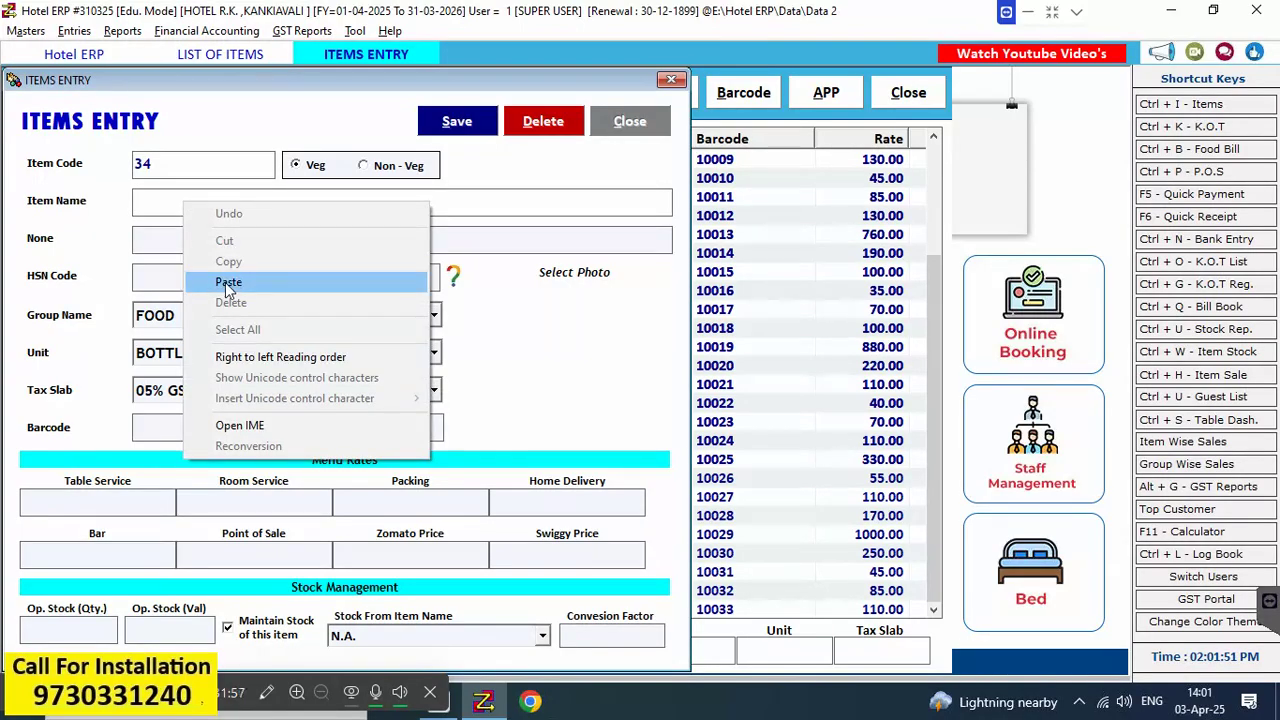
left_click(230, 280)
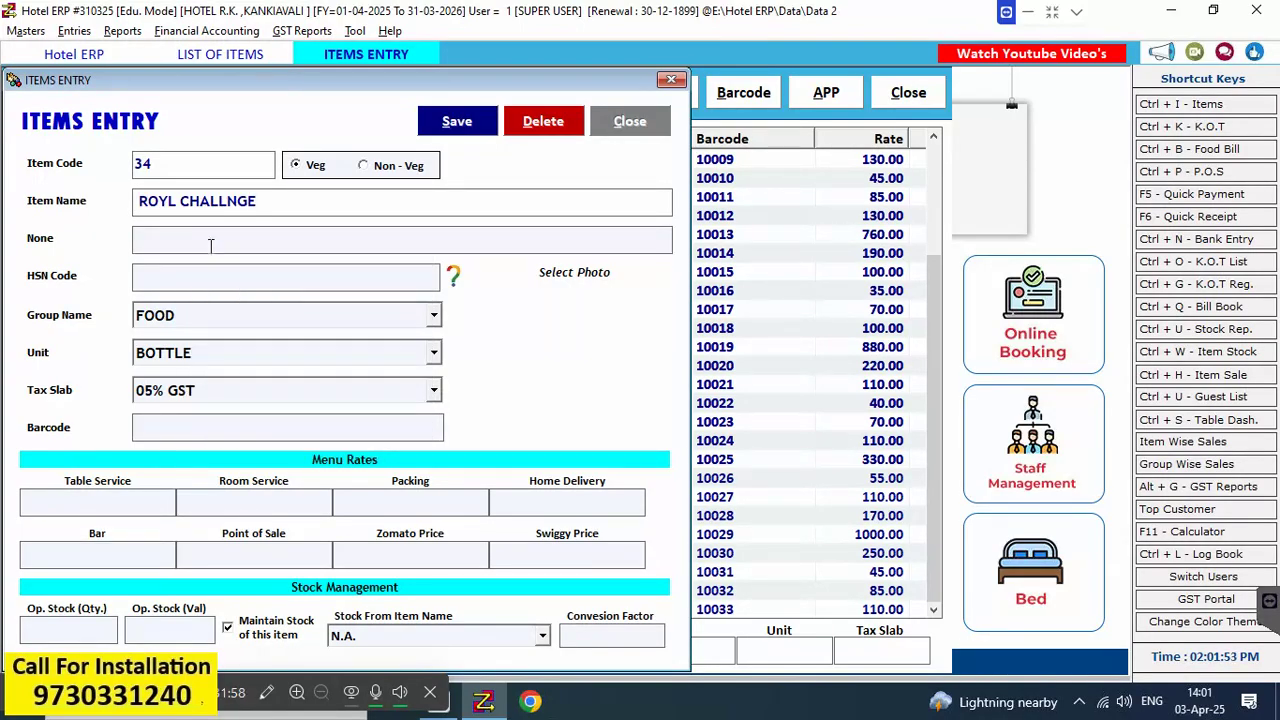
type("90ML BOTL")
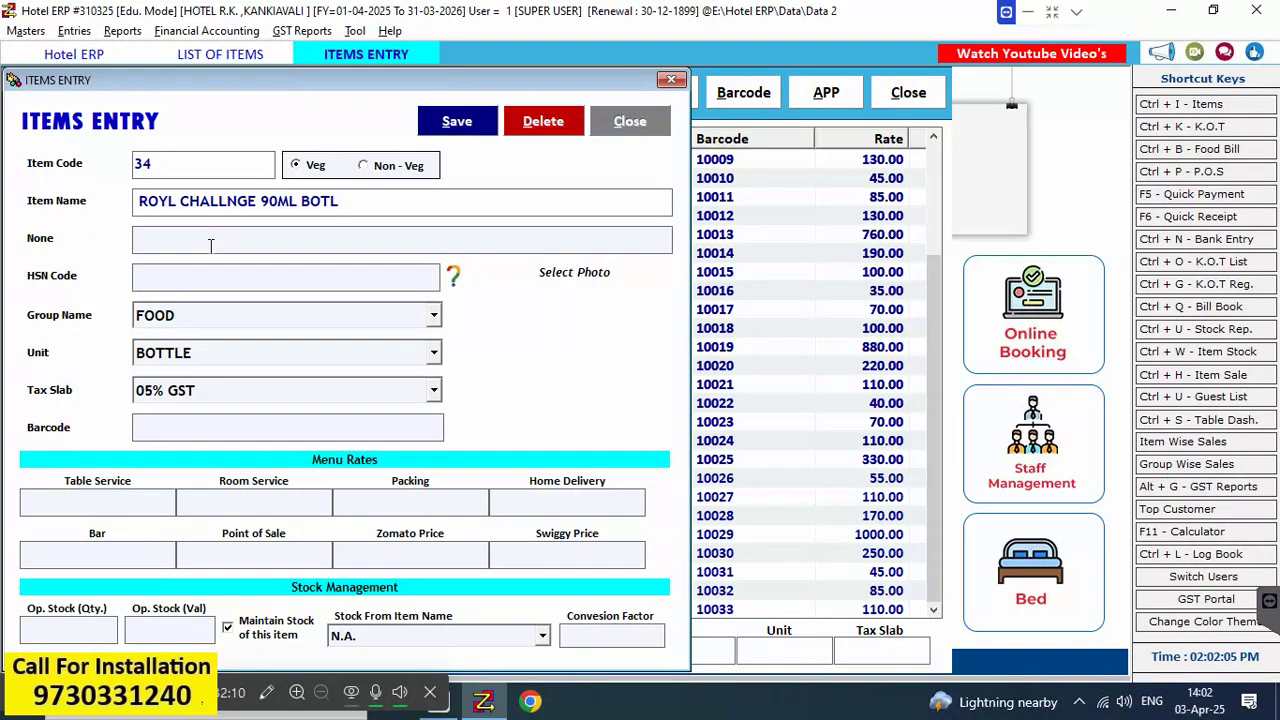
key("Return")
key("Return")
key("Return")
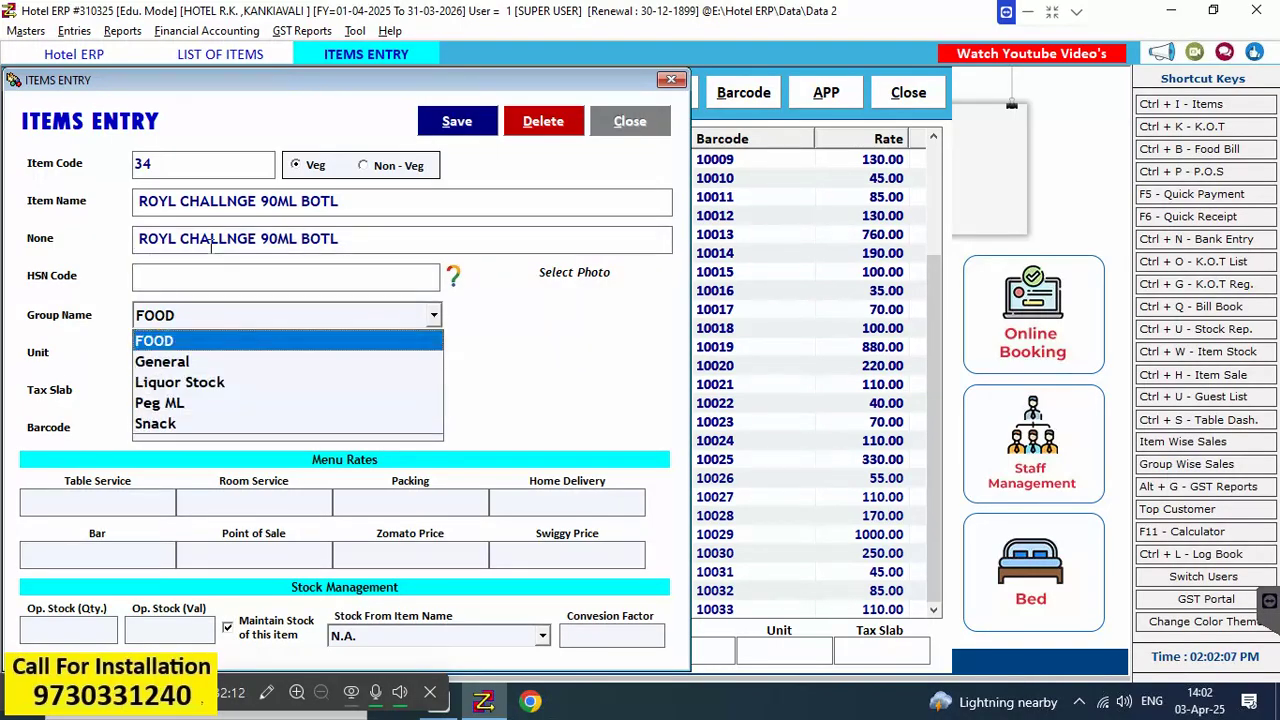
Assign the 90ML bottle item to the Liquor Stock group with unit BOTTLE and tax slab Tax Free
key("Down")
key("Down")
key("Return")
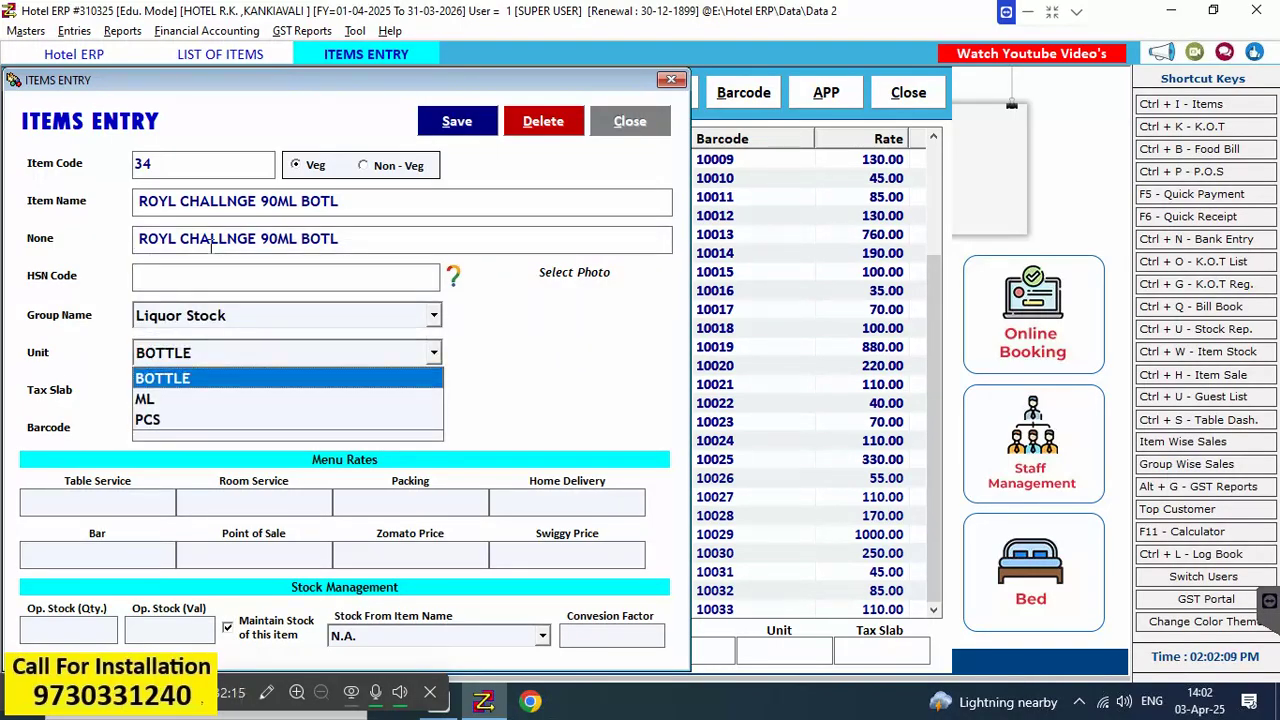
key("Return")
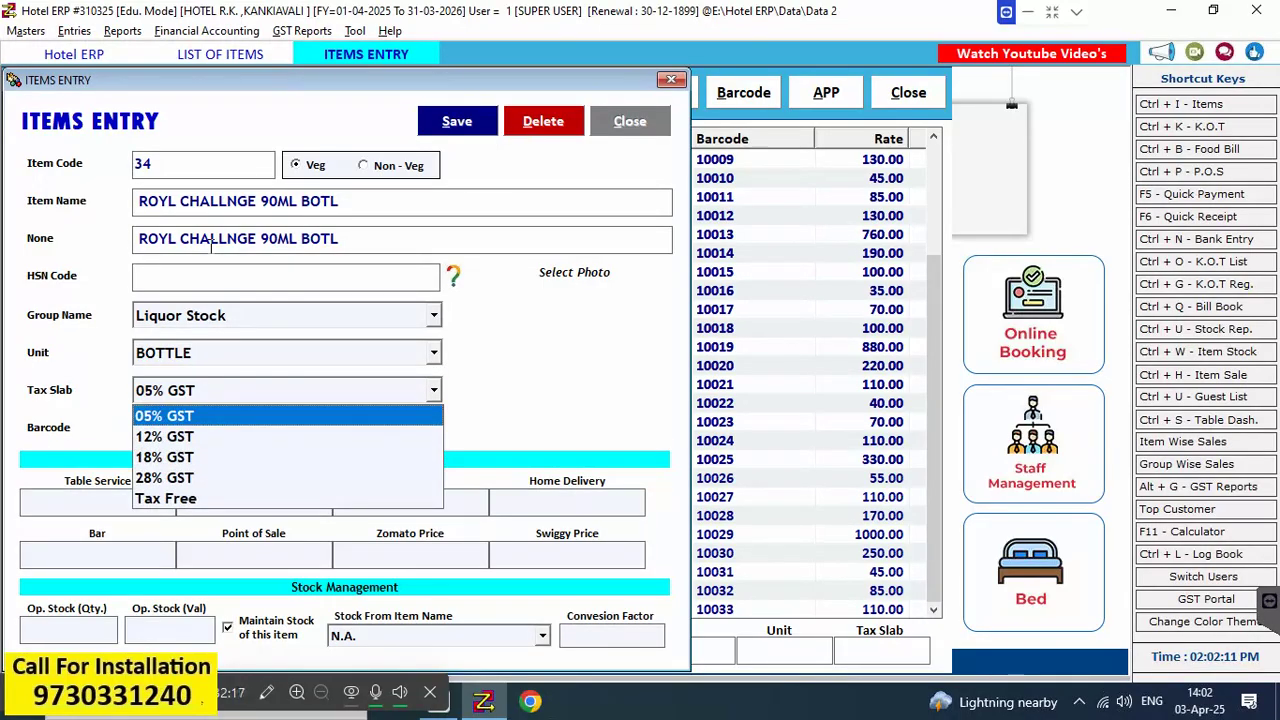
key("Down")
key("Down")
key("Down")
key("Down")
key("Return")
key("Return")
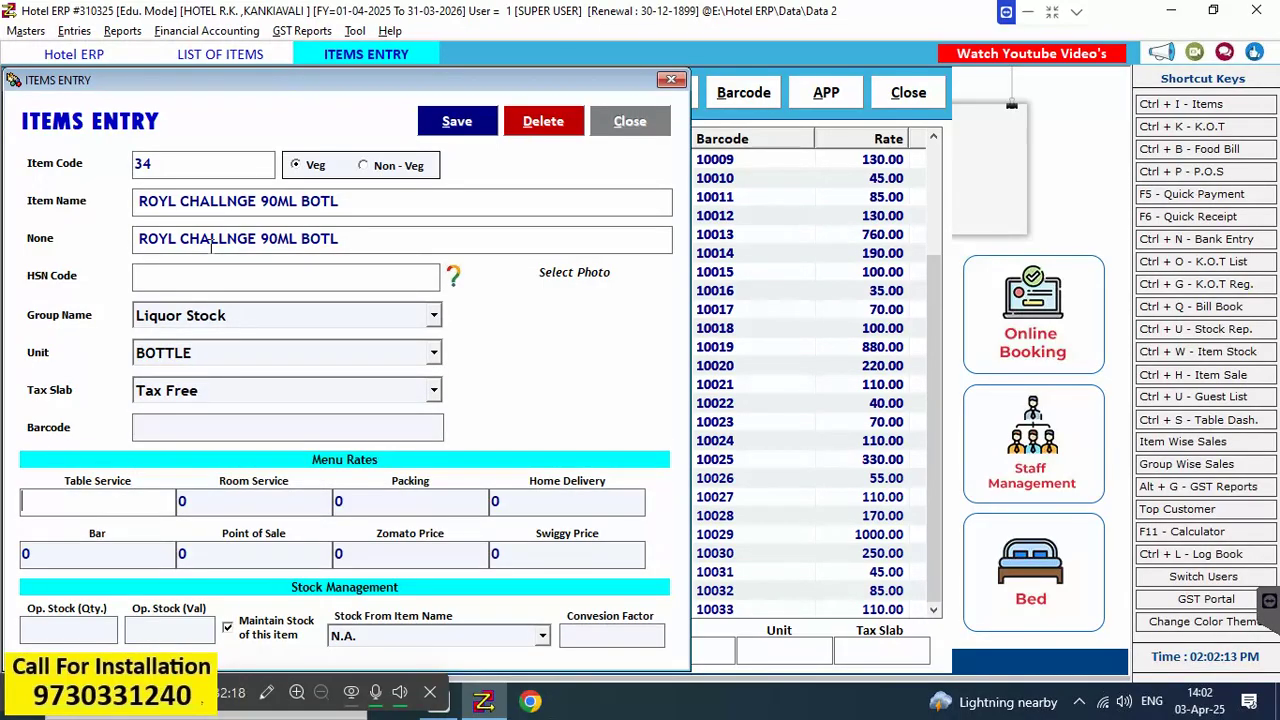
Set the 90ML bottle item's menu rates to 110 and its conversion factor to 90, and save it
type("110")
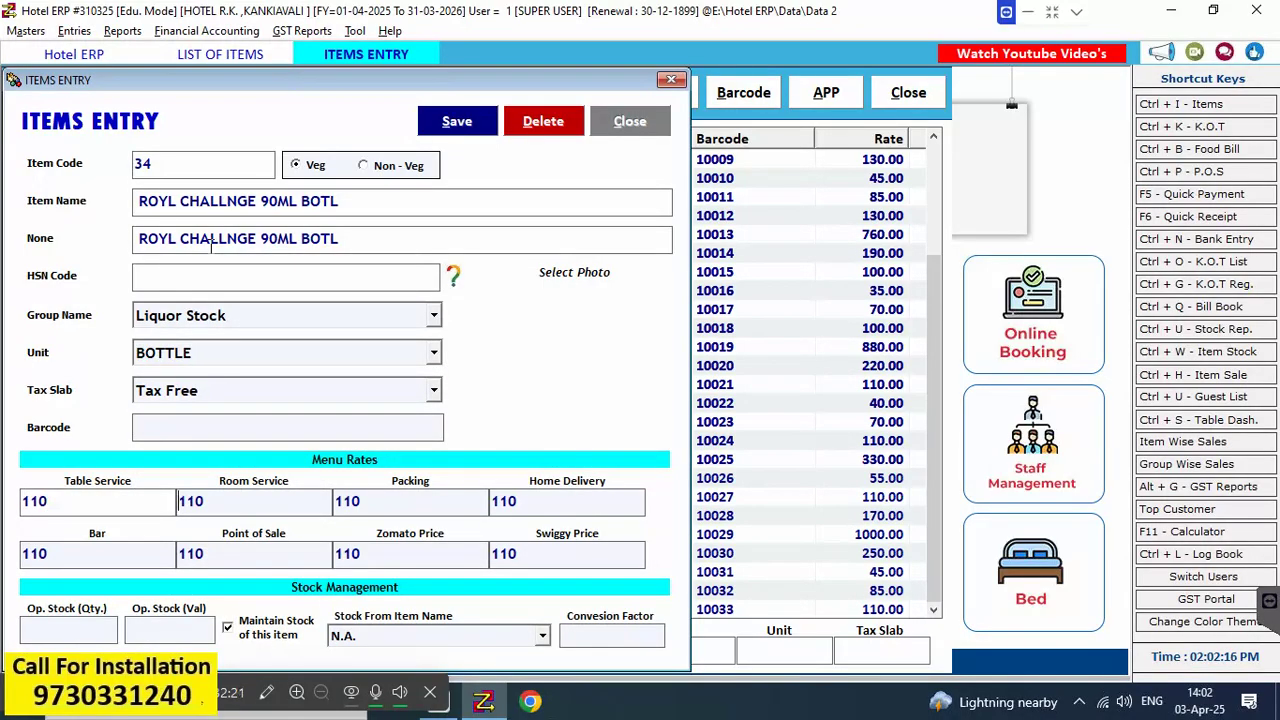
key("Return")
key("Return")
key("Return")
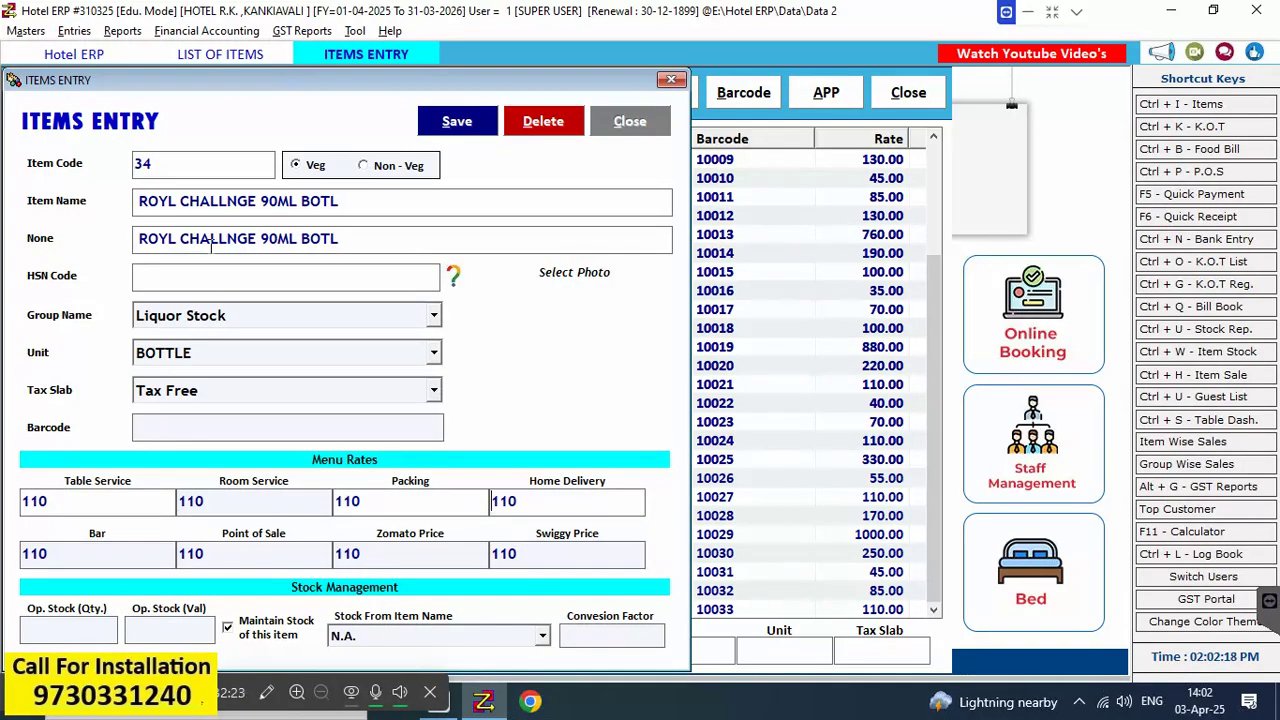
left_click(594, 633)
type("90")
key("Return")
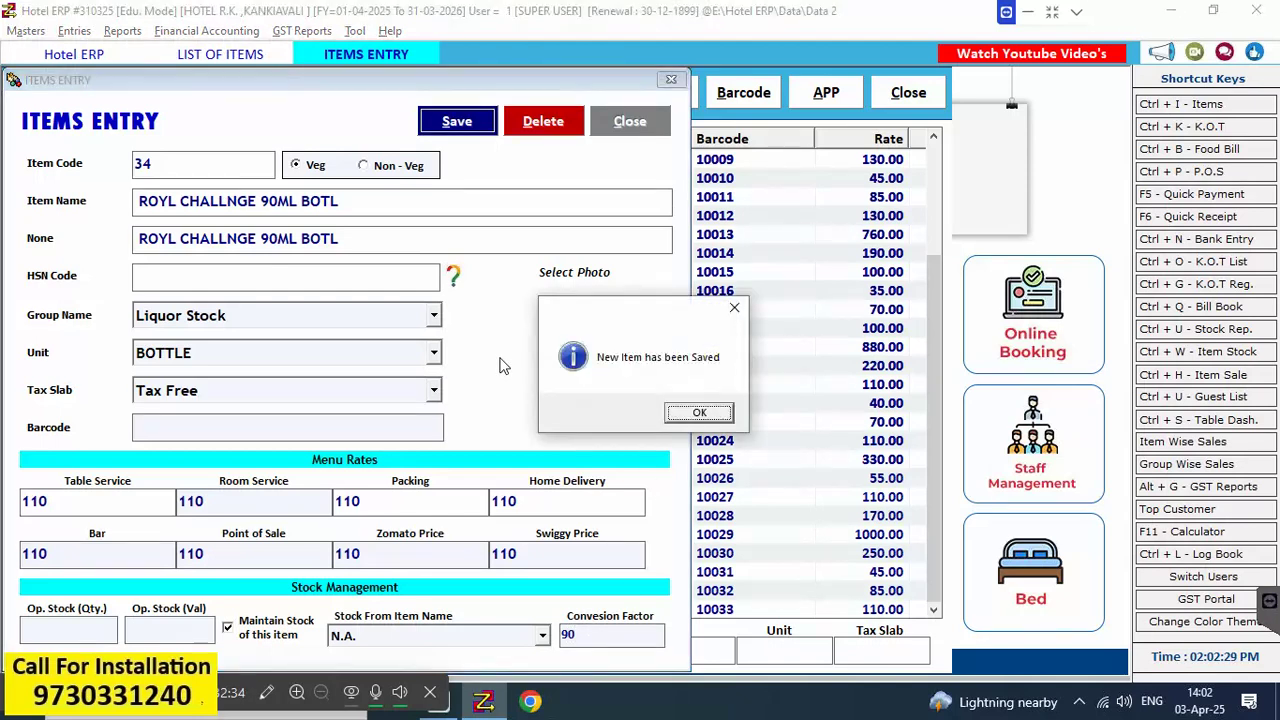
key("Return")
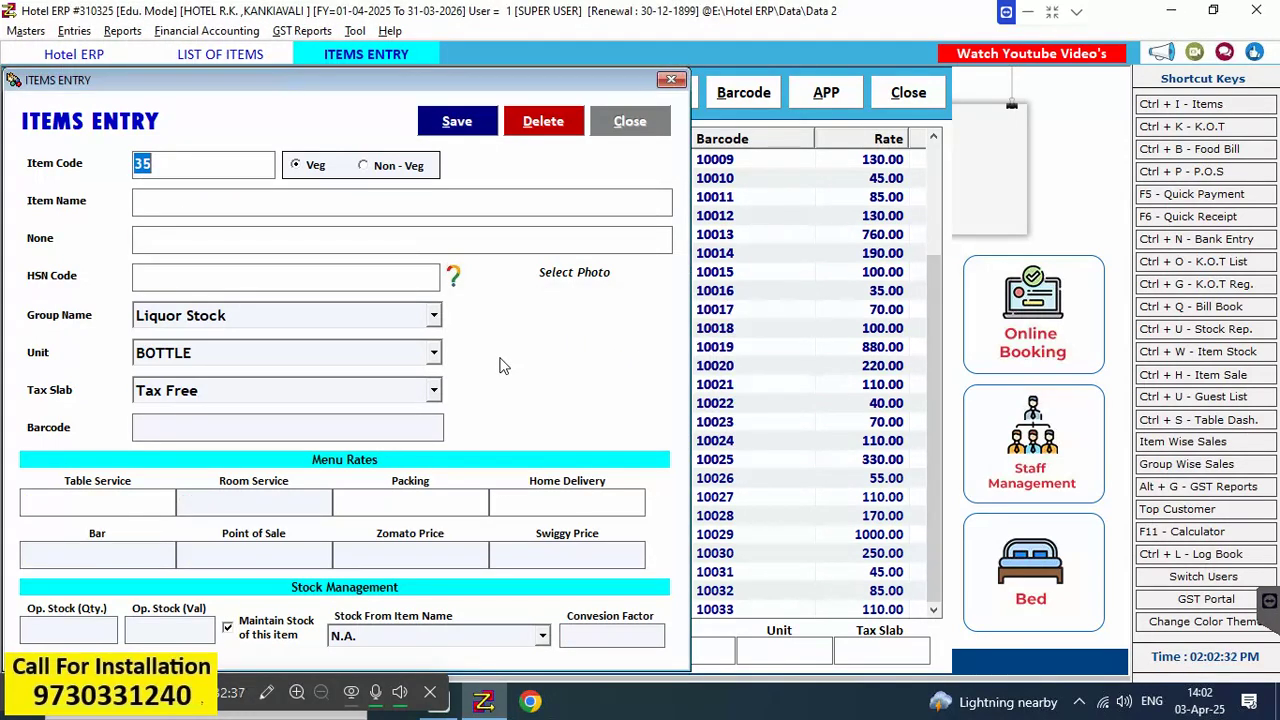
key("Return")
key("Return")
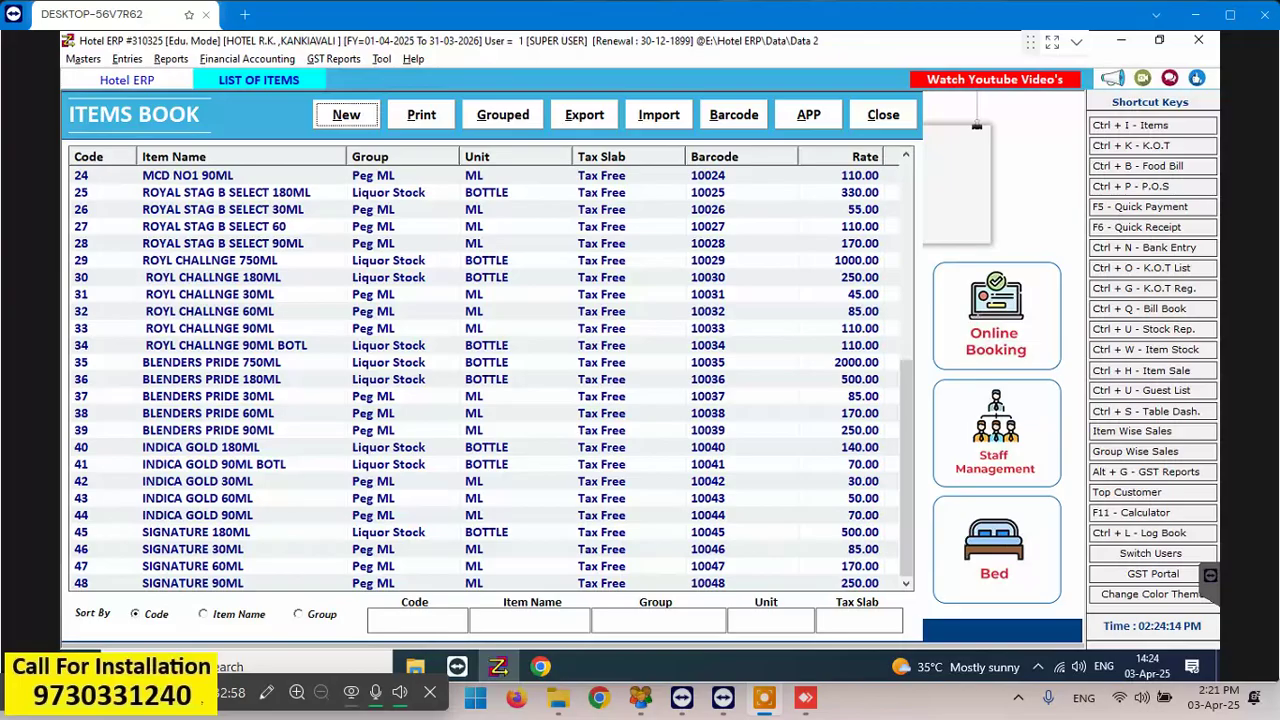
Start a new item from the items book and name it OLD MONK 750ML
key("Return")
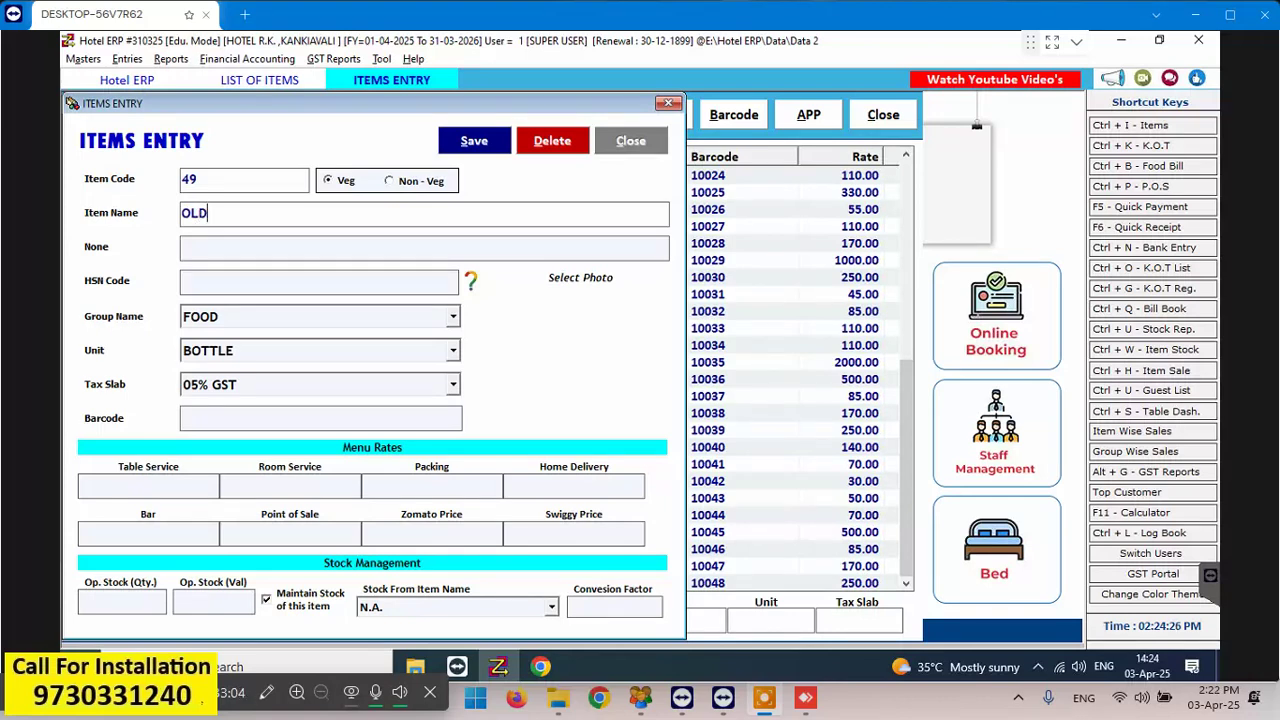
type("OLD MONK  750ML")
key("Return")
key("Return")
key("Return")
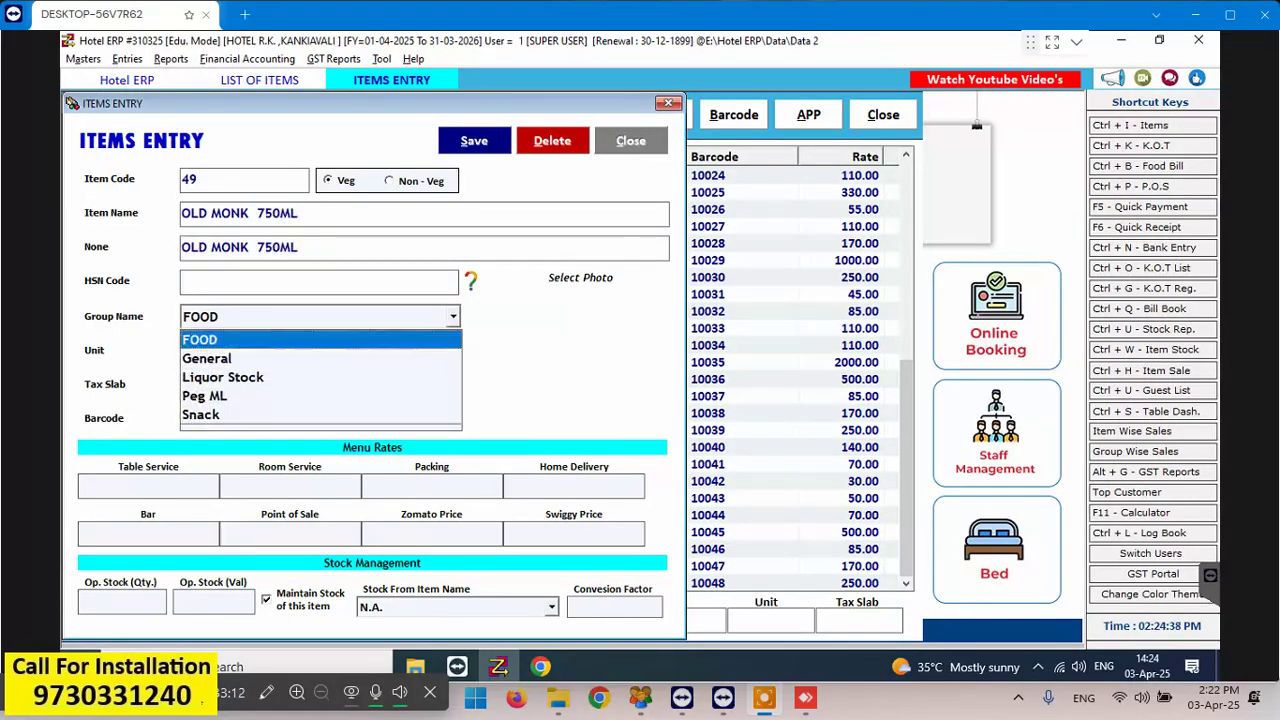
Assign OLD MONK 750ML to the Liquor Stock group with unit BOTTLE and tax slab Tax Free, leaving its barcode blank
key("Down")
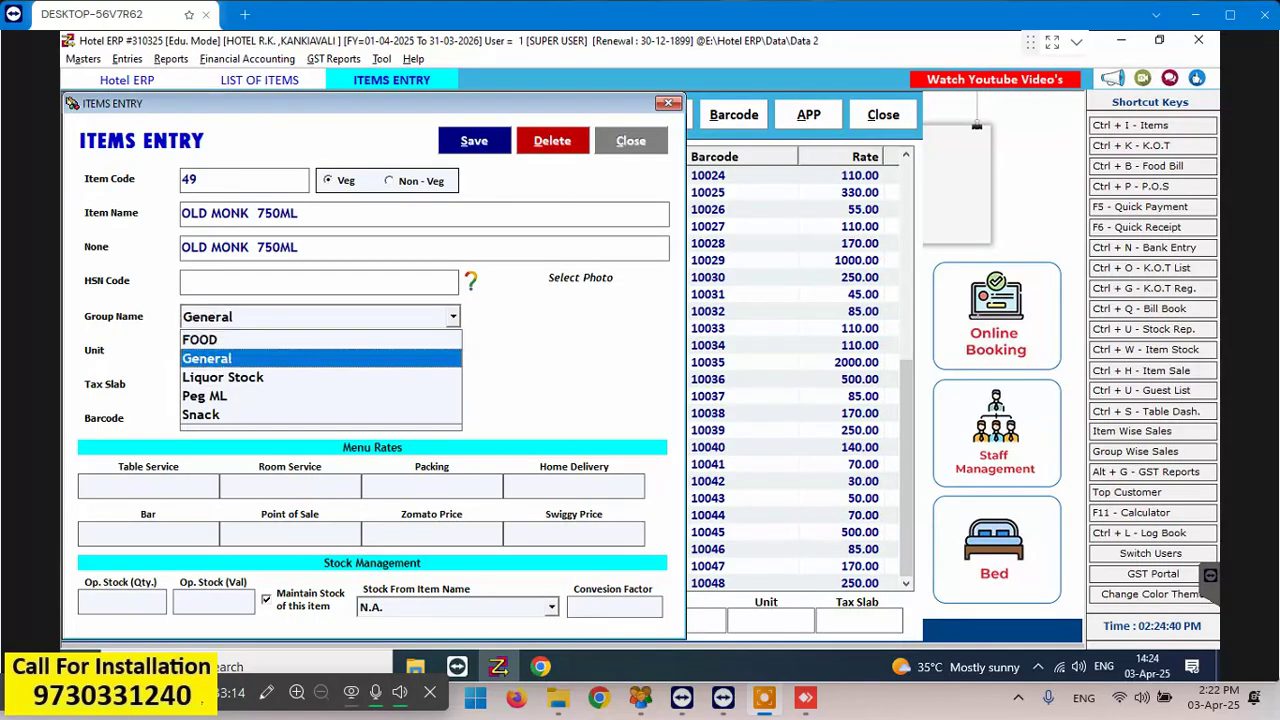
key("Down")
key("Return")
key("Return")
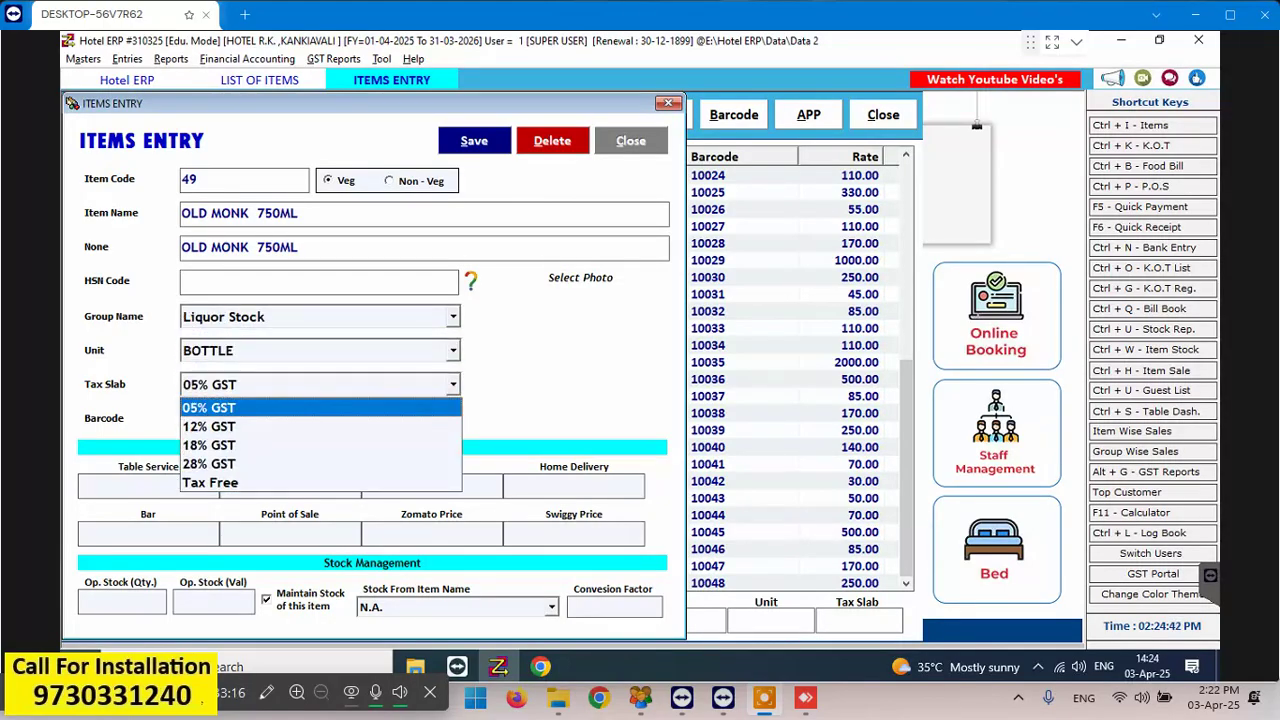
key("Down")
key("Down")
key("Down")
key("Down")
key("Return")
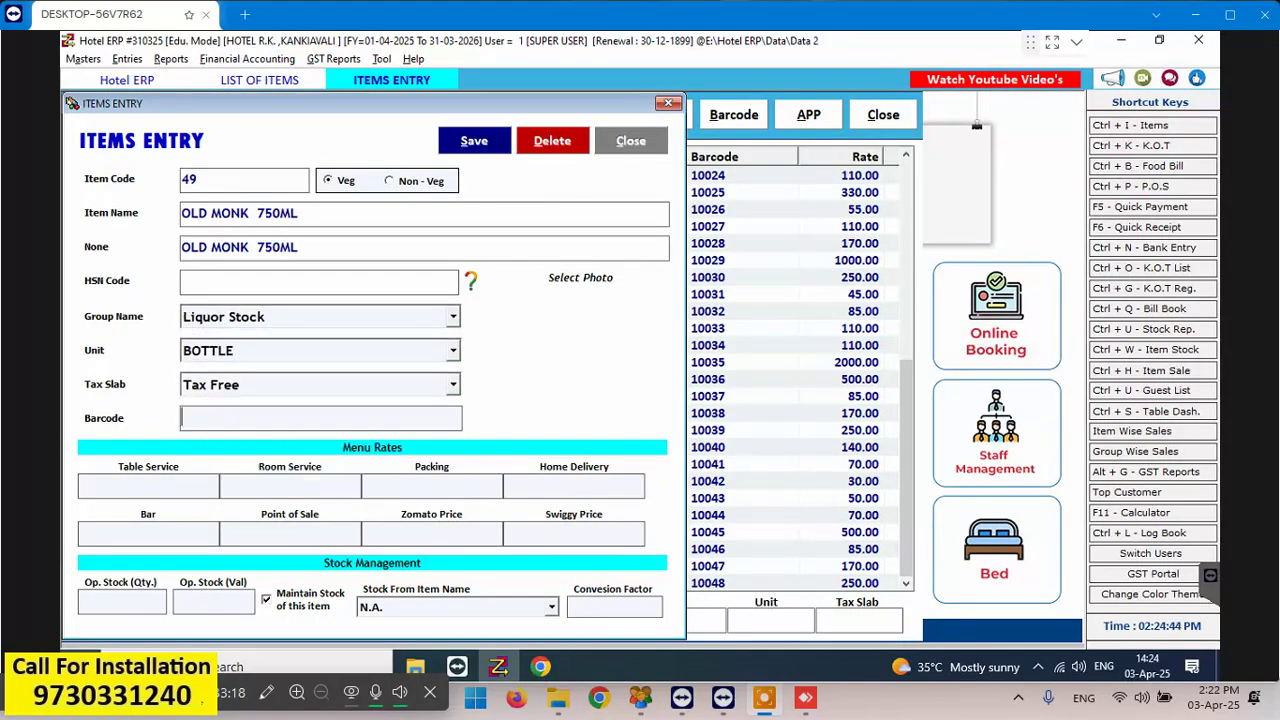
key("Return")
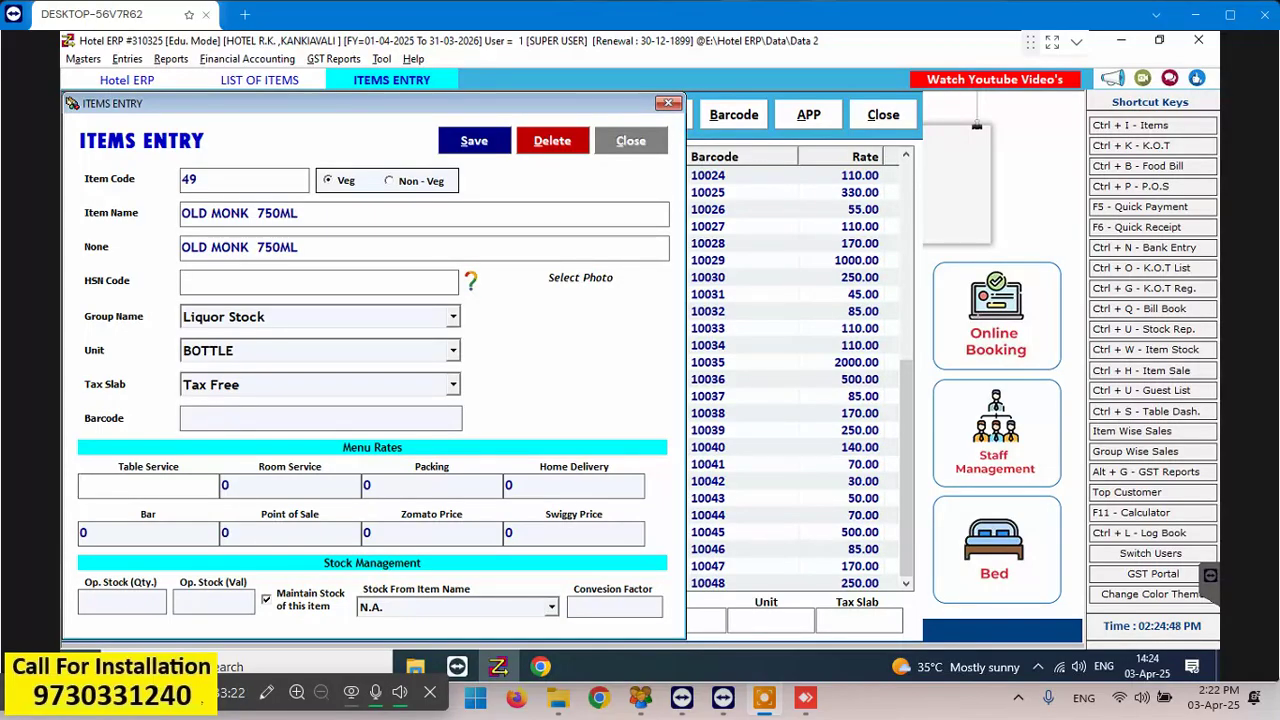
type("600")
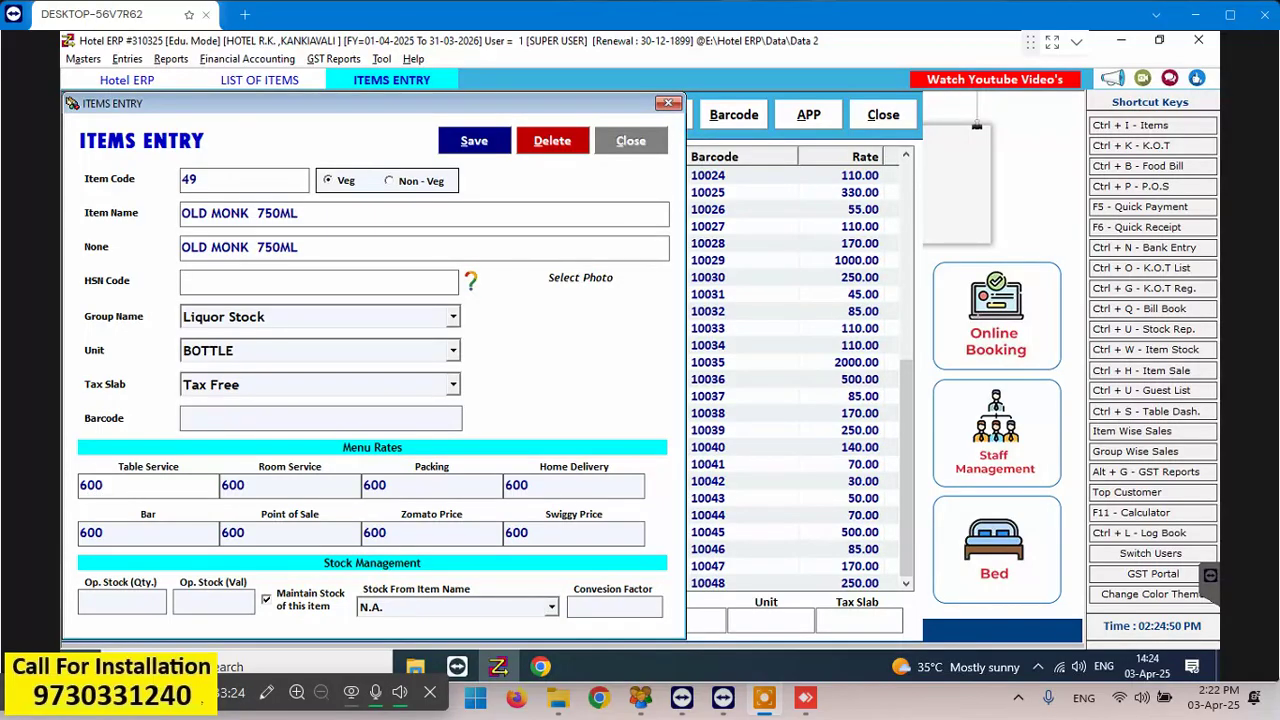
key("BackSpace")
key("BackSpace")
key("BackSpace")
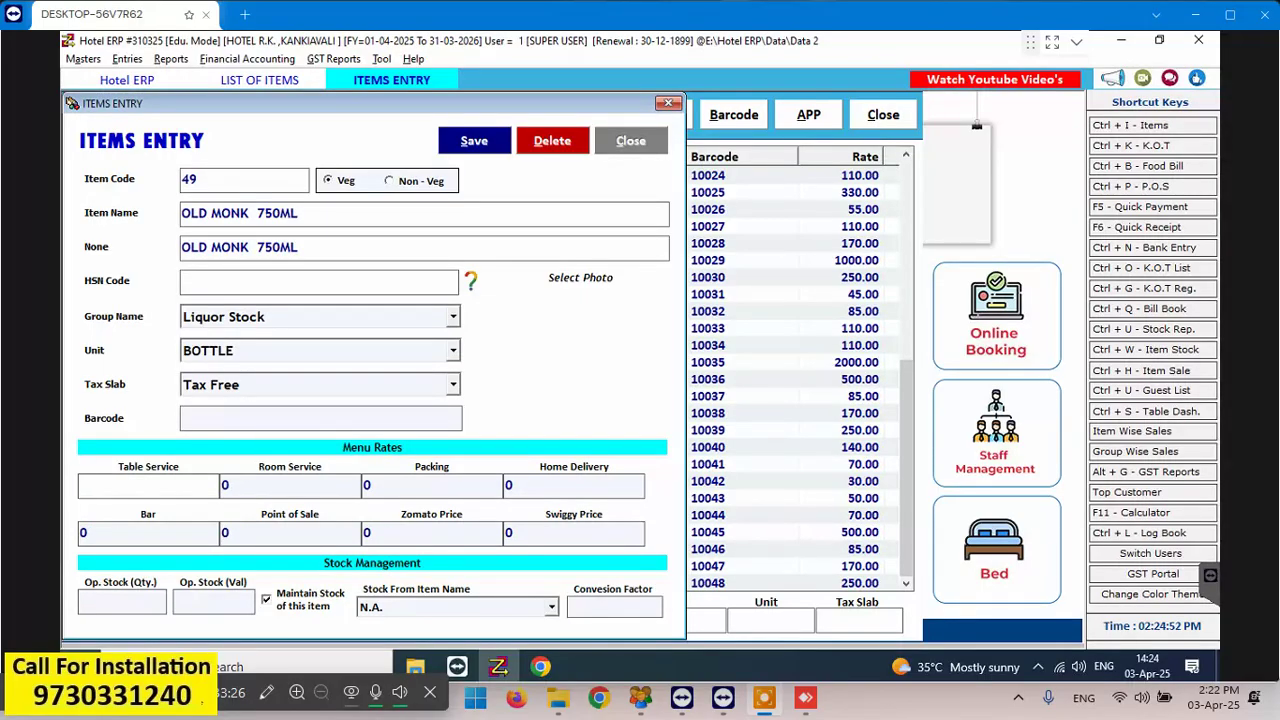
Set the menu rates of OLD MONK 750ML to 760
type("760")
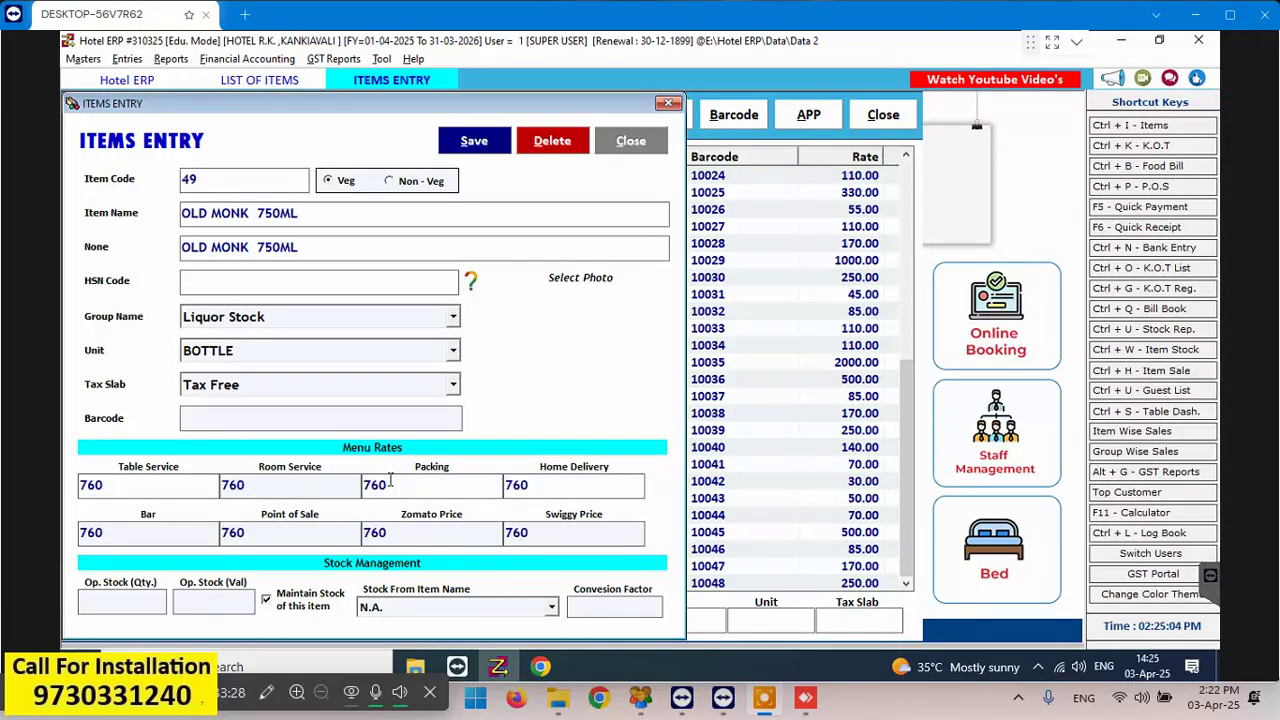
Set the packing rate of OLD MONK 750ML to 660 and its conversion factor to 750
double_click(390, 484)
key("BackSpace")
type("660")
key("Tab")
key("Tab")
key("Tab")
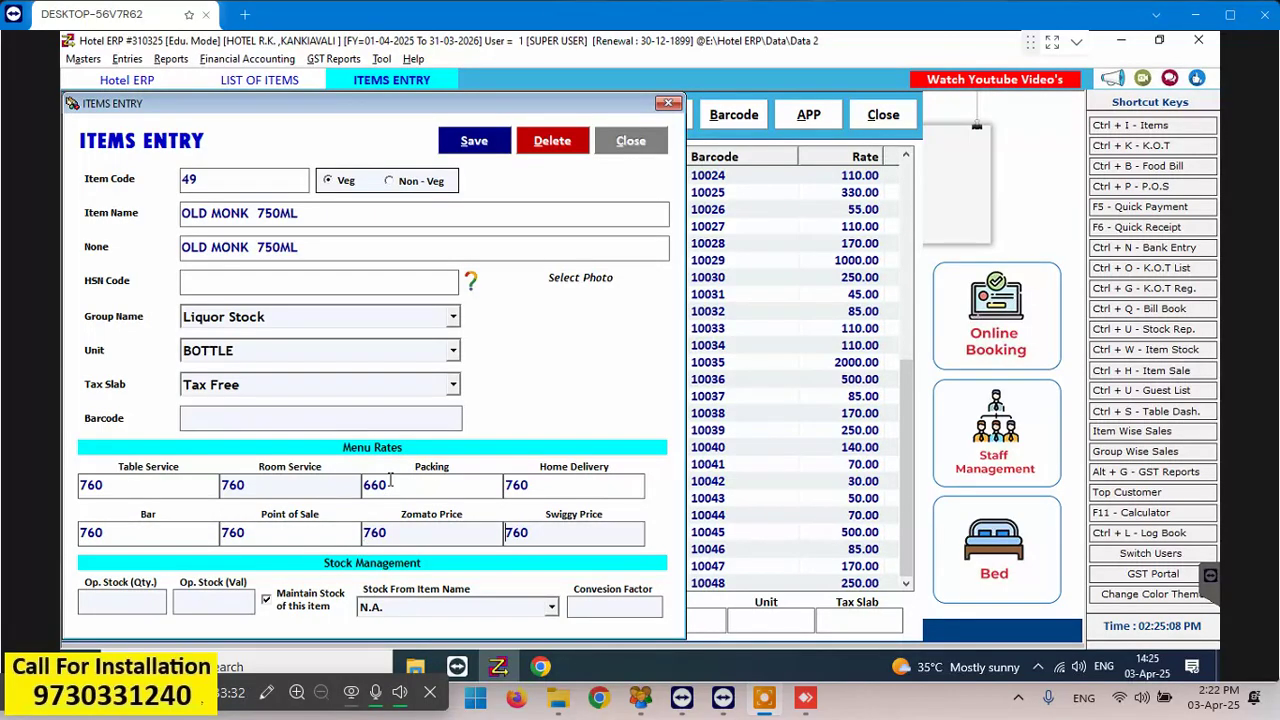
key("Tab")
key("Tab")
key("Tab")
key("Tab")
key("Tab")
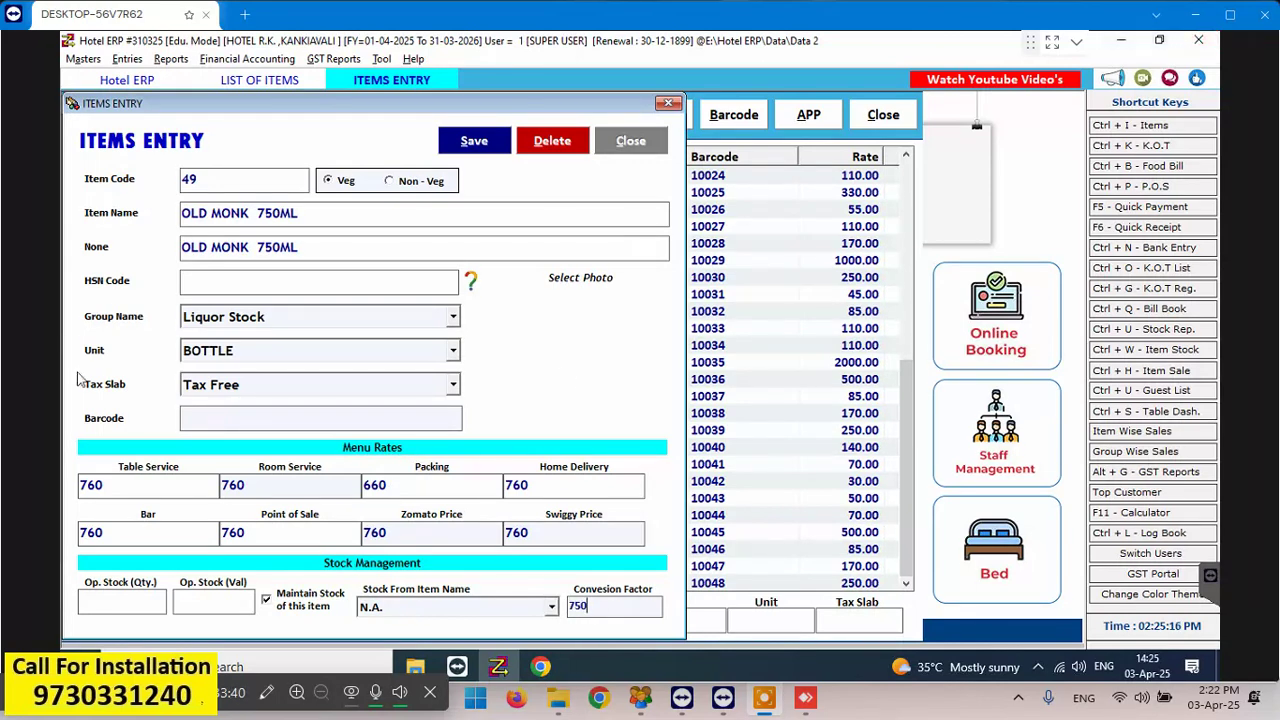
Copy the OLD MONK part of the item name and save the 750ML item
left_click_drag(250, 217, 156, 230)
right_click(243, 214)
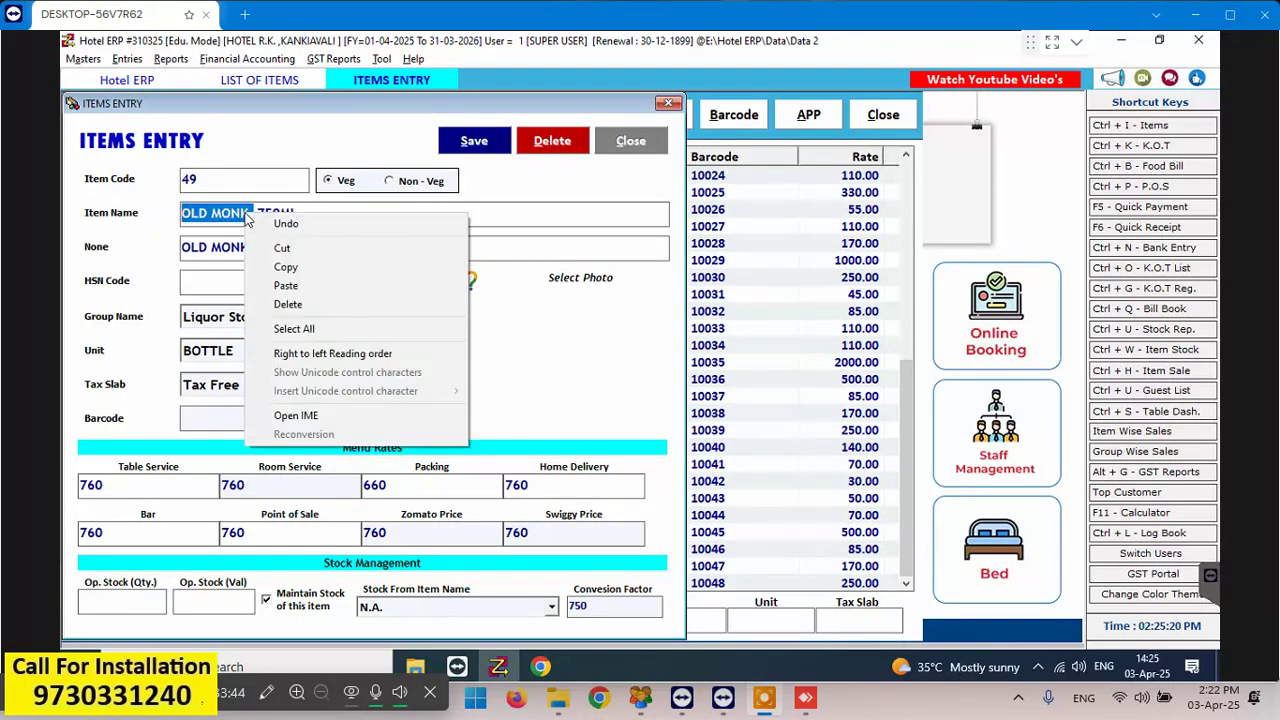
left_click(288, 267)
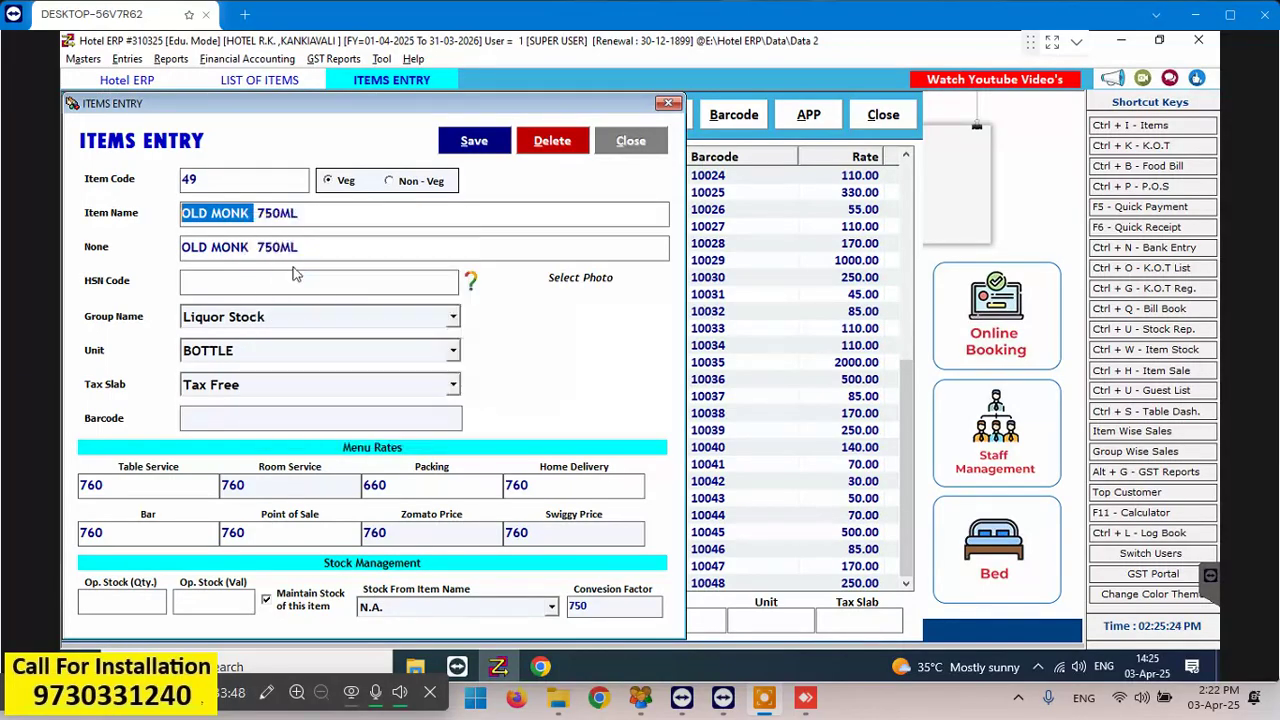
left_click(462, 142)
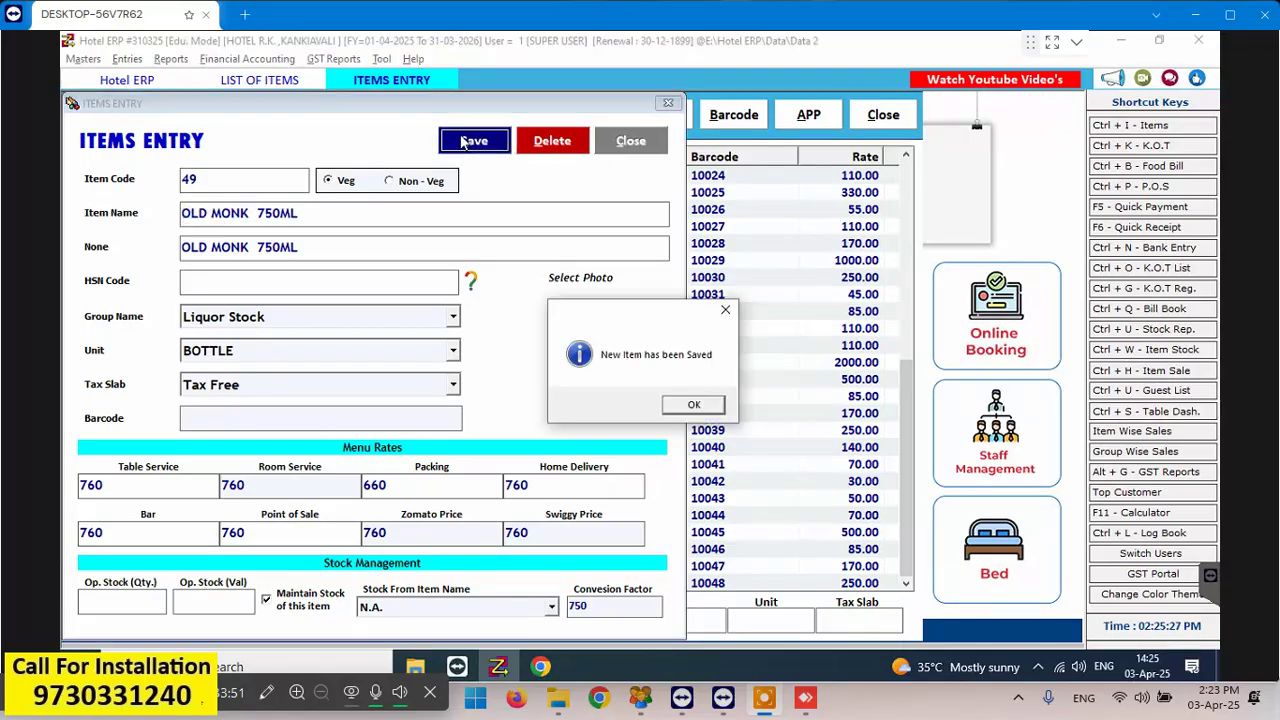
left_click(692, 408)
key("Return")
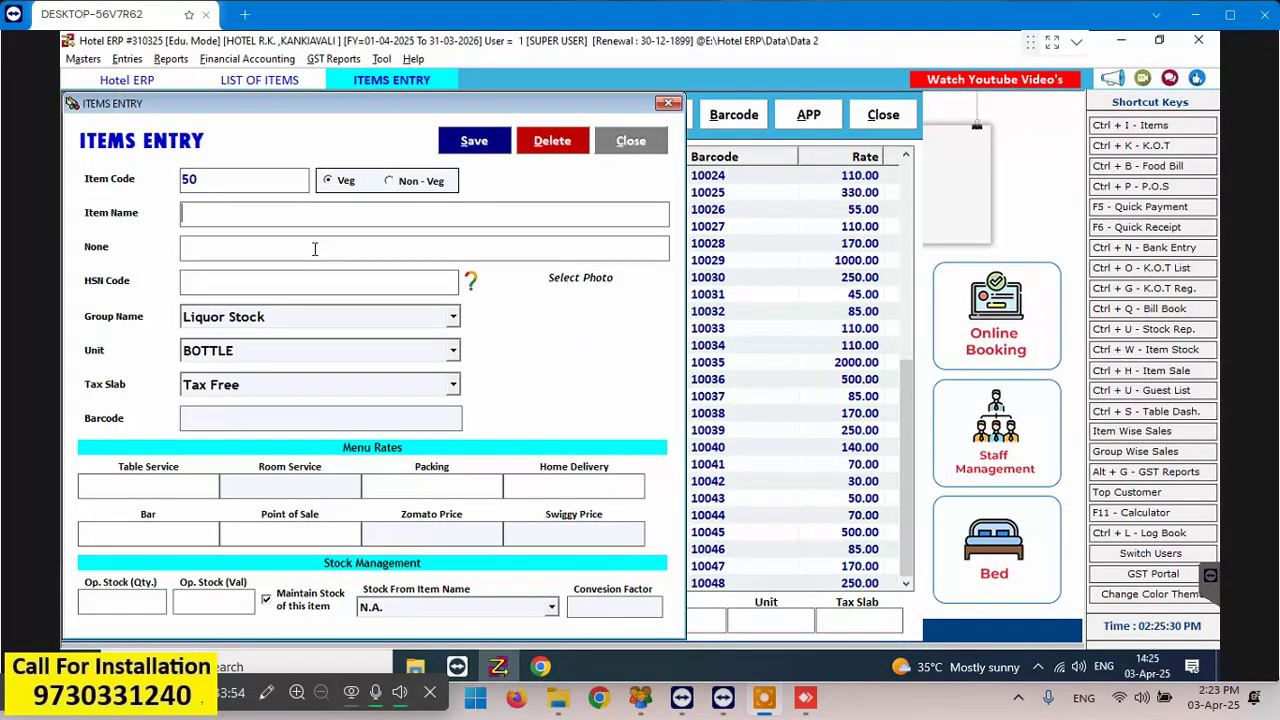
Name the new item OLD MONK 180ML in both name fields, reusing the copied brand name
right_click(314, 249)
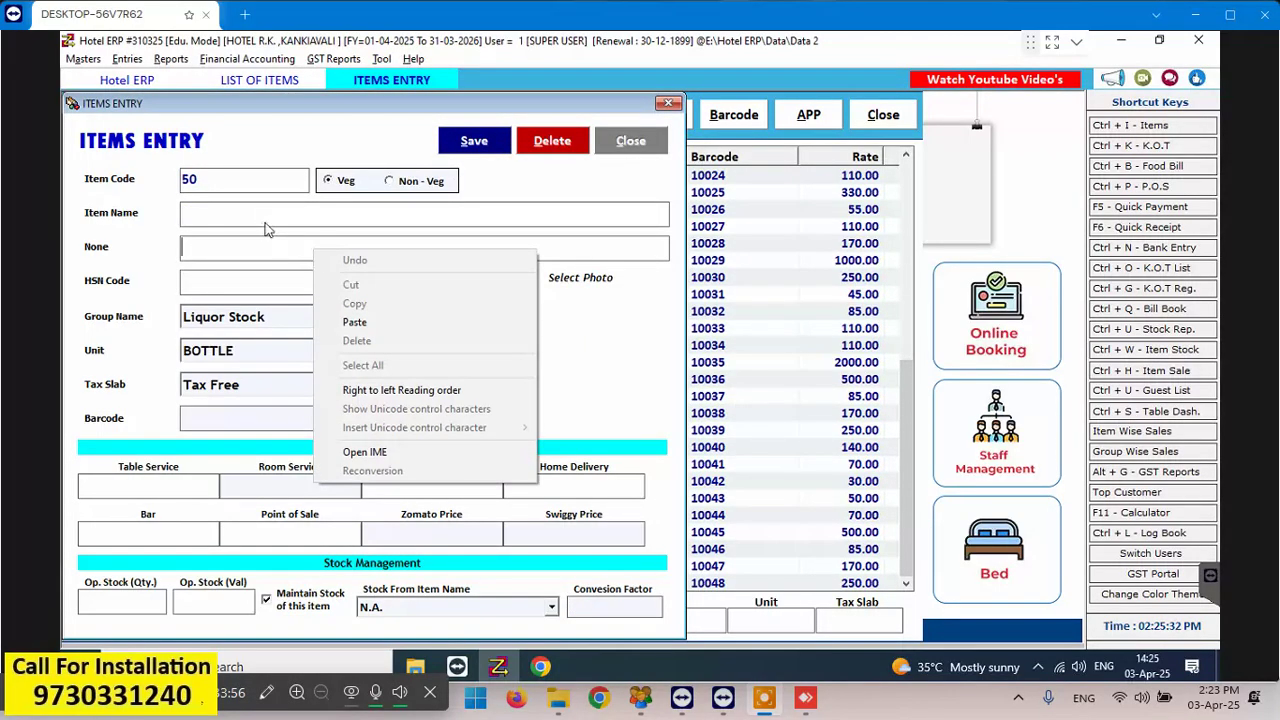
left_click(352, 322)
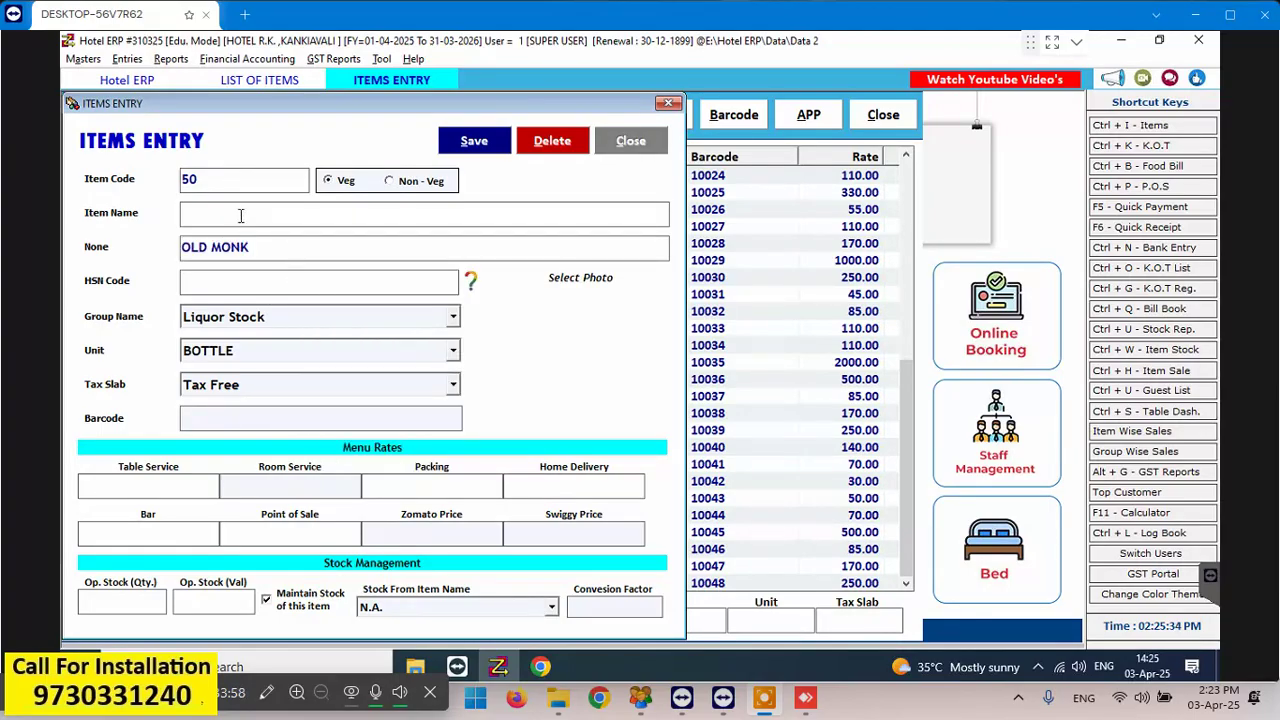
left_click(237, 213)
right_click(228, 216)
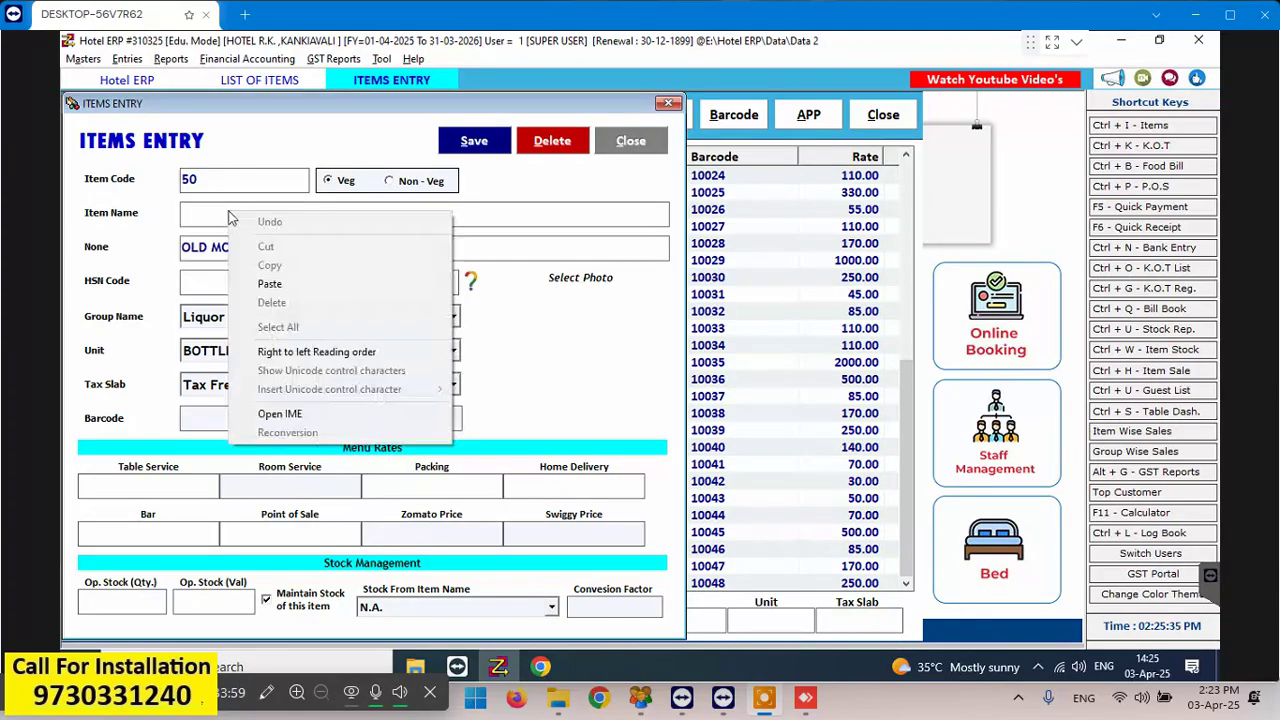
left_click(270, 284)
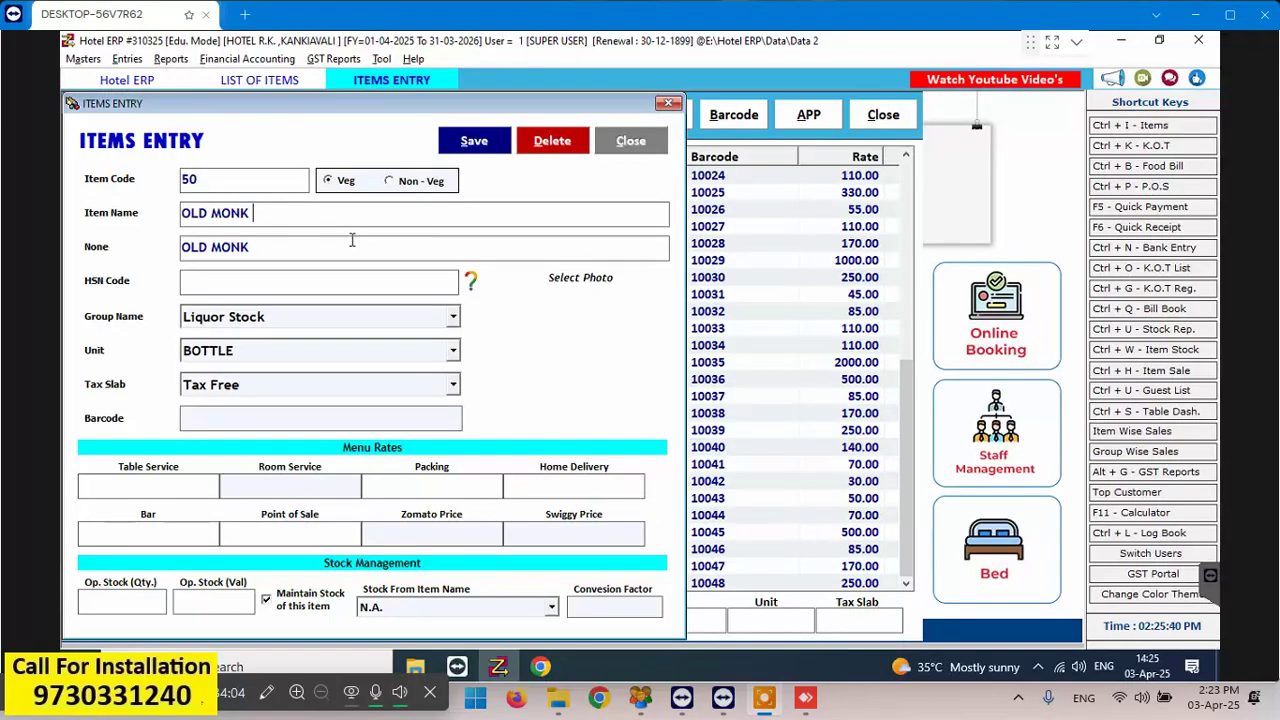
type("180ML")
key("Return")
key("Return")
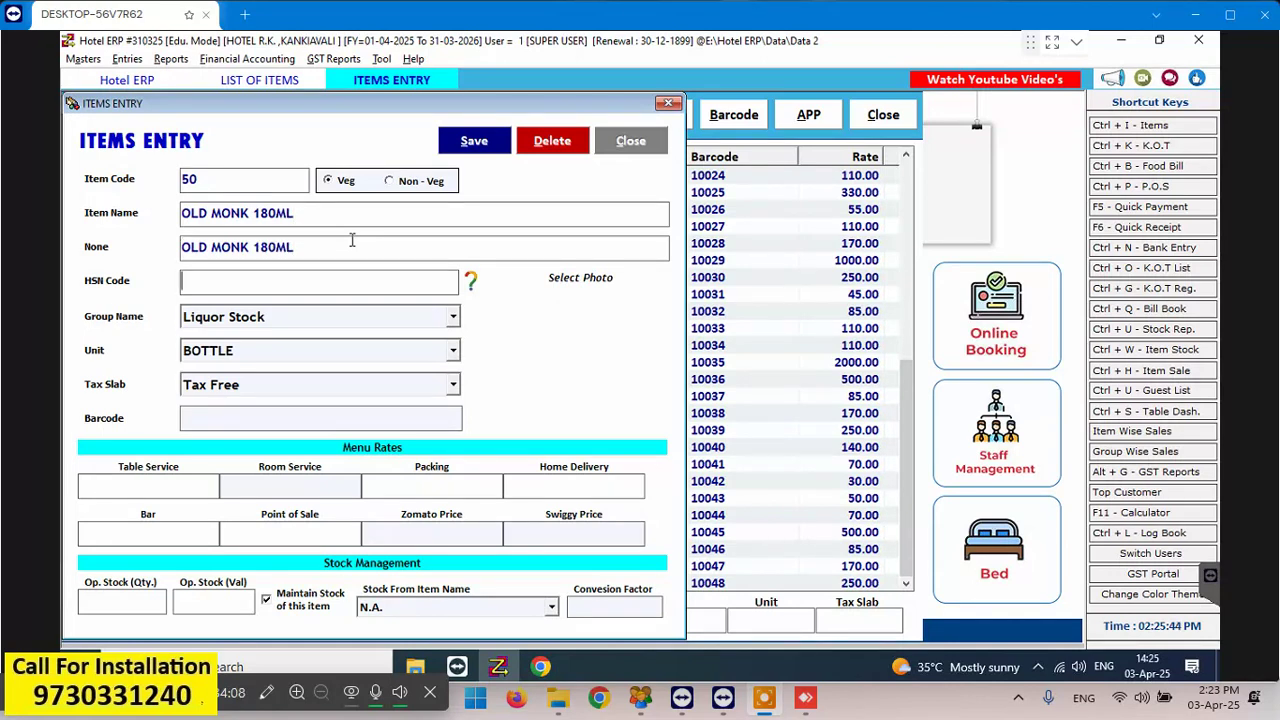
Keep OLD MONK 180ML in the Liquor Stock group with unit BOTTLE and tax slab Tax Free, leaving HSN code and barcode blank
key("Return")
key("Return")
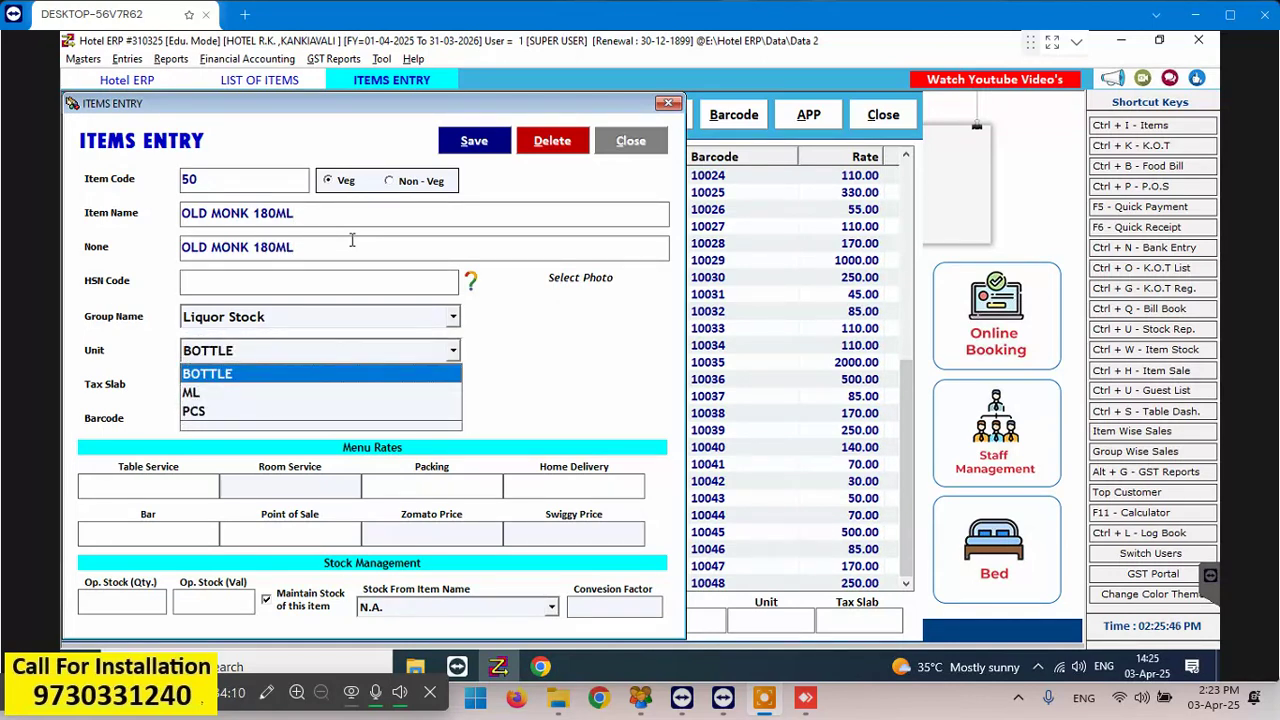
key("Return")
key("Return")
key("Return")
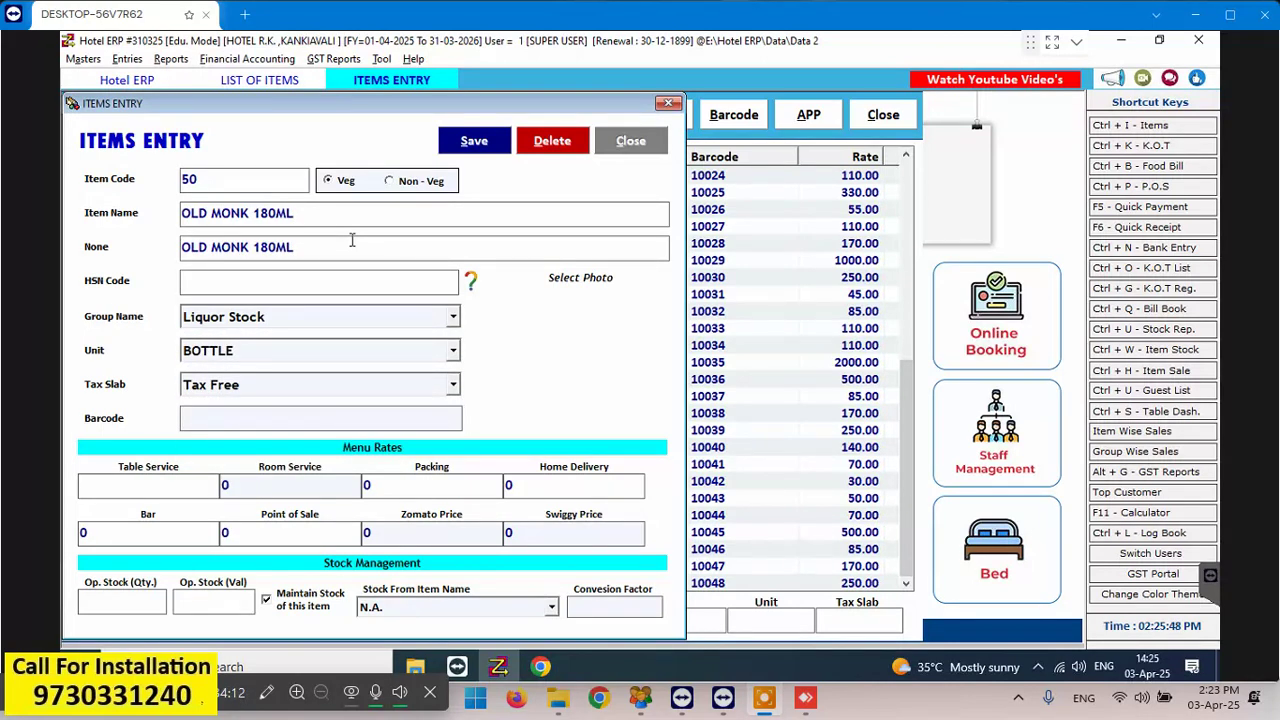
Set the menu rates of OLD MONK 180ML to 190, with a packing rate of 170
type("190")
key("Return")
key("Return")
key("Return")
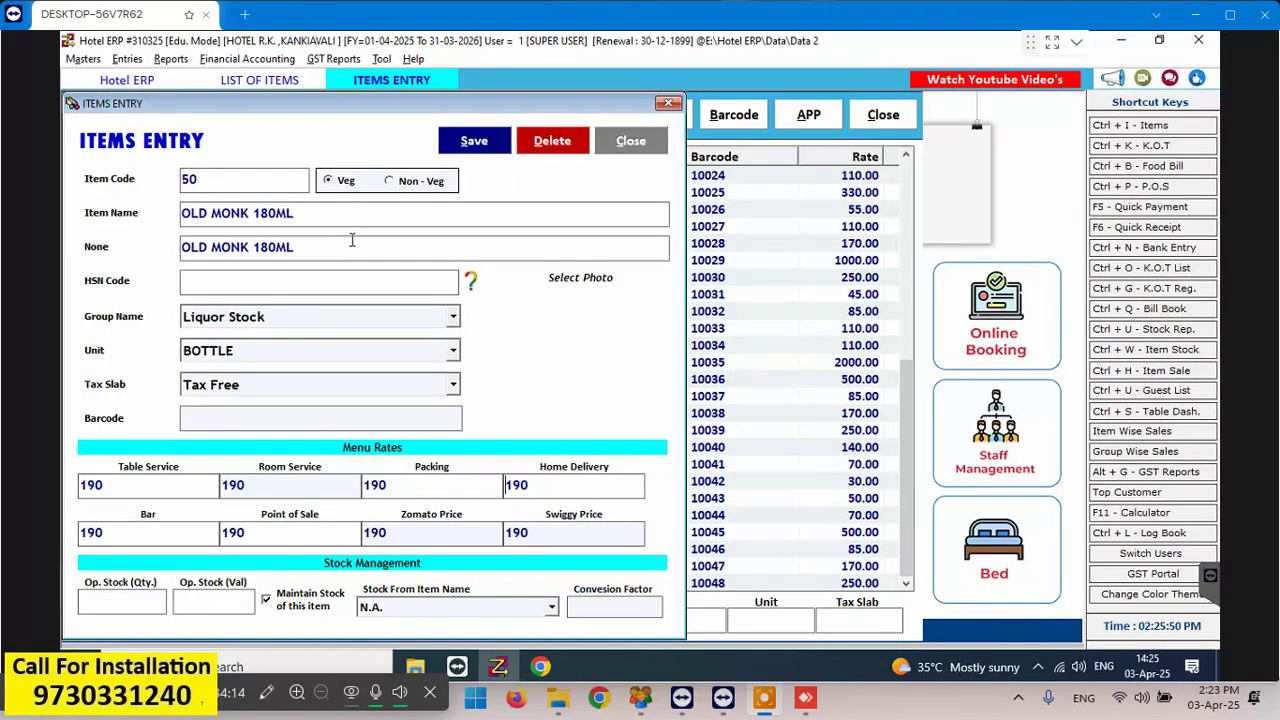
left_click(399, 482)
key("BackSpace")
key("BackSpace")
type("70")
key("Return")
key("Return")
key("Return")
key("Return")
key("Return")
key("Return")
Enter an opening stock quantity of 7650 and a conversion factor of 180 for OLD MONK 180ML, and save it
type("7650")
key("Tab")
key("Tab")
key("Tab")
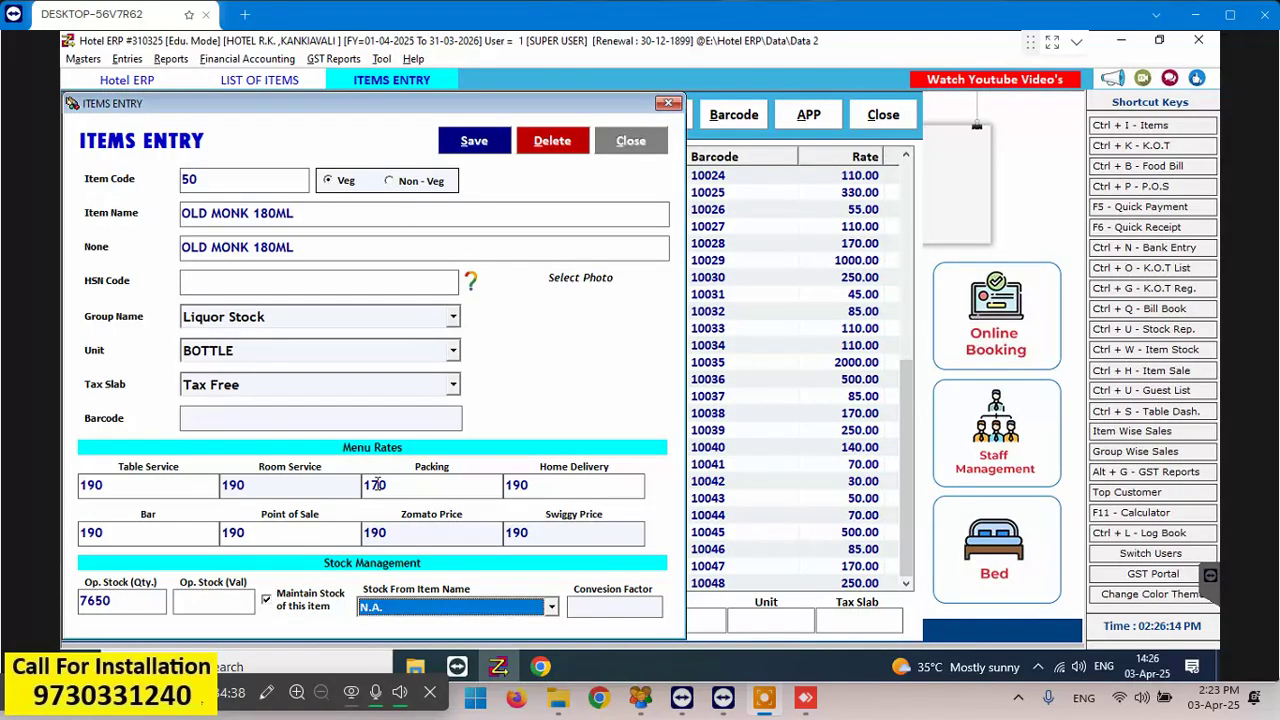
key("Tab")
type("180")
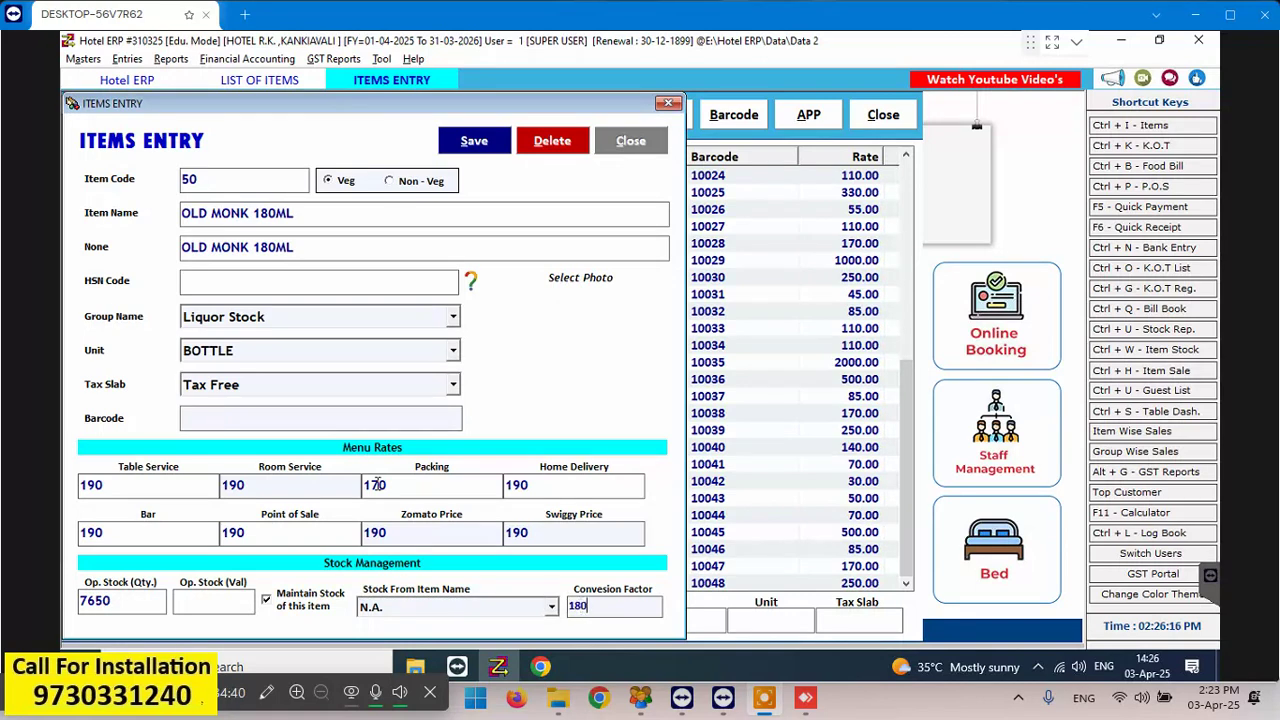
key("Tab")
key("Return")
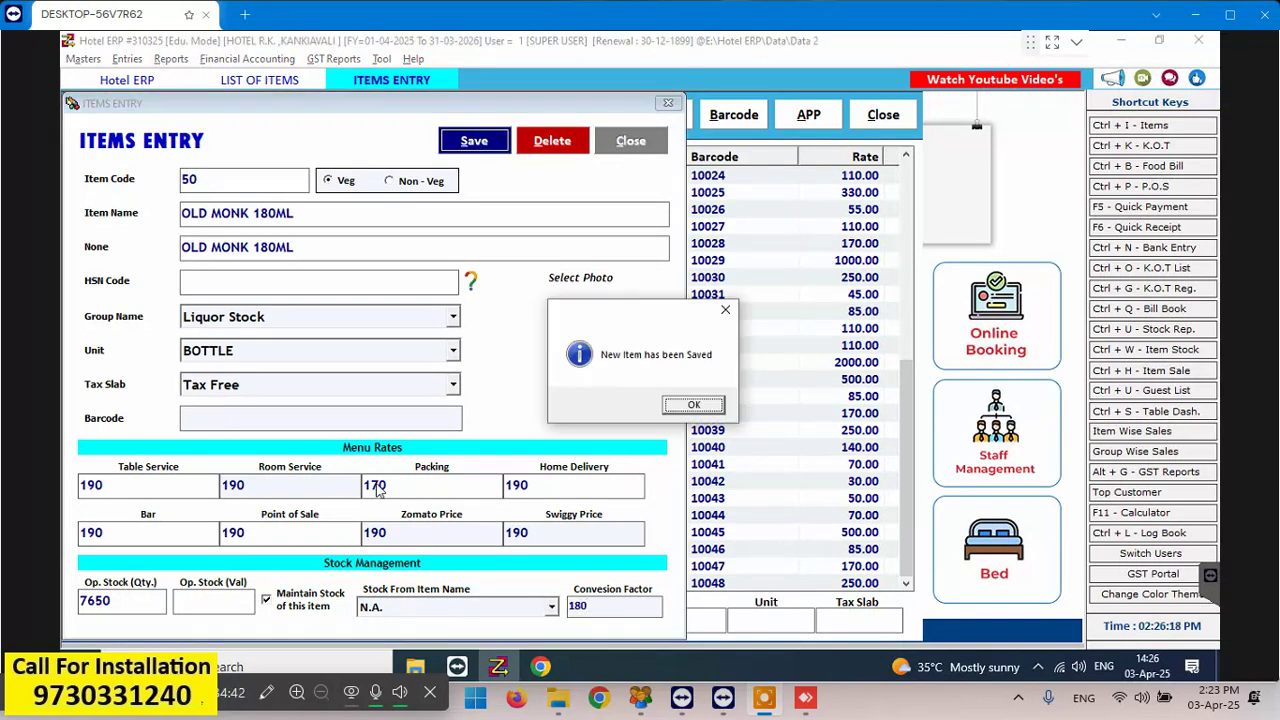
key("Return")
Name the new item OLD MONK 30ML, reusing the copied brand name
key("Tab")
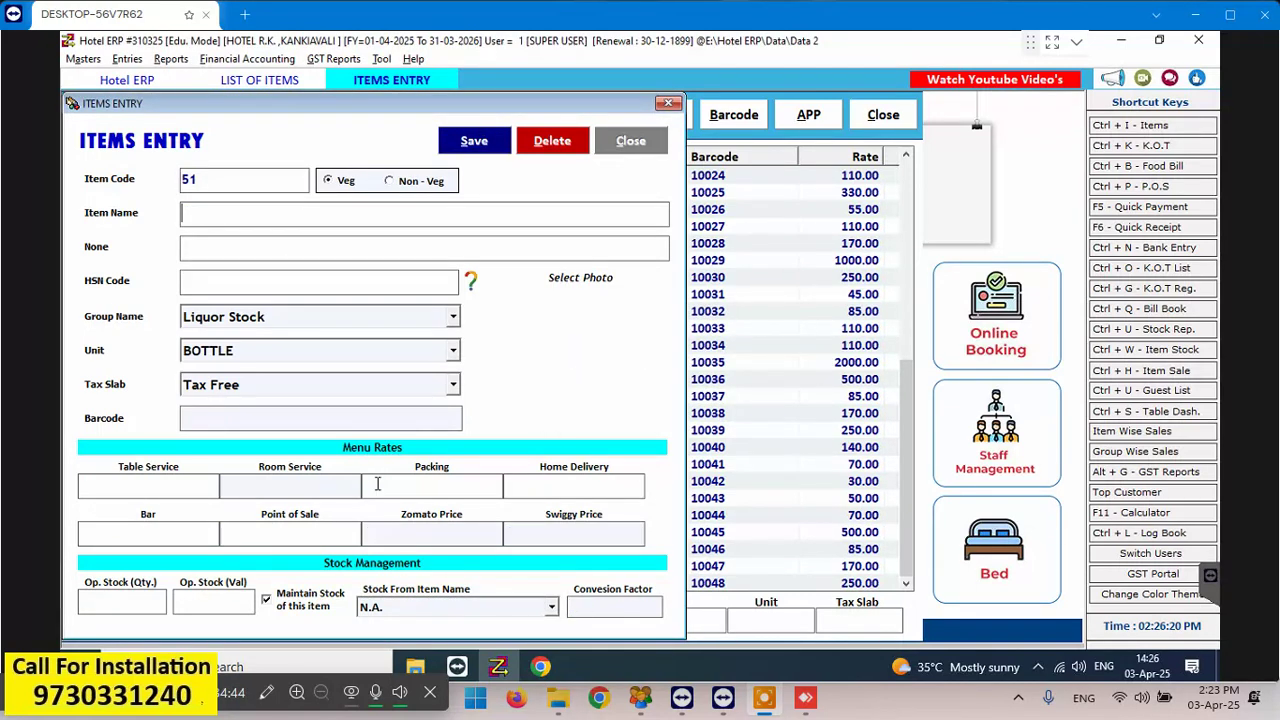
right_click(199, 223)
left_click(240, 292)
type("30")
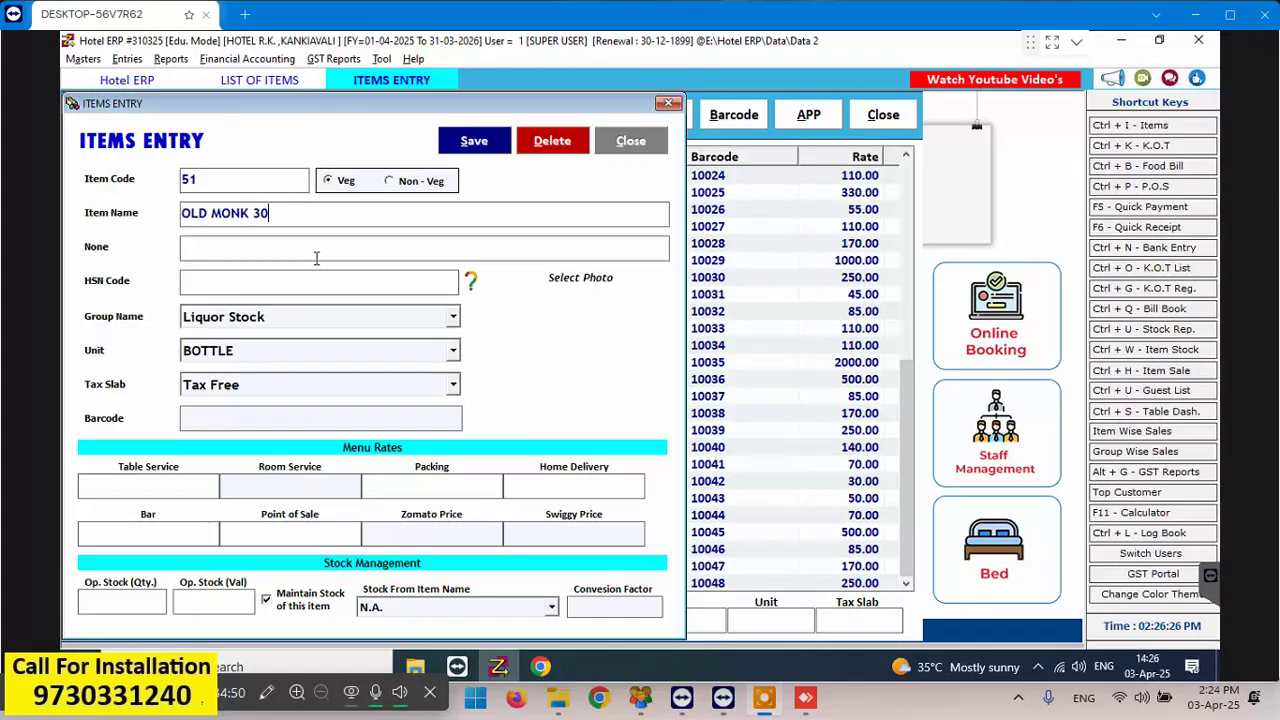
type("ML")
key("Return")
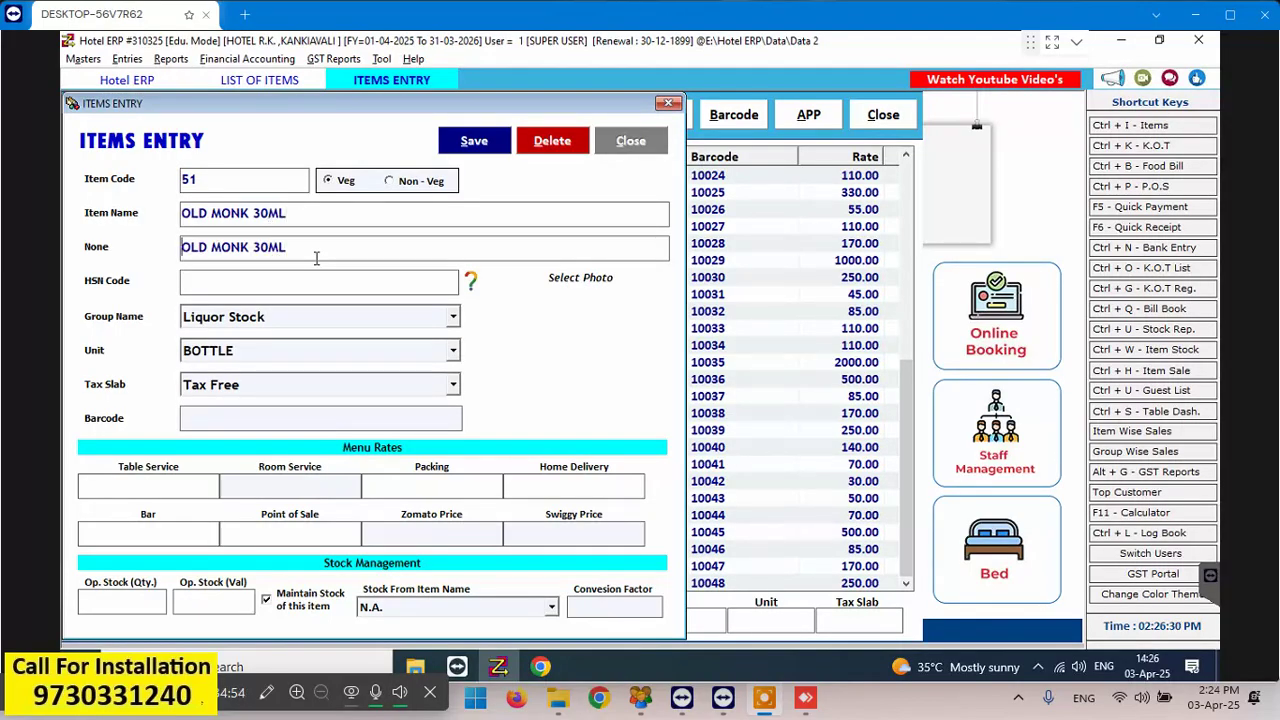
Assign OLD MONK 30ML to the Peg ML group with unit ML and tax slab Tax Free
key("Return")
key("Return")
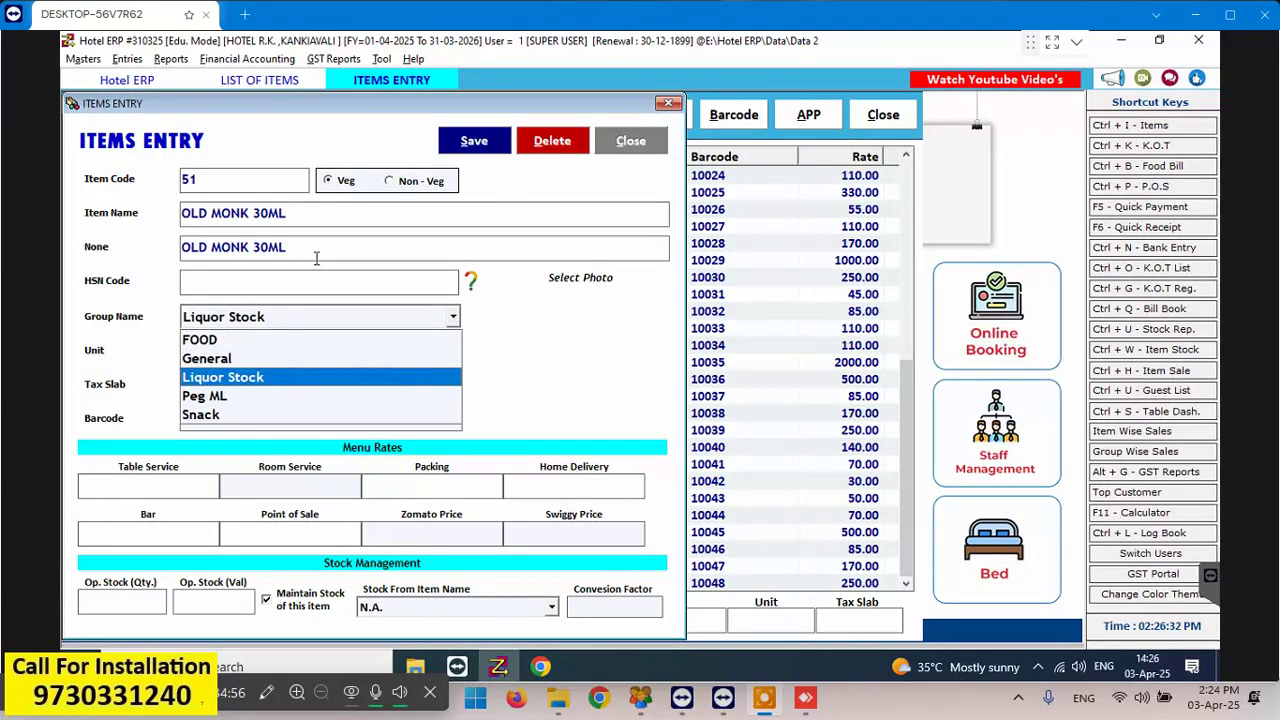
key("Down")
key("Return")
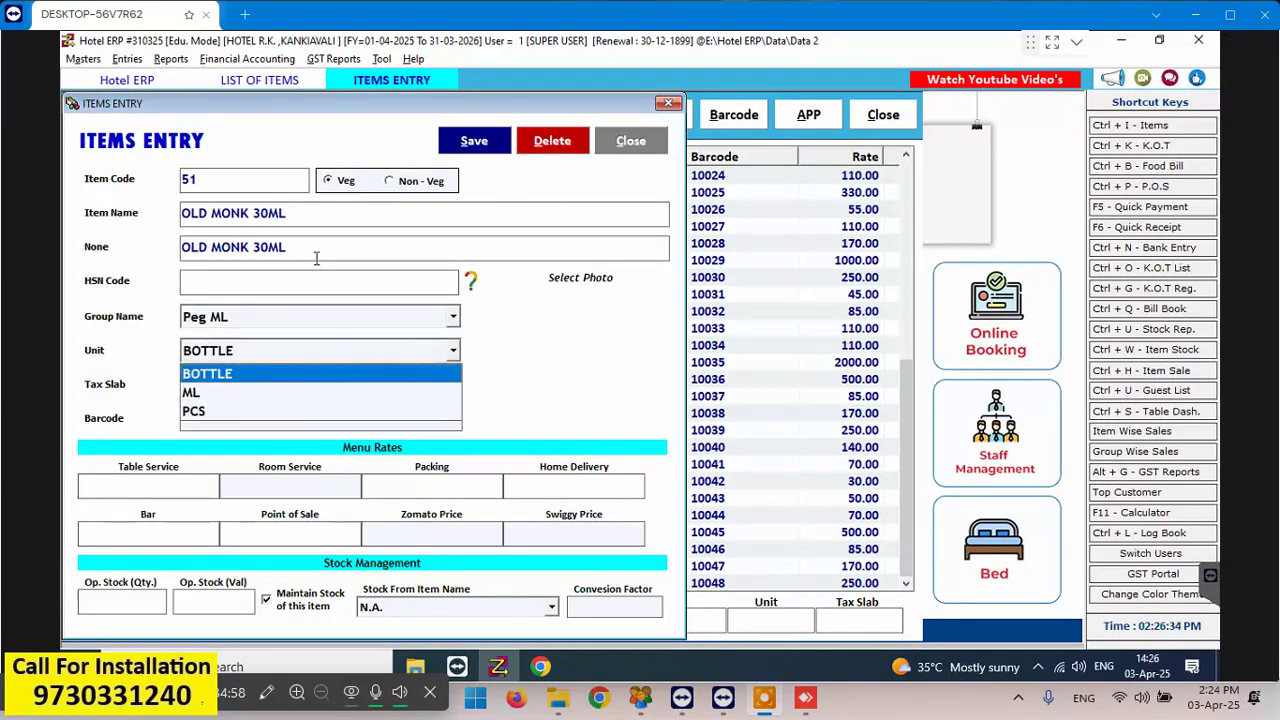
key("Down")
key("Return")
key("Return")
key("Return")
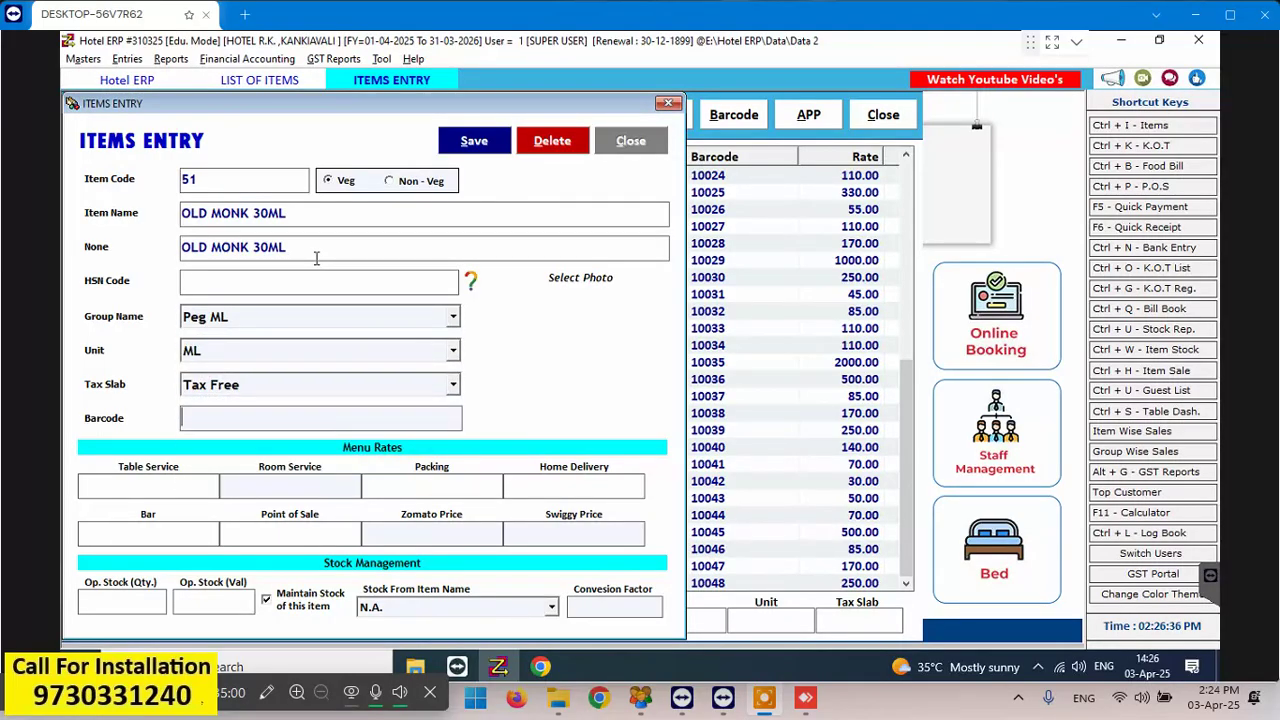
Set all menu rates of OLD MONK 30ML to 35
type("35")
key("Return")
key("Return")
key("Return")
key("Return")
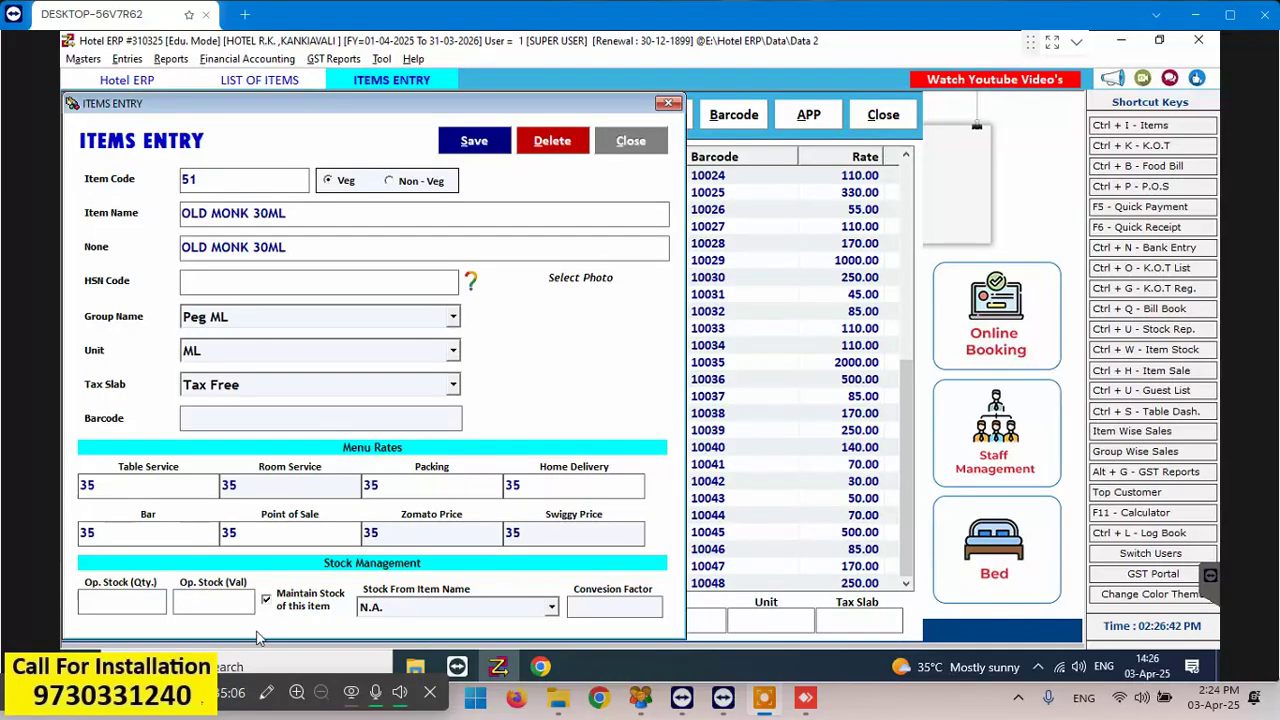
Turn off stock maintenance for OLD MONK 30ML, set its conversion factor to 30, and save it
left_click(266, 599)
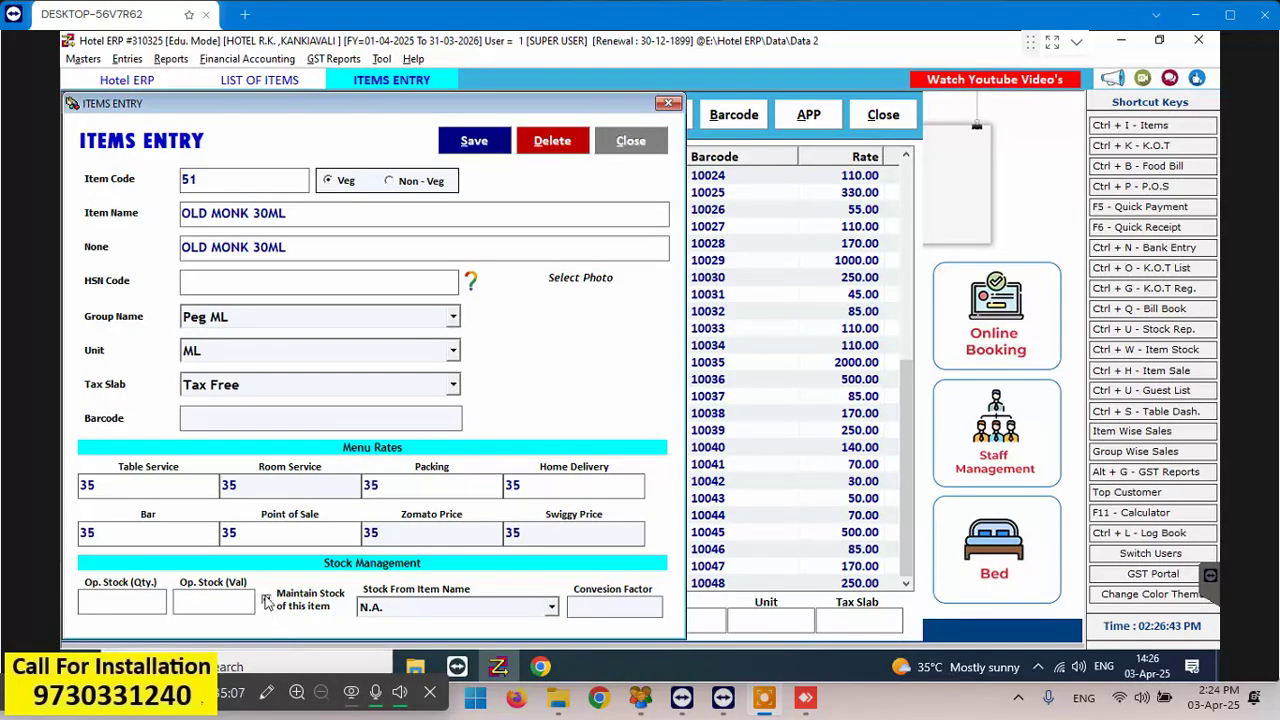
left_click(589, 606)
type("30")
key("alt+s")
key("Return")
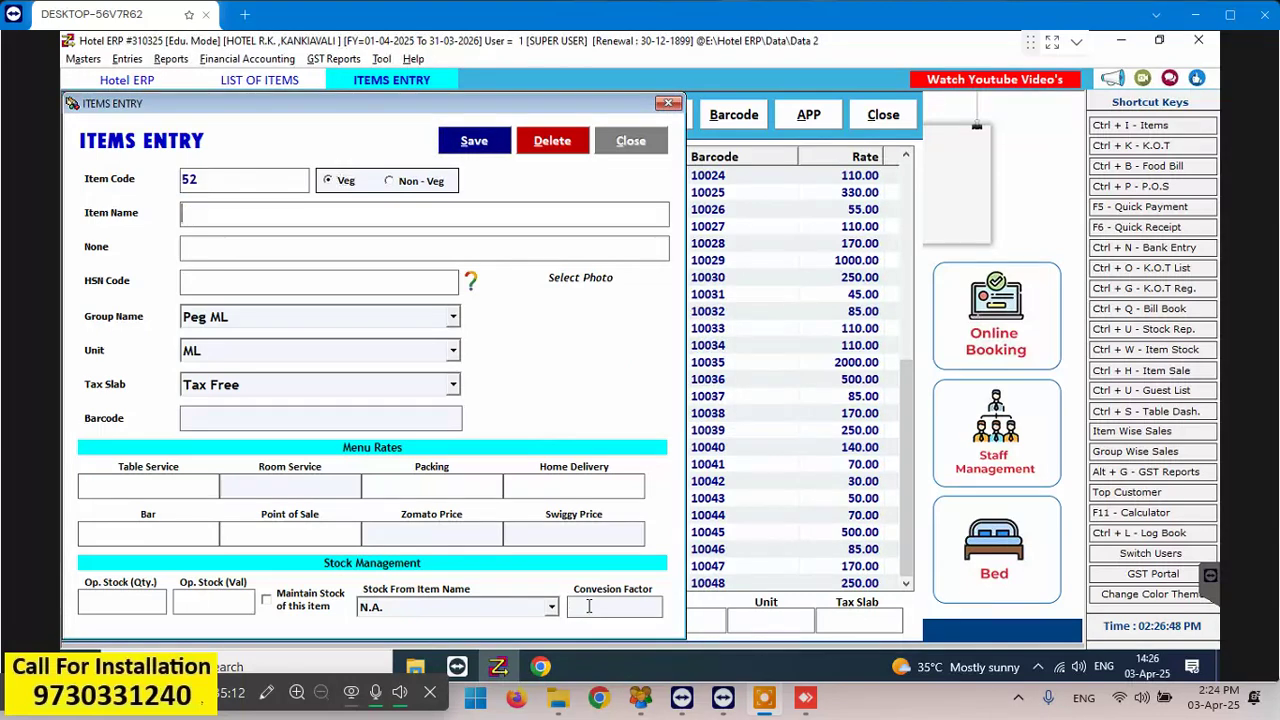
Paste the copied OLD MONK text as the name of item 52 and save the item
right_click(207, 214)
left_click(250, 285)
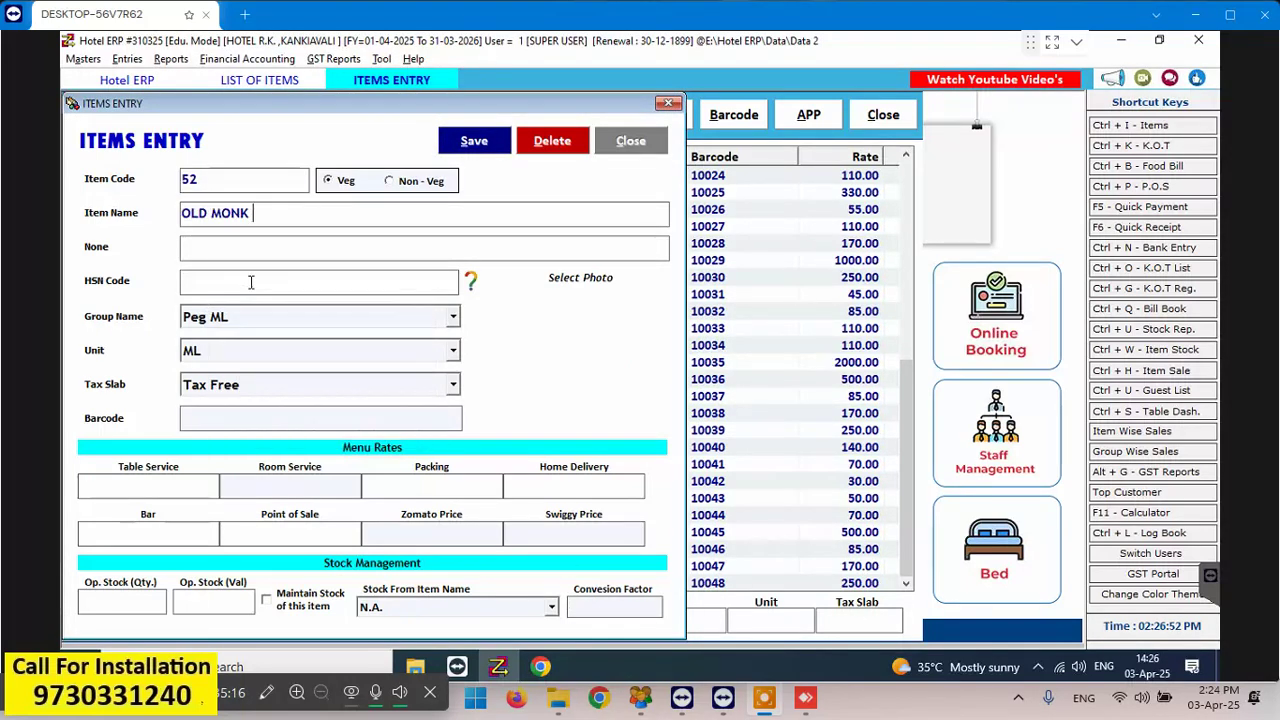
key("alt+s")
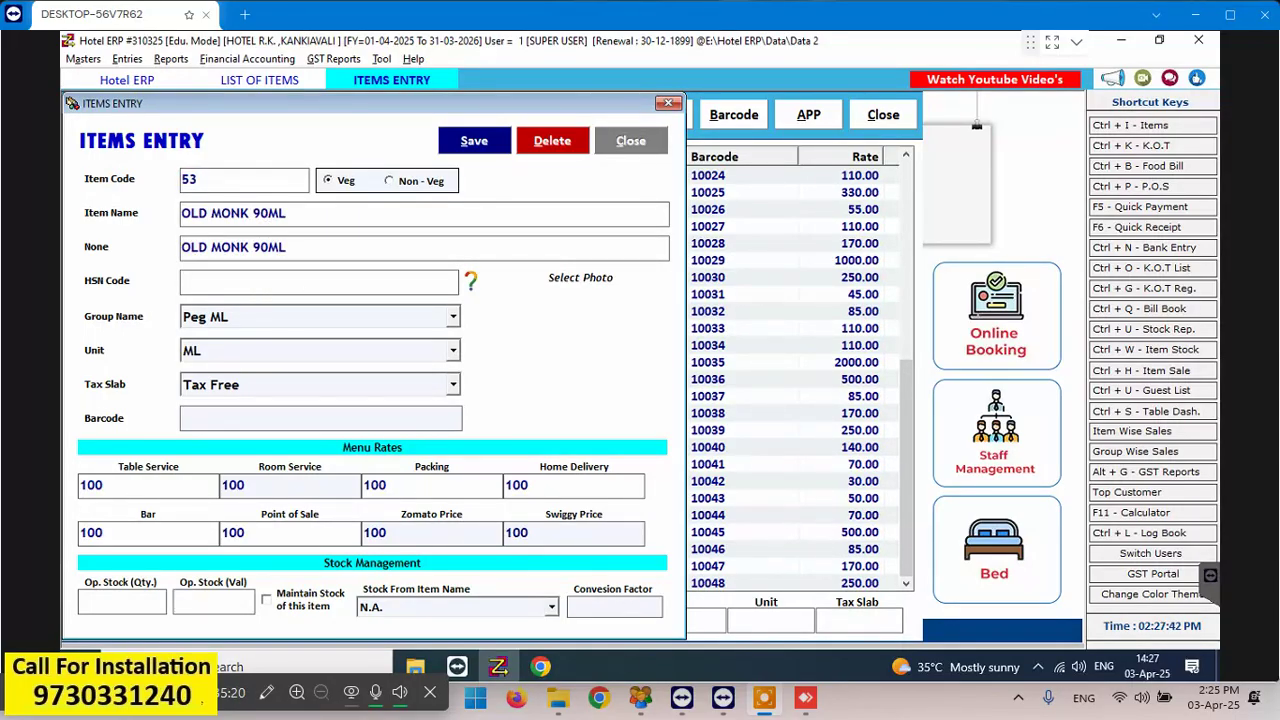
Set the conversion factor of OLD MONK 90ML to 90 and save the item
left_click(612, 606)
type("10")
key("alt+s")
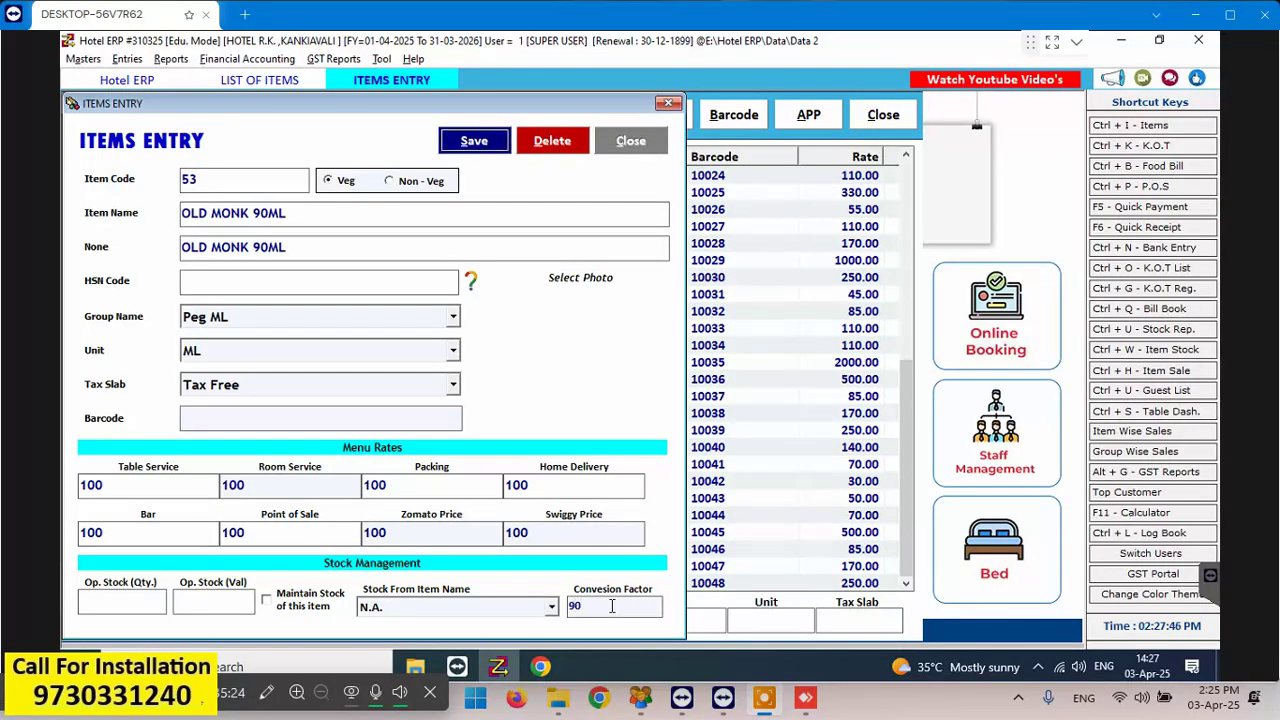
key("Return")
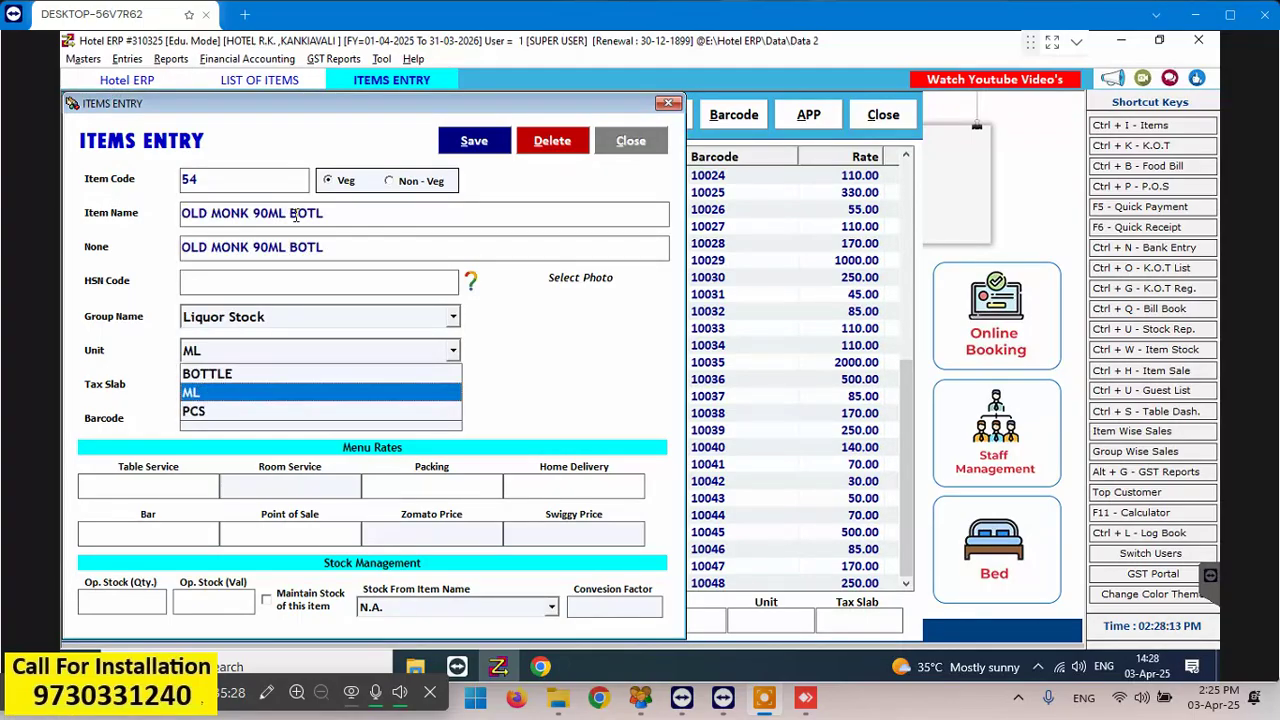
Set the unit of OLD MONK 90ML BOTL to BOTTLE, keep tax slab Tax Free, and set its menu rates to 100
key("Up")
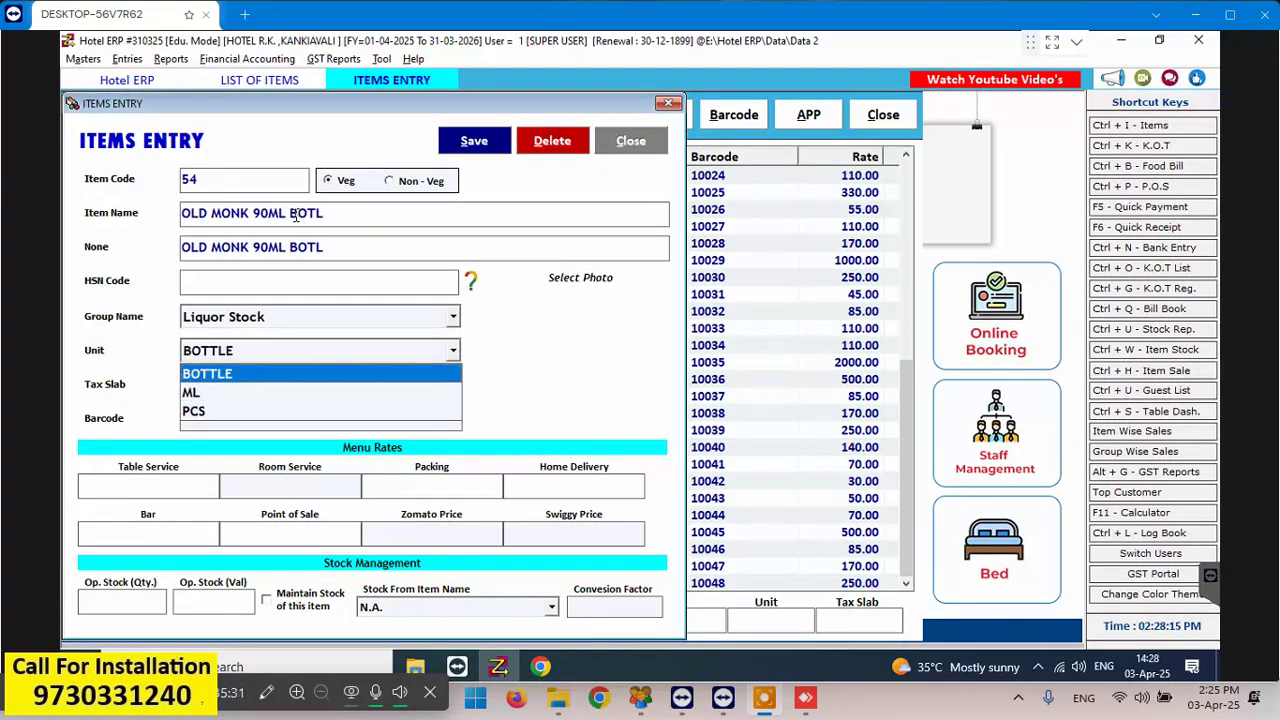
key("Return")
key("Return")
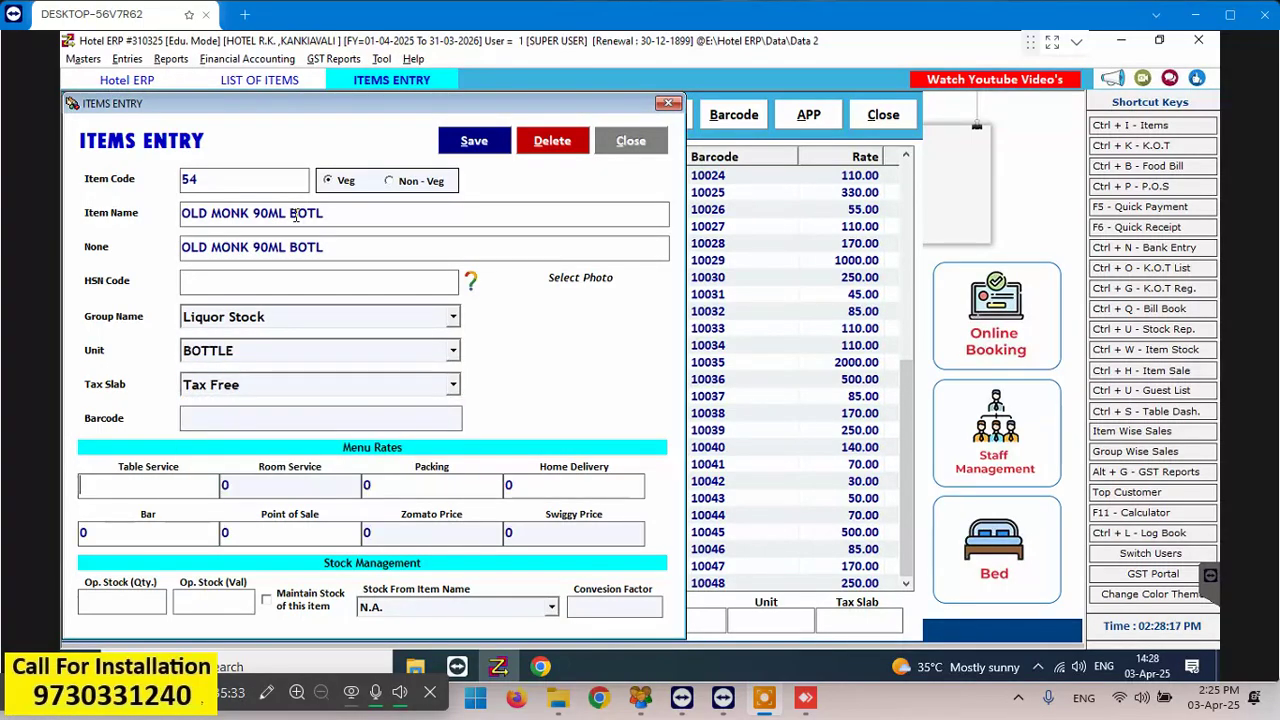
type("100")
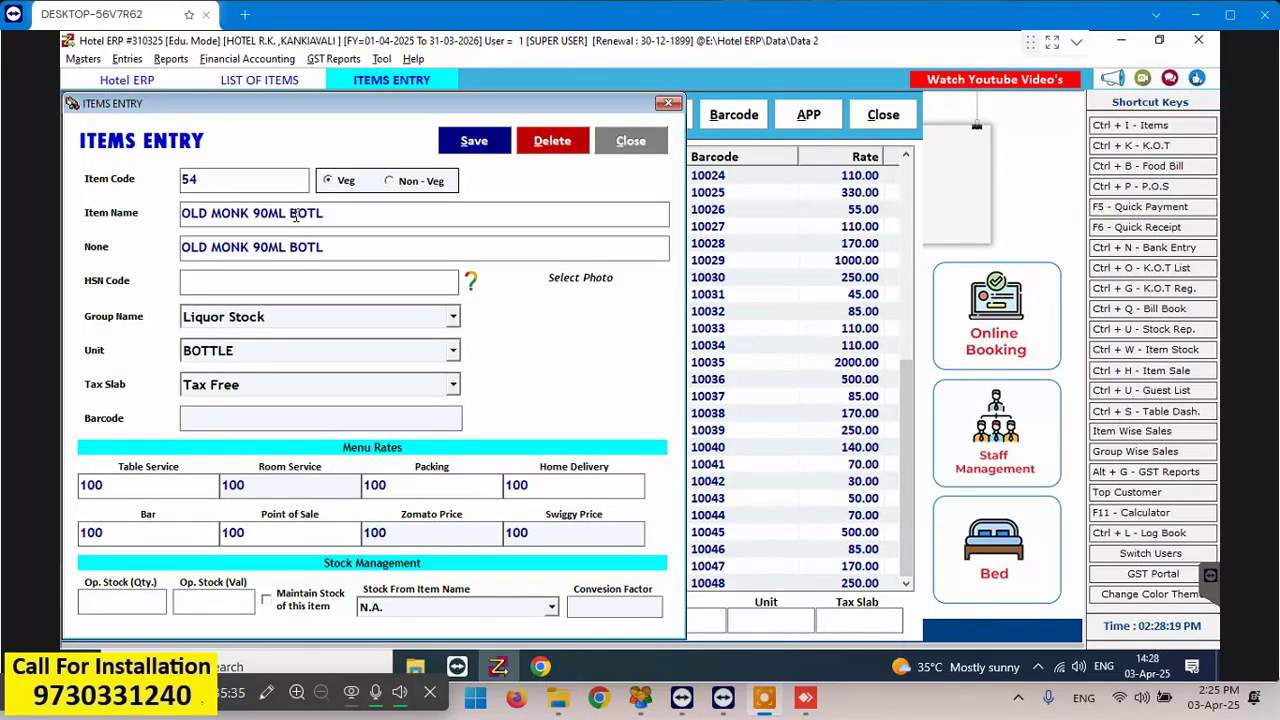
key("Return")
Save the OLD MONK 90ML BOTL item and close the items entry form
left_click(584, 603)
key("alt+s")
key("Return")
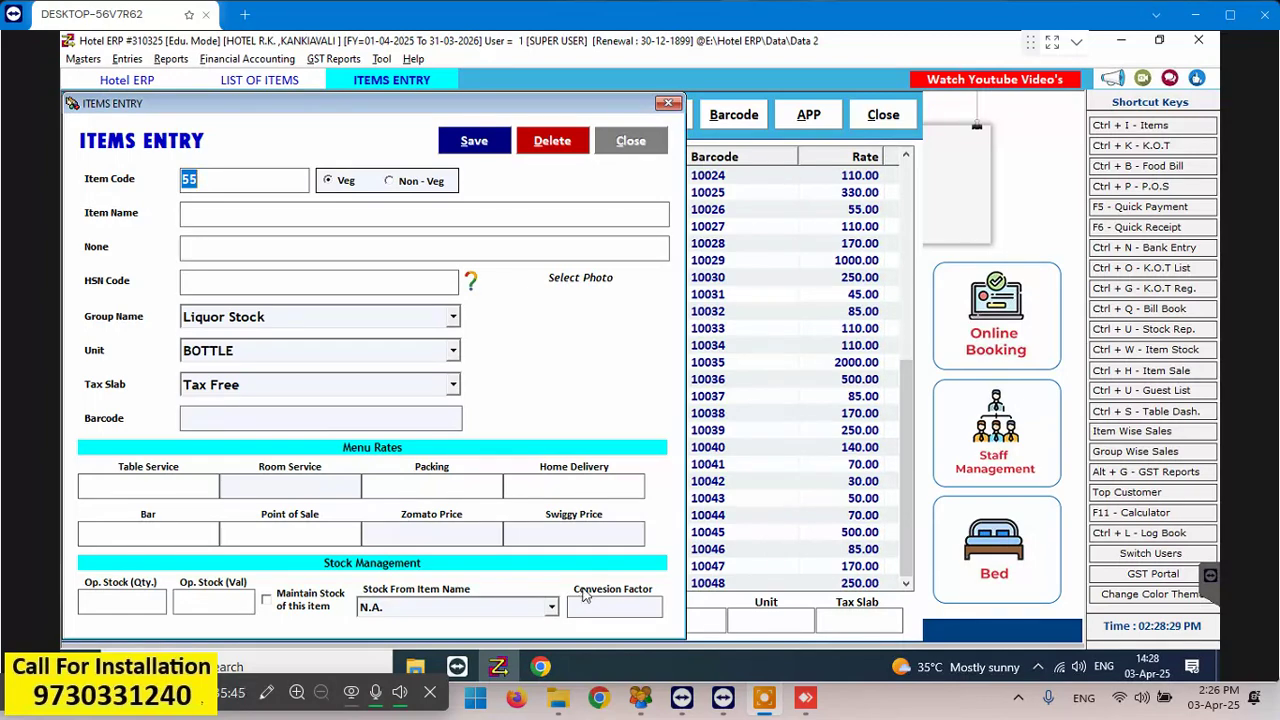
left_click(631, 141)
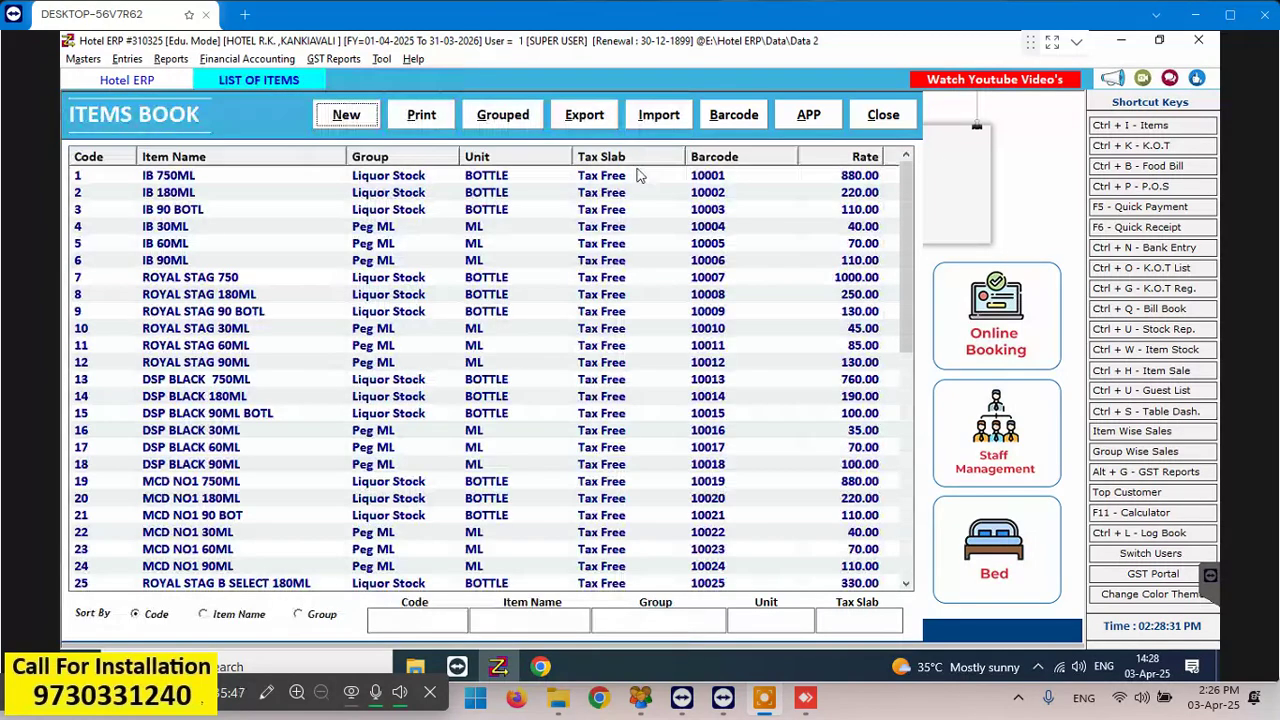
Enable stock maintenance for the OLD MONK 90ML BOTL item and update it
left_click_drag(907, 587, 907, 587)
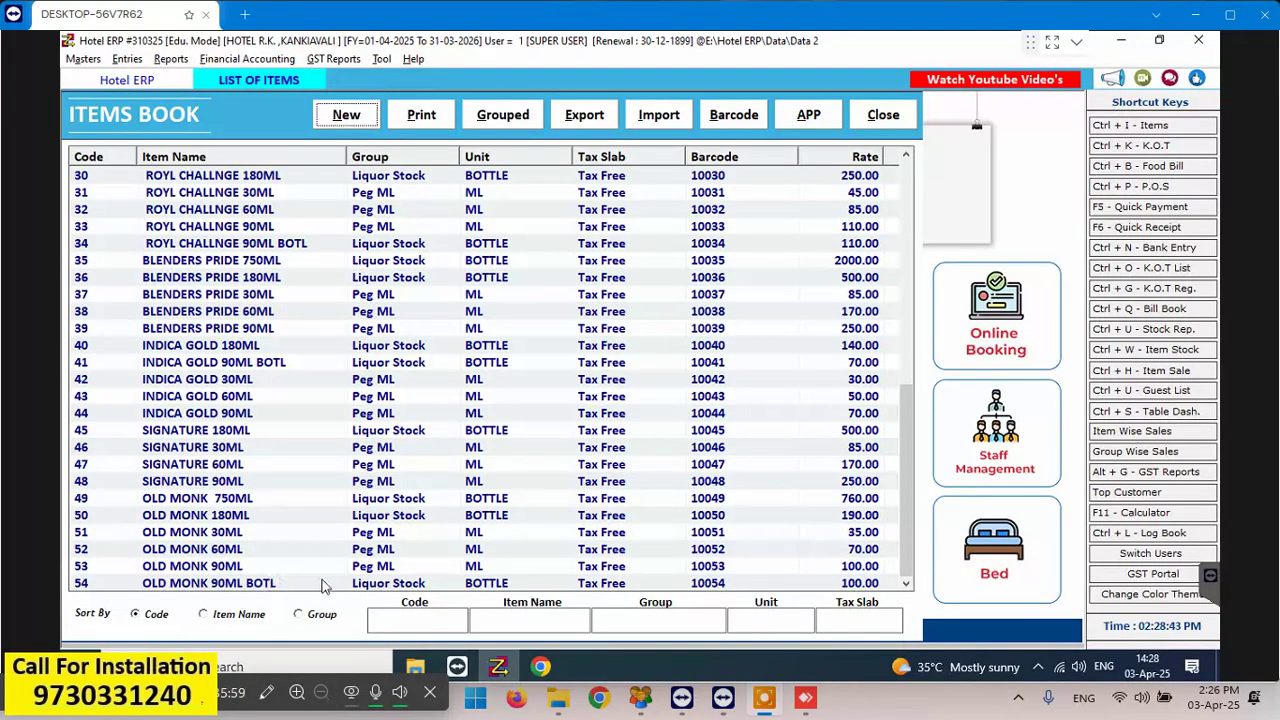
double_click(374, 588)
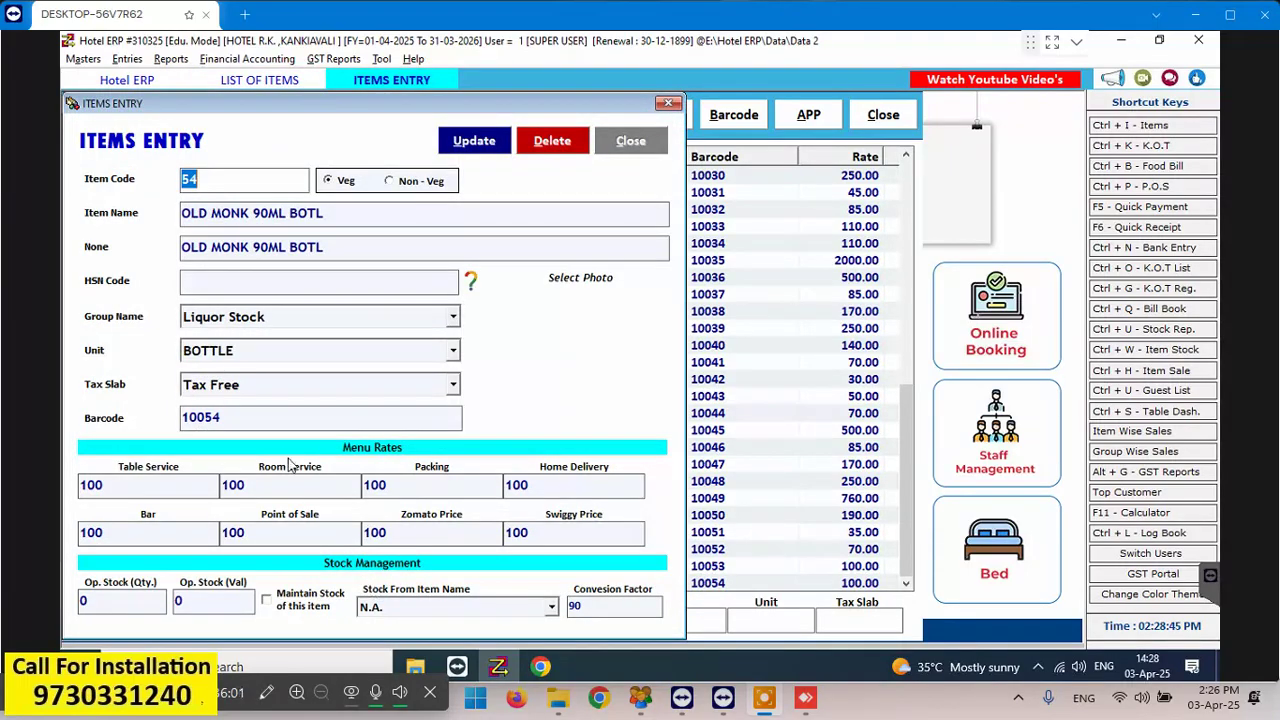
left_click(265, 600)
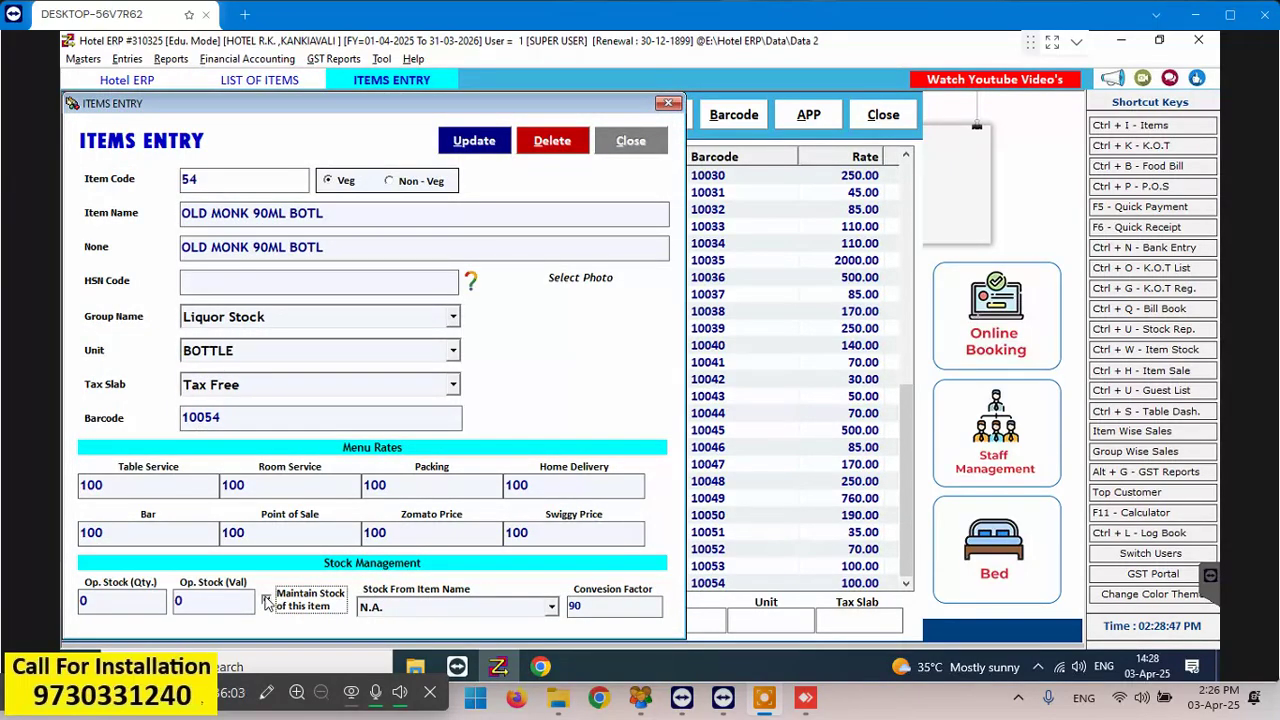
left_click(468, 142)
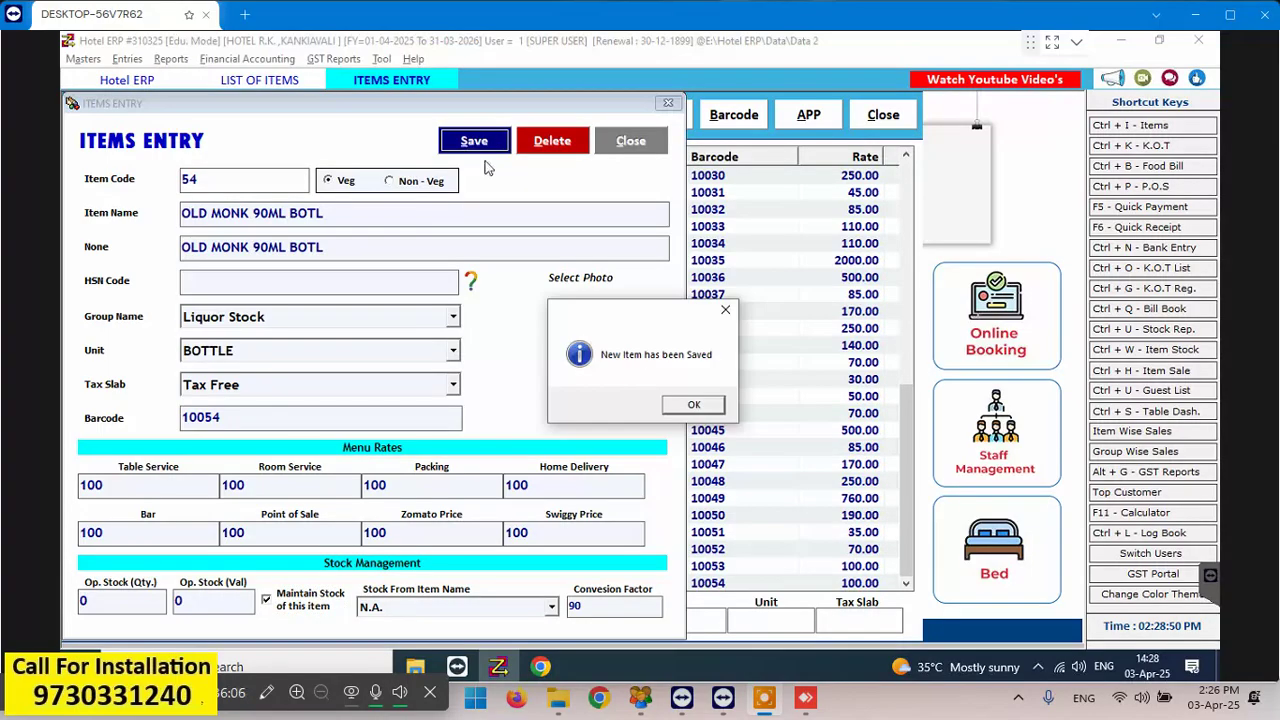
left_click(690, 405)
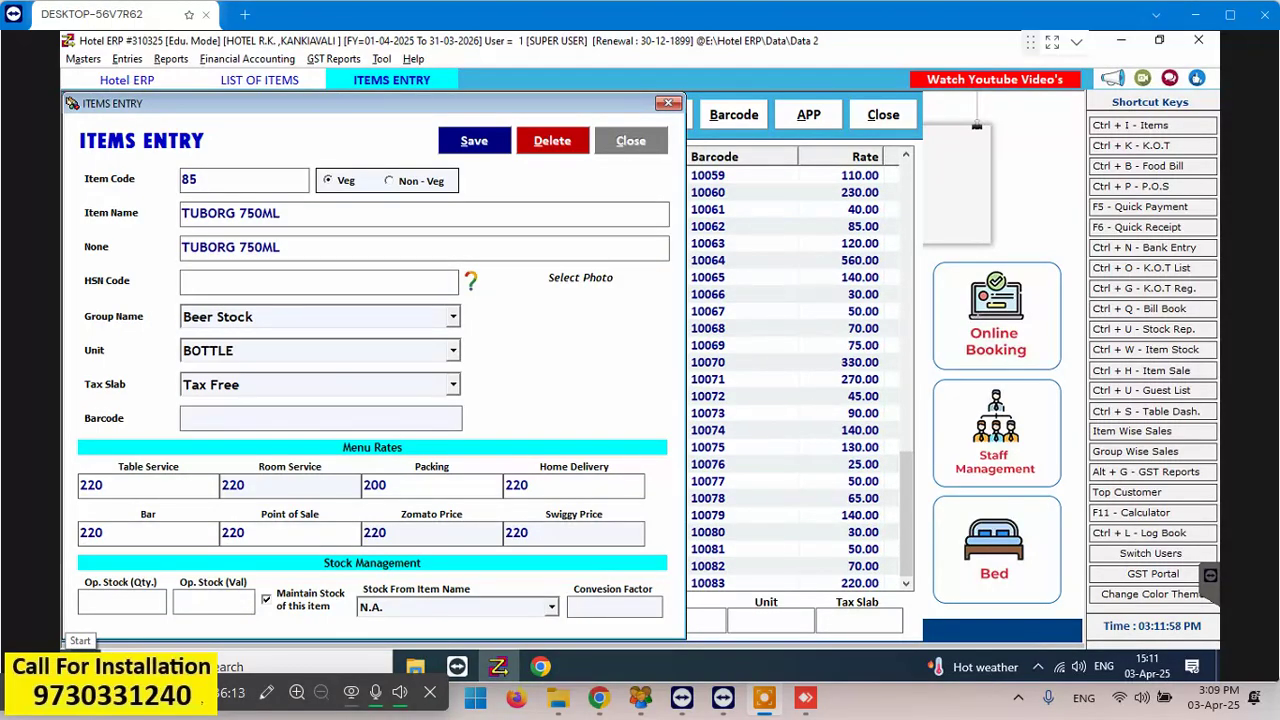
Set the opening stock quantity of TUBORG 750ML to 70200, leaving its stock value empty and stock source at N.A
key("Return")
key("Return")
key("Return")
key("Return")
key("Return")
key("Return")
type("70200")
key("Return")
key("Return")
key("Return")
key("Return")
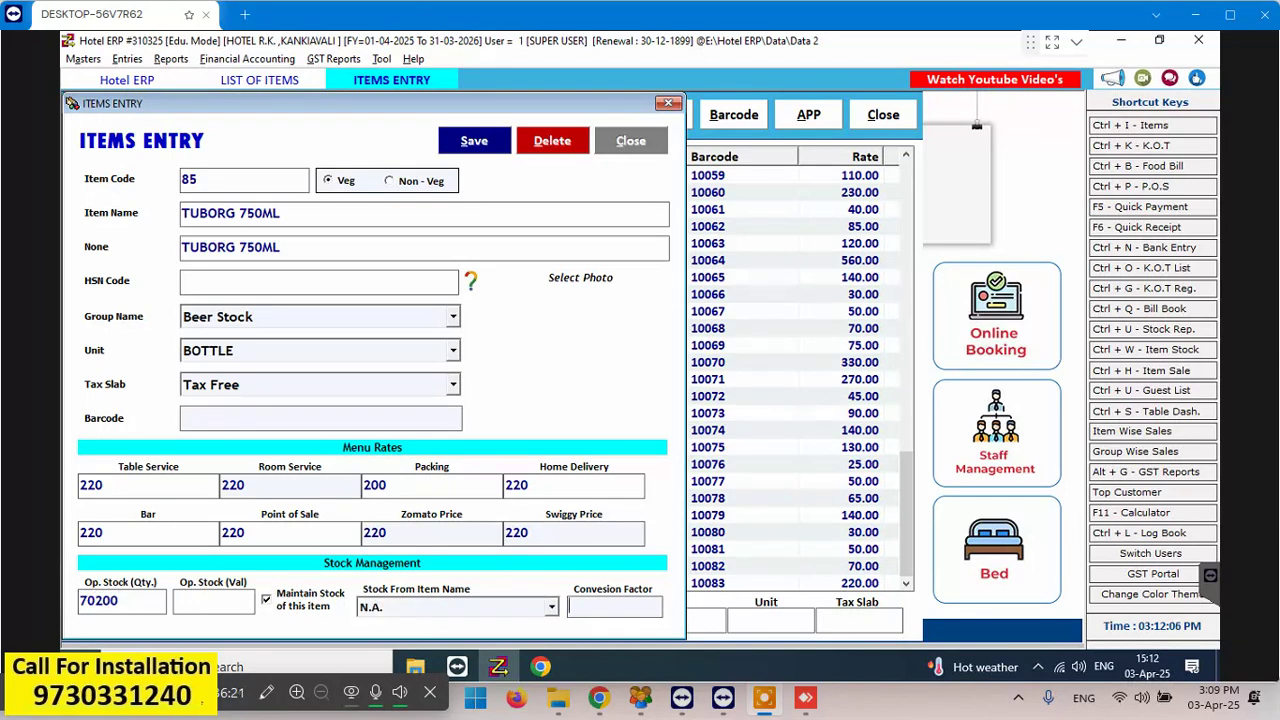
Set the conversion factor of TUBORG 750ML to 750 and save the item
type("750")
key("Return")
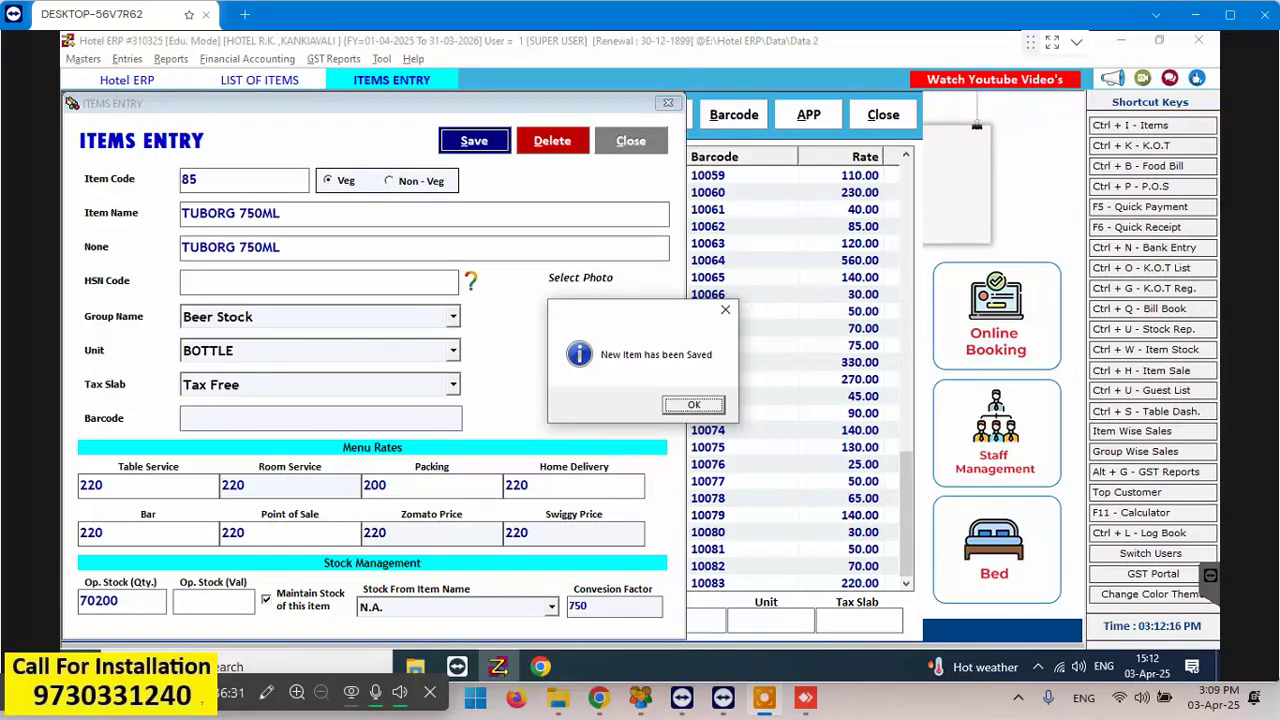
key("Return")
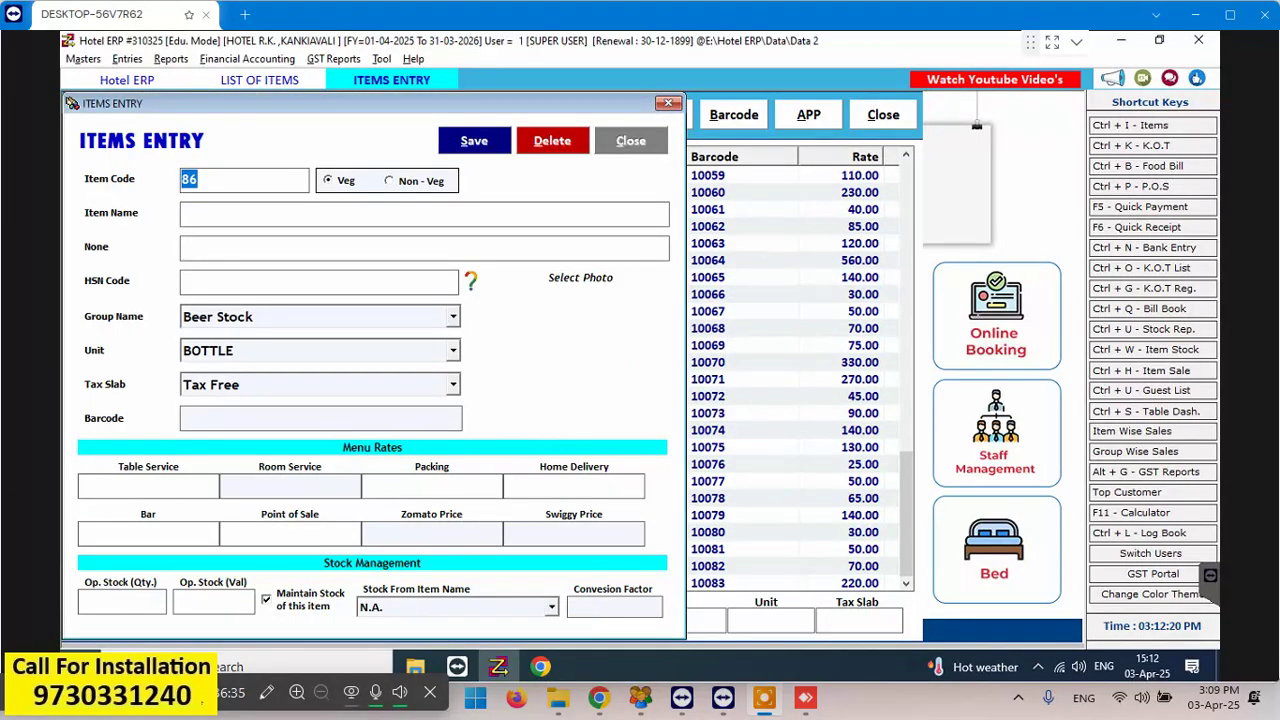
Enter TUBORG 500ML as the name of item 86
key("Return")
key("Return")
type("TUBORG 50")
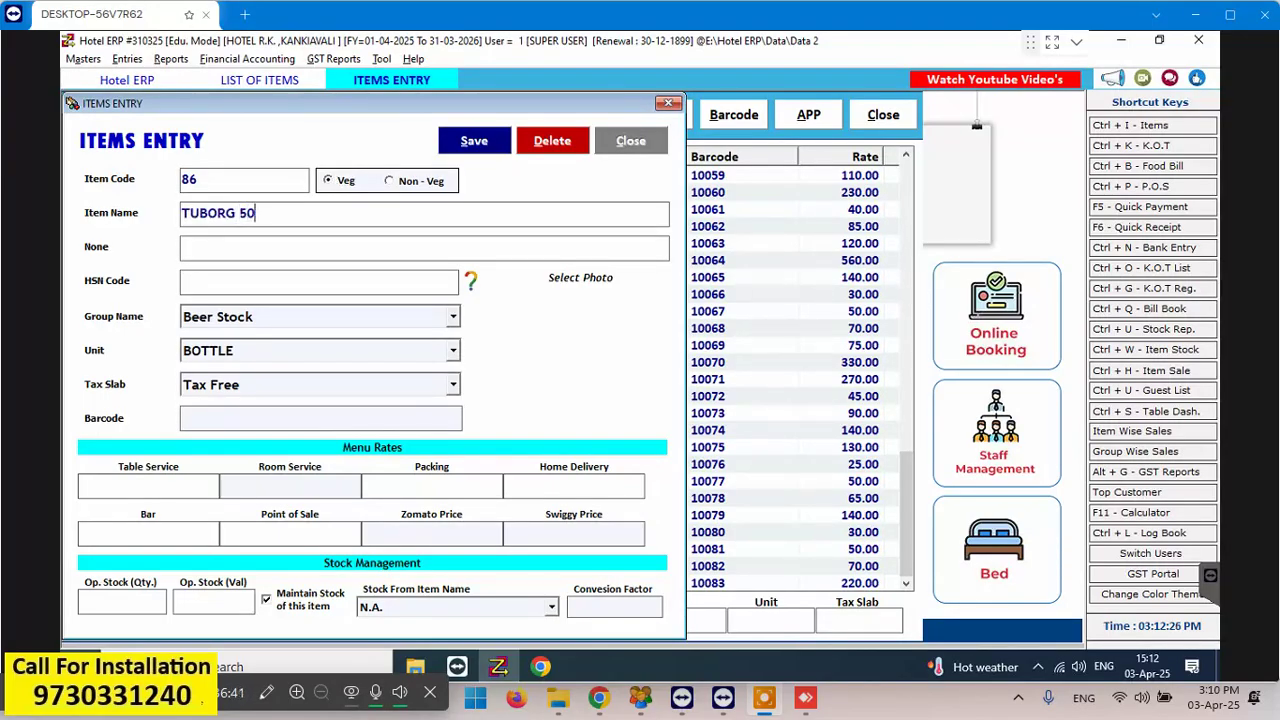
type("0ML")
key("Return")
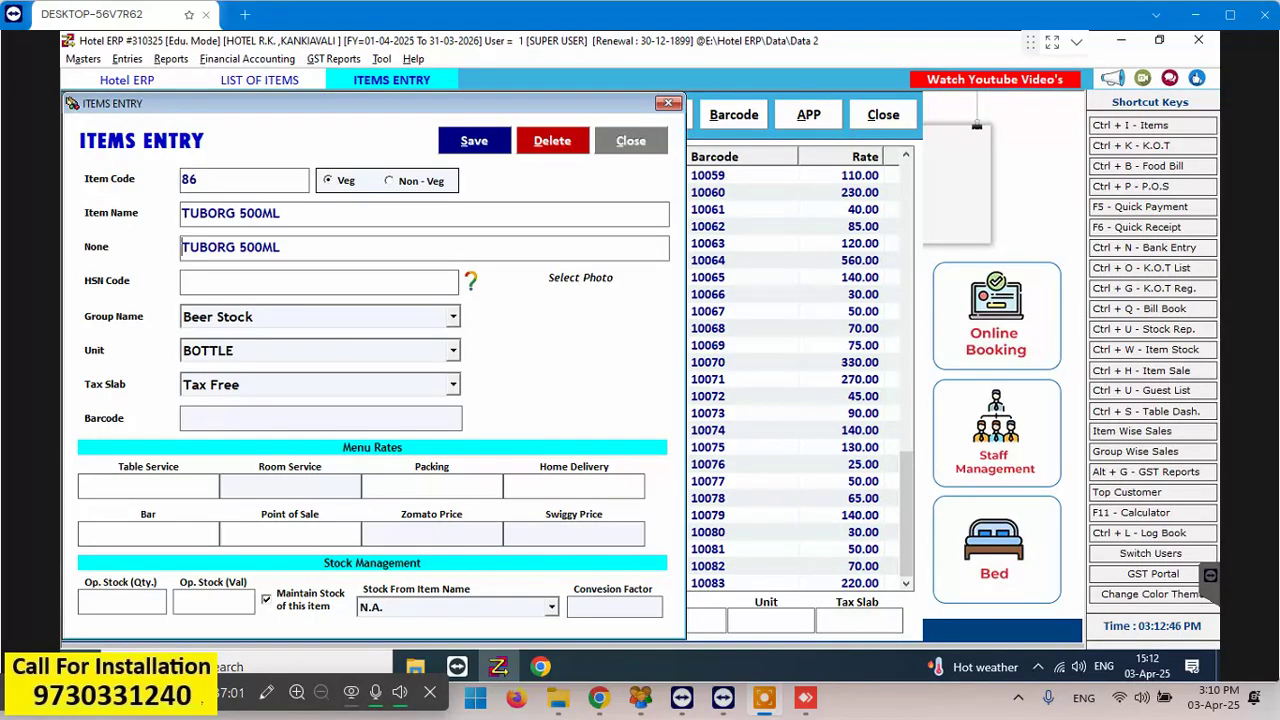
Keep Beer Stock, BOTTLE and Tax Free for TUBORG 500ML, and set its menu rates to 160 with packing at 150
left_click(183, 281)
key("Return")
key("Return")
key("Return")
key("Return")
key("Return")
type("160")
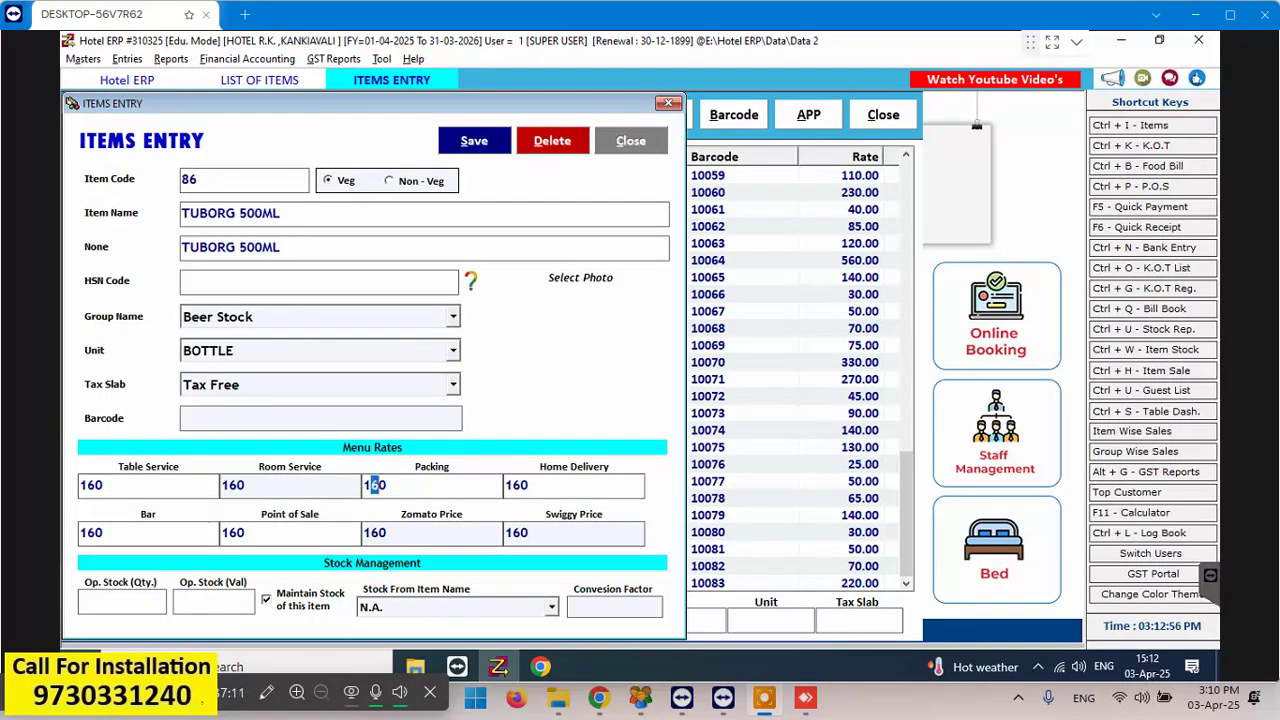
left_click(374, 484)
type("150")
Set the opening stock quantity of TUBORG 500ML to 27000
left_click(82, 532)
left_click(366, 532)
left_click(82, 600)
type("27")
type("00")
Set the conversion factor of TUBORG 500ML to 500, save the item, and close the entry form and items book
key("Tab")
key("Tab")
key("Tab")
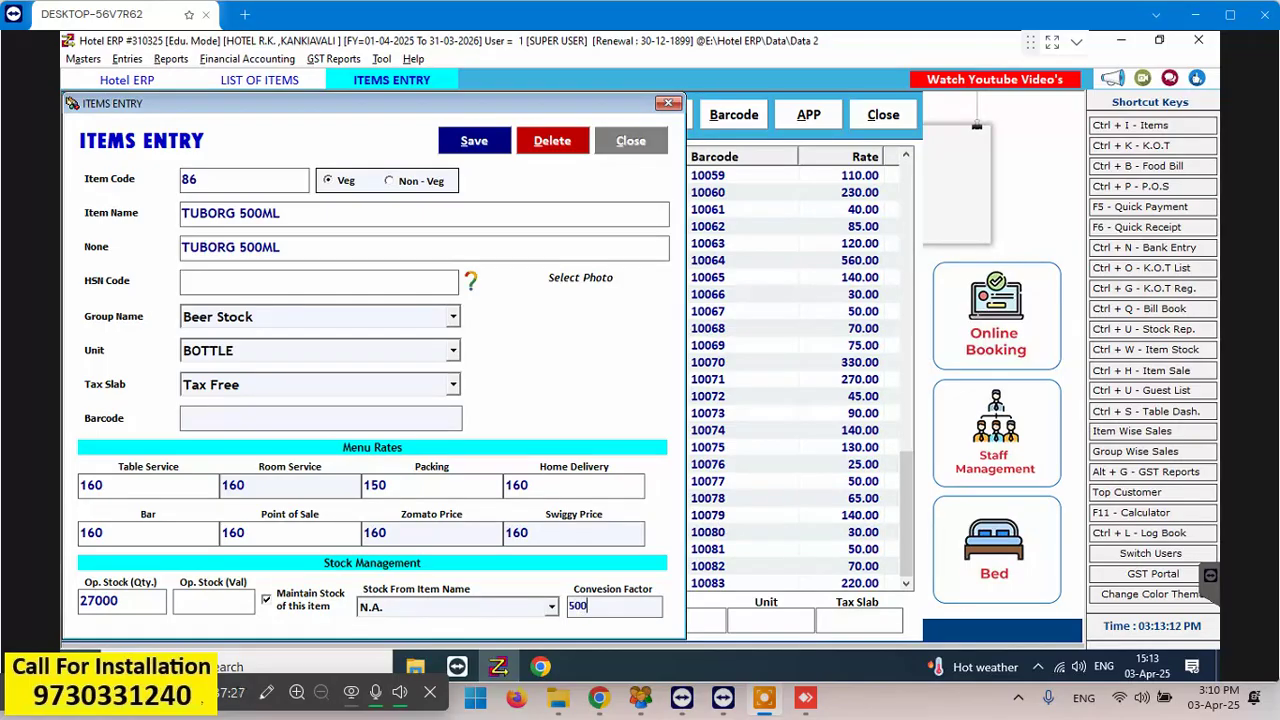
key("Return")
key("Return")
key("Return")
key("Escape")
key("Escape")
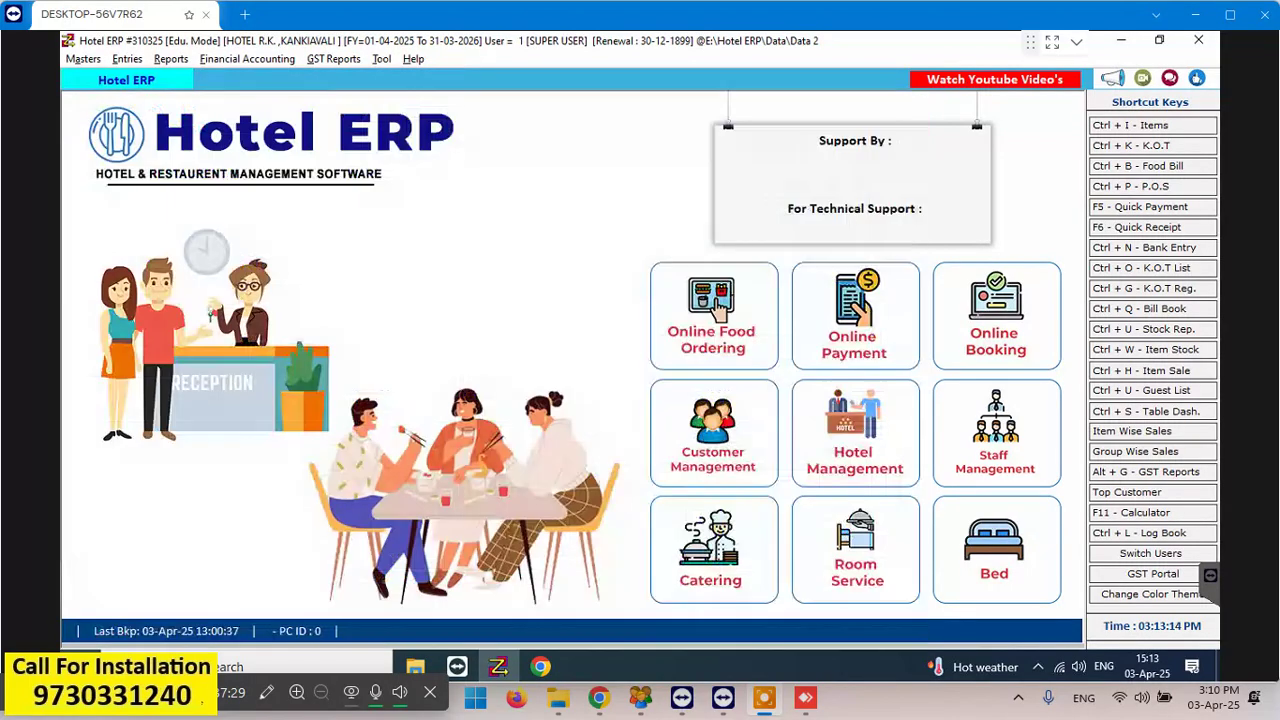
Reopen the items book and open the KING FISHER 750ML item for editing
key("ctrl+i")
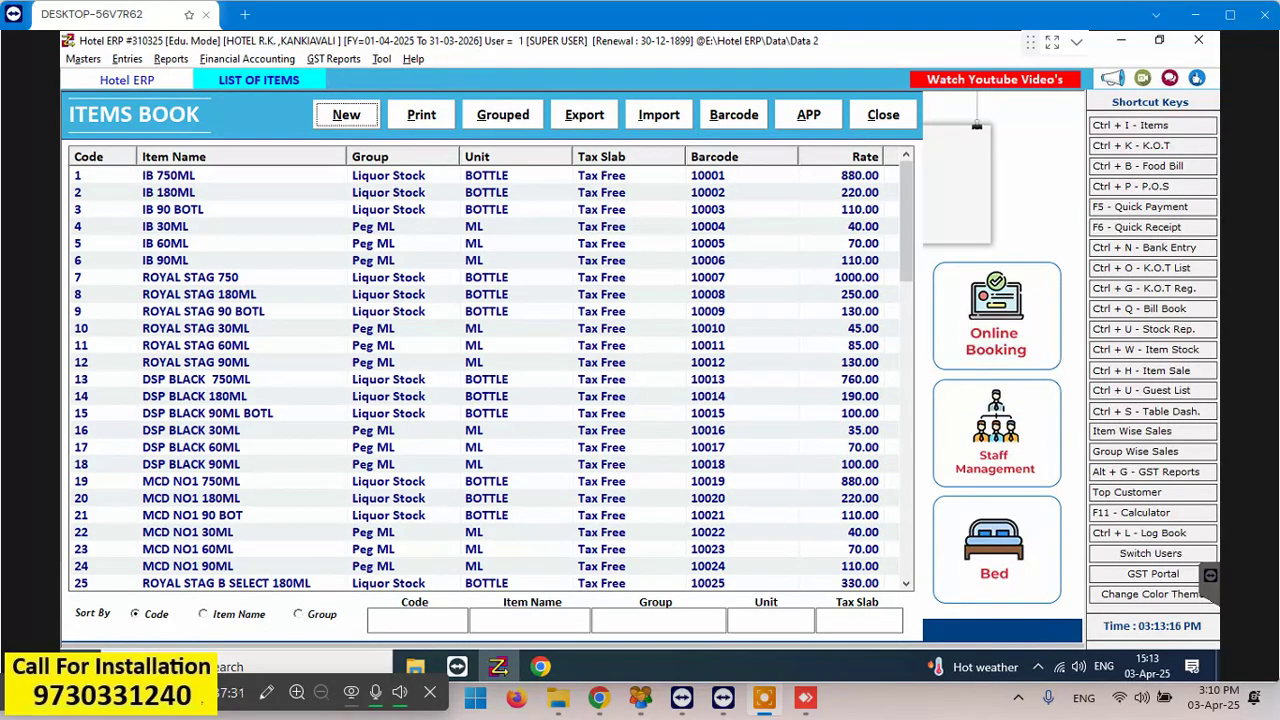
key("super")
key("super")
left_click(906, 539)
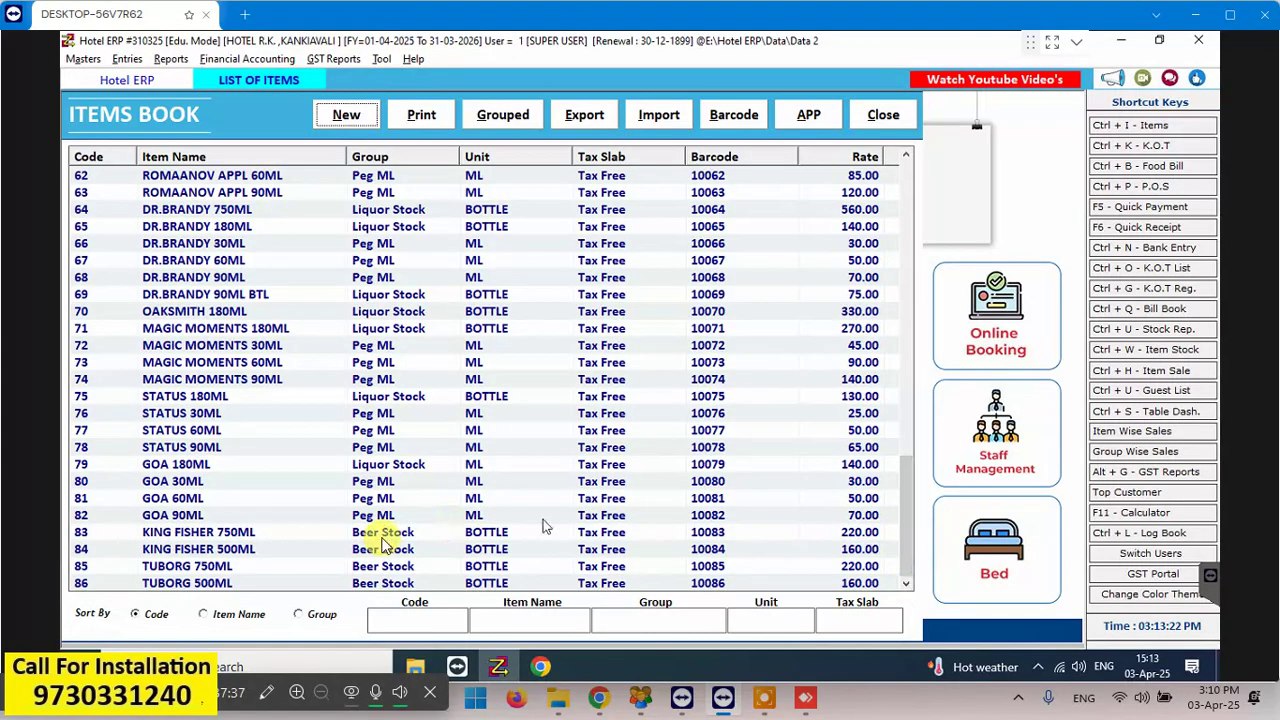
left_click(167, 535)
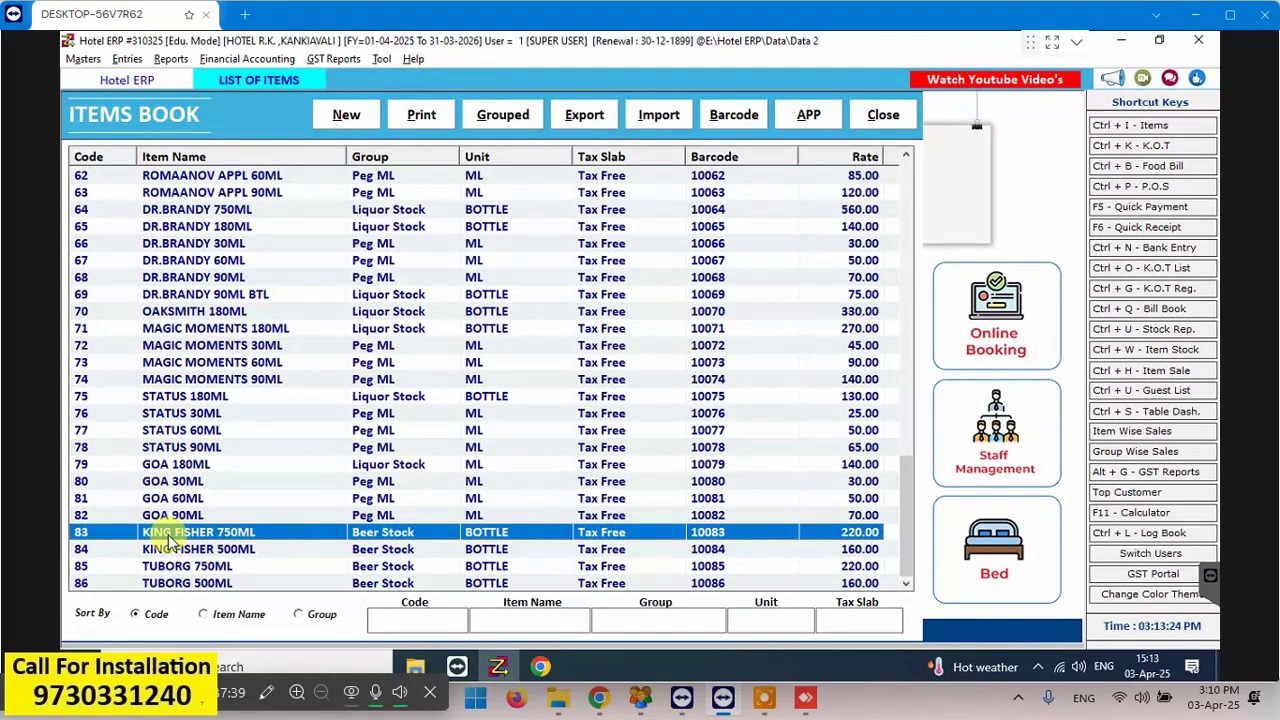
double_click(170, 537)
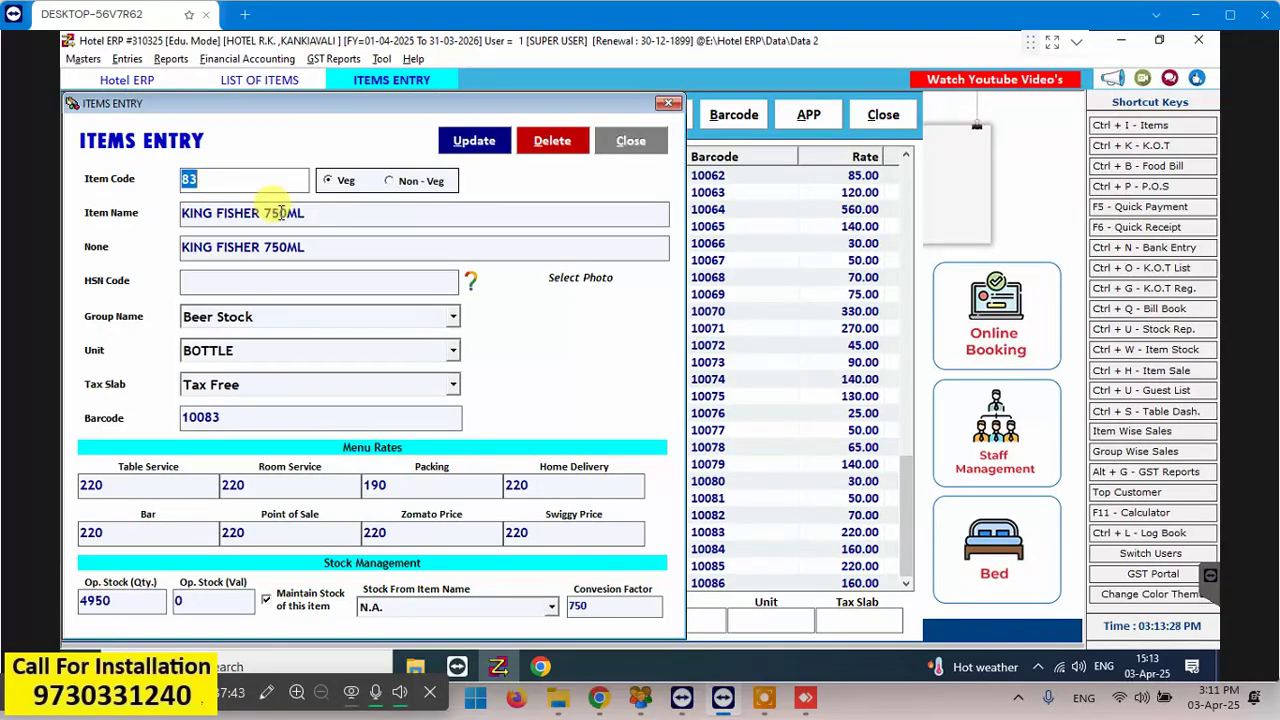
left_click(281, 213)
key("BackSpace")
type("6")
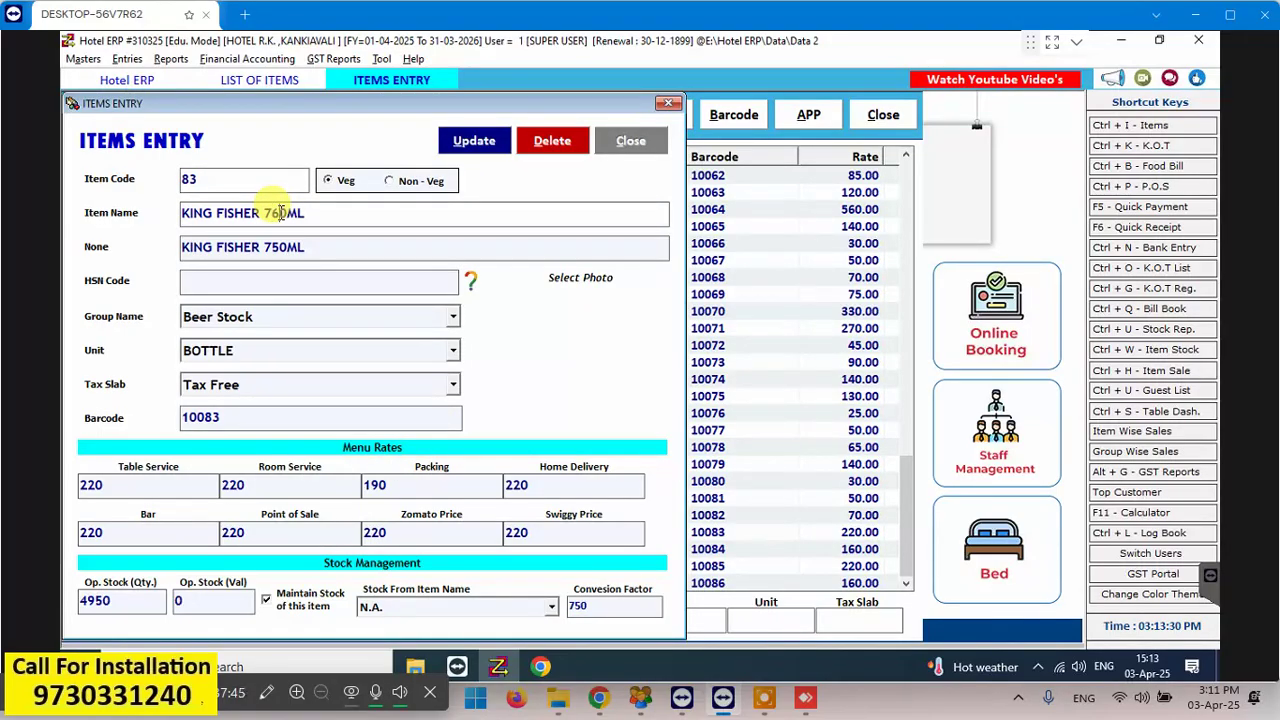
key("Return")
key("Return")
key("Return")
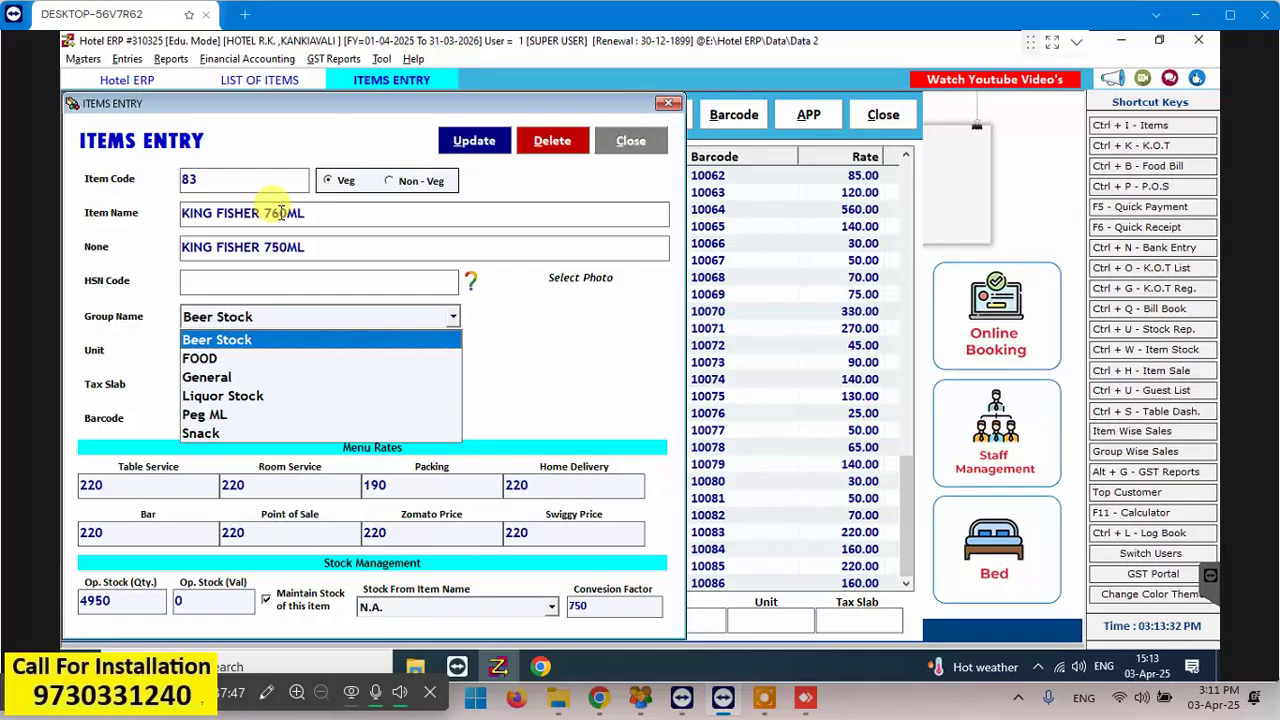
Change both name fields of item 83 to KING FISHER 650ML and update the item
left_click(281, 213)
left_click(395, 215)
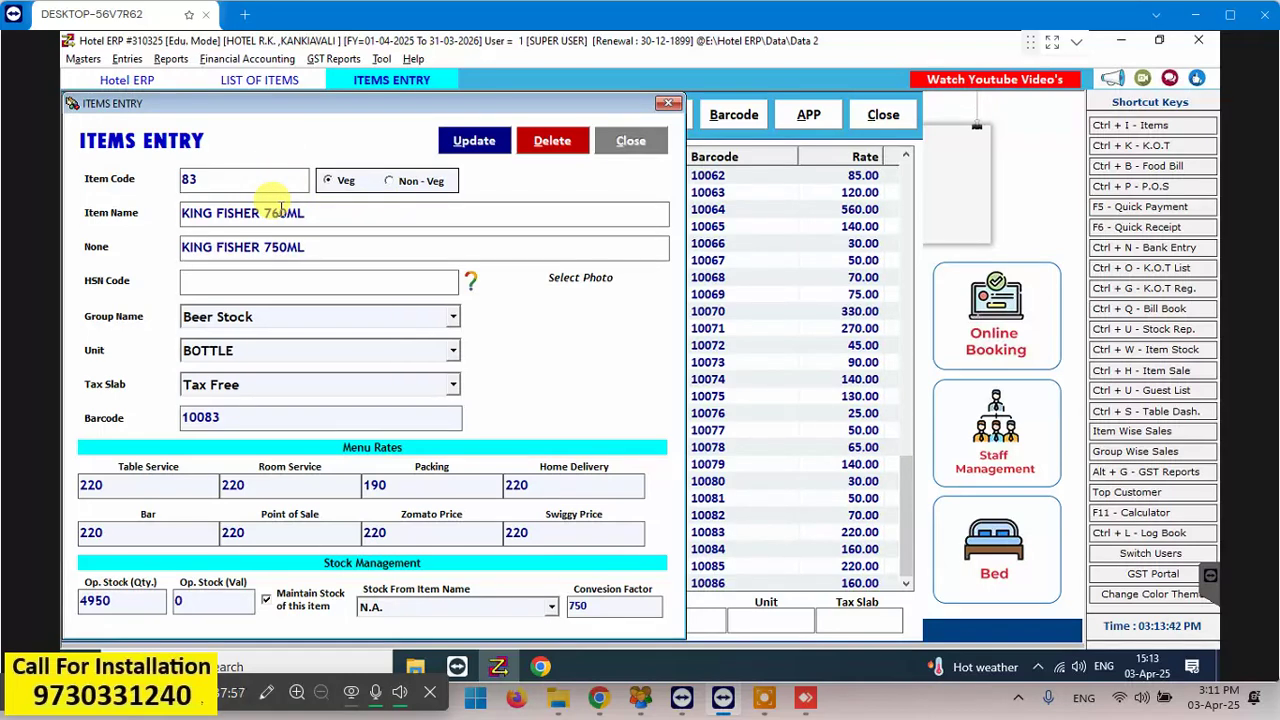
key("BackSpace")
key("BackSpace")
type("65")
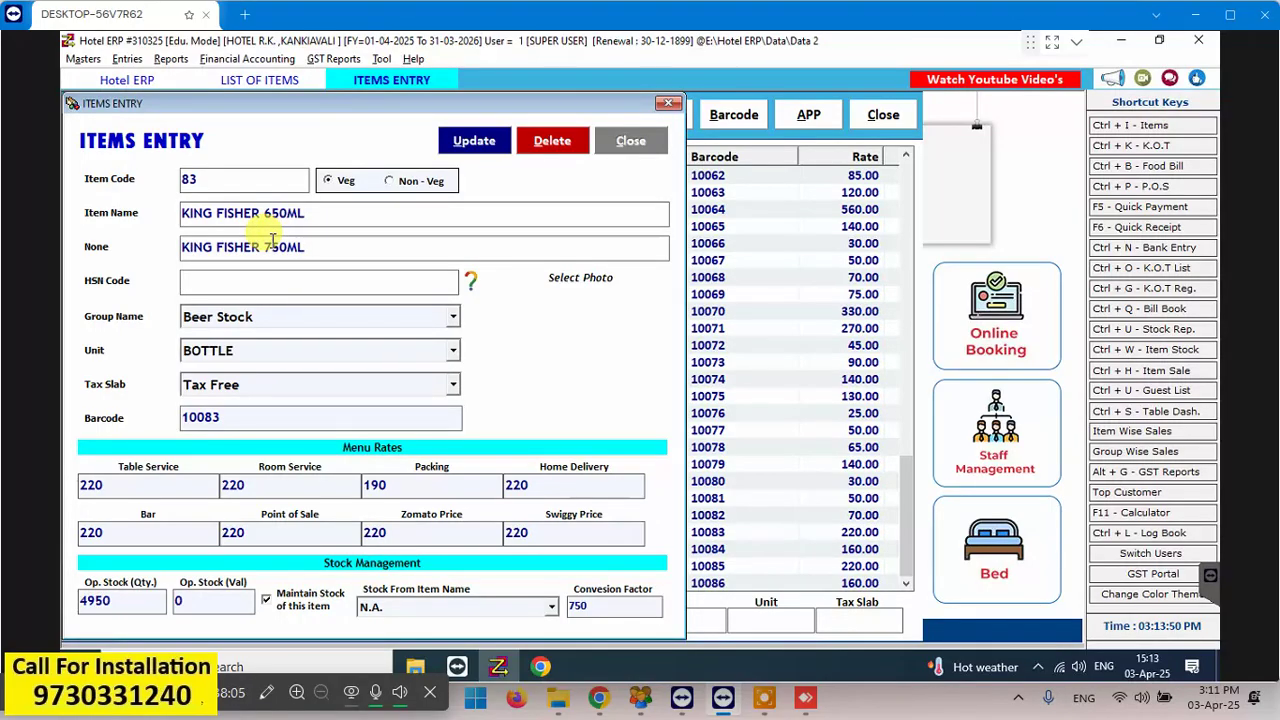
key("BackSpace")
type("6")
key("alt+u")
key("Return")
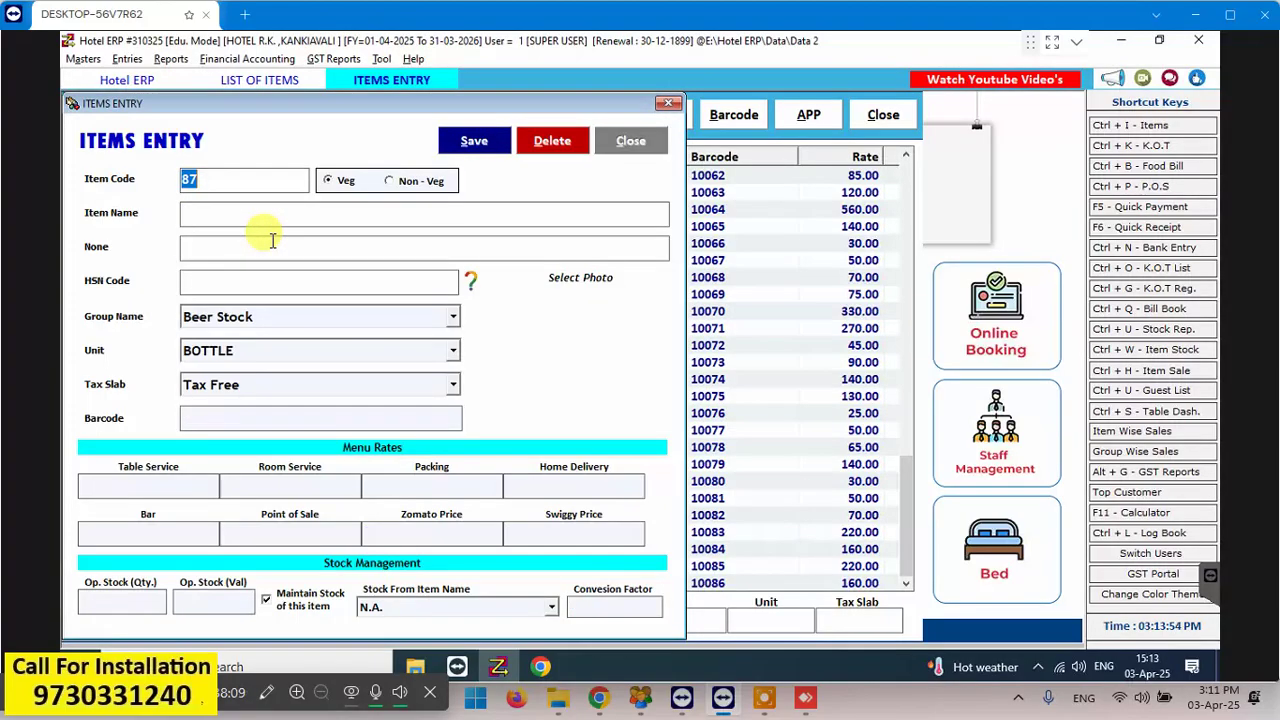
Open the TUBORG 750ML item from the items book and change its item name to TUBORG 650ML
key("Escape")
key("Down")
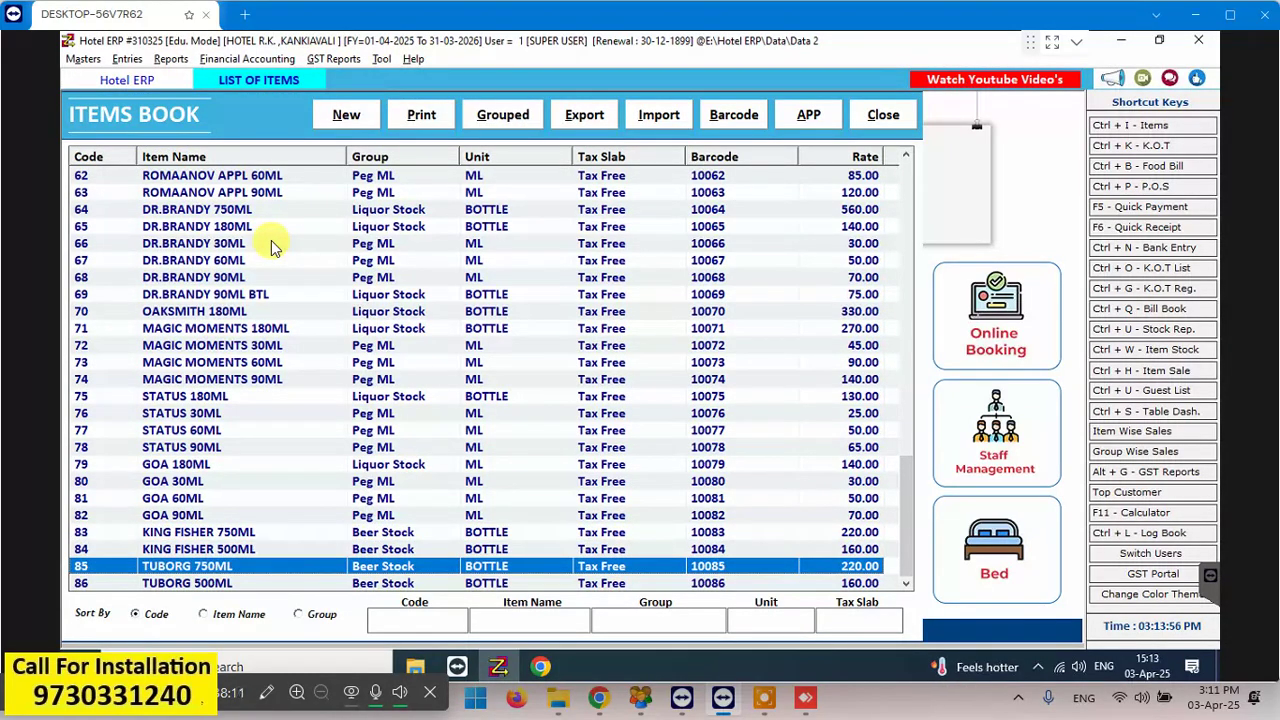
key("Return")
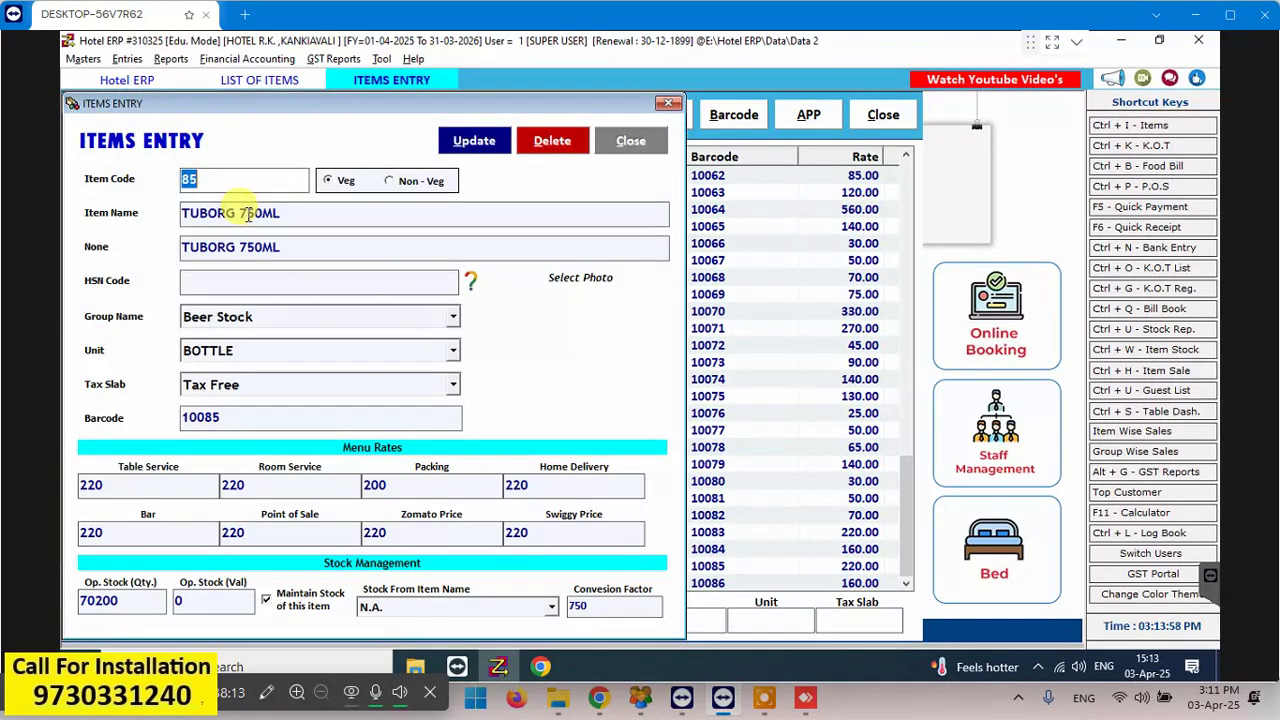
left_click(247, 215)
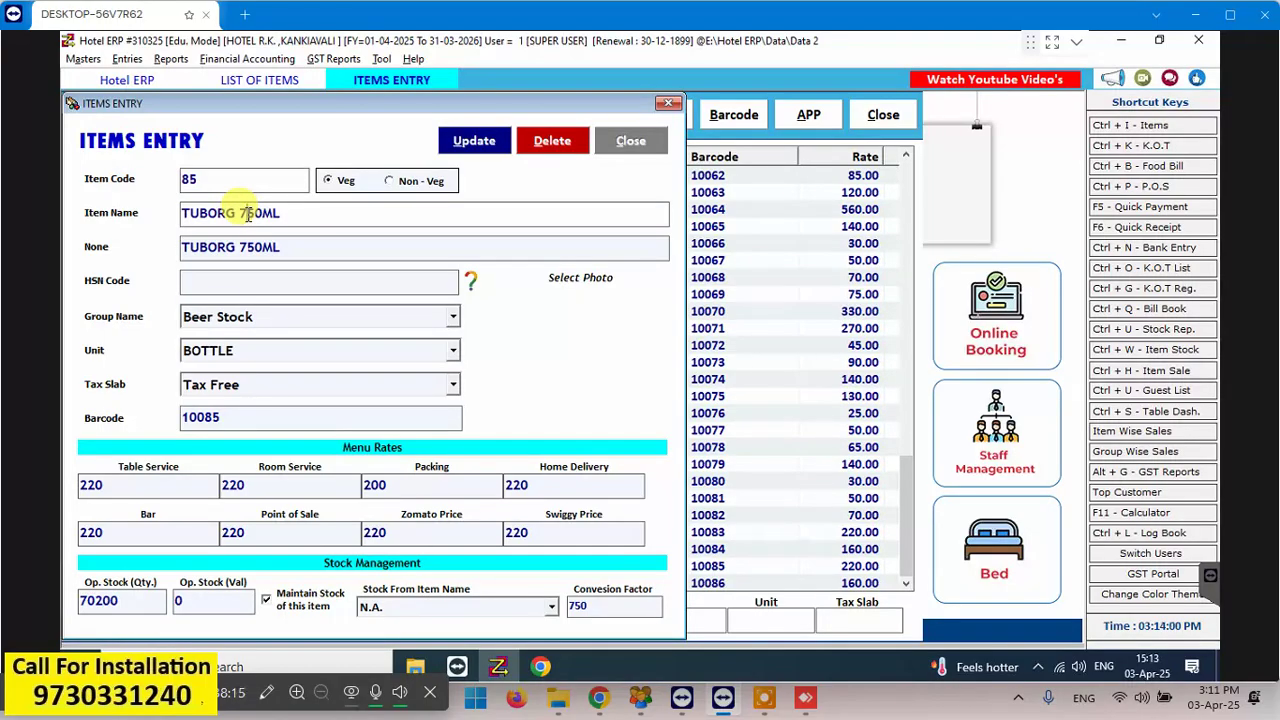
key("BackSpace")
type("6")
key("Return")
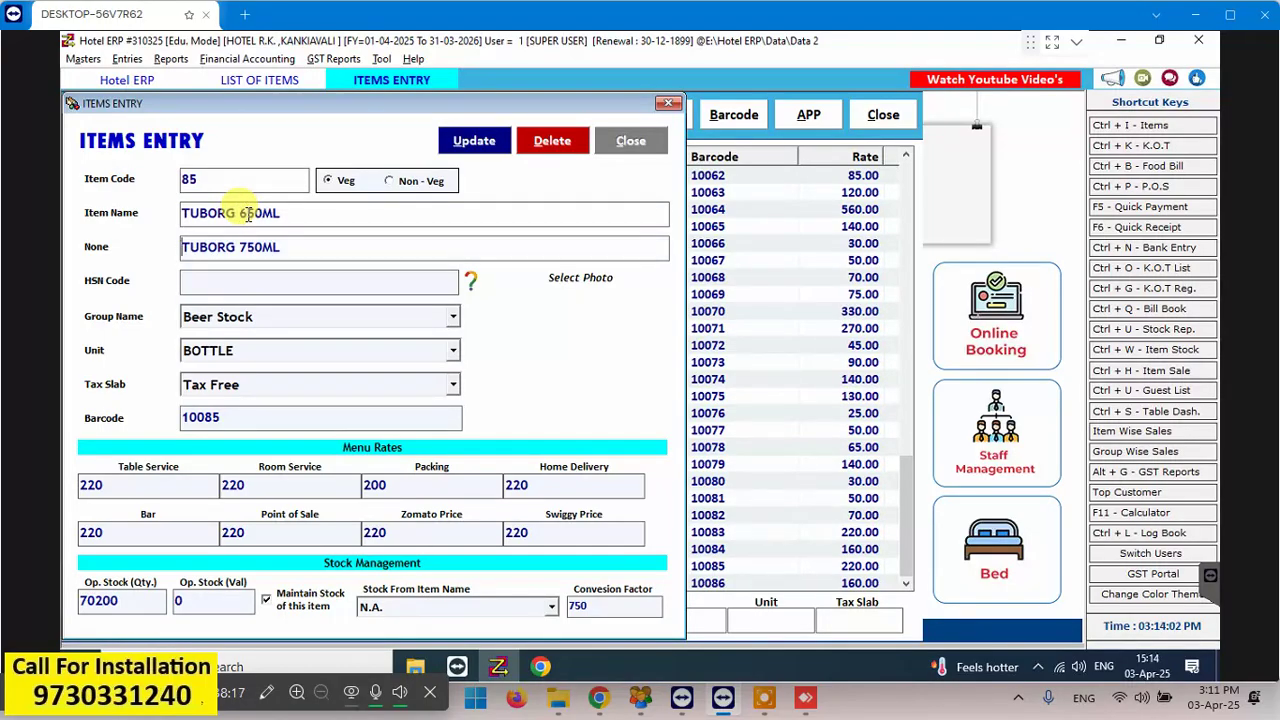
Change the second name field of item 85 to TUBORG 650ML, update the item, and close the items book
key("shift+Right")
type("6")
key("Return")
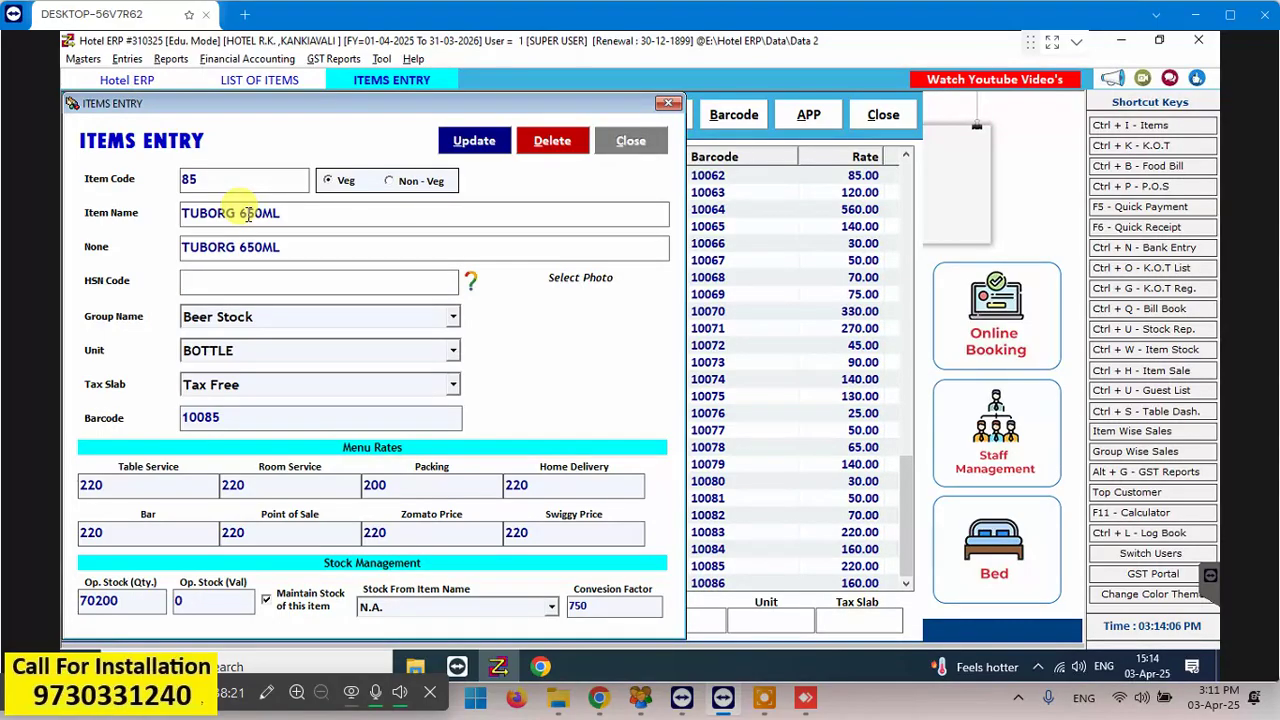
key("ctrl+s")
key("Return")
key("Escape")
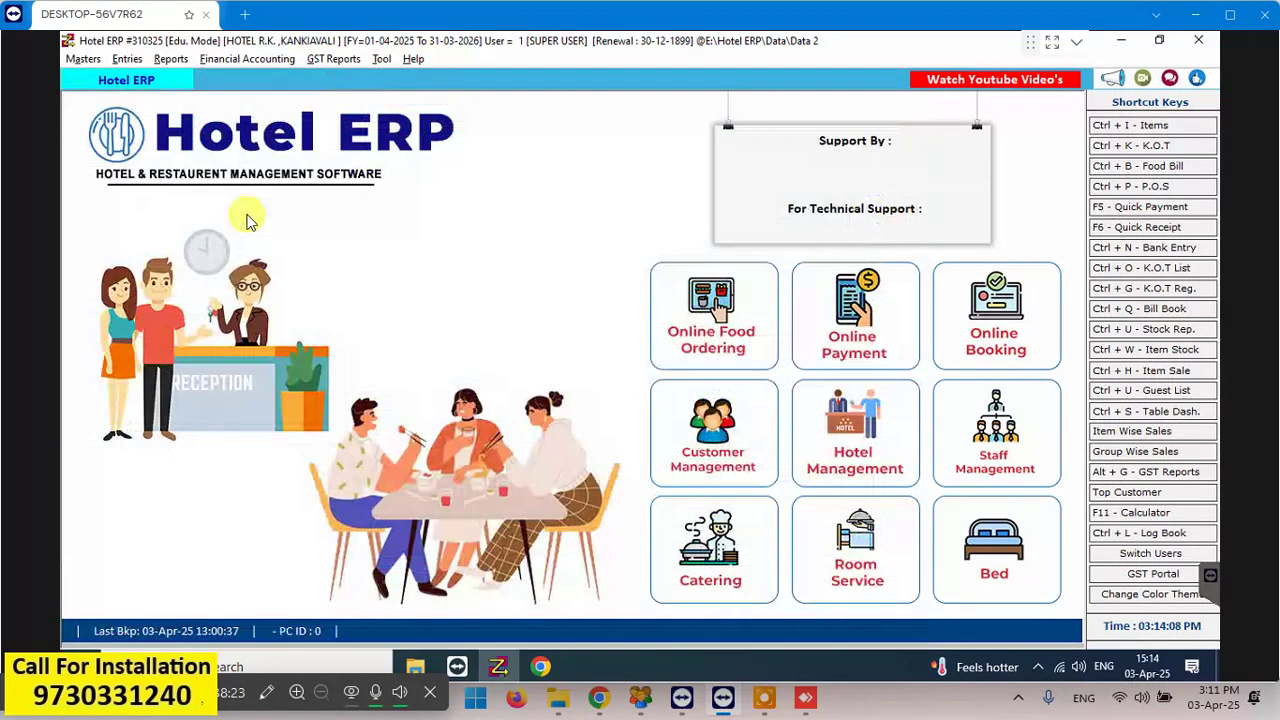
Reopen the items book, check the renamed beer items at the end of the list, and close the entry form
key("ctrl+i")
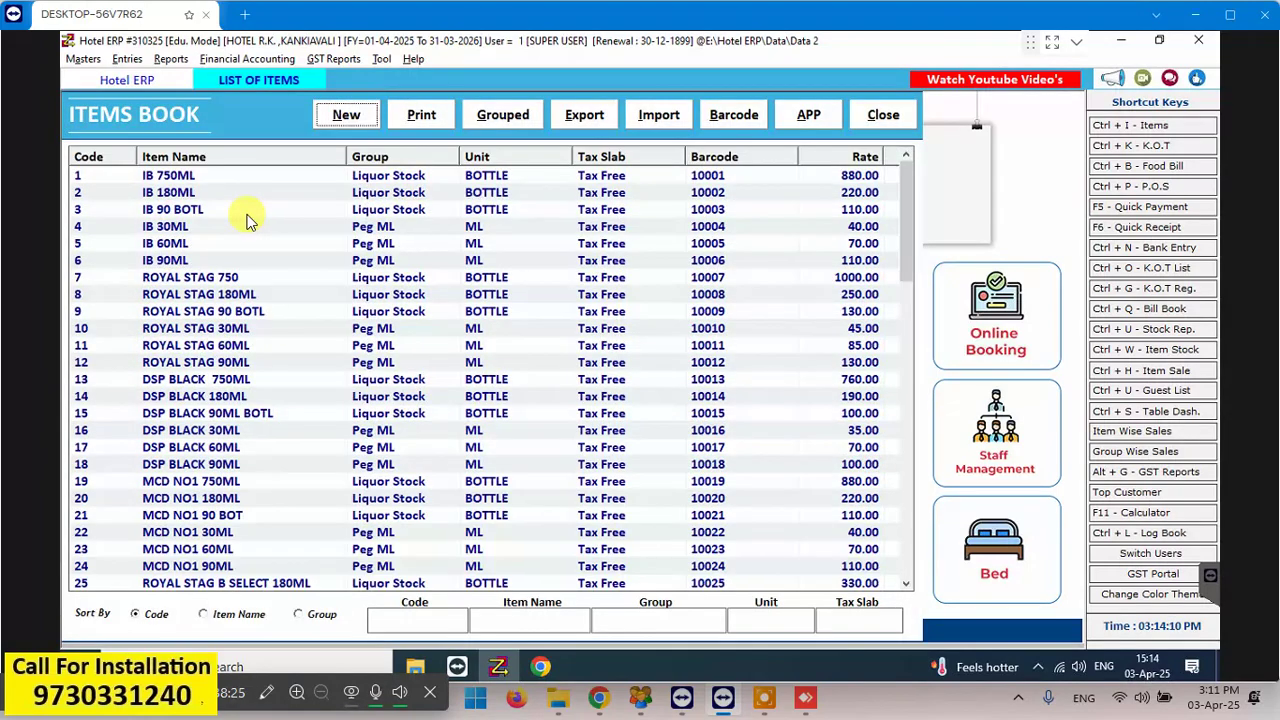
double_click(902, 541)
left_click(902, 541)
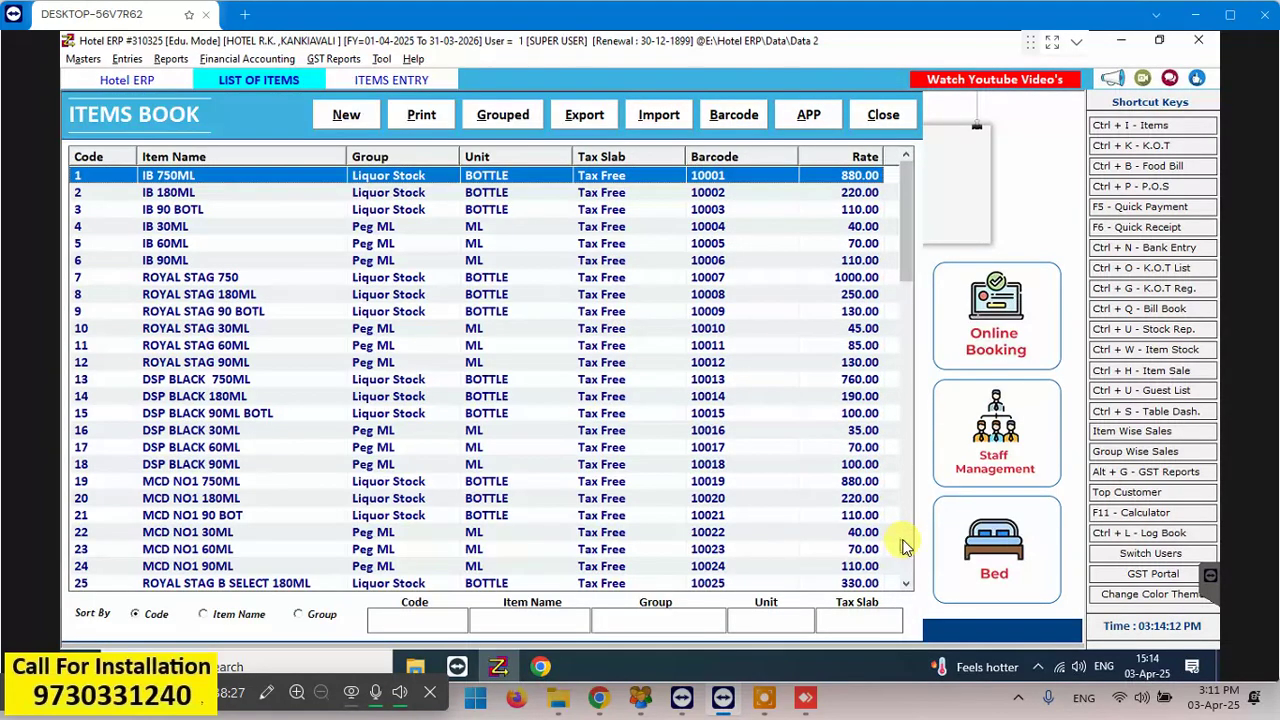
left_click(905, 545)
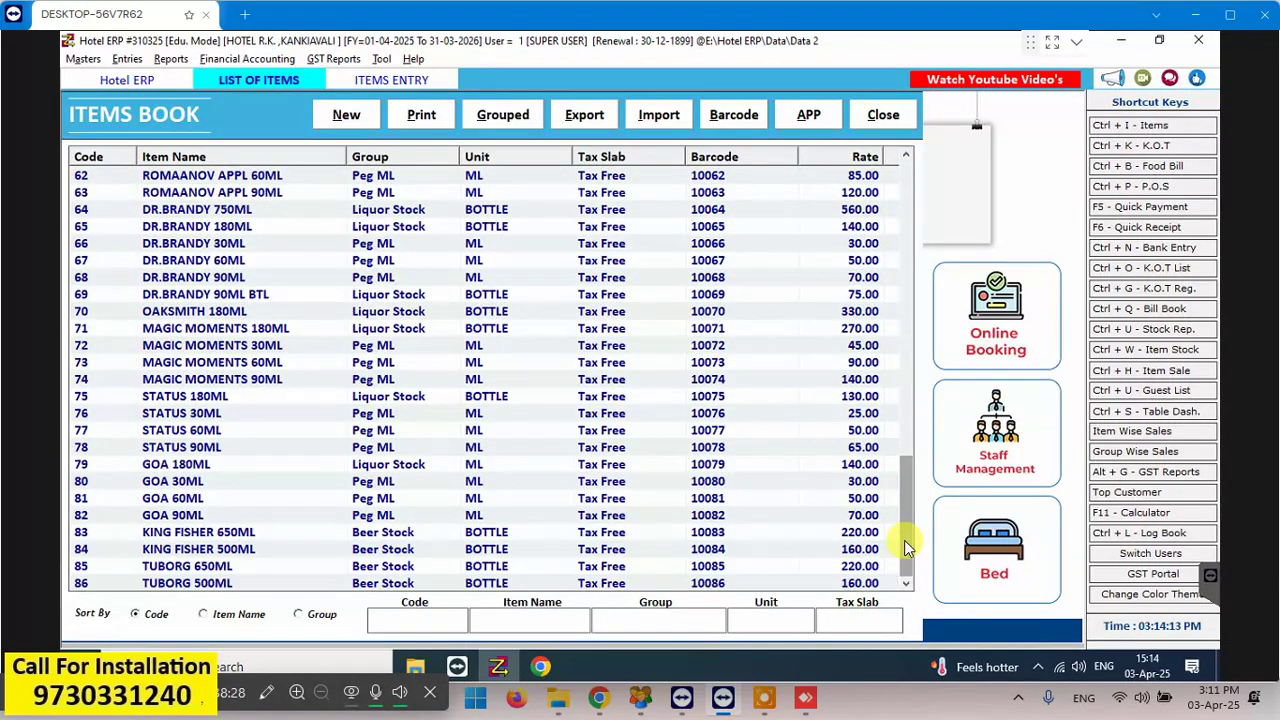
left_click(405, 80)
key("Escape")
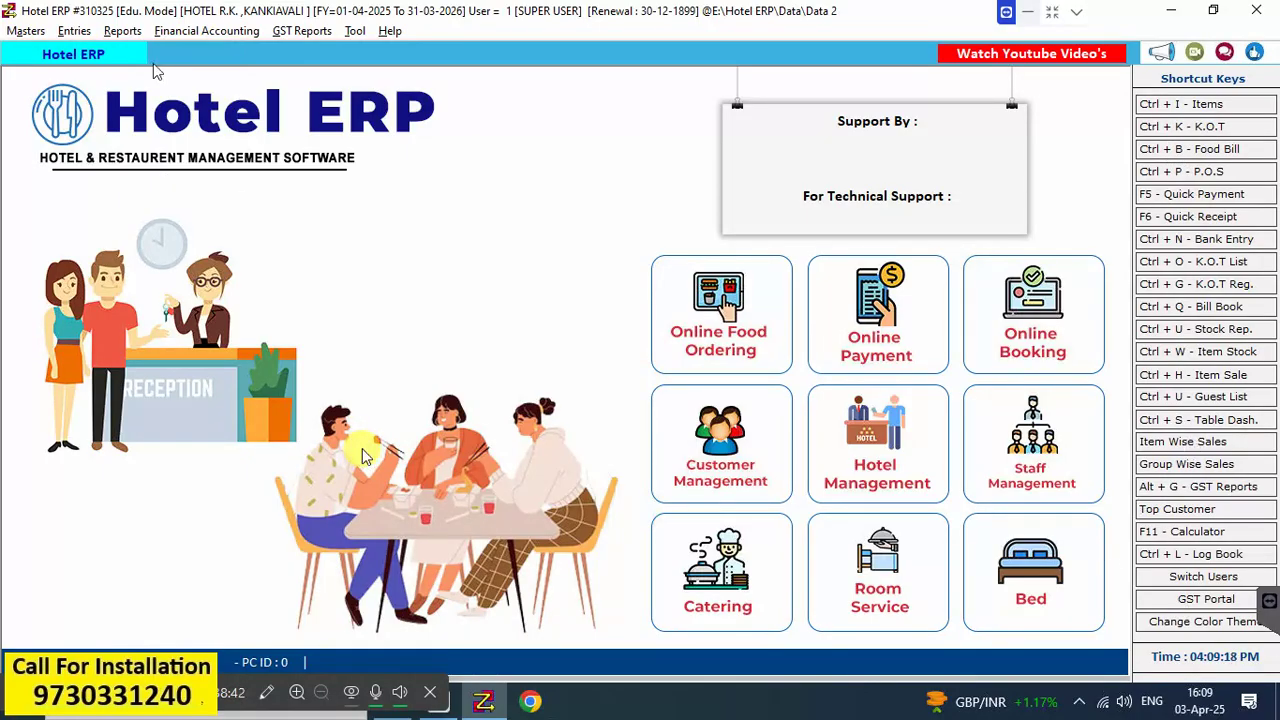
Open the table dashboard and the items book
left_click(70, 33)
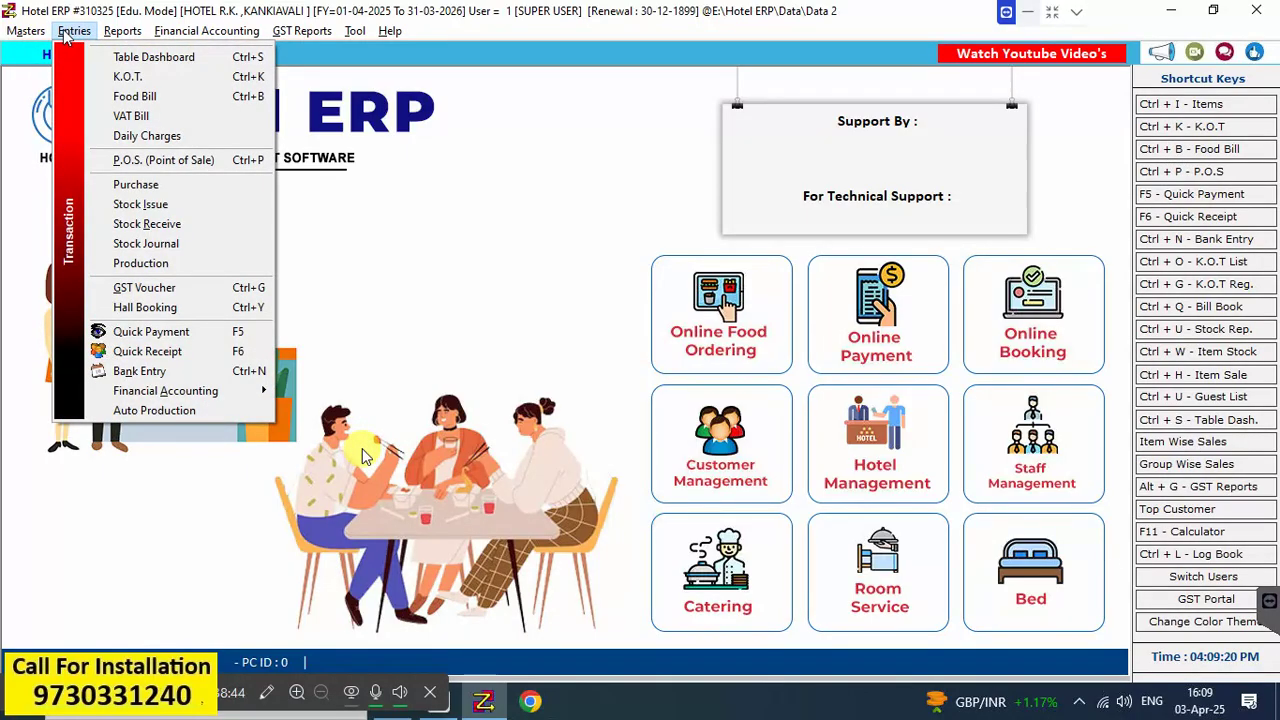
left_click(186, 60)
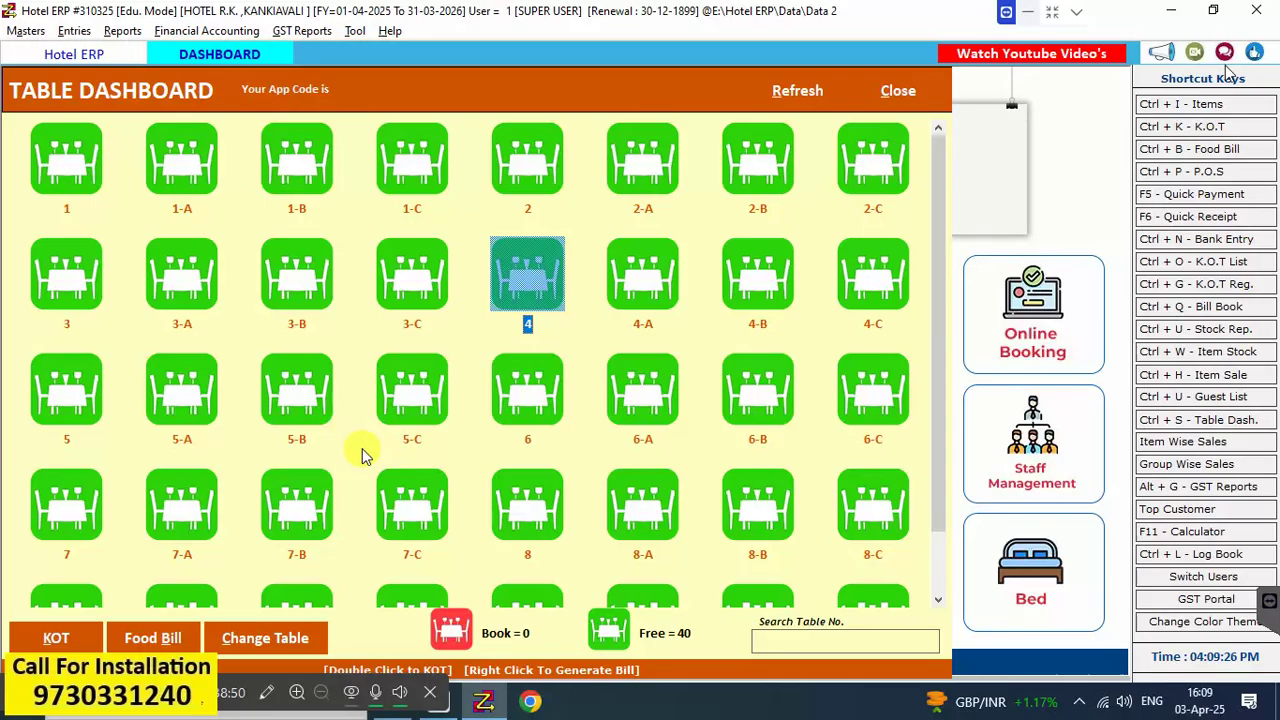
left_click(1199, 108)
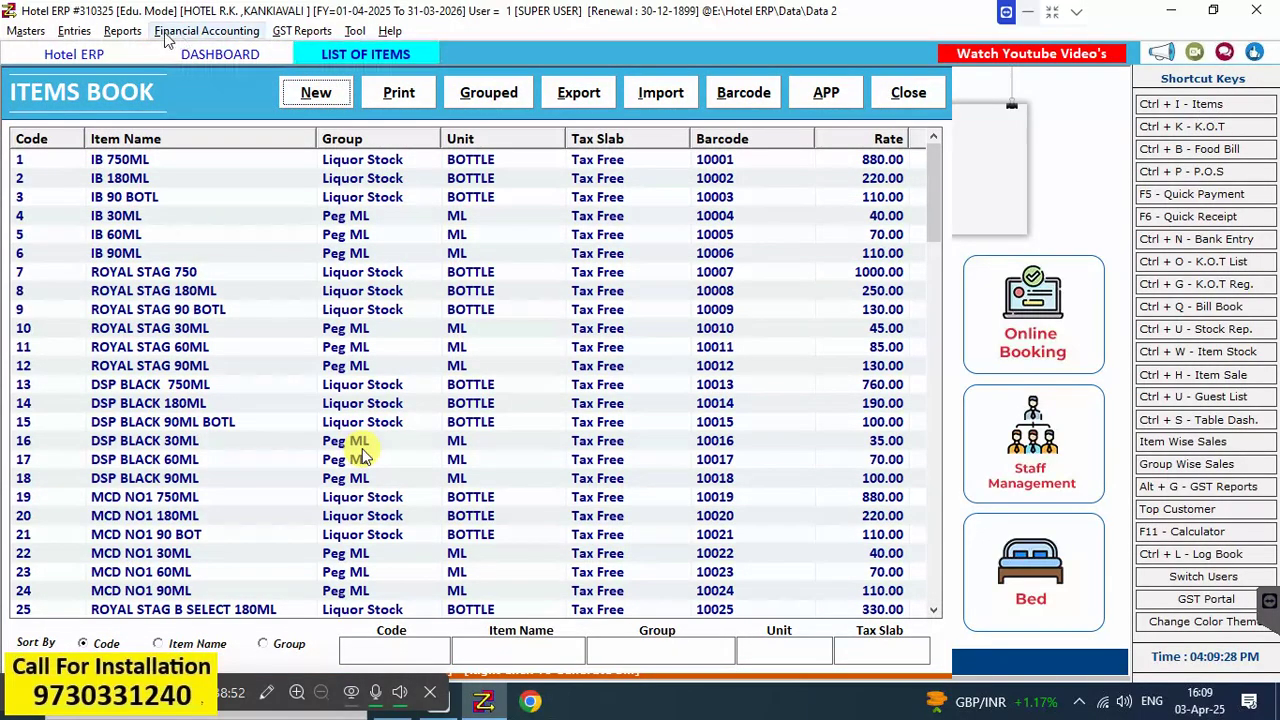
Close the items book and open a new KOT for table 1 from the table dashboard
left_click(215, 58)
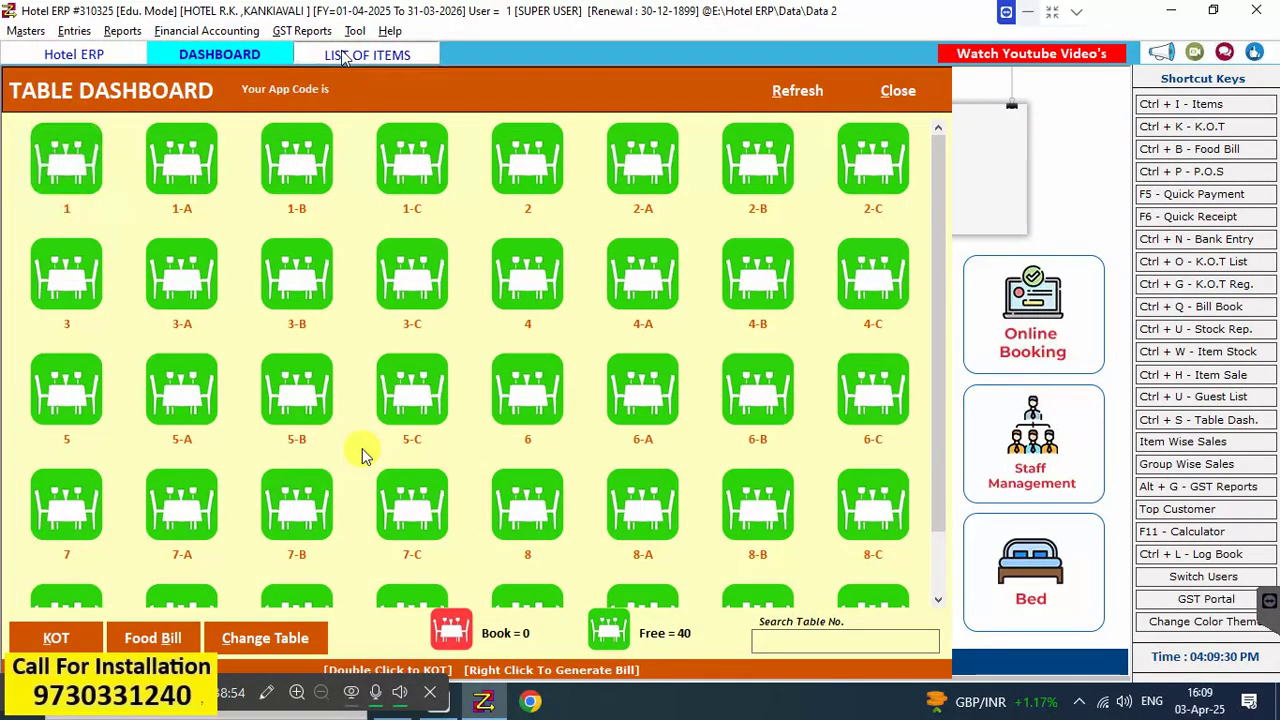
left_click(336, 54)
left_click(912, 96)
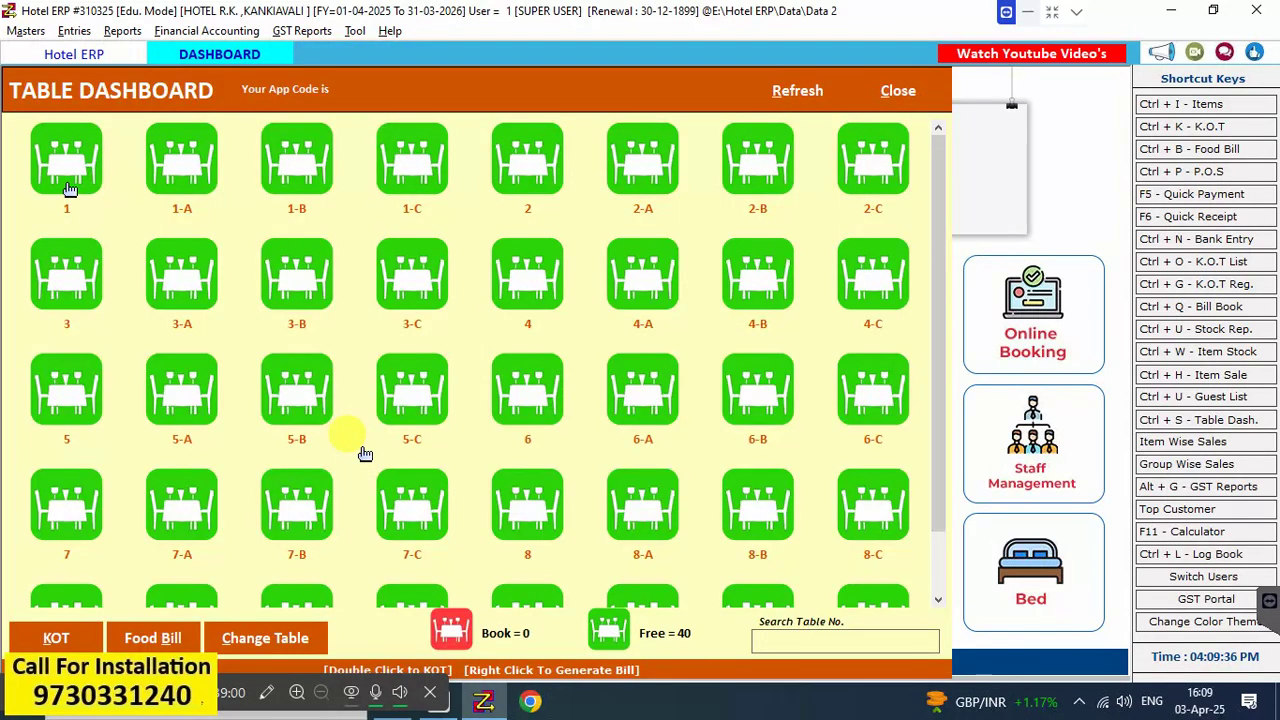
left_click(56, 163)
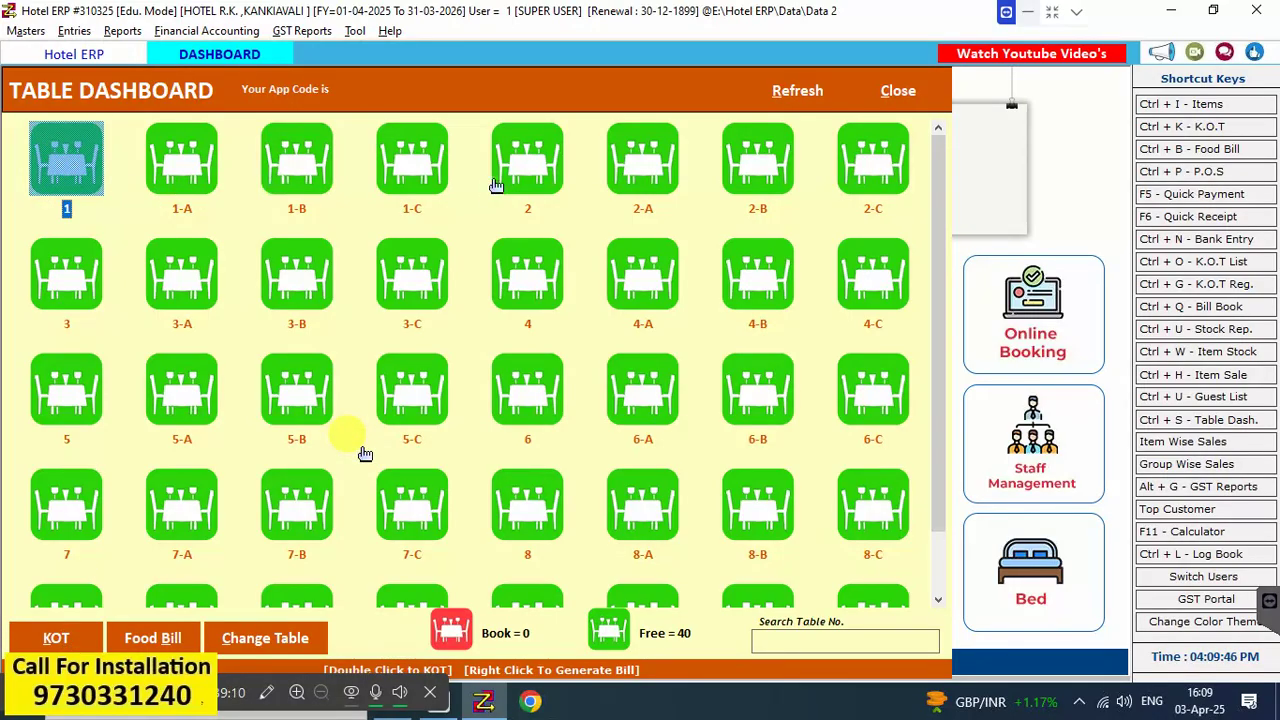
left_click(60, 638)
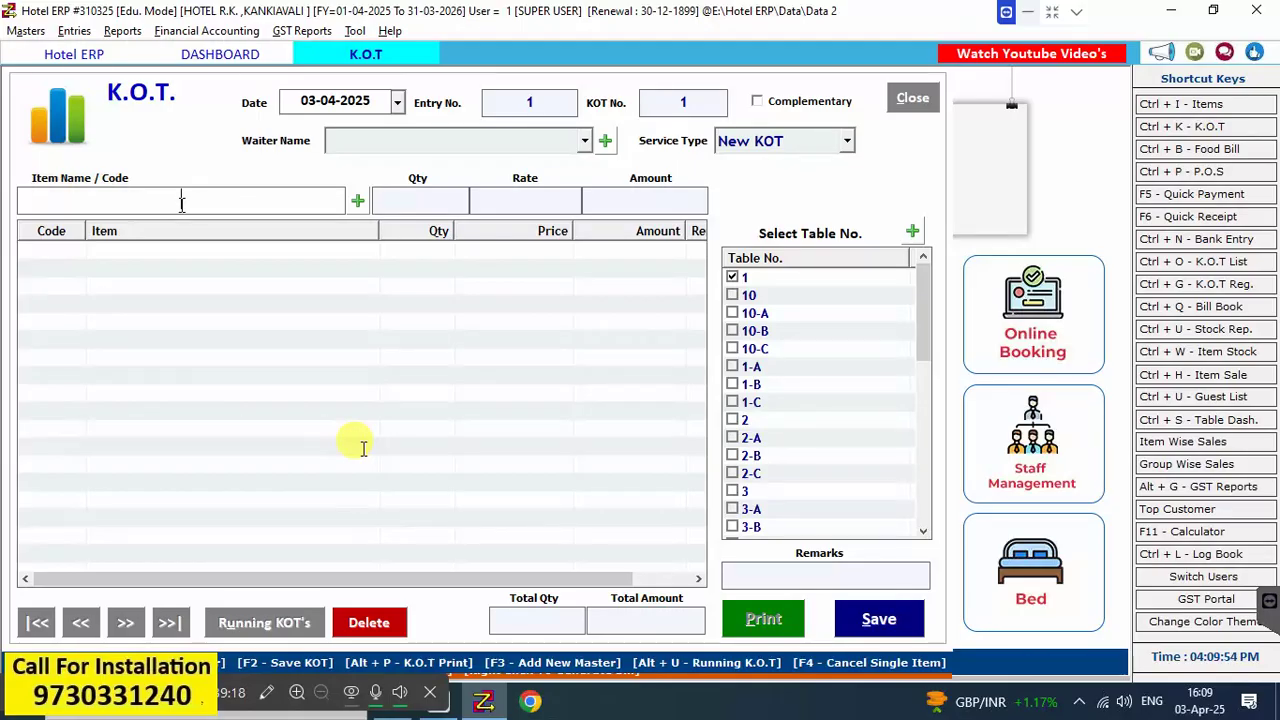
Look up DSP in the KOT's item field, choose DSP BLACK 30ML and open its item record
type("DS")
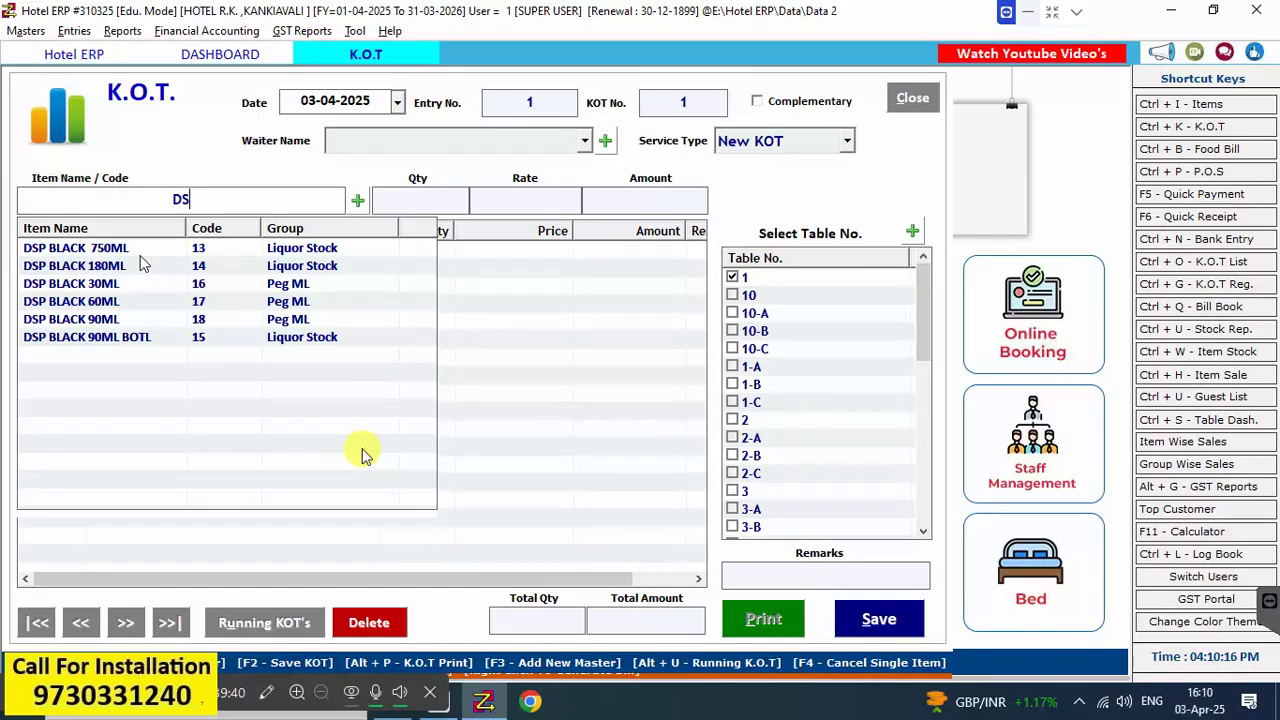
left_click(116, 286)
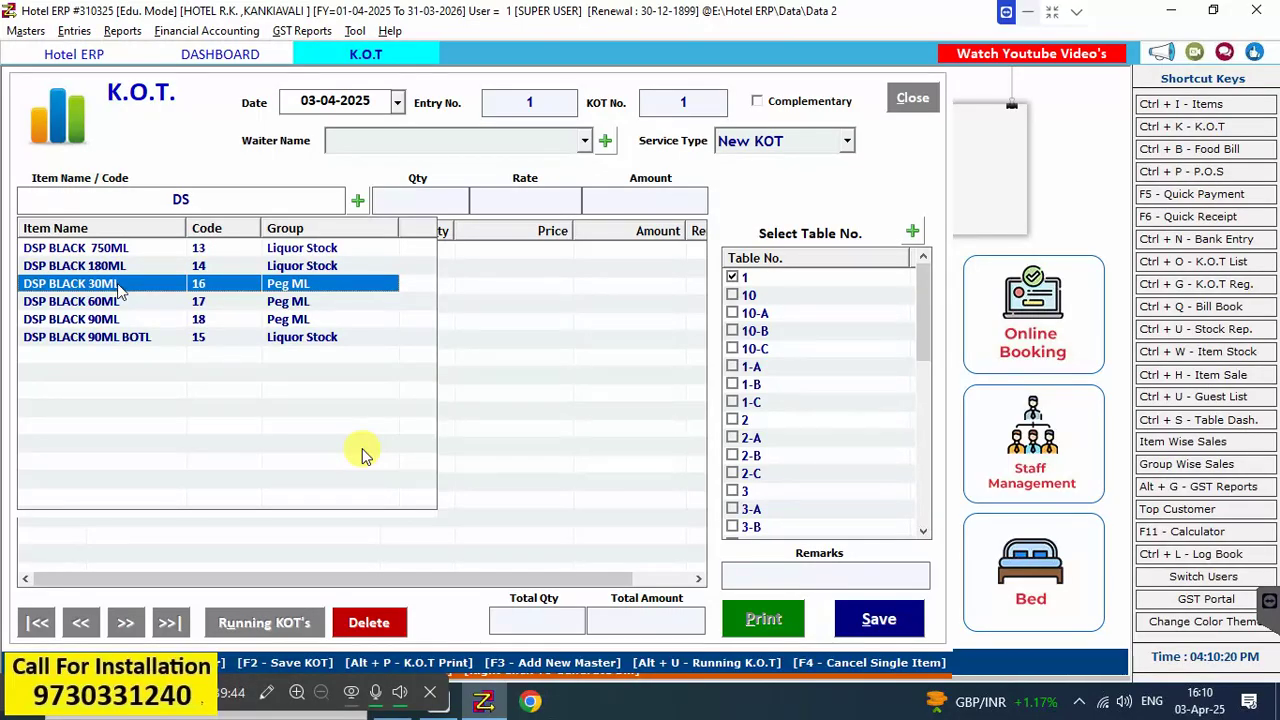
left_click(203, 207)
left_click(124, 284)
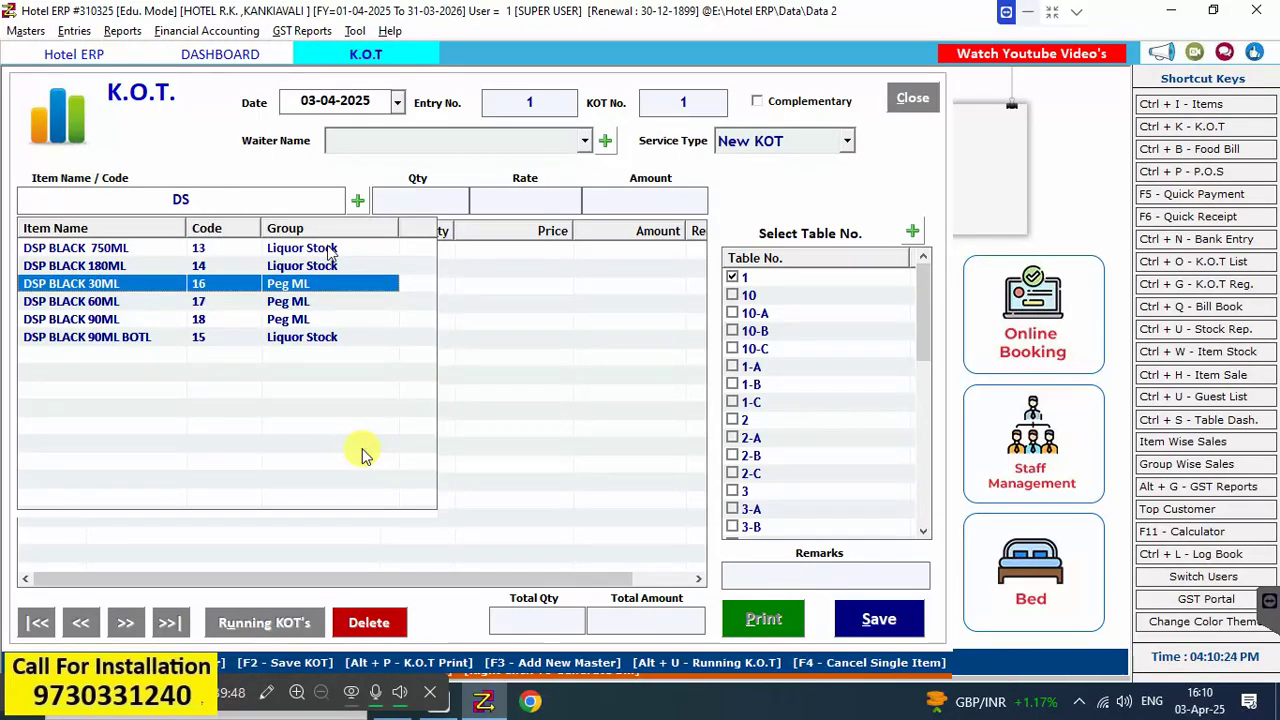
key("Return")
left_click(302, 194)
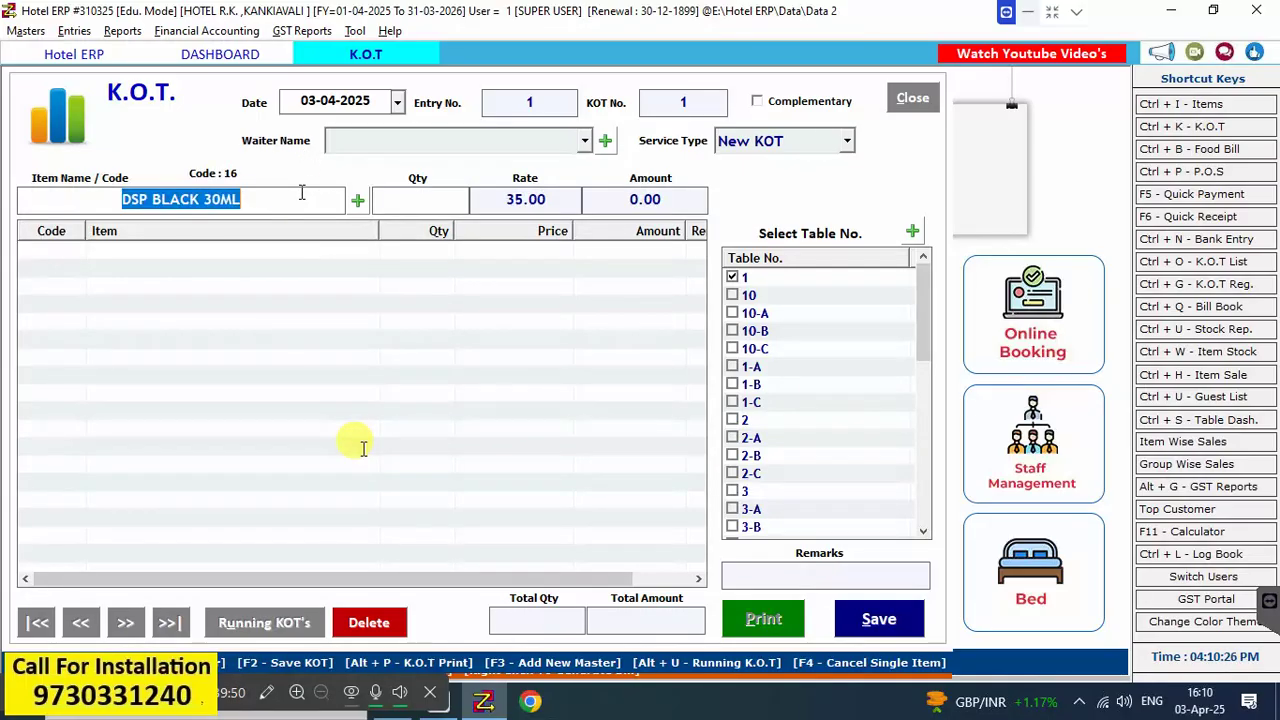
double_click(321, 193)
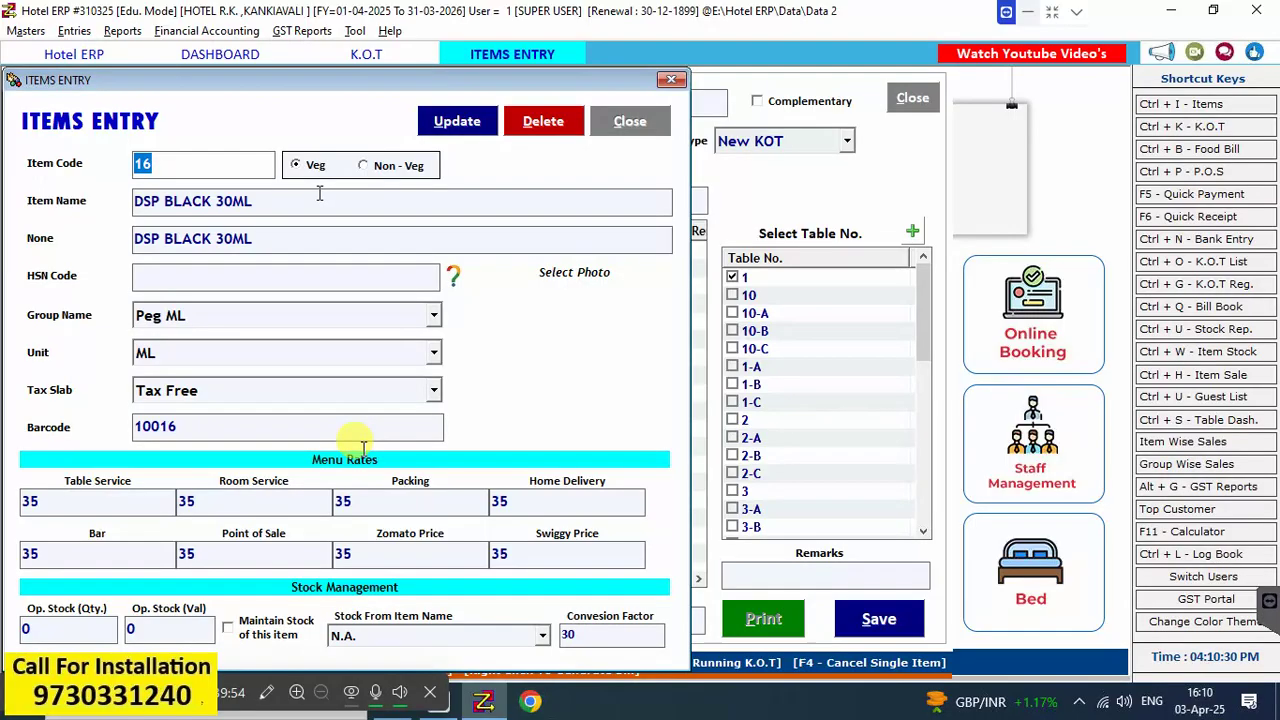
Set the stock source item of DSP BLACK 30ML to DSP BLACK 750ML, update the item and close the form
left_click(491, 641)
scroll(466, 555, "down", 10)
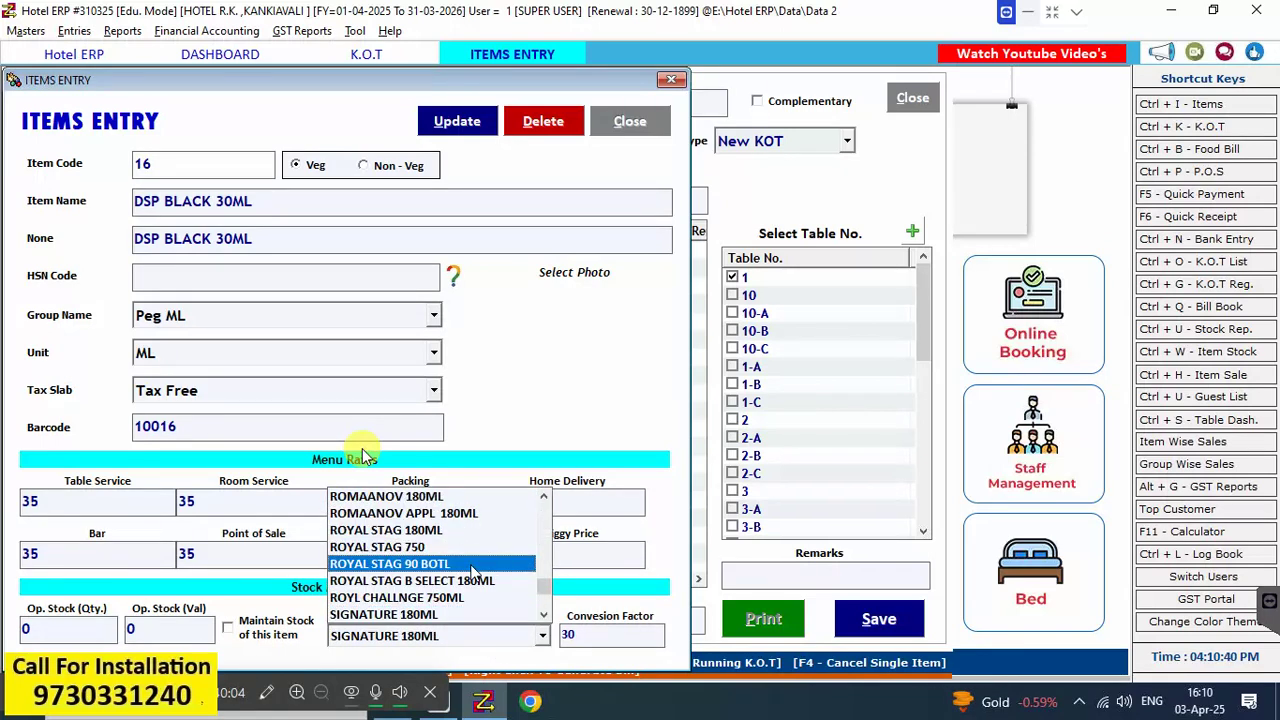
key("Down")
key("Down")
key("Down")
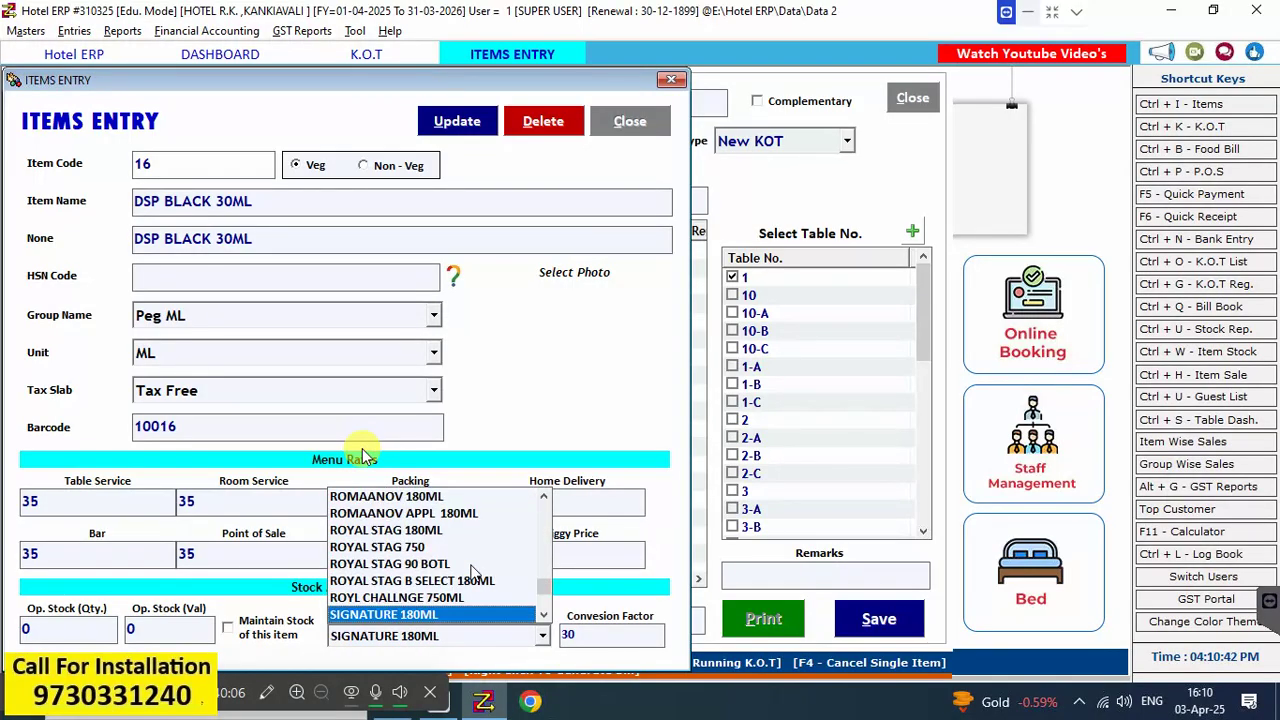
key("d")
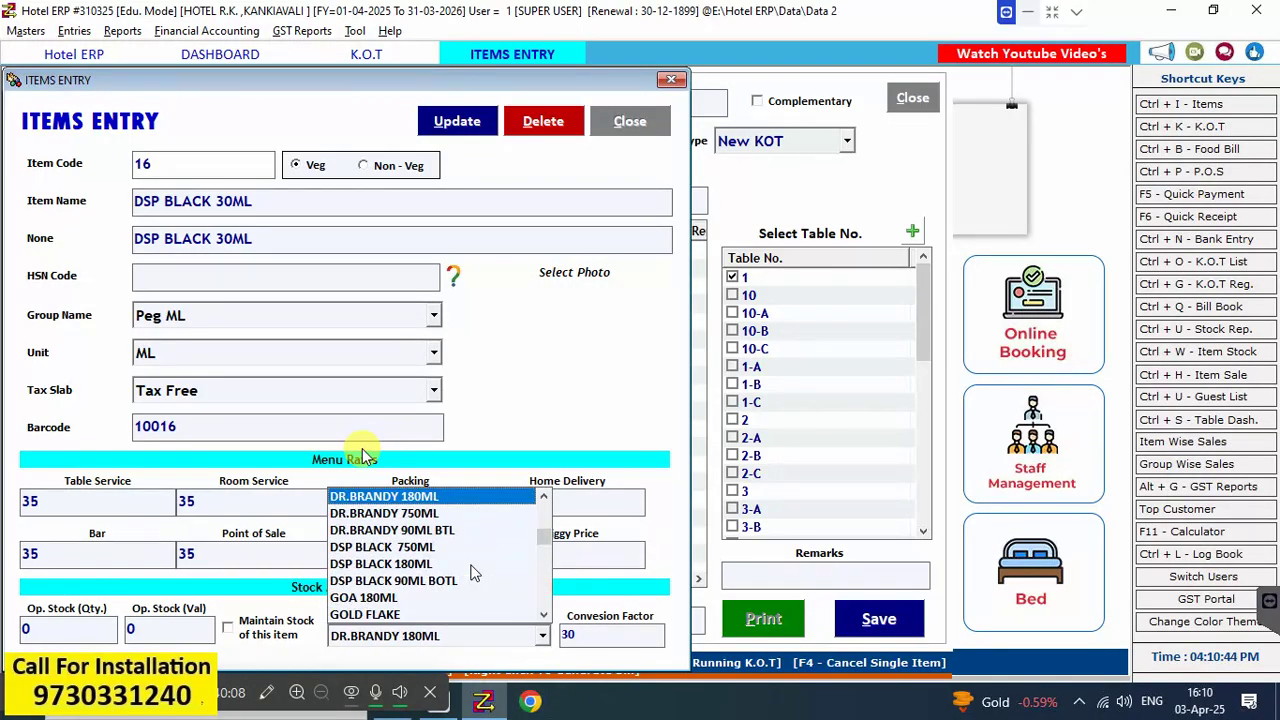
left_click(412, 553)
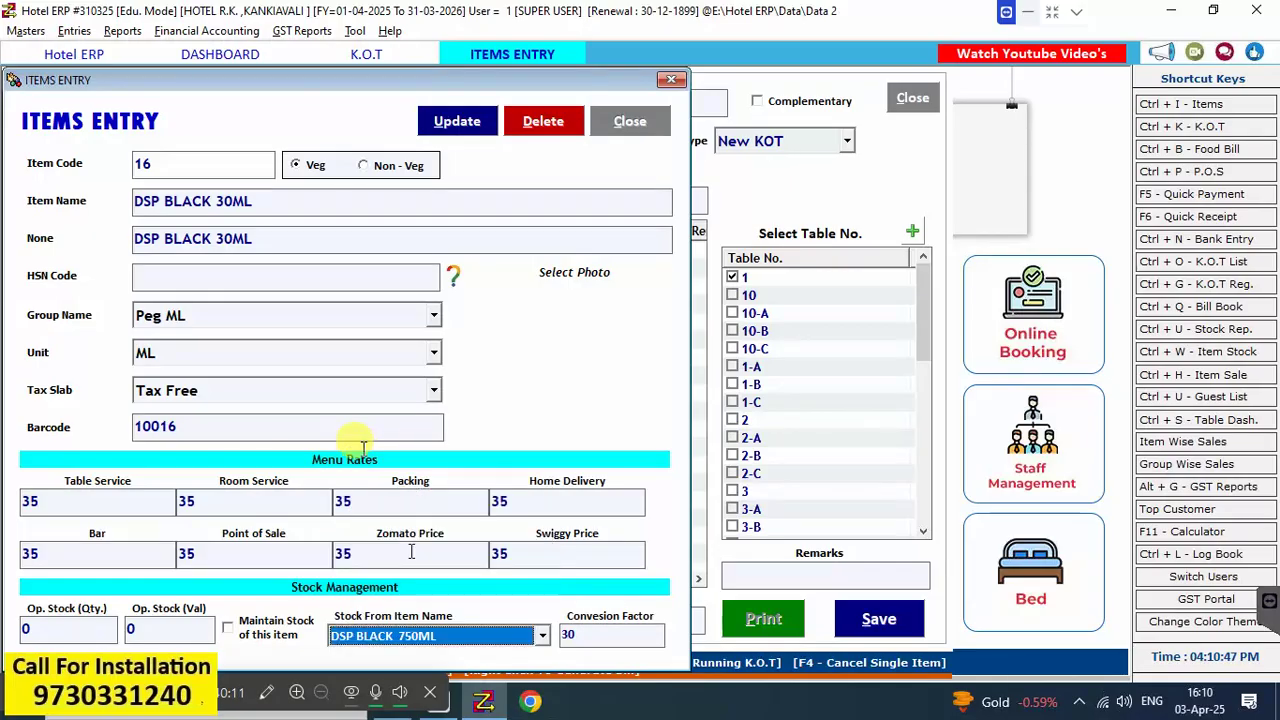
left_click(269, 208)
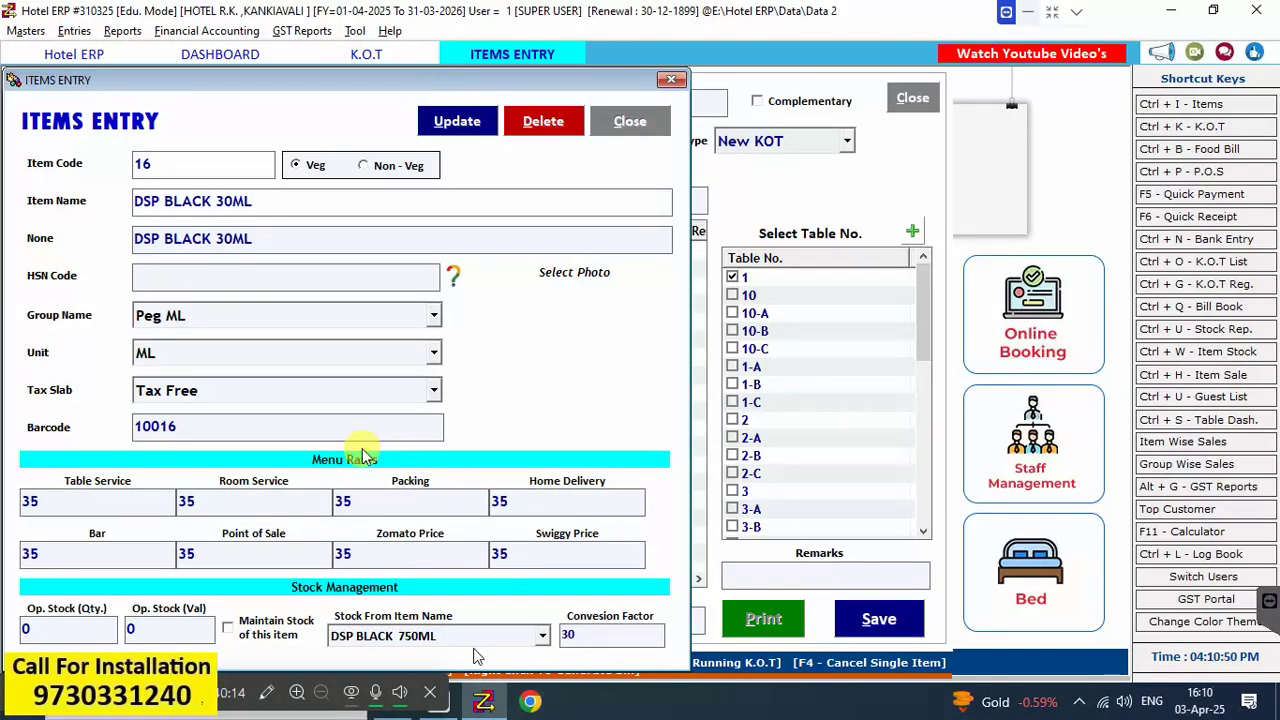
left_click(456, 126)
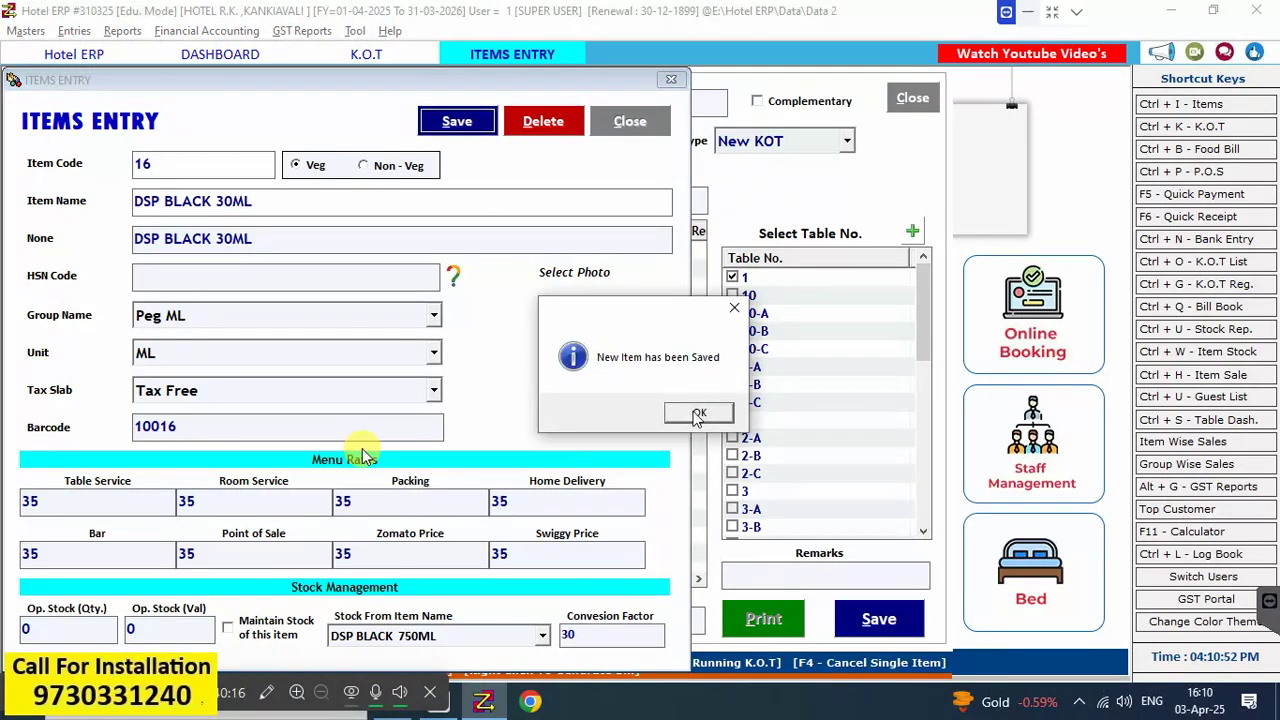
left_click(698, 414)
left_click(630, 121)
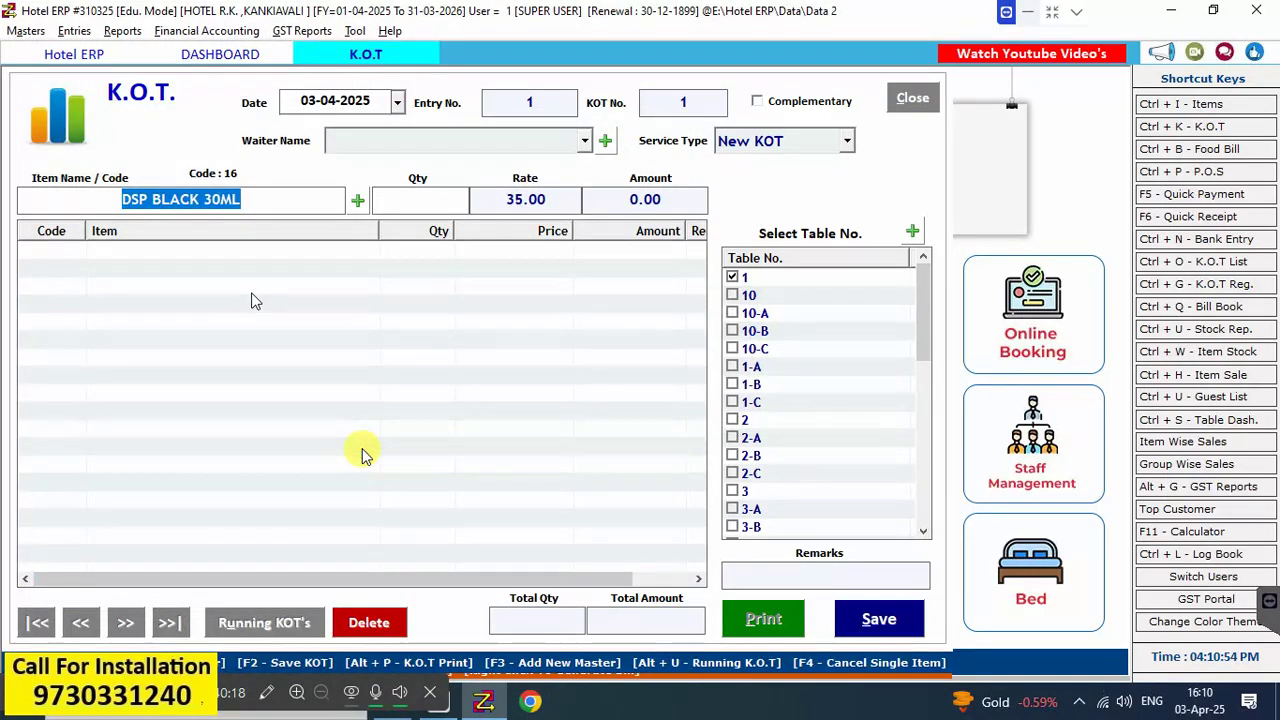
Replace the KOT item with DSP BLACK 60ML and open its item record
key("BackSpace")
type("DSP")
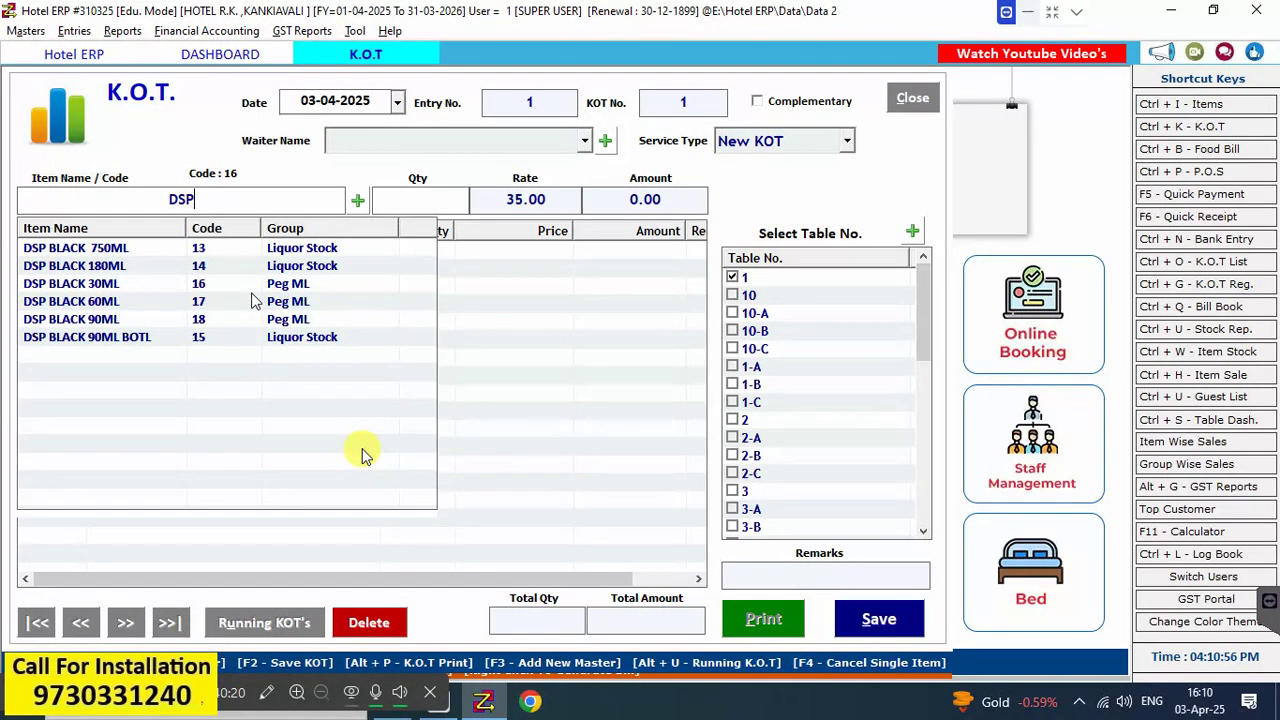
left_click(113, 305)
key("Return")
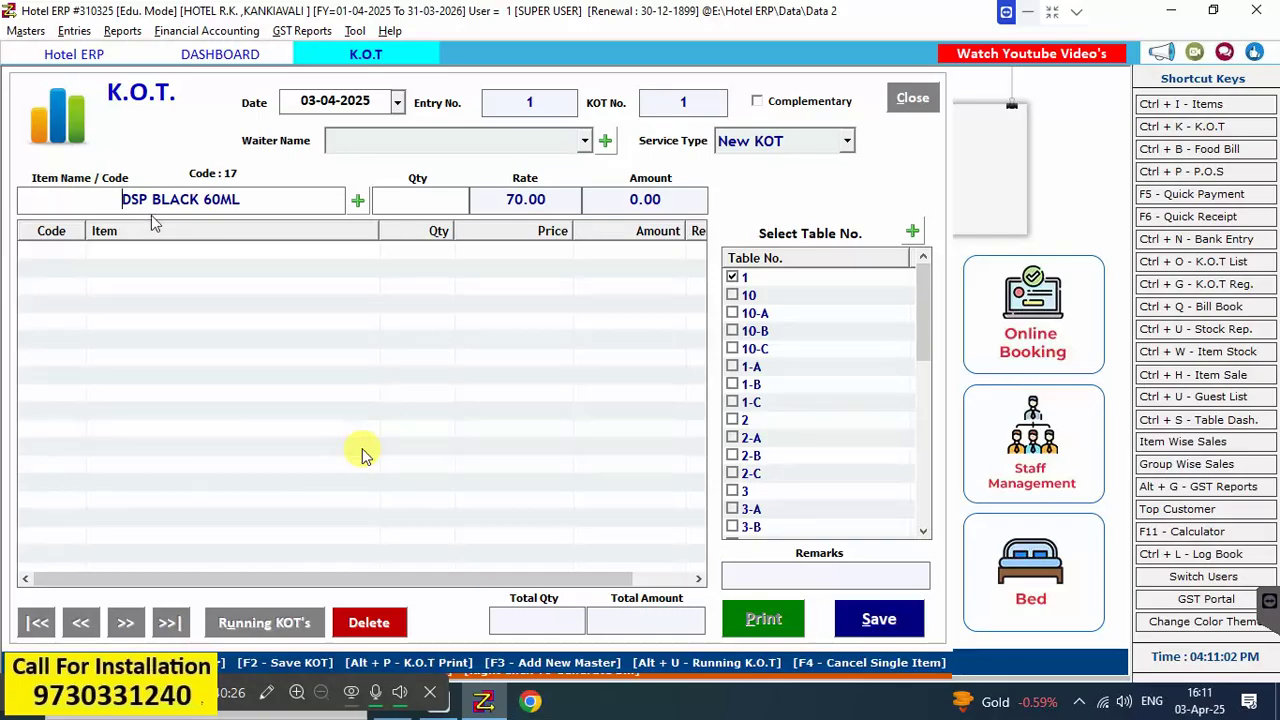
double_click(287, 200)
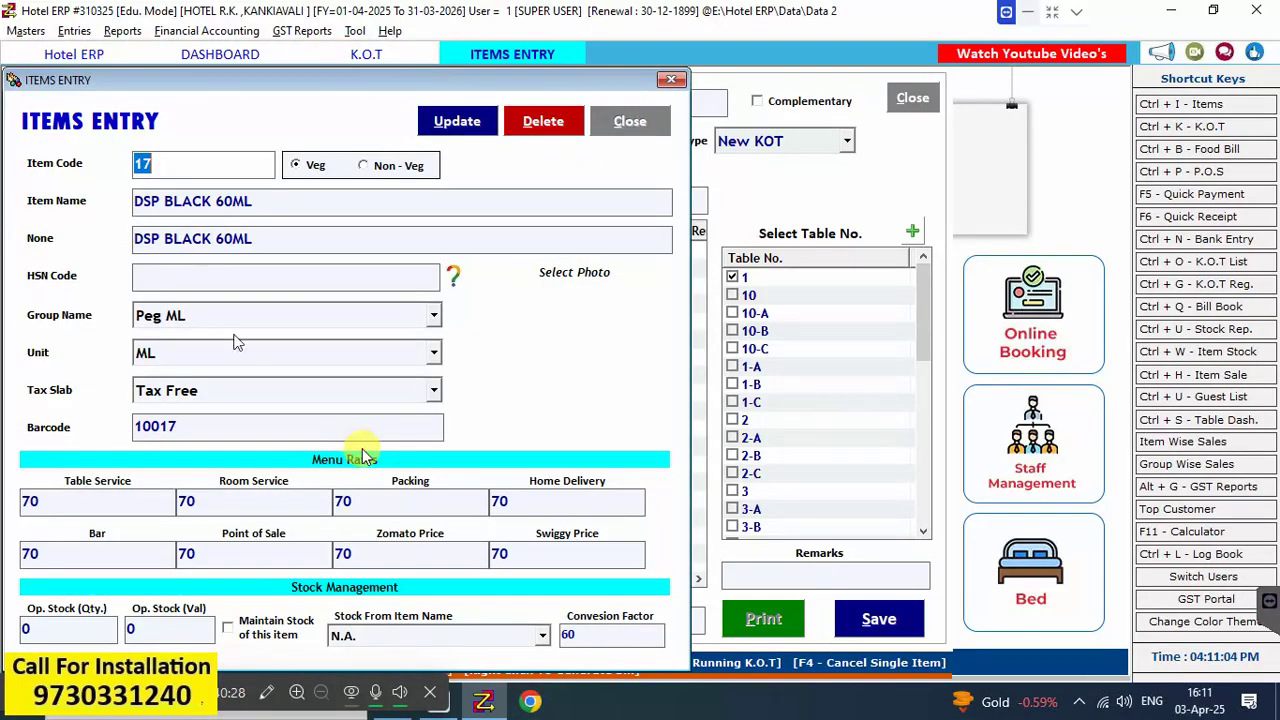
Set the stock source item of DSP BLACK 60ML to DSP BLACK 750ML, update the item and close the form
left_click(477, 636)
scroll(468, 632, "down", 6)
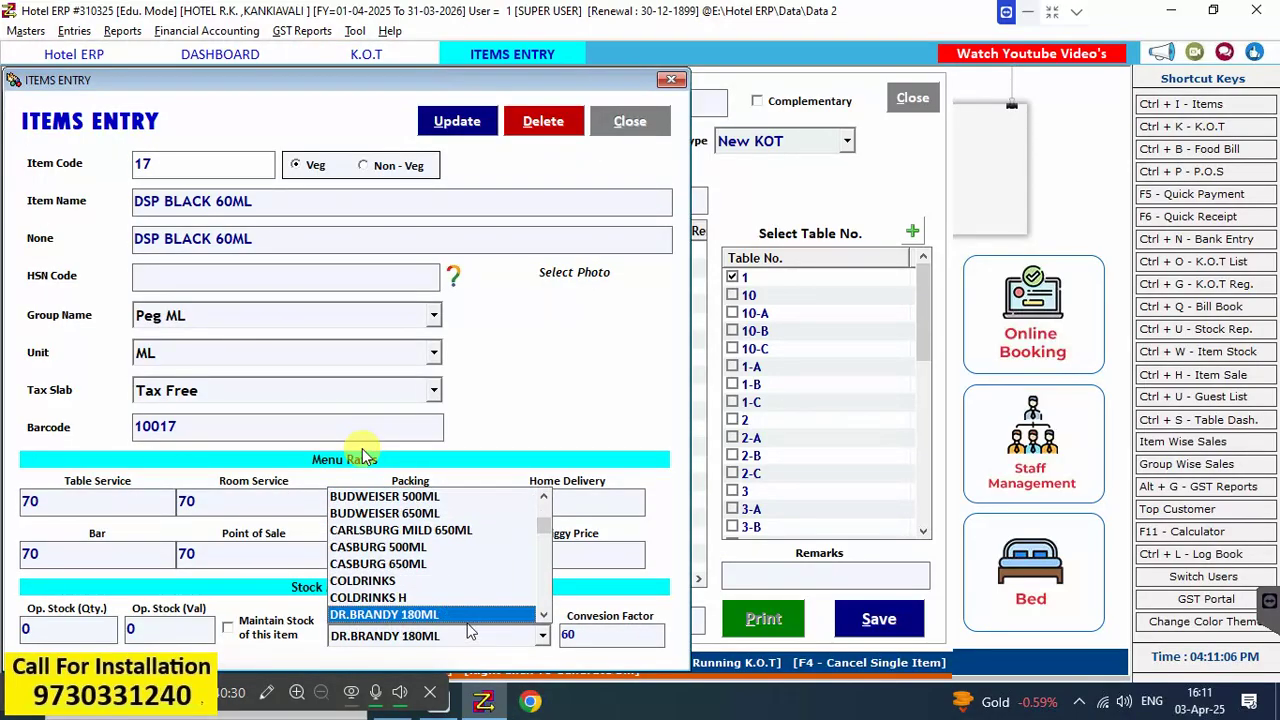
scroll(440, 595, "down", 2)
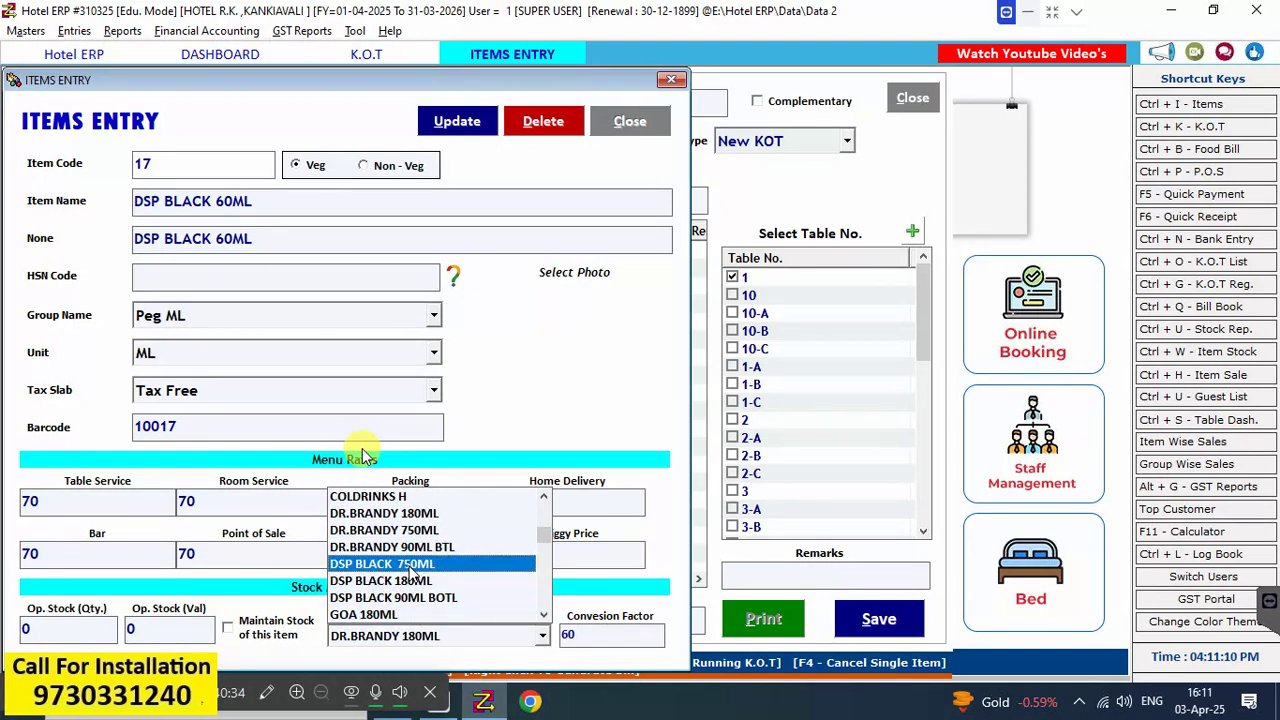
left_click(413, 575)
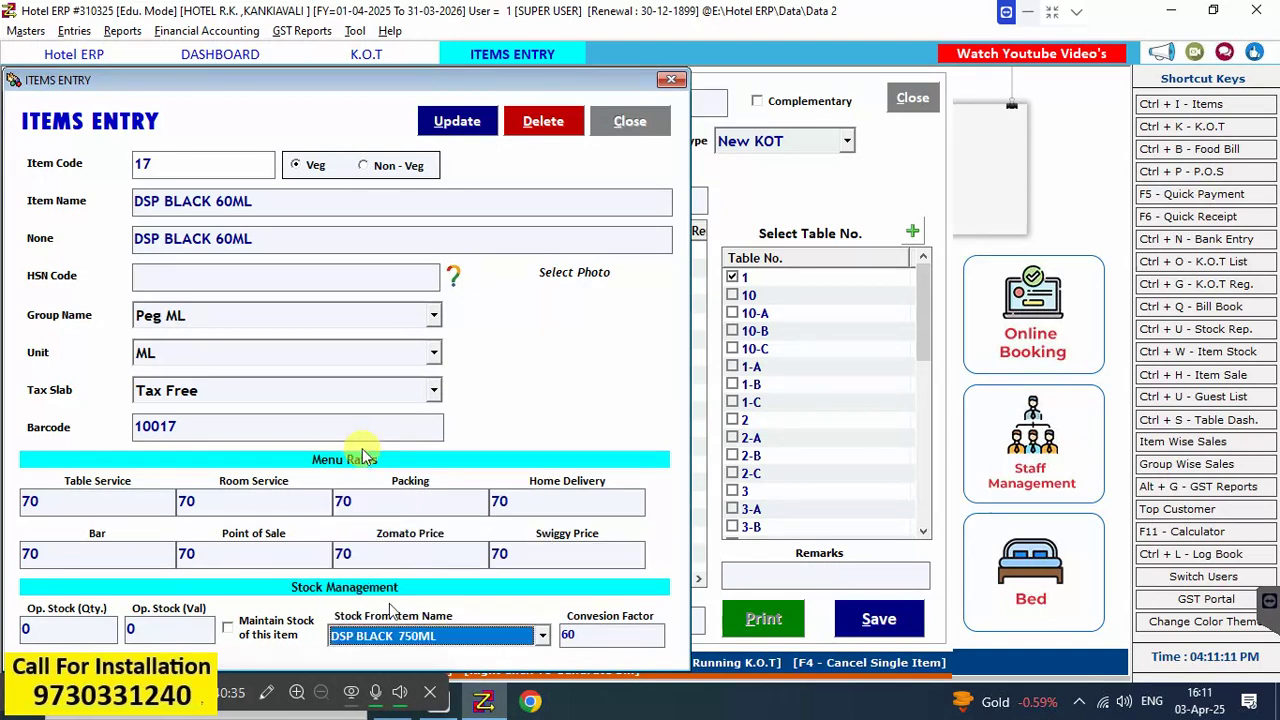
left_click(457, 121)
left_click(722, 414)
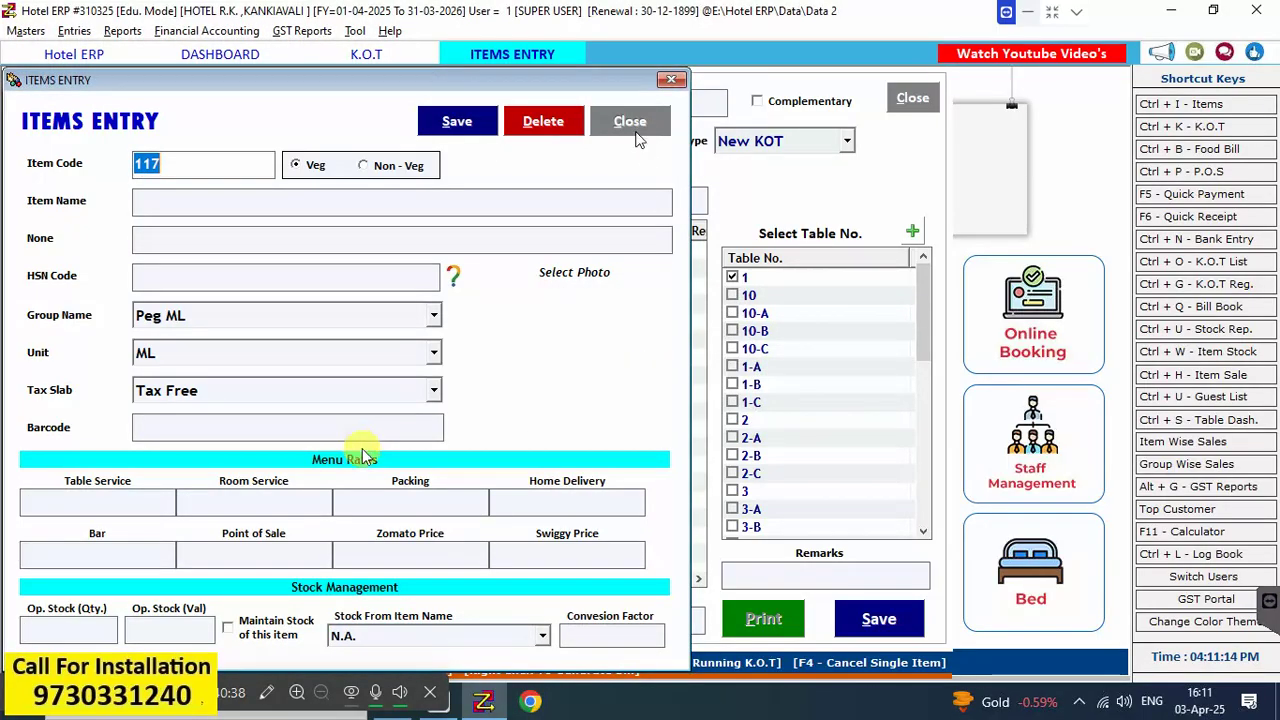
left_click(622, 121)
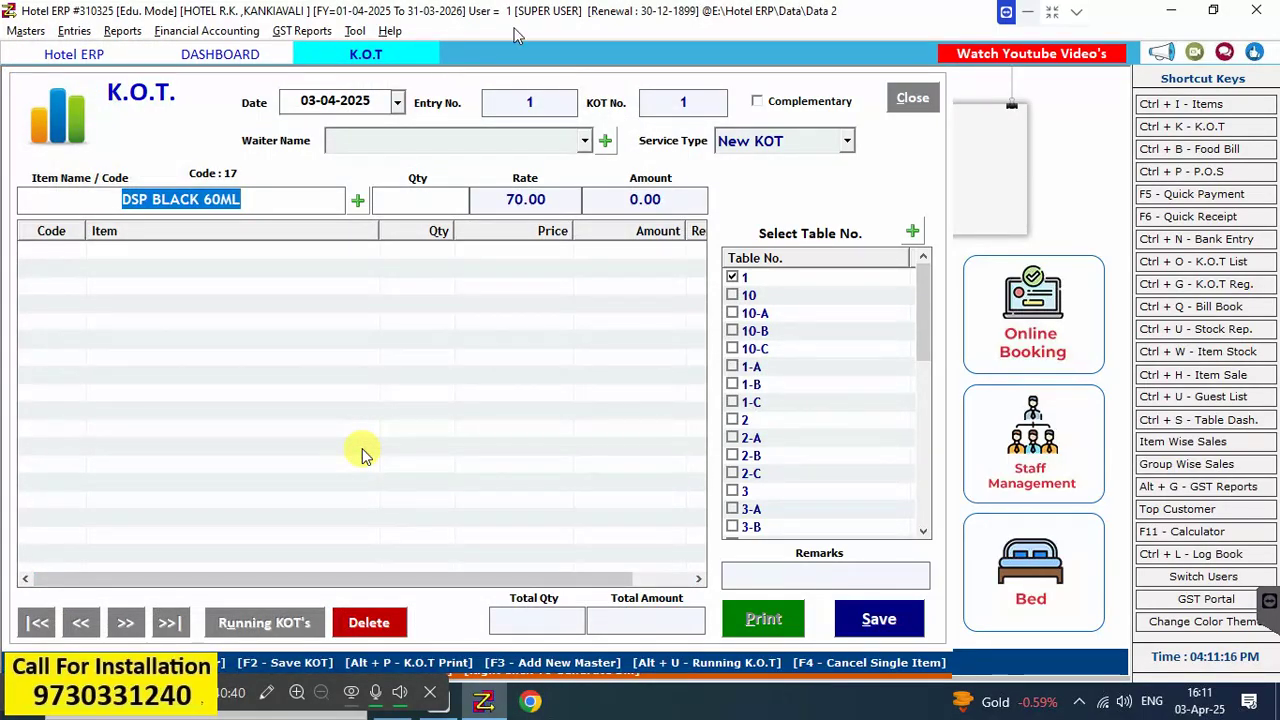
Leave the KOT, open the items book and check the stock settings of DSP BLACK 60ML, closing its record without changes
key("Escape")
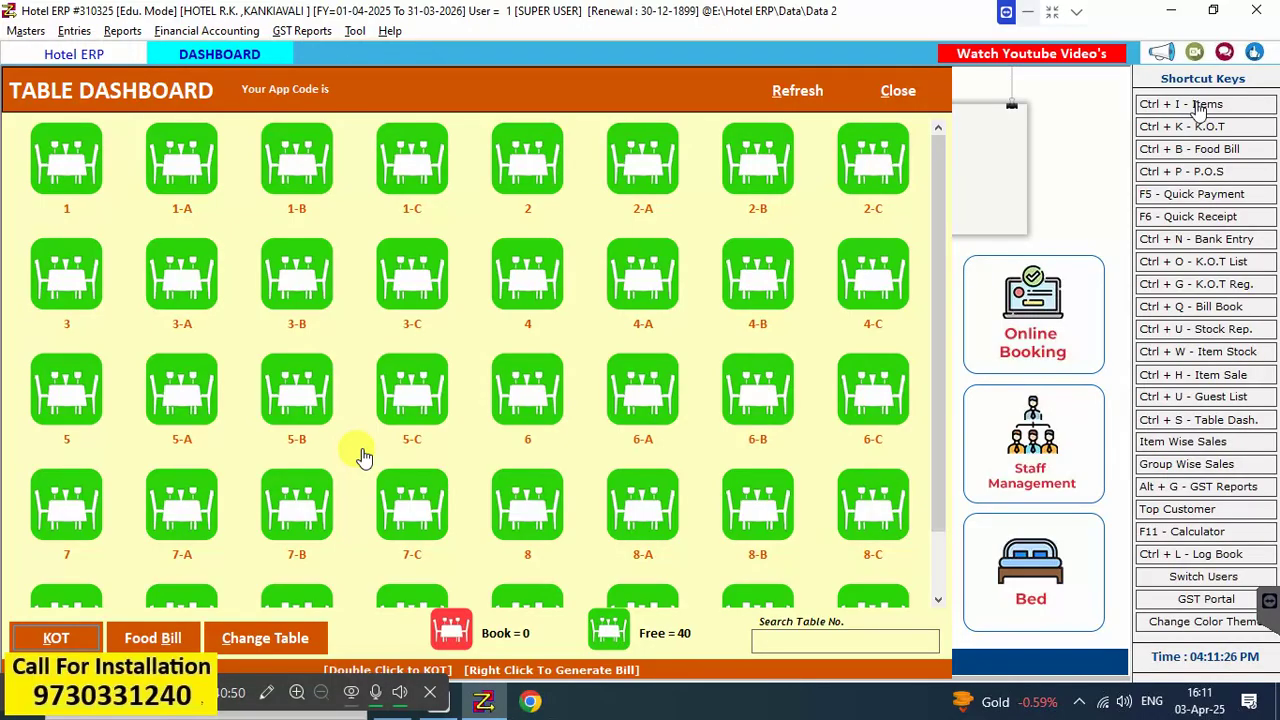
left_click(1198, 104)
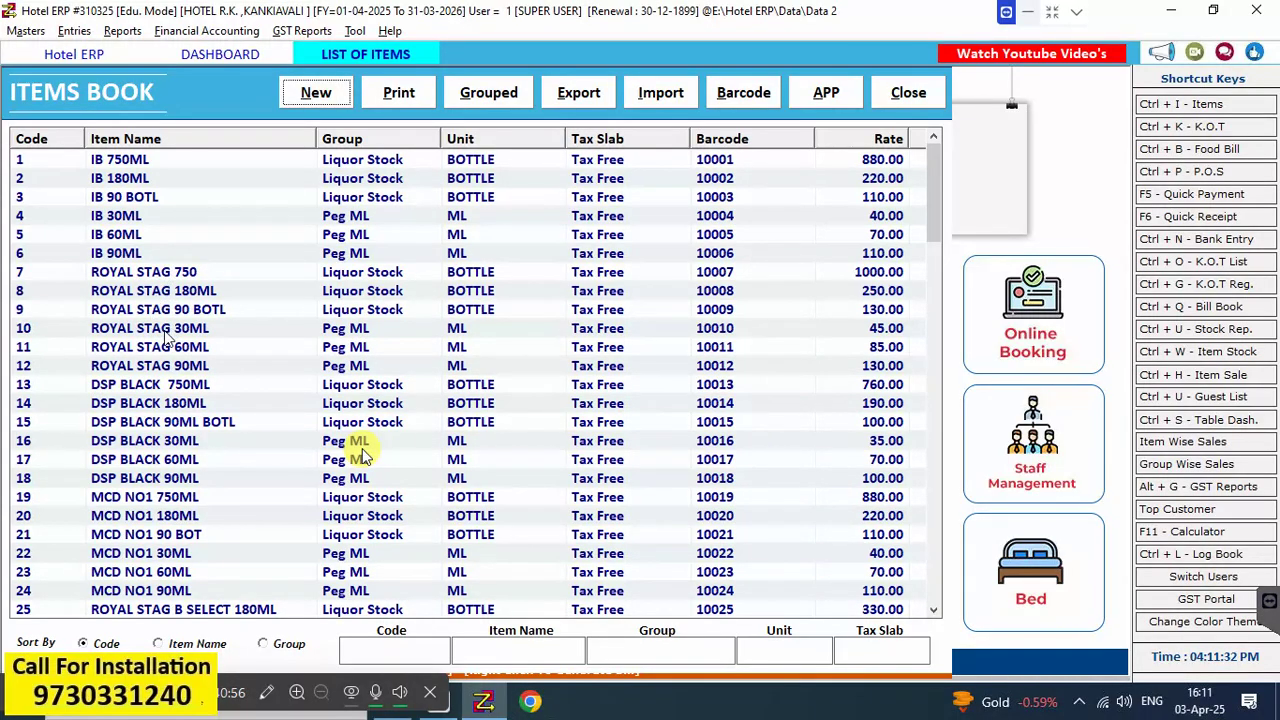
left_click(196, 332)
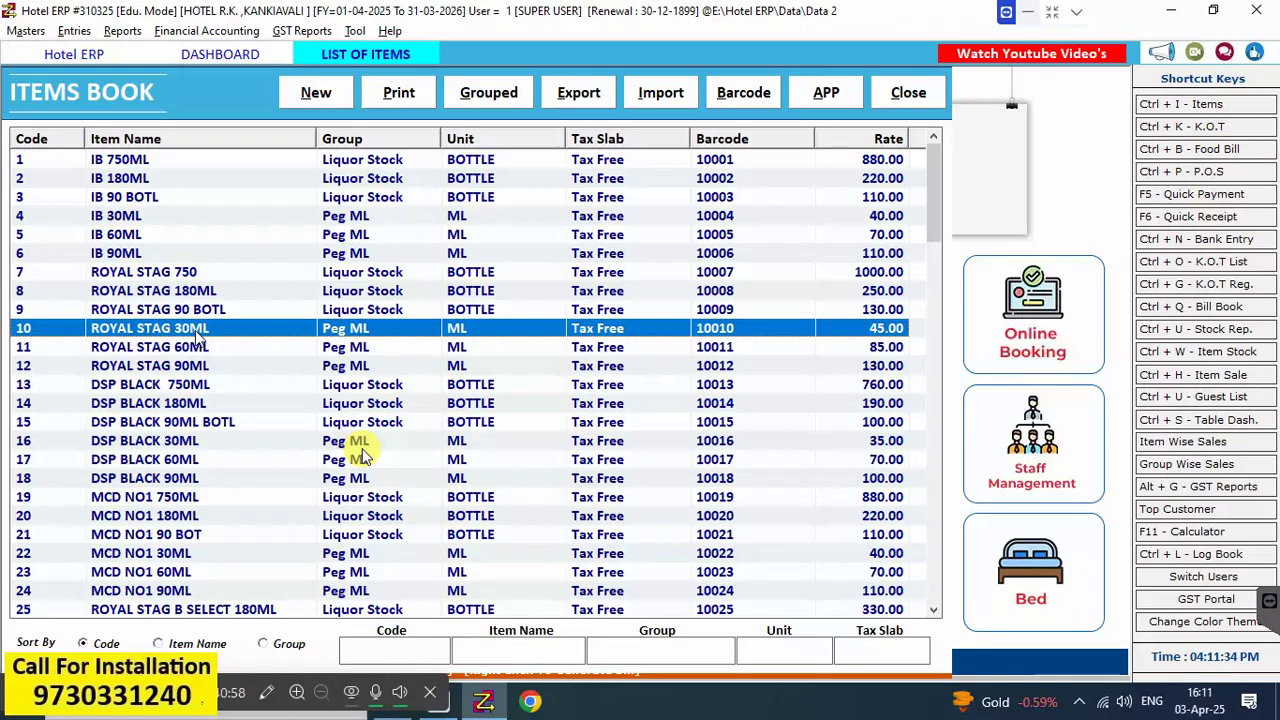
double_click(363, 455)
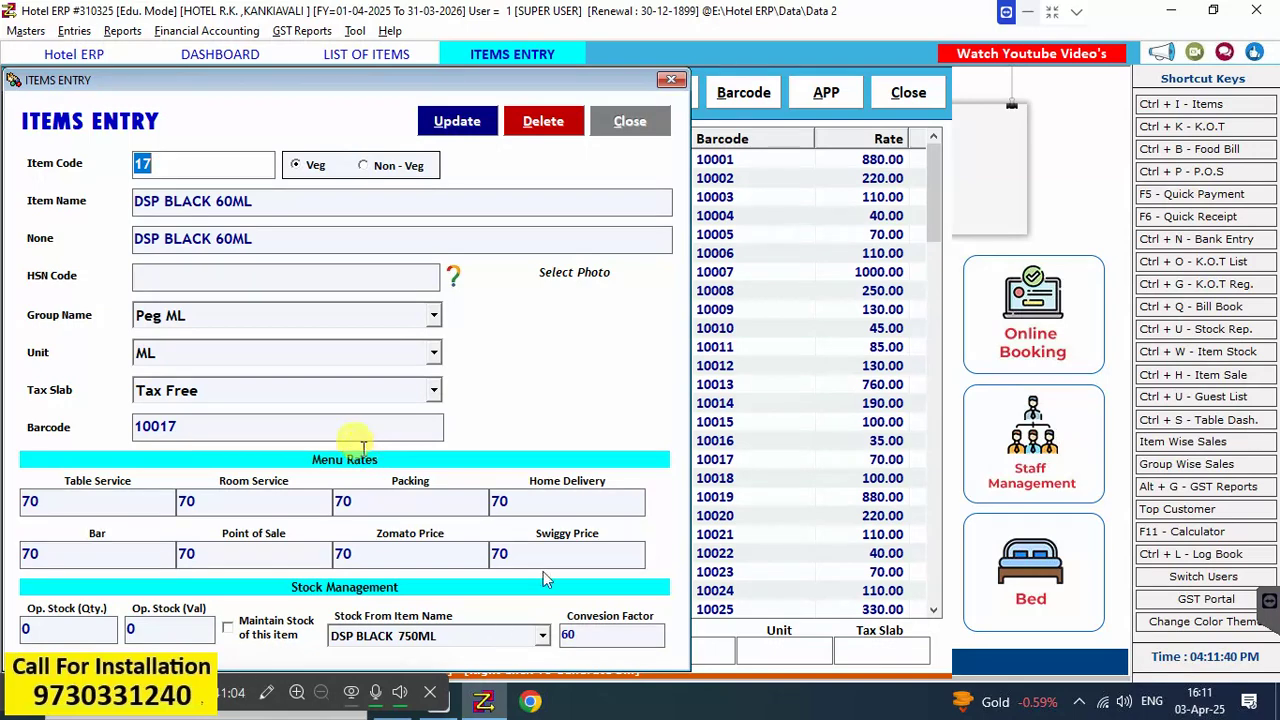
left_click(642, 127)
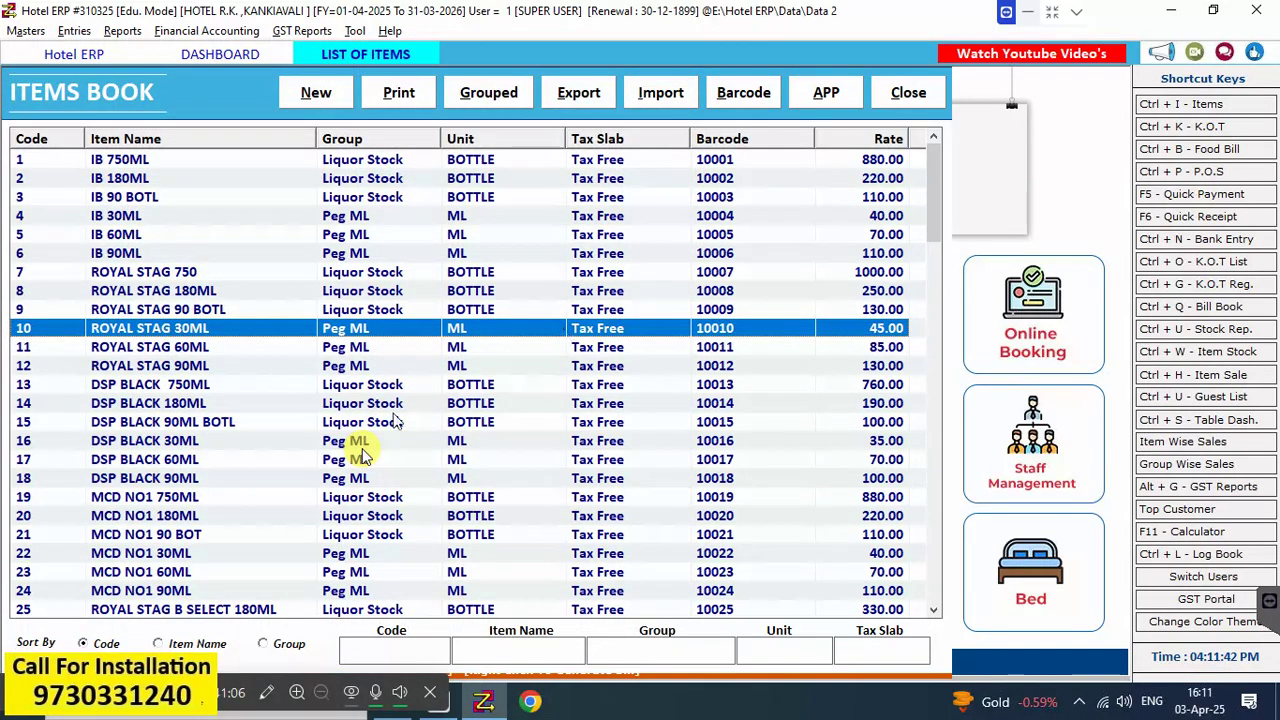
scroll(250, 390, "down", 3)
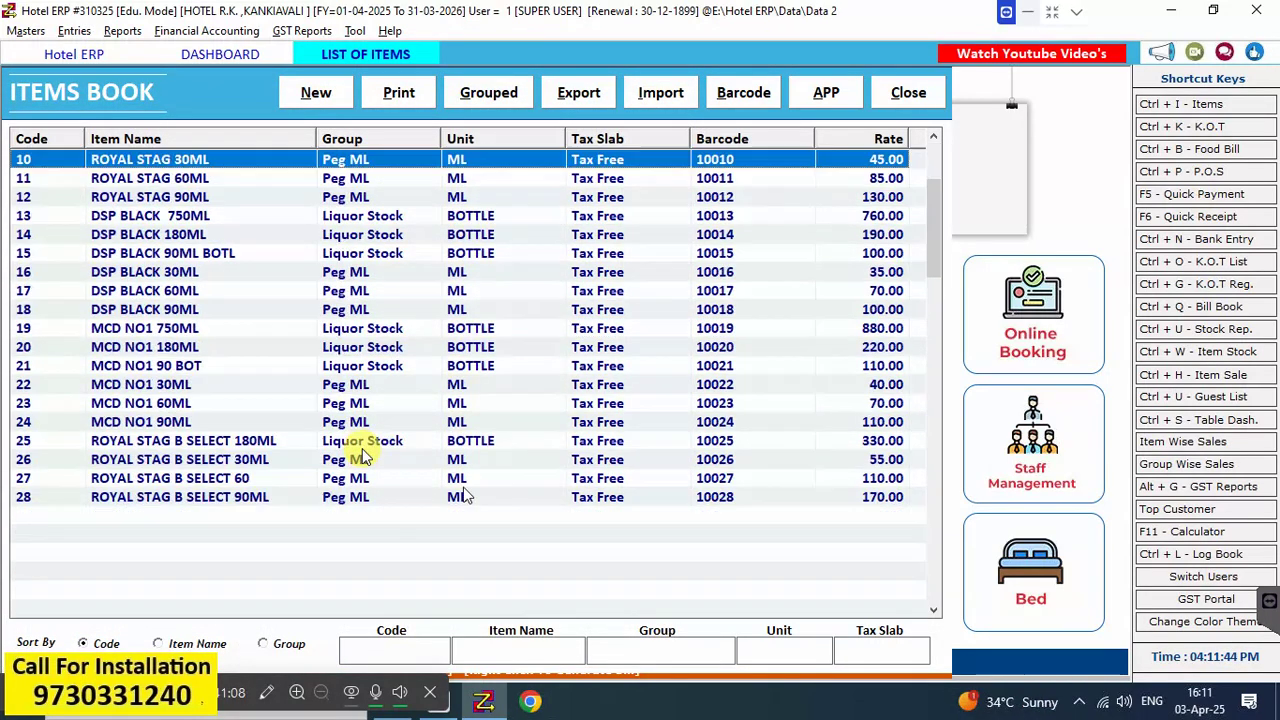
scroll(250, 390, "up", 3)
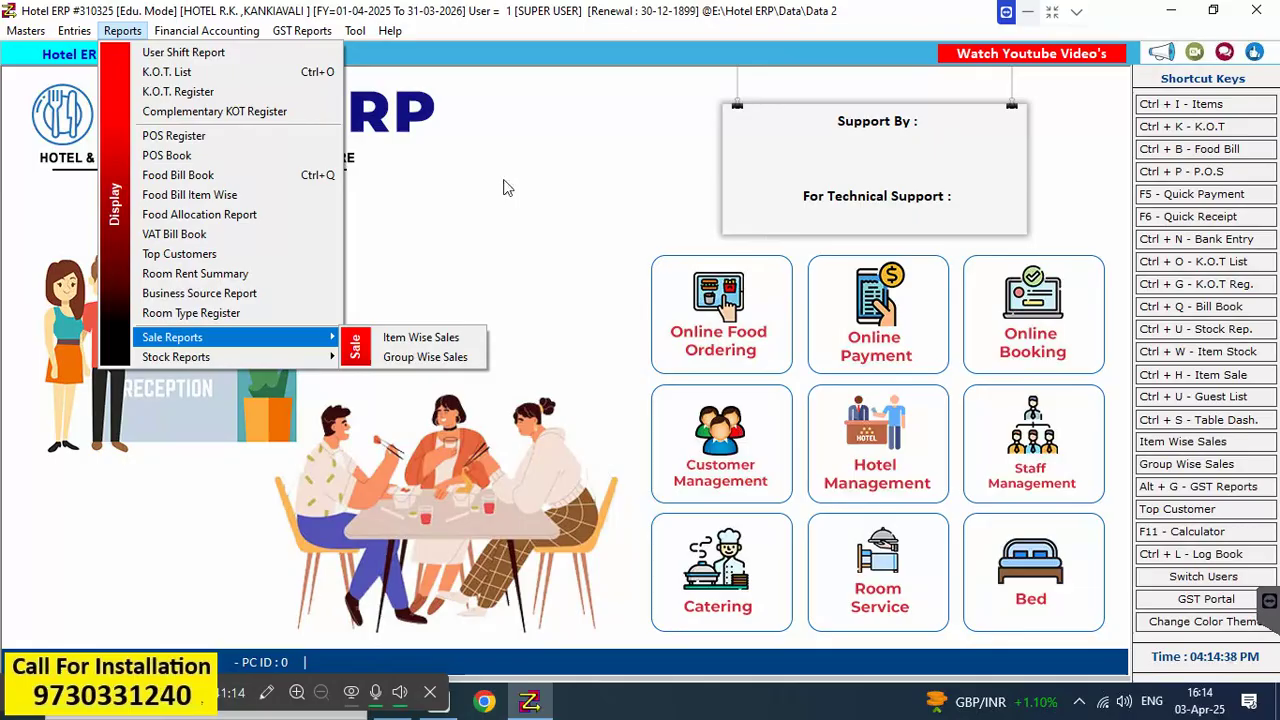
Open the stock summary report and show it for 03-04-2025 in the Packs : Loose format
left_click(122, 31)
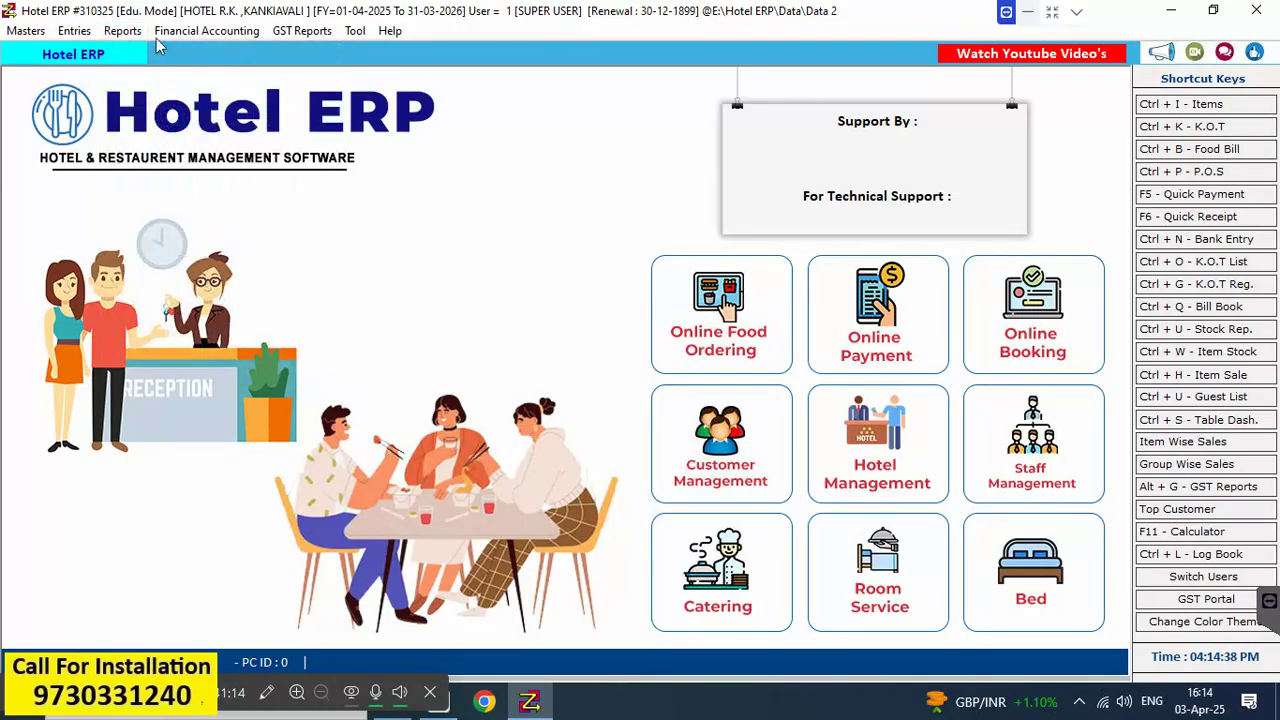
left_click(124, 31)
mouse_move(252, 360)
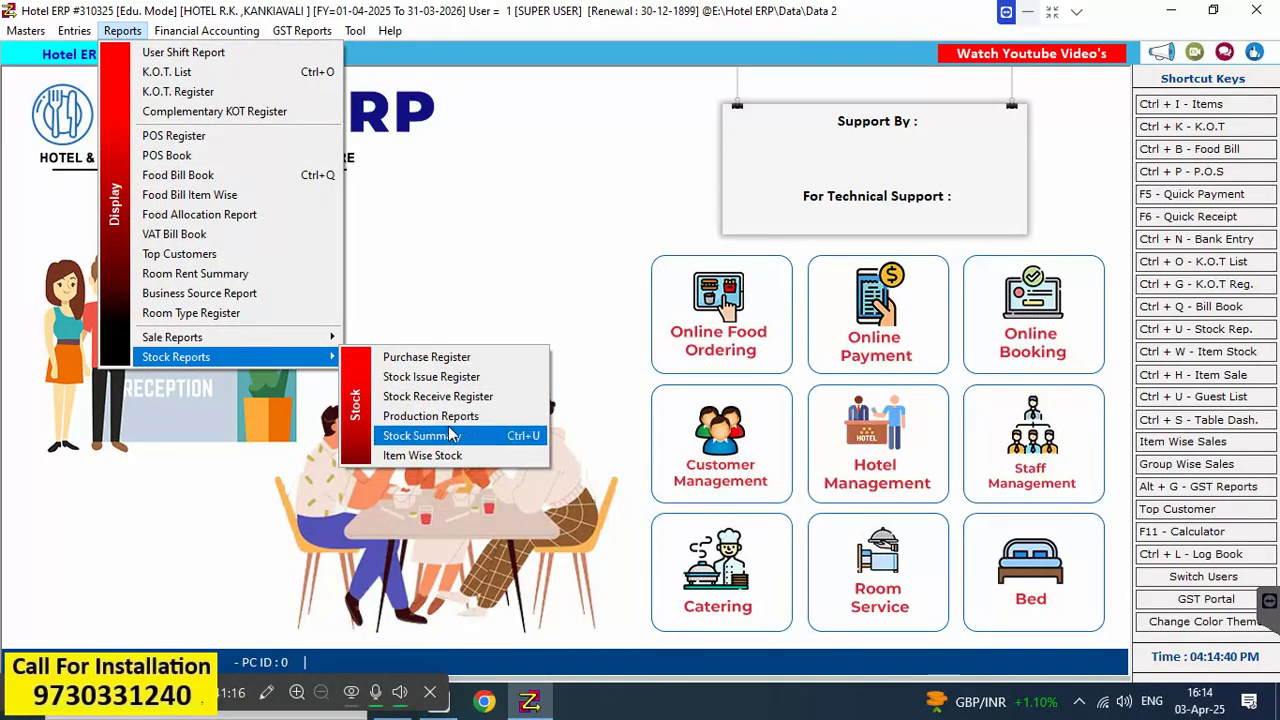
left_click(441, 437)
left_click(680, 106)
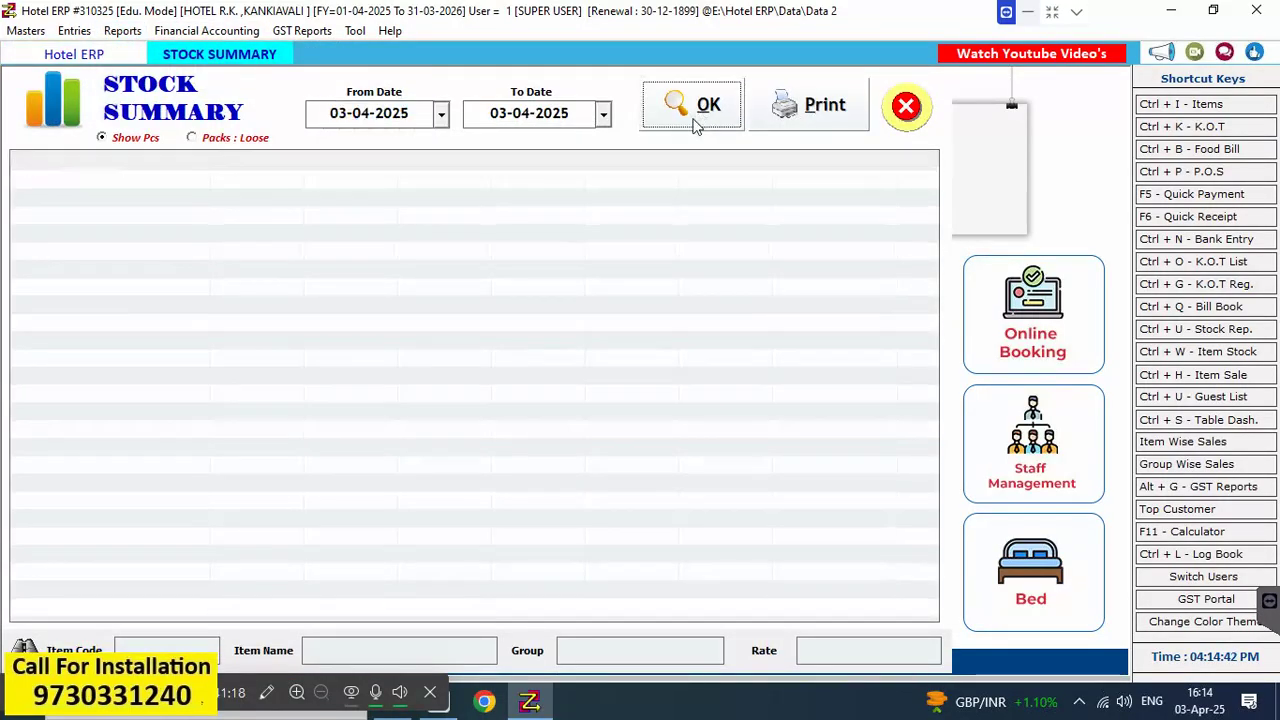
left_click(200, 137)
left_click(700, 106)
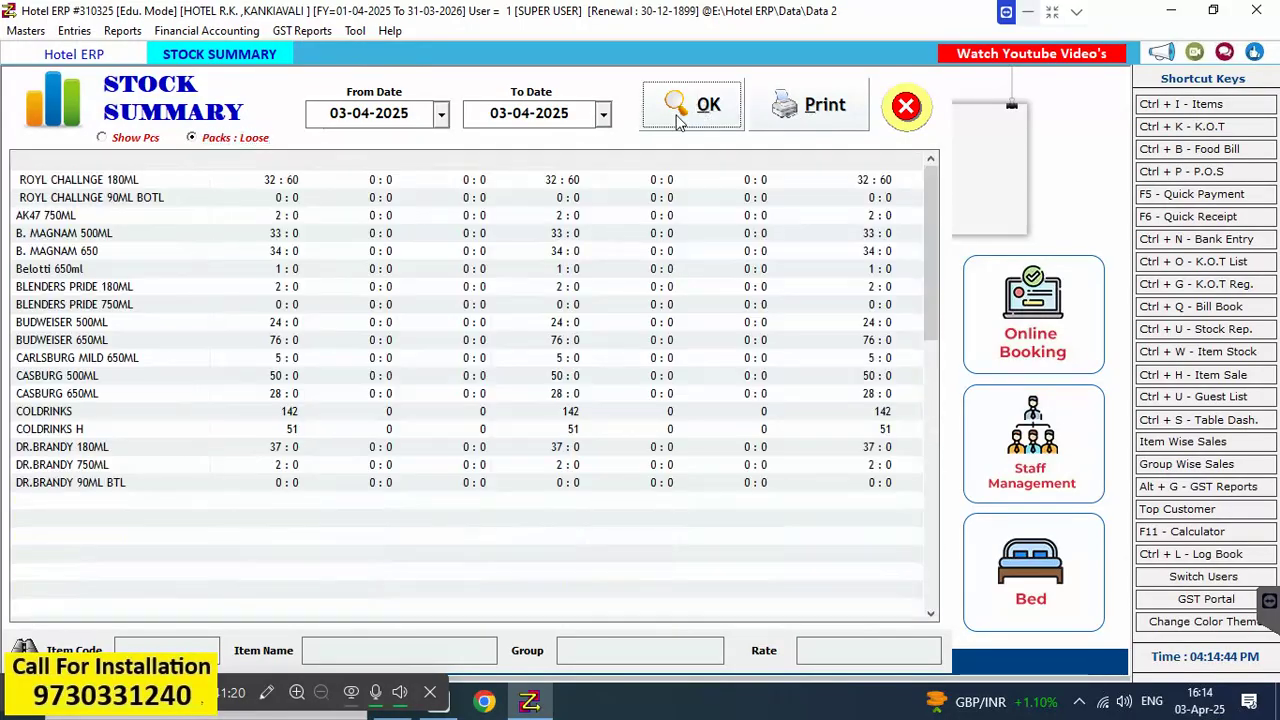
Filter the stock summary by the group LI, look through the liquor items and select the ROYAL STAG 750 row
left_click(588, 655)
type("LI")
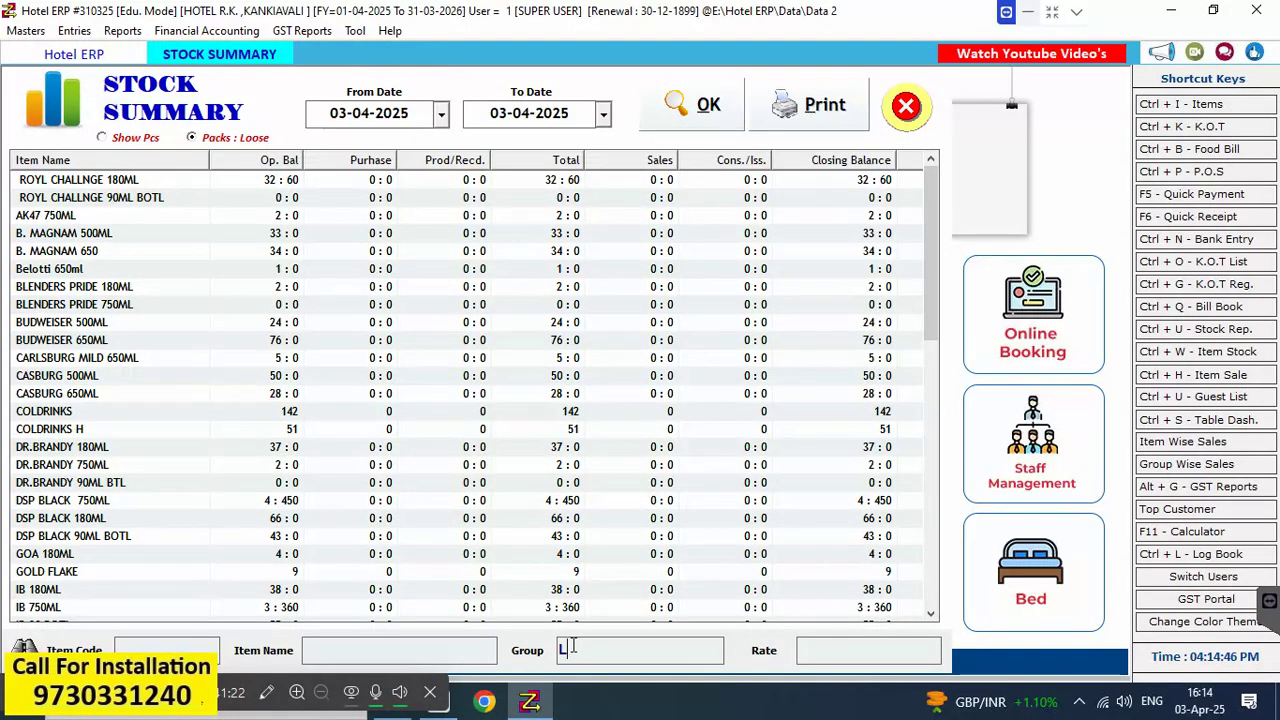
left_click(705, 118)
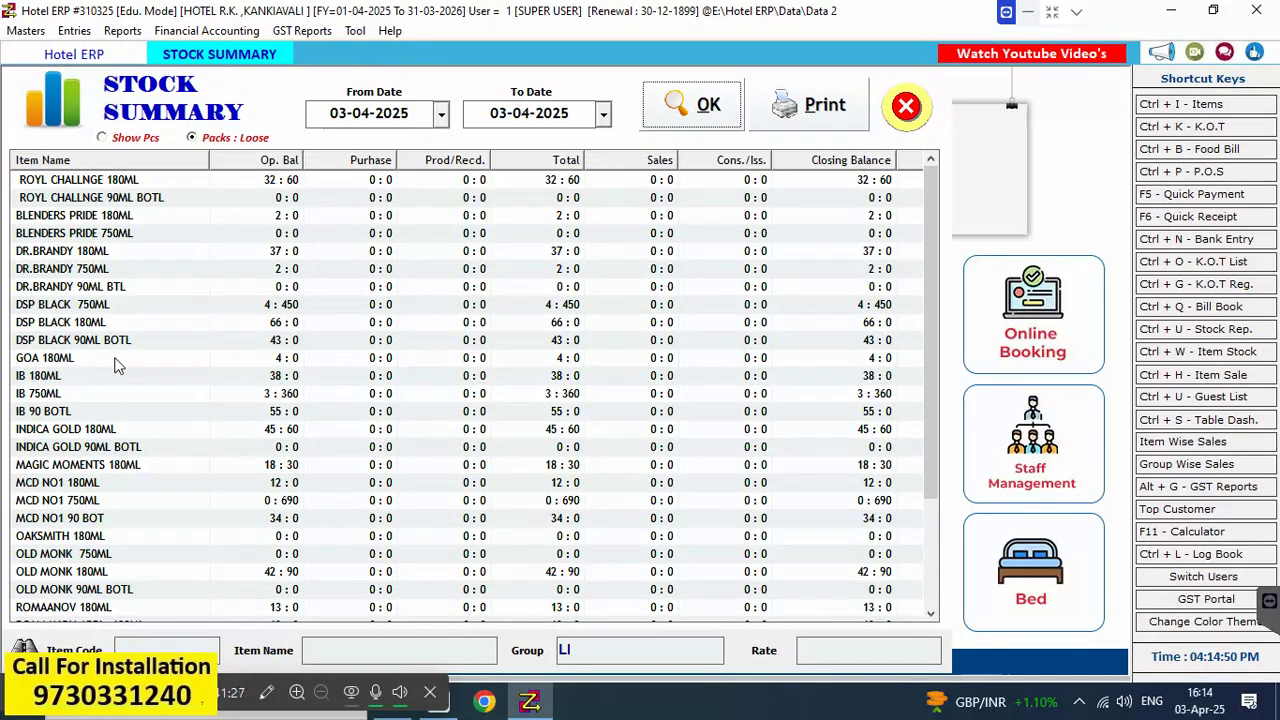
left_click(609, 650)
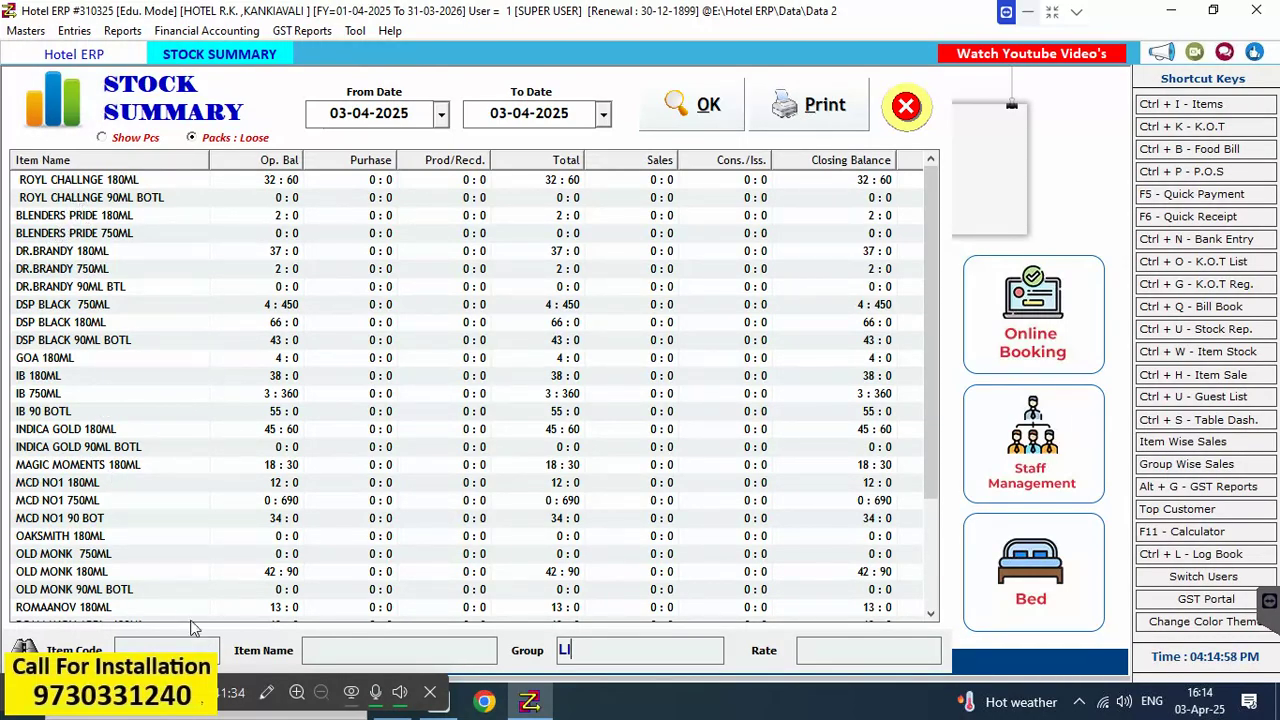
scroll(130, 588, "down", 3)
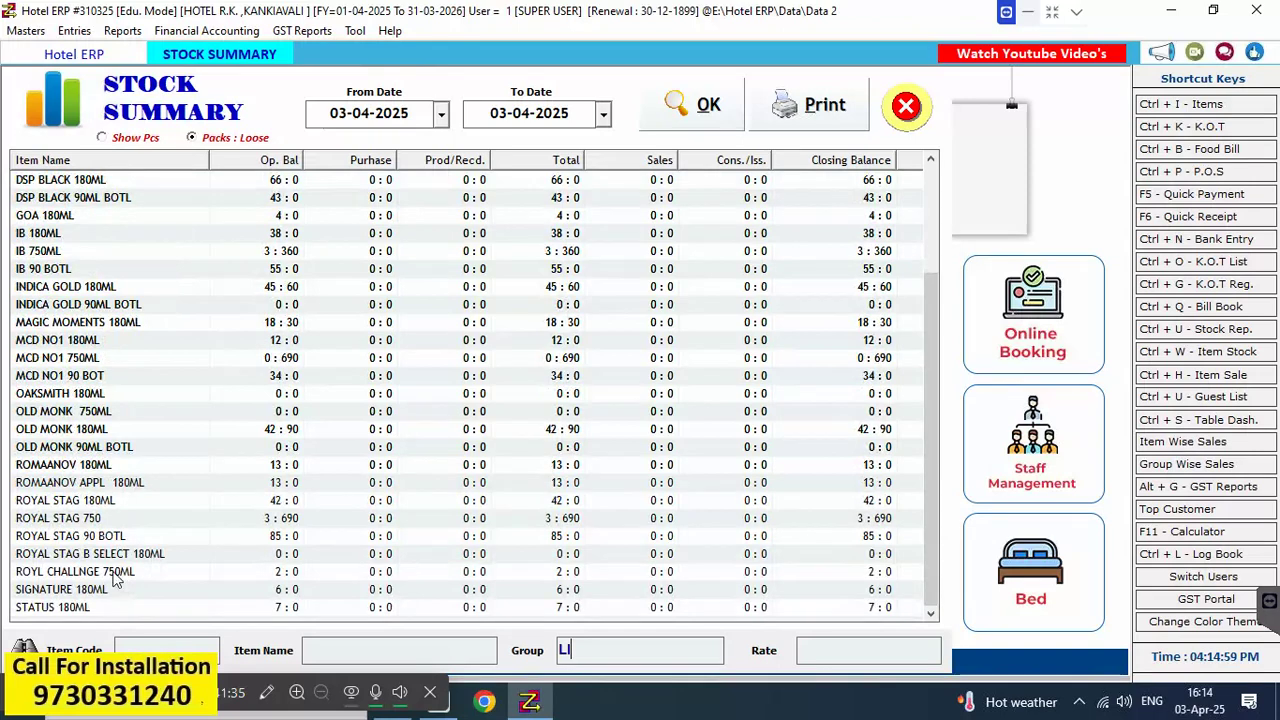
left_click(90, 520)
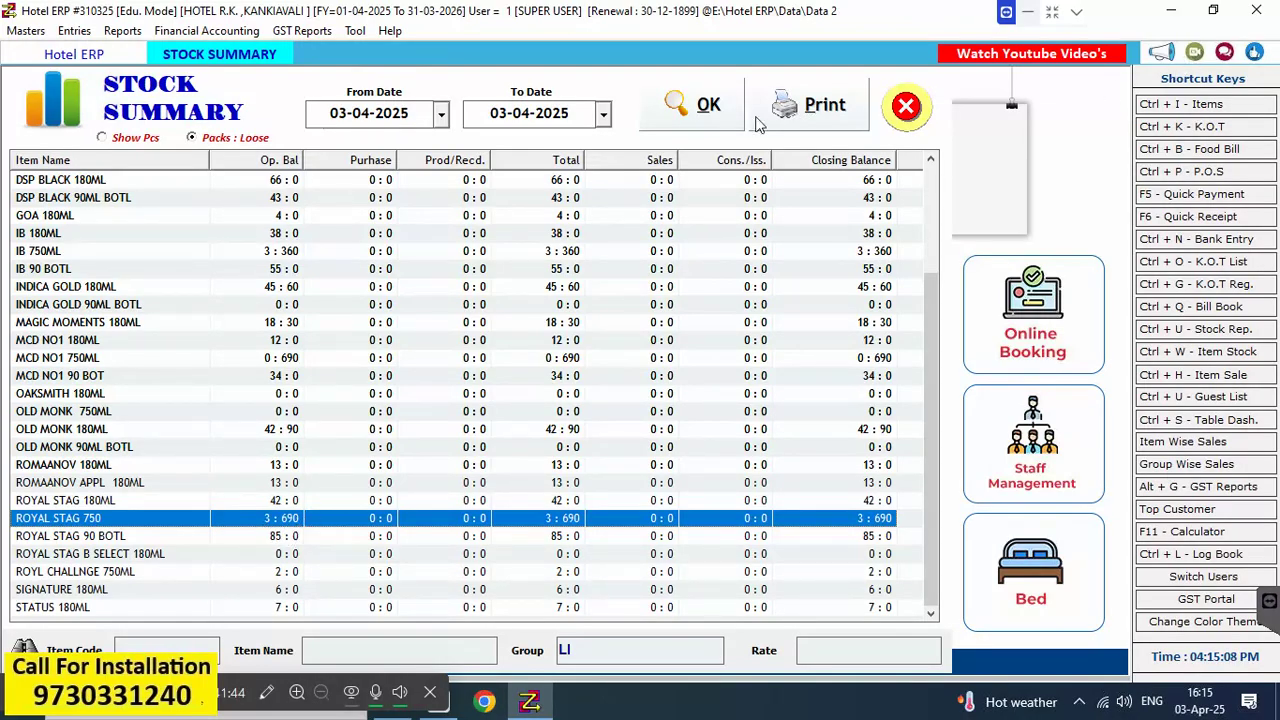
Open the table dashboard, refresh it and start a new KOT for table 1
left_click(74, 30)
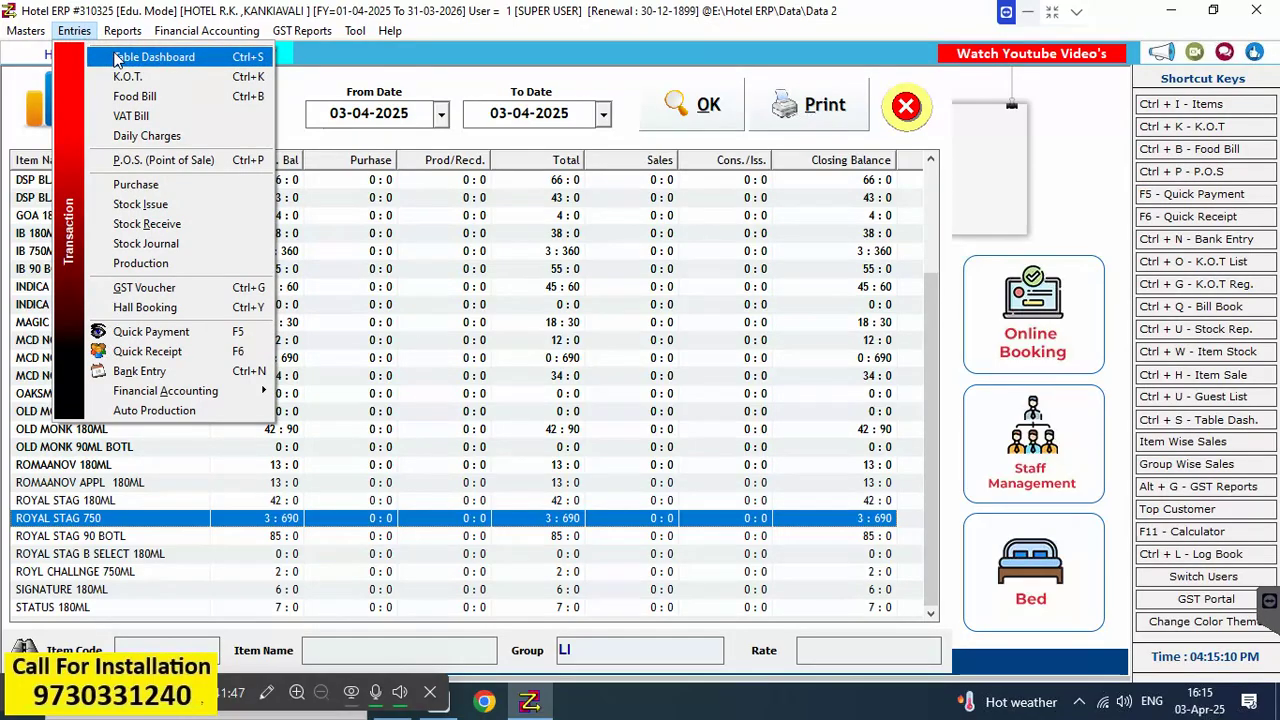
left_click(120, 58)
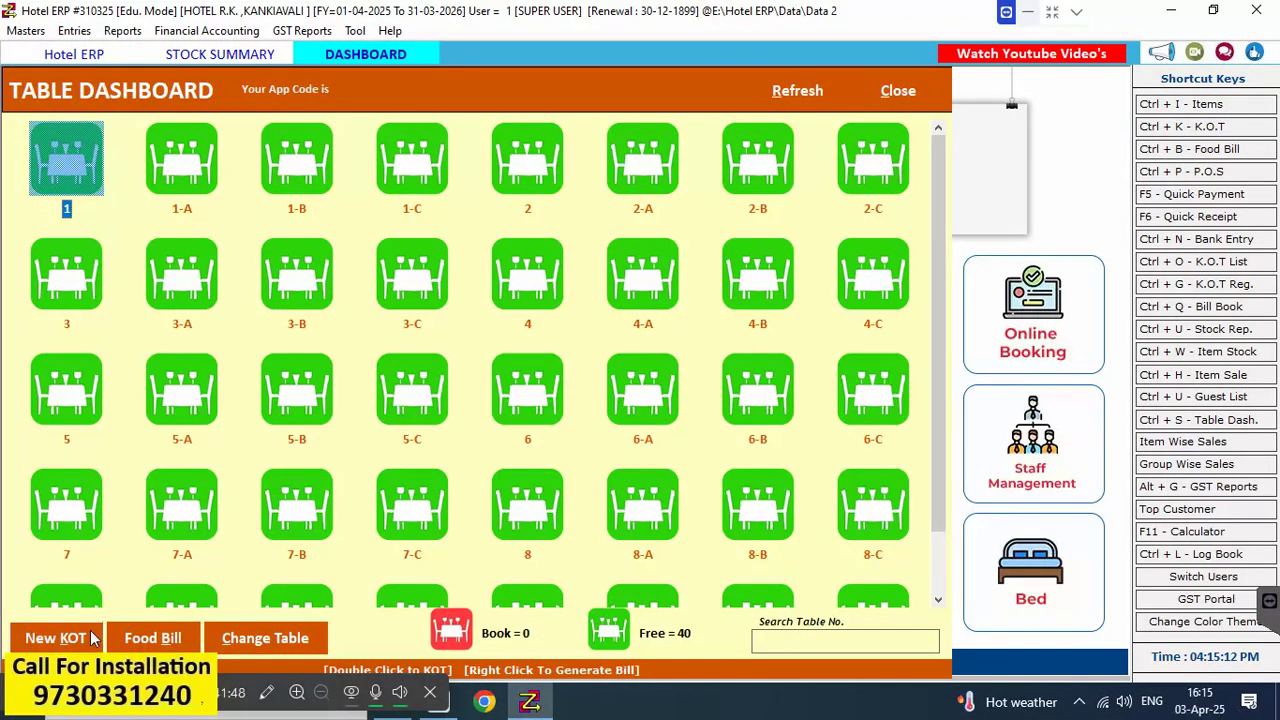
left_click(62, 160)
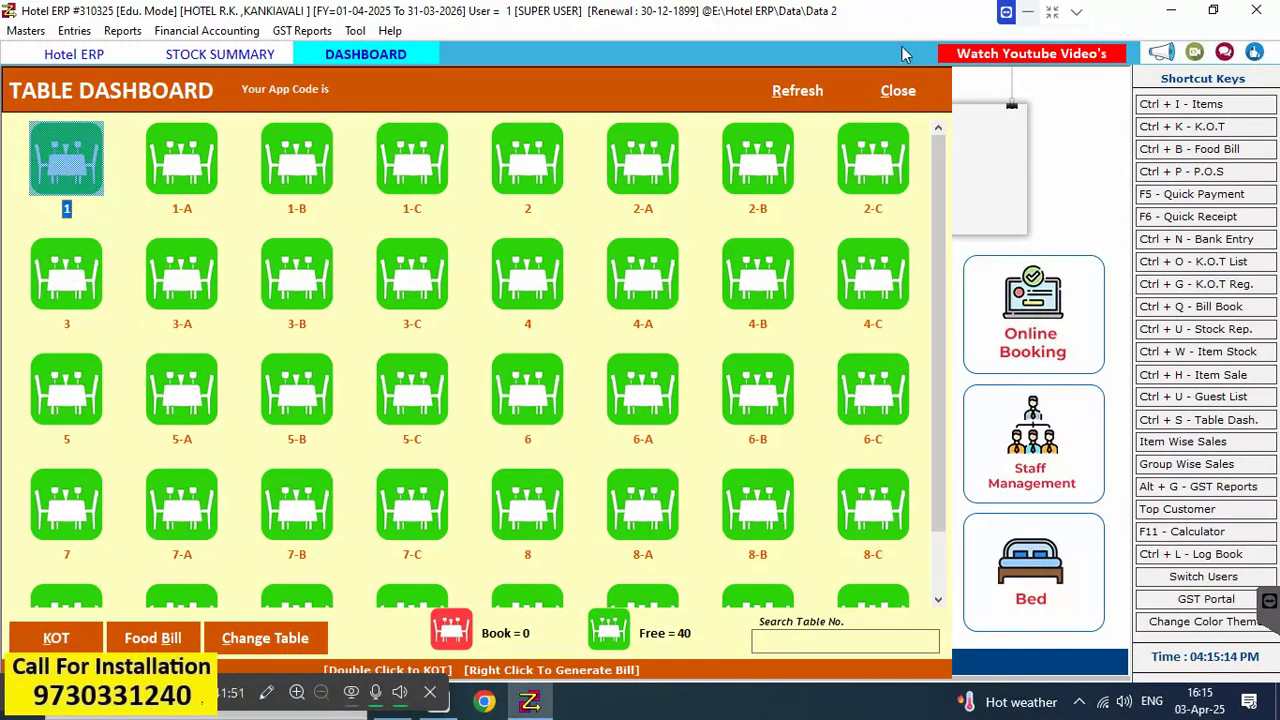
left_click(785, 100)
left_click(63, 163)
left_click(64, 637)
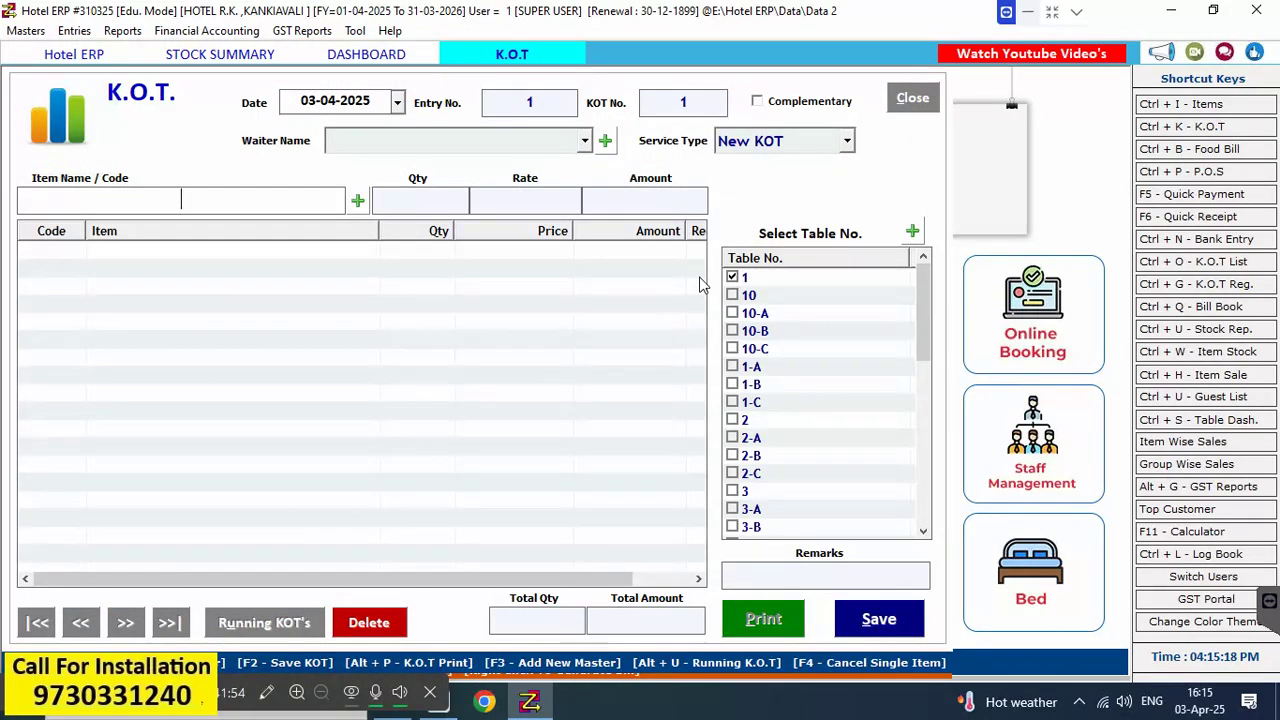
Browse the KOT item list and search it for ROY to look through the Royal Stag entries
key("Down")
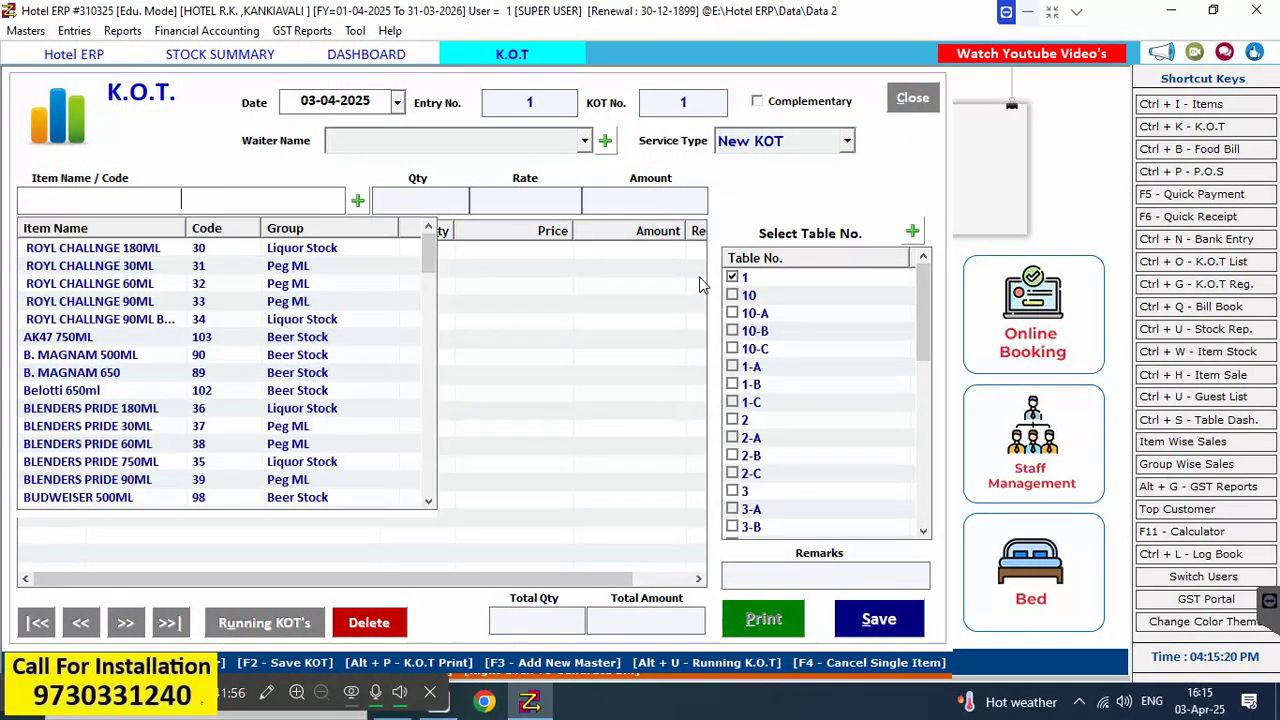
key("Down")
key("Down")
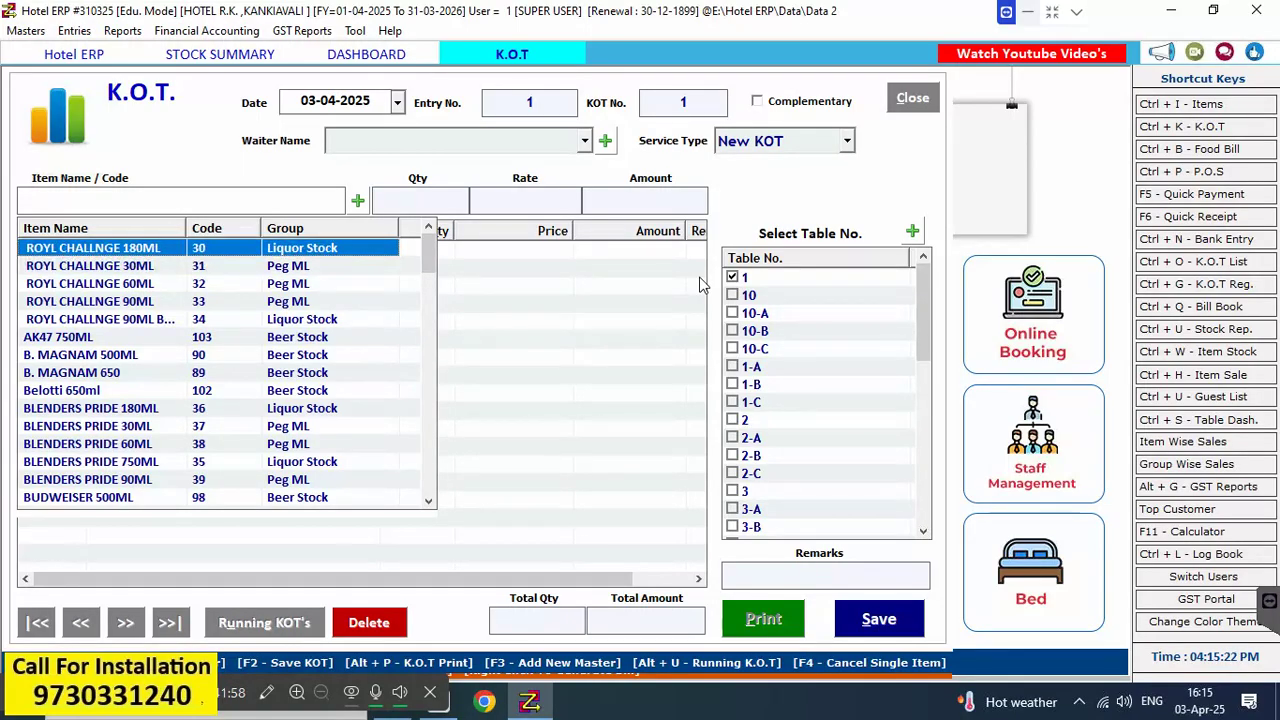
key("Down")
key("Down")
key("Down")
key("Down")
key("Down")
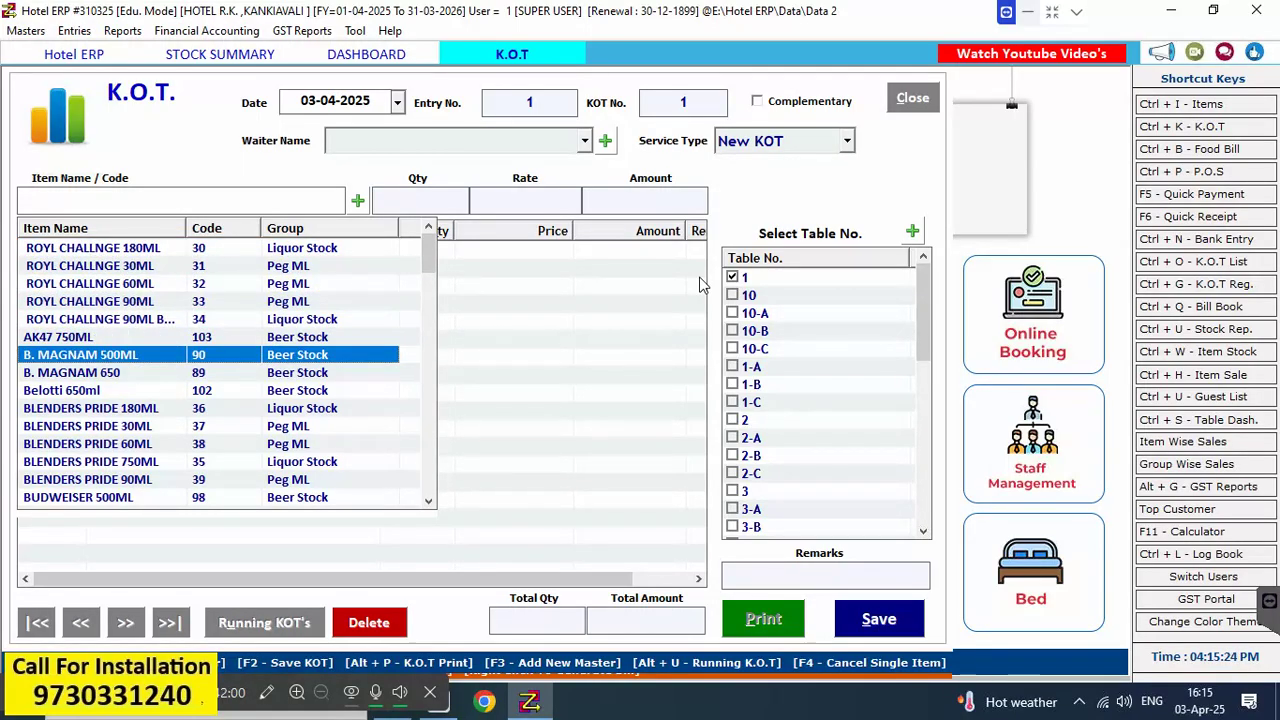
left_click(283, 193)
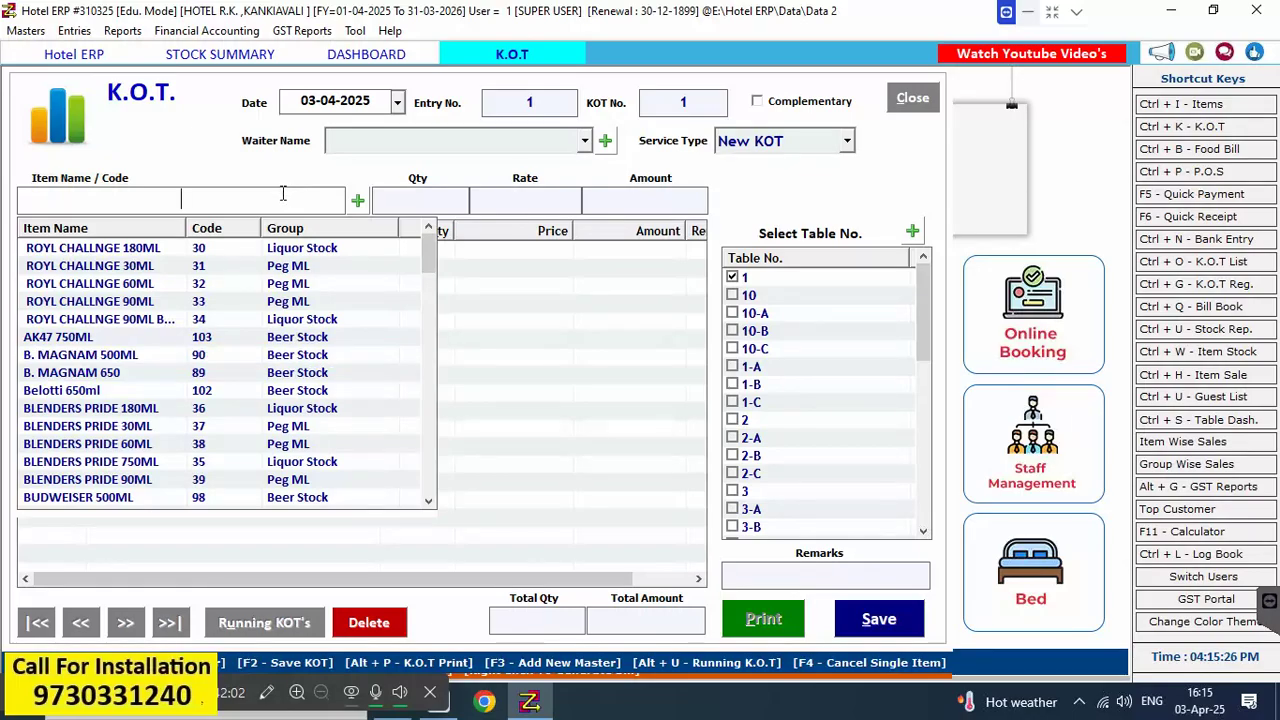
type("ROY")
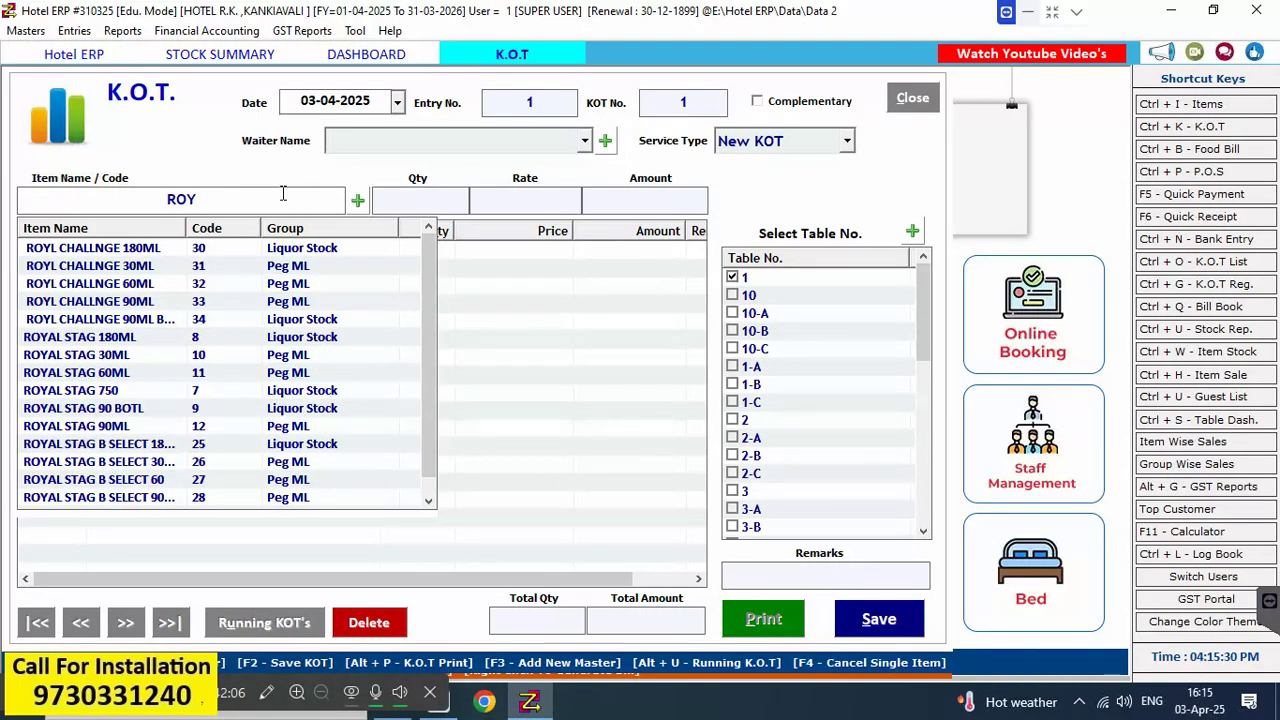
key("Down")
key("Down")
key("Down")
key("Down")
key("Down")
key("Down")
key("Down")
key("Down")
key("Down")
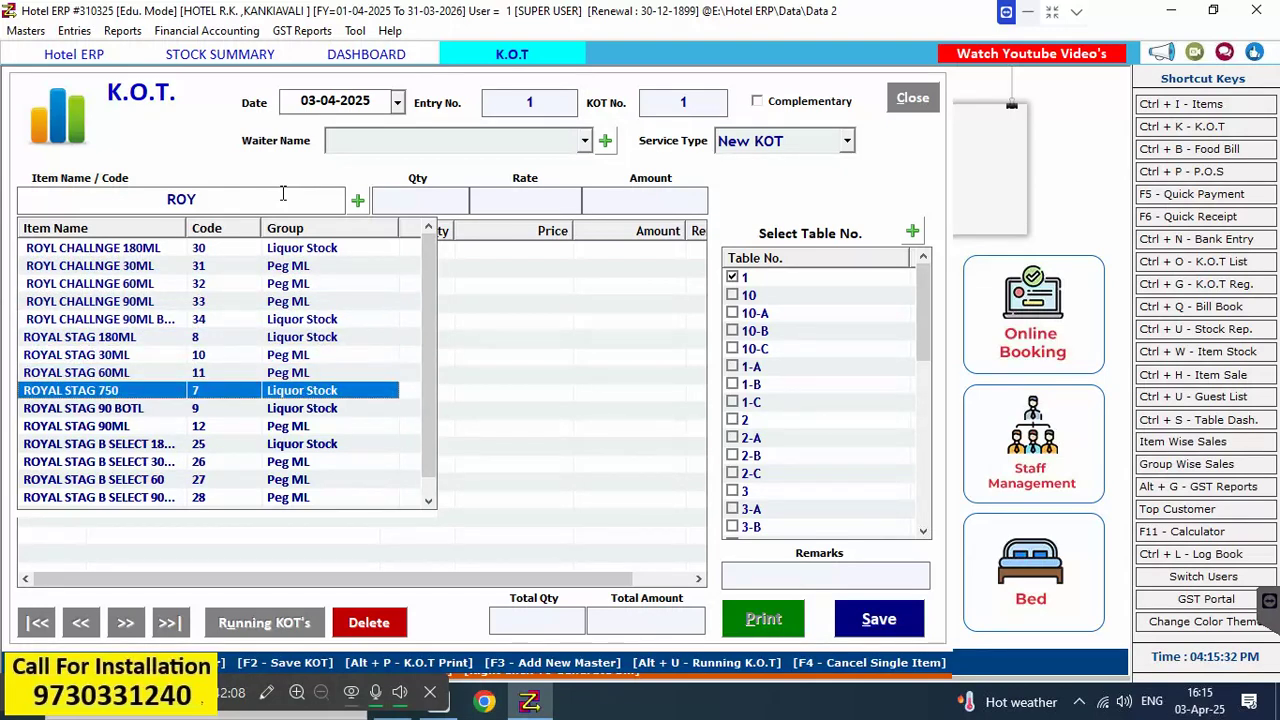
key("Down")
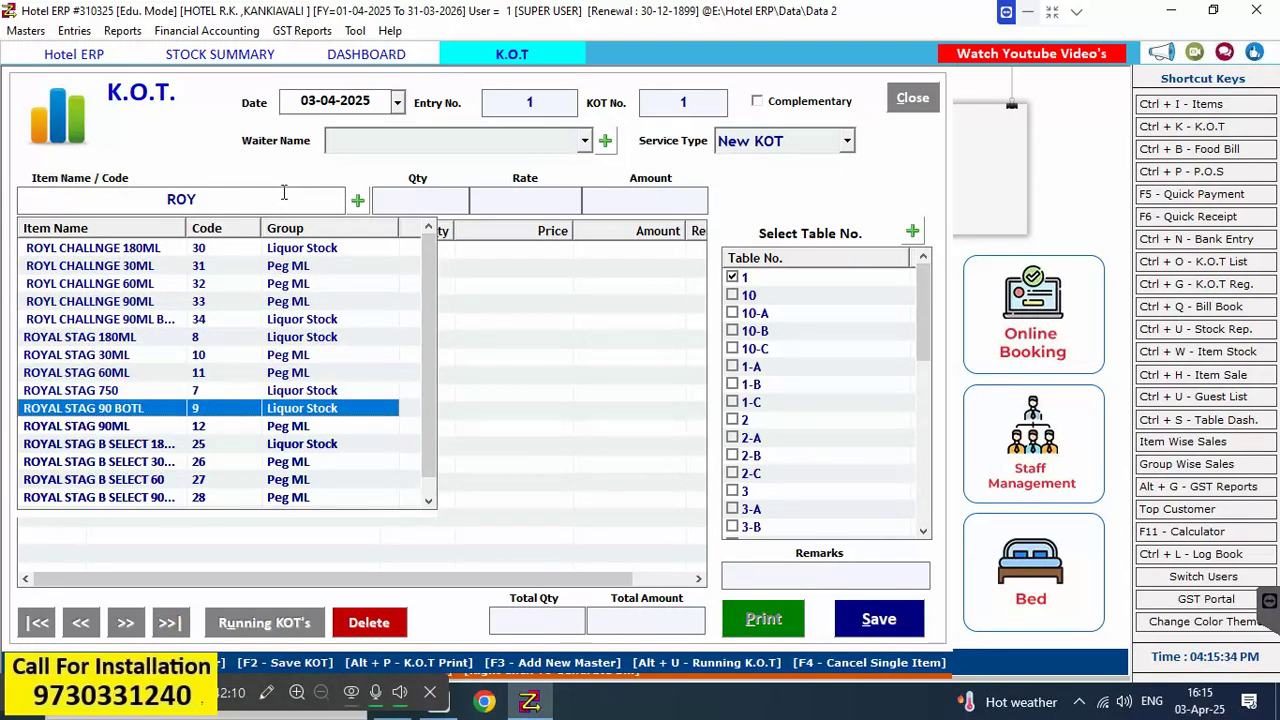
Search the KOT items with the wildcard pattern *R*S and choose ROYAL STAG 30ML
left_click(267, 197)
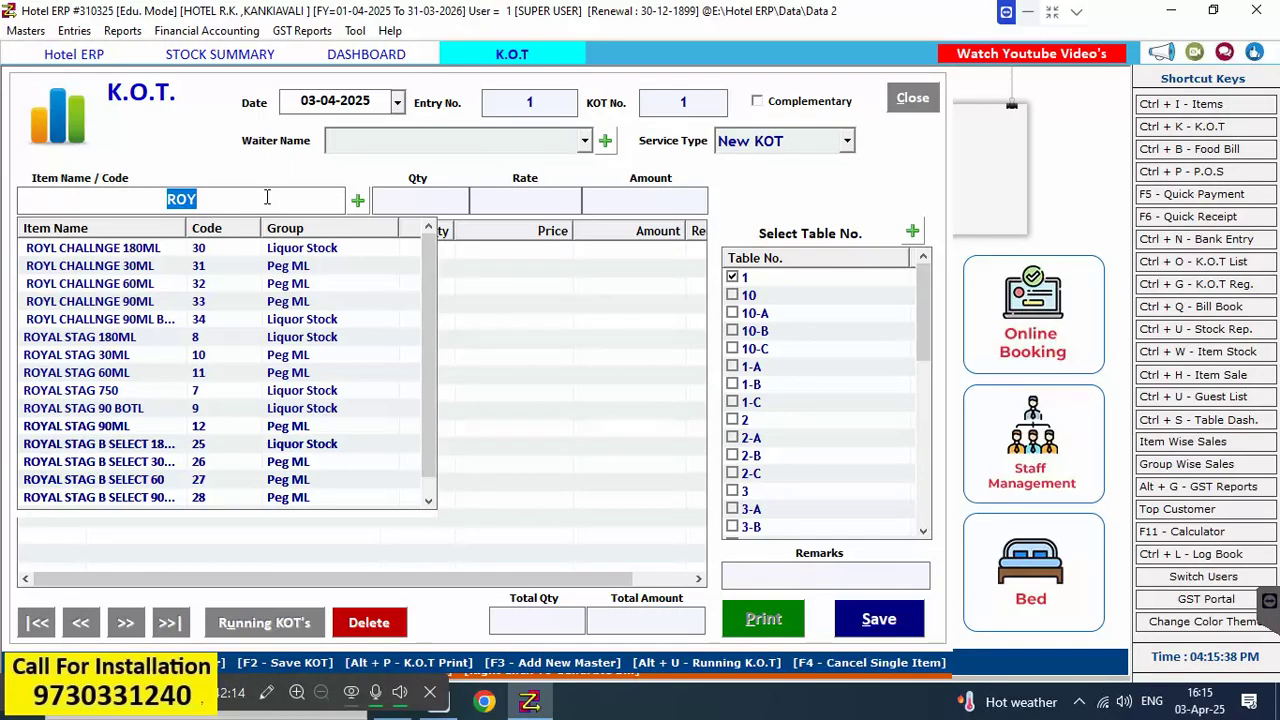
type("*")
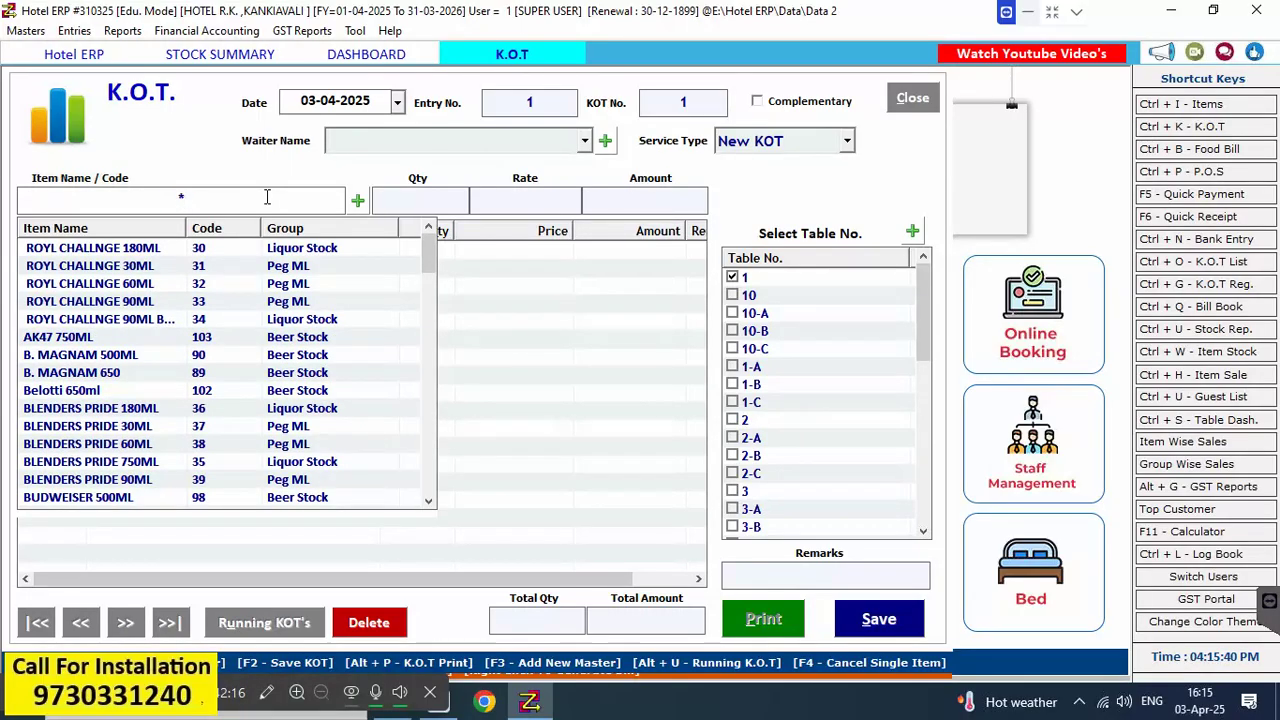
type("R*R")
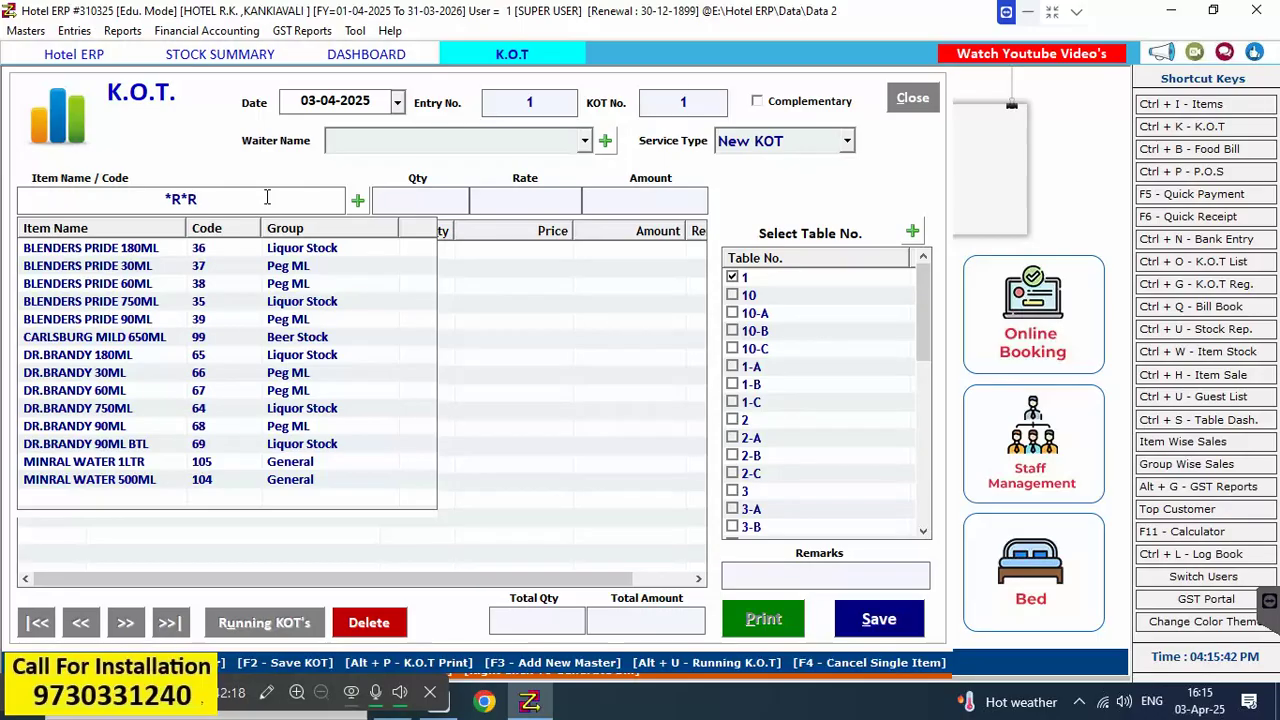
key("BackSpace")
type("S")
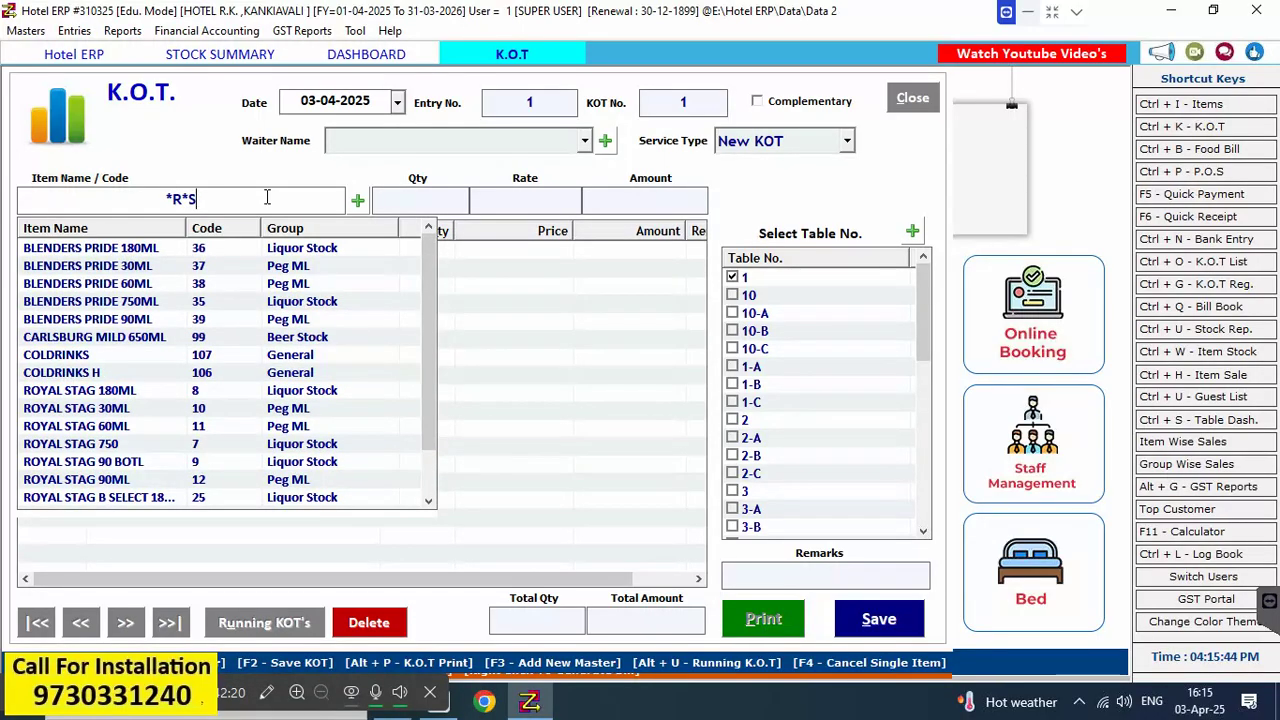
key("Down")
key("Down")
key("Down")
key("Down")
key("Down")
key("Down")
key("Down")
key("Down")
key("Down")
key("Down")
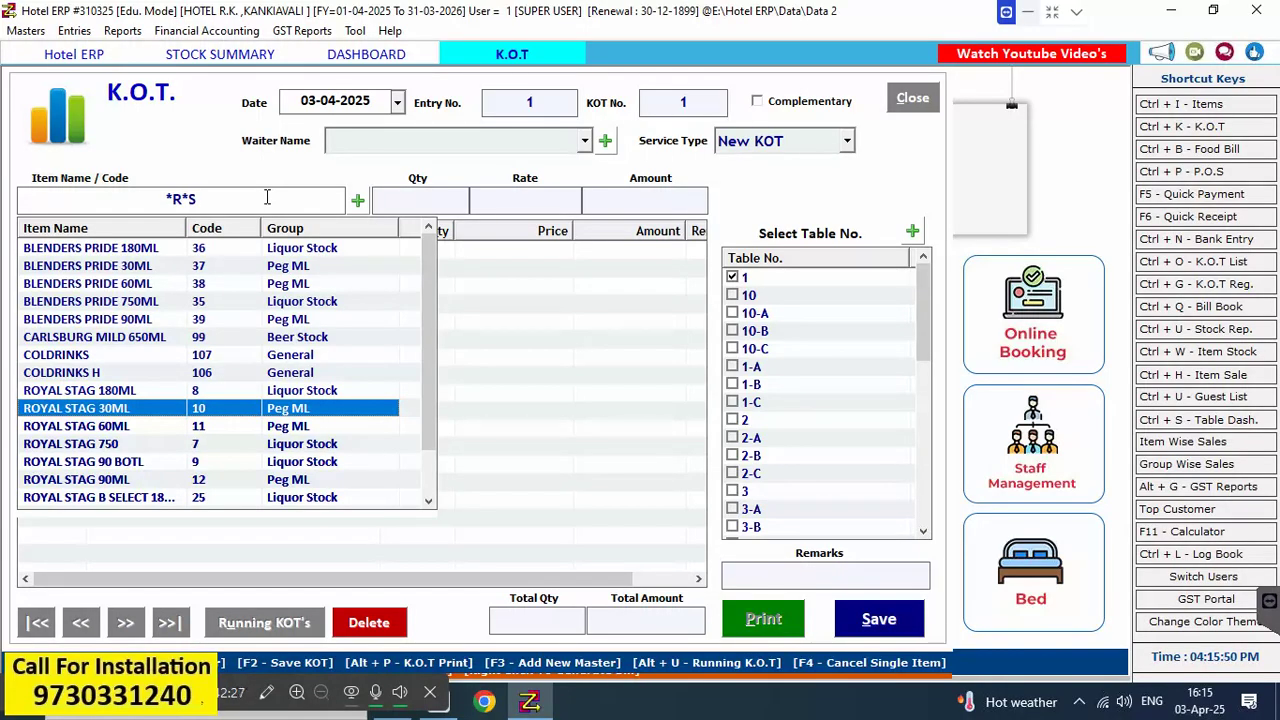
key("Return")
Open the item record of ROYAL STAG 30ML from the KOT, update it with the same details and close the form
left_click(267, 198)
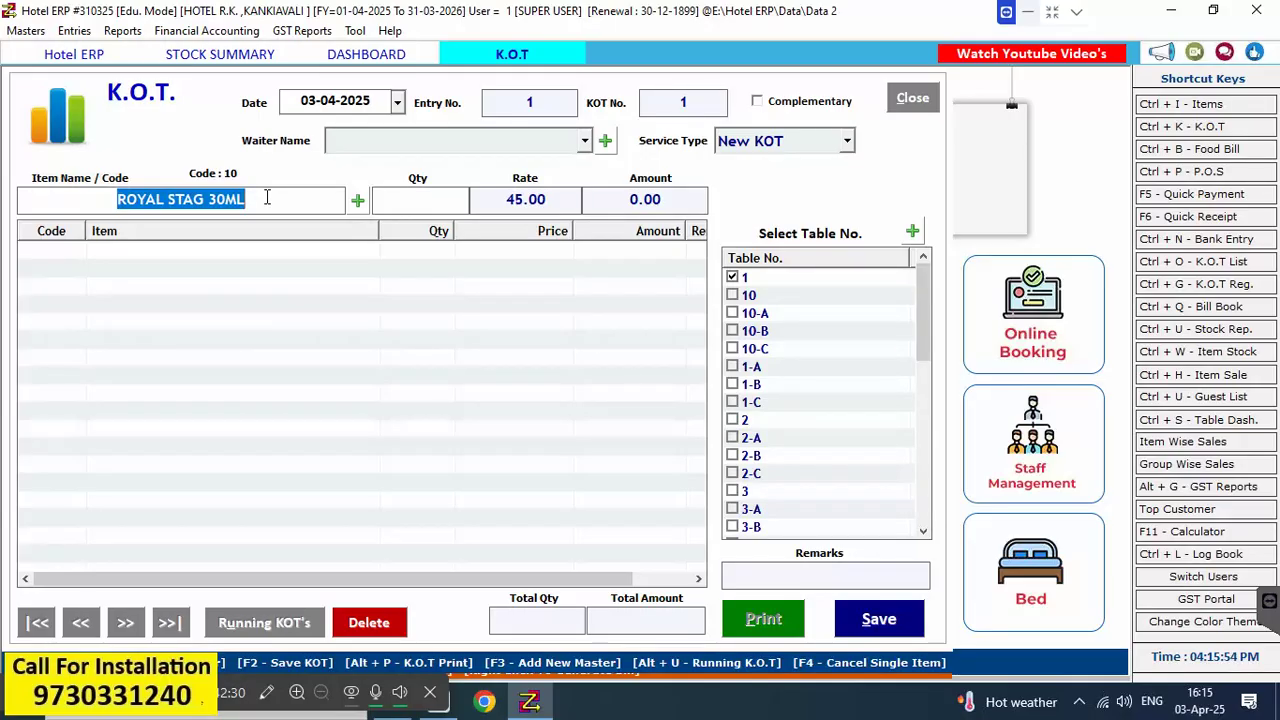
key("ctrl+Return")
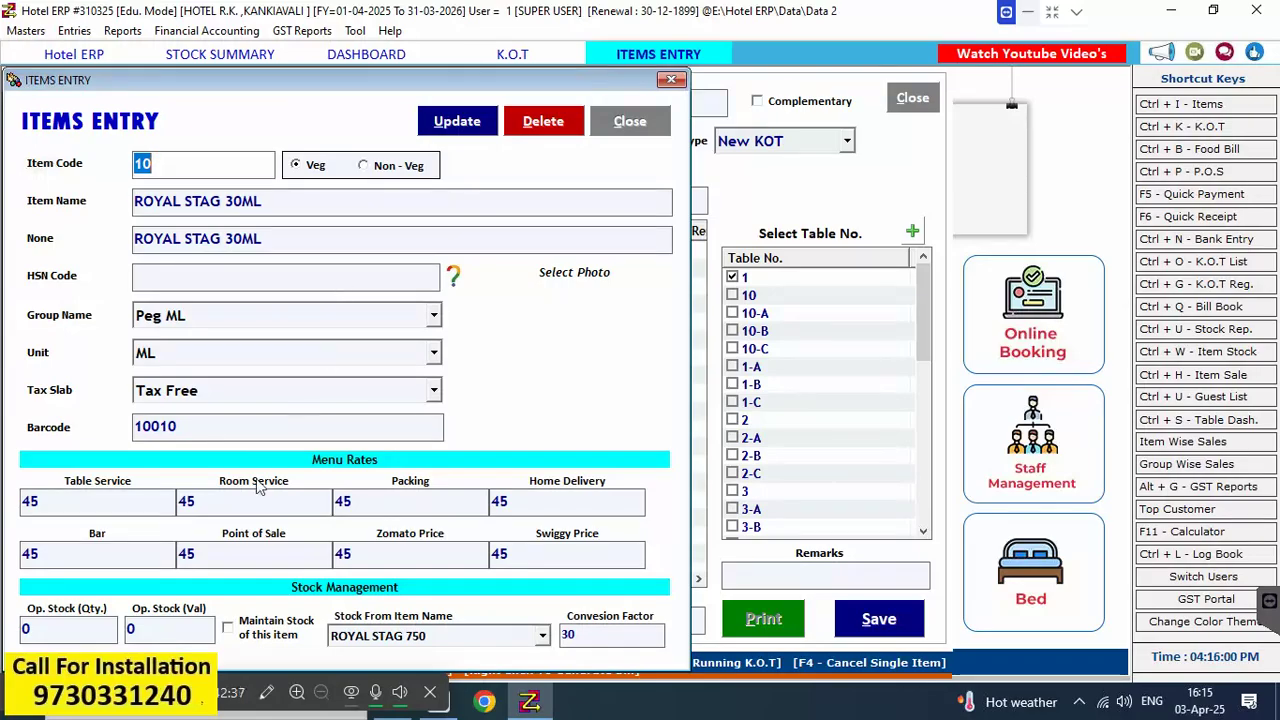
left_click(222, 425)
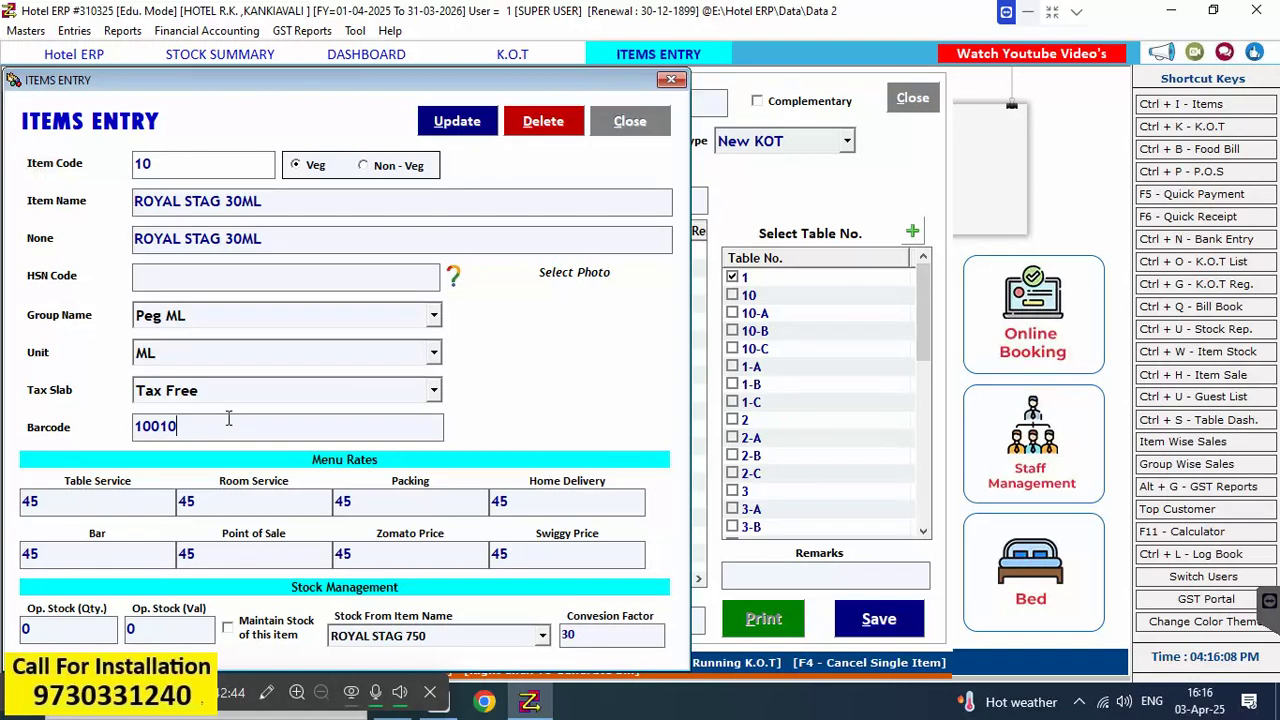
left_click(474, 128)
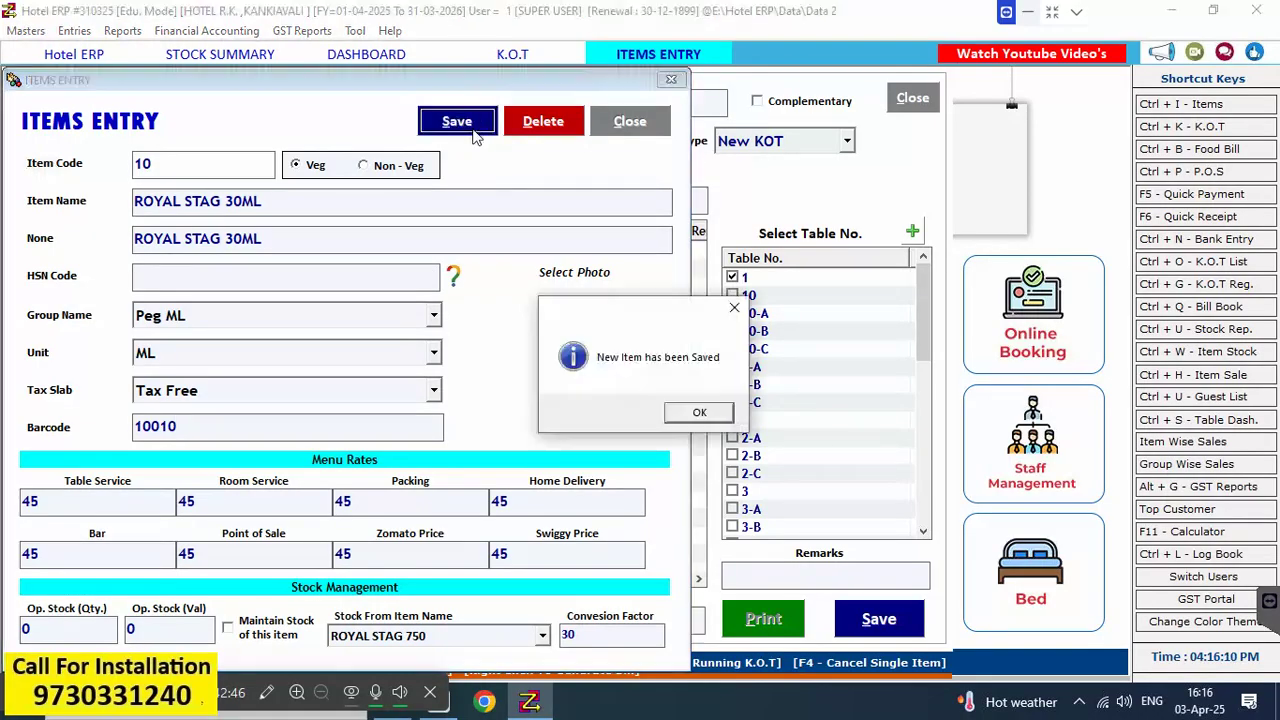
left_click(710, 416)
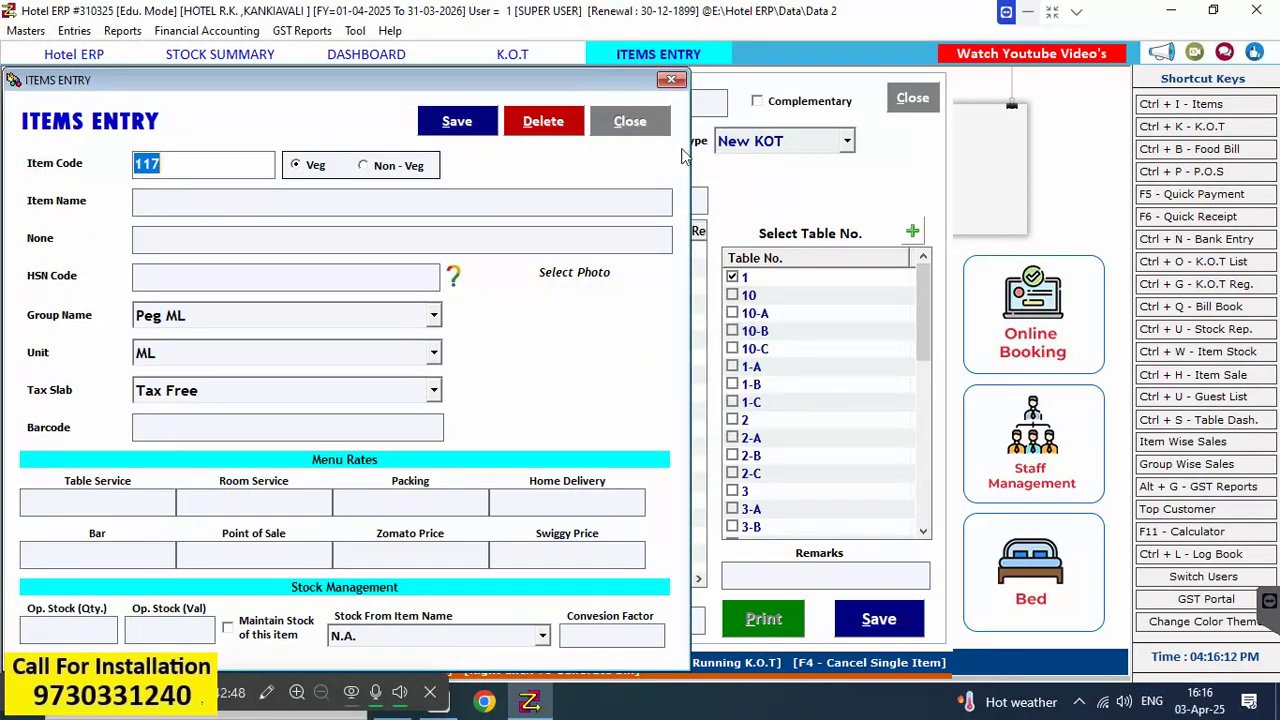
left_click(637, 120)
type("\\")
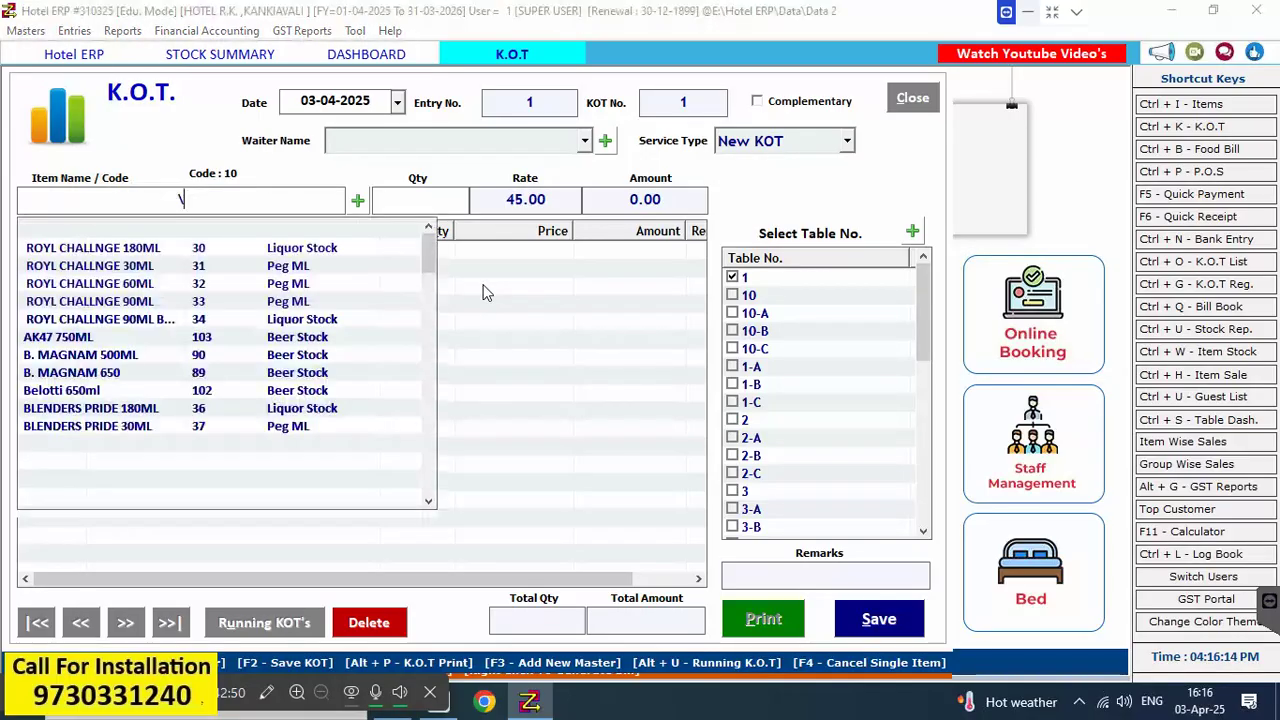
key("Return")
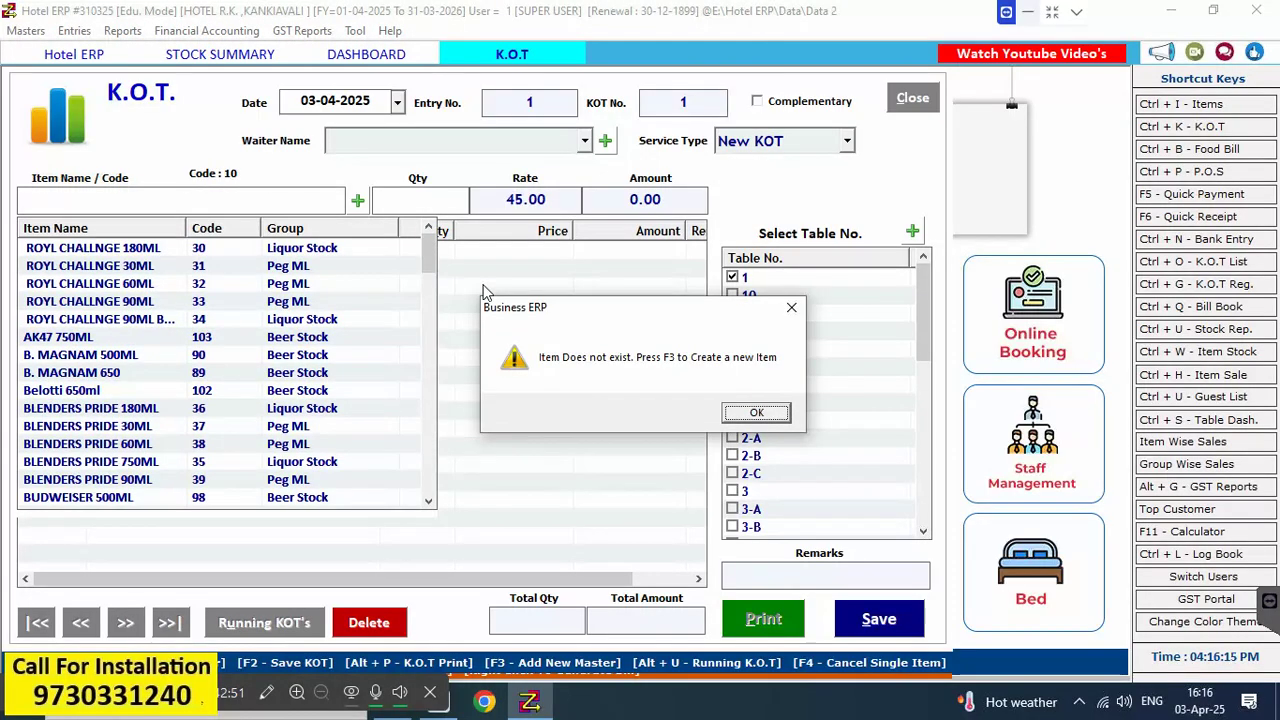
left_click(775, 418)
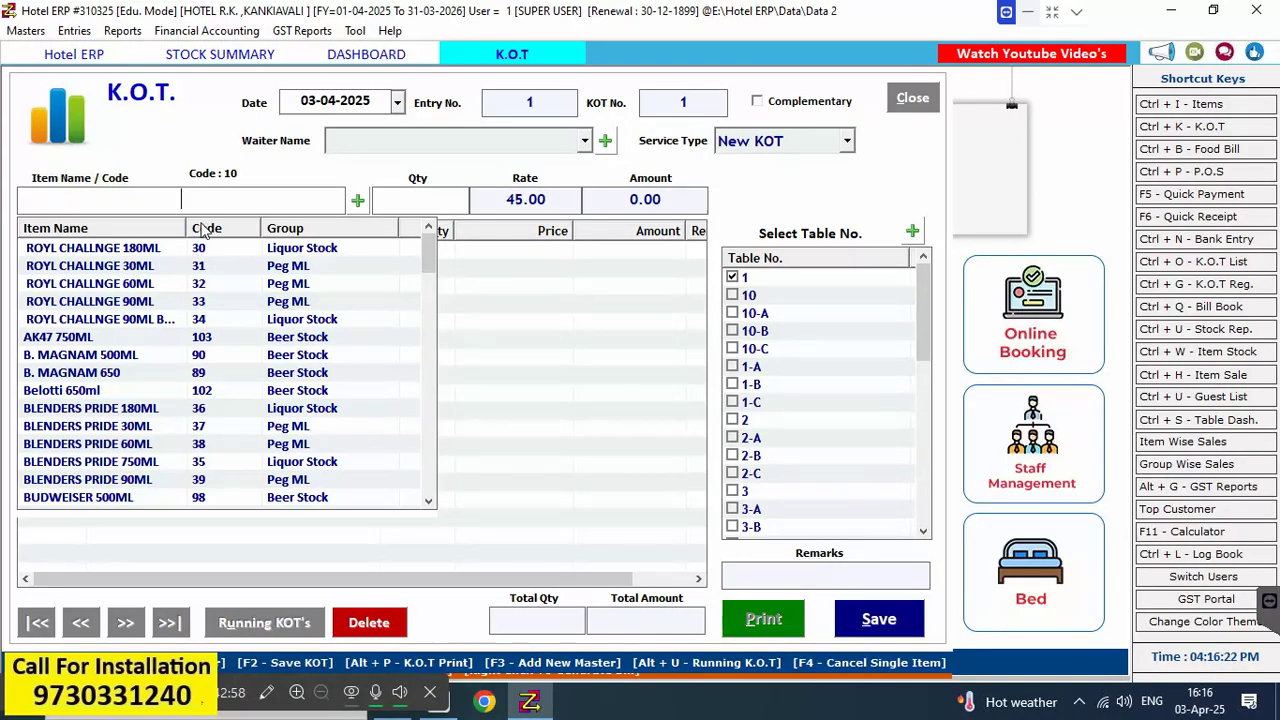
Look through the first entries of the KOT item list, down to B. MAGNAM 650 and back
key("Down")
key("Down")
key("Down")
key("Down")
key("Down")
key("Down")
key("Down")
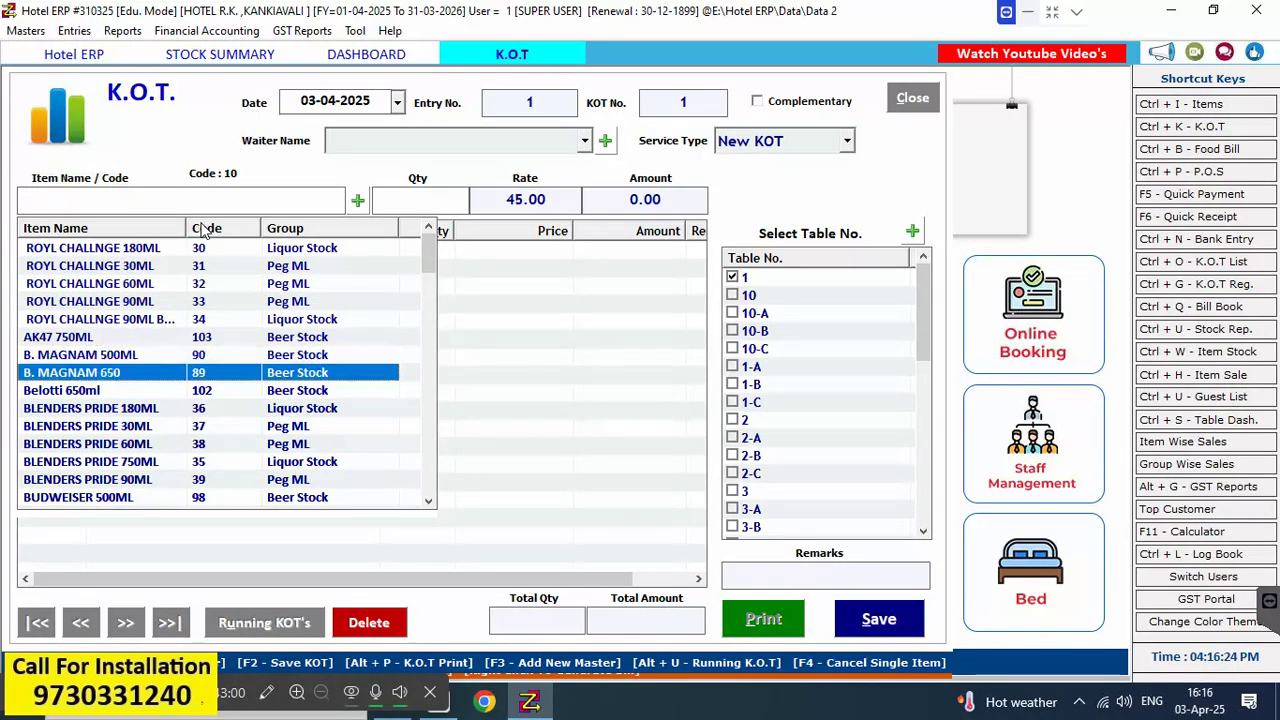
key("Up")
key("Up")
key("Up")
key("Up")
key("Up")
key("Up")
key("Up")
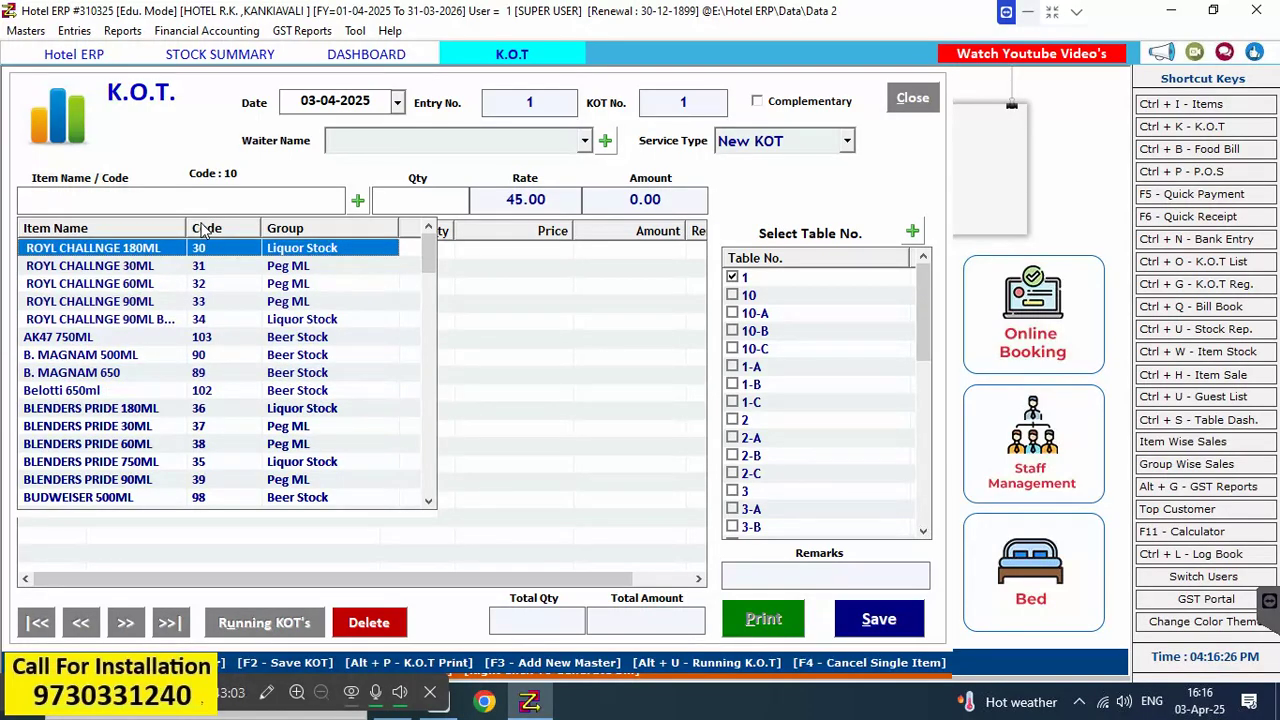
Search the KOT items with the wildcard pattern *R*S* and look through the matching Royal Stag entries
left_click(141, 200)
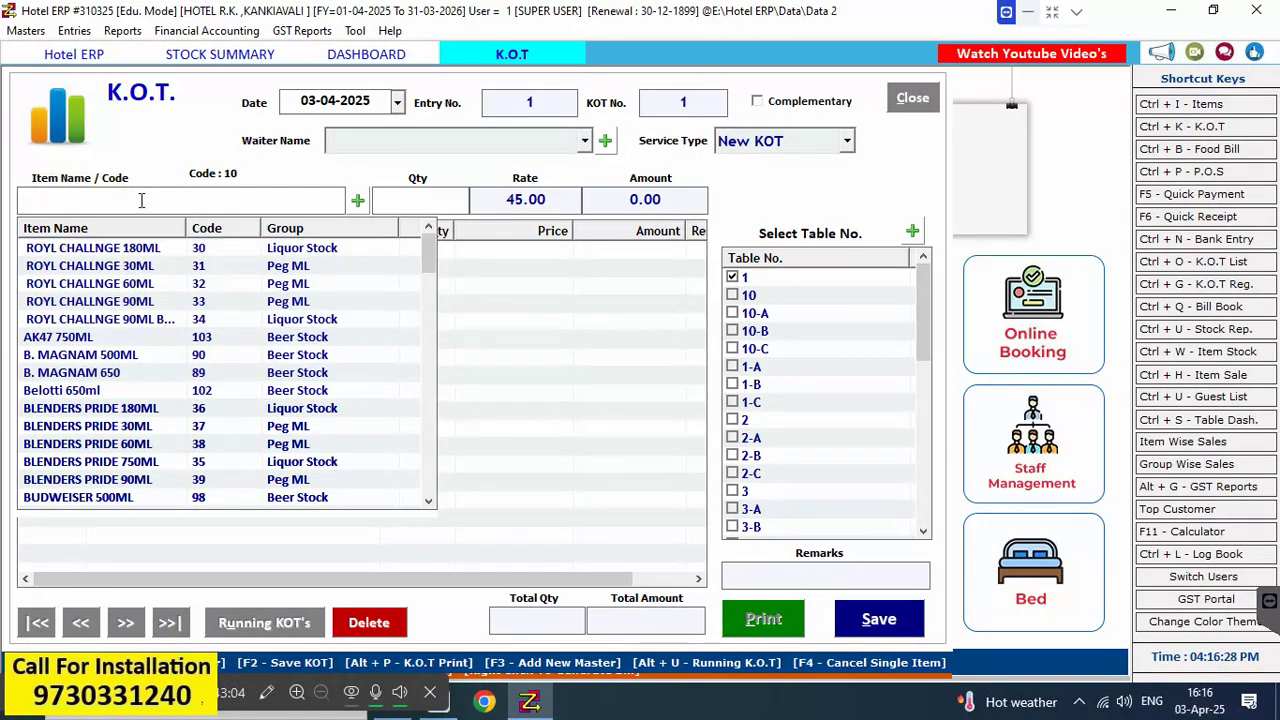
type("*")
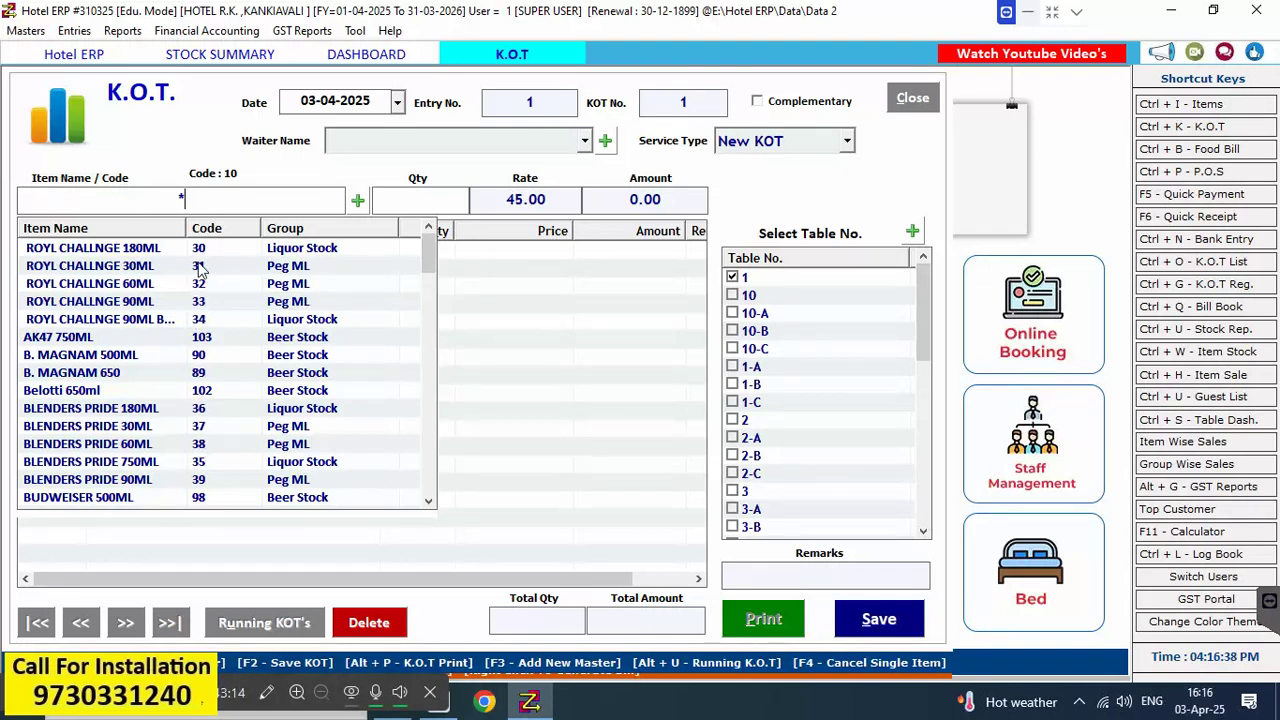
scroll(198, 313, "down", 5)
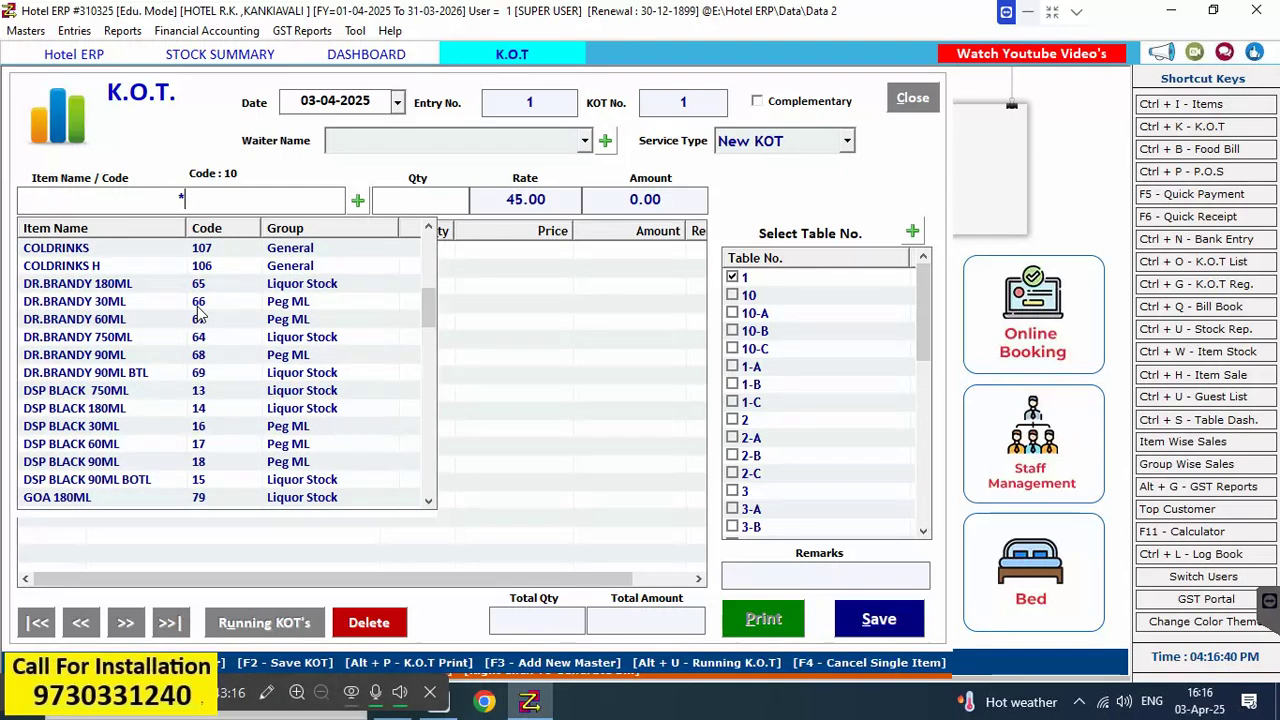
scroll(198, 313, "up", 5)
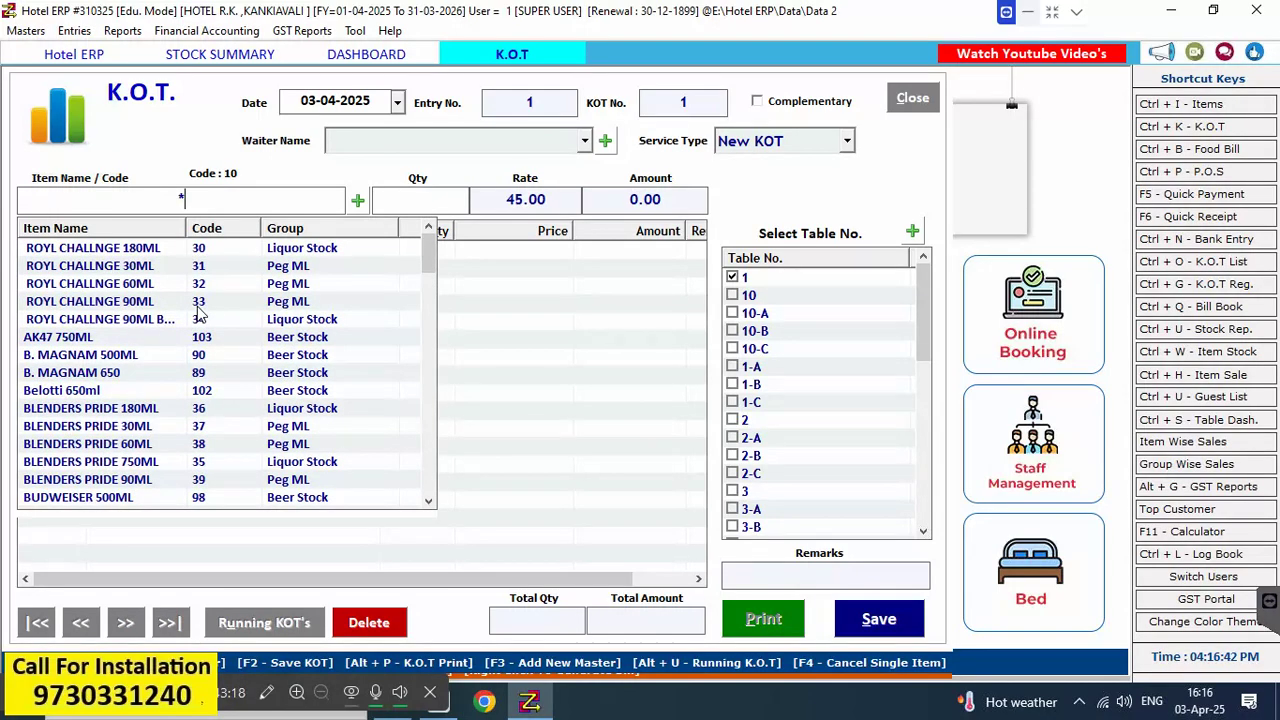
type("R")
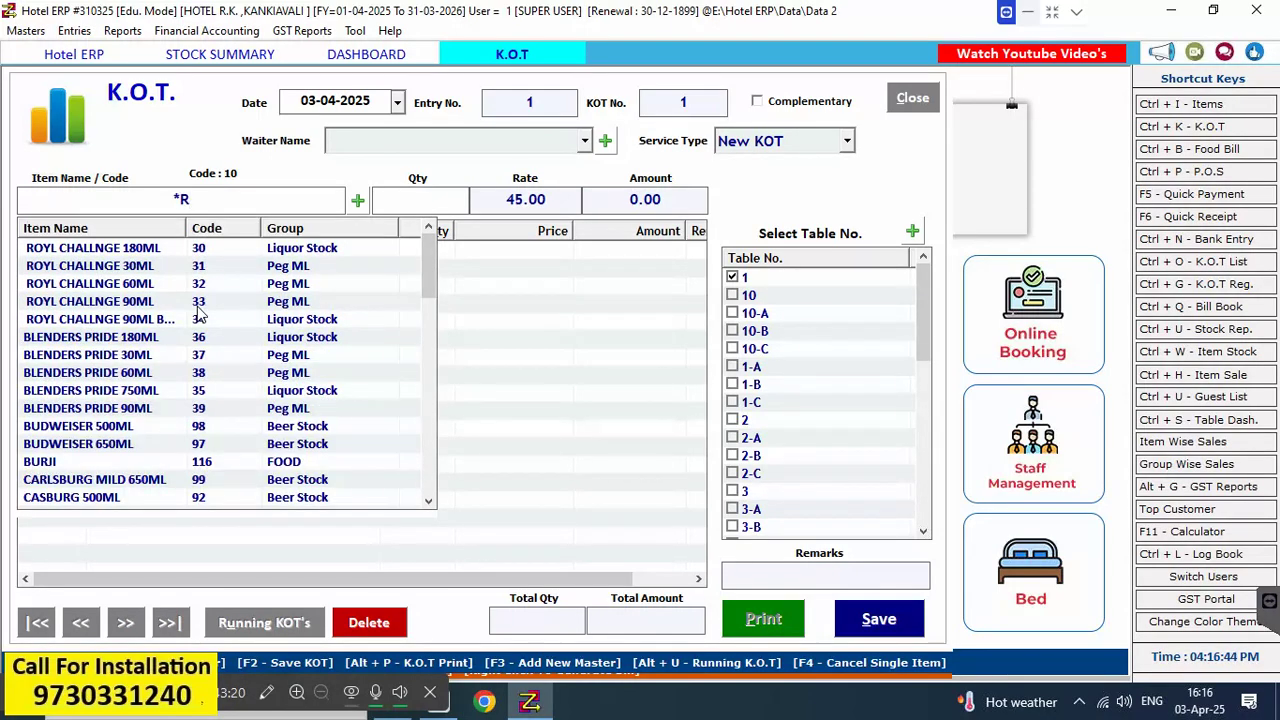
type("*")
type(" S")
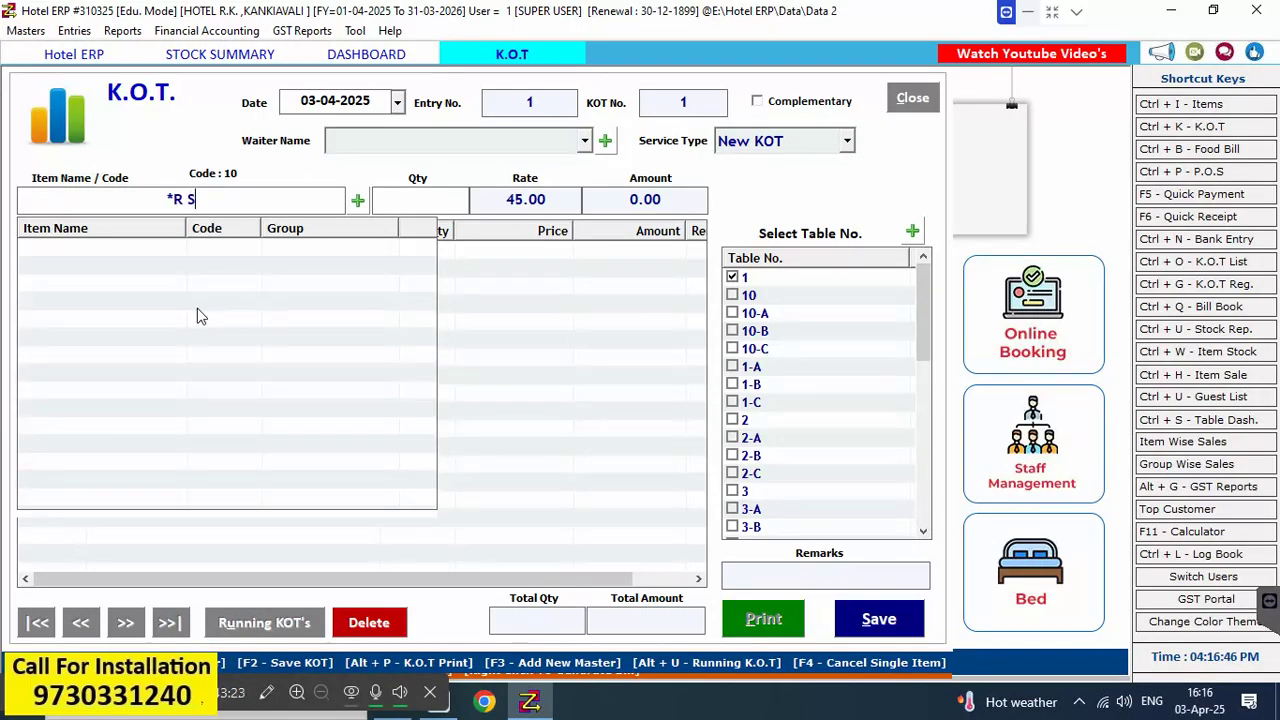
key("BackSpace")
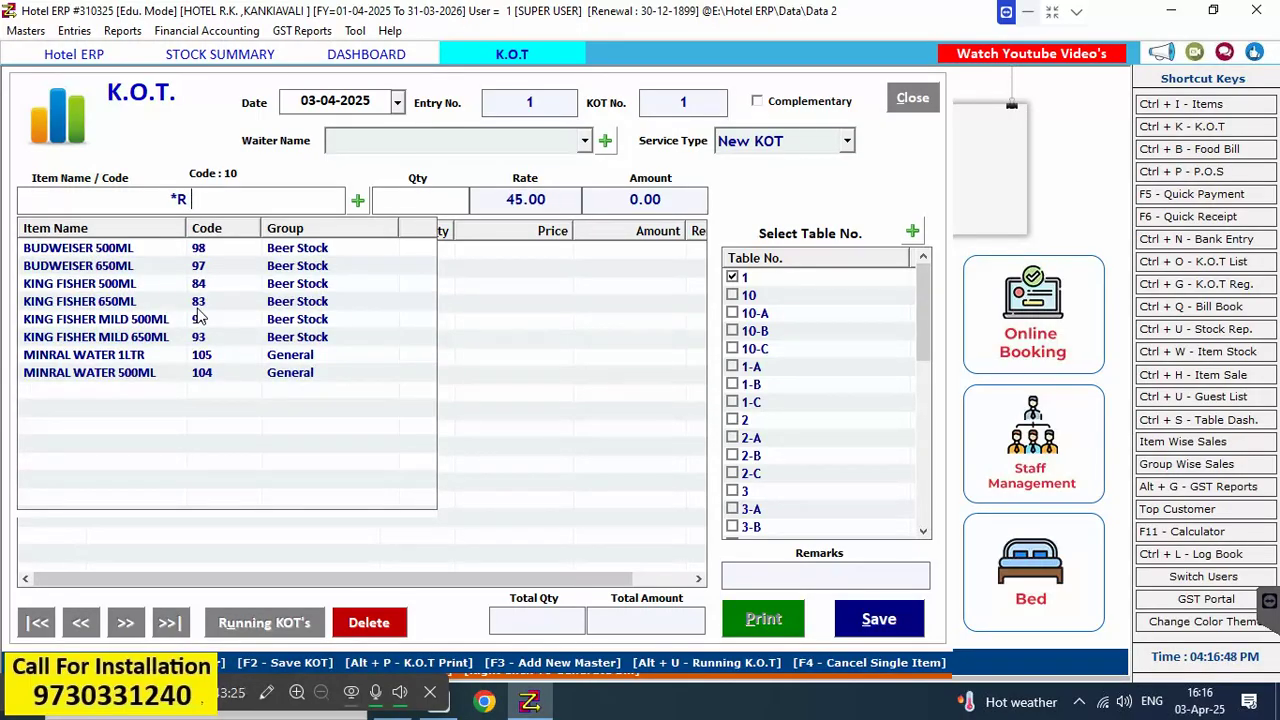
key("BackSpace")
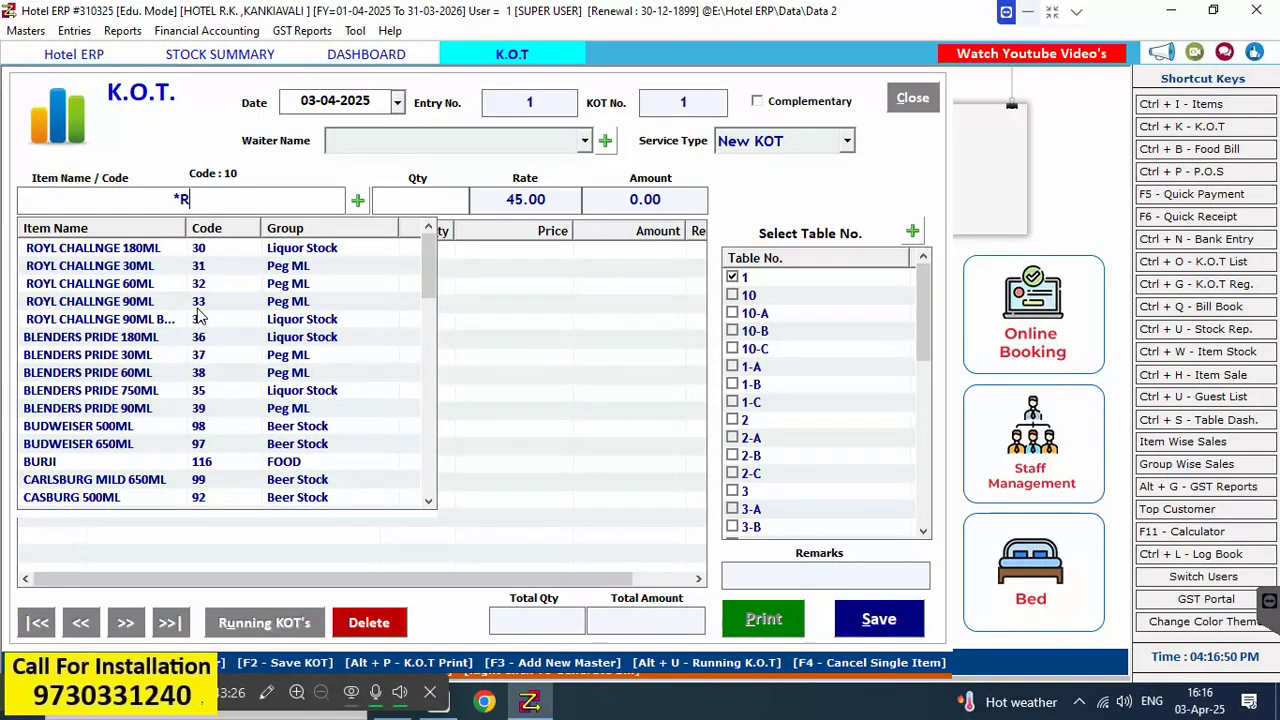
type("*S")
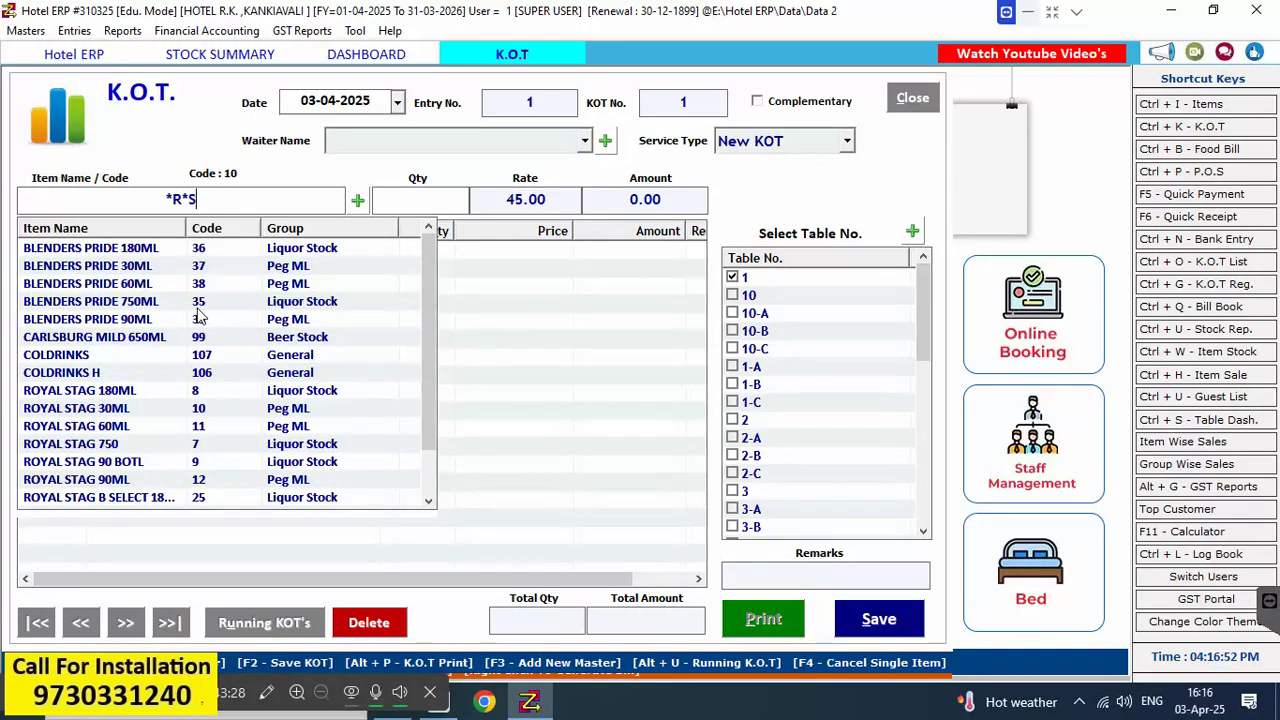
type("*")
key("Down")
key("Down")
key("Down")
key("Down")
key("Down")
key("Down")
key("Down")
key("Down")
key("Down")
key("Down")
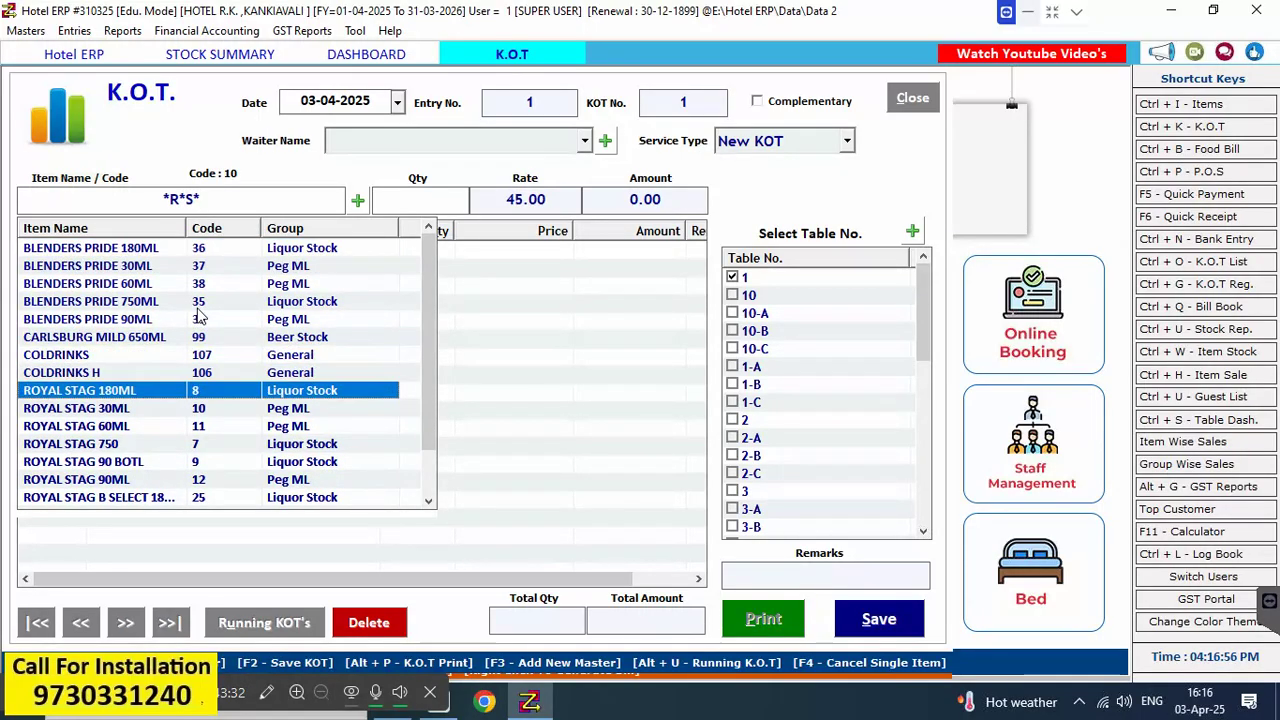
key("Down")
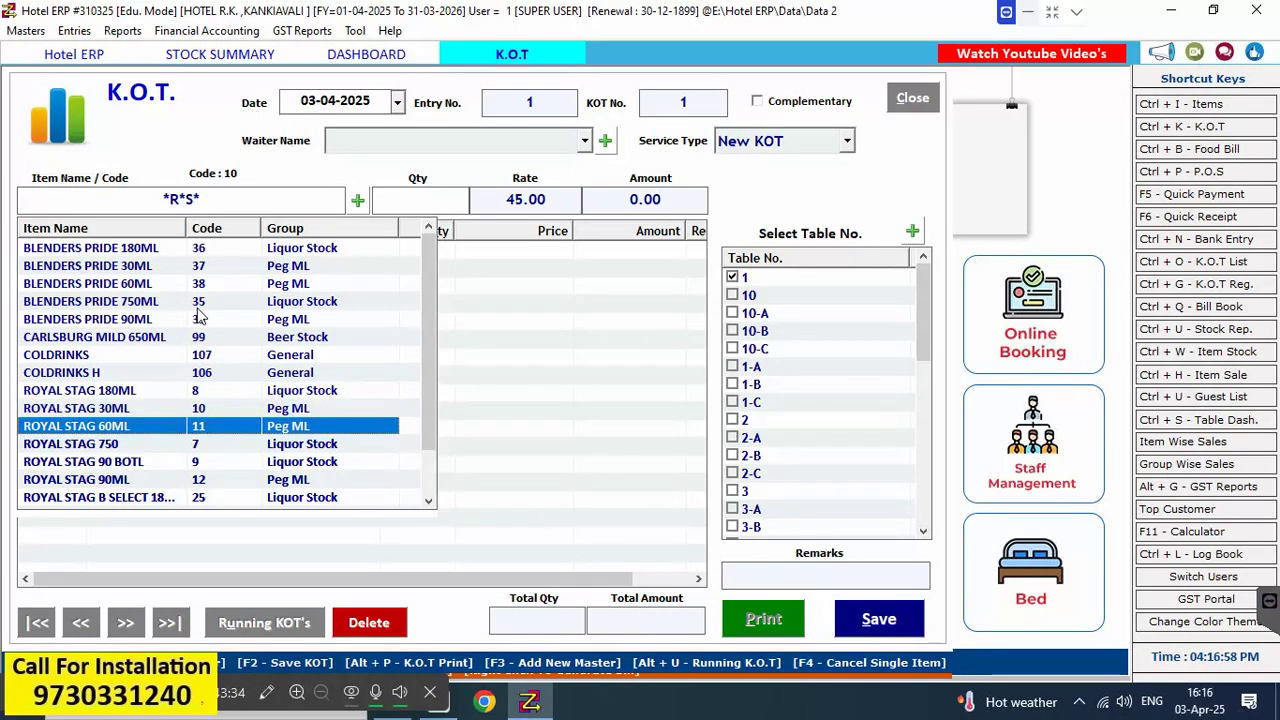
key("Escape")
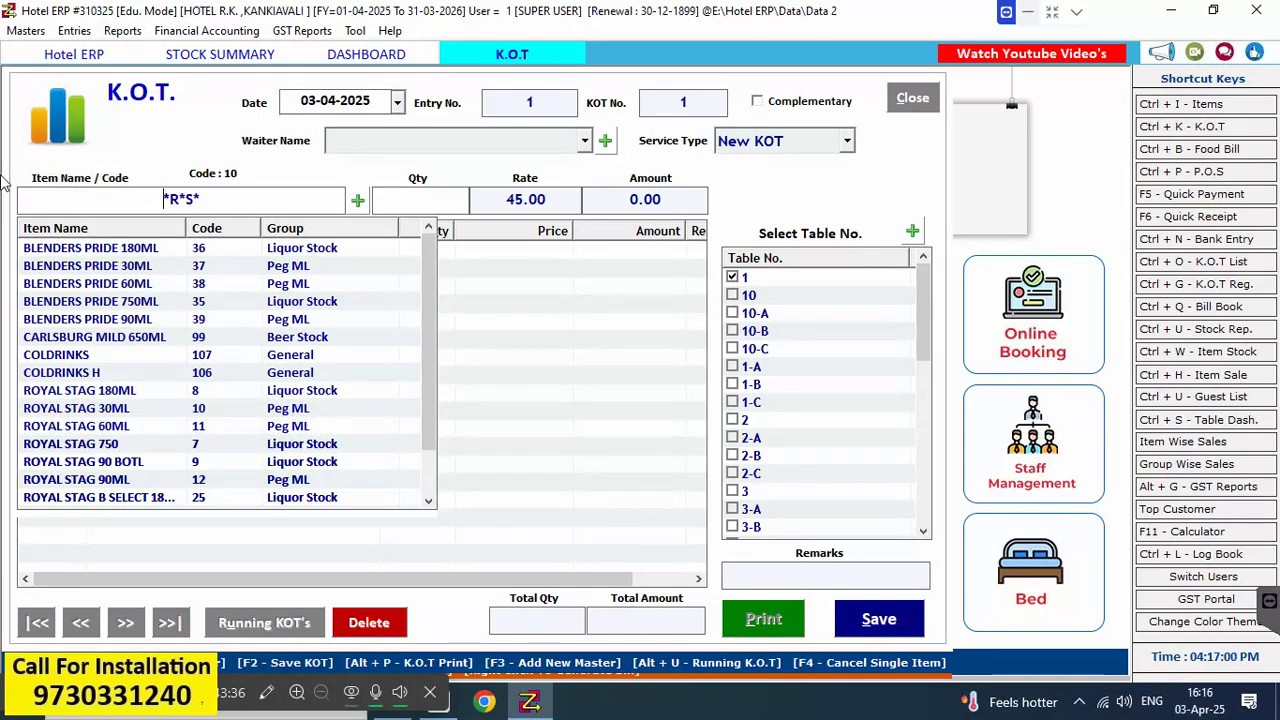
Clear the item search and add item code 10, ROYAL STAG 30ML, to the KOT with quantity 1
key("Delete")
key("Delete")
key("Delete")
key("Delete")
key("Delete")
type("10")
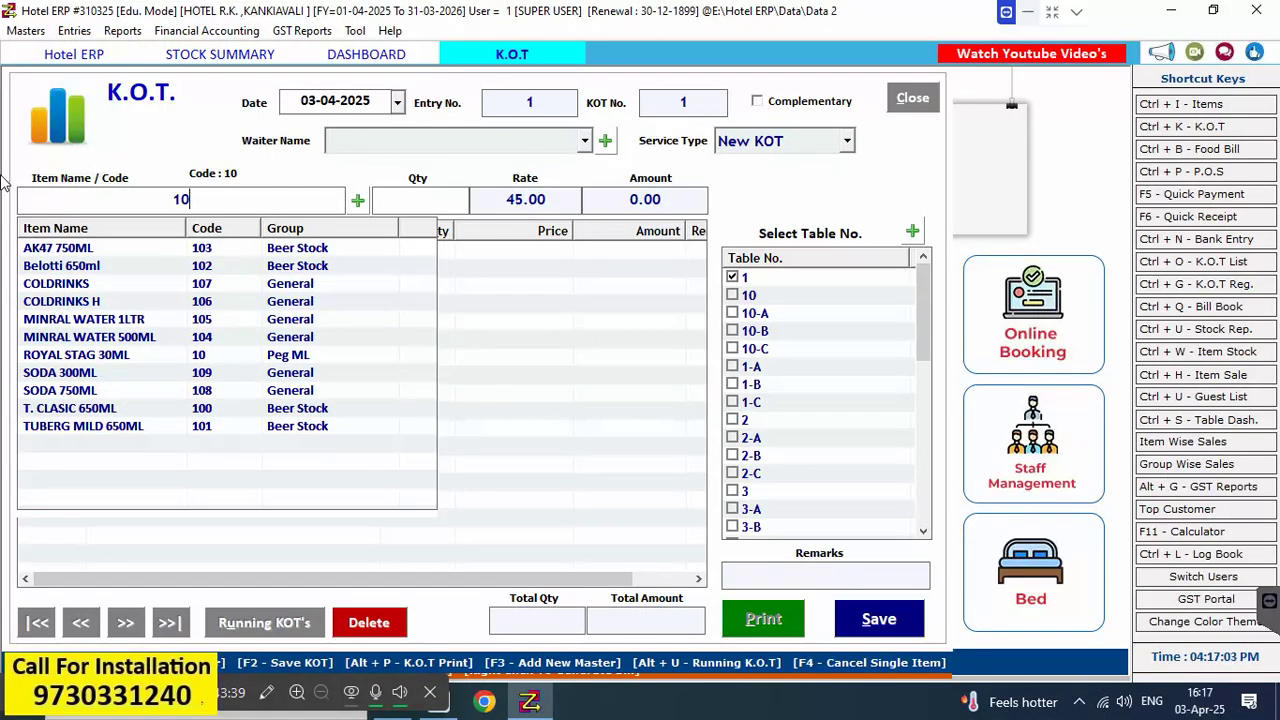
key("Return")
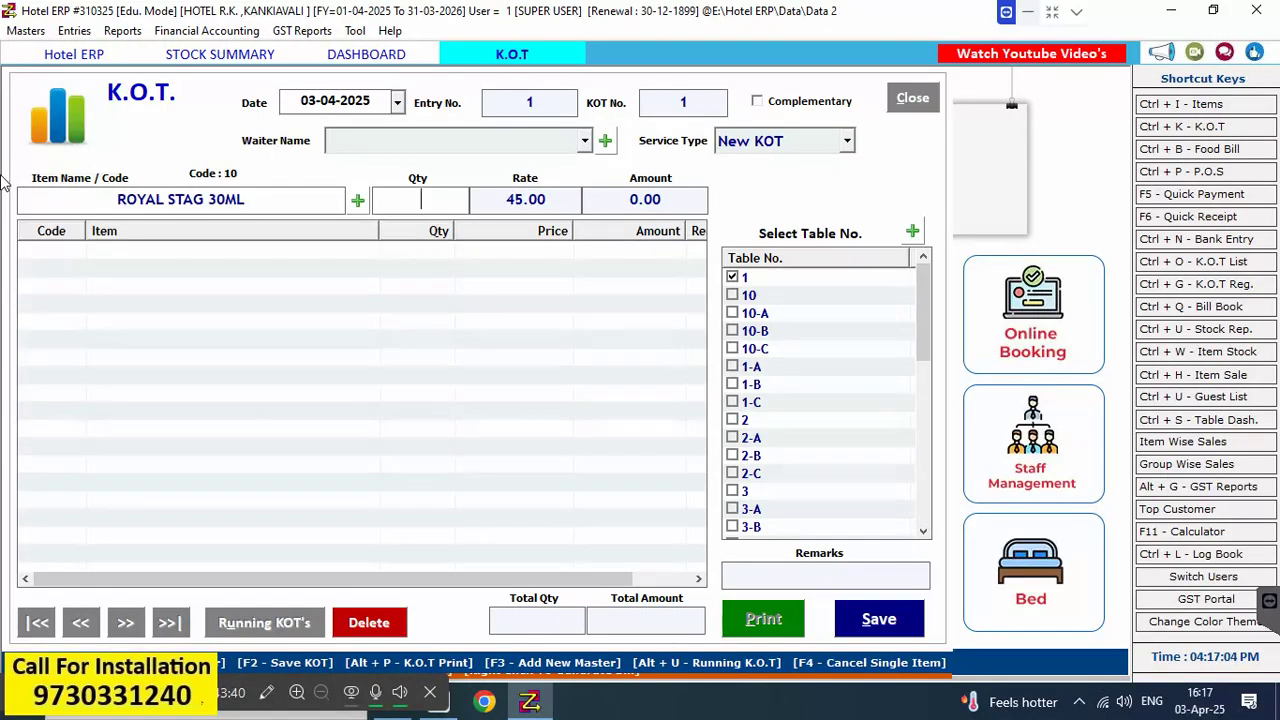
type("1")
key("Return")
key("Return")
key("Return")
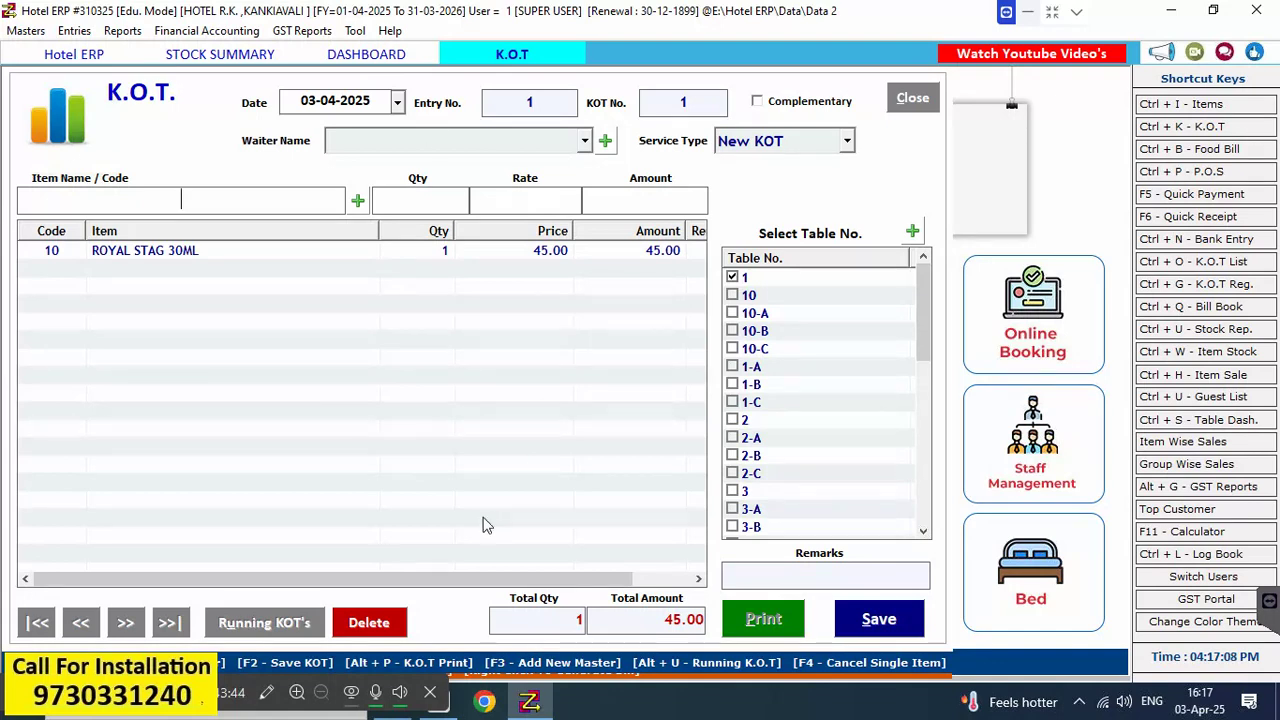
Try to save the KOT for table 1 without a waiter selected
left_click(877, 621)
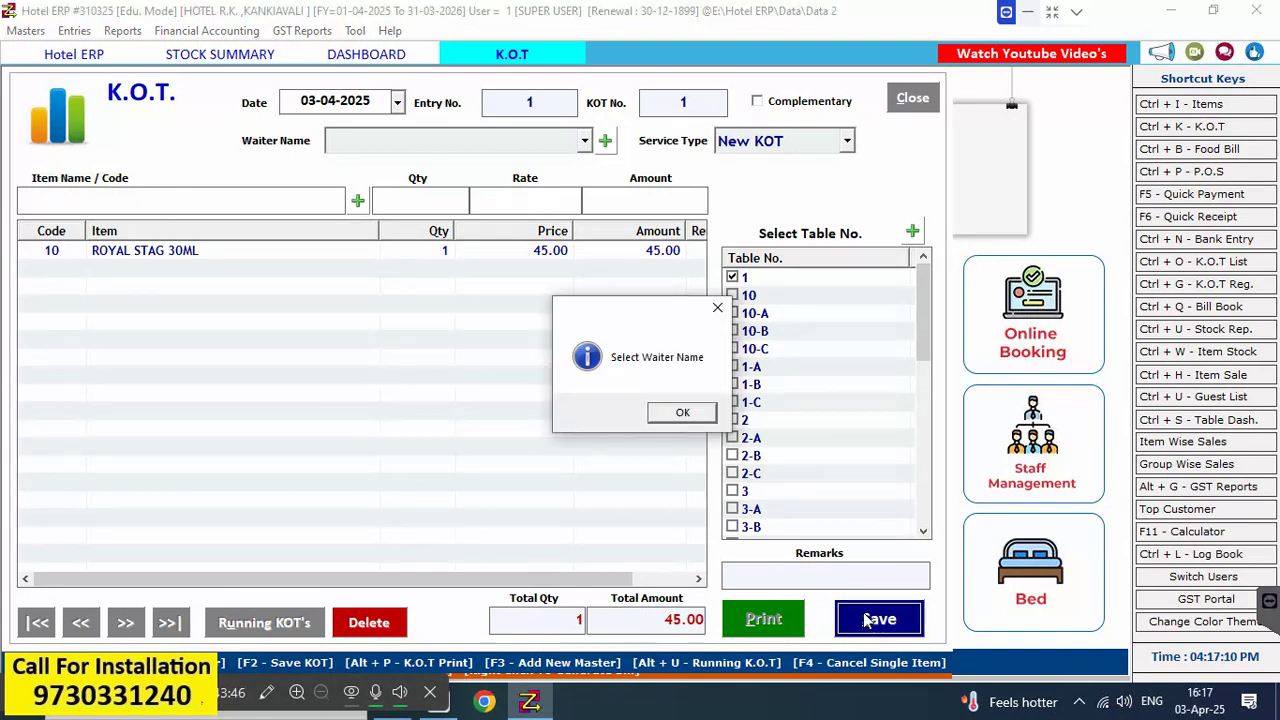
left_click(683, 414)
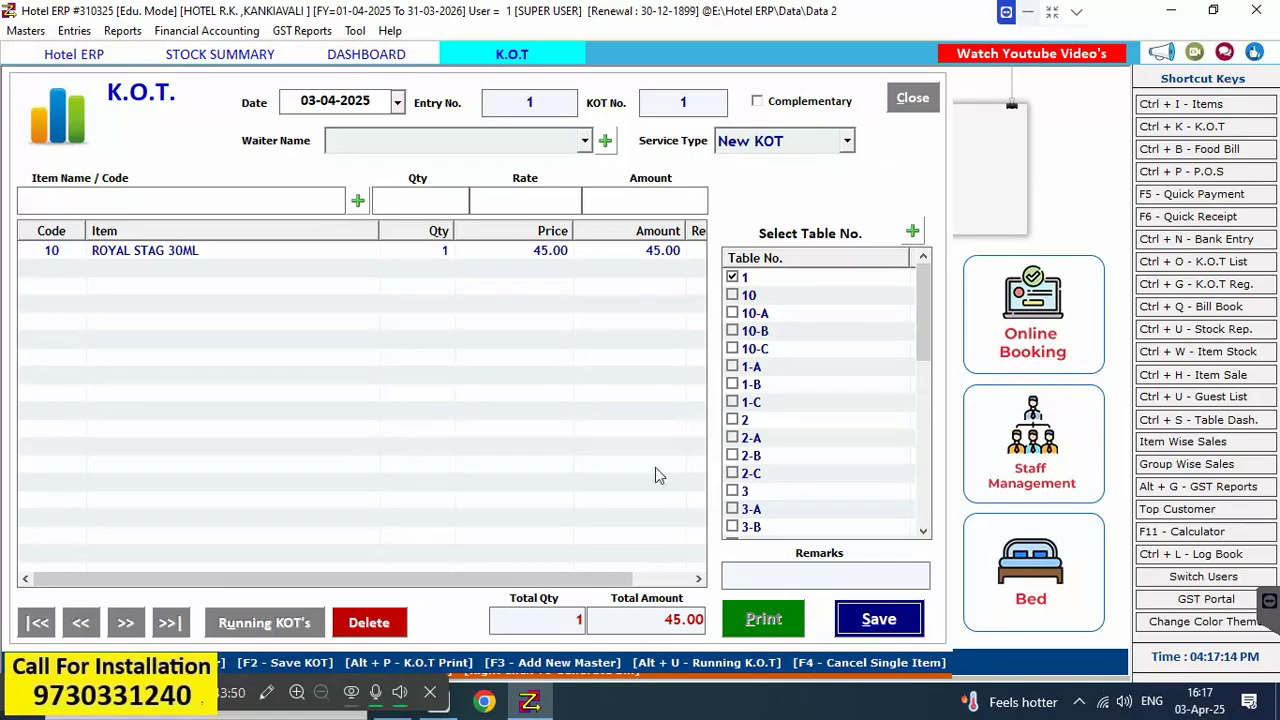
left_click(897, 623)
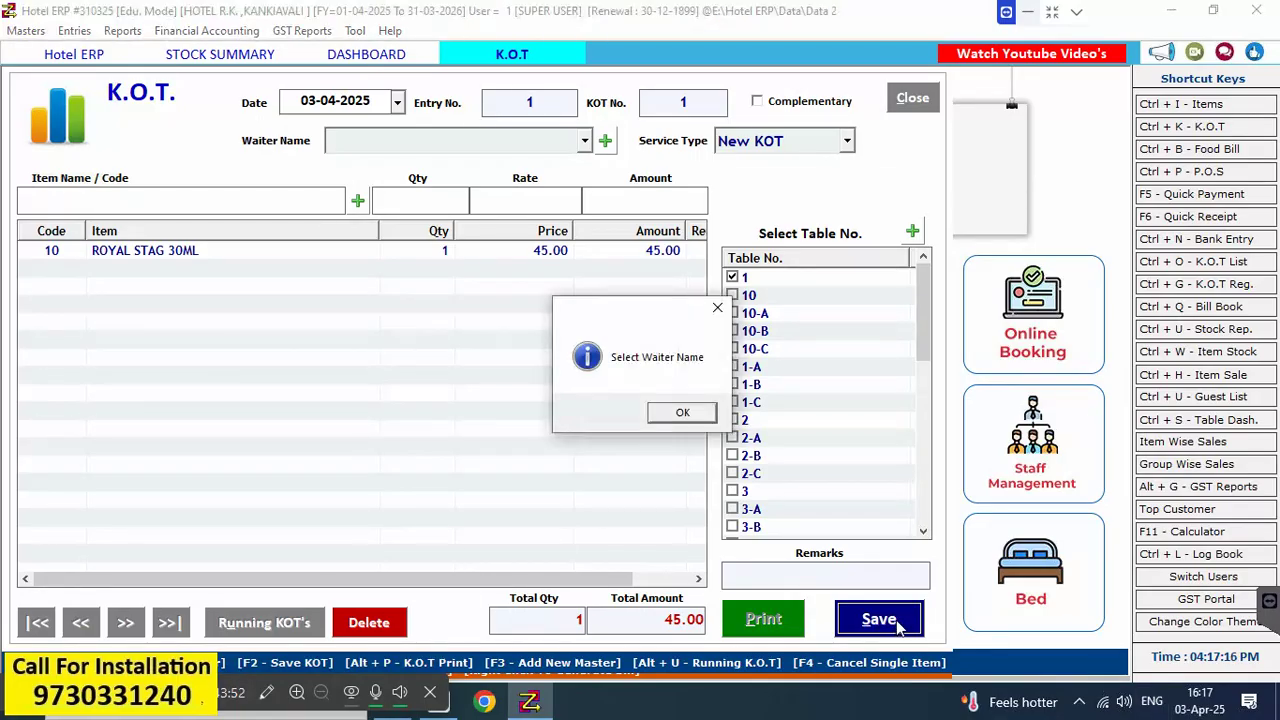
left_click(675, 415)
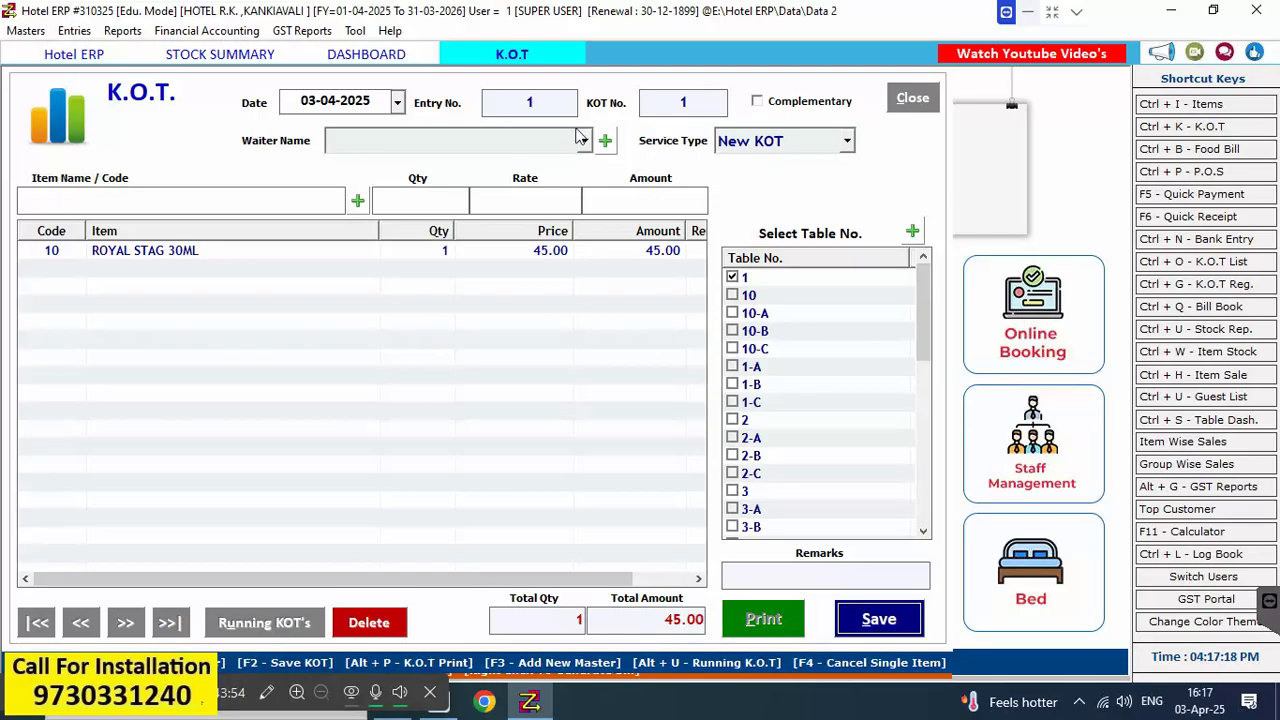
Create a new waiter from the KOT by entering the waiter's name, save the record and close the form
left_click(605, 140)
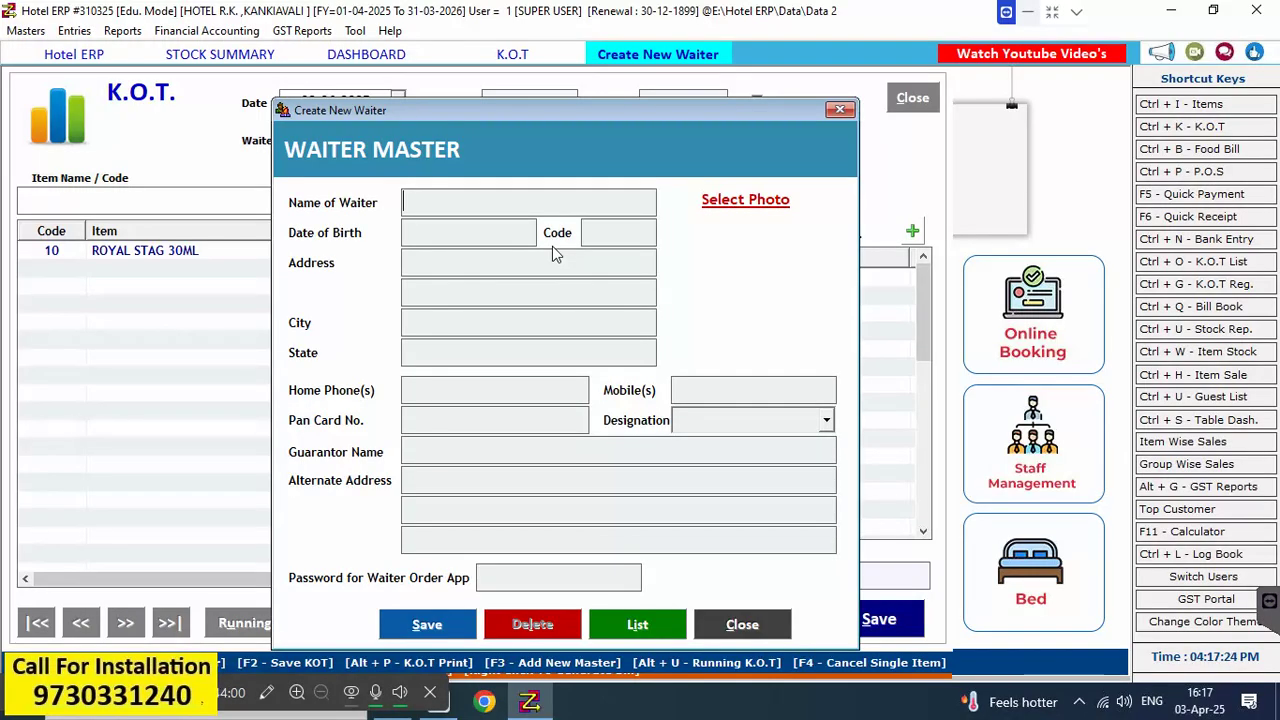
type("SHINDE")
left_click(427, 624)
left_click(714, 413)
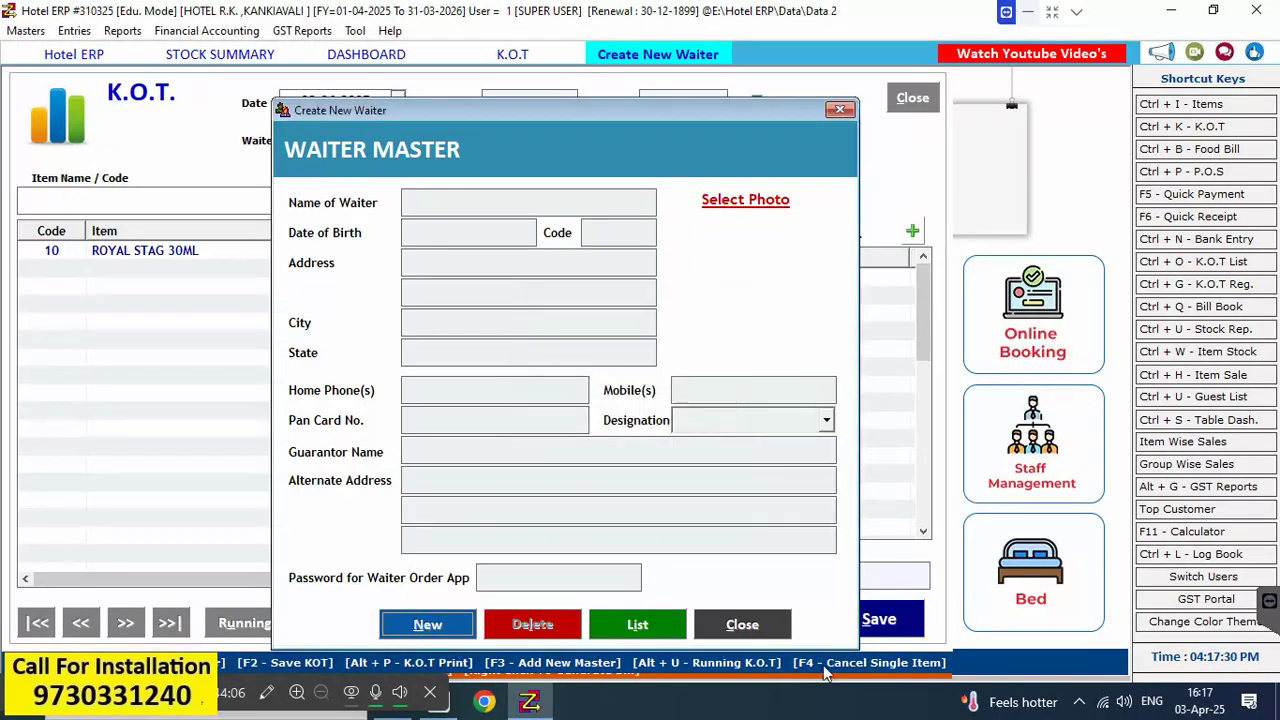
left_click(742, 624)
Assign the newly created waiter to the KOT, save it and close its print preview
left_click(537, 144)
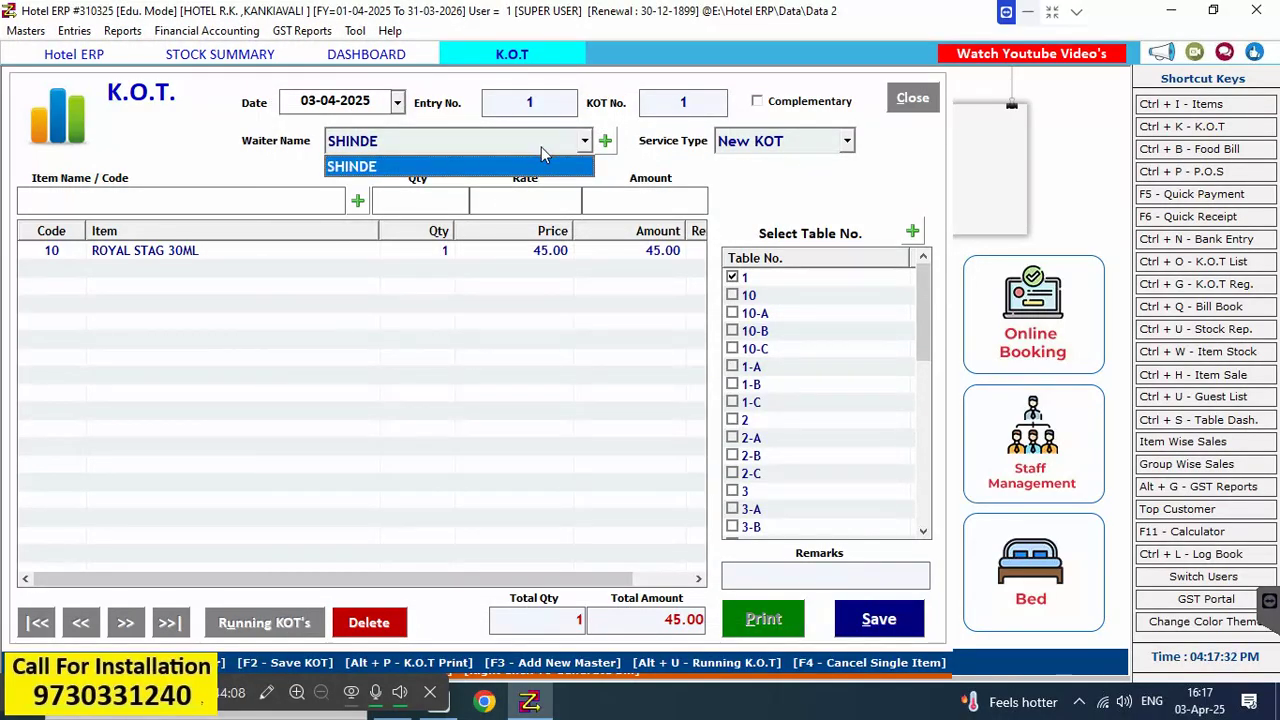
left_click(541, 147)
left_click(876, 632)
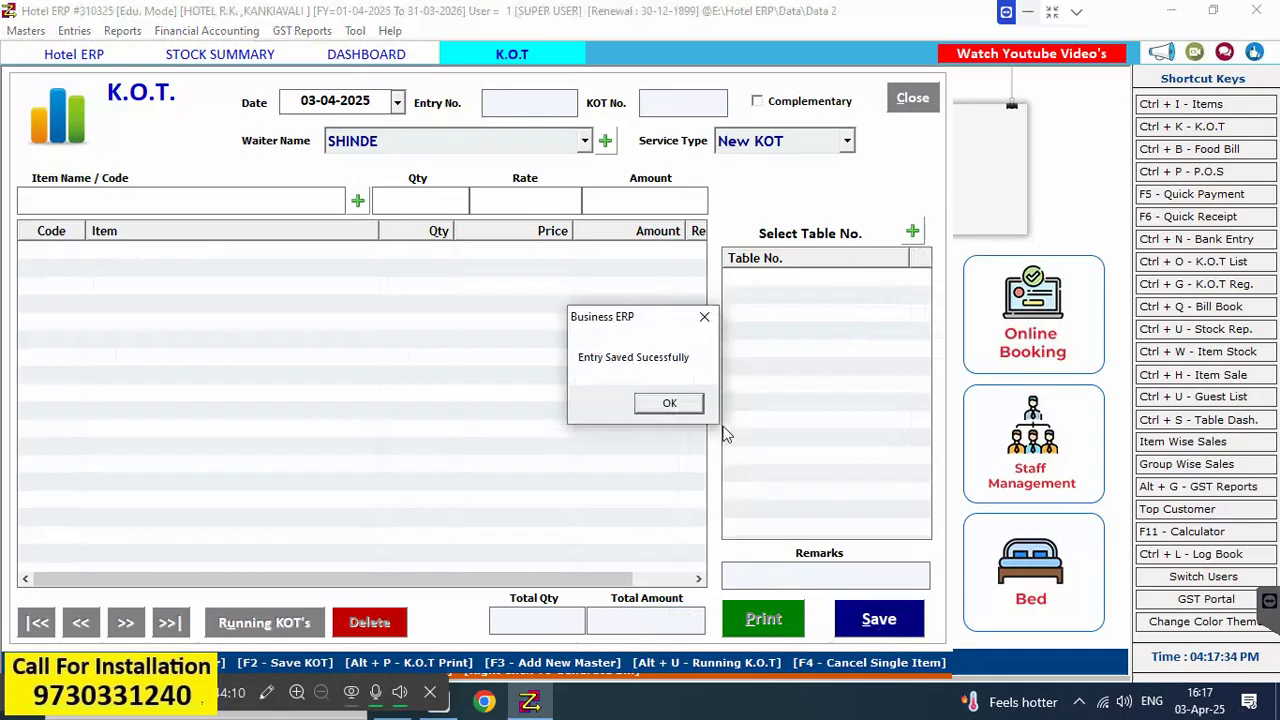
left_click(662, 404)
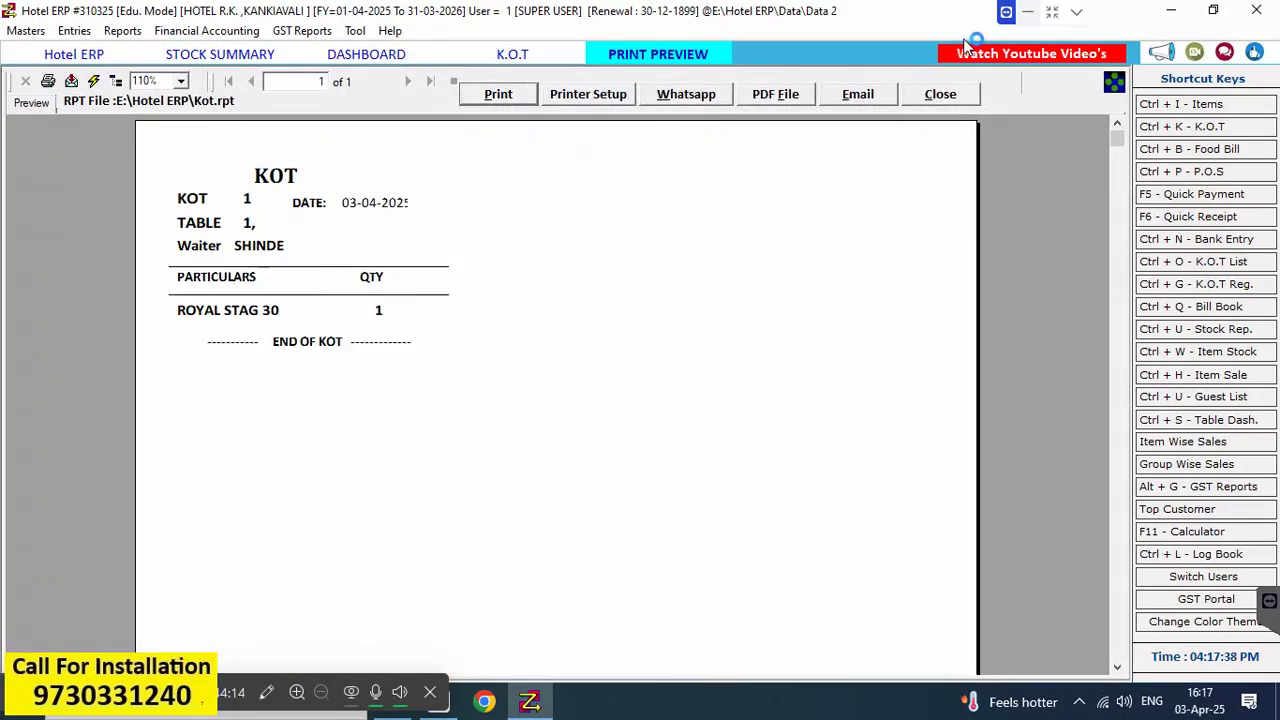
left_click(944, 95)
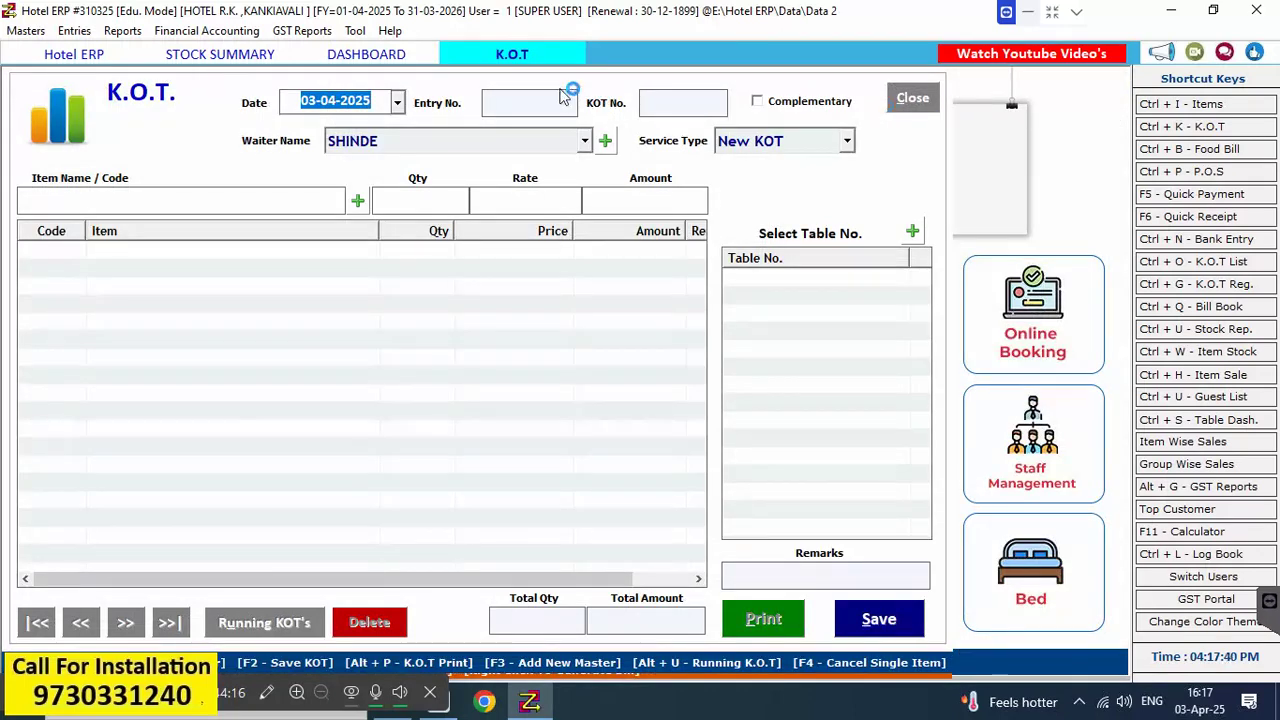
Return to the table dashboard, compare occupied table 1 with free tables and start the next KOT for table 1
left_click(366, 54)
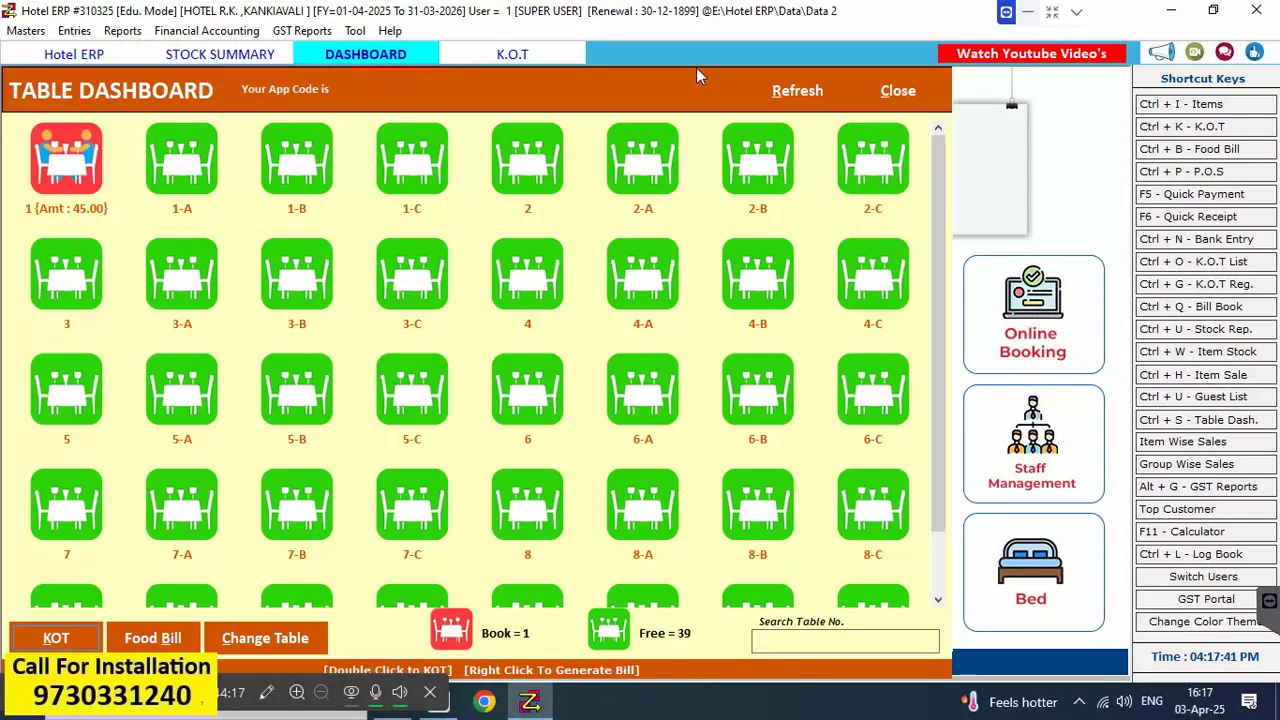
left_click(70, 215)
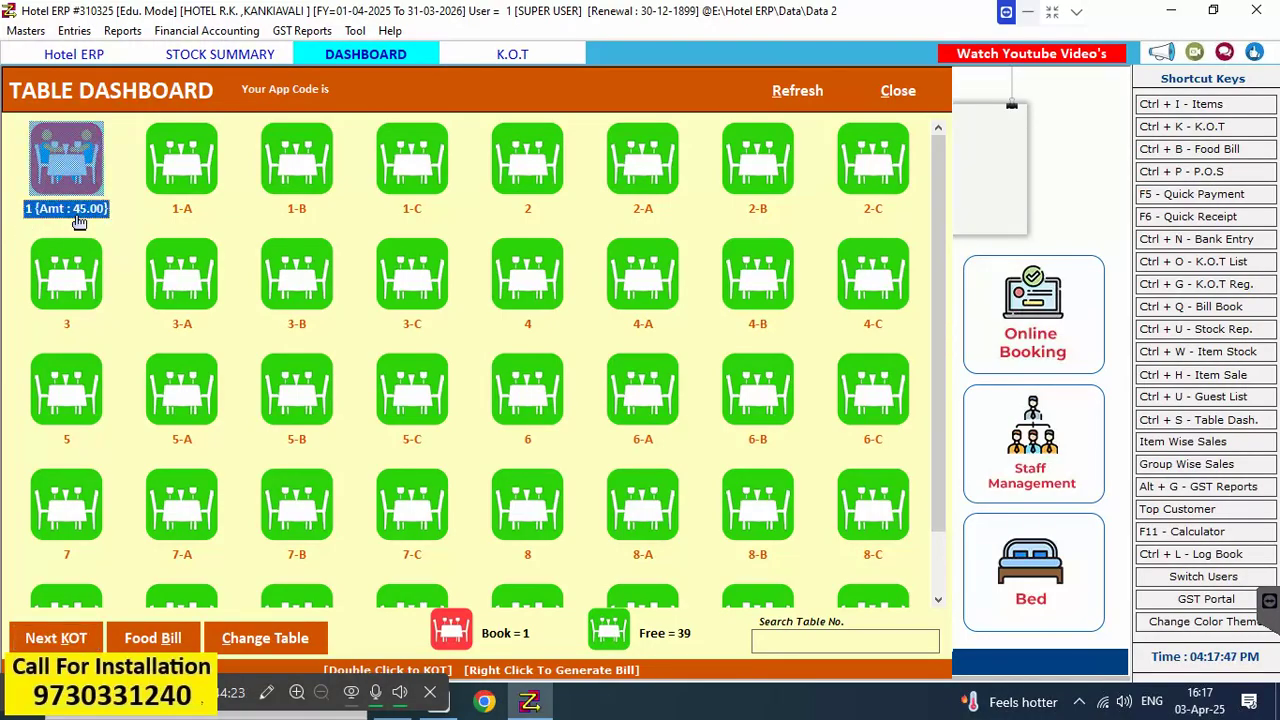
left_click(216, 280)
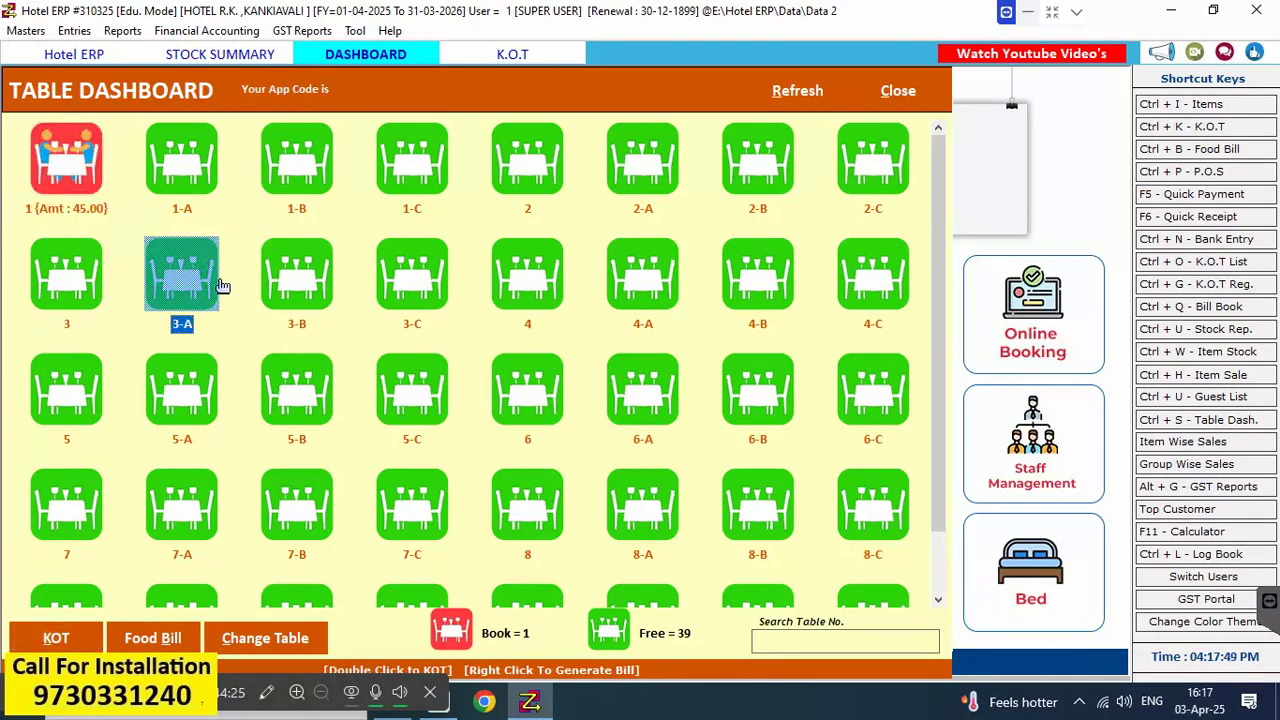
left_click(68, 181)
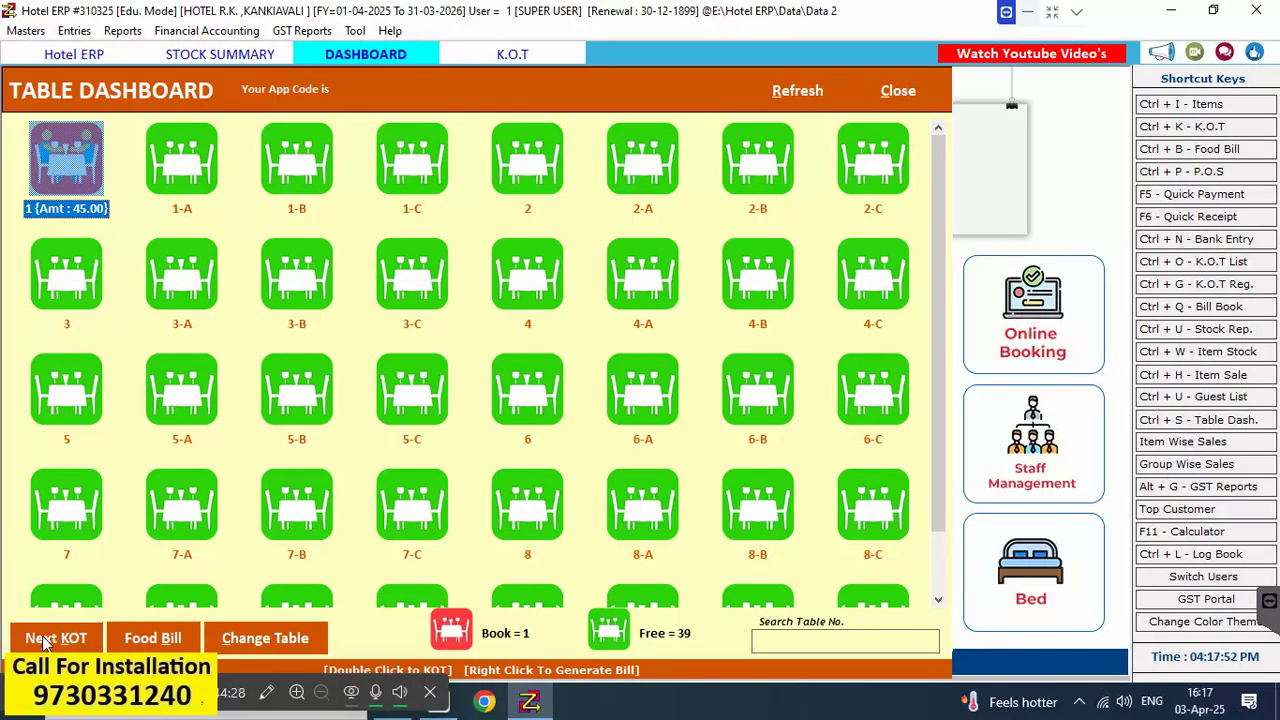
left_click(318, 188)
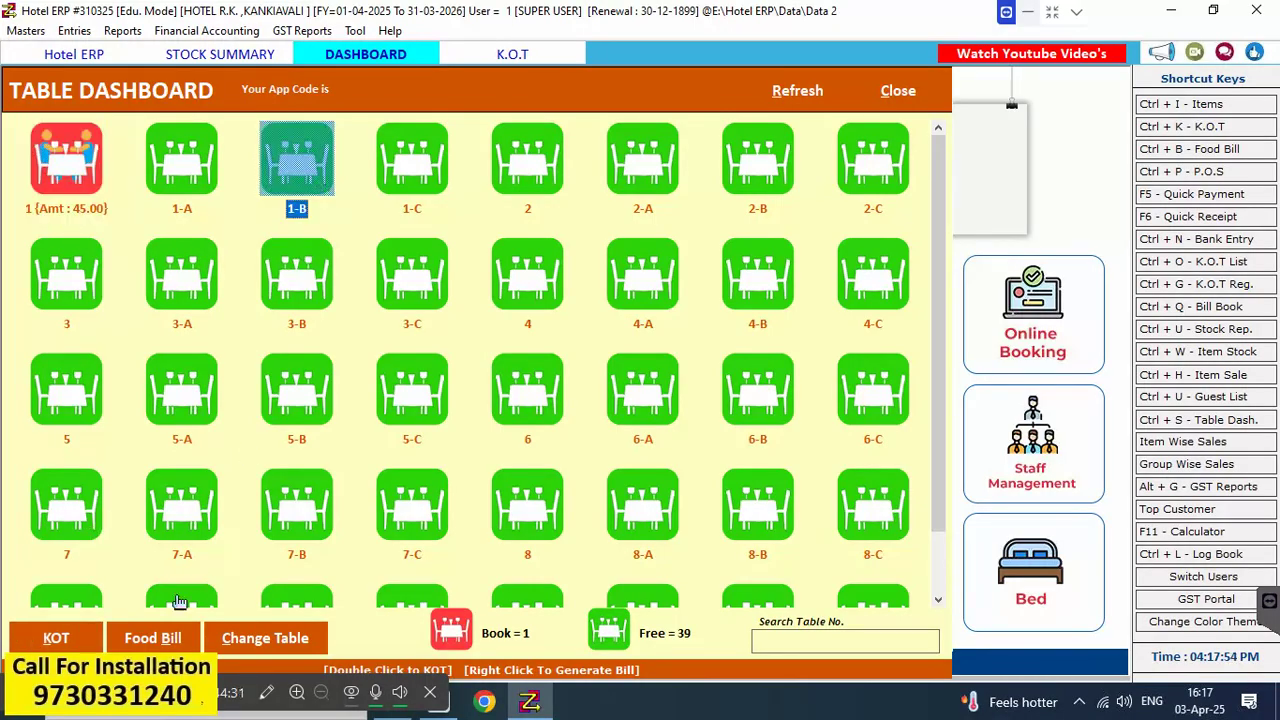
left_click(47, 208)
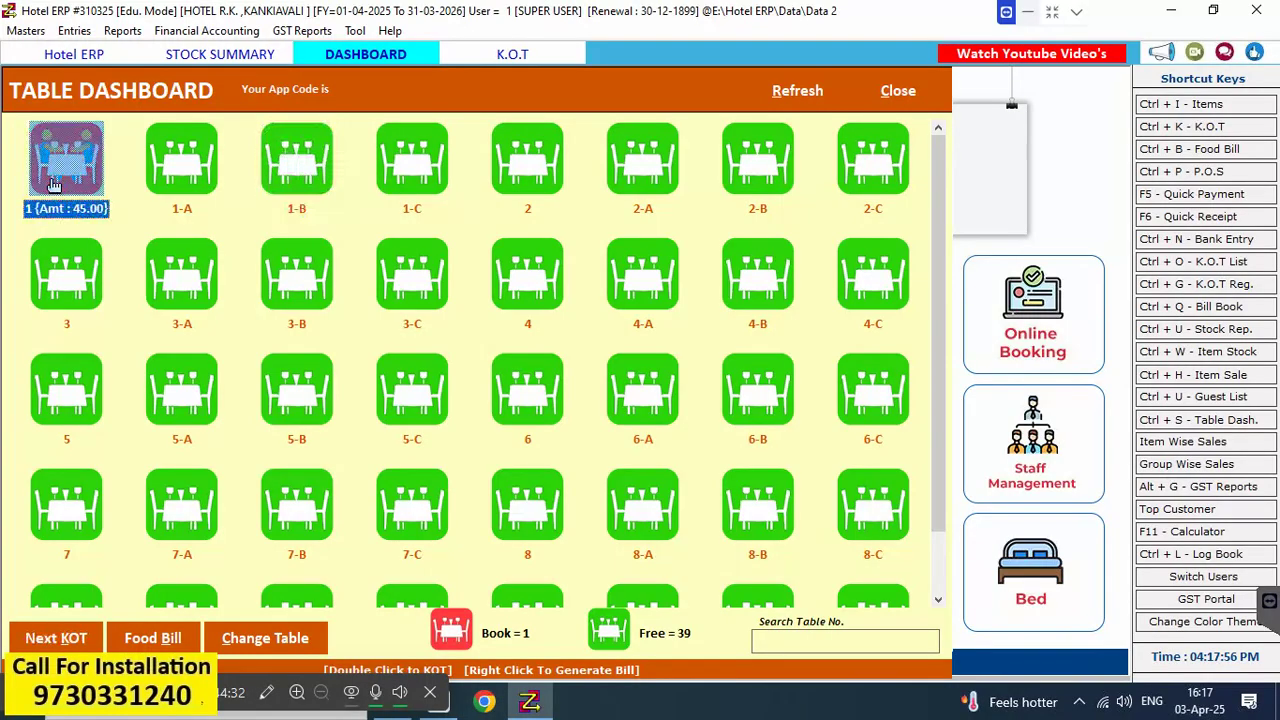
left_click(66, 645)
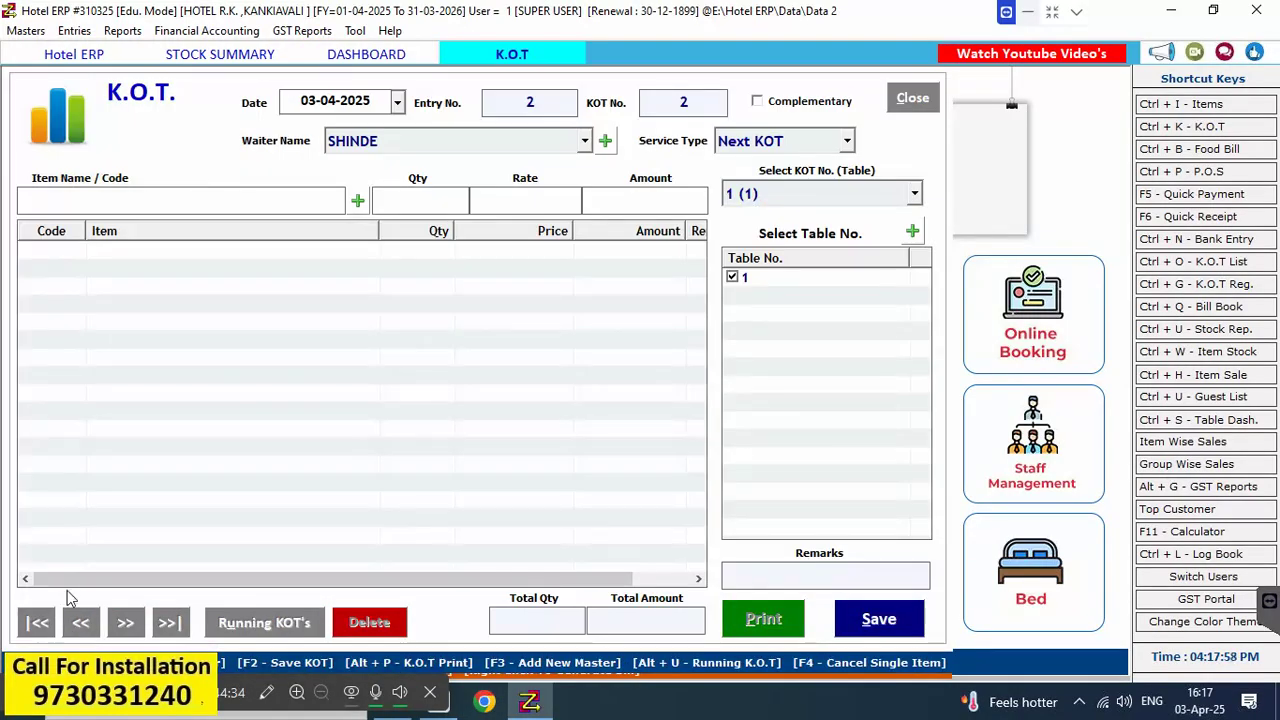
Add one ROYAL STAG 60ML to the next KOT for table 1 using item code 11
type("11")
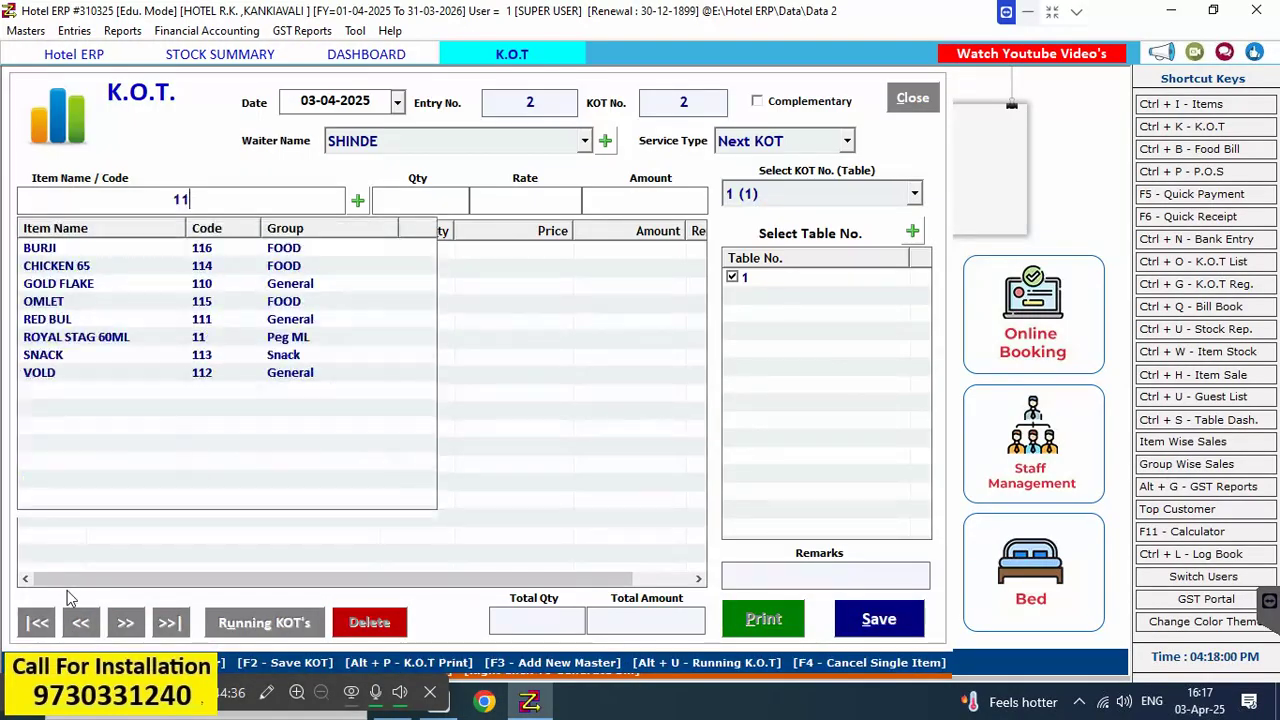
key("Return")
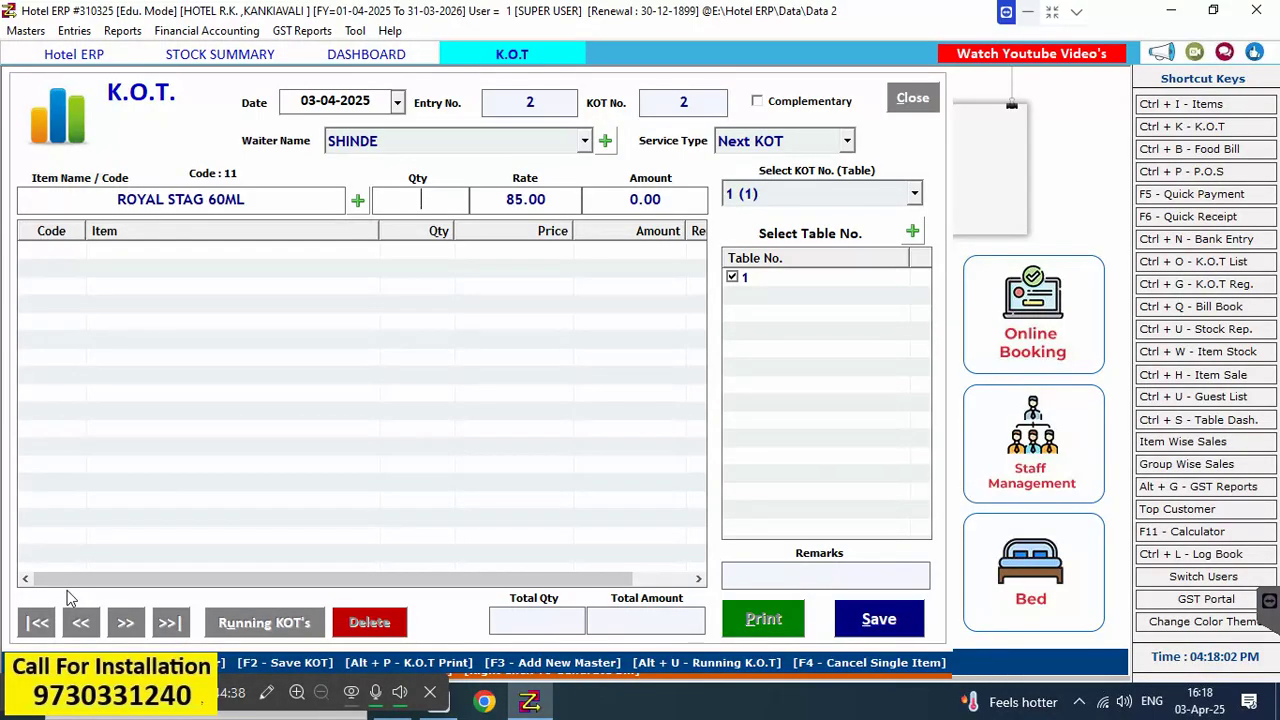
type("1")
key("Return")
key("Return")
key("Return")
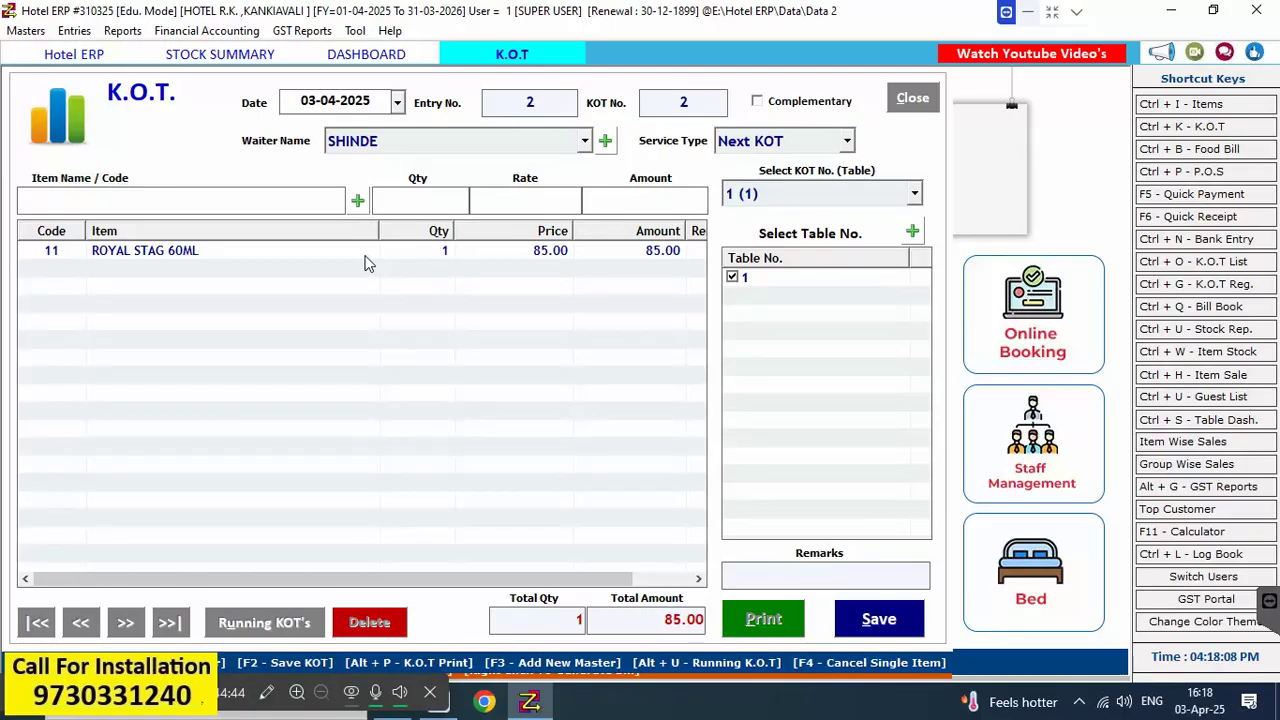
Clear the unfinished item search, save the KOT for table 1 and close its print preview
type("MIL")
key("BackSpace")
key("BackSpace")
key("BackSpace")
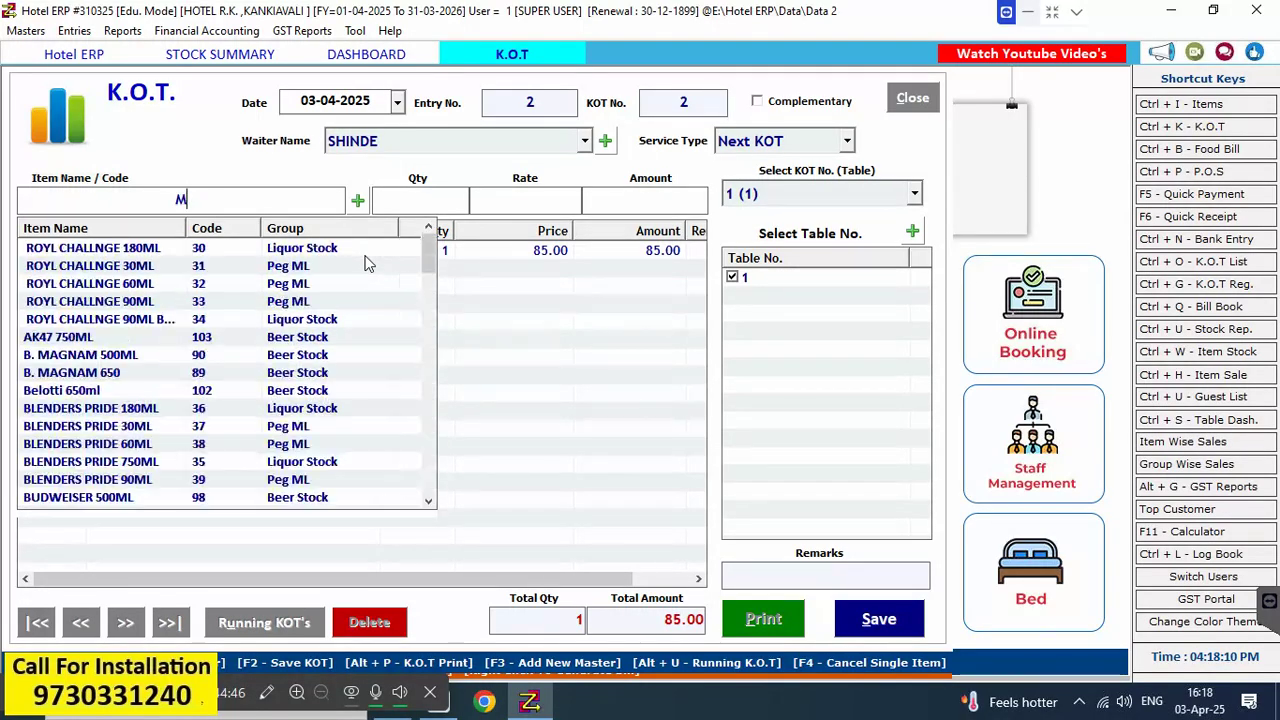
left_click(877, 607)
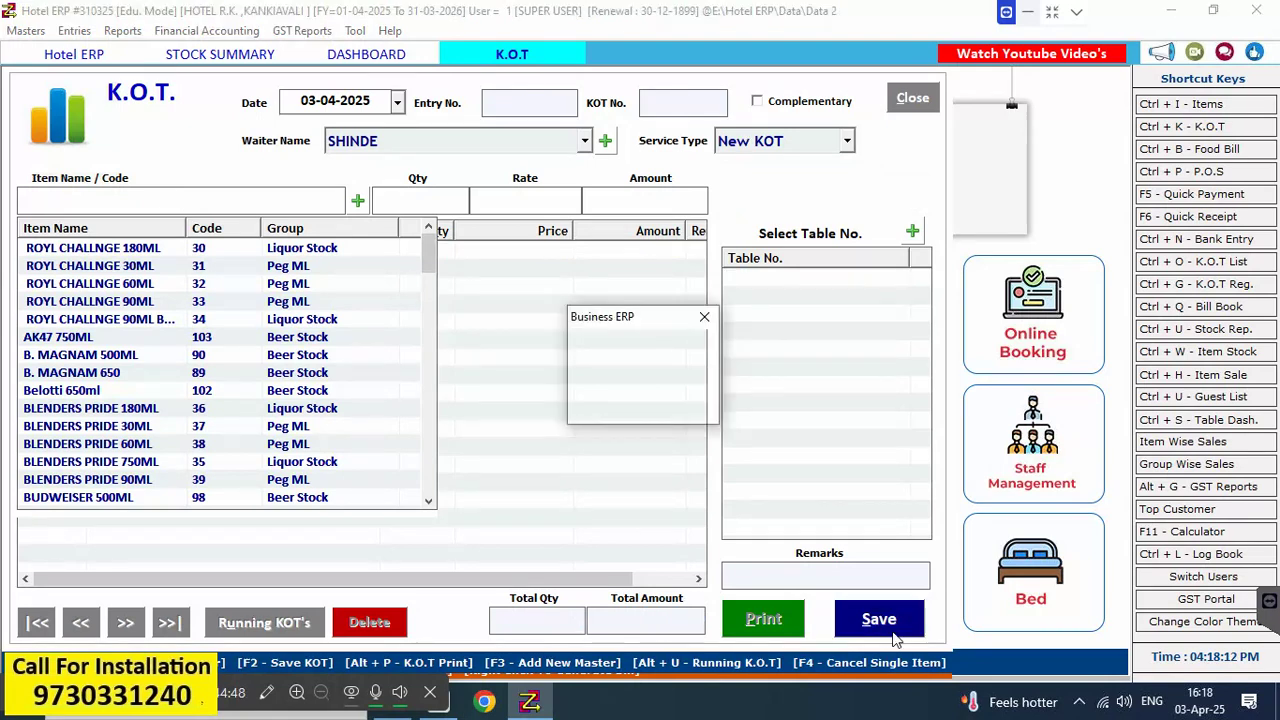
left_click(672, 402)
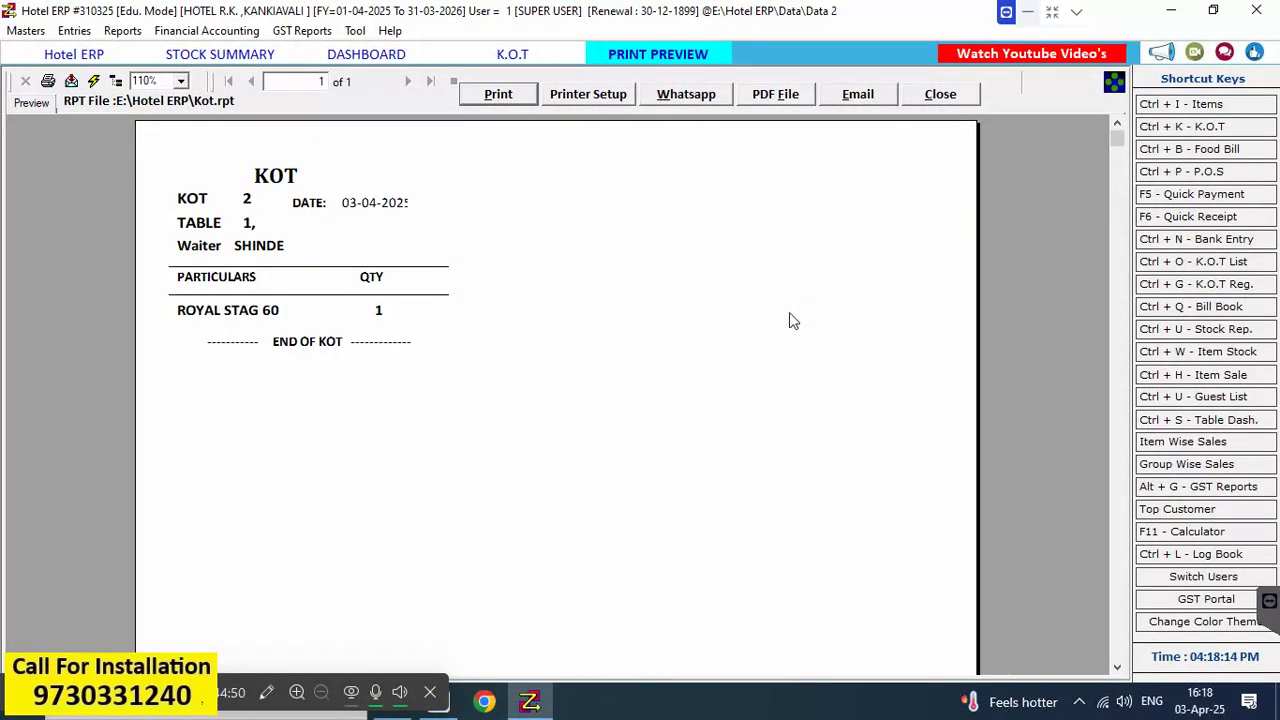
left_click(962, 93)
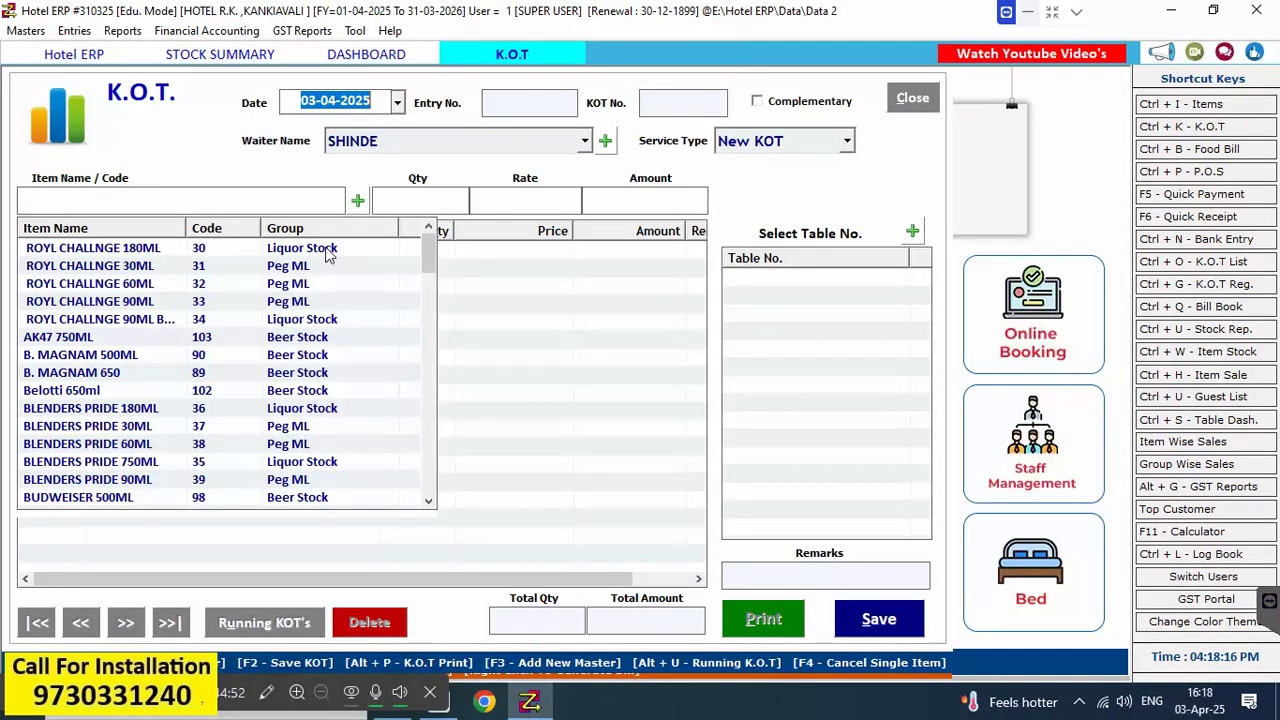
Try to save a new KOT containing one MINRAL WATER 1LTR without a table selected
left_click(210, 202)
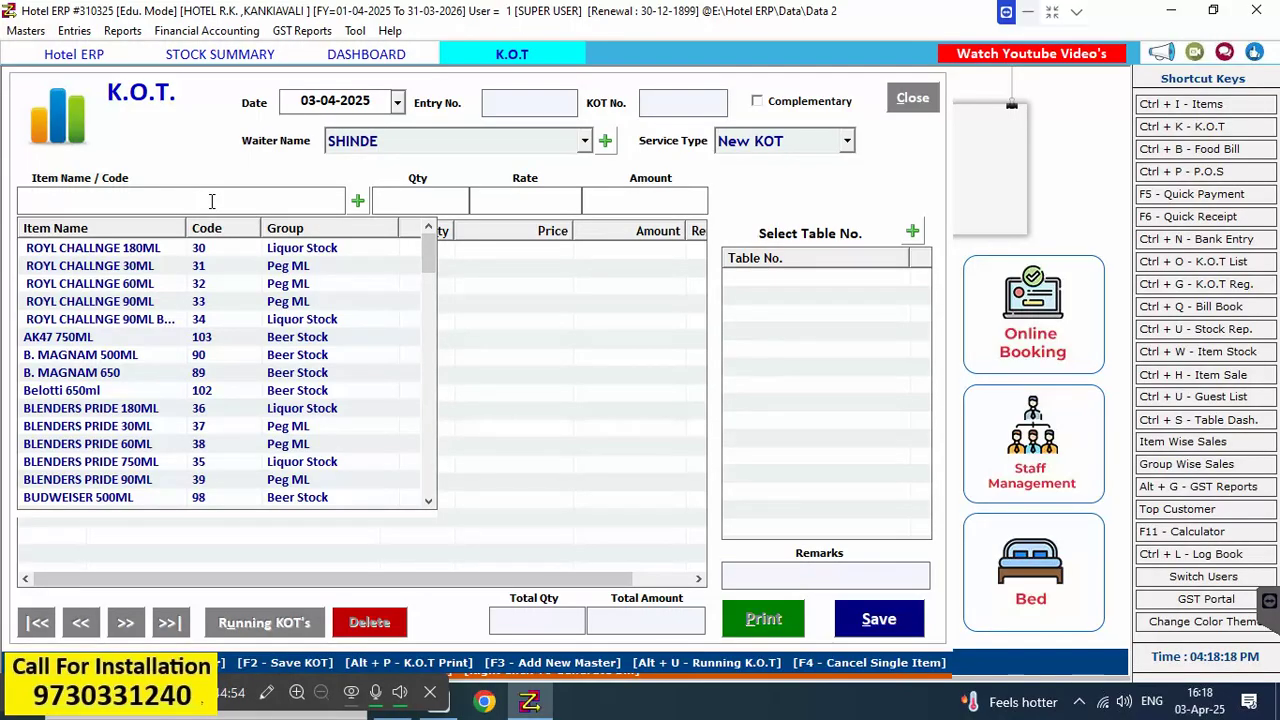
type("WAT")
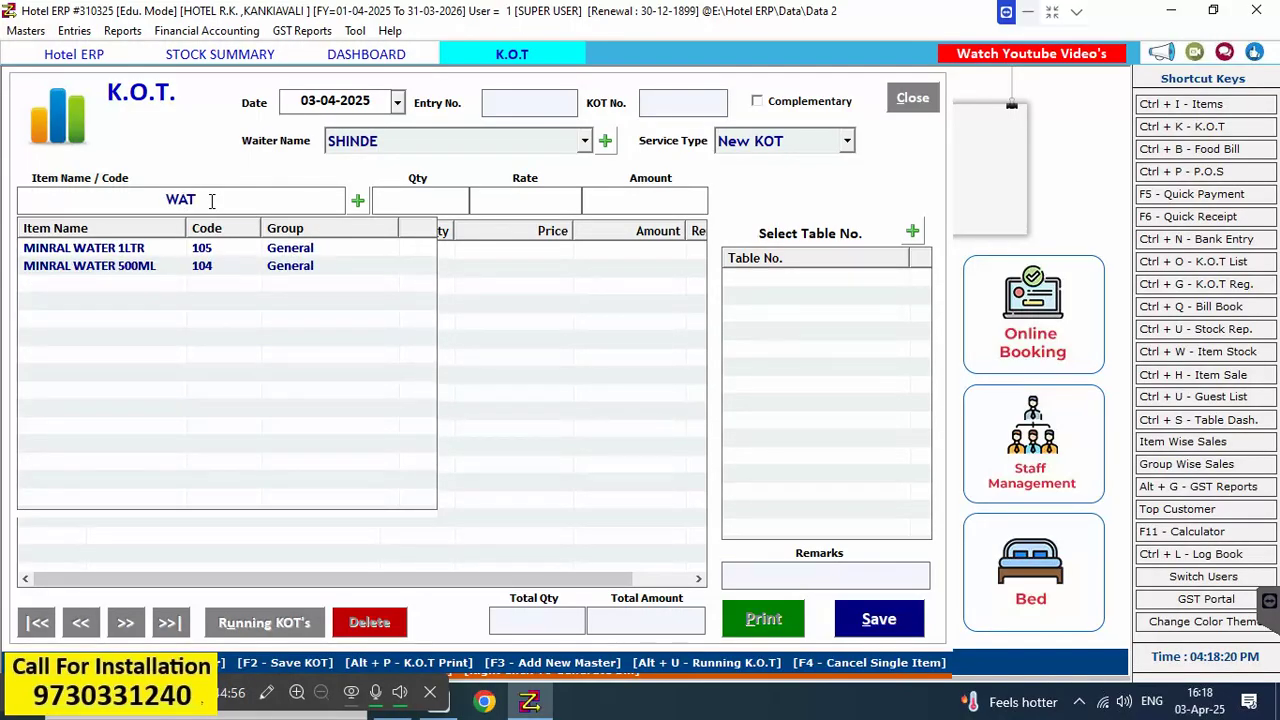
key("Down")
key("Return")
type("1")
key("Return")
key("Return")
key("Return")
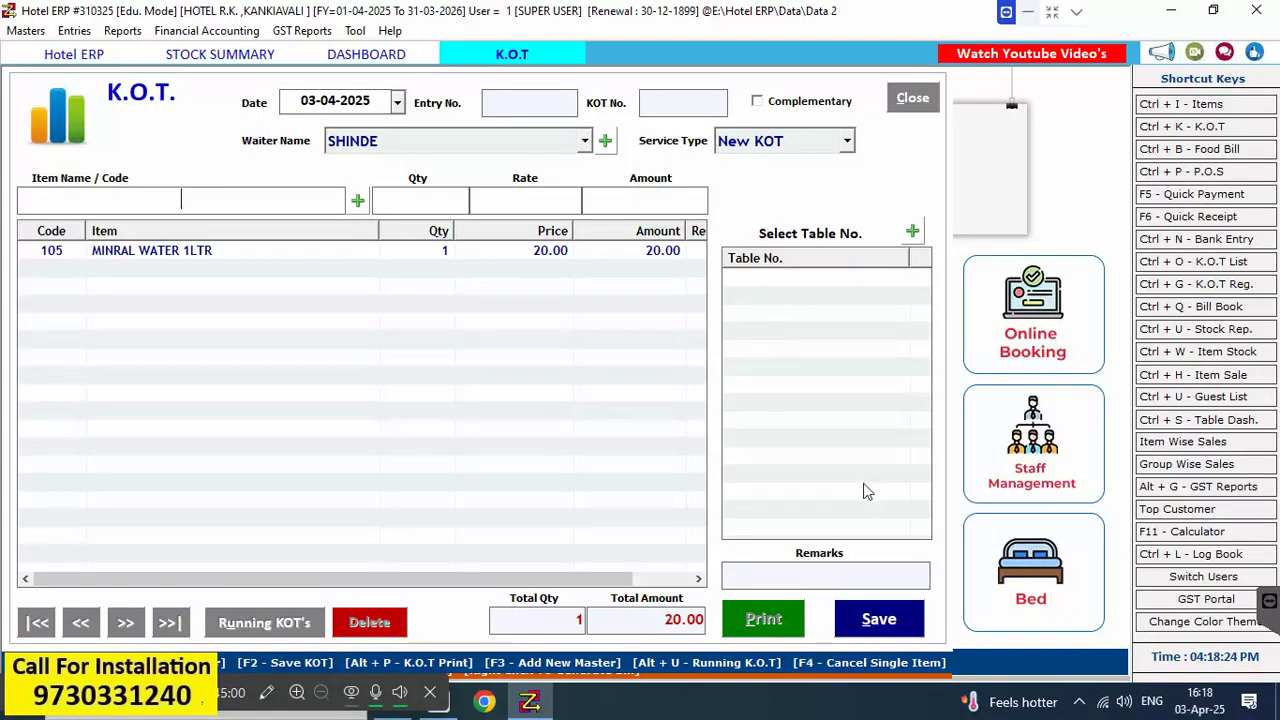
left_click(866, 625)
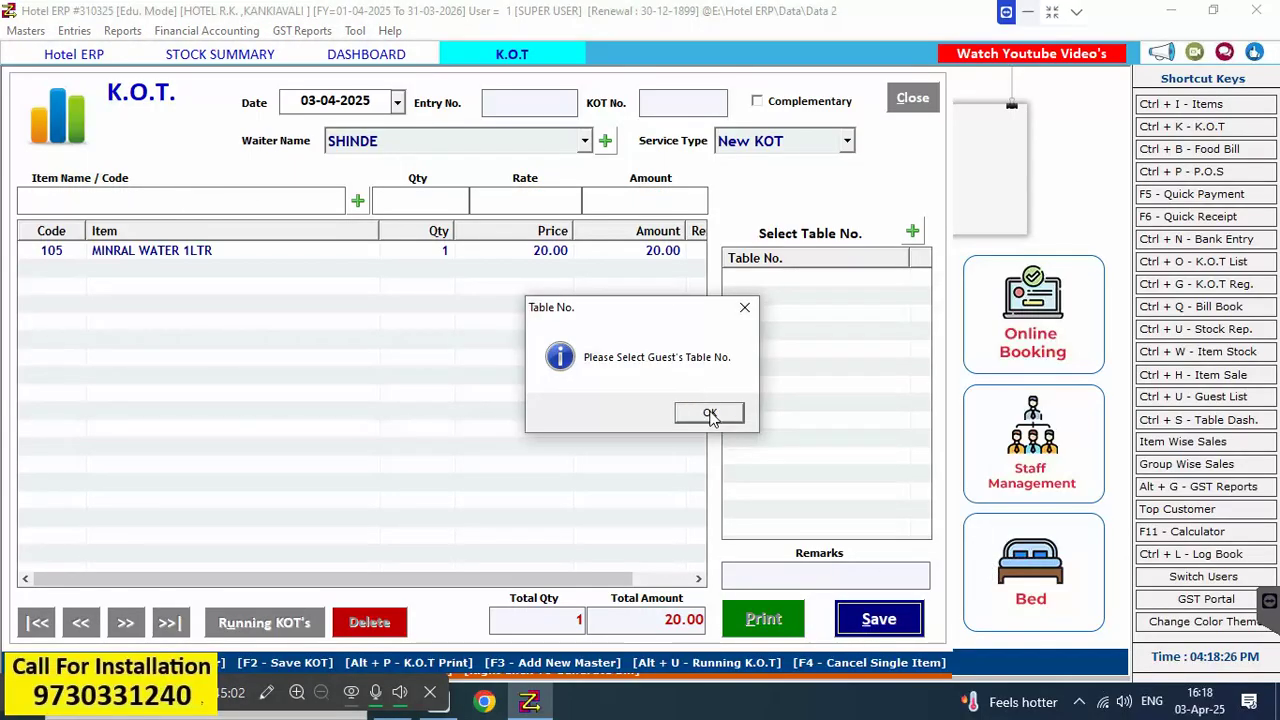
left_click(717, 410)
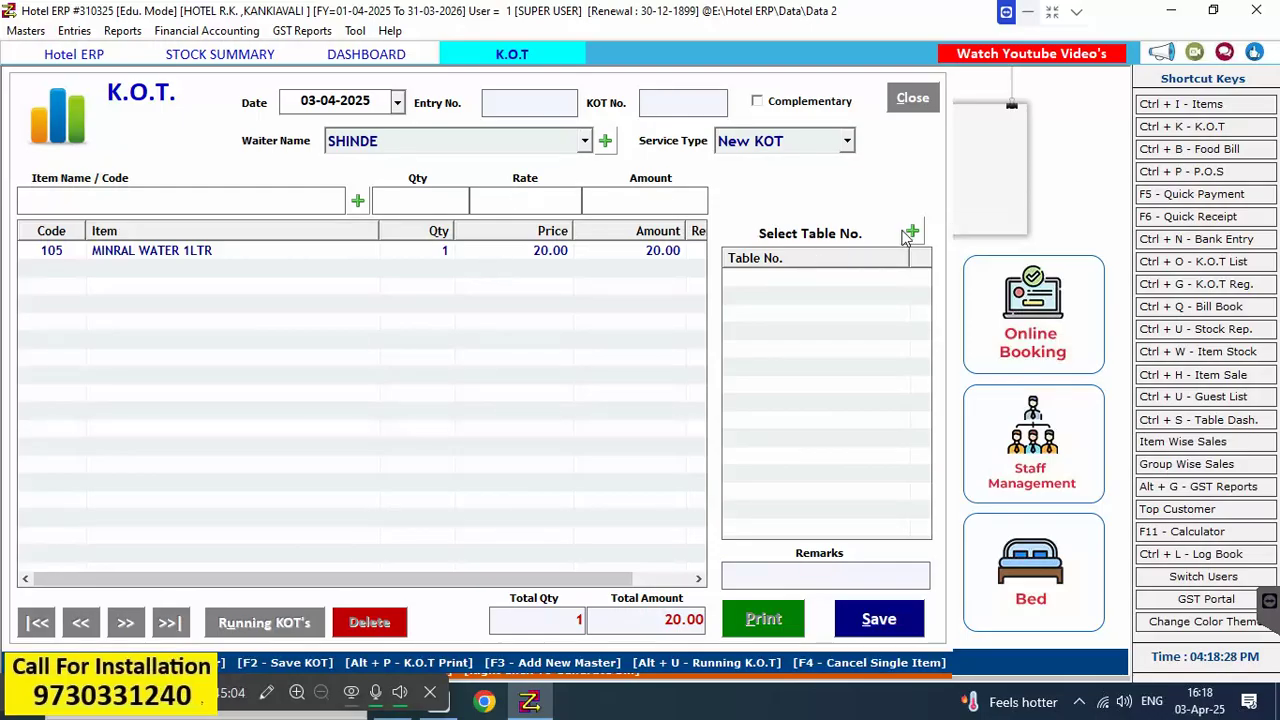
Set the service type to Next KOT, open and close the table creation form, and cancel the unsaved KOT entry
left_click(846, 141)
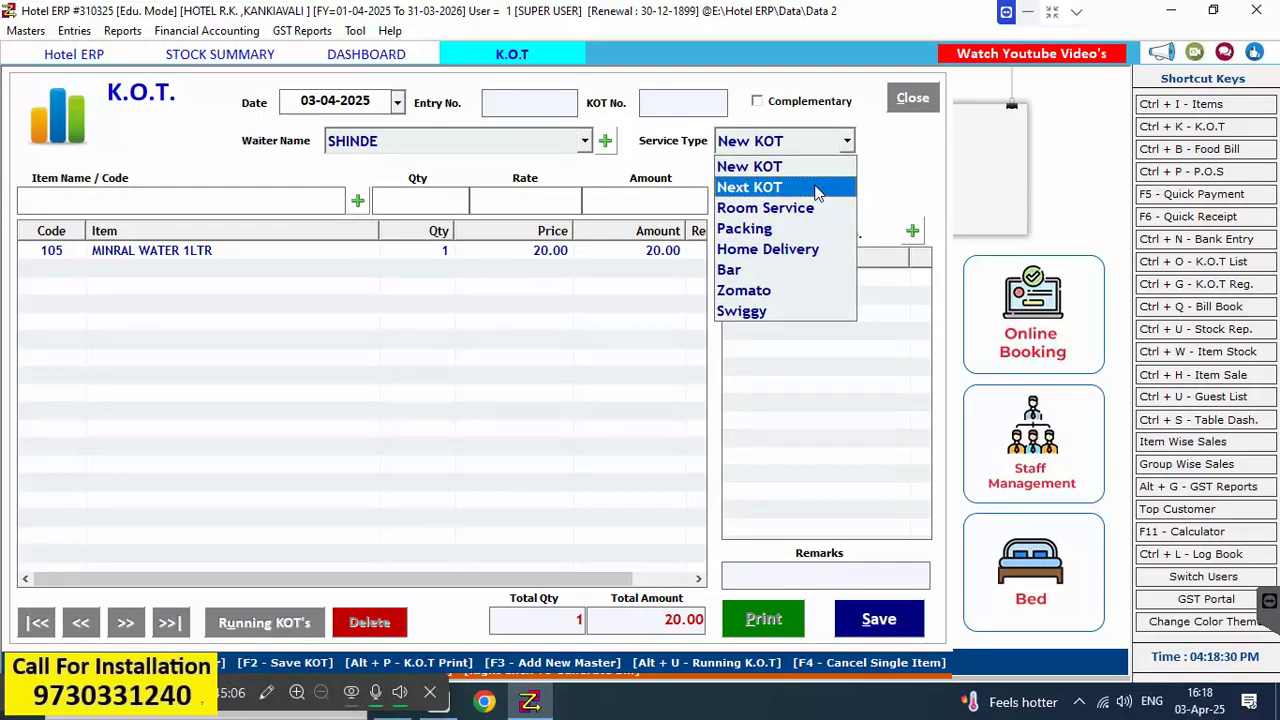
left_click(815, 187)
left_click(913, 231)
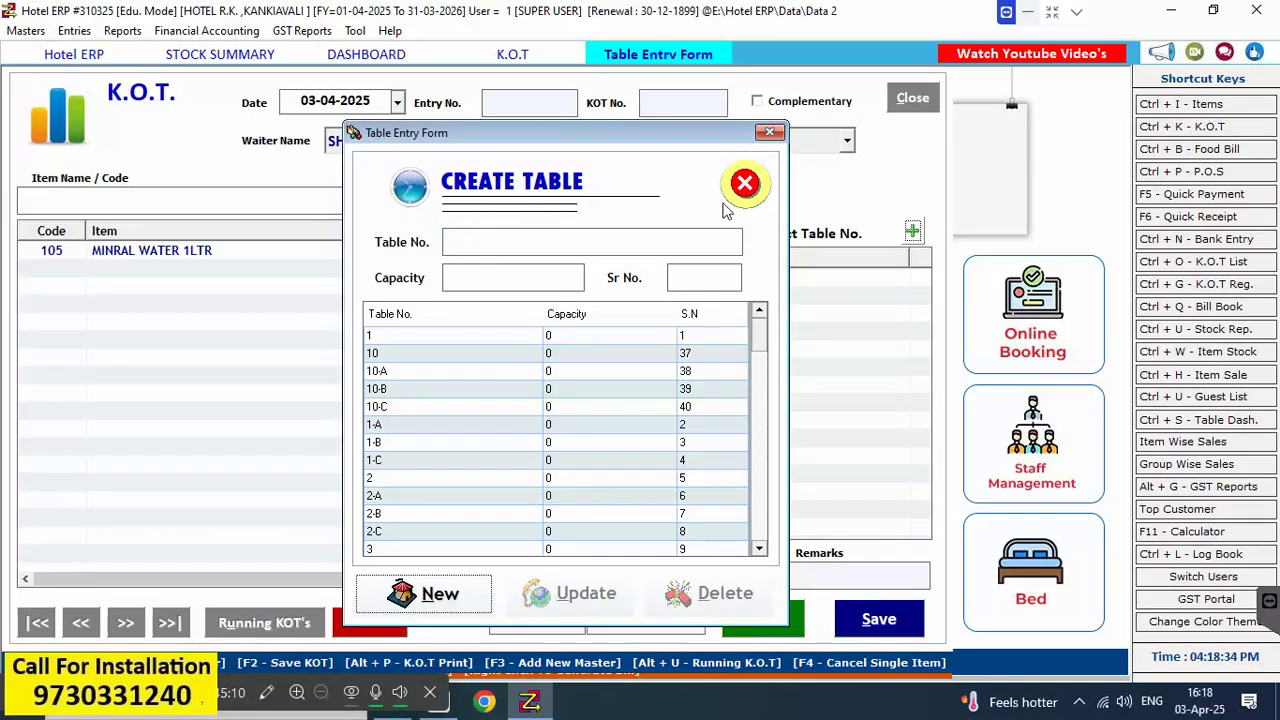
left_click(744, 183)
key("Escape")
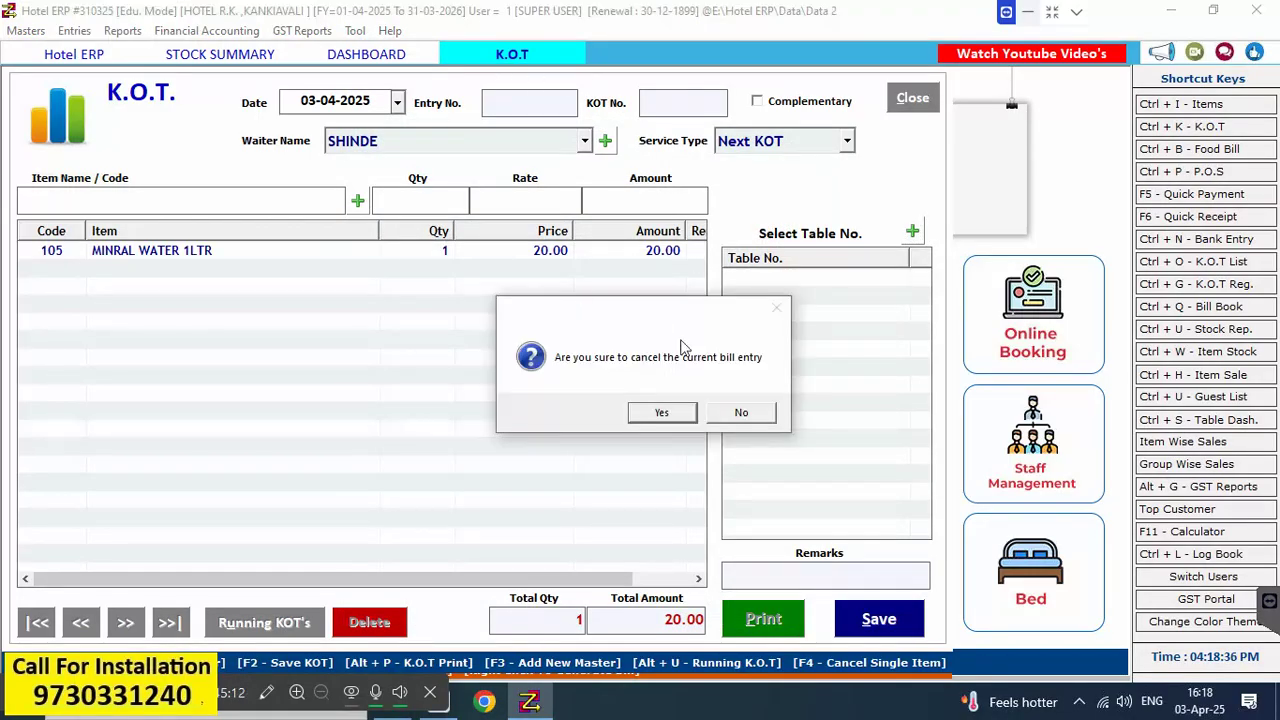
left_click(661, 412)
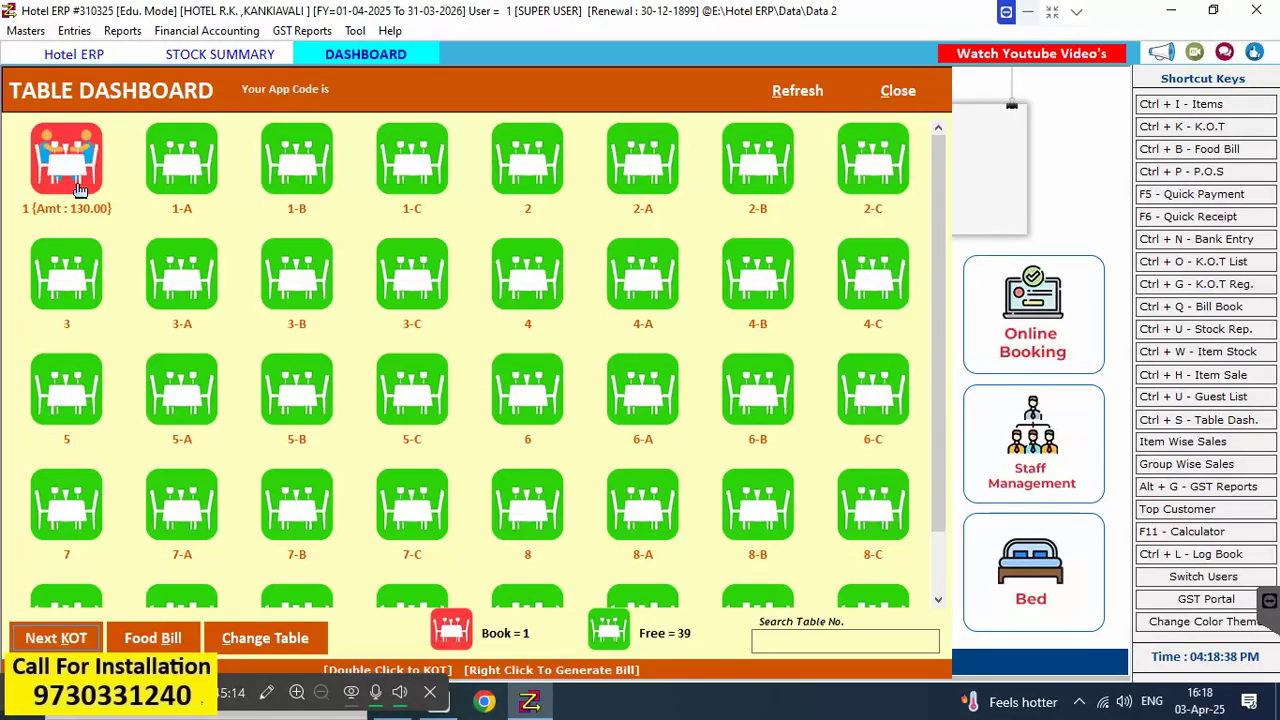
Start the next KOT for table 1 from the table dashboard and add one MINRAL WATER 1LTR
left_click(80, 190)
left_click(58, 640)
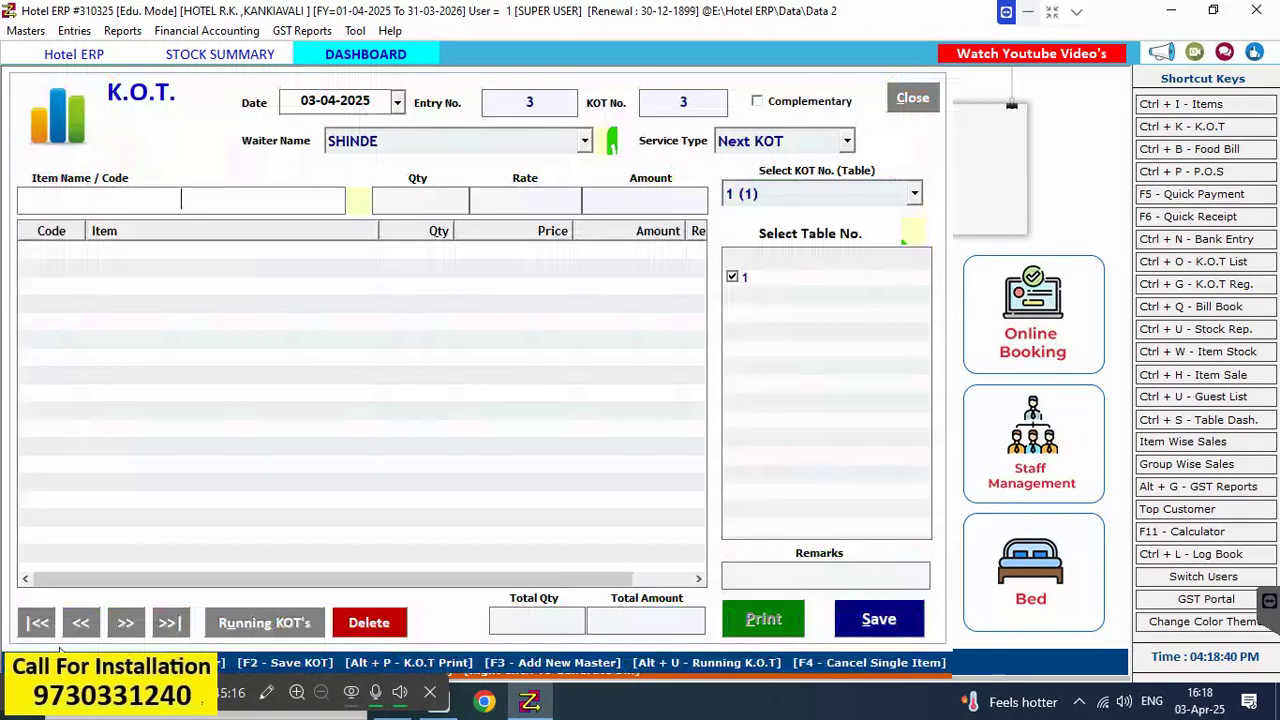
type("W")
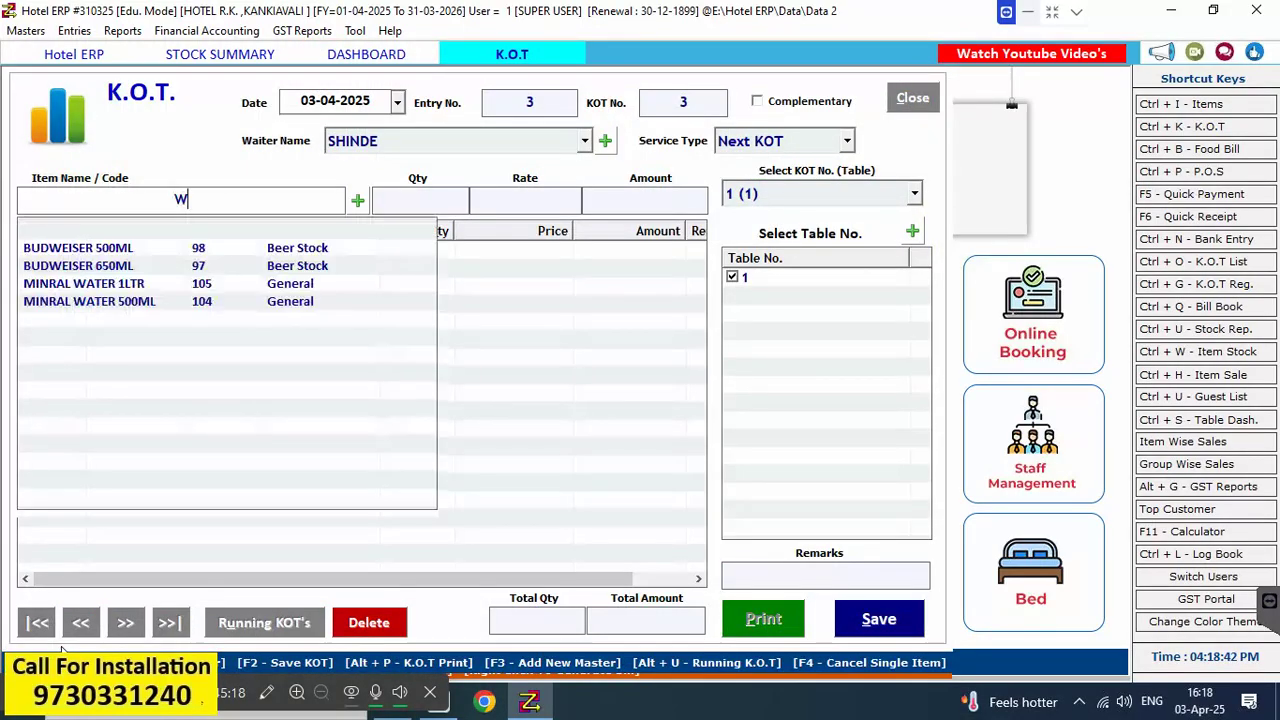
type("AT")
key("Down")
key("Return")
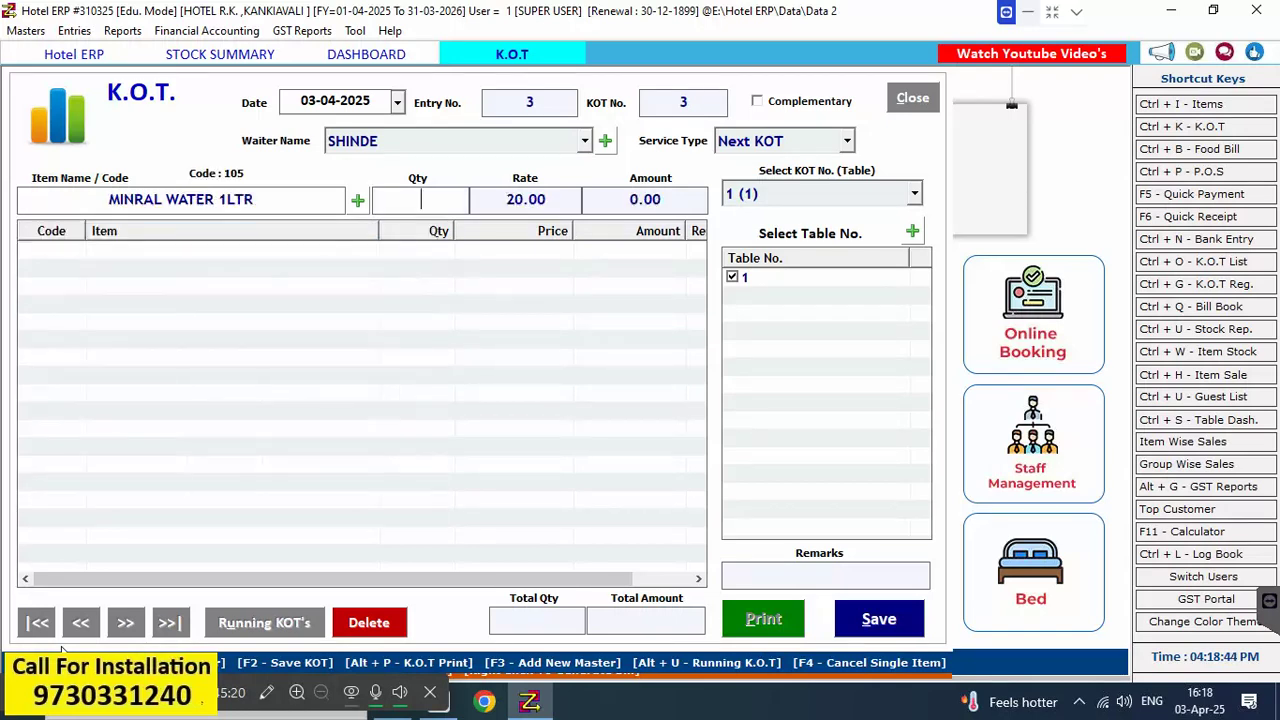
type("1")
key("Return")
key("Return")
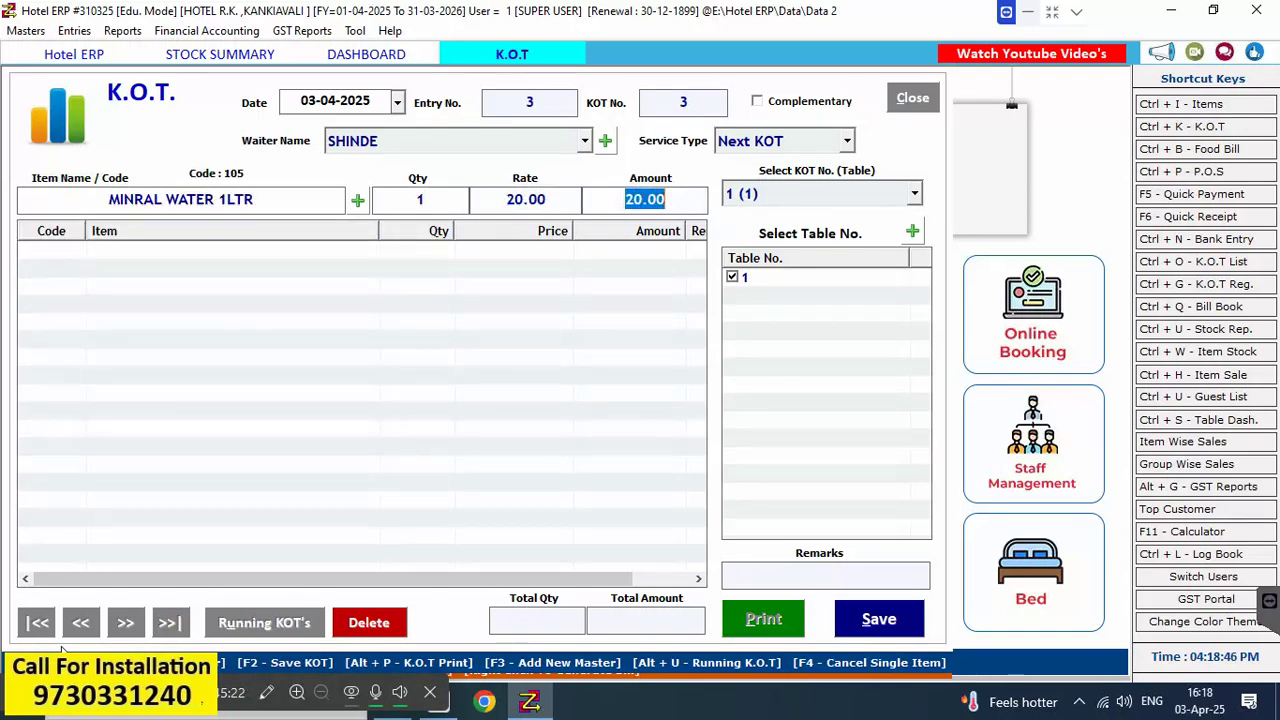
key("Return")
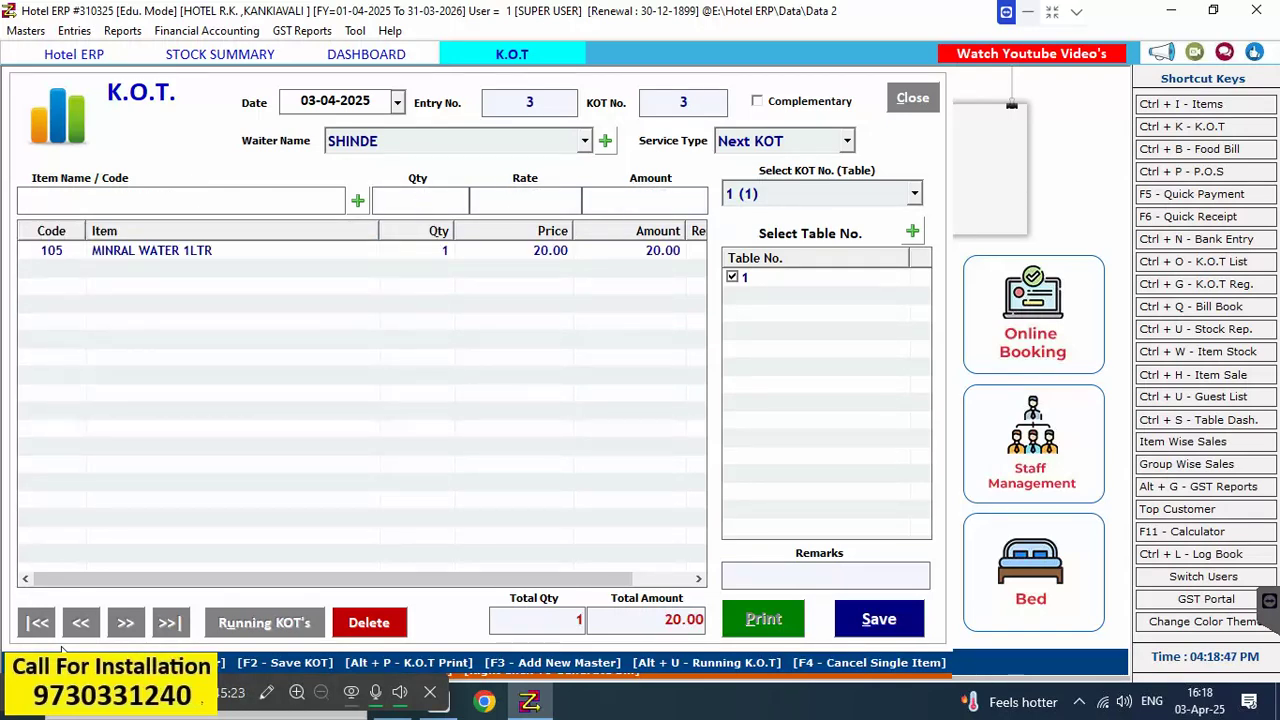
Save the mineral water KOT for table 1 and close its print preview
left_click(884, 618)
left_click(669, 403)
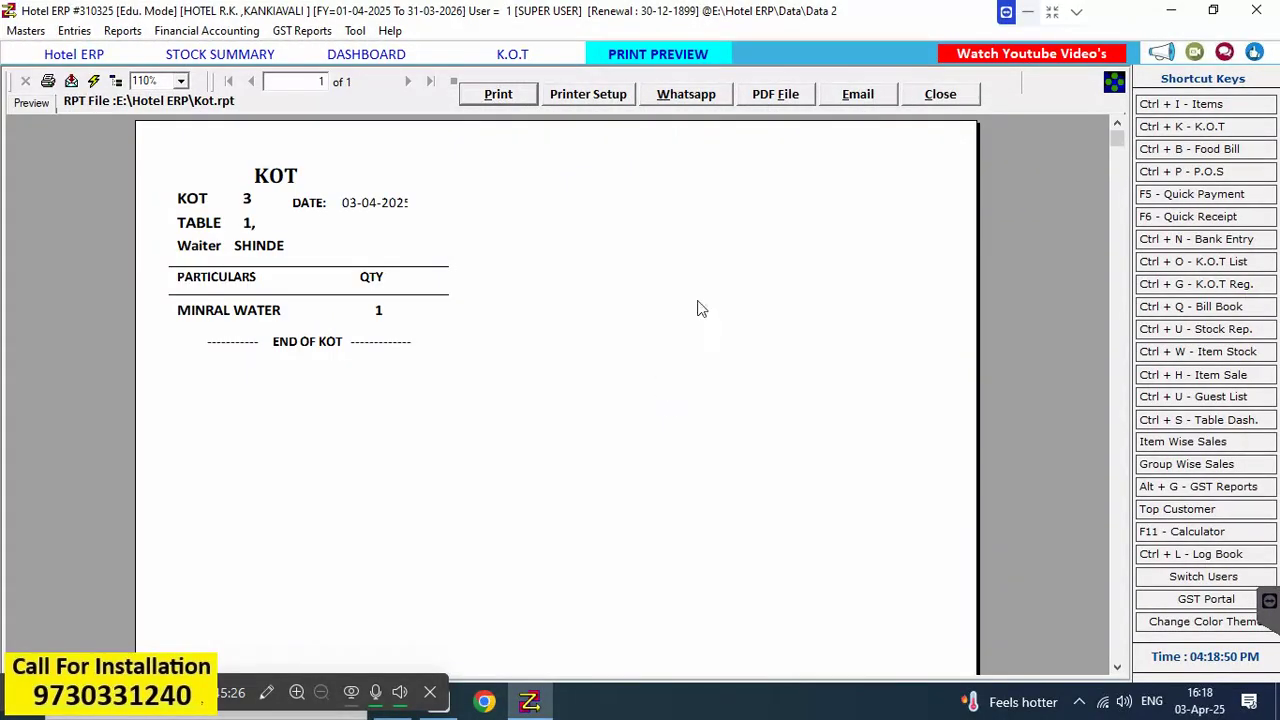
left_click(943, 94)
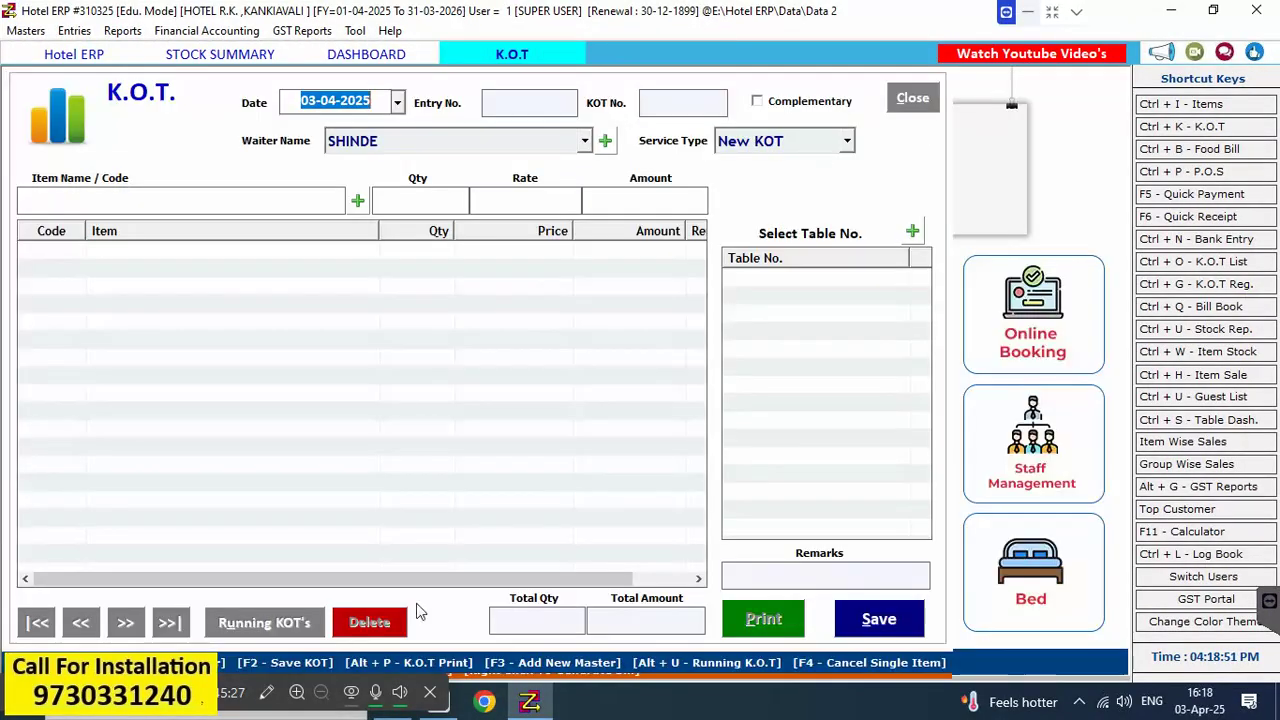
View the first saved KOT, and close the KOT form to return to the table dashboard
left_click(80, 625)
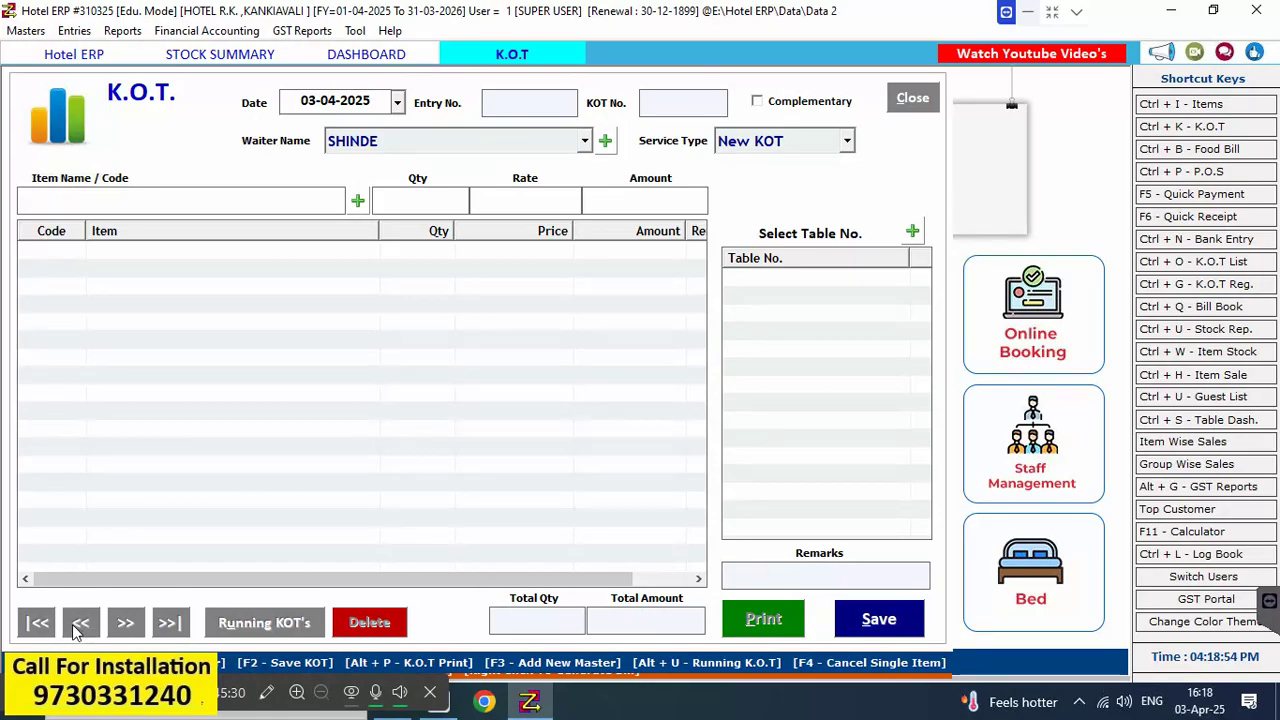
left_click(47, 625)
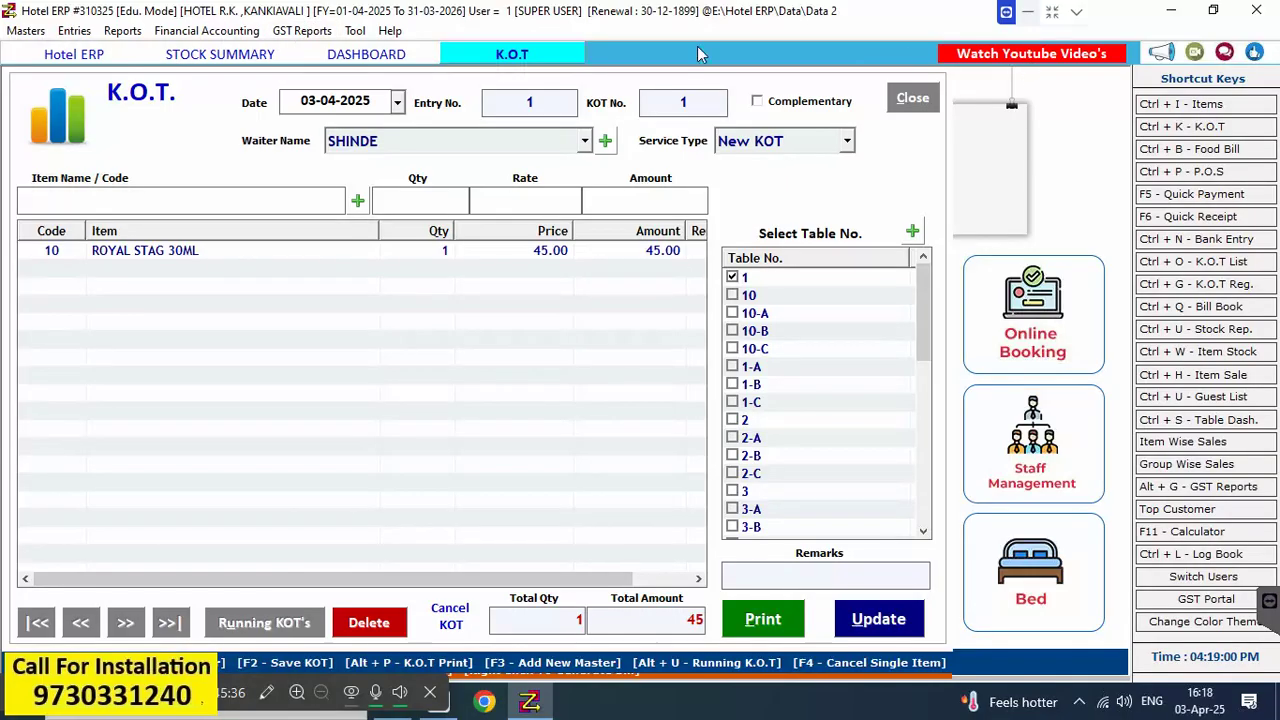
left_click(912, 99)
left_click(662, 413)
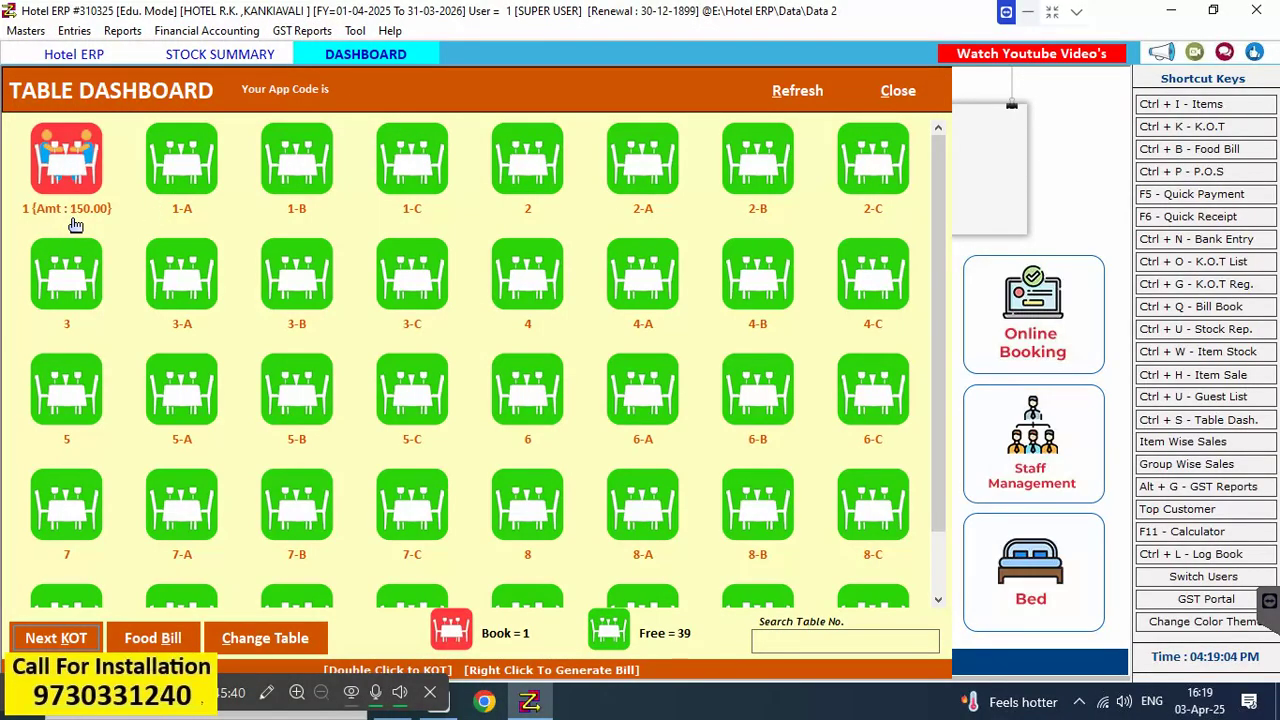
Open the food bill for occupied table 1 from the table dashboard
left_click(76, 195)
left_click(389, 180)
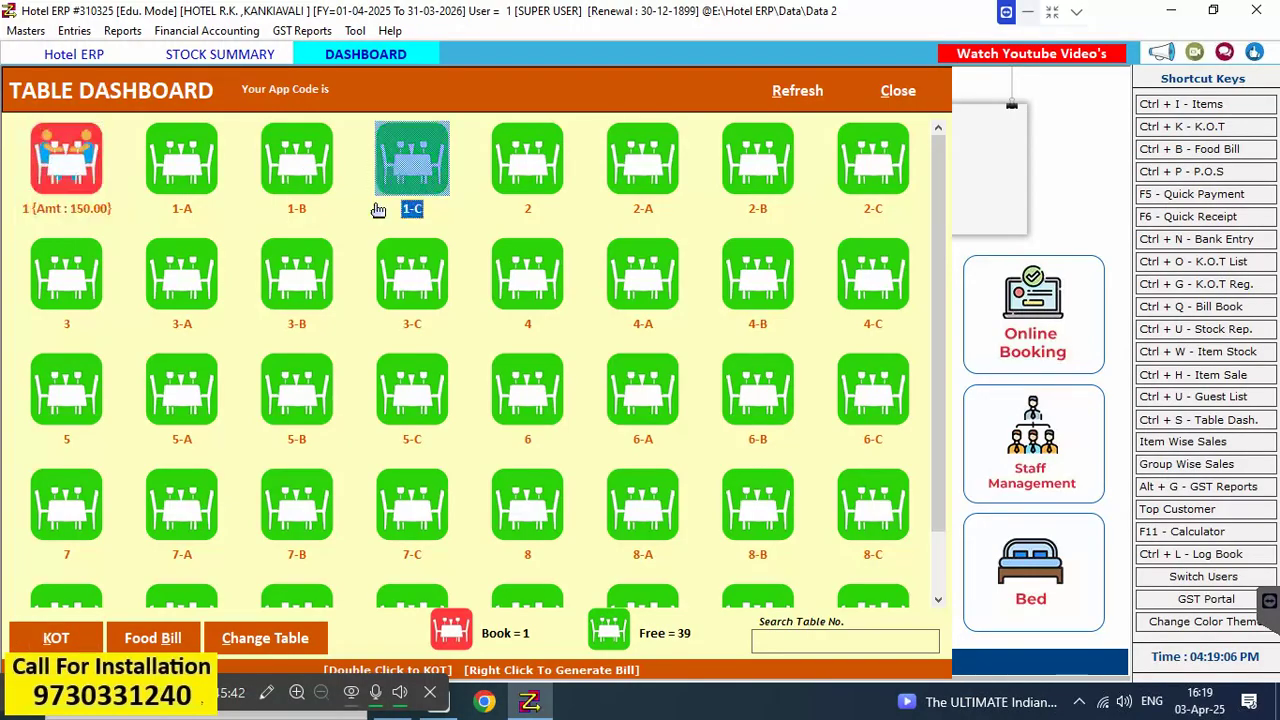
left_click(78, 182)
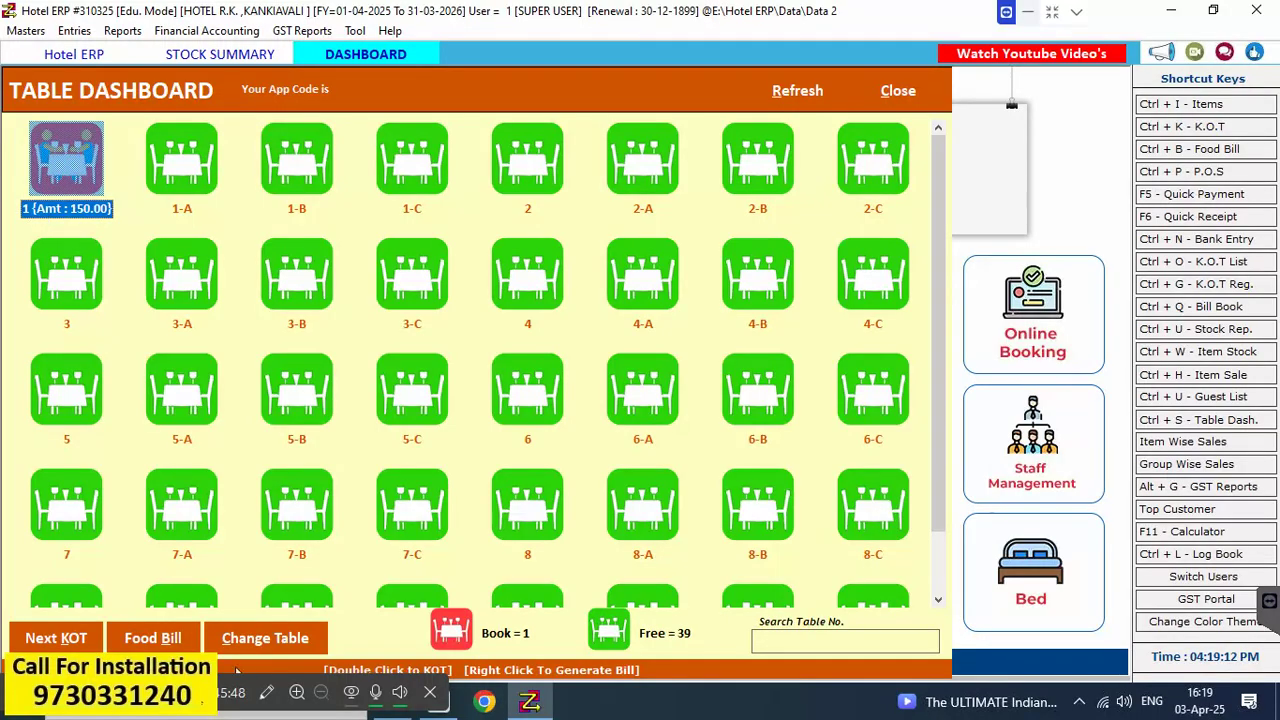
left_click(155, 640)
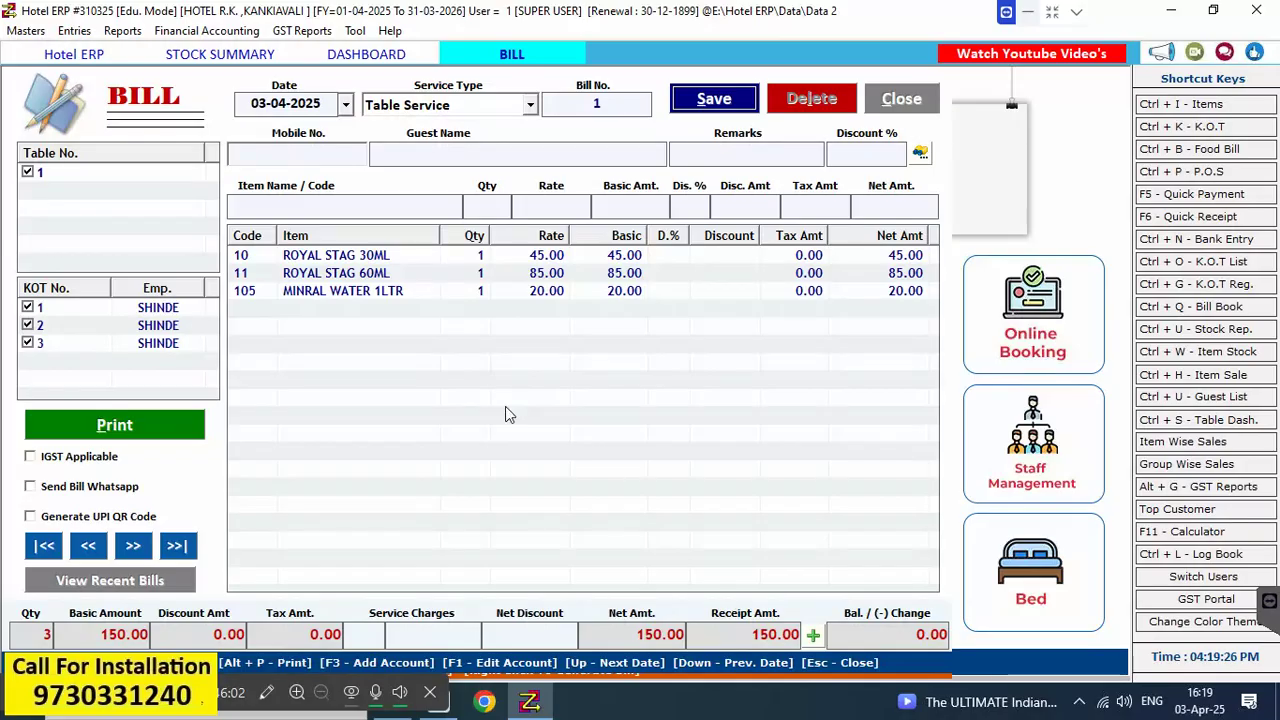
Open the print preview of table 1's bill, review the invoice and close the preview
left_click(138, 432)
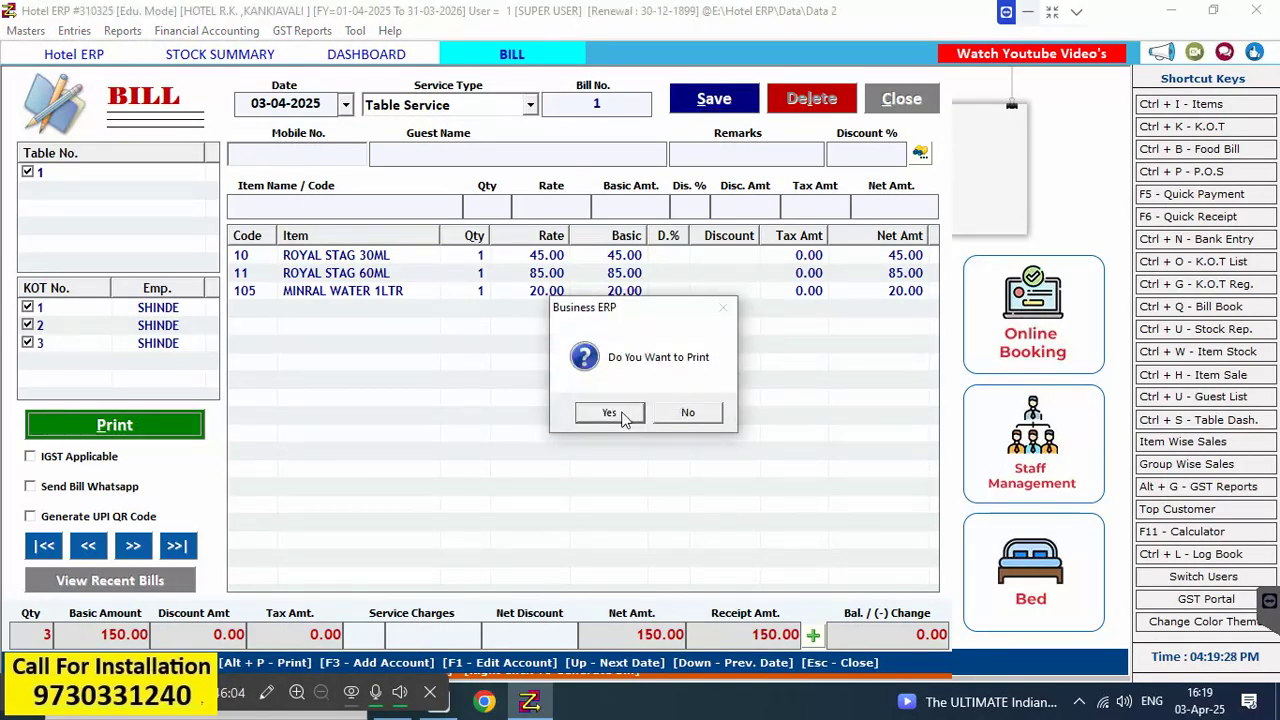
left_click(610, 413)
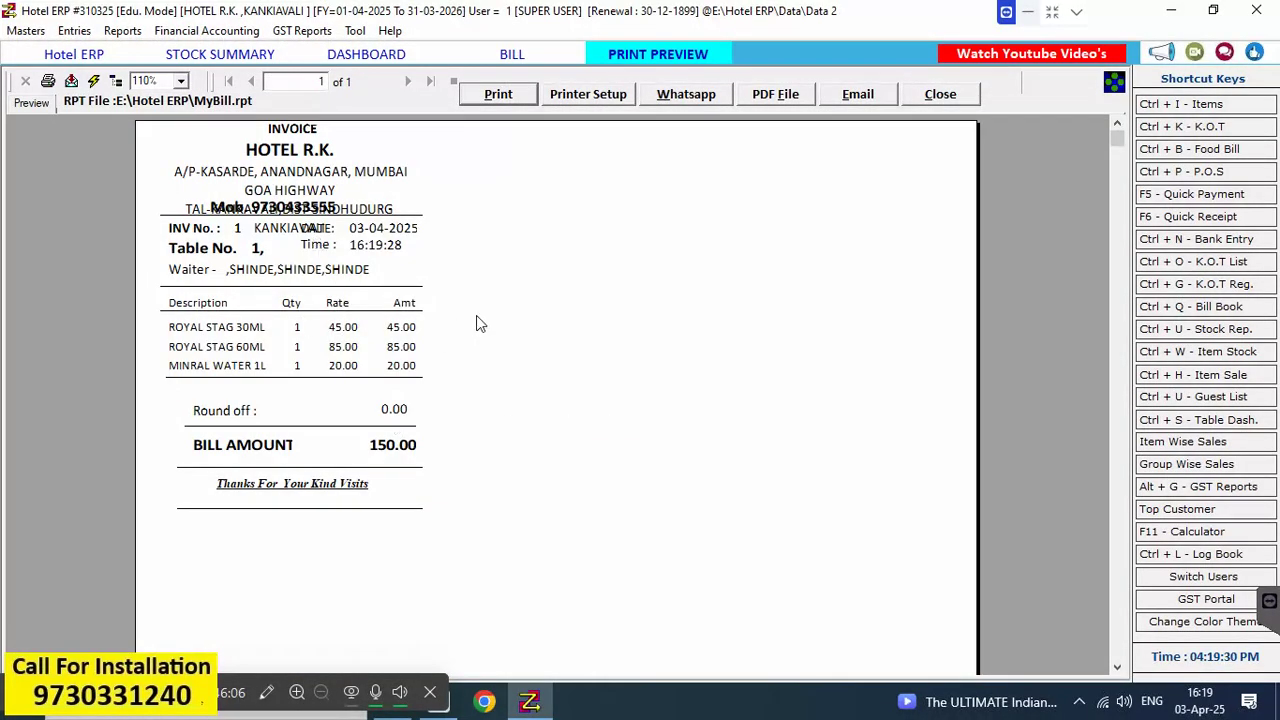
left_click(945, 96)
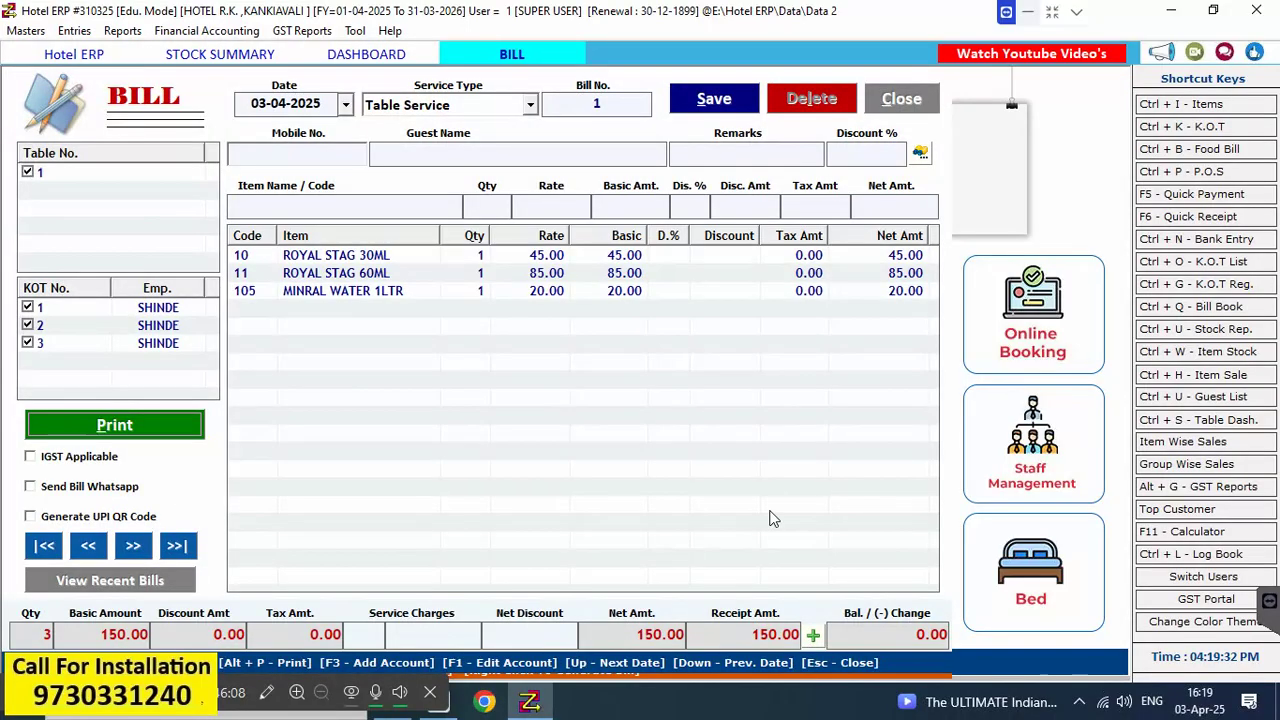
From the bill's payment options, create an eWallet account named GPAY in the Bank Accounts group, save it and return
left_click(813, 636)
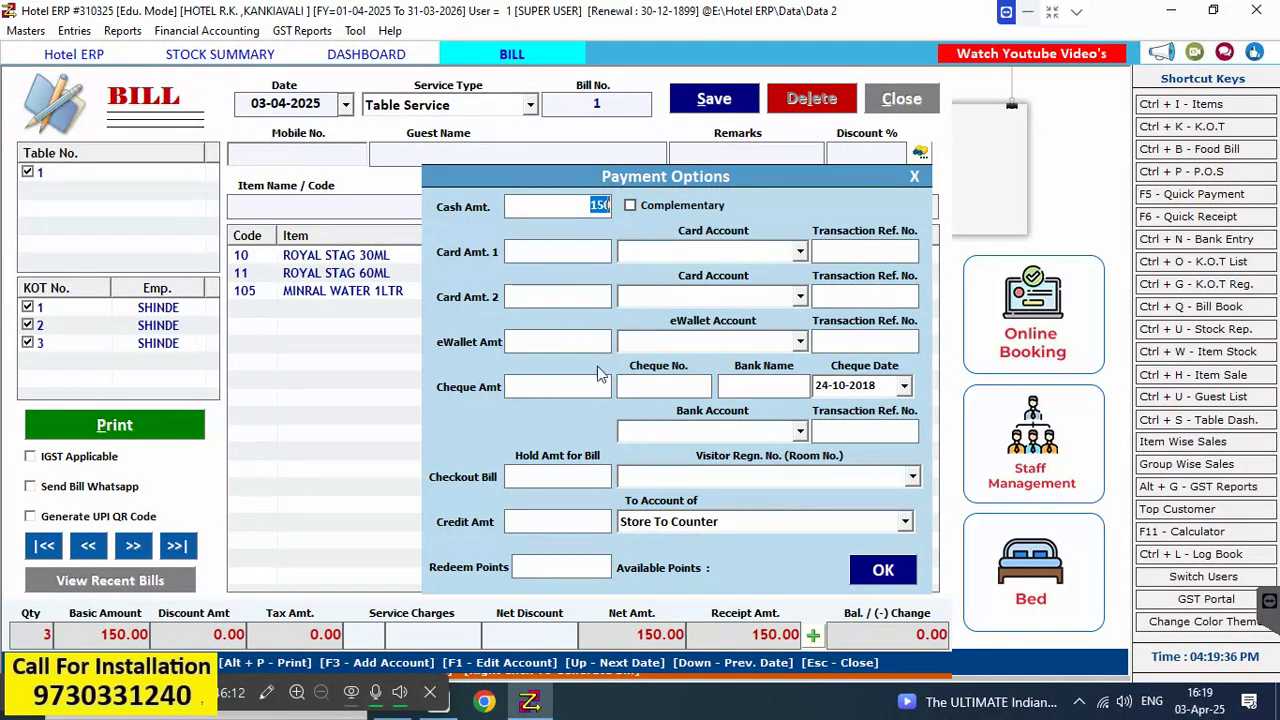
left_click(768, 343)
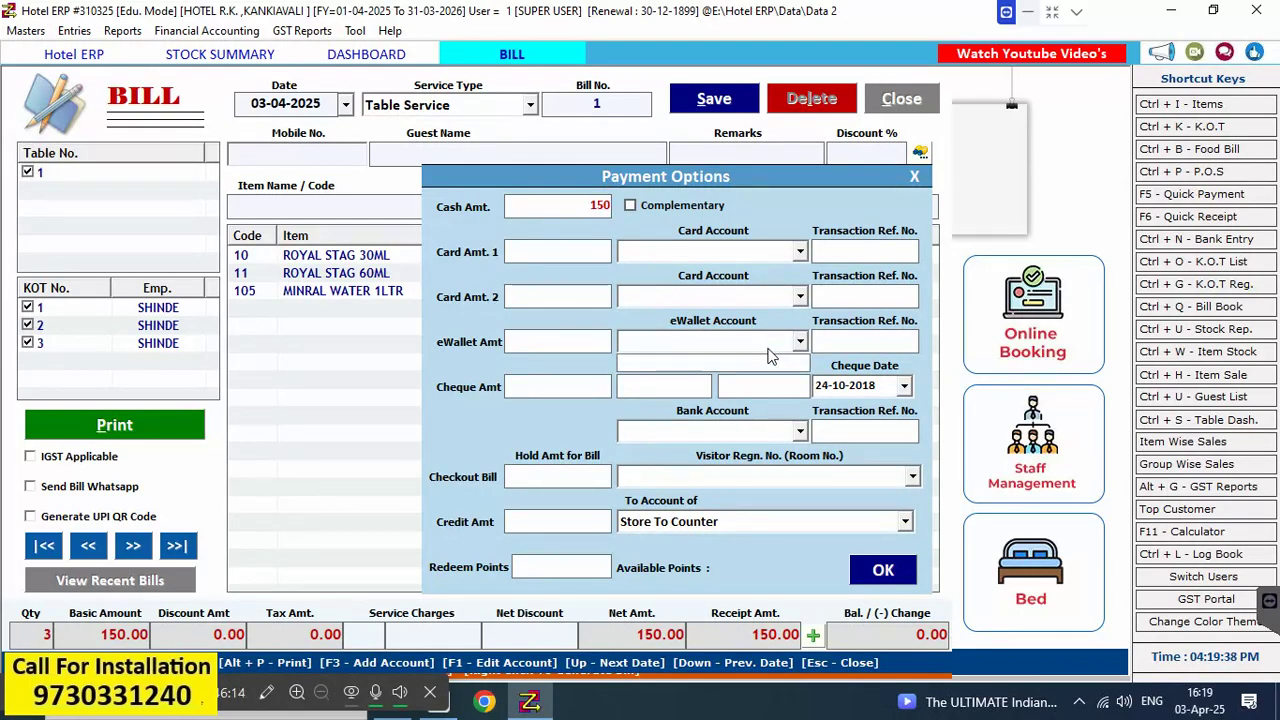
key("F3")
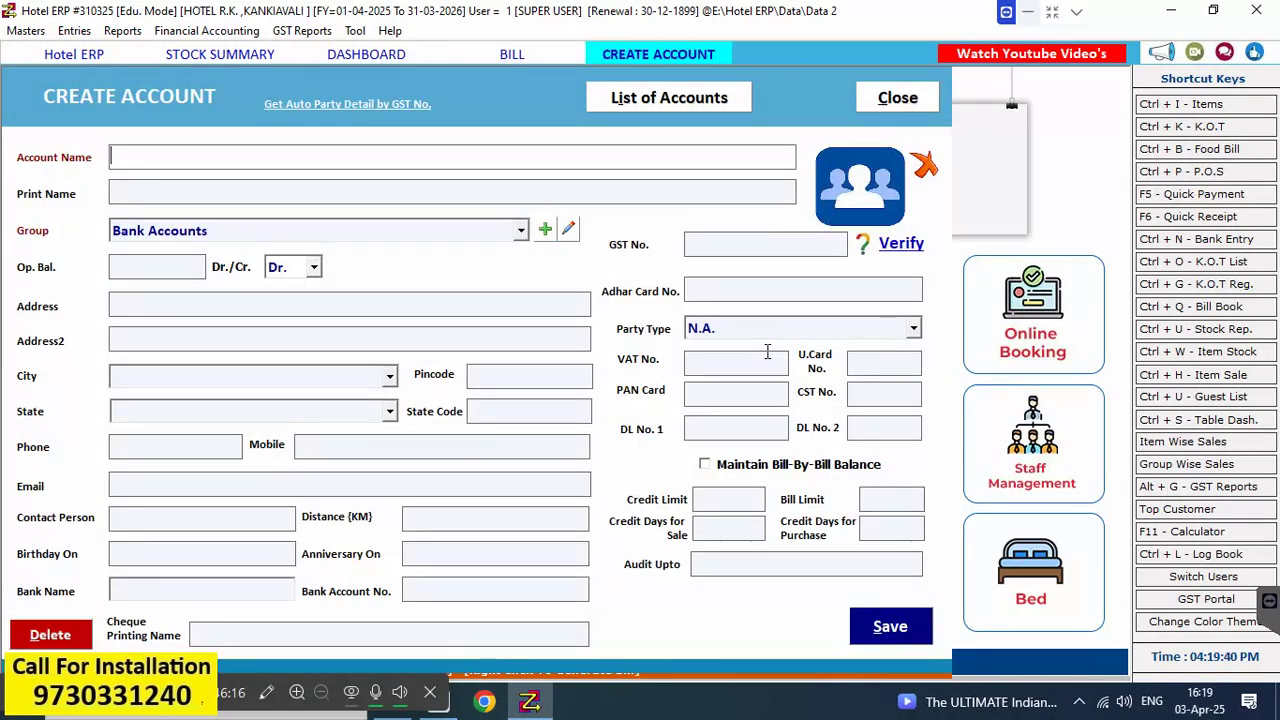
type("GPAY")
left_click(890, 624)
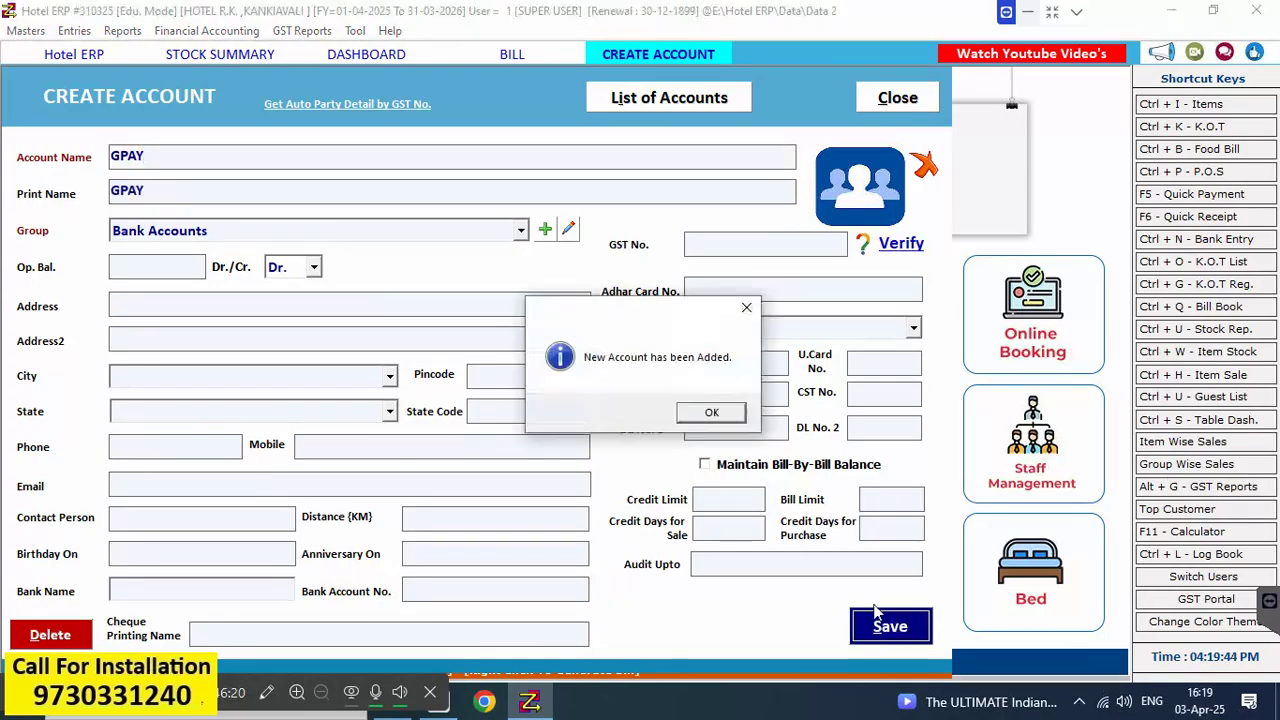
left_click(712, 414)
left_click(899, 98)
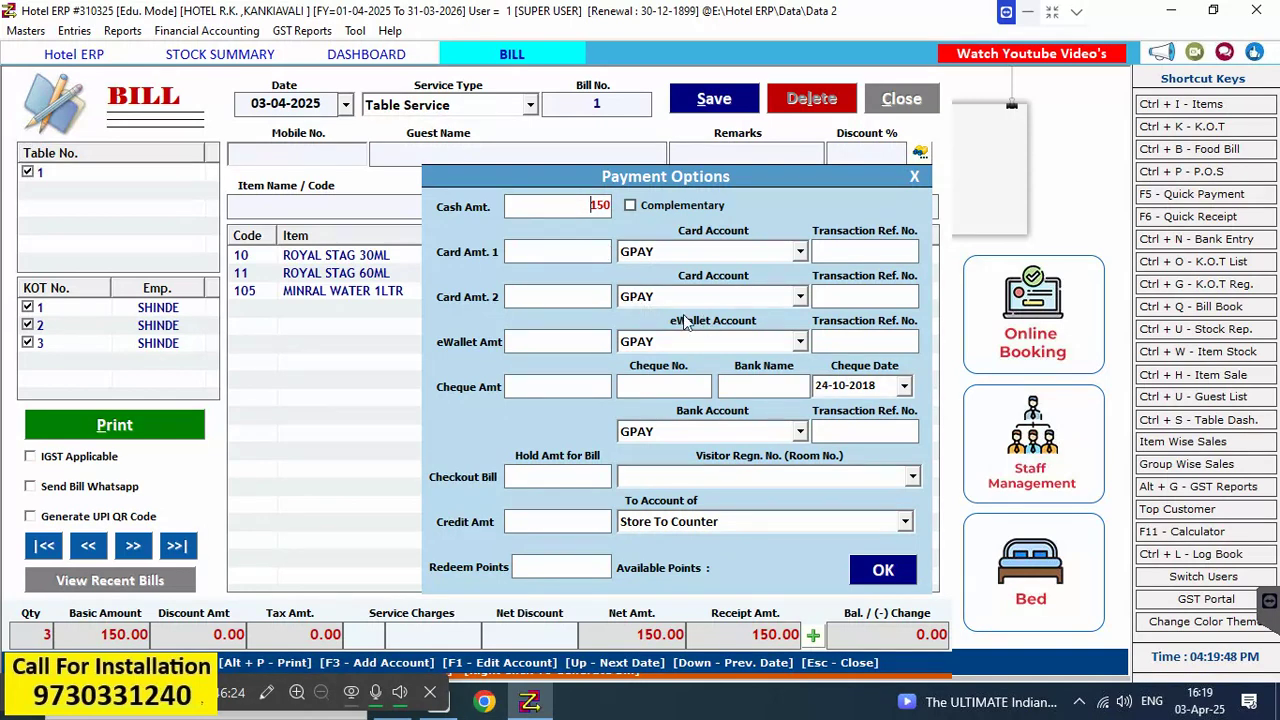
Keep table 1's full payment in cash, save the bill entry and decline printing it
double_click(588, 204)
left_click(883, 572)
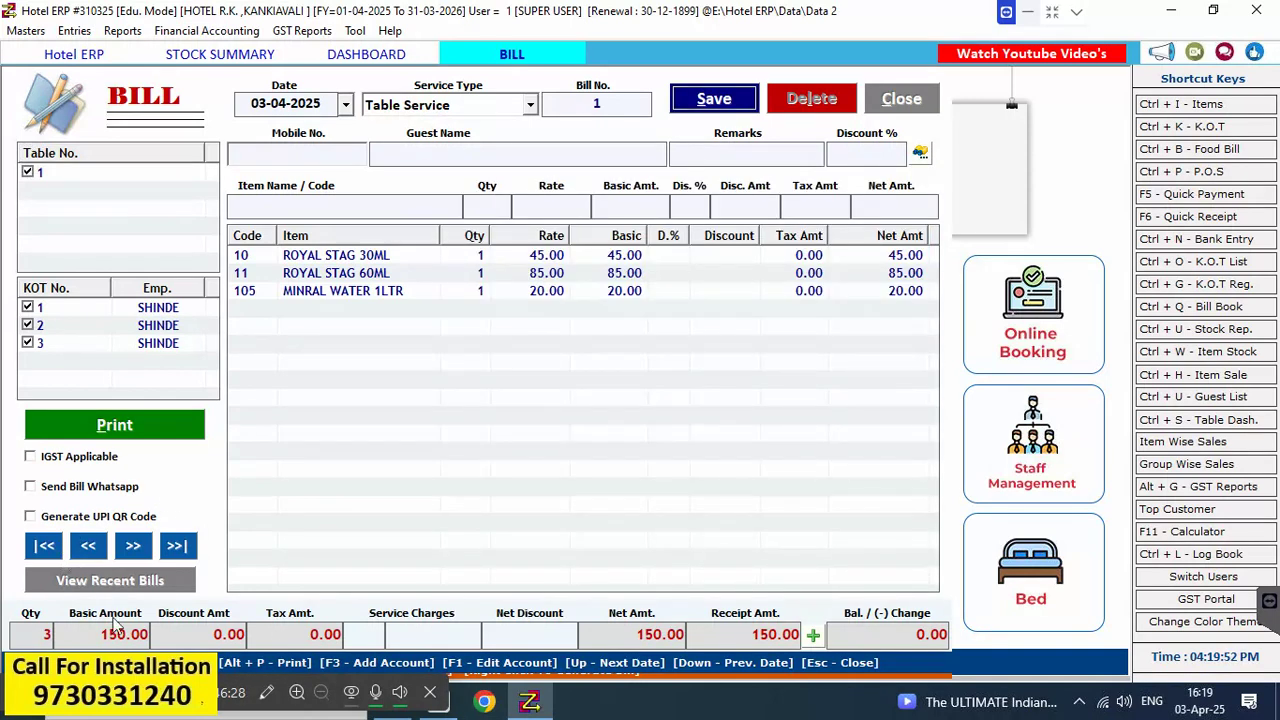
left_click(712, 100)
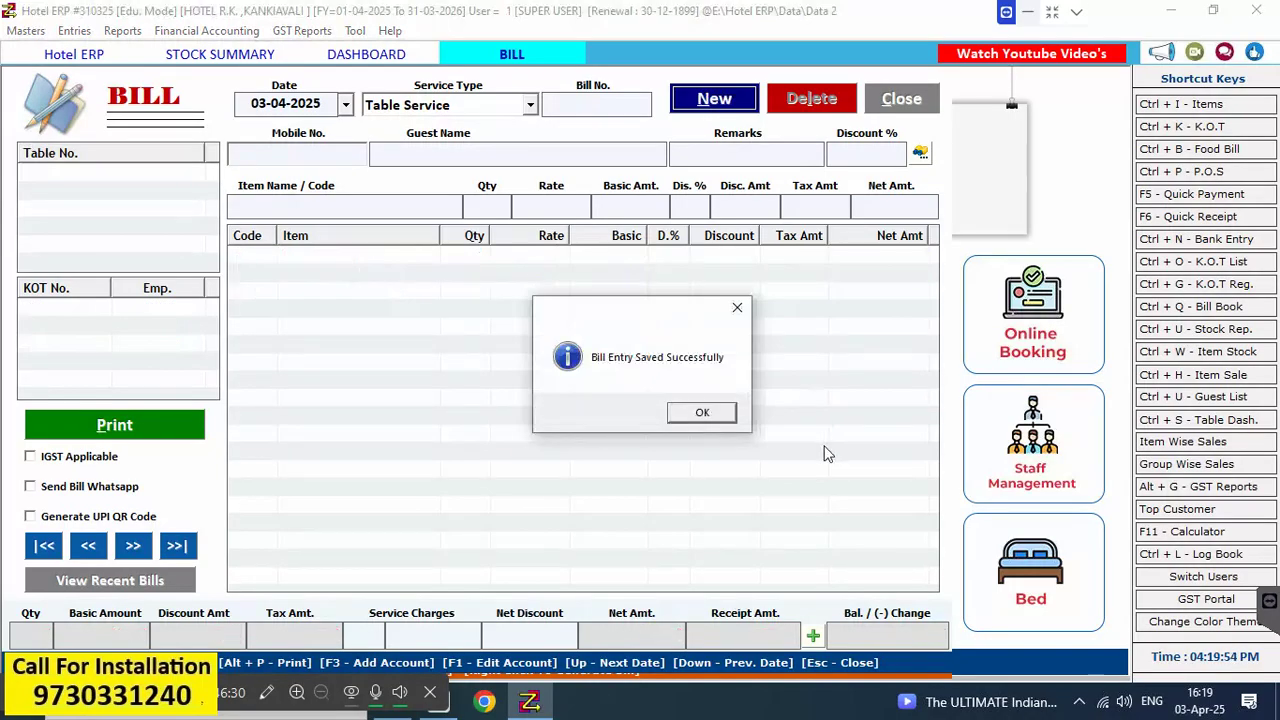
left_click(708, 420)
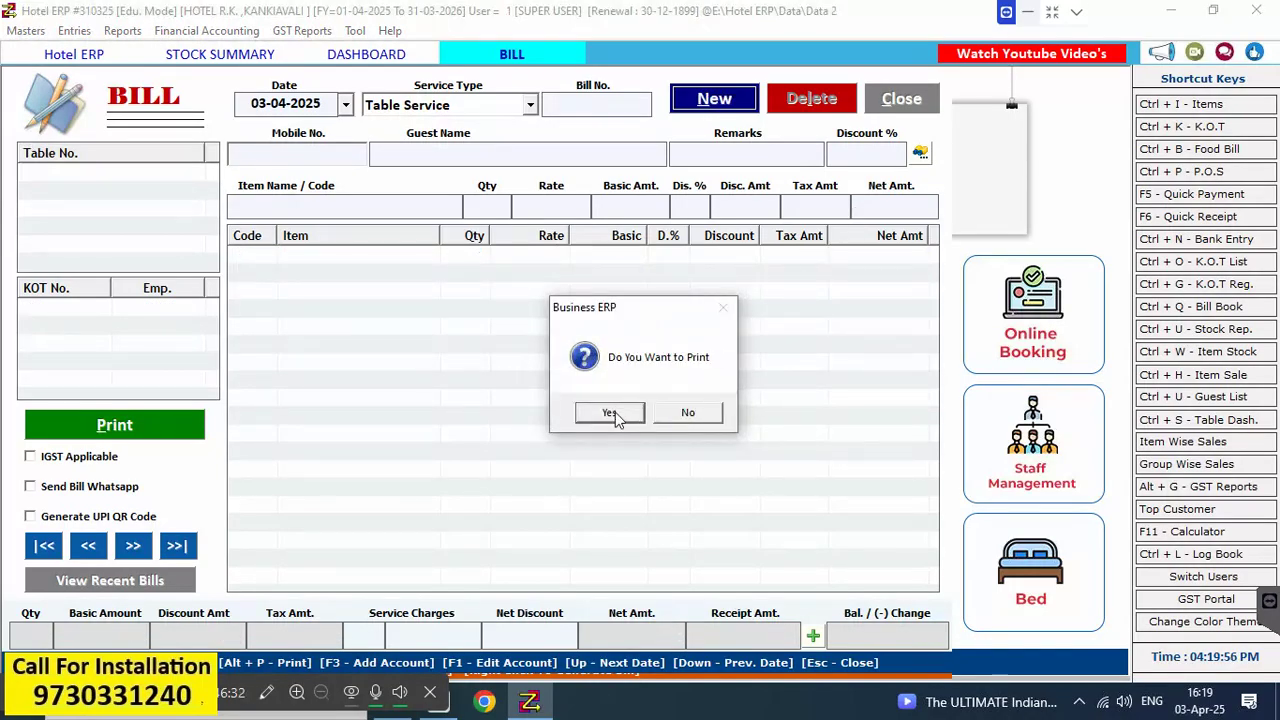
left_click(688, 413)
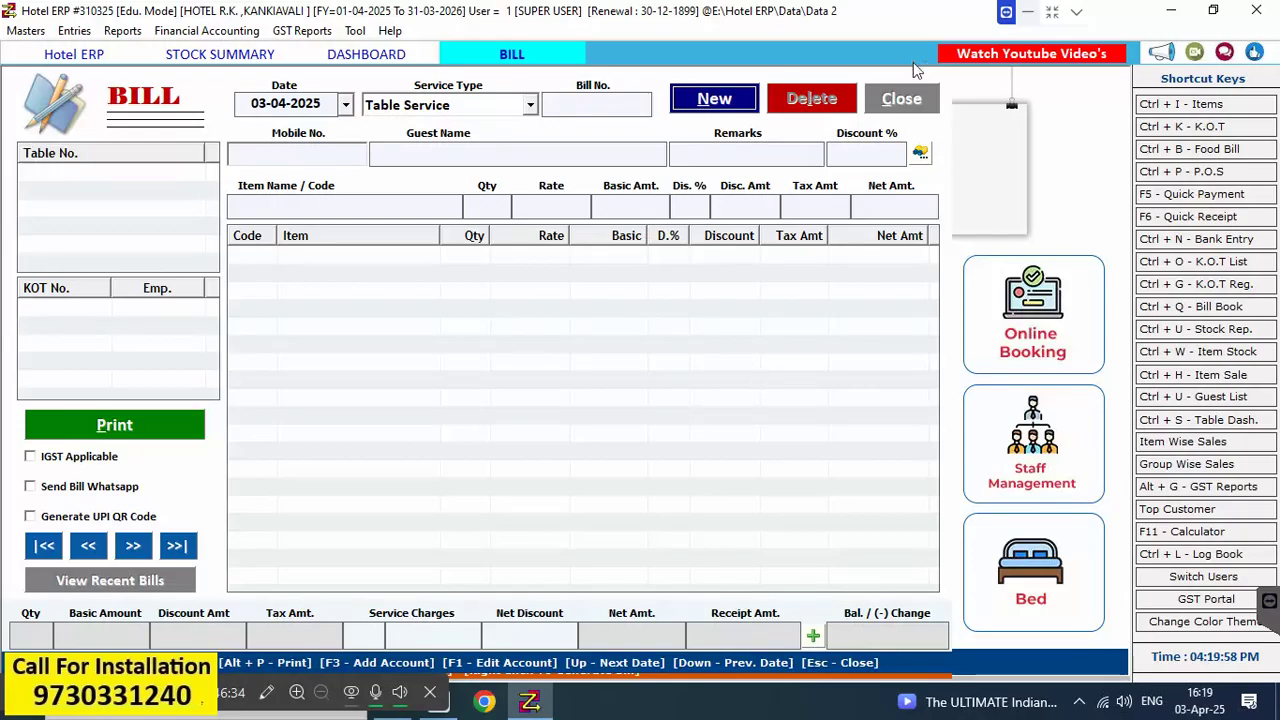
Check table 1 on the table dashboard after billing
left_click(67, 206)
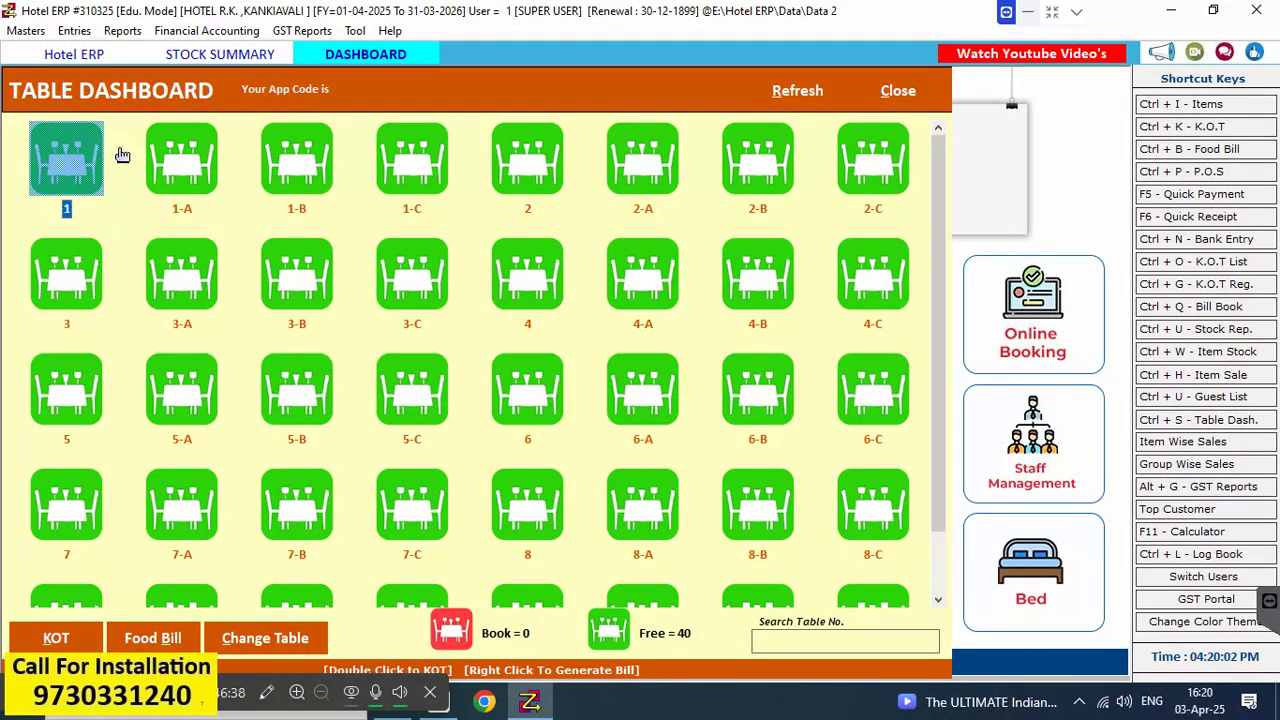
left_click(266, 56)
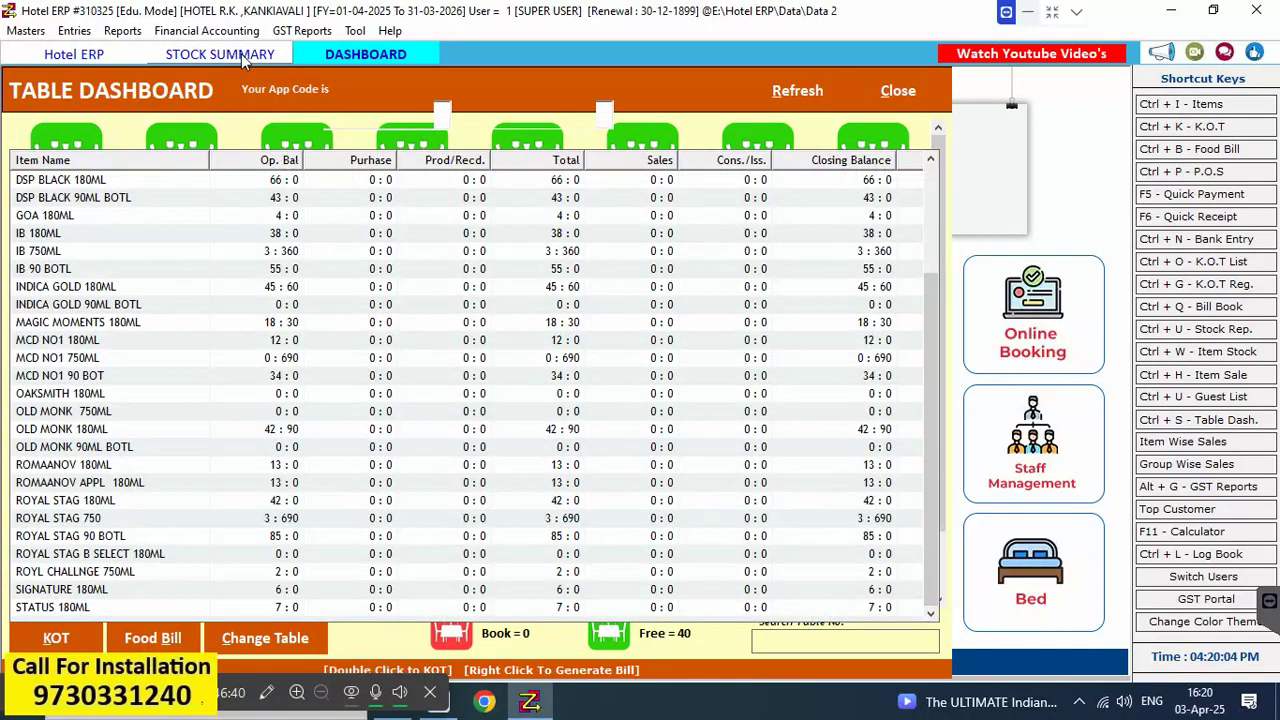
left_click(300, 60)
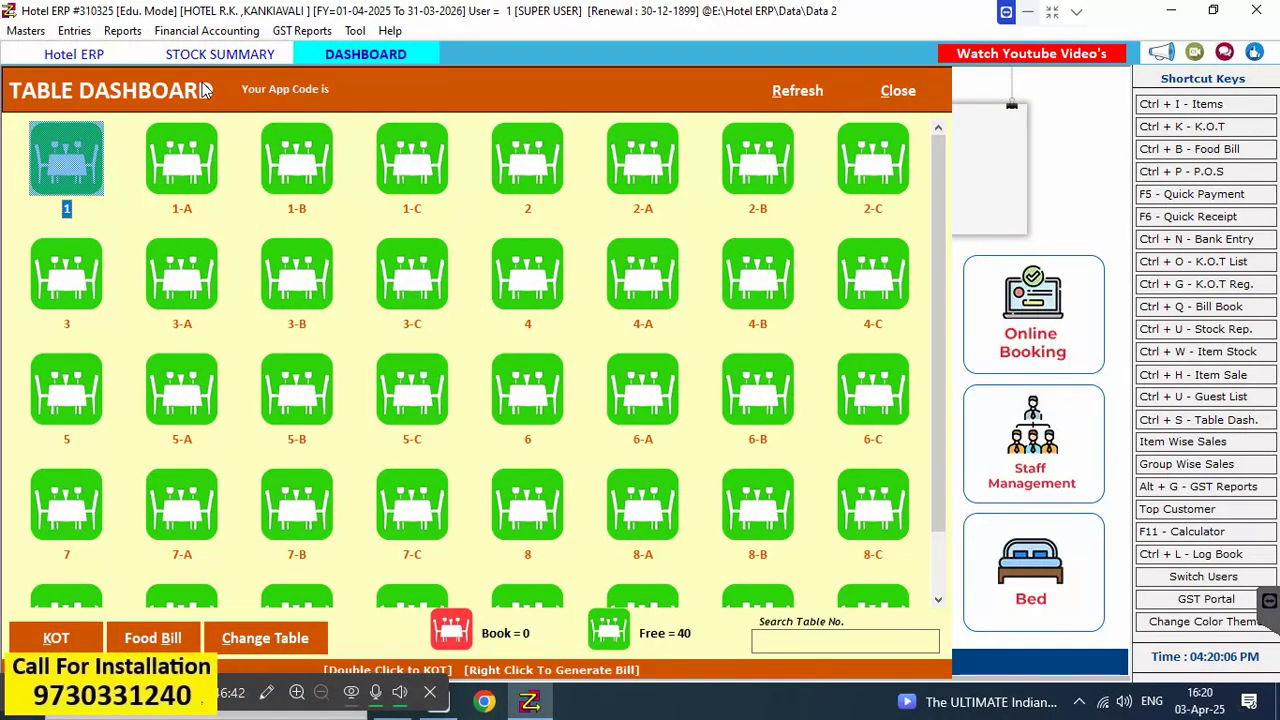
Open the list of bills, view and close table 1's bill, and open the payment summary
left_click(1217, 152)
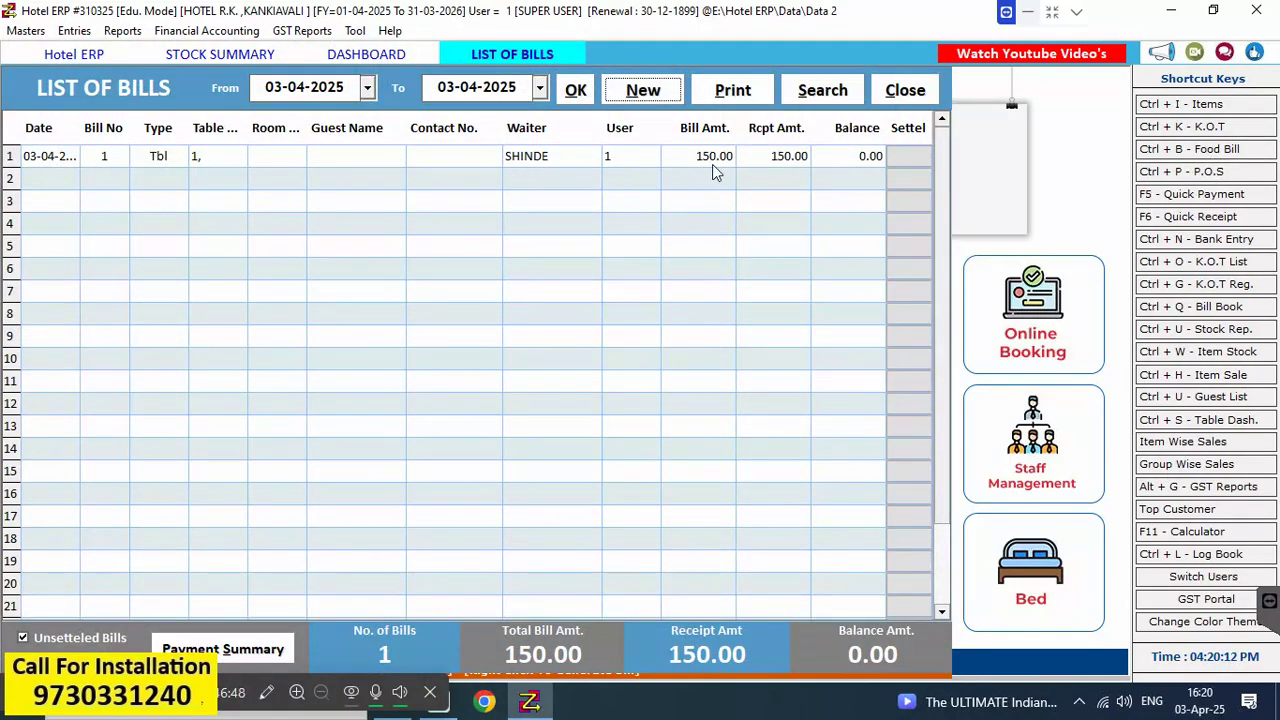
double_click(232, 162)
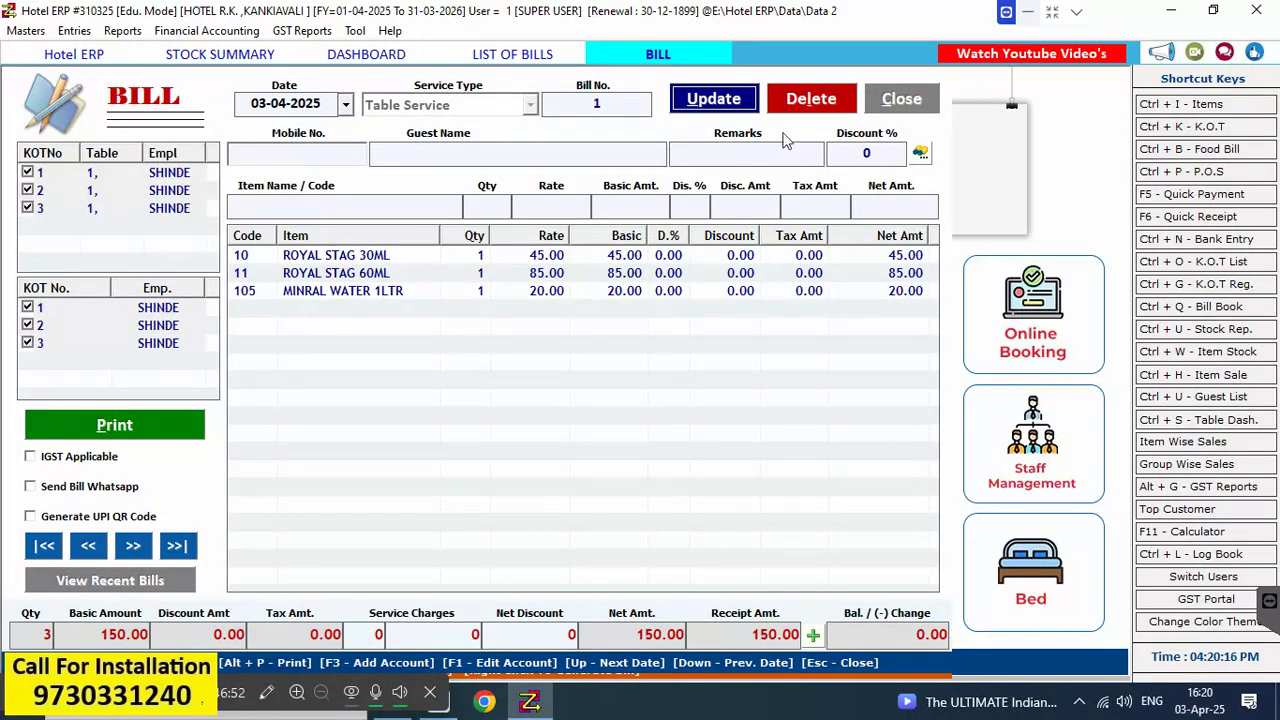
left_click(914, 102)
left_click(645, 412)
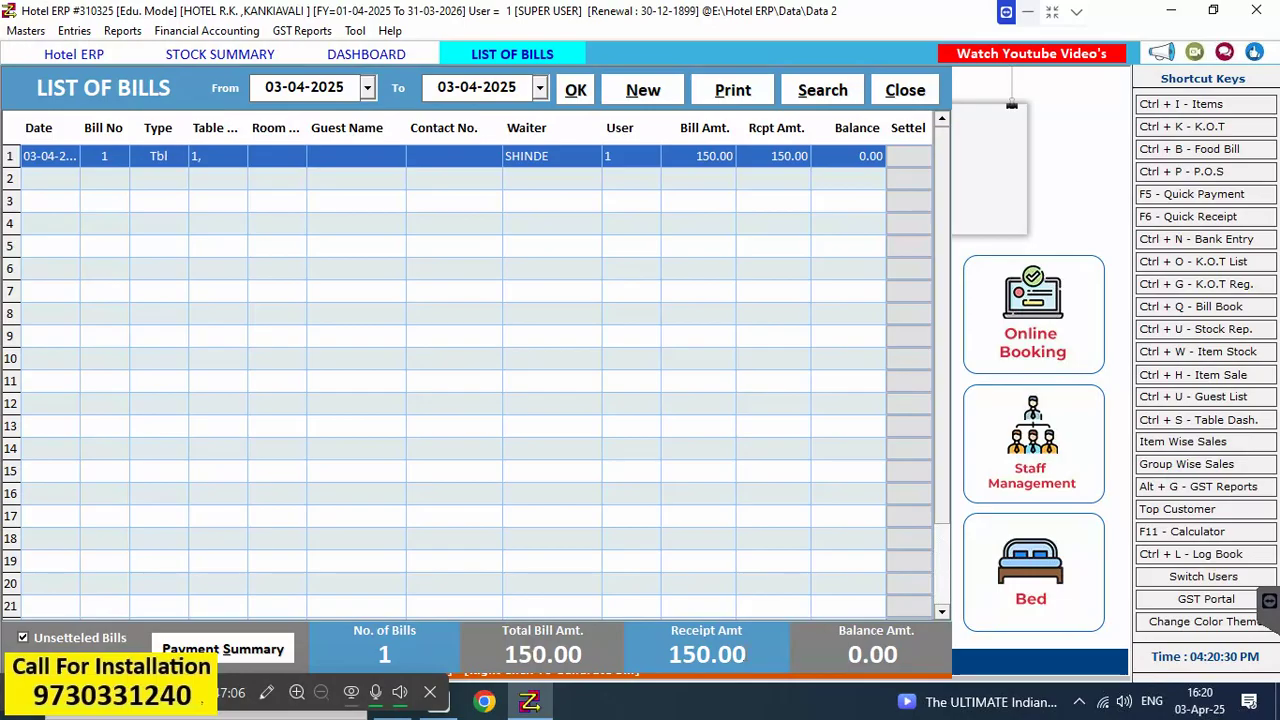
left_click(244, 655)
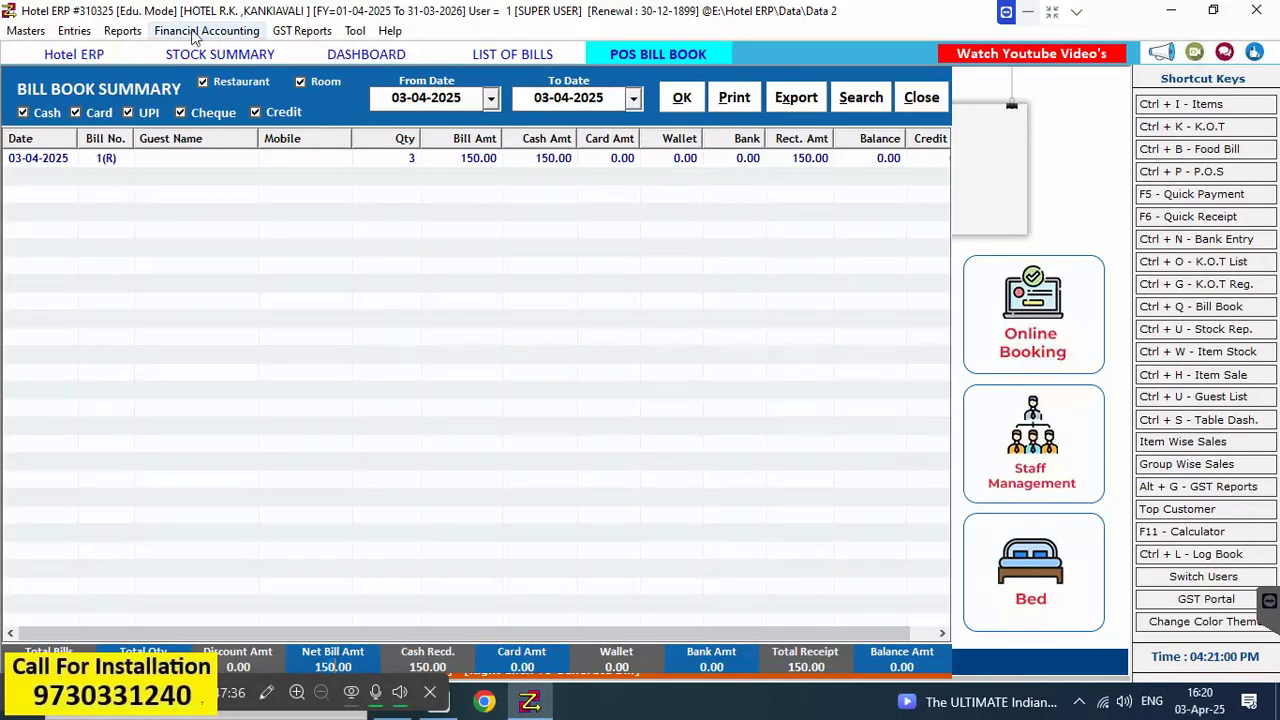
Reload the already open stock summary for the LI group and close it
left_click(219, 54)
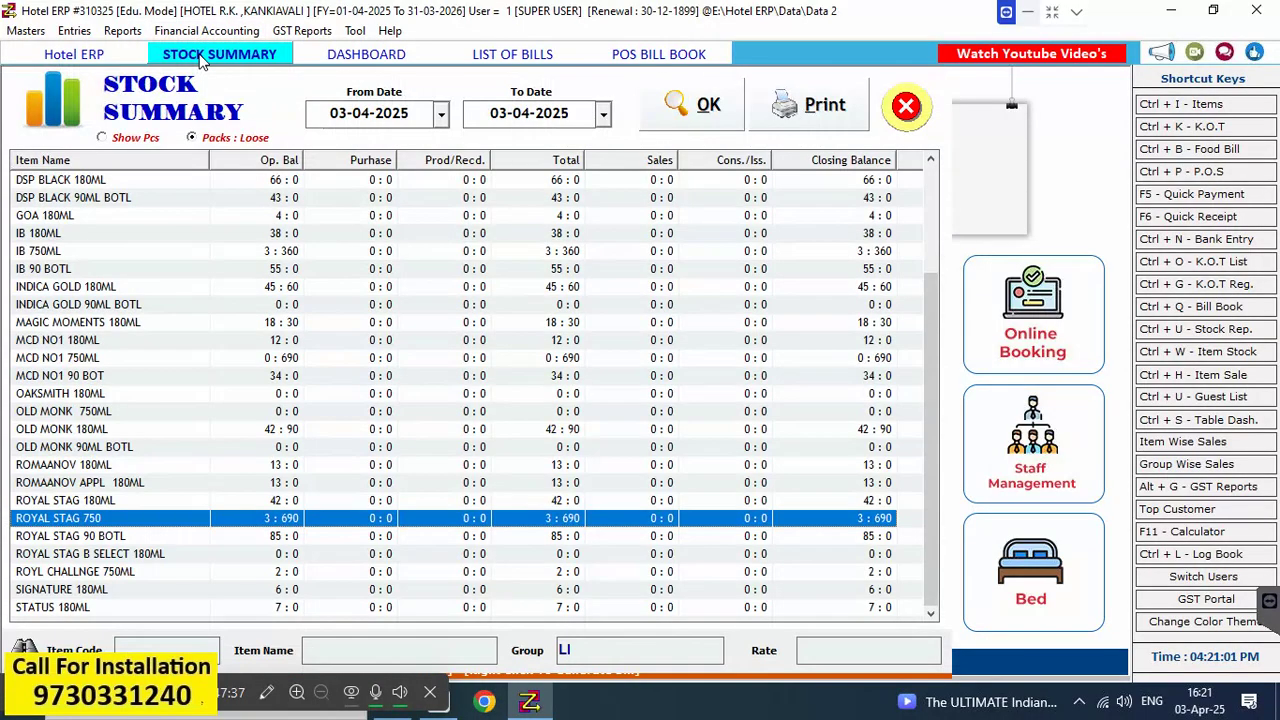
left_click(712, 116)
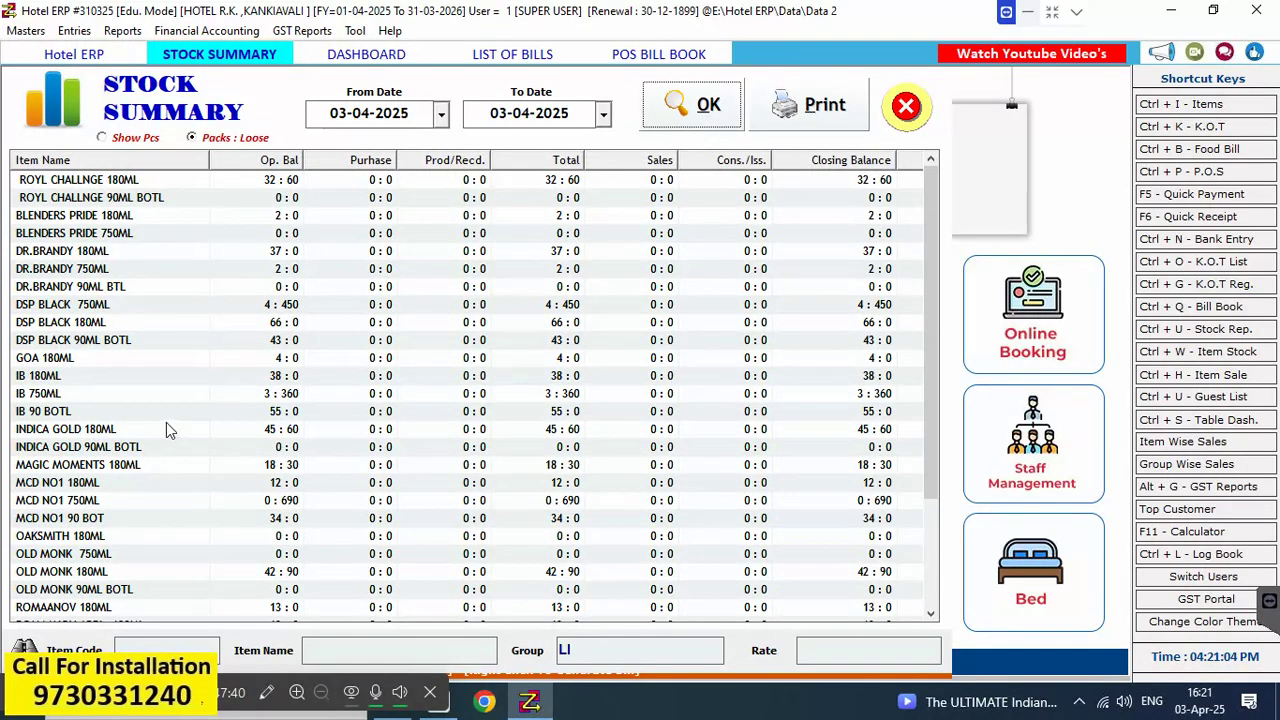
left_click(905, 115)
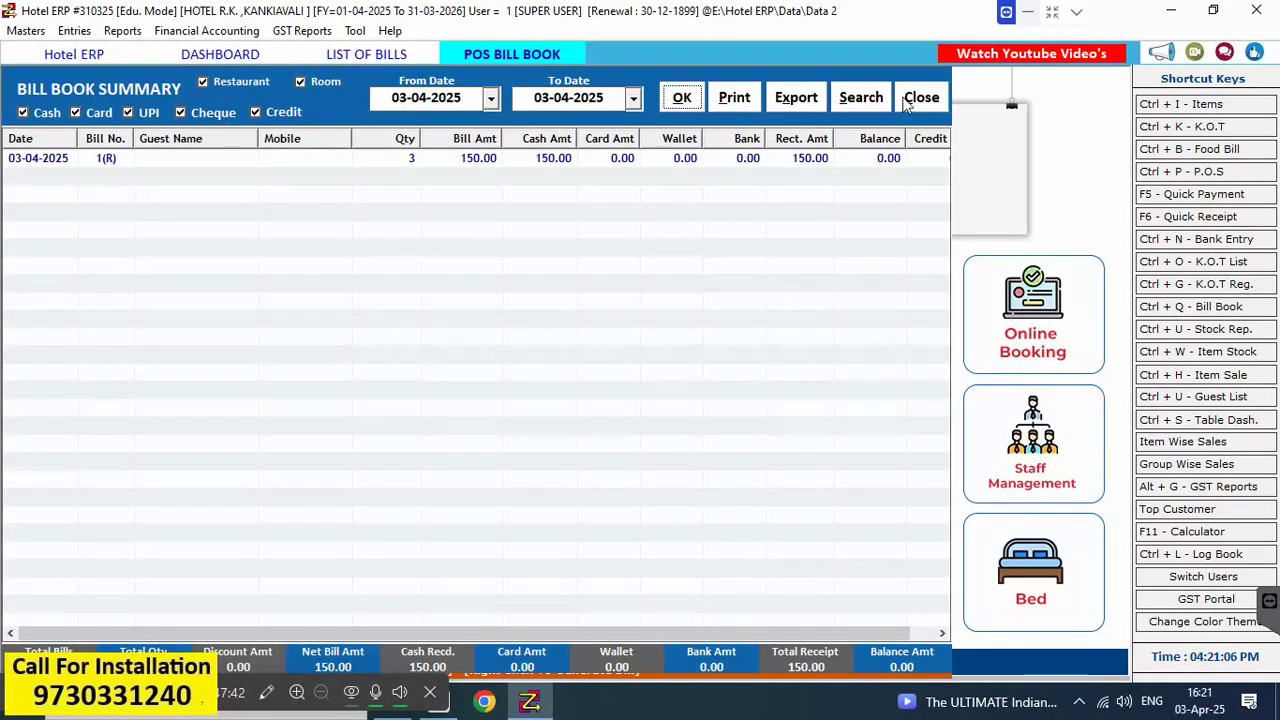
Open a new stock summary report displayed as Packs : Loose and filter it to the LI group
left_click(122, 30)
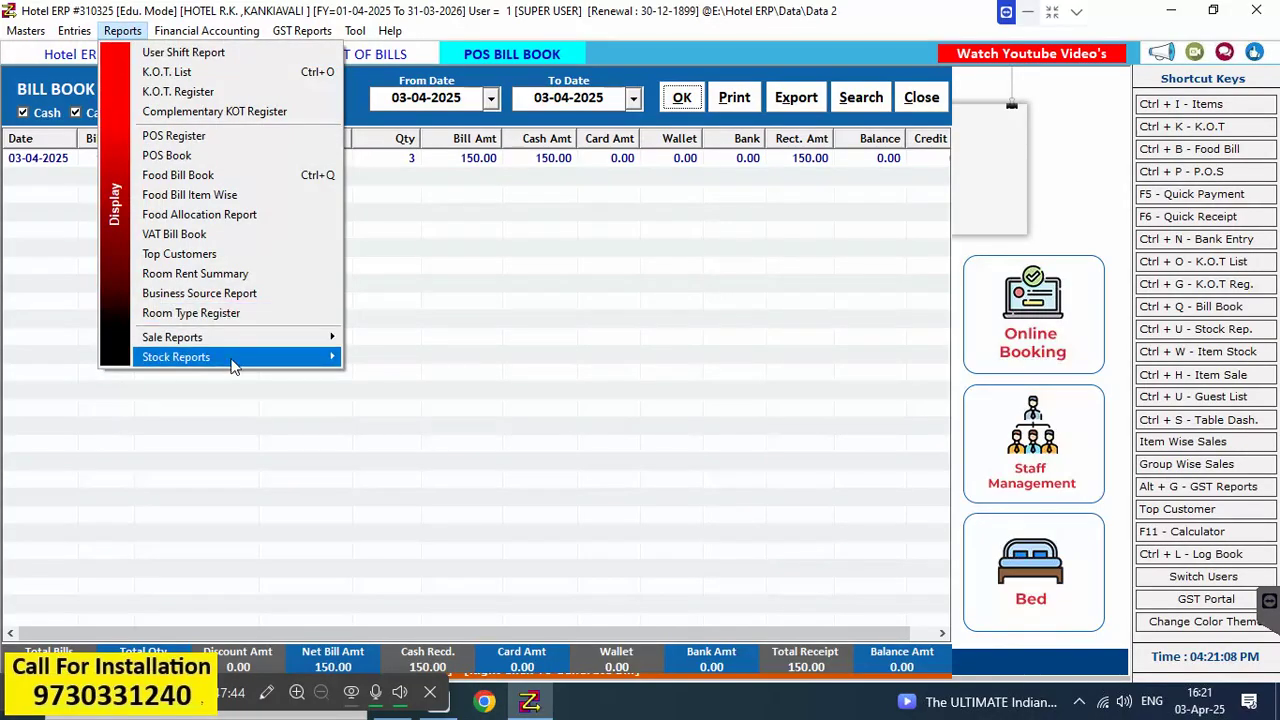
mouse_move(286, 362)
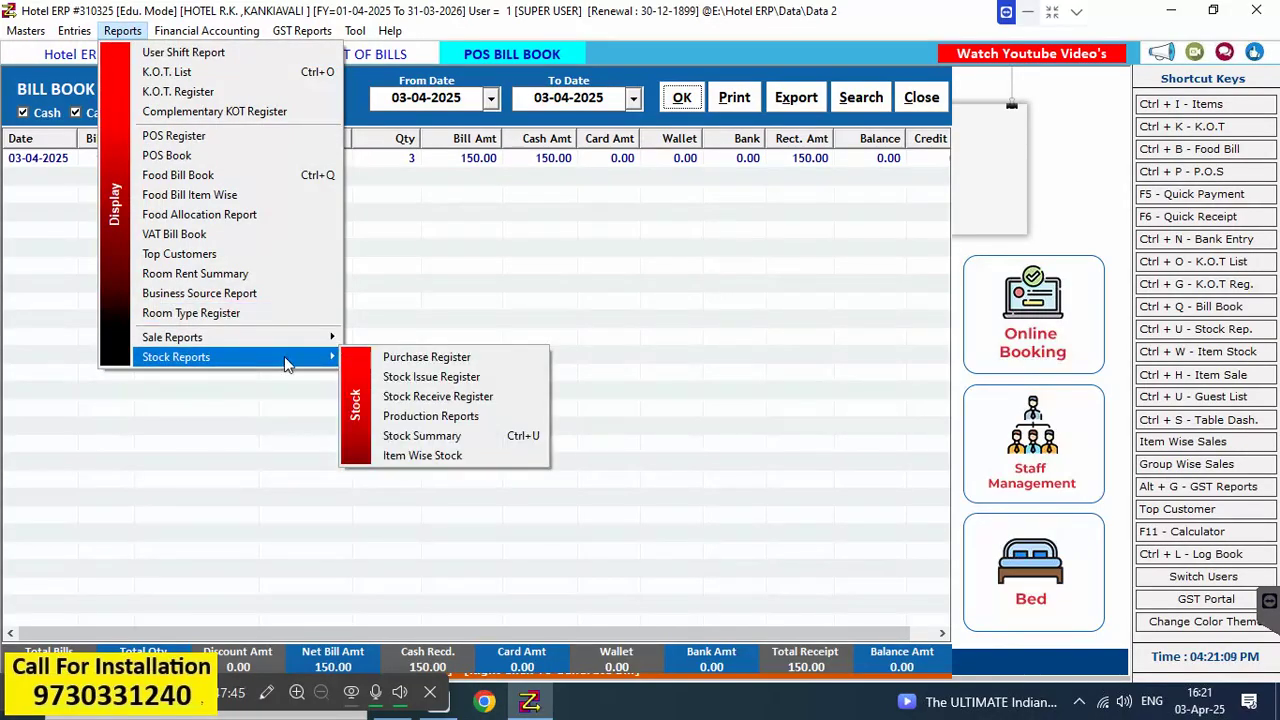
left_click(474, 437)
left_click(690, 105)
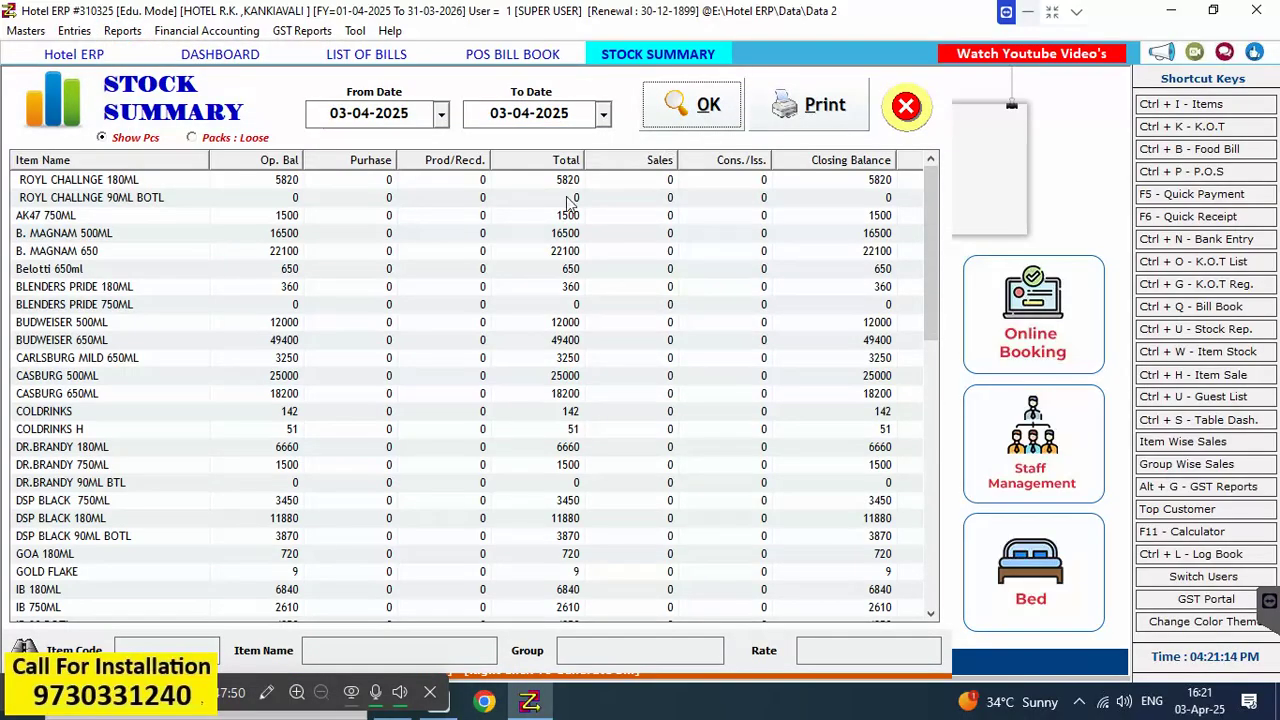
left_click(208, 139)
left_click(688, 112)
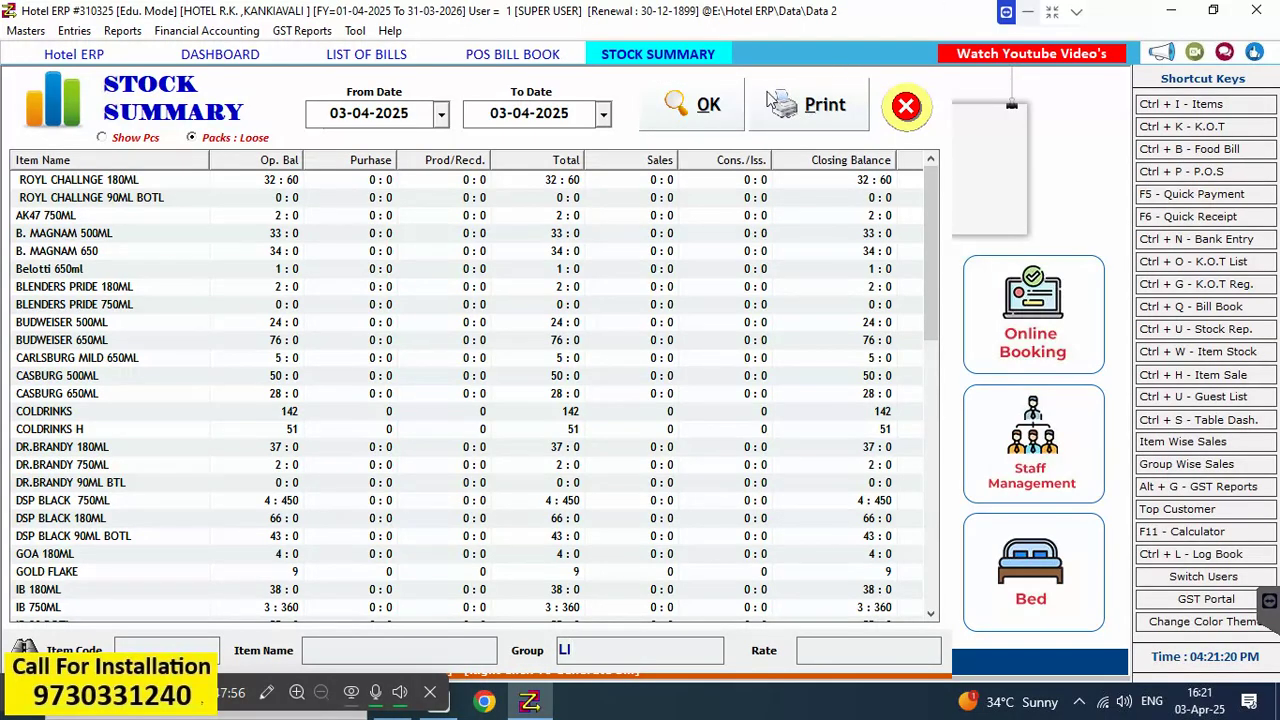
type("LI")
left_click(706, 112)
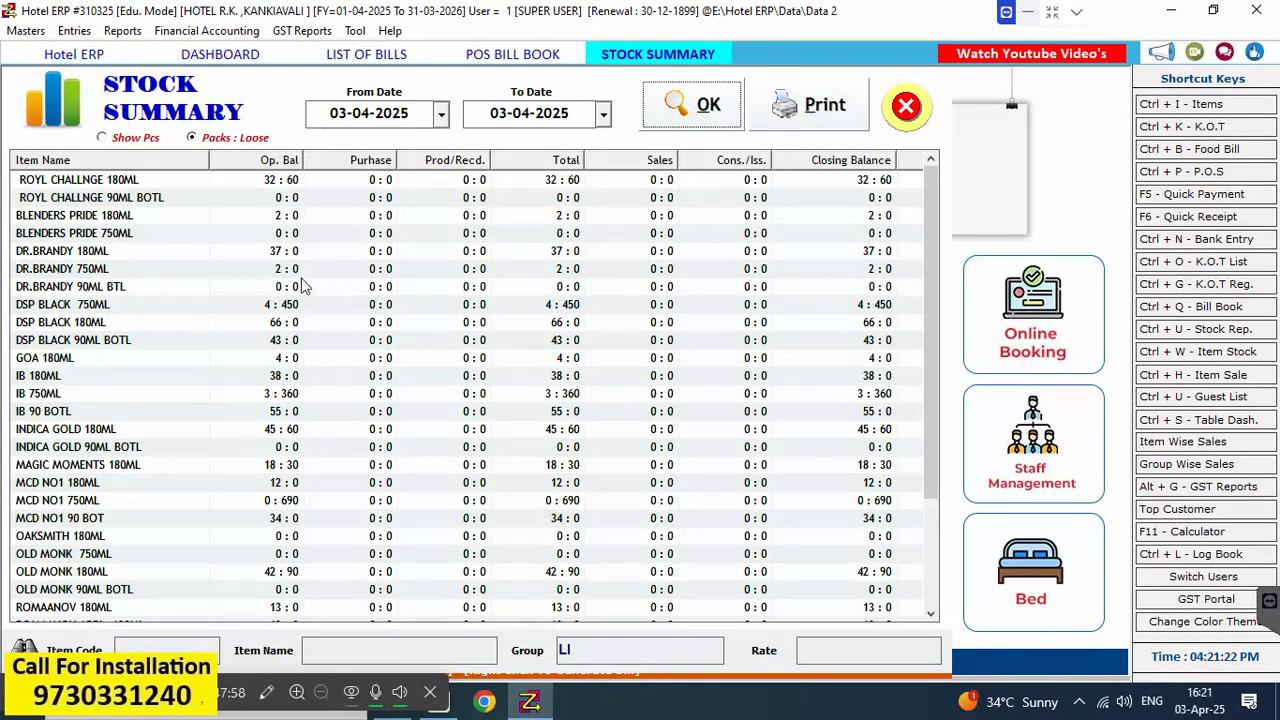
Examine the sales and closing balance of ROYAL STAG 750 in the stock summary, and close the report
scroll(305, 286, "down", 3)
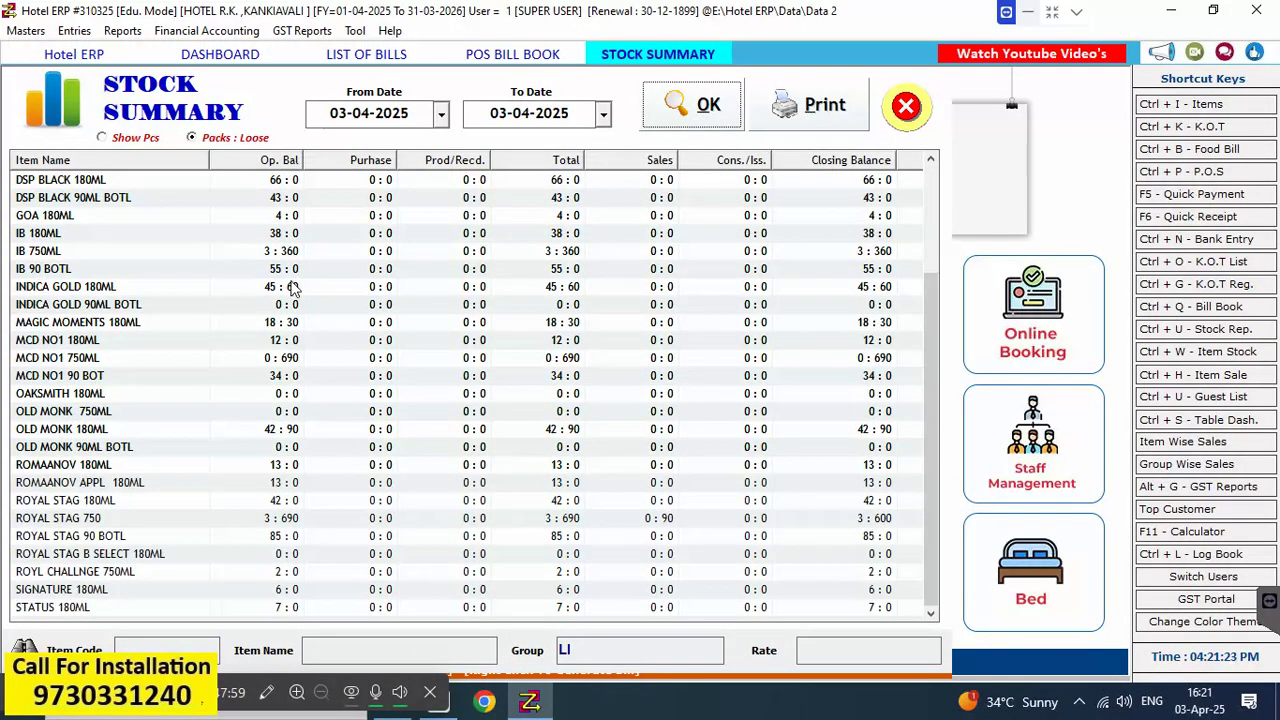
left_click(70, 522)
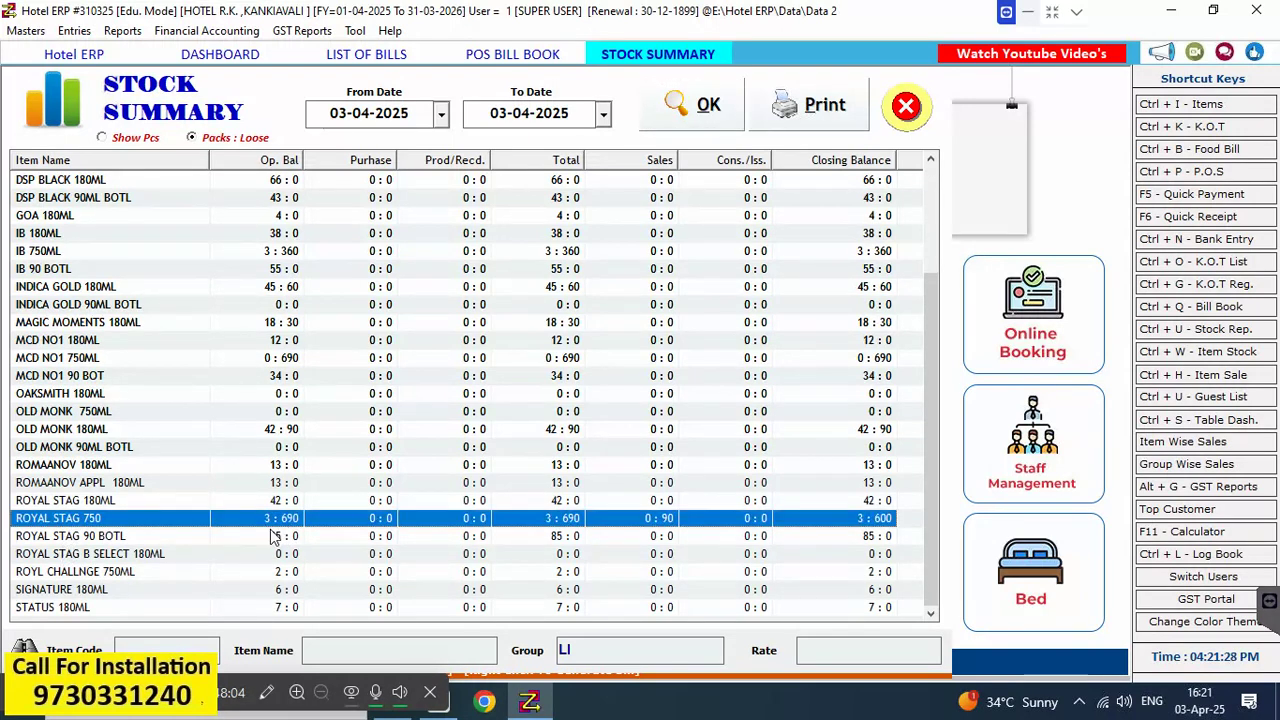
scroll(226, 262, "up", 3)
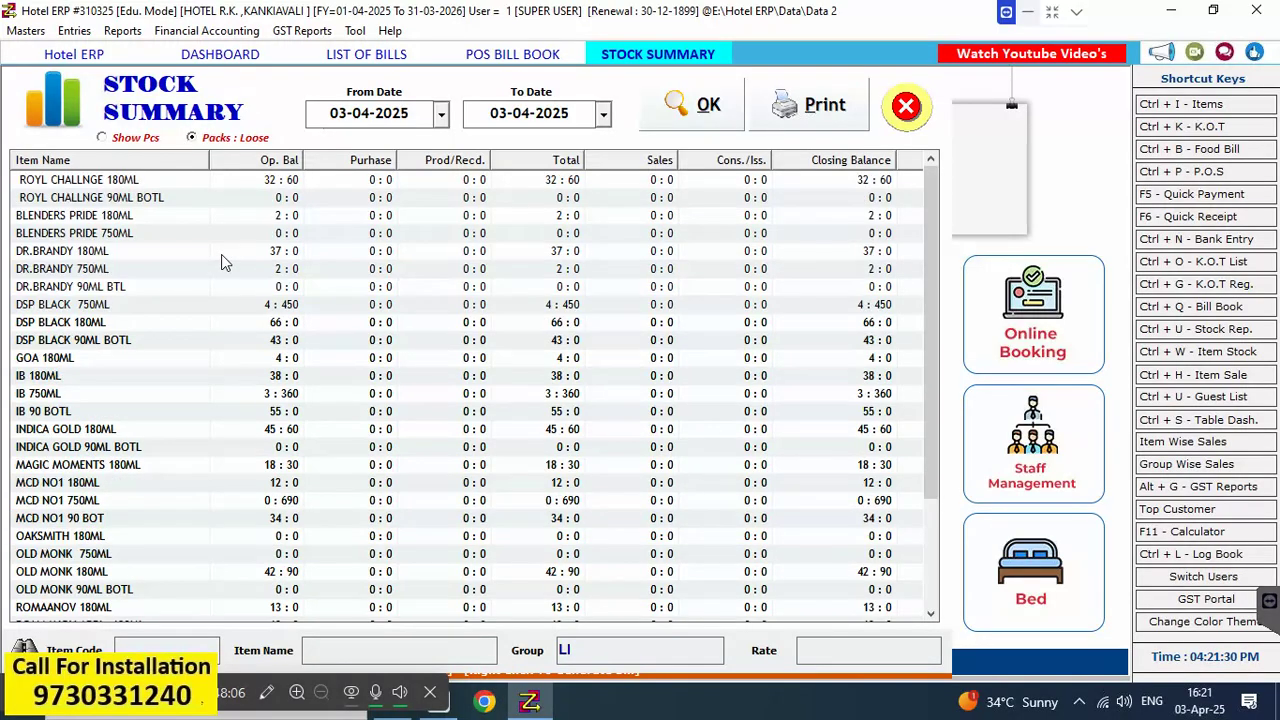
scroll(222, 262, "down", 3)
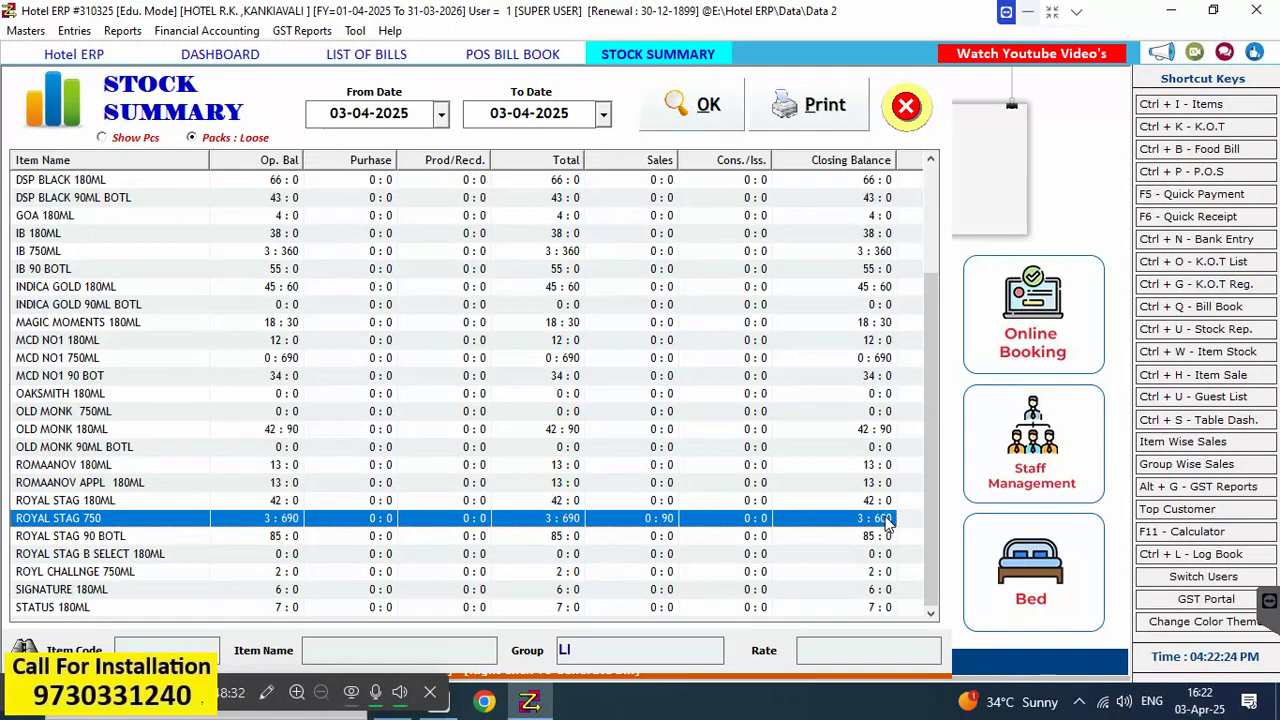
left_click(906, 108)
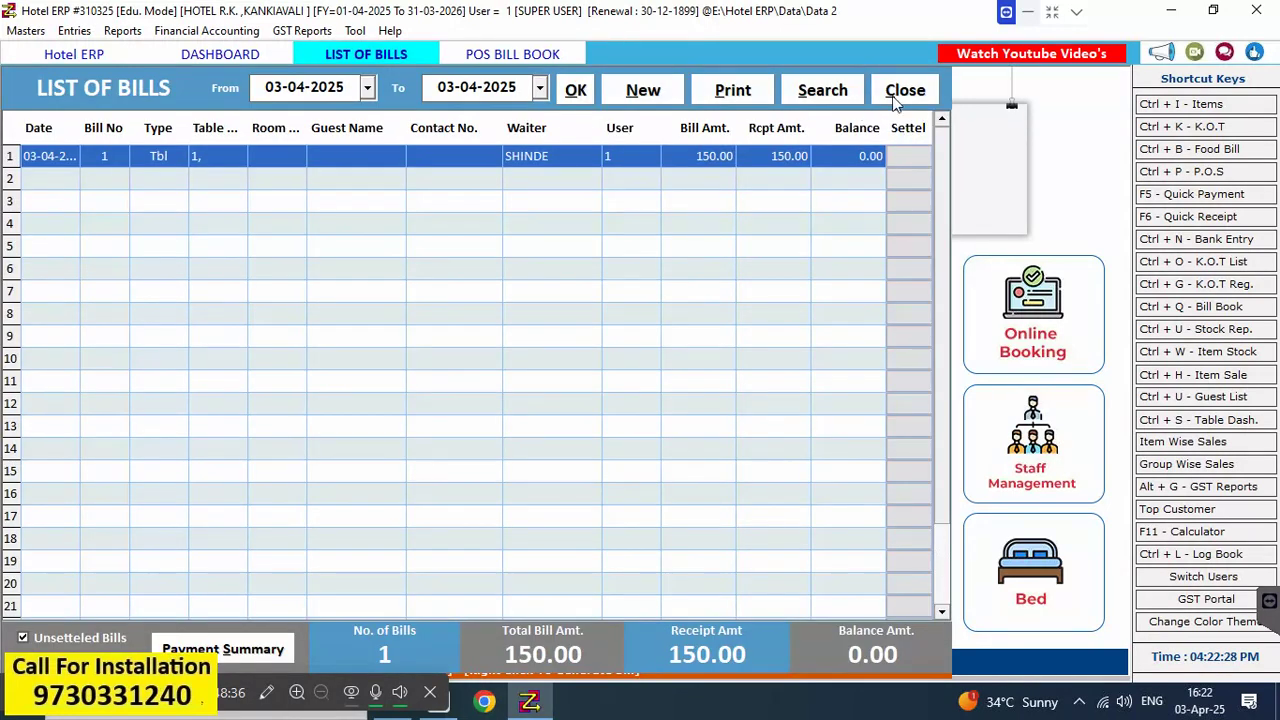
Reopen table 1's bill from the list of bills, try to delete it, and close the bill form
double_click(282, 158)
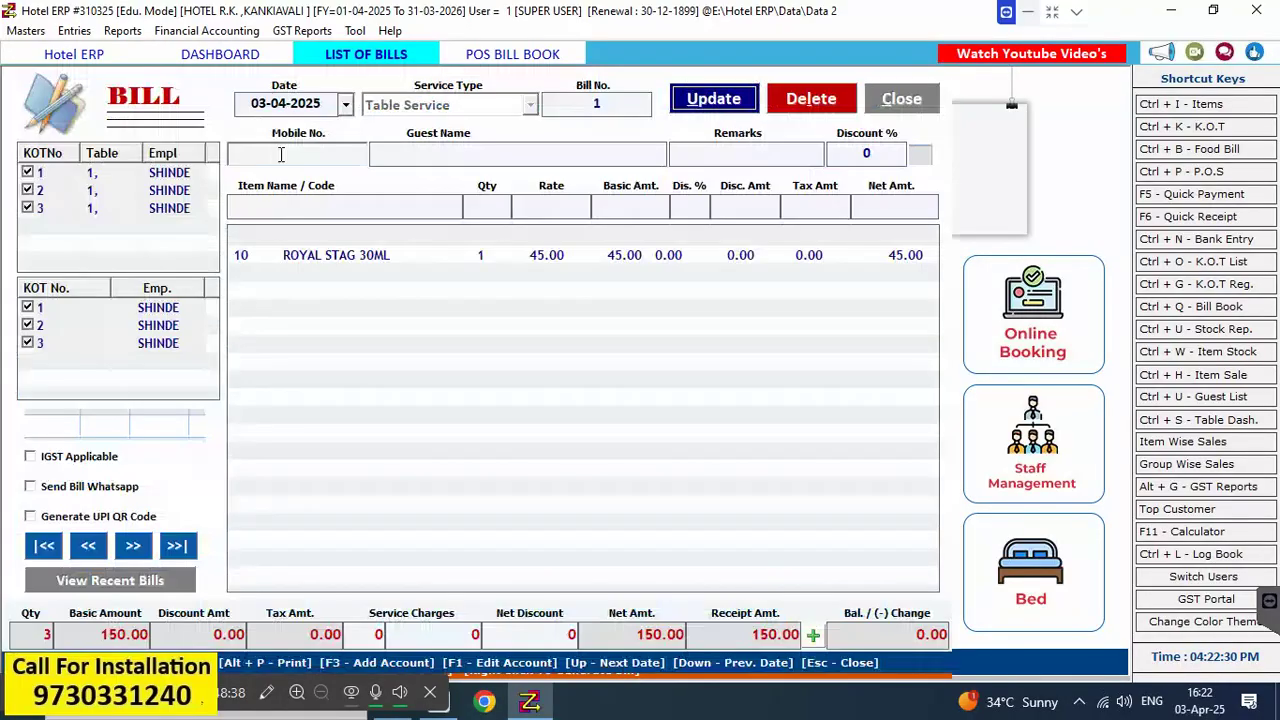
left_click(840, 100)
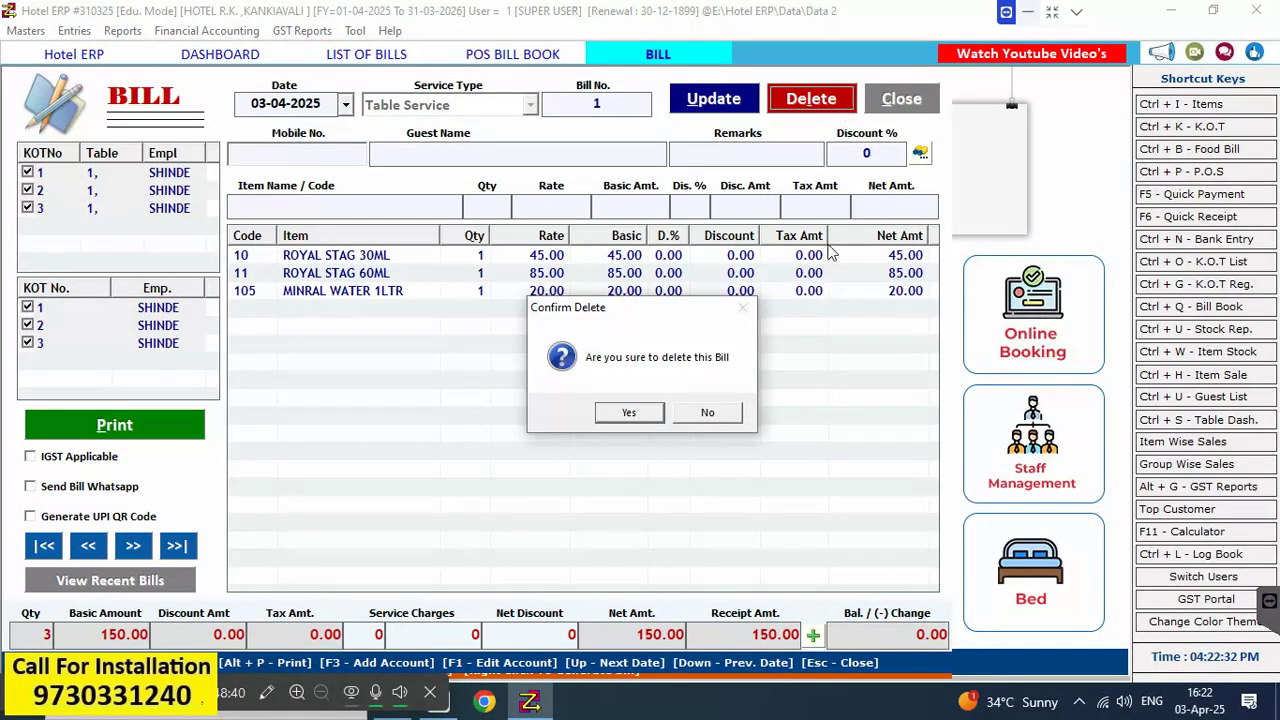
left_click(630, 414)
left_click(714, 412)
left_click(901, 99)
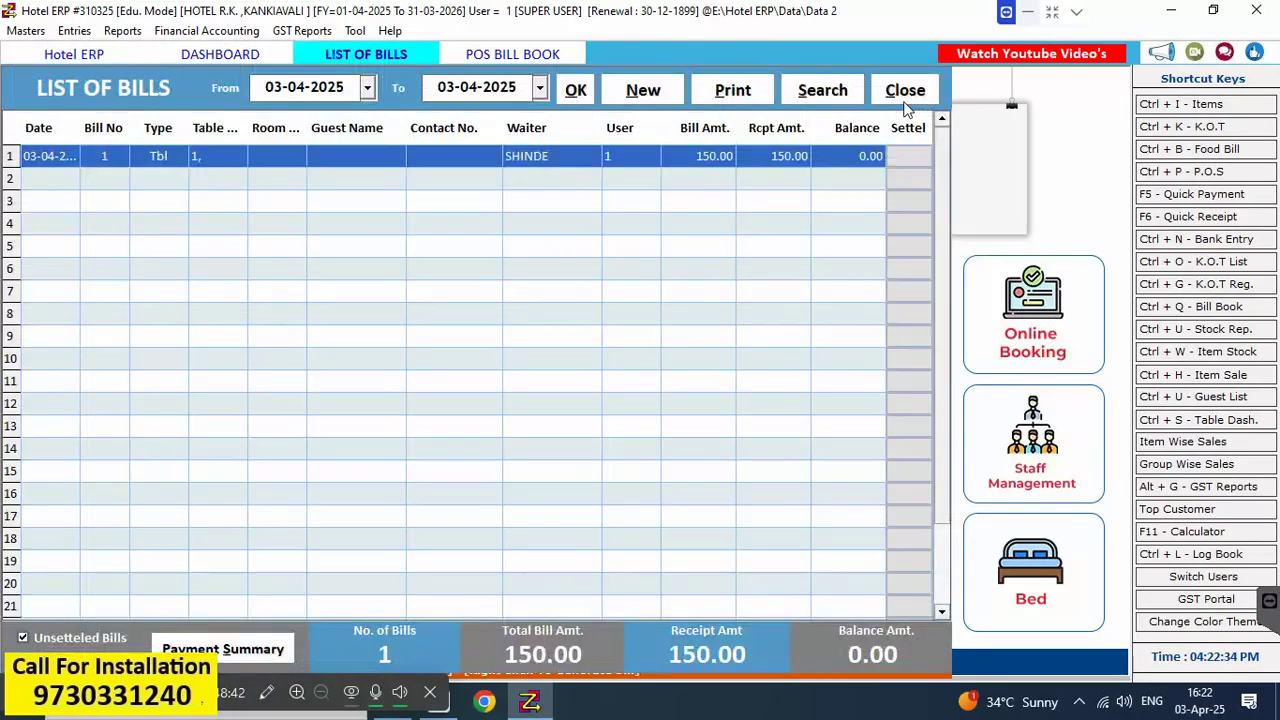
Close the list of bills, the bill book summary and the table dashboard to return to the home screen
left_click(906, 95)
left_click(912, 98)
left_click(903, 100)
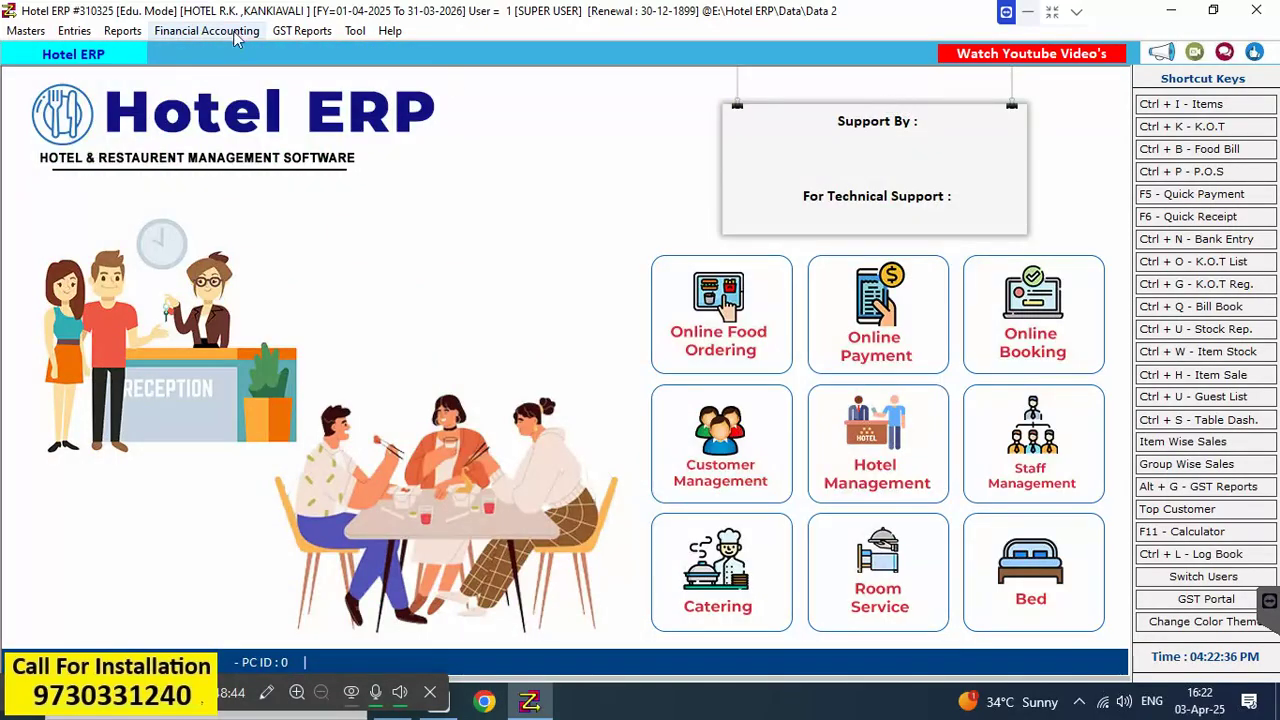
left_click(75, 31)
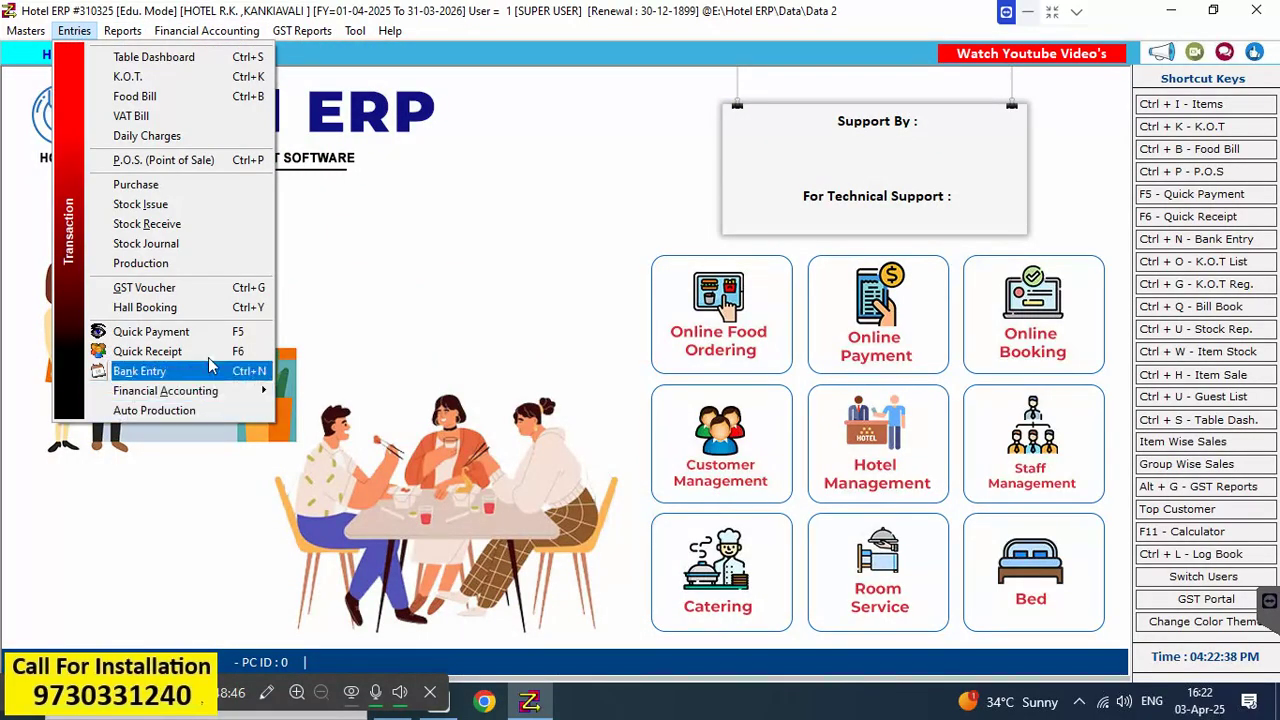
left_click(430, 158)
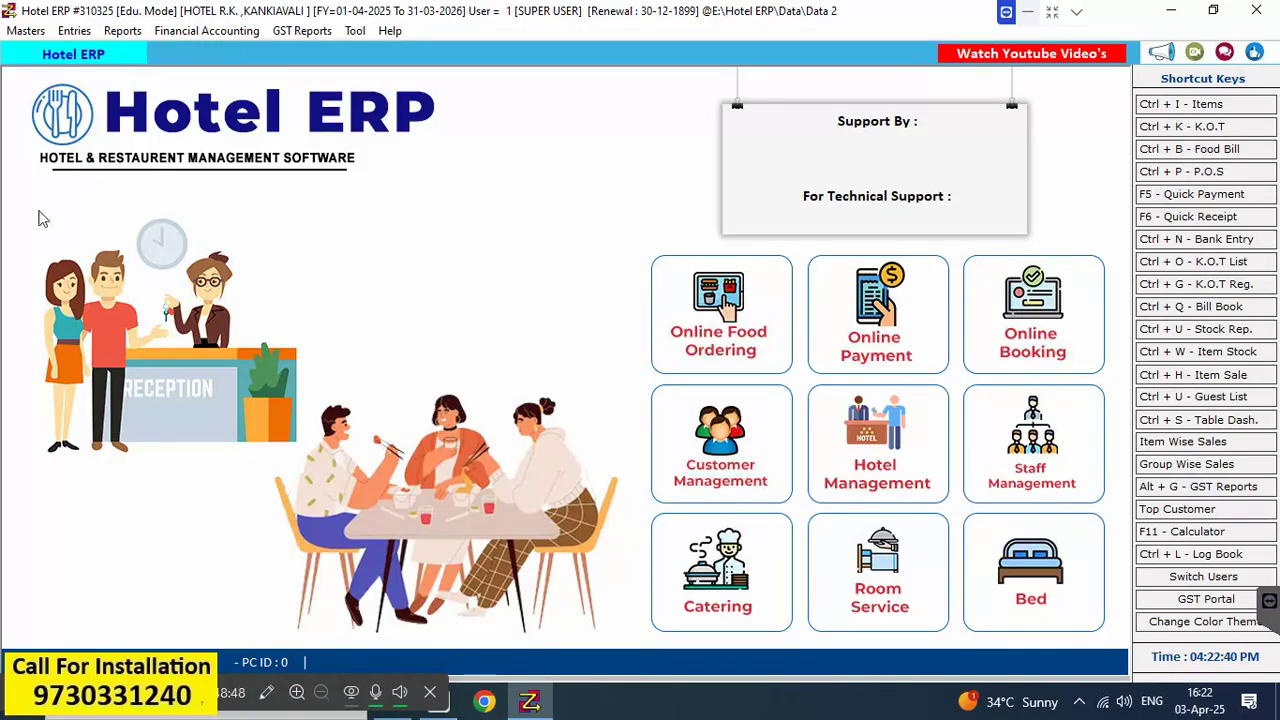
Open the stock journal form to view its finished goods and raw materials sections, and close it
left_click(76, 31)
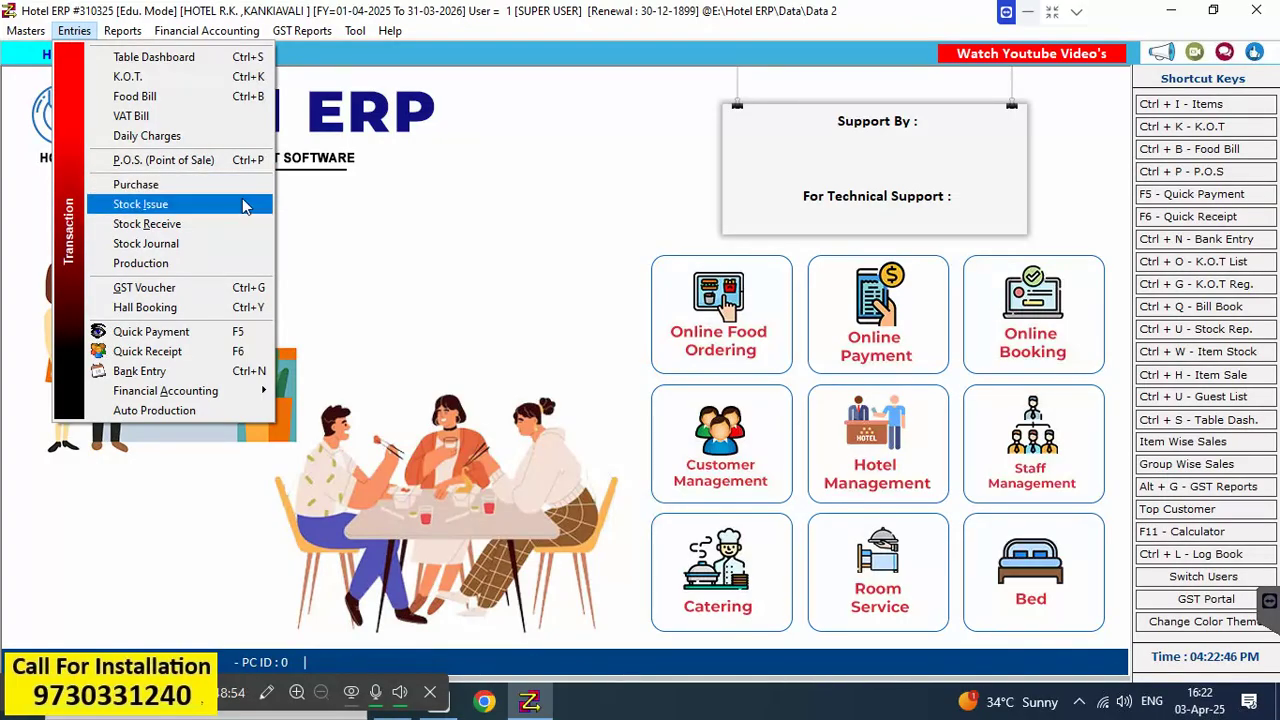
left_click(214, 245)
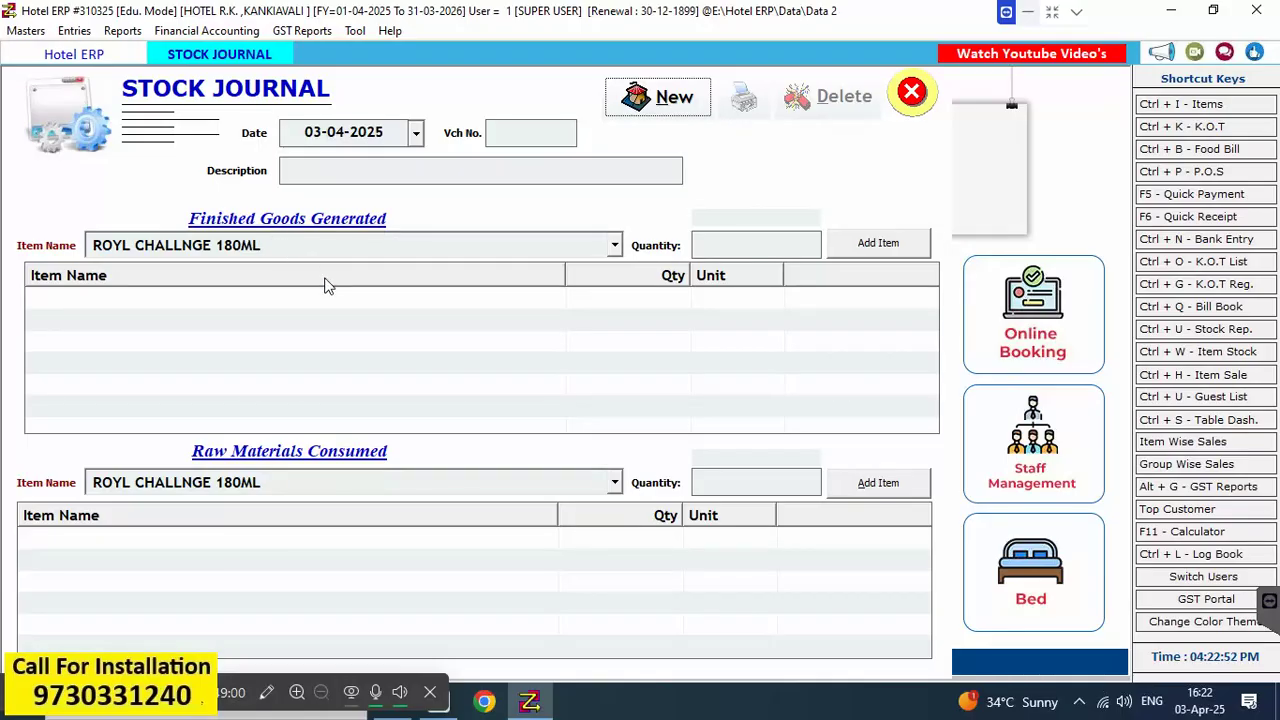
left_click(913, 92)
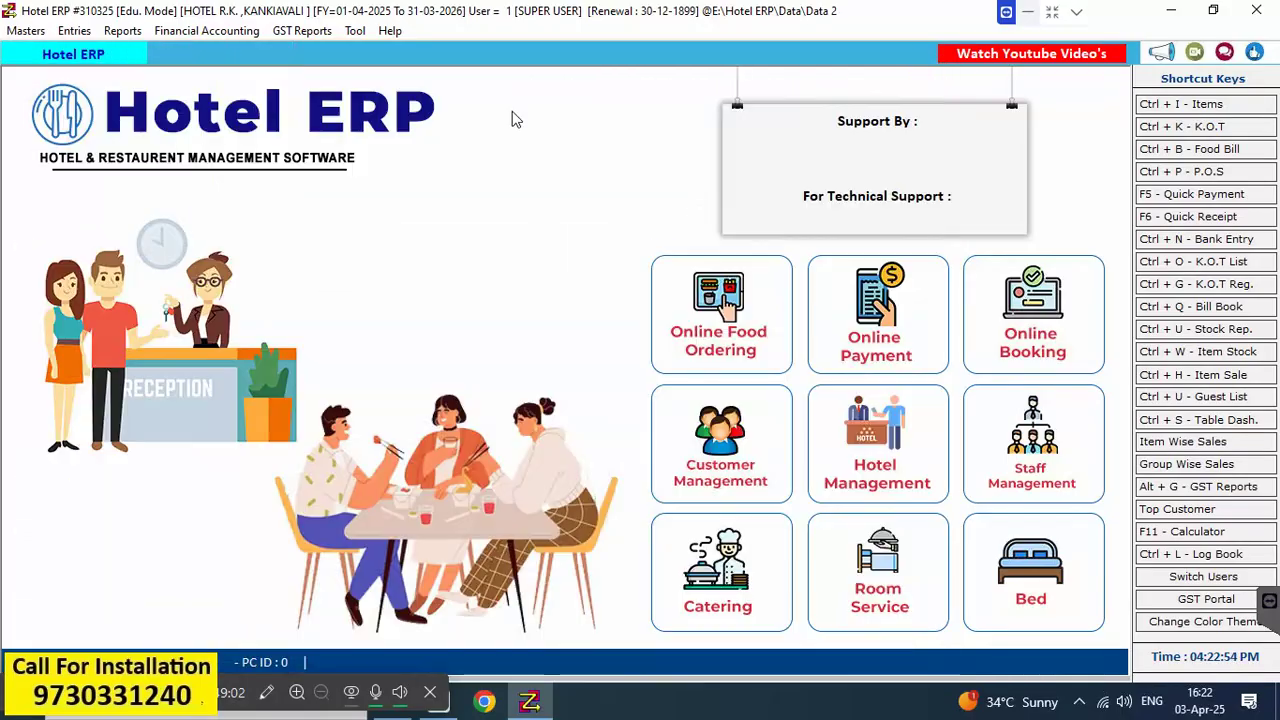
Open a stock issue voucher, view its list of parties, and close the voucher
left_click(74, 30)
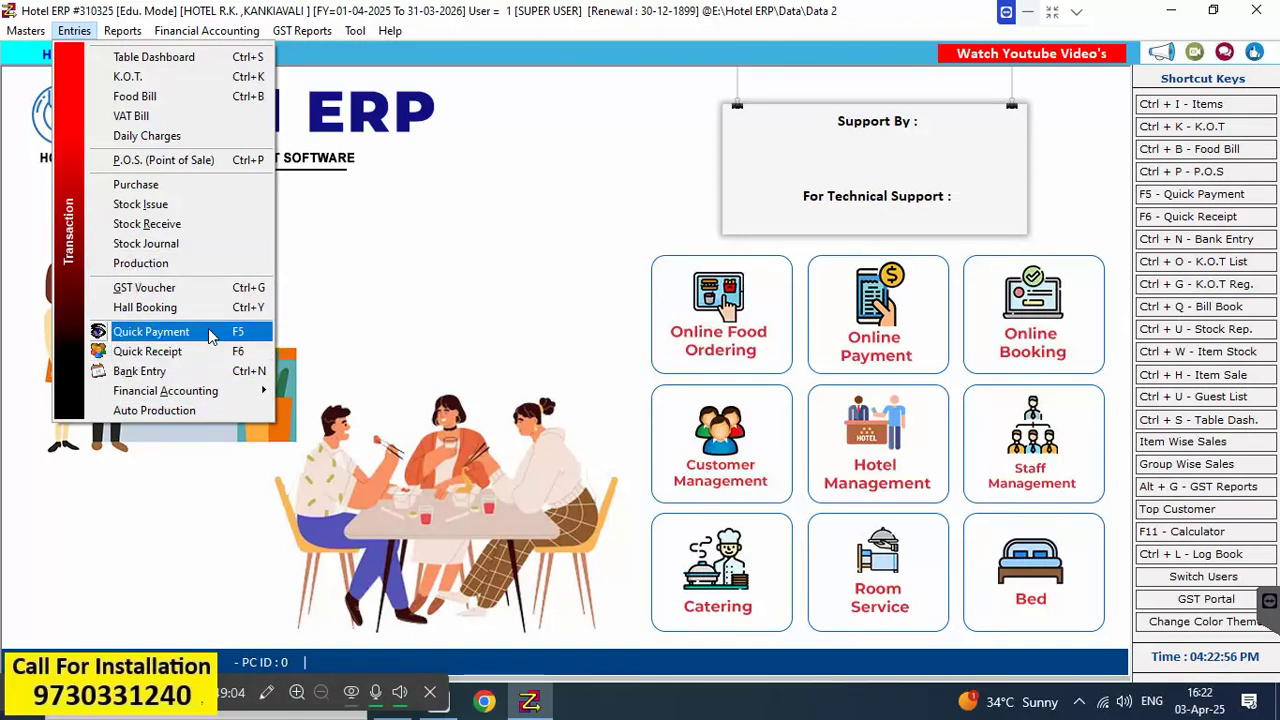
left_click(232, 206)
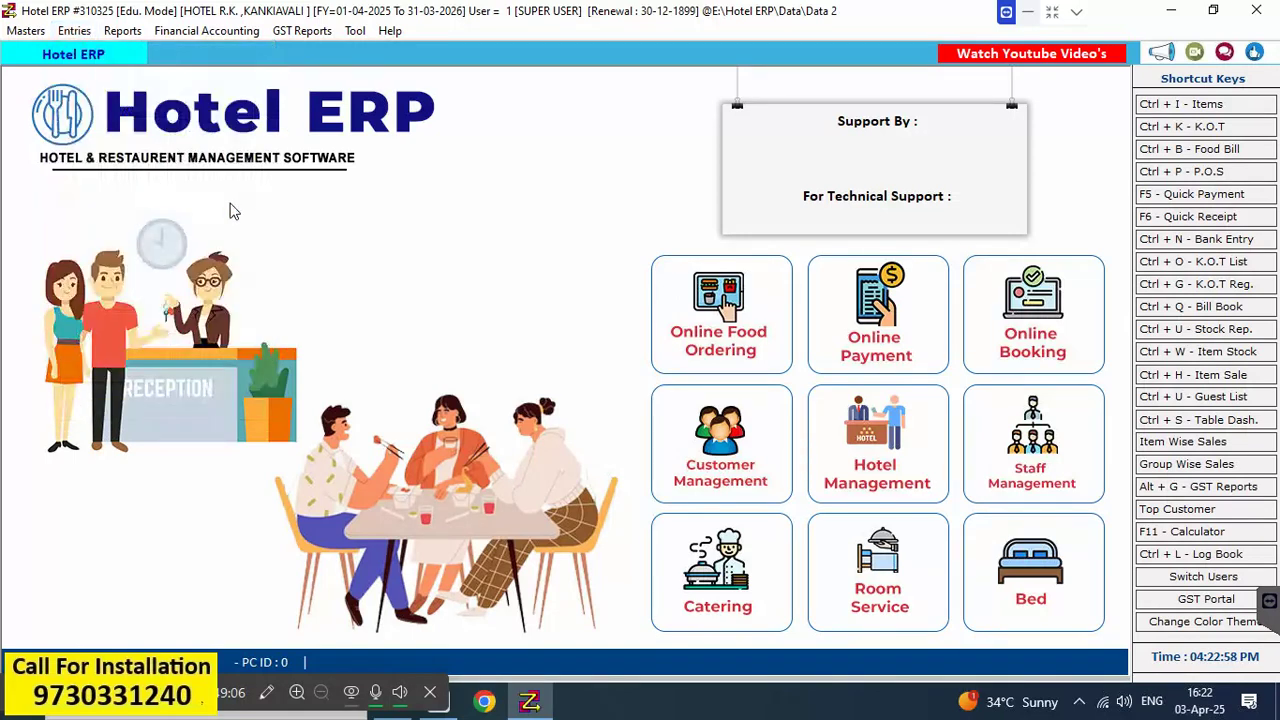
key("Return")
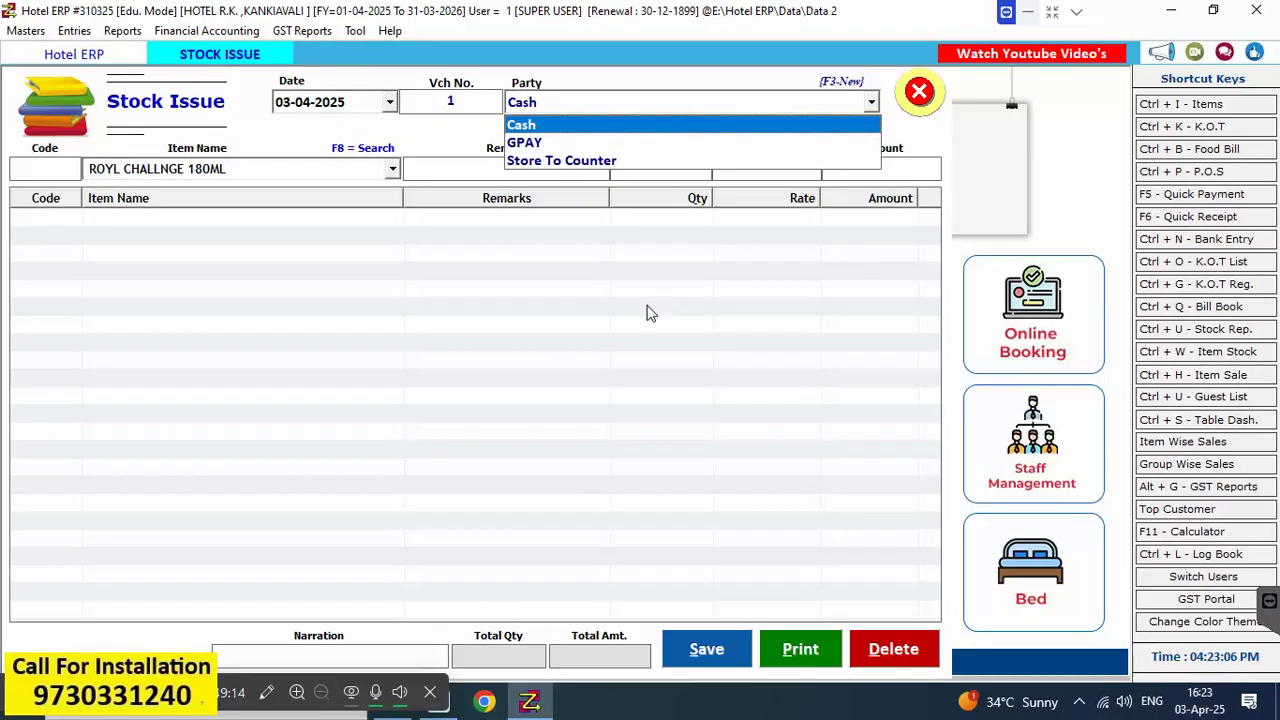
key("F3")
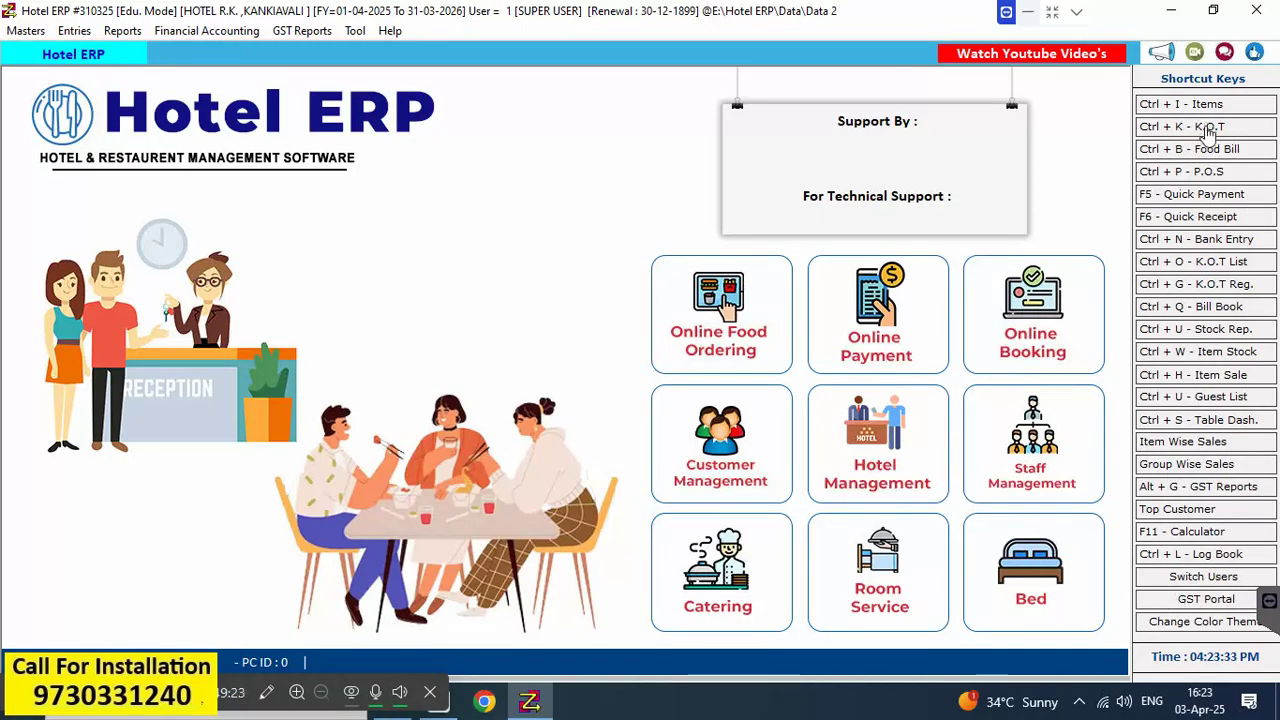
Start a new KOT for table 3 from the table dashboard and add CHICKEN 65 with quantity 2
left_click(1231, 424)
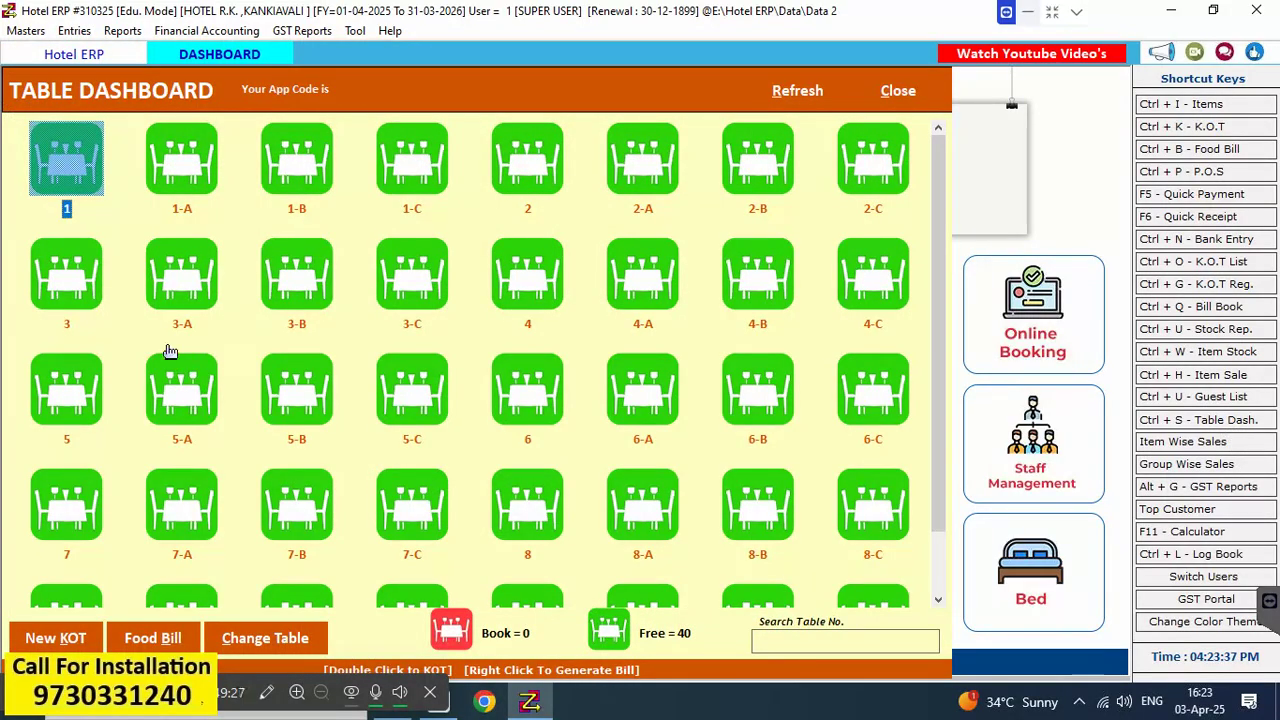
left_click(70, 282)
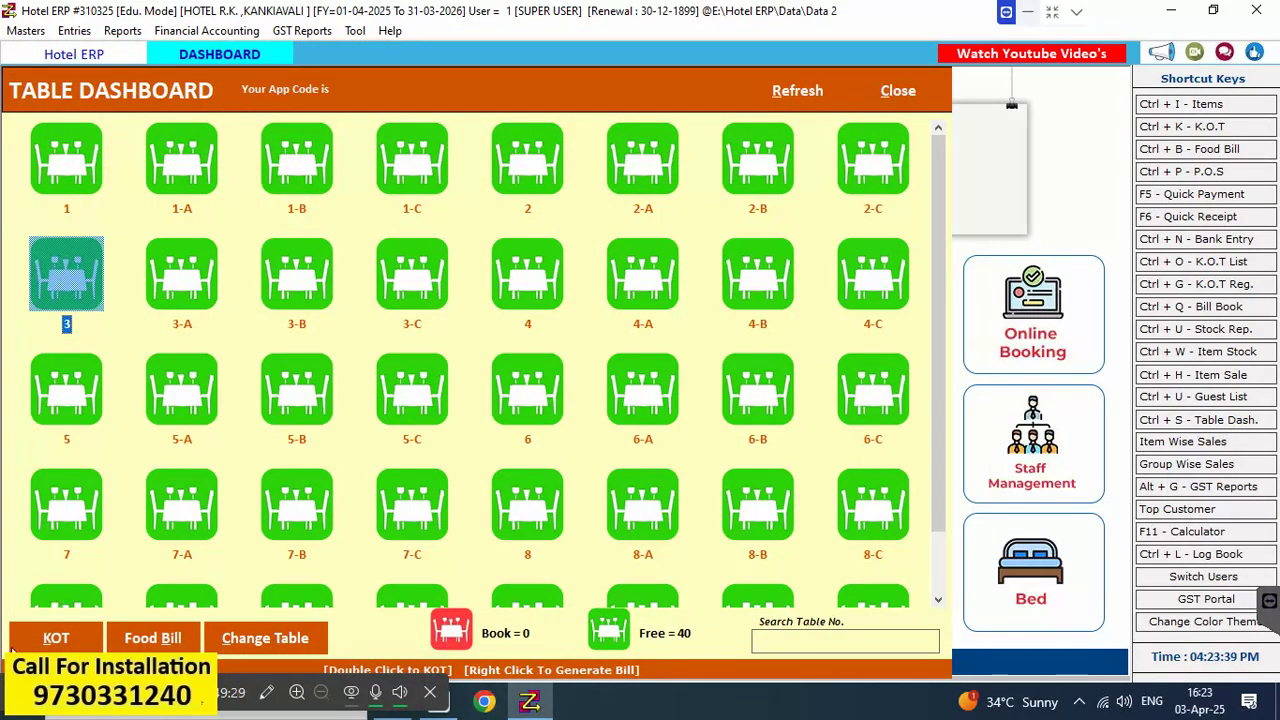
double_click(70, 282)
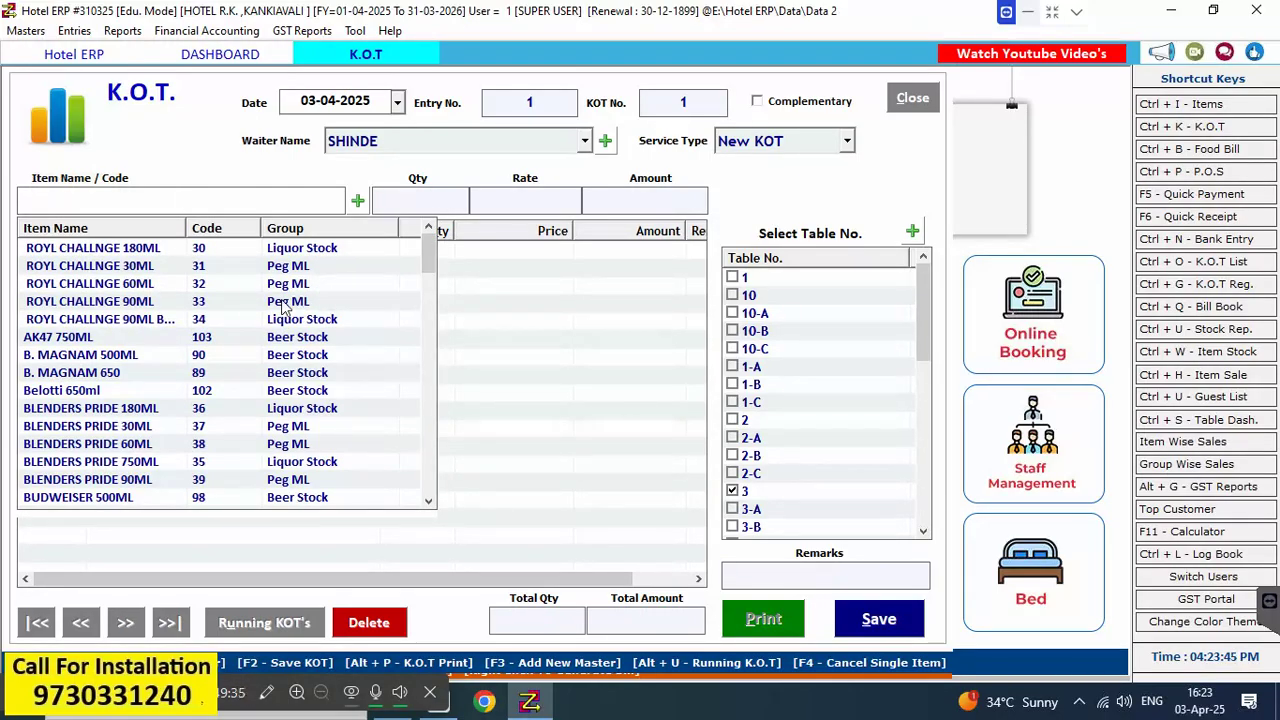
type("CHI")
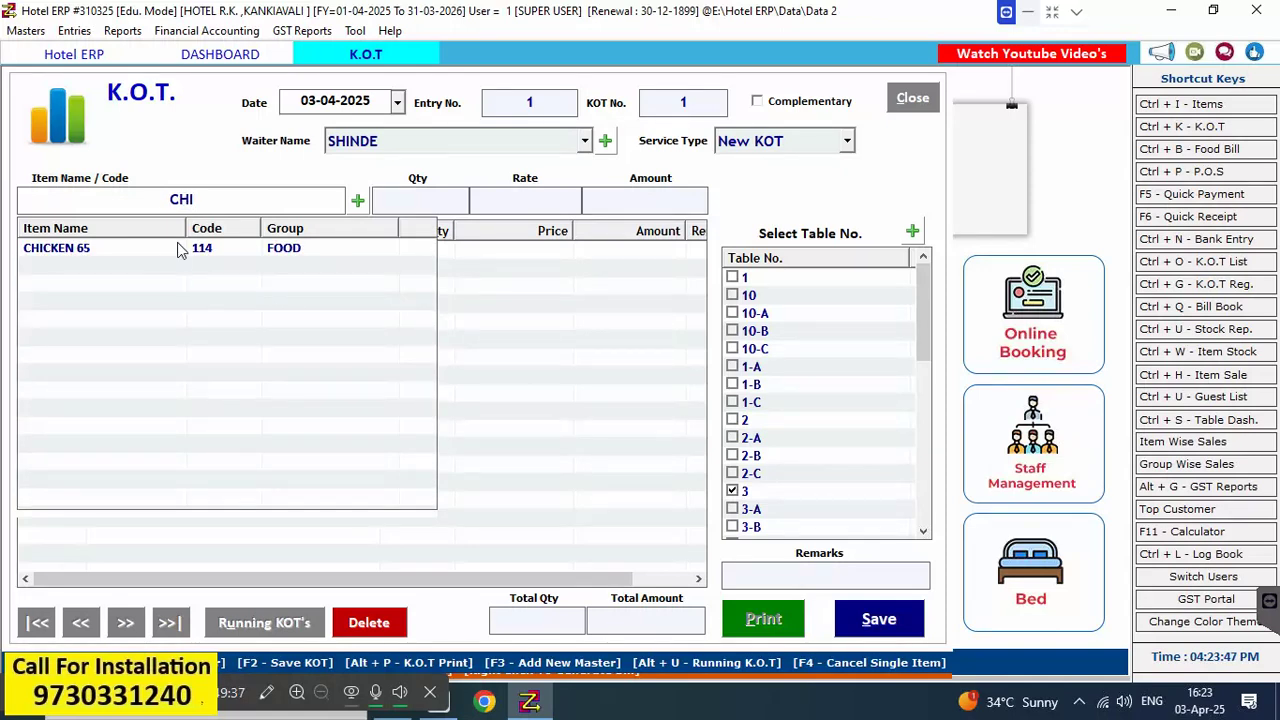
left_click(178, 248)
left_click(172, 249)
type("2")
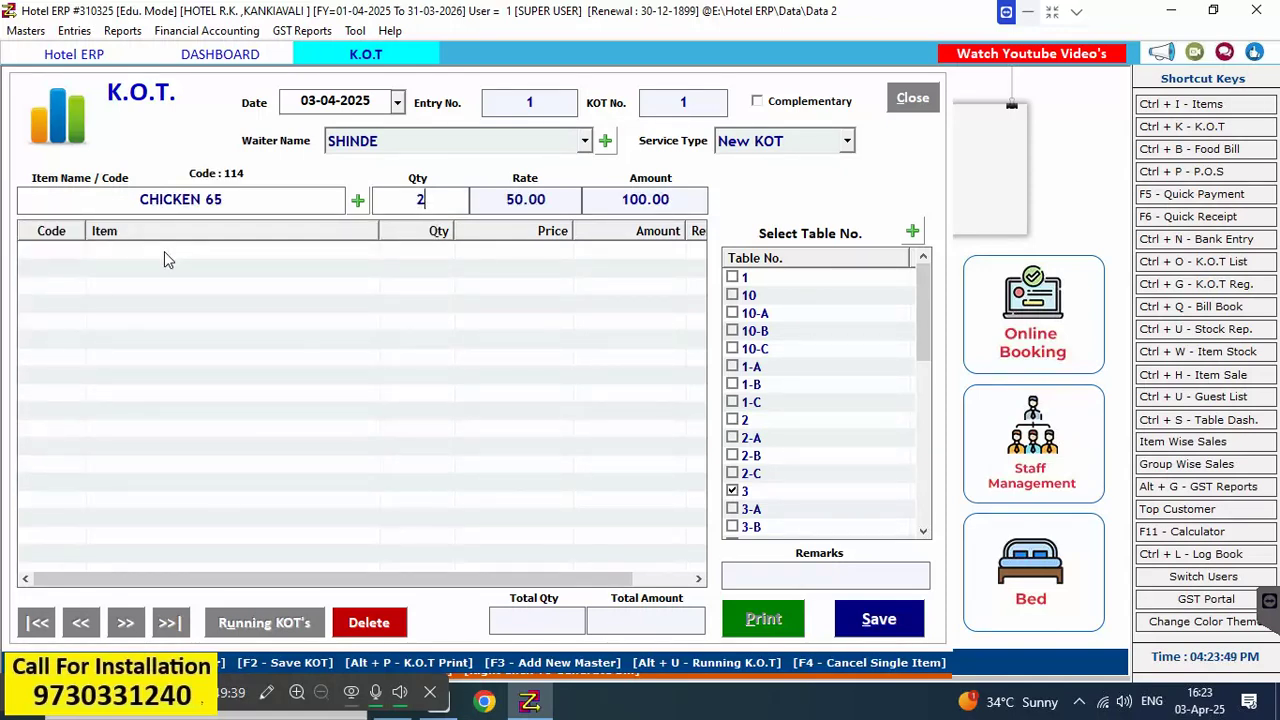
key("Return")
key("Return")
key("Return")
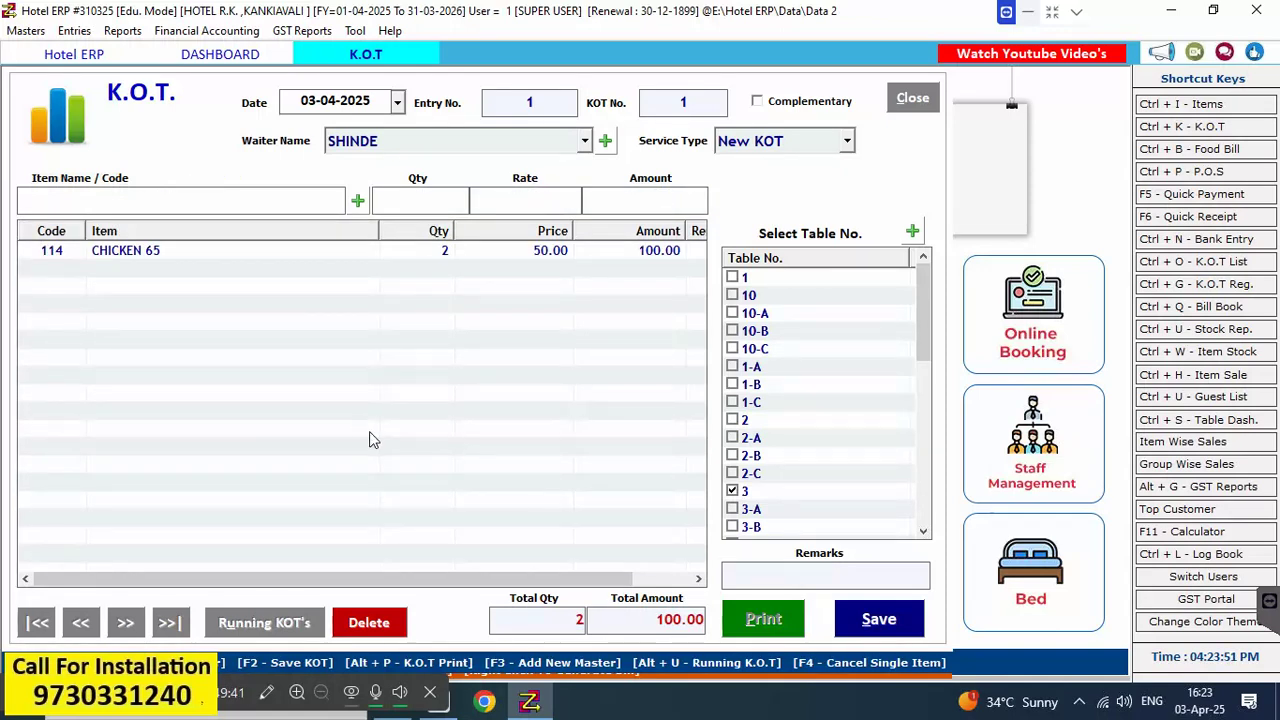
Add one MINRAL WATER 1LTR to table 3's KOT
type("WAT")
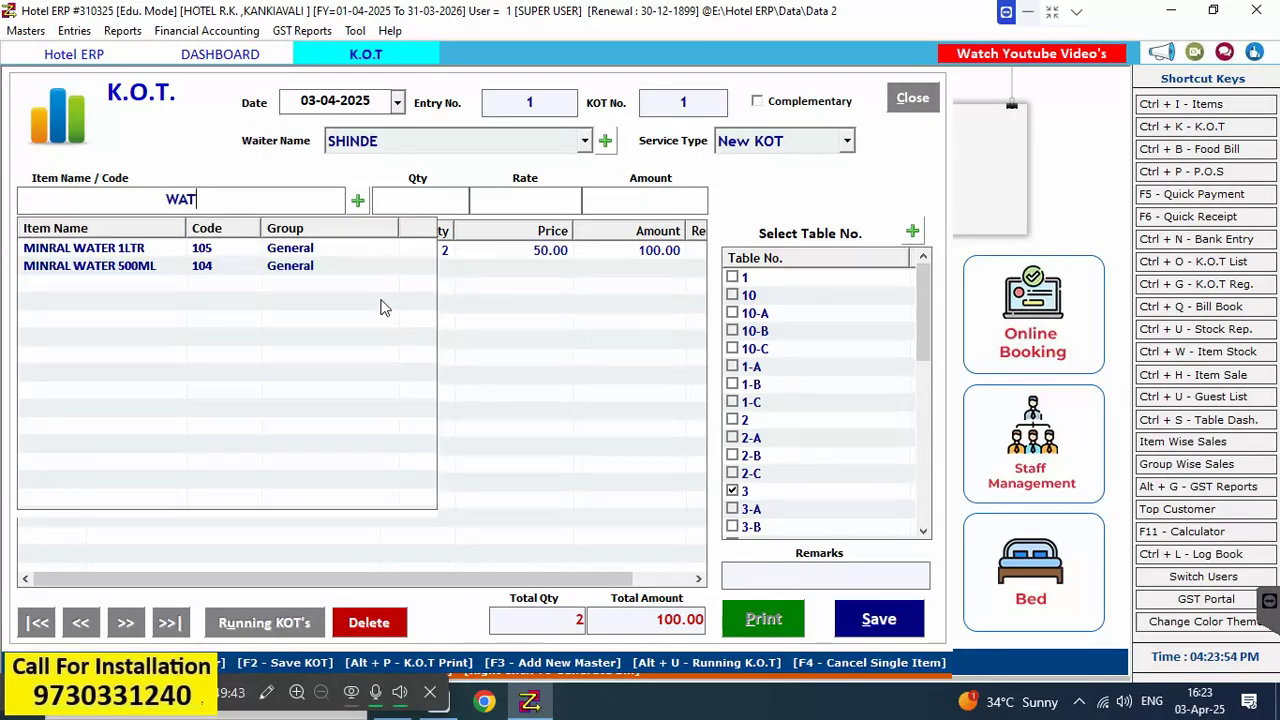
left_click(198, 250)
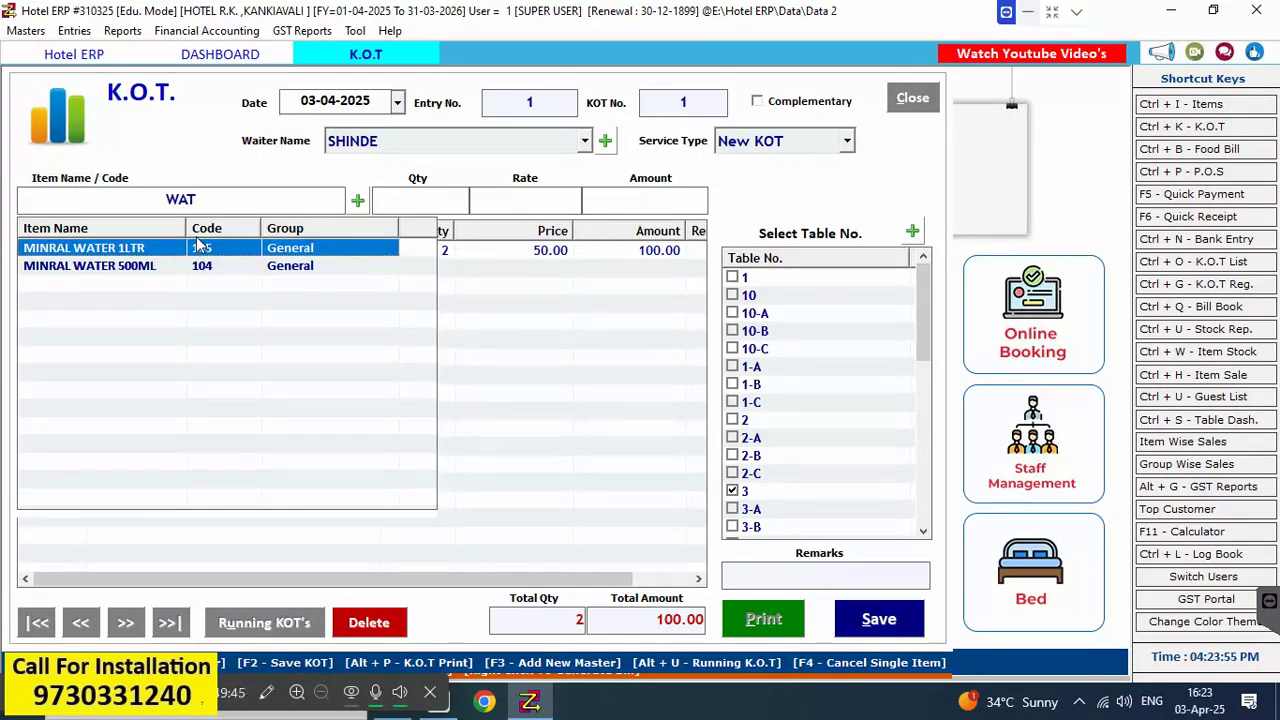
key("Return")
key("Return")
key("Return")
key("Return")
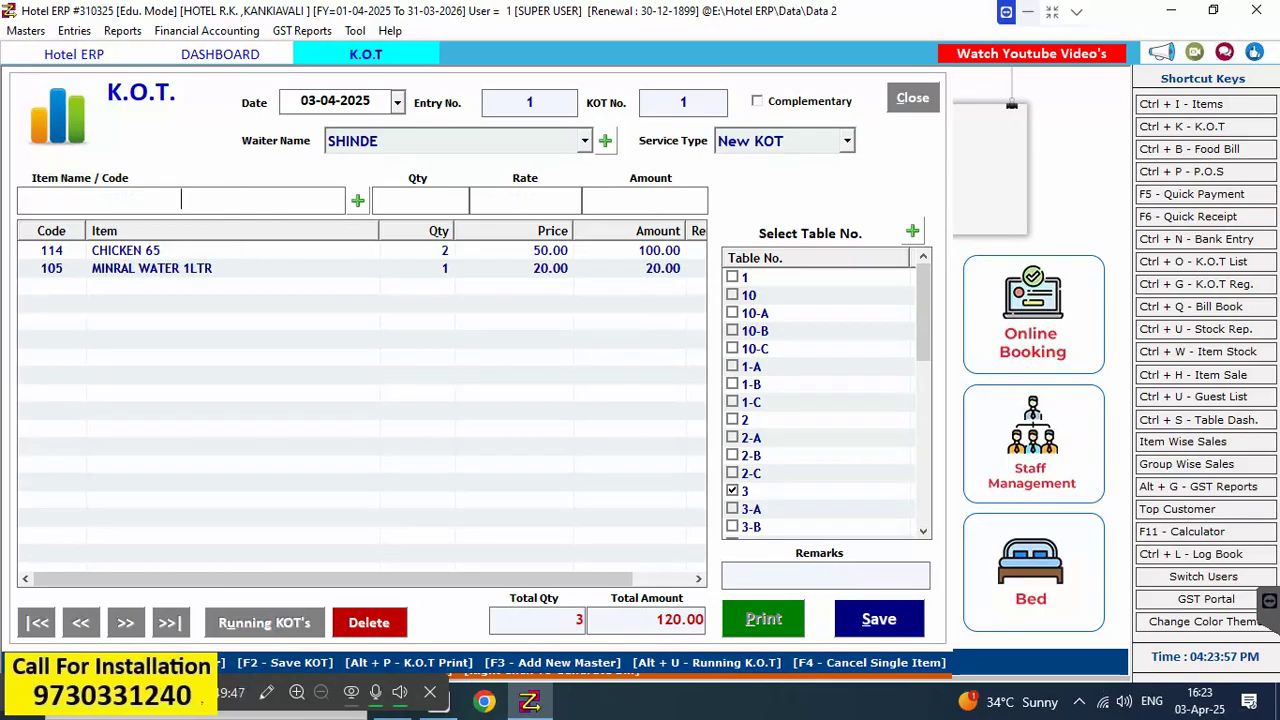
Save table 3's KOT, close its print preview, and return to the table dashboard
left_click(880, 619)
left_click(685, 405)
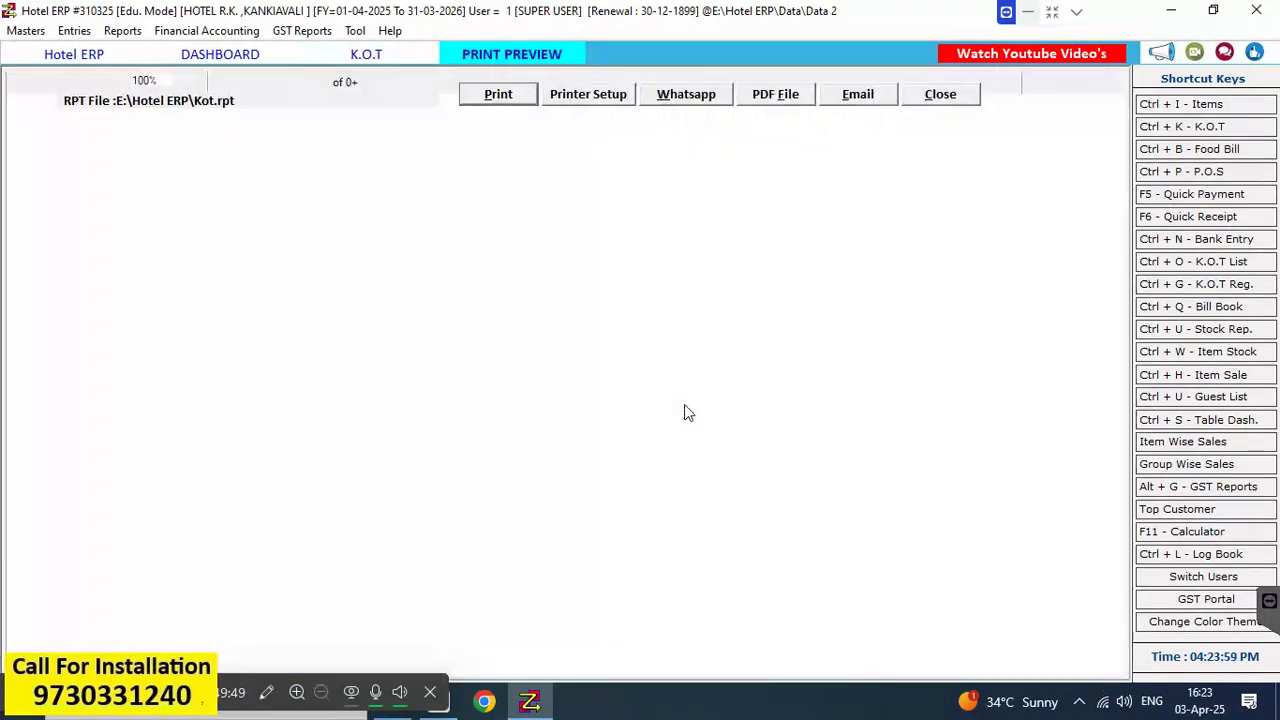
left_click(942, 96)
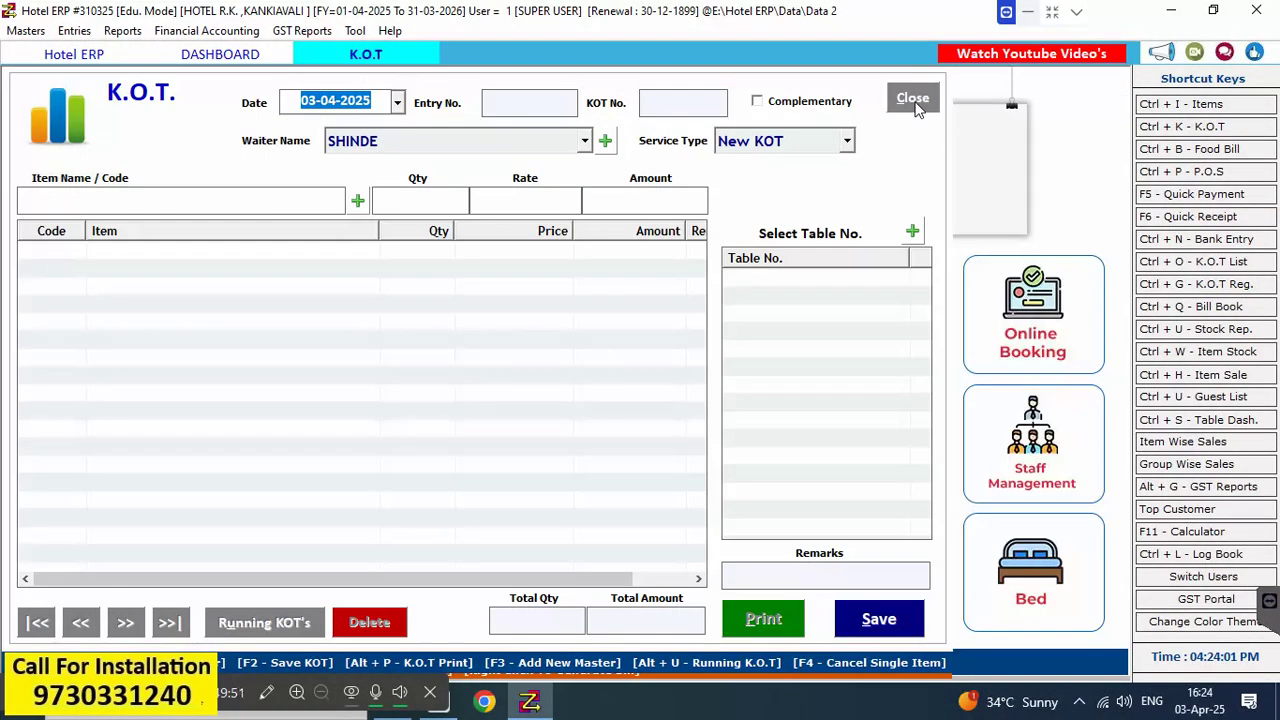
left_click(912, 98)
left_click(666, 414)
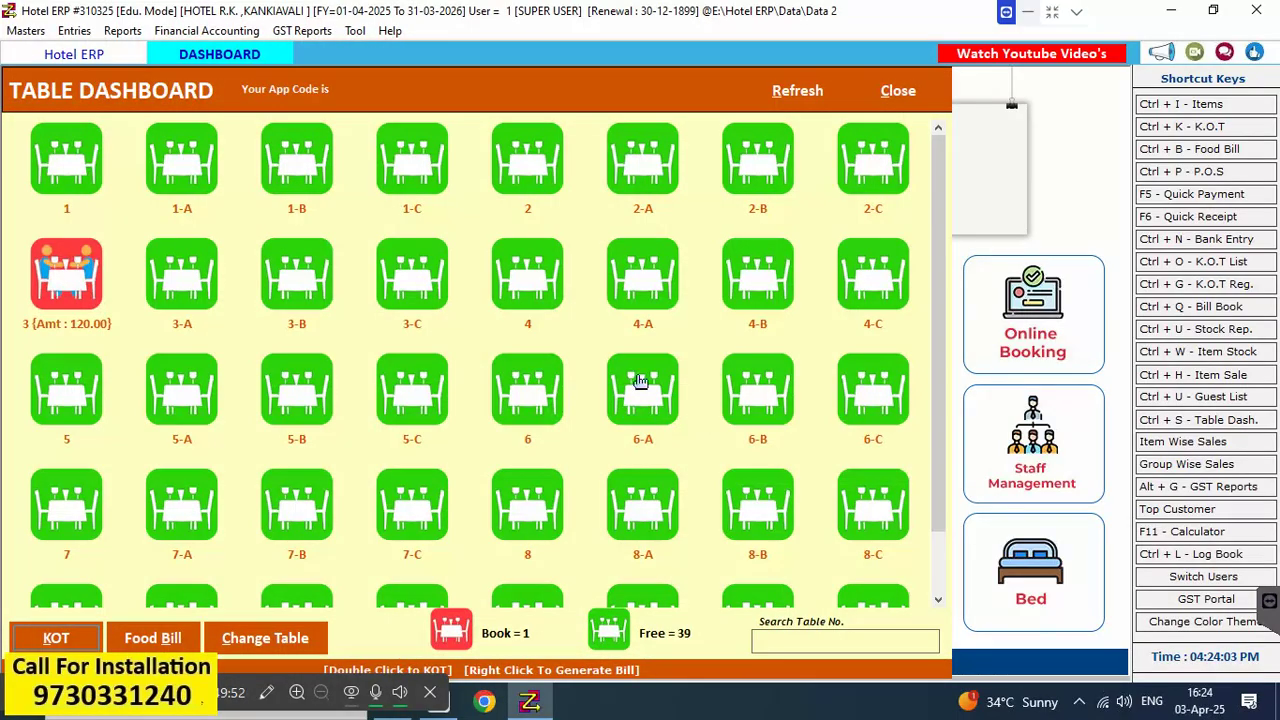
Open the food bill for table 3 and decline printing it
left_click(75, 279)
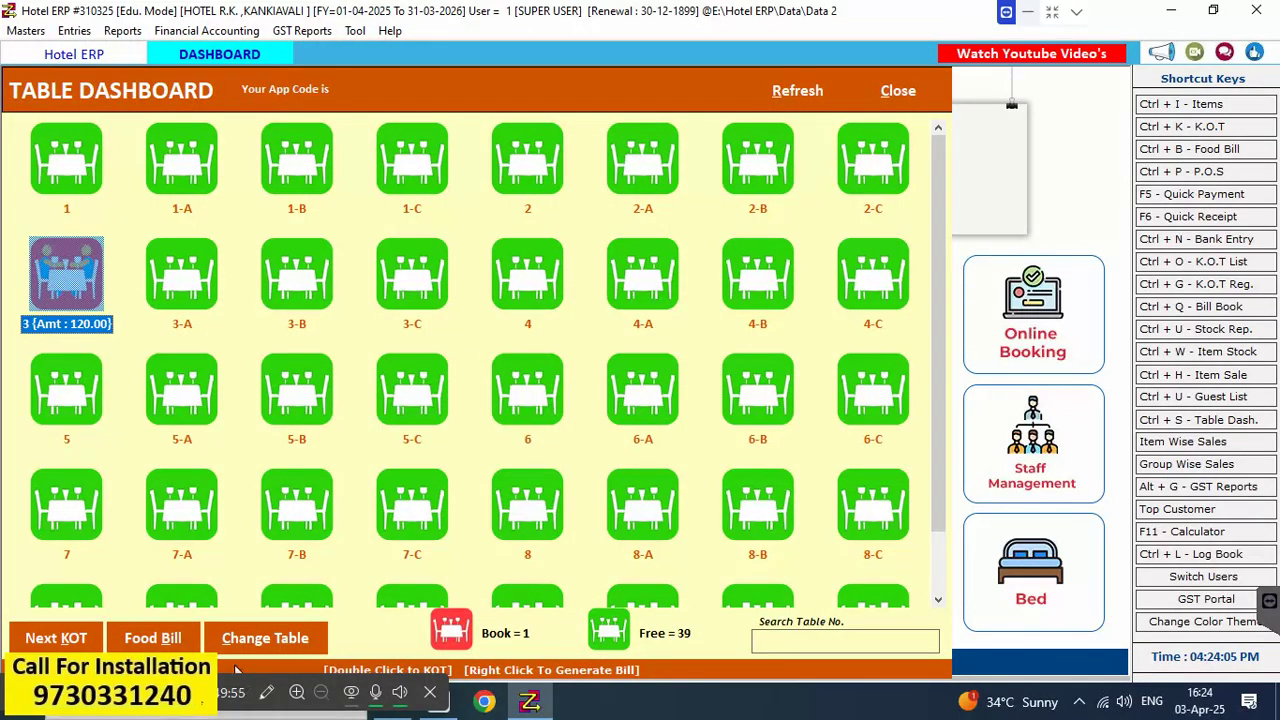
left_click(152, 637)
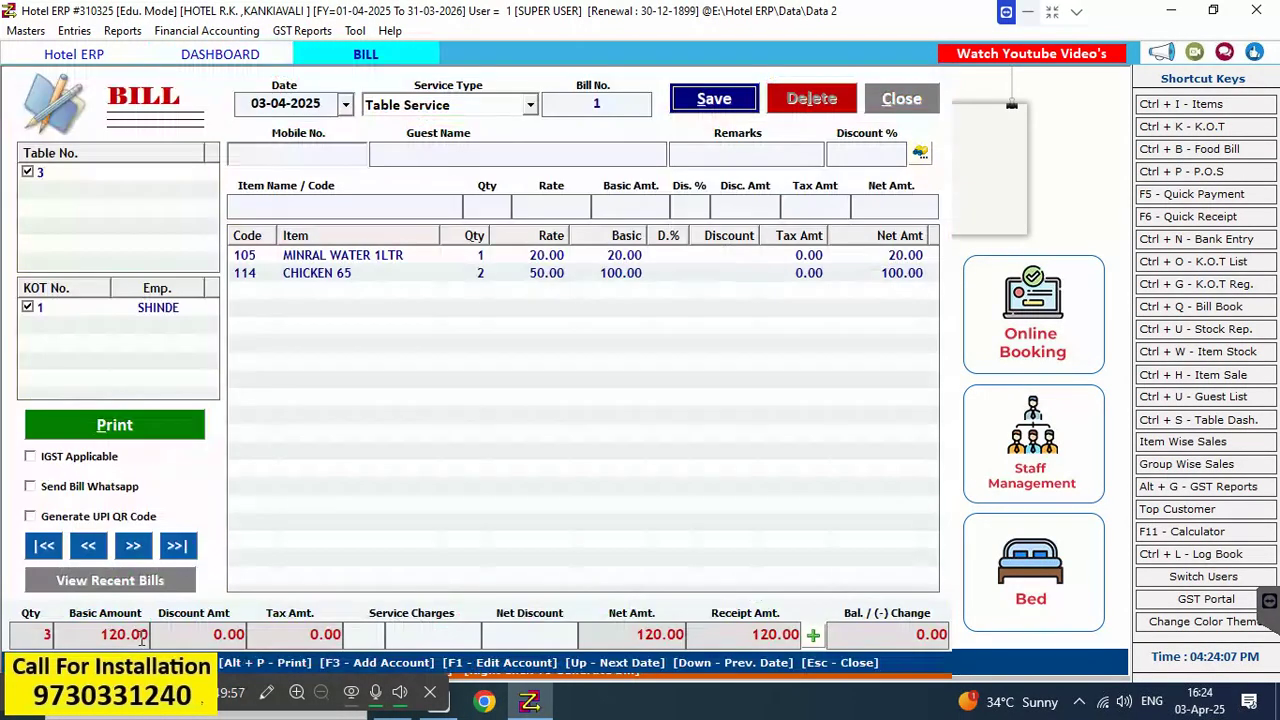
left_click(132, 425)
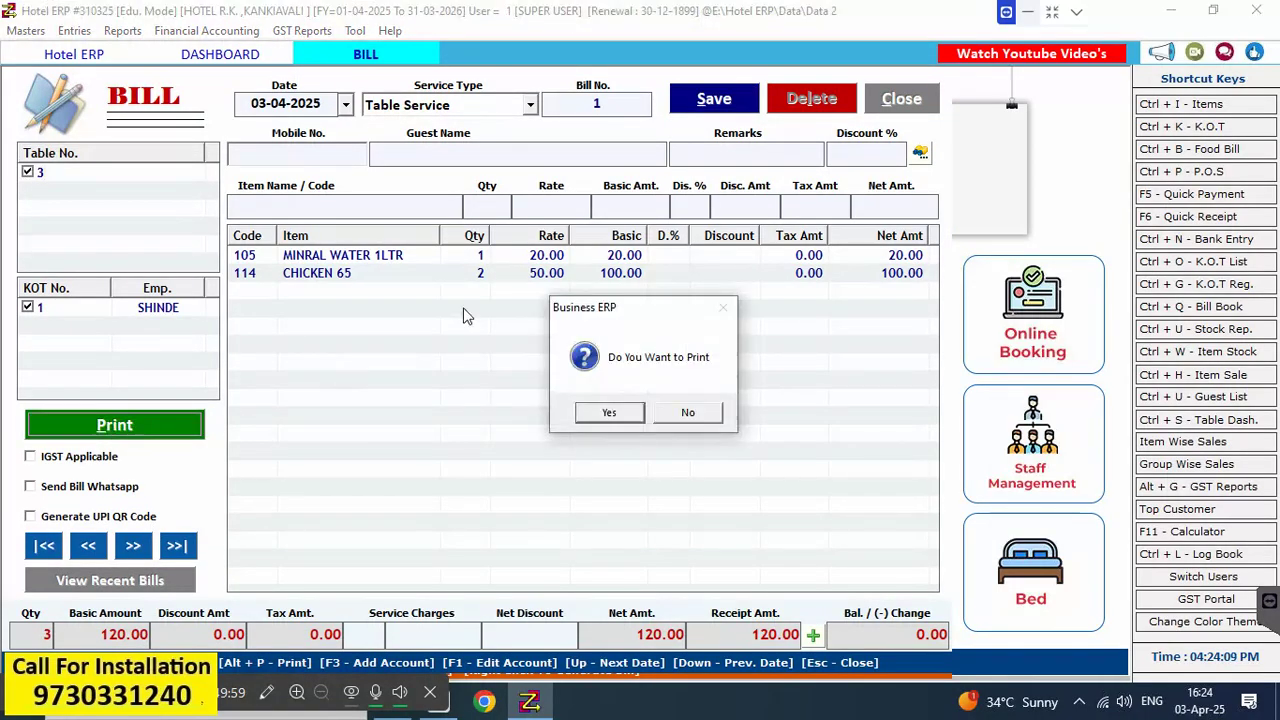
left_click(684, 418)
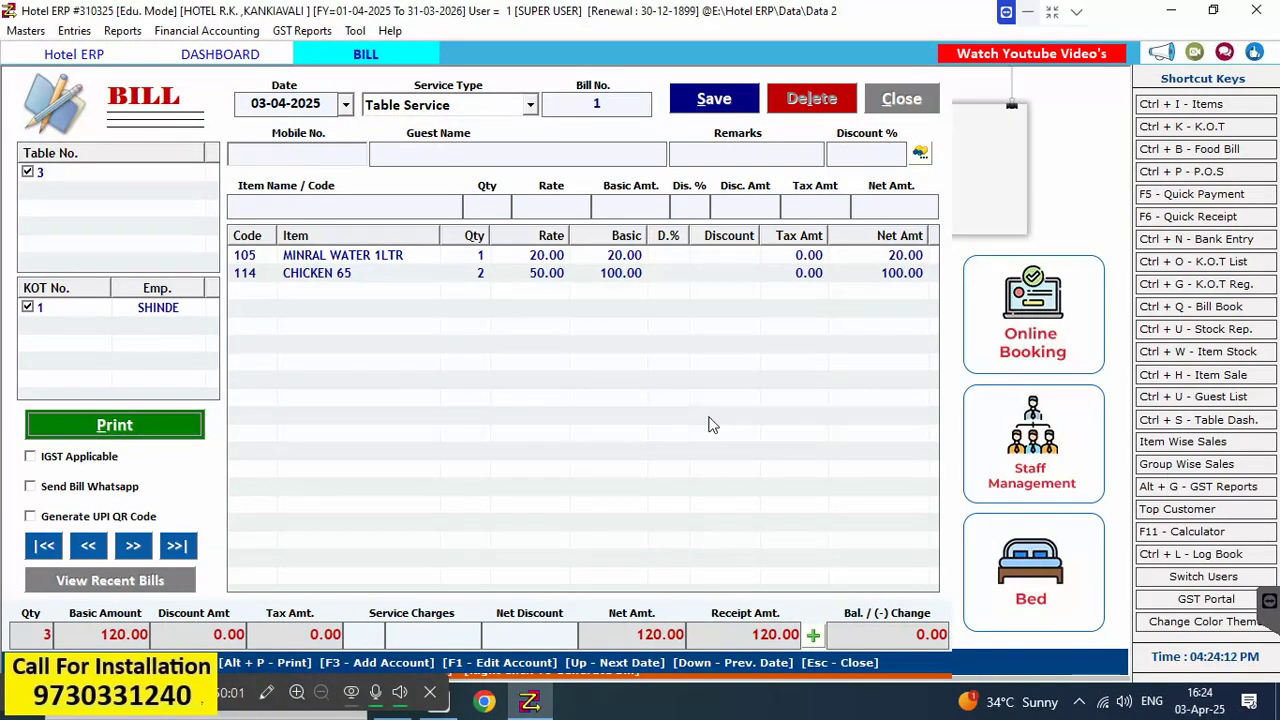
Set the bill's payment to 0 cash and 120 by eWallet through the GPAY account
left_click(815, 638)
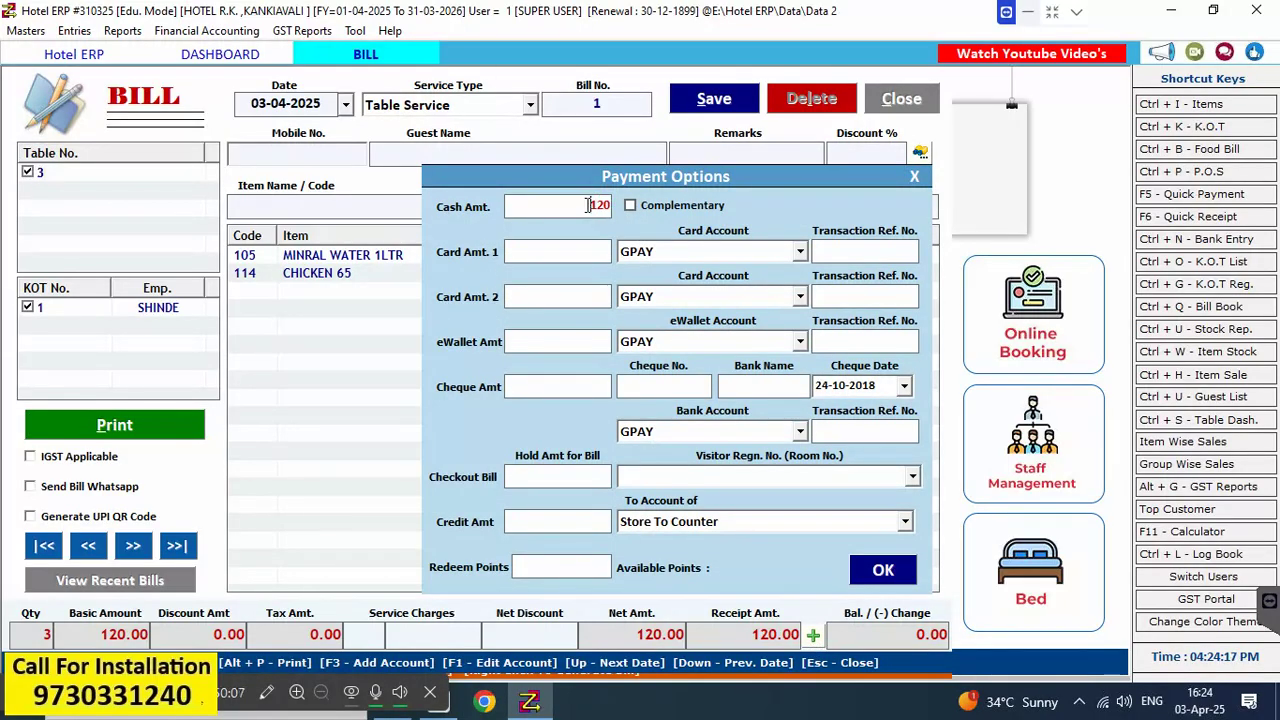
type("0")
left_click(611, 345)
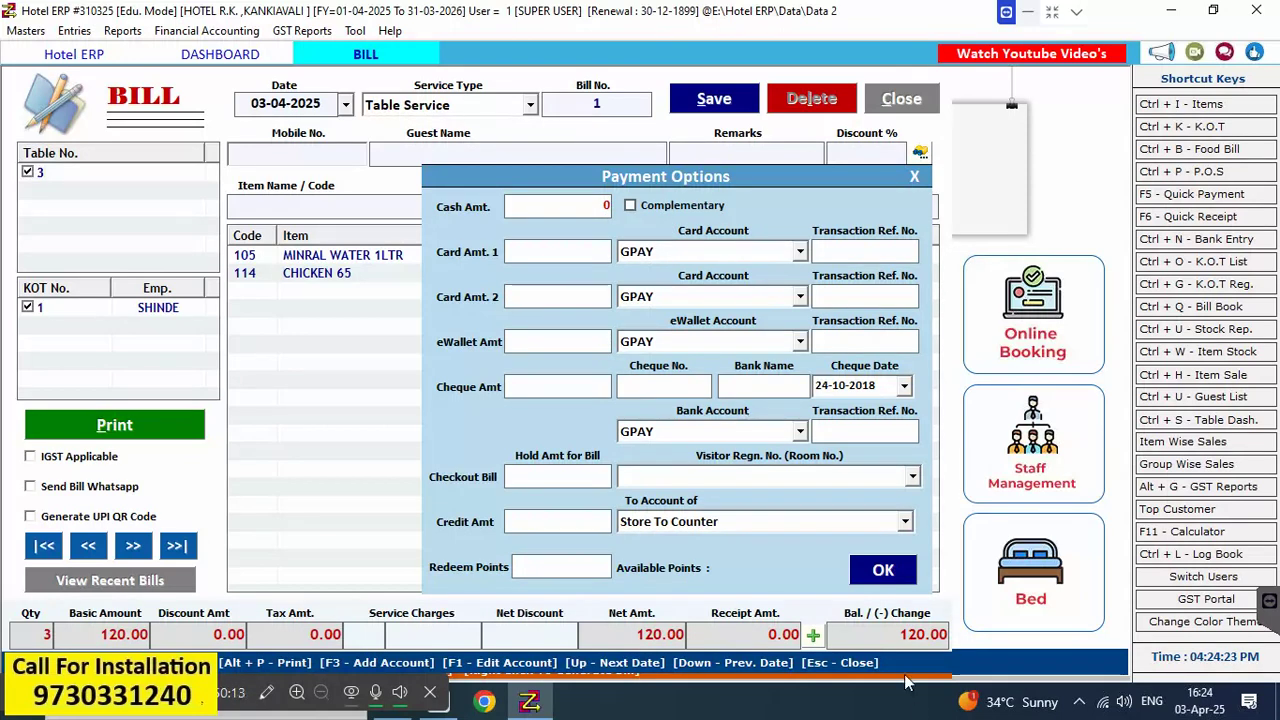
type("120")
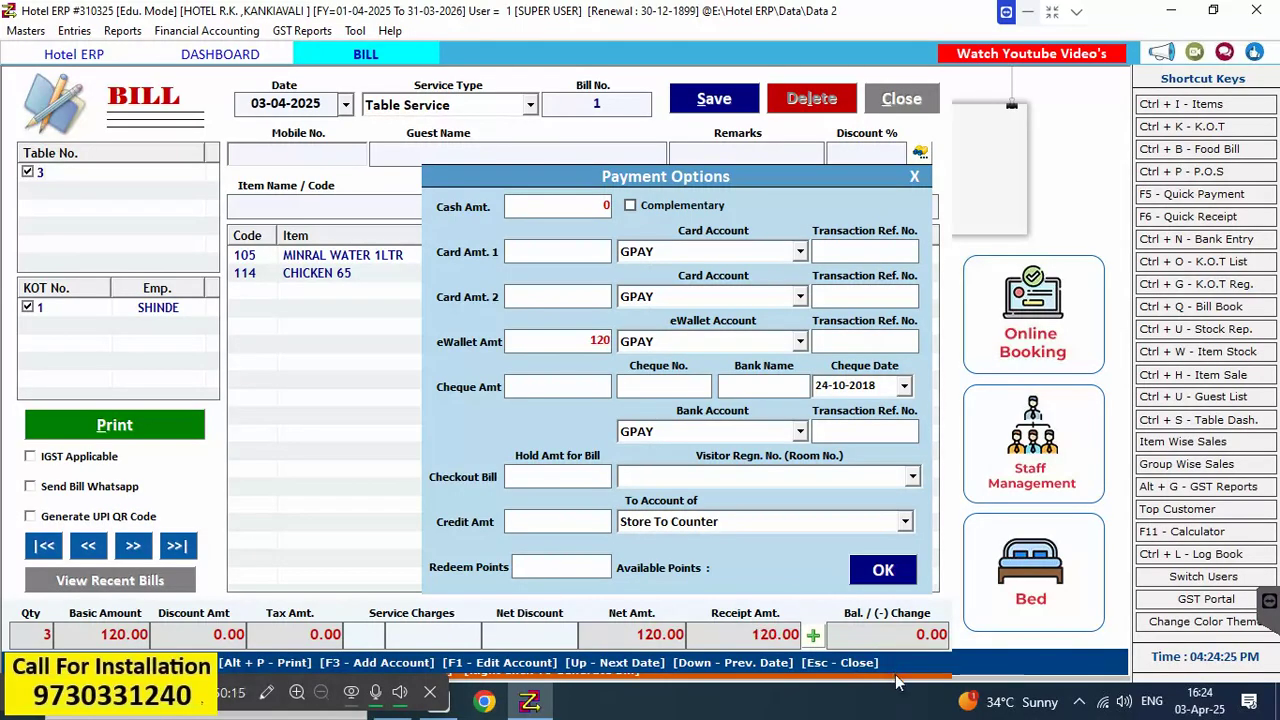
left_click(885, 574)
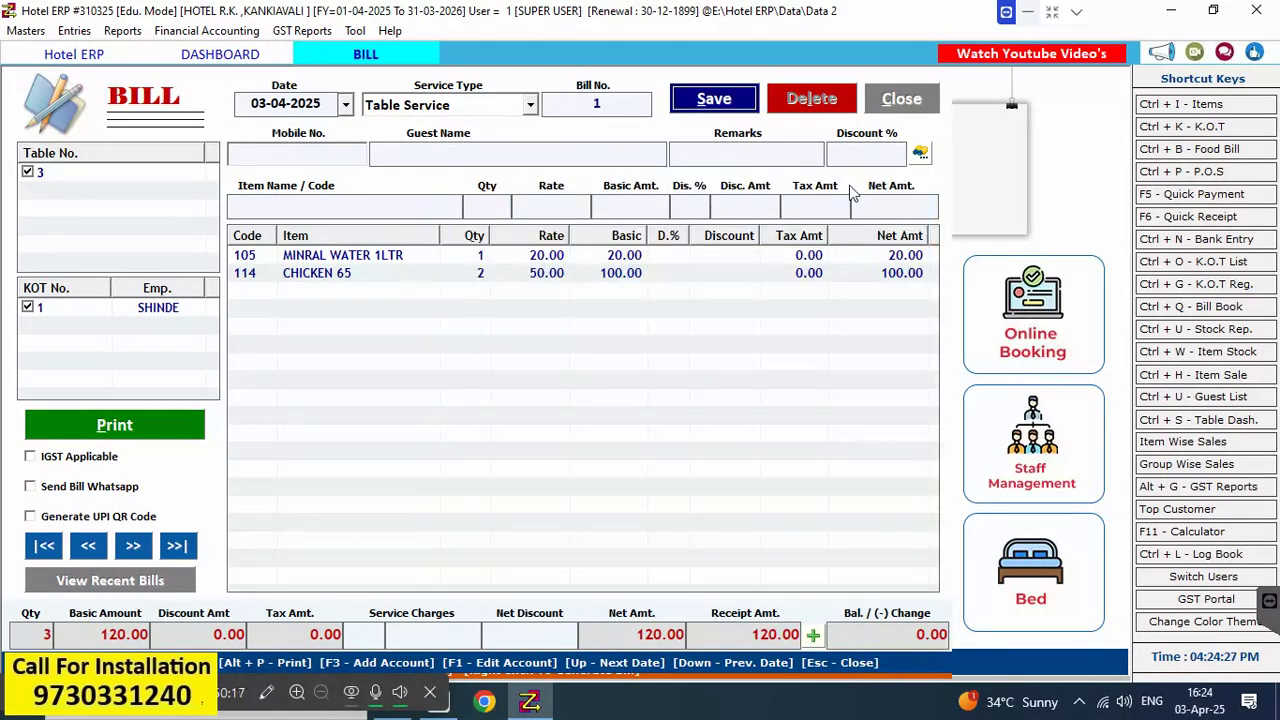
Save table 3's bill without printing it and close the bill form
left_click(710, 106)
left_click(705, 413)
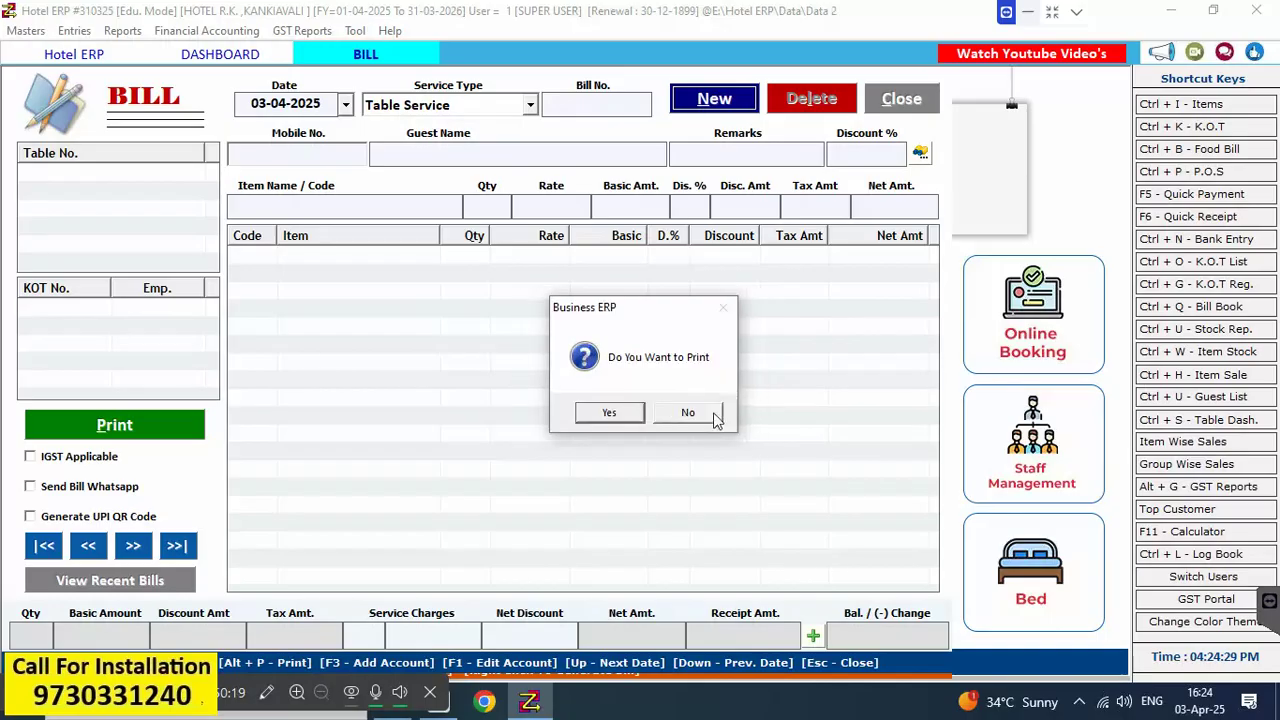
left_click(688, 413)
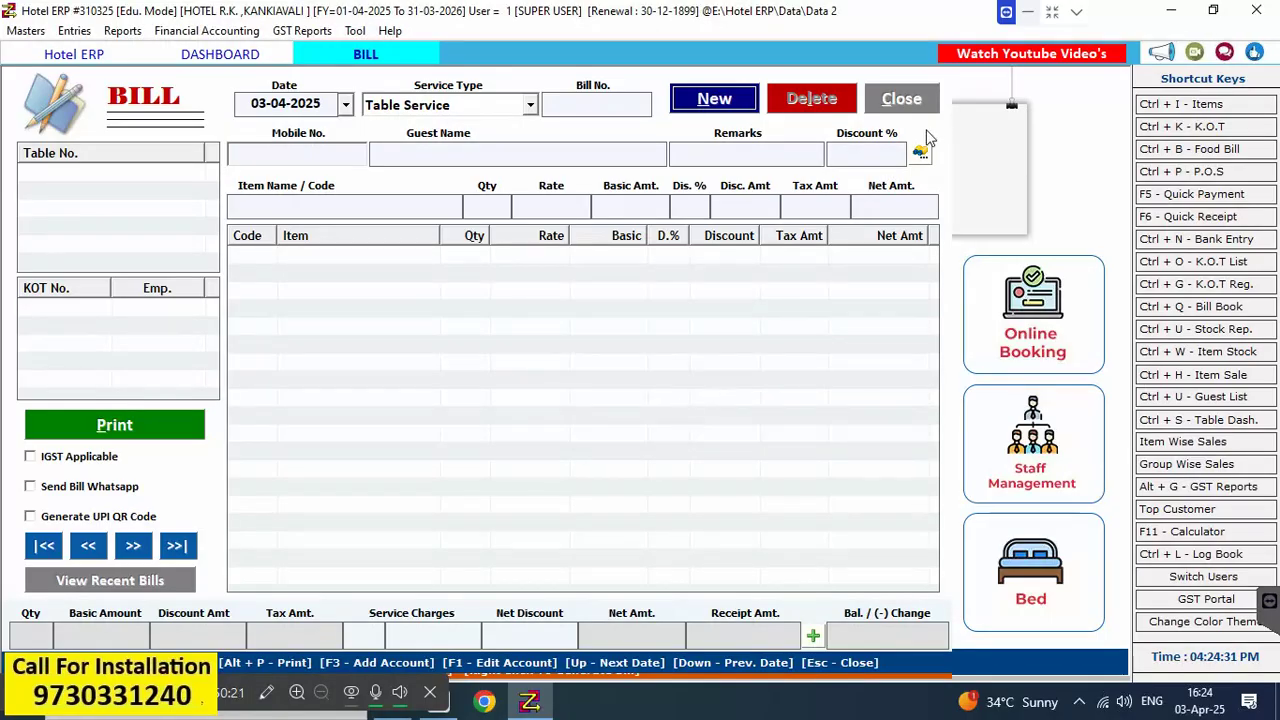
left_click(915, 100)
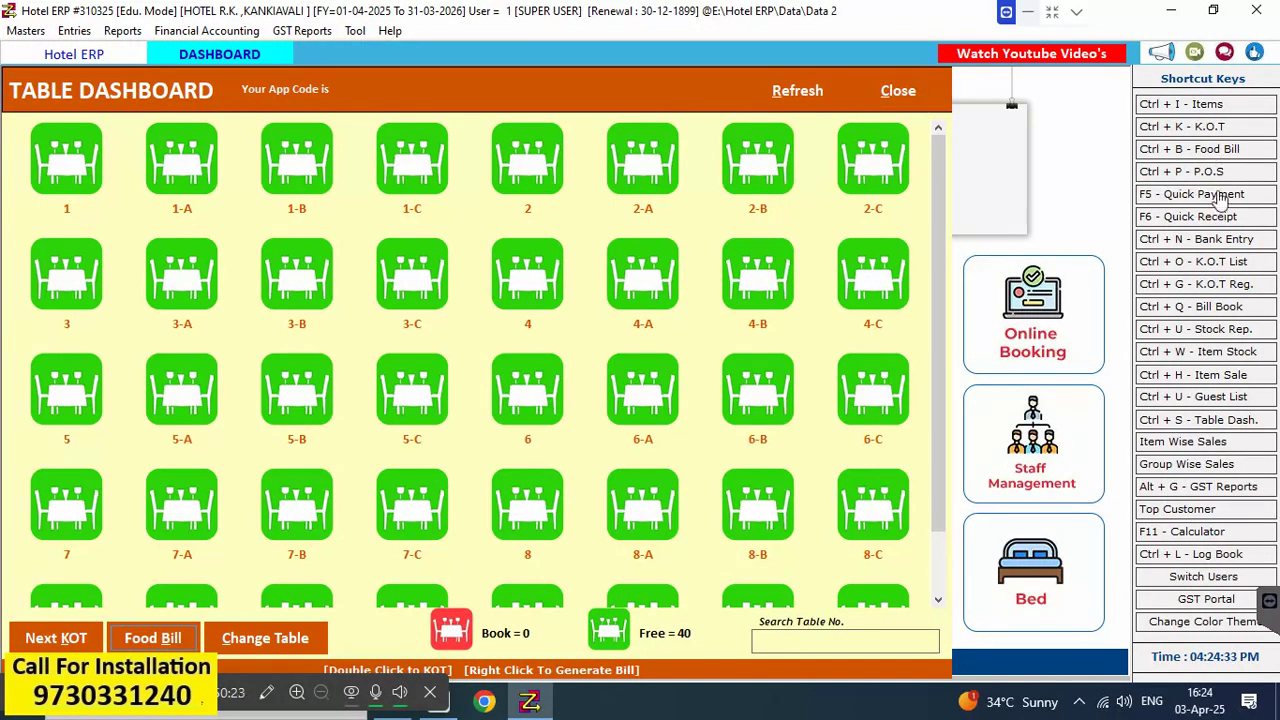
Check the wallet payment of table 3's bill in the bill book summary, and close the reports and table dashboard
left_click(1220, 150)
key("ctrl+q")
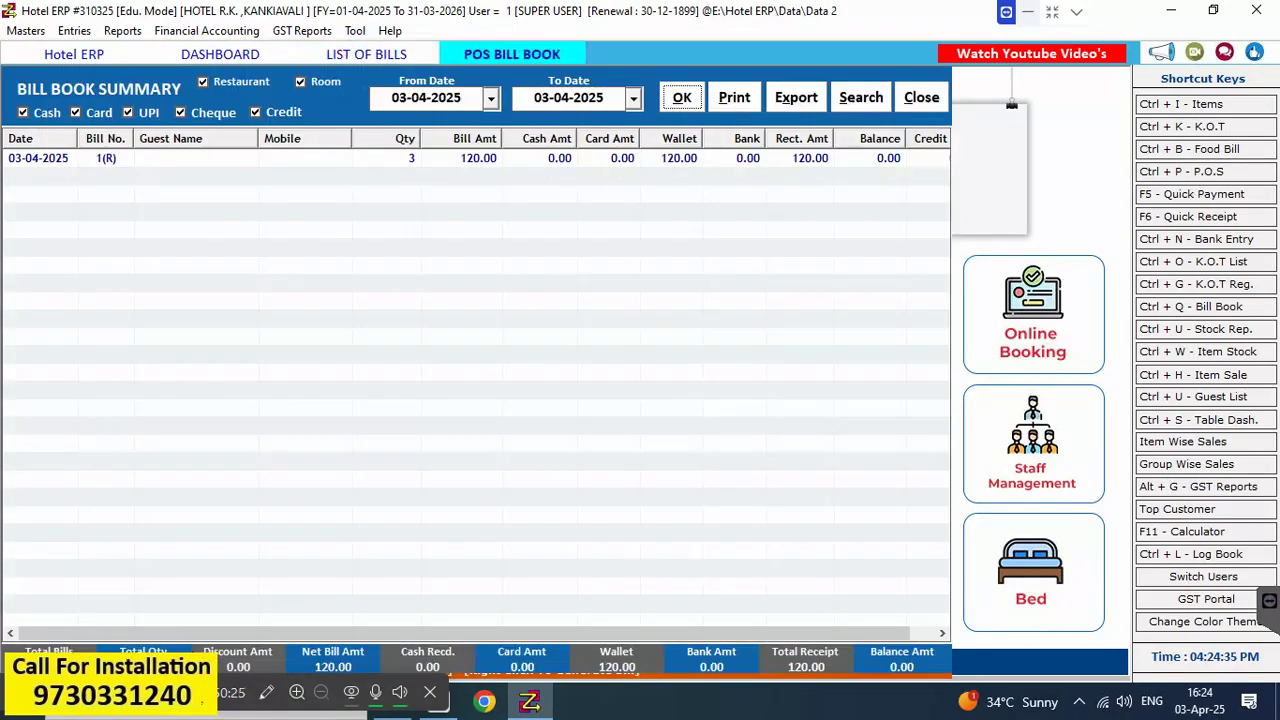
left_click(683, 98)
left_click(914, 100)
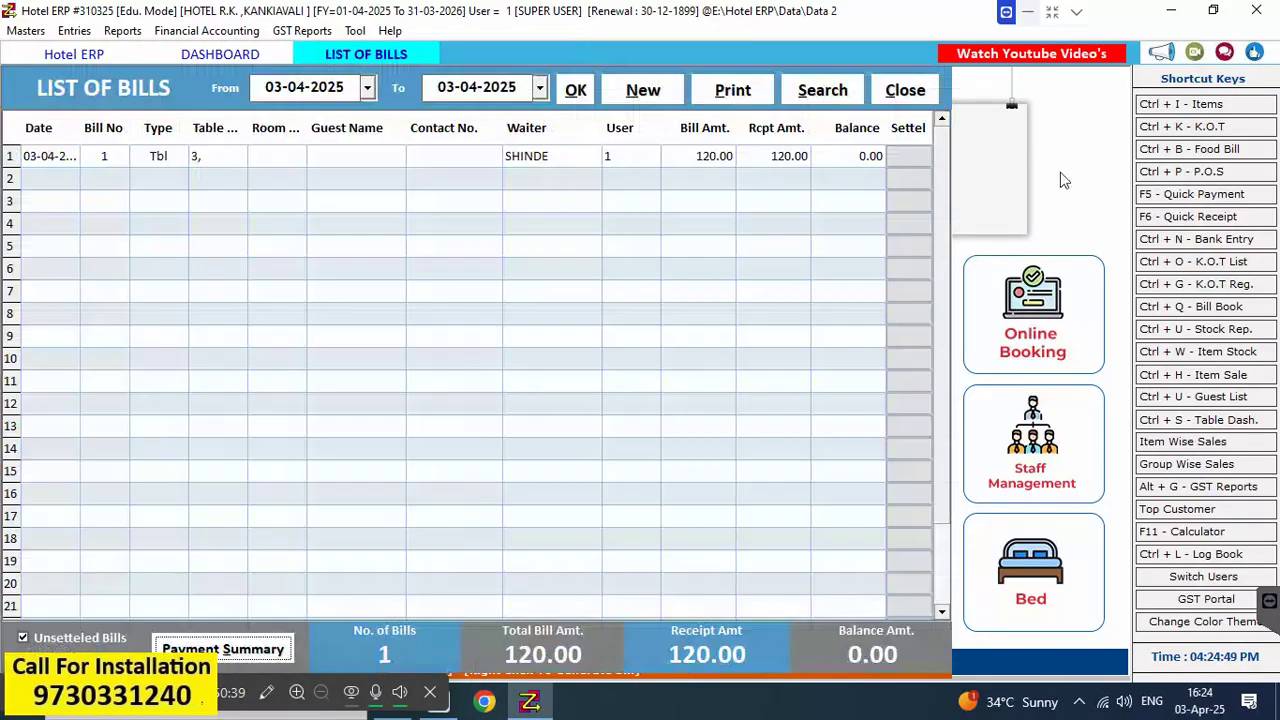
left_click(243, 57)
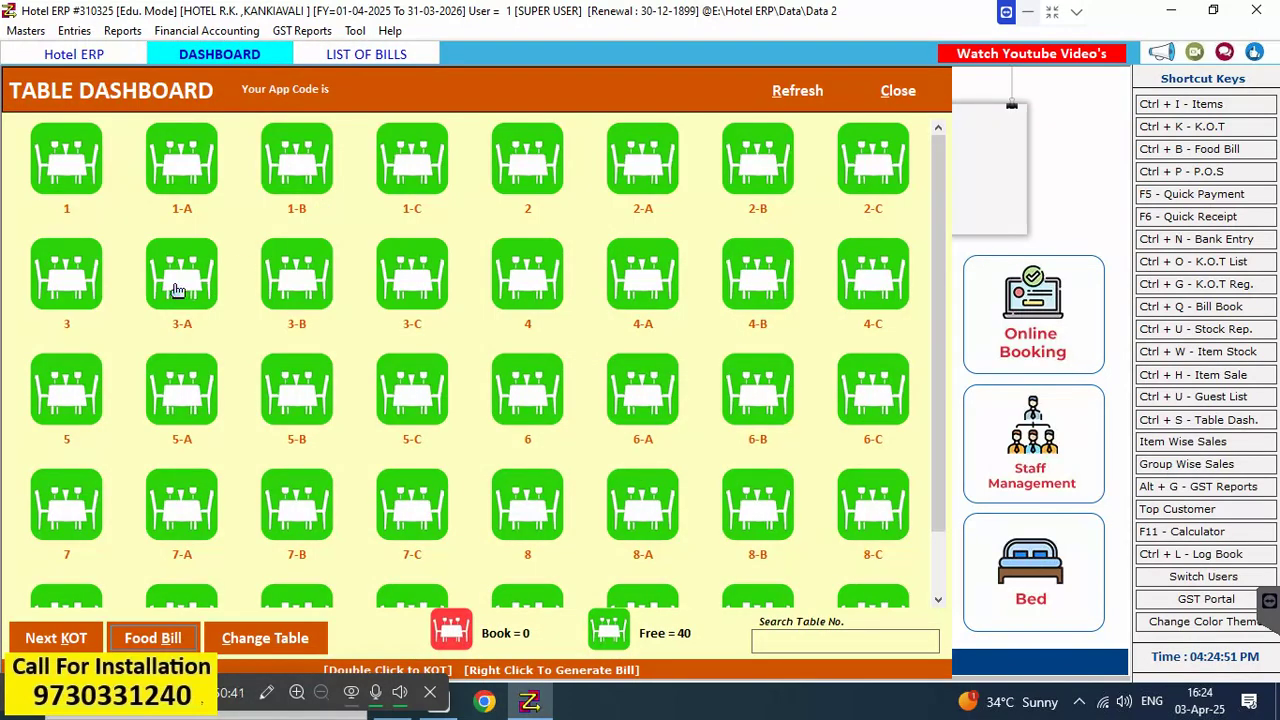
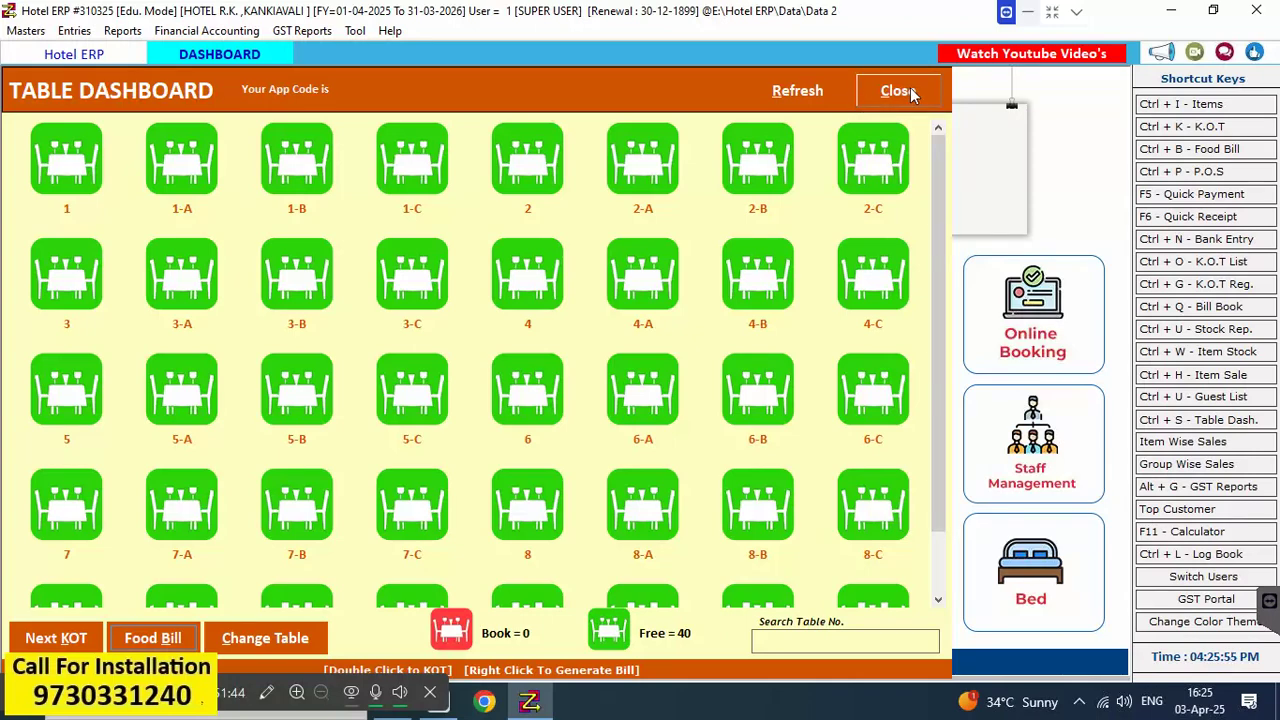
left_click(900, 91)
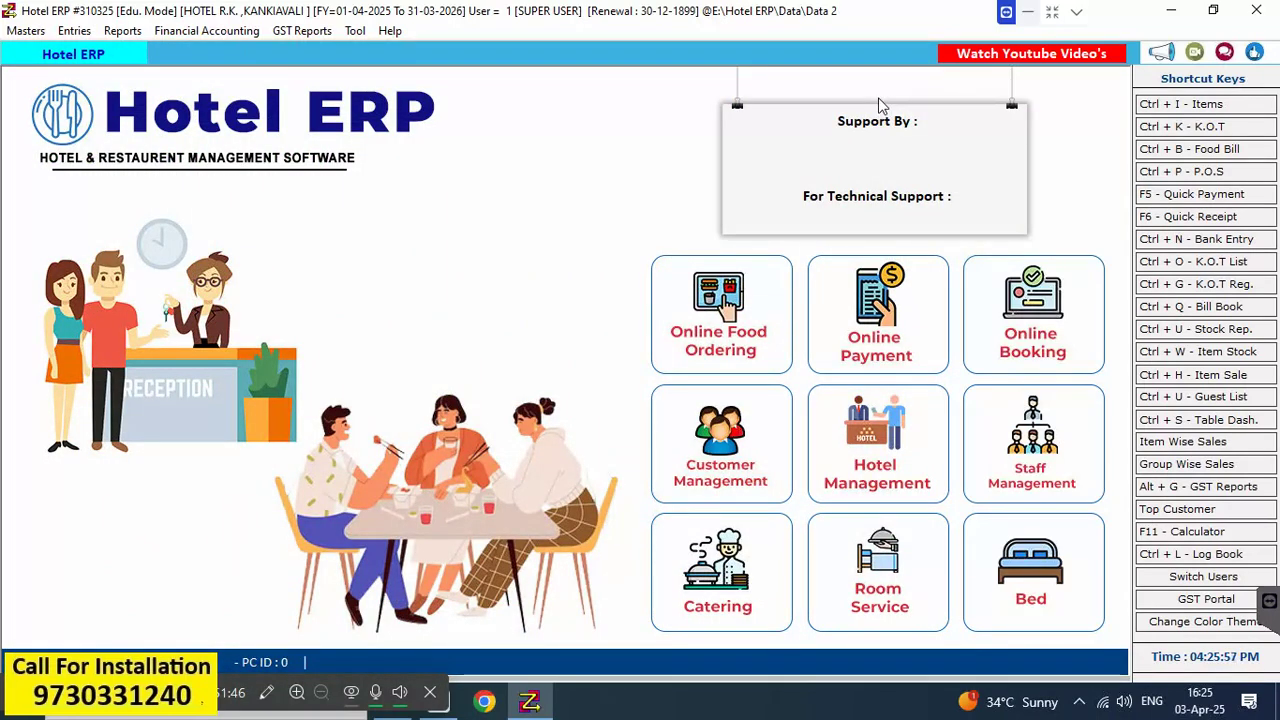
Start a new purchase entry with party Cash, purchase type B2b Interstate and bill number 11
left_click(76, 32)
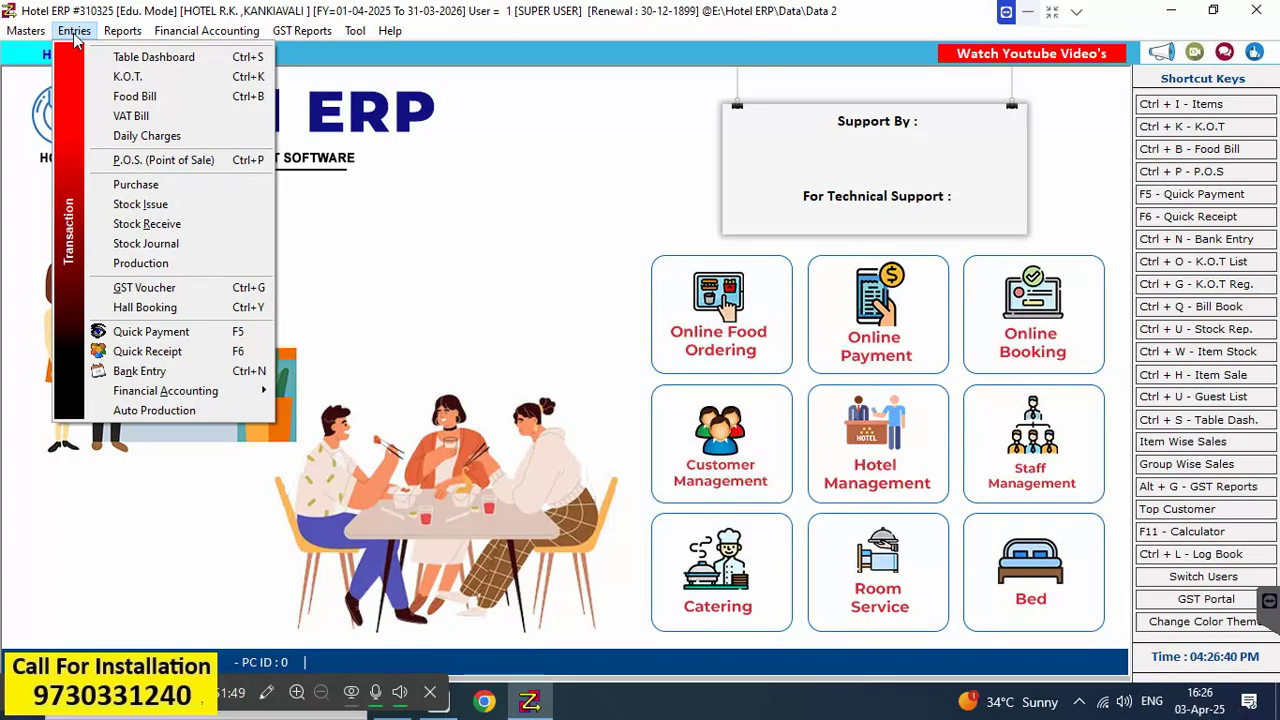
left_click(152, 185)
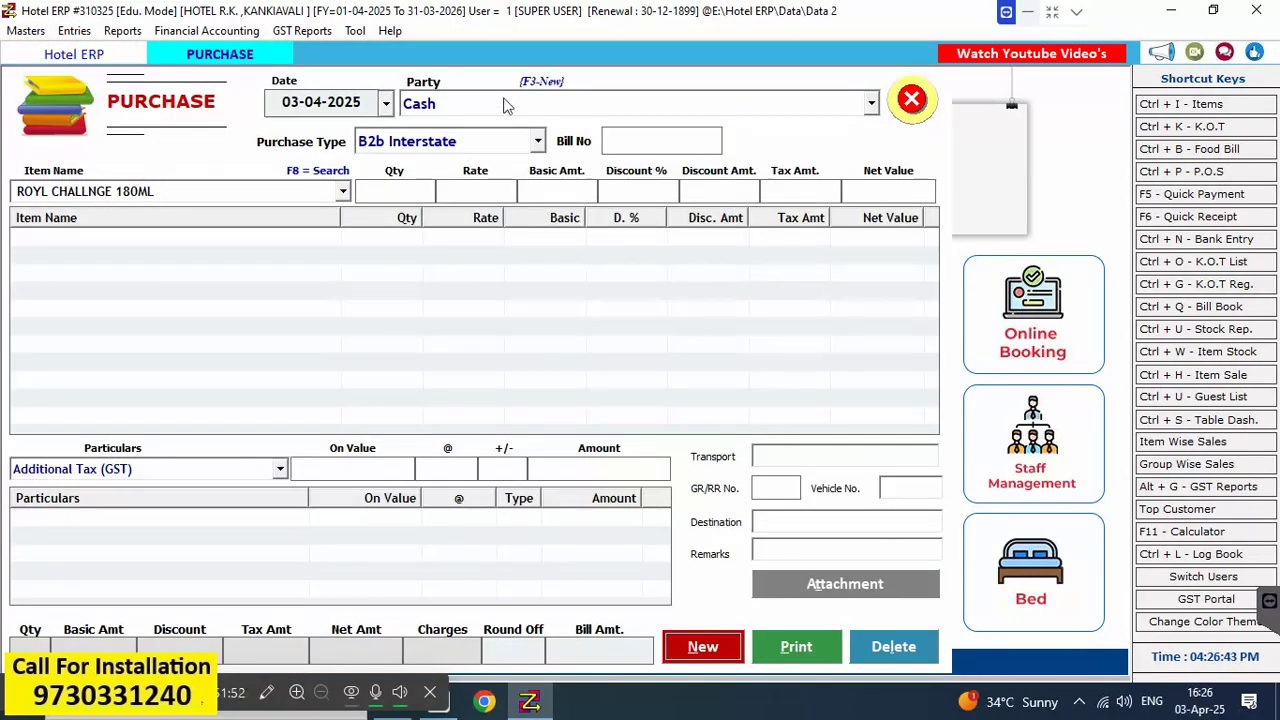
key("alt+n")
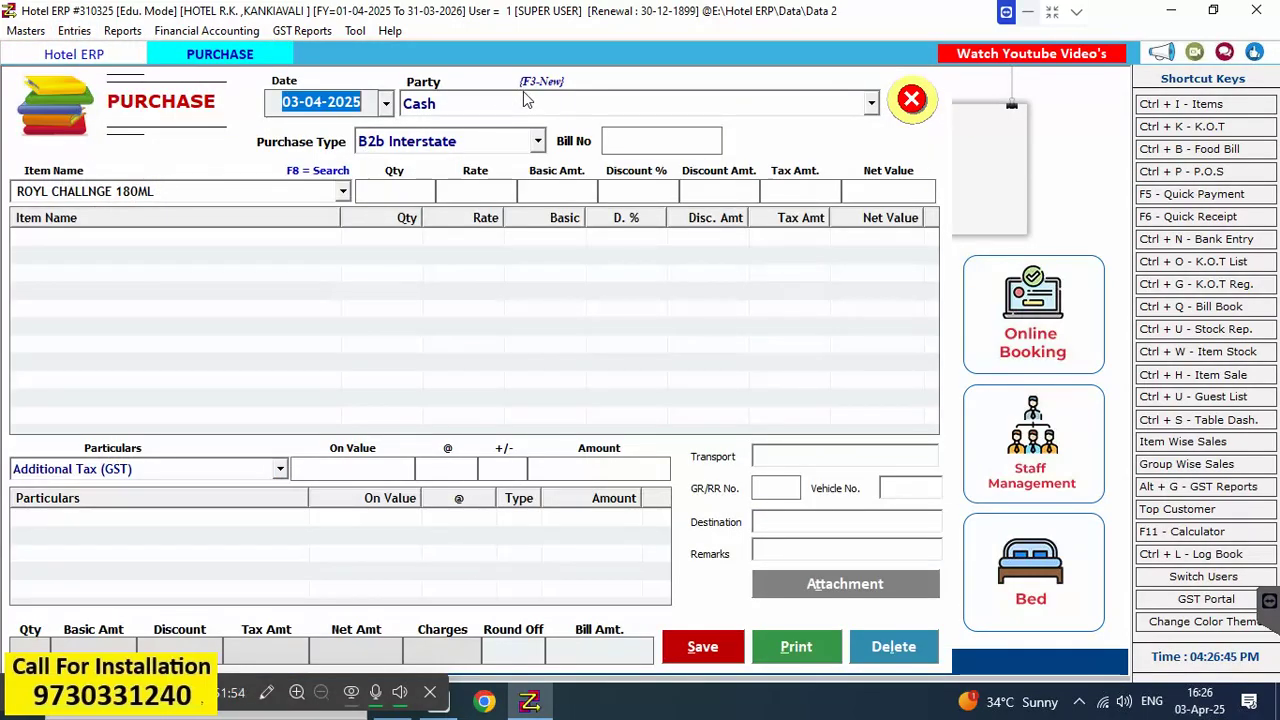
left_click(527, 99)
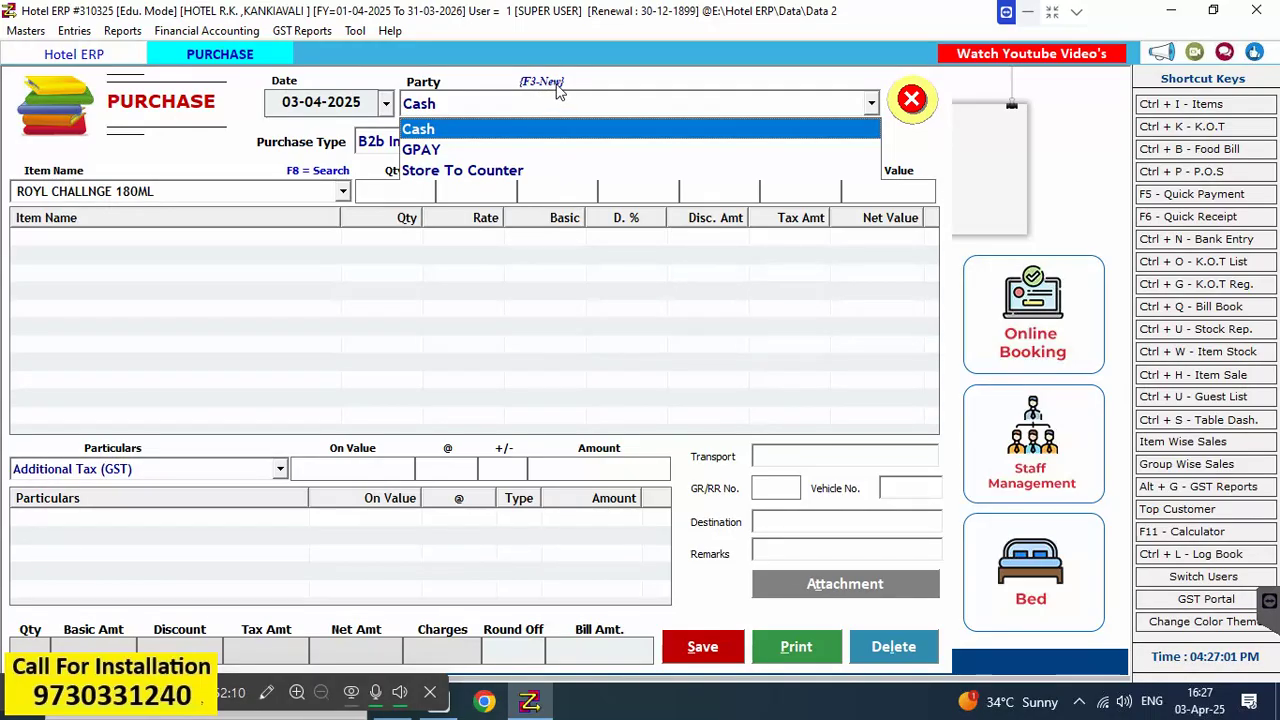
key("Return")
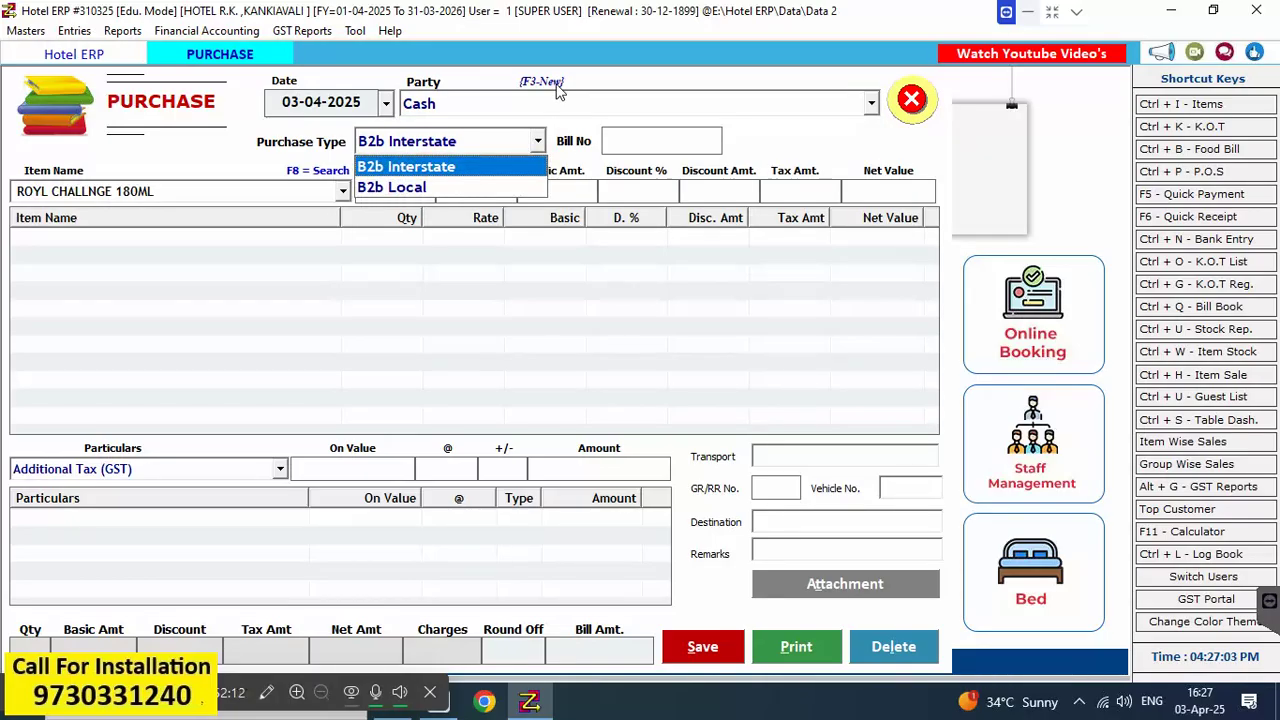
key("Return")
key("Return")
left_click(668, 128)
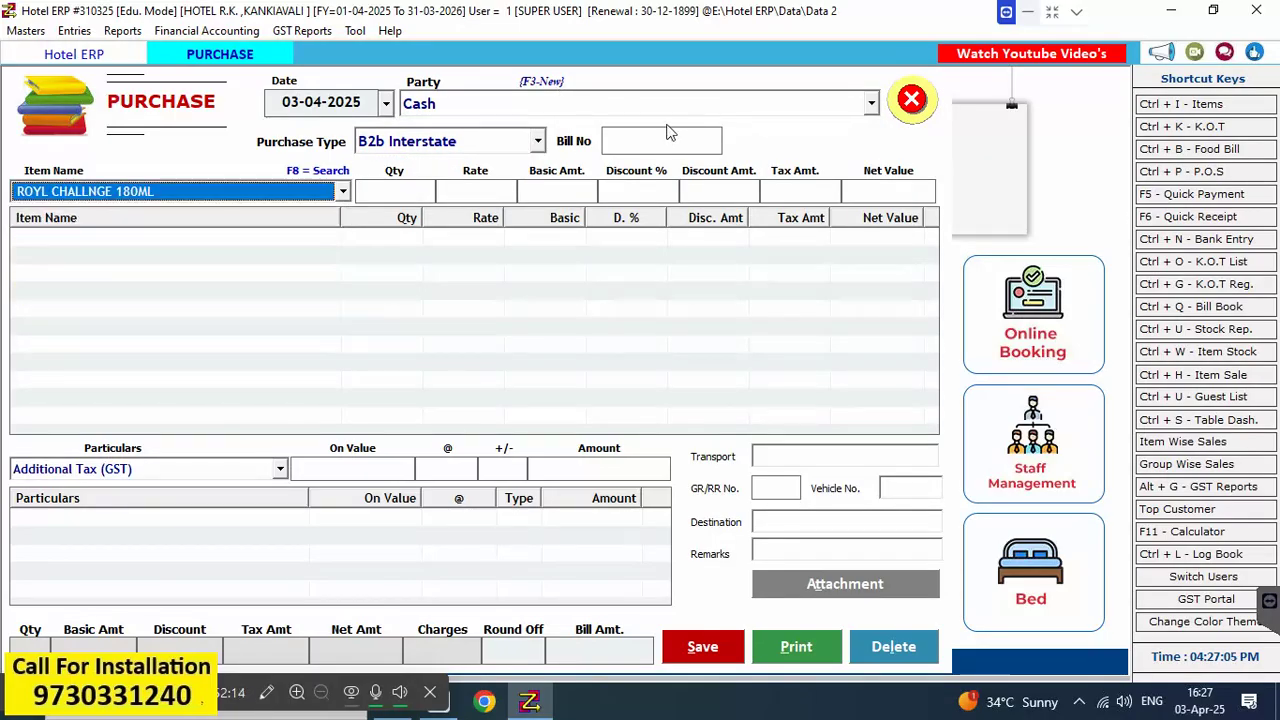
left_click(661, 136)
type("11")
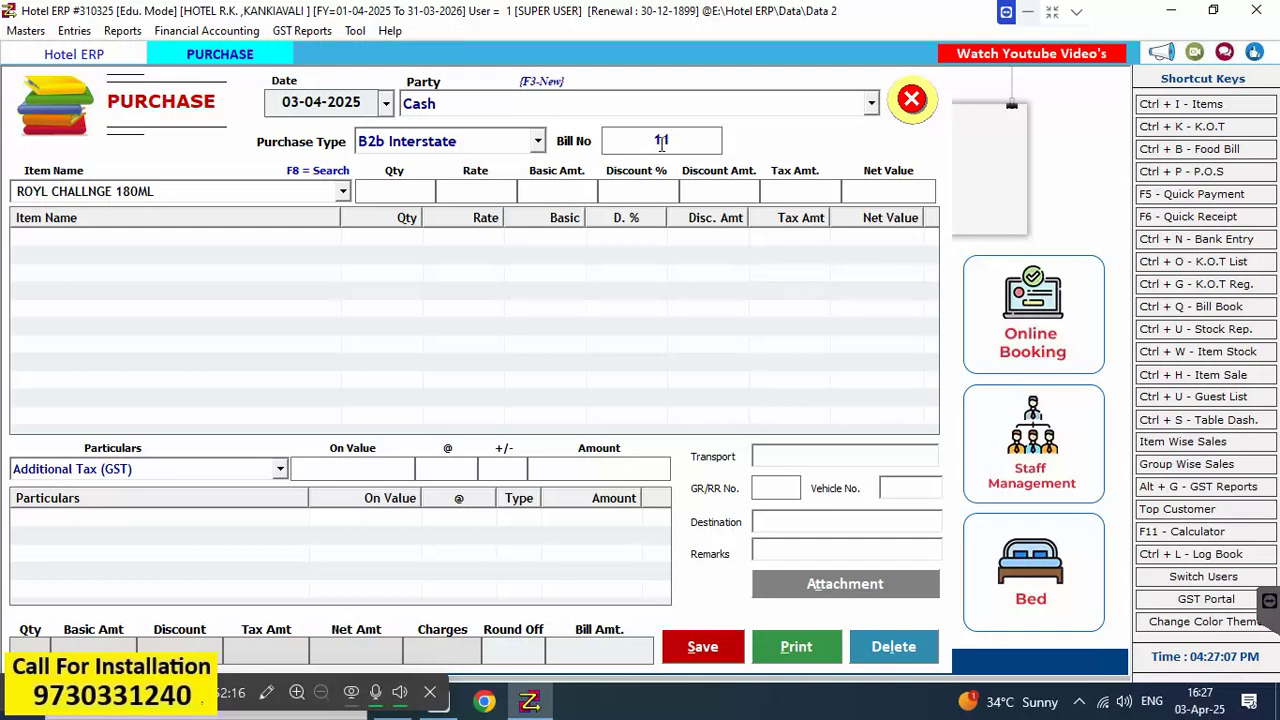
key("Return")
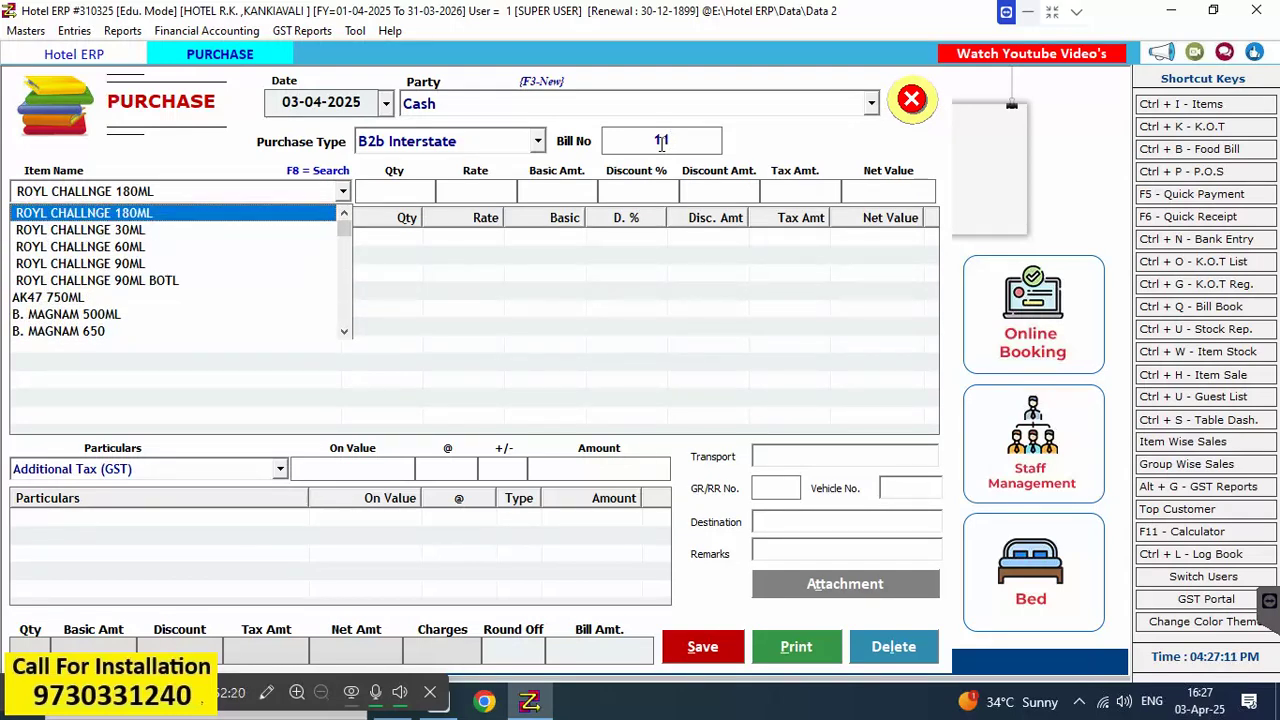
Add ROMAANOV 180ML to the purchase with quantity 10 and rate 10
left_click(243, 198)
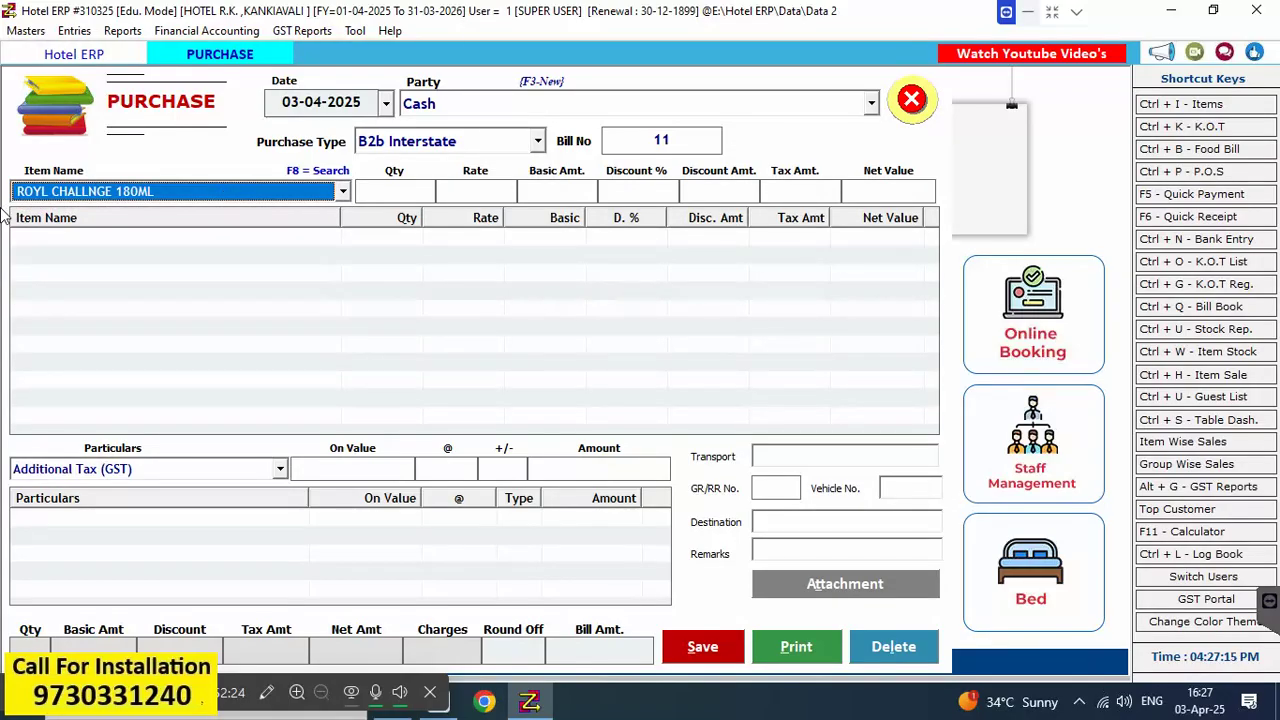
key("r")
key("r")
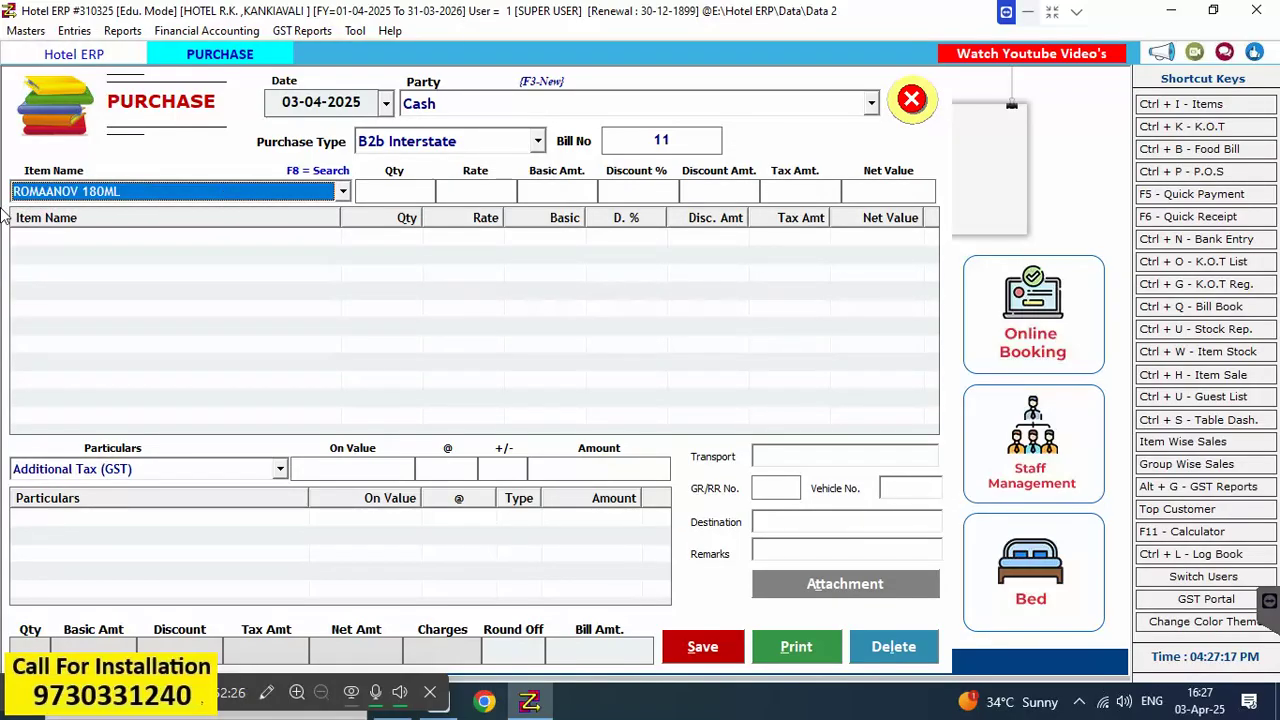
key("Return")
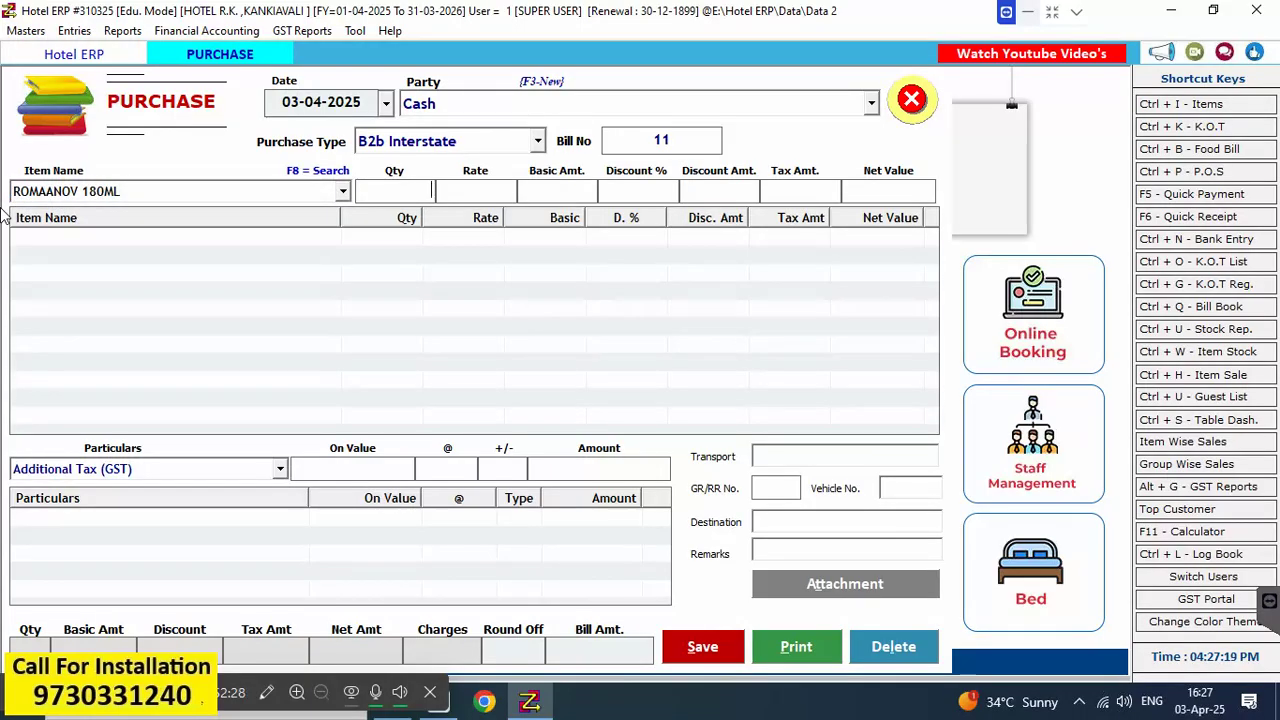
type("1")
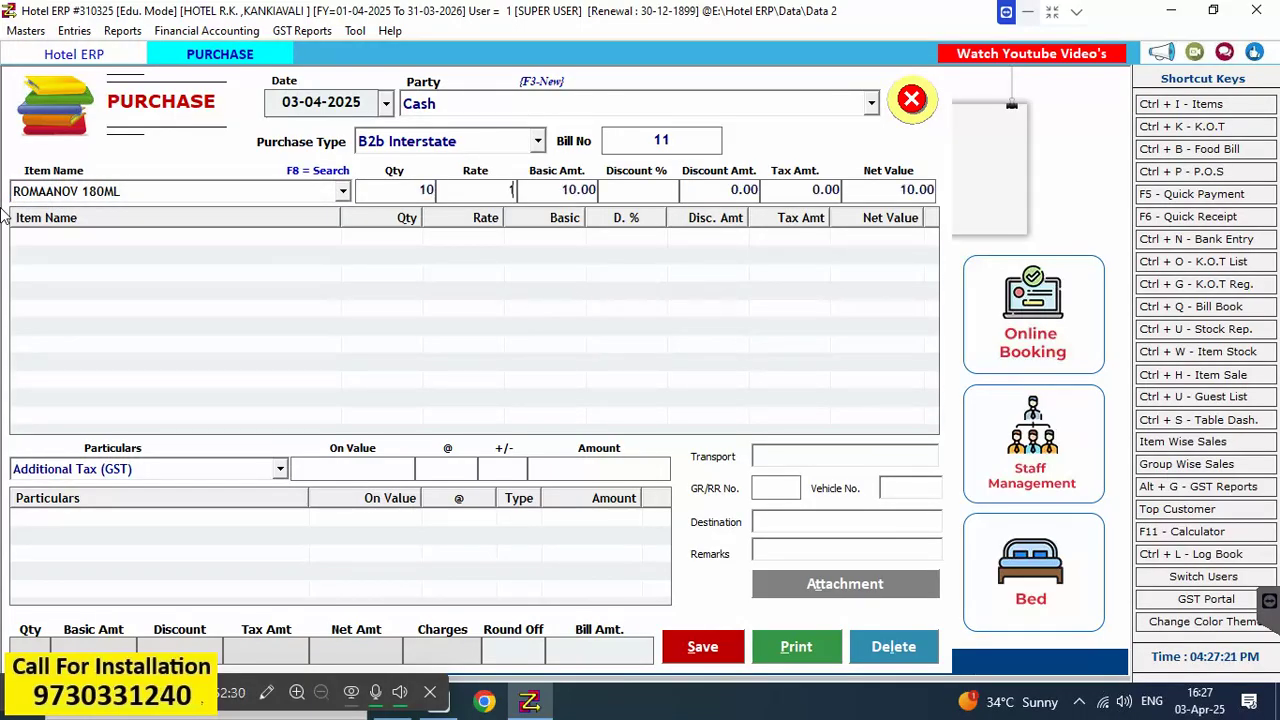
type("10")
key("Return")
key("Return")
key("Return")
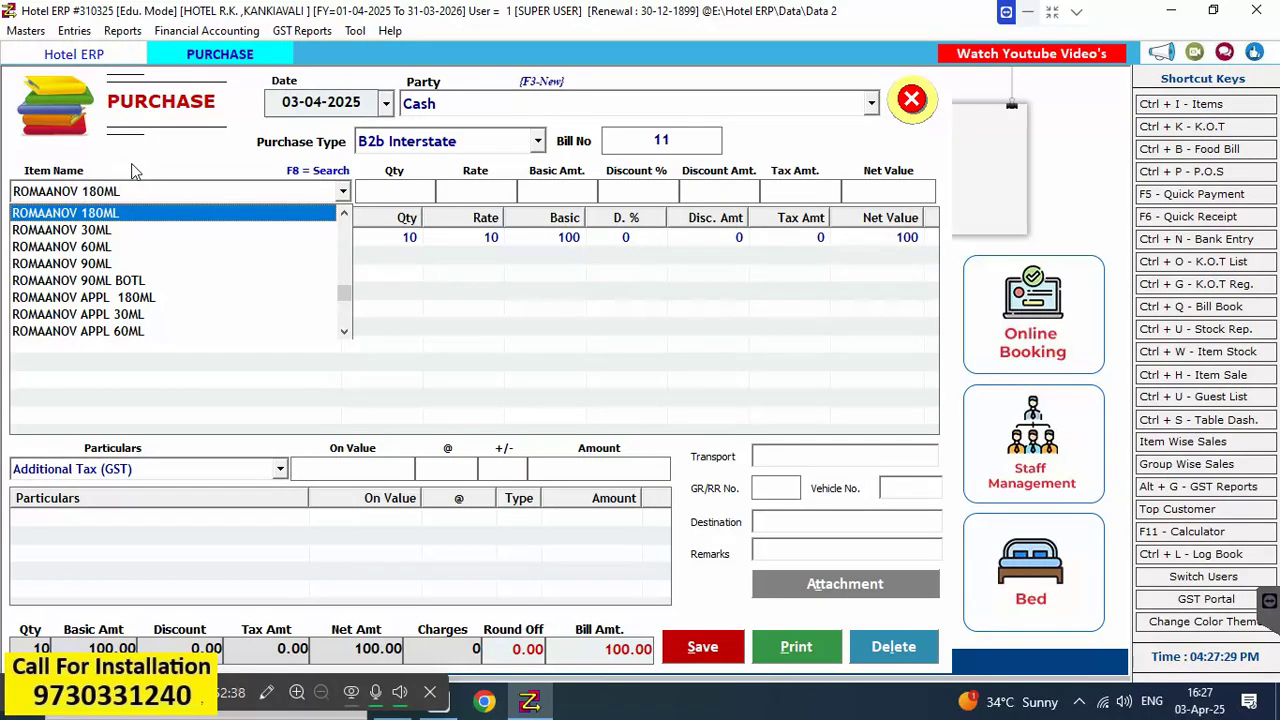
Add ROMAANOV APPL 180ML to the purchase with quantity 100 and rate 100
key("Down")
key("Down")
key("Down")
key("Down")
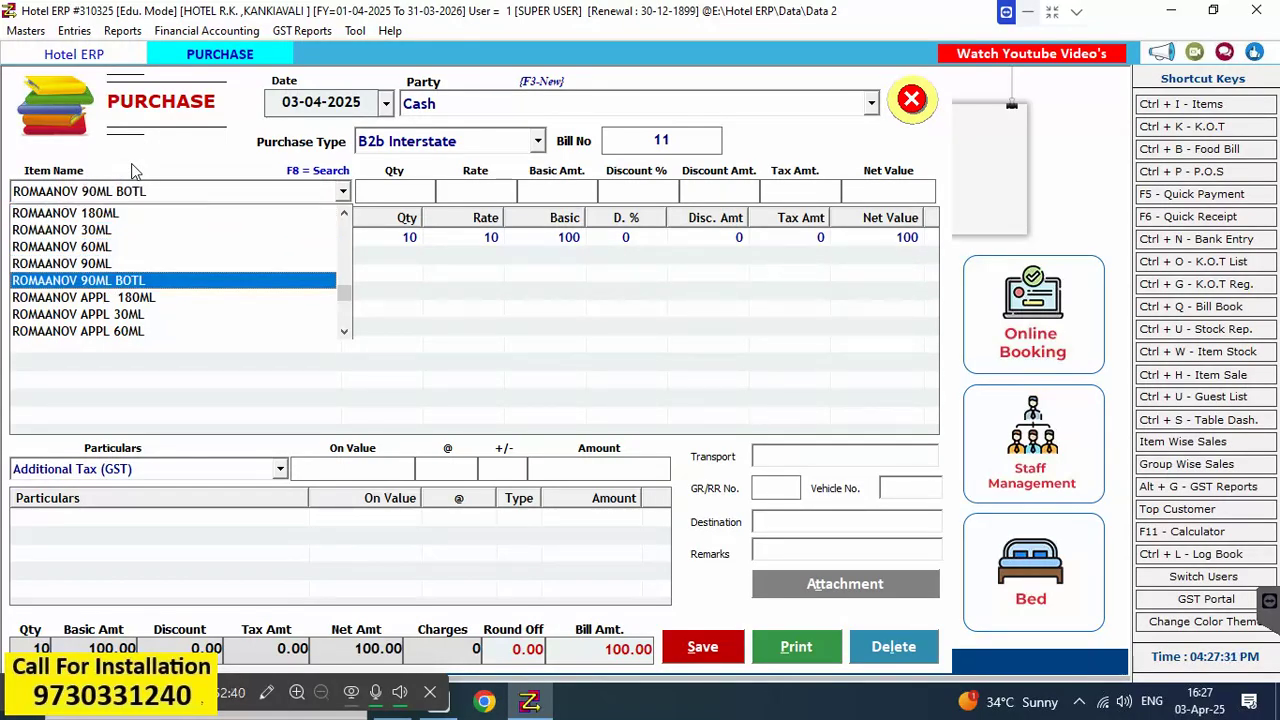
key("Down")
key("Down")
key("Up")
key("Return")
type("1")
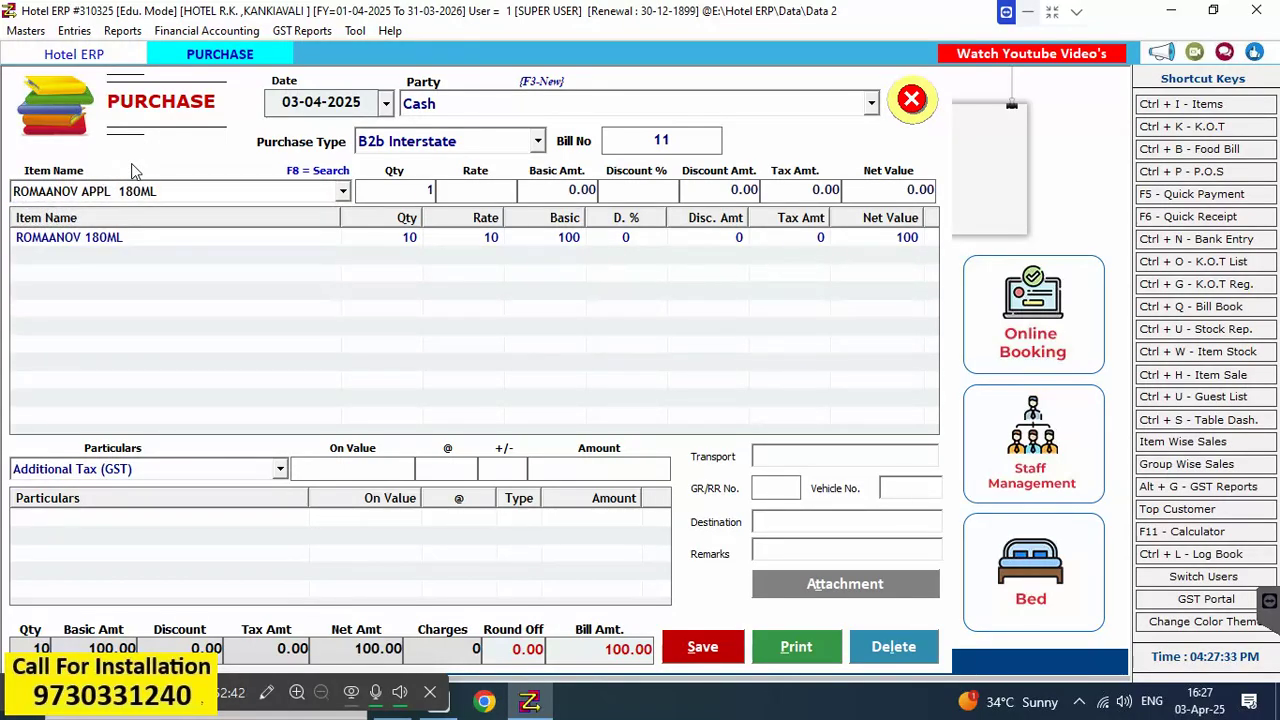
type("00100")
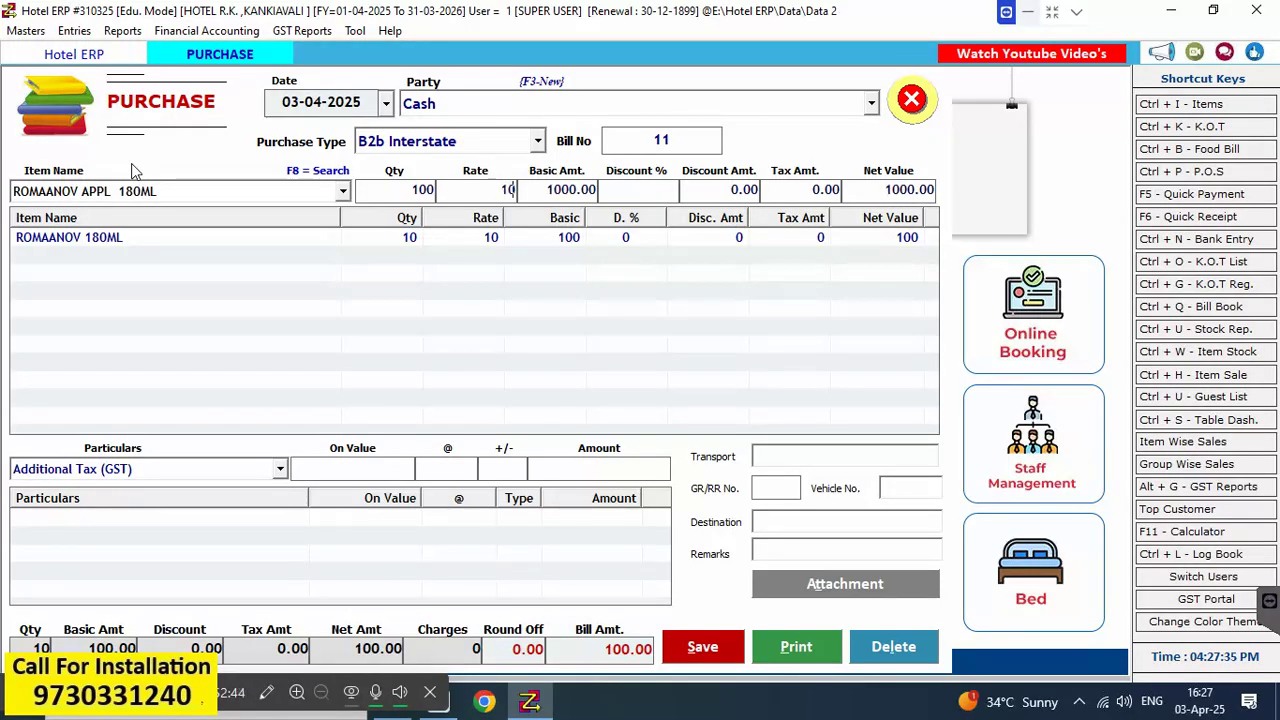
key("Return")
key("Return")
key("Return")
key("Return")
key("Return")
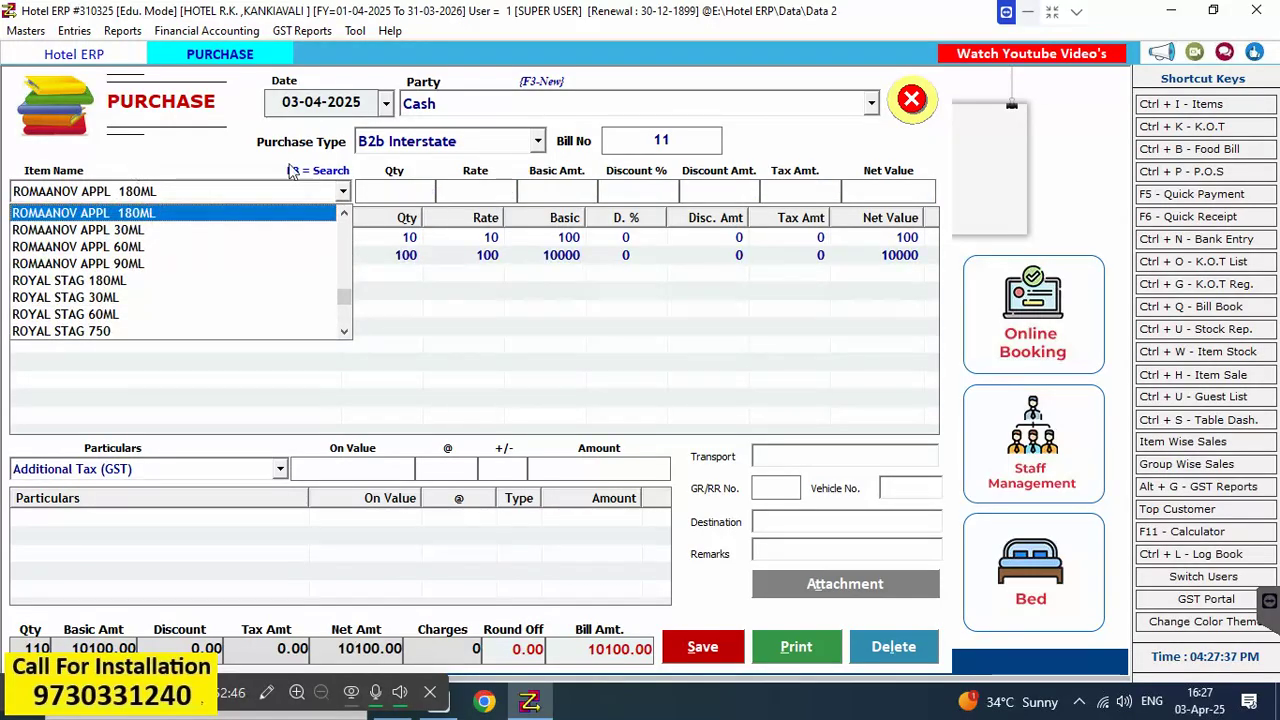
key("Escape")
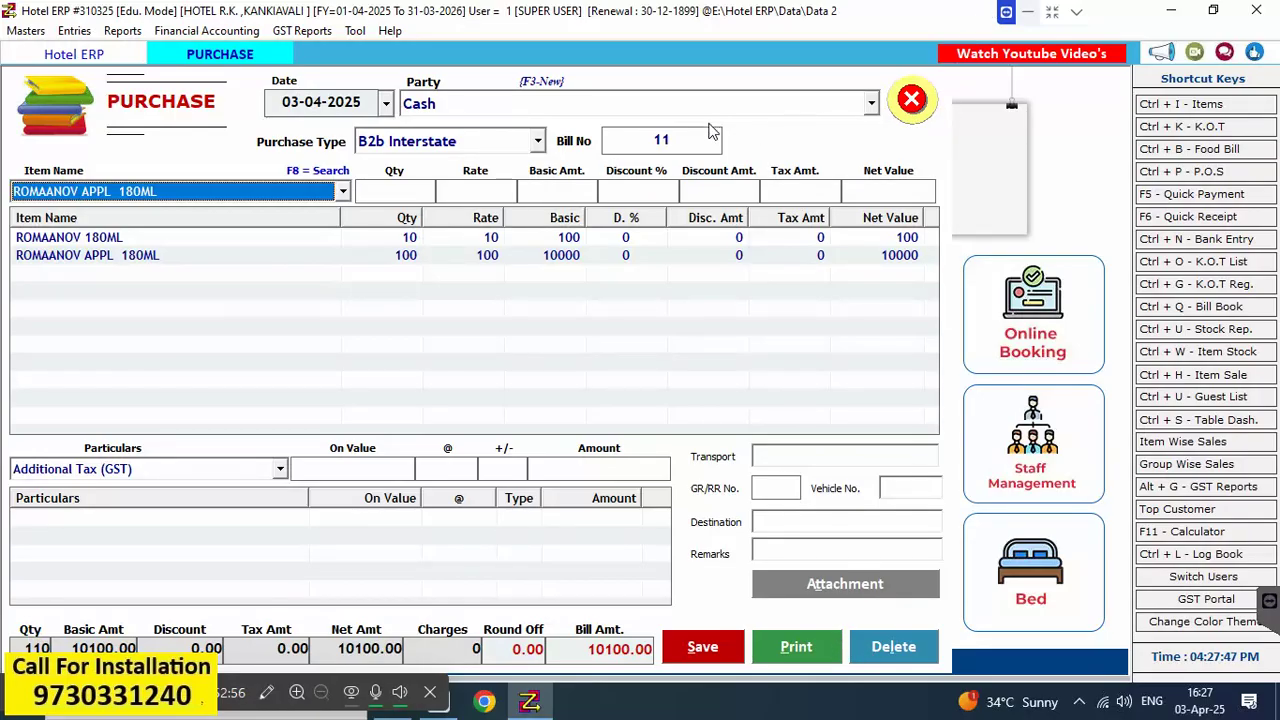
Cancel the purchase entry without saving it and close the purchase form
left_click(920, 106)
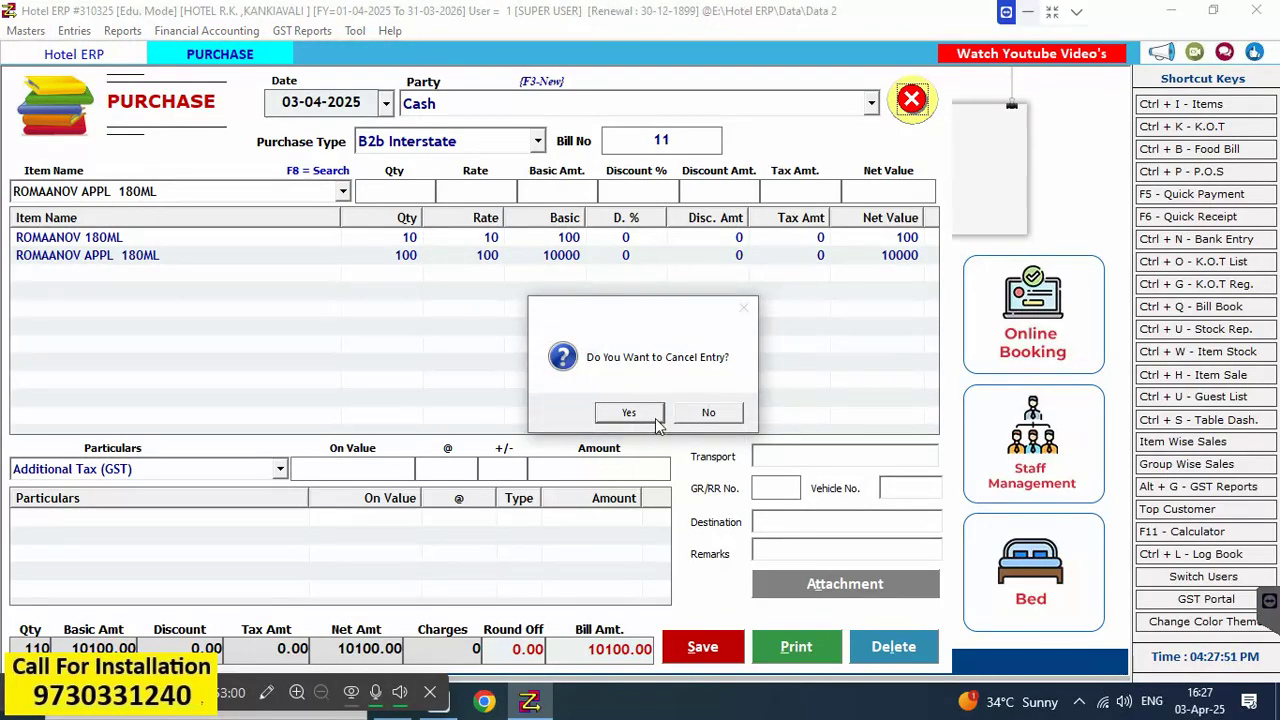
left_click(624, 410)
left_click(908, 100)
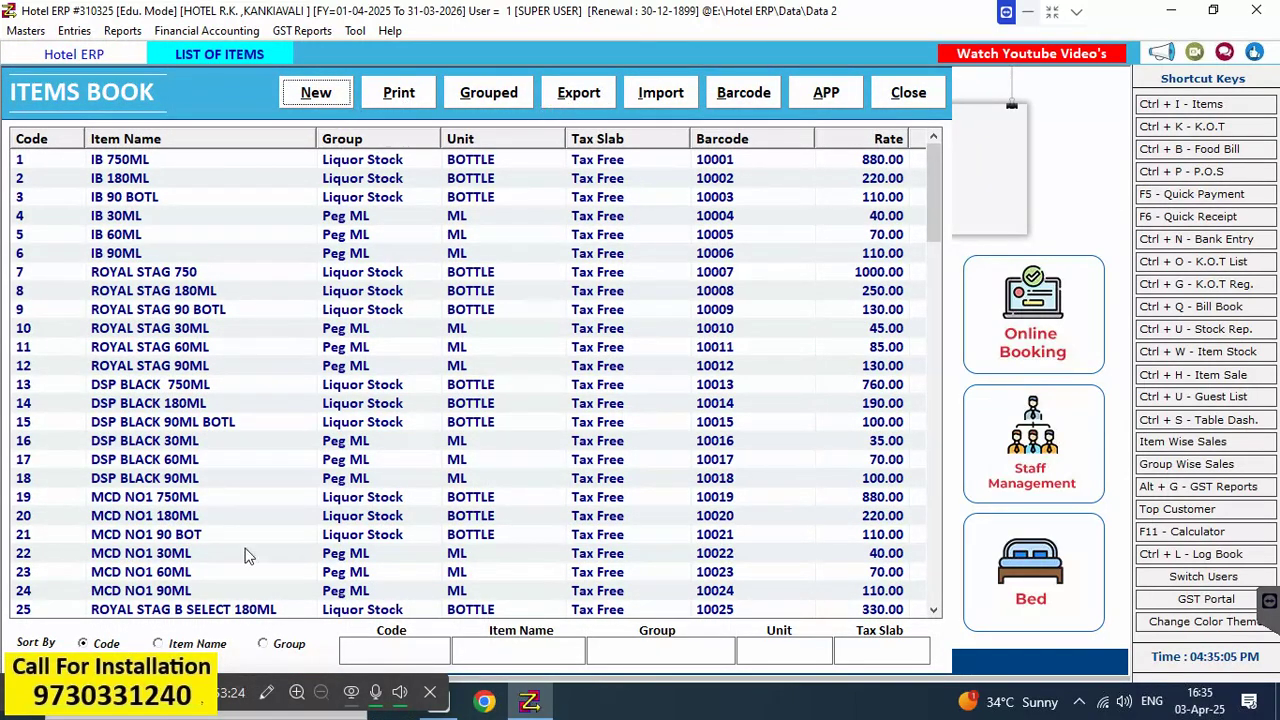
Delete bill 1 of table 3 from the list of bills and close its bill form
left_click(1222, 150)
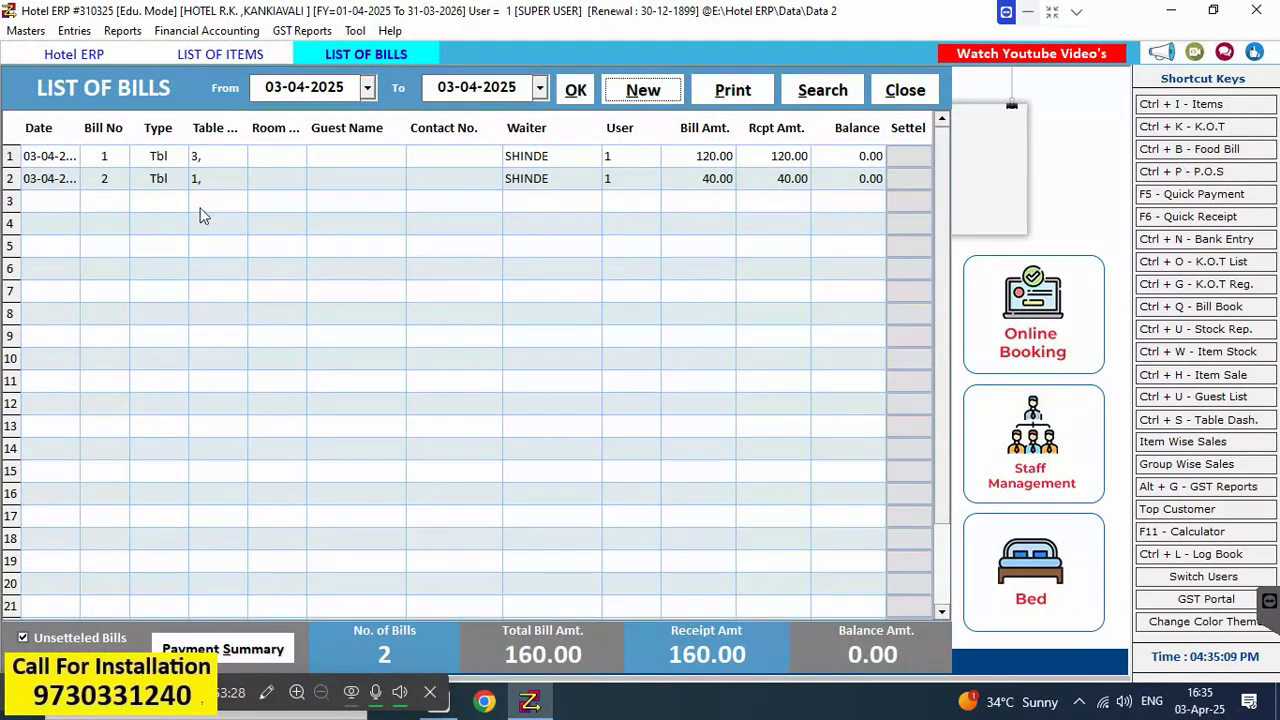
double_click(199, 155)
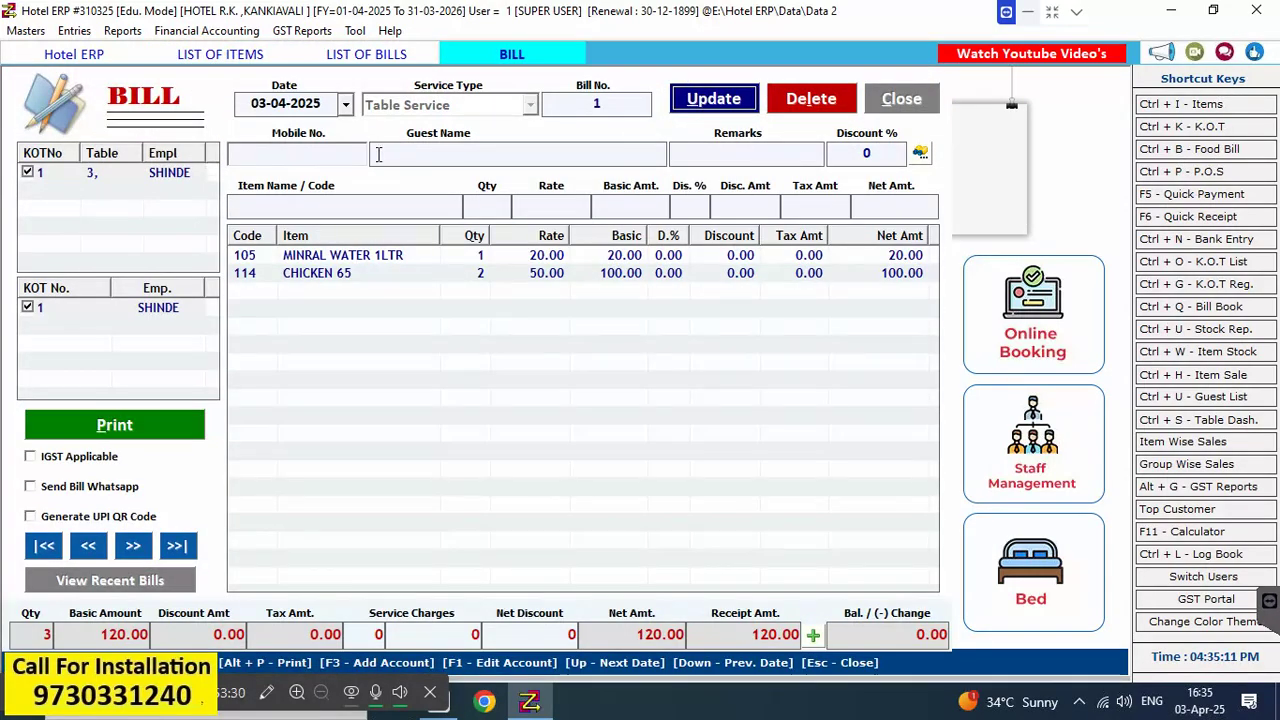
left_click(811, 99)
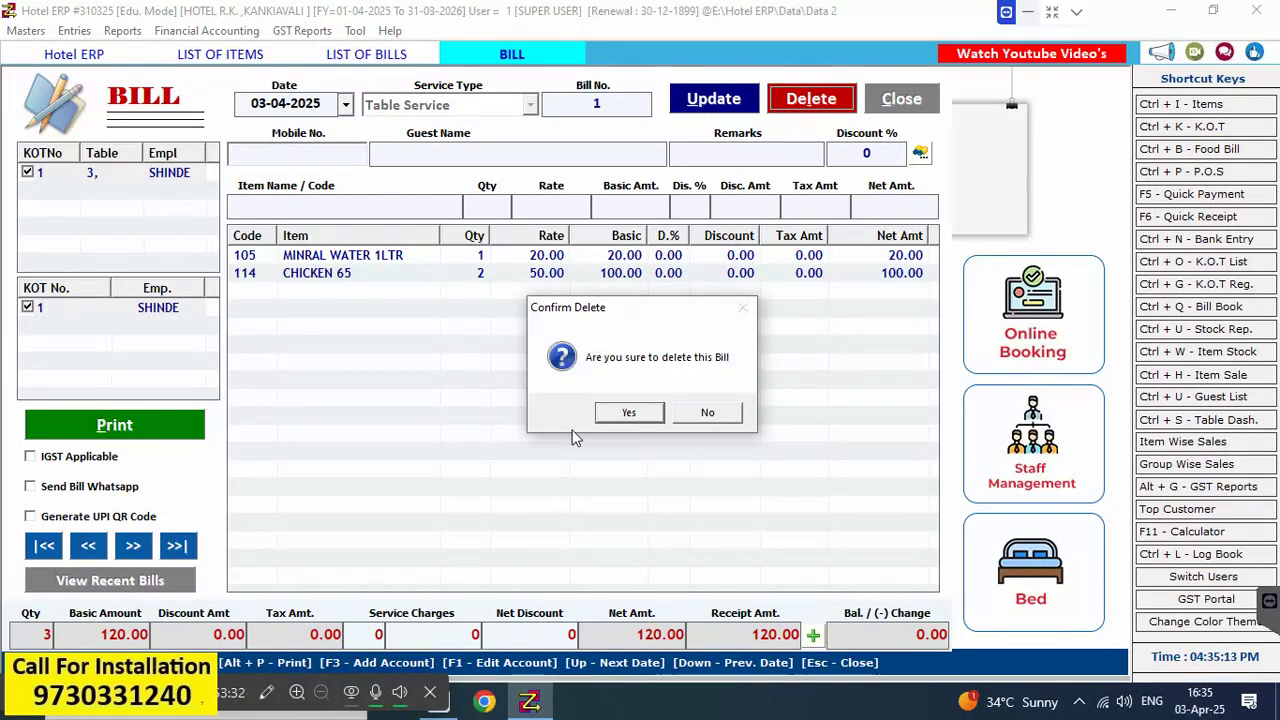
left_click(626, 408)
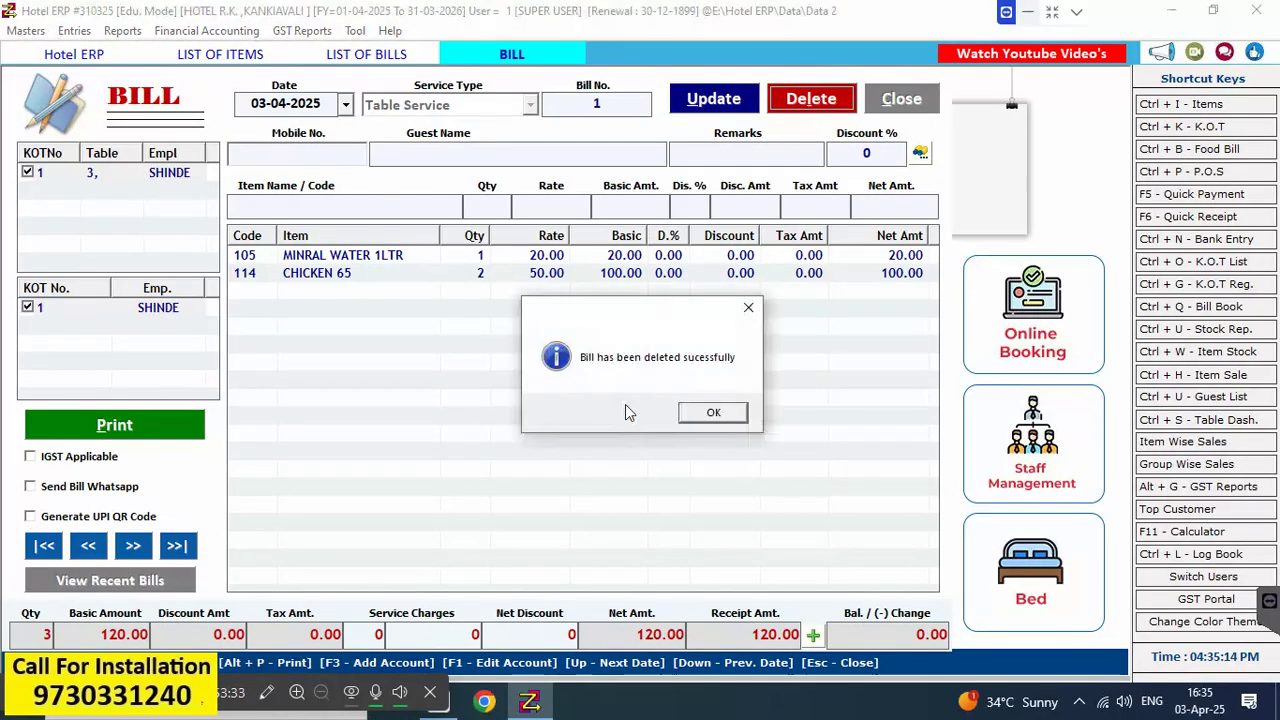
left_click(699, 411)
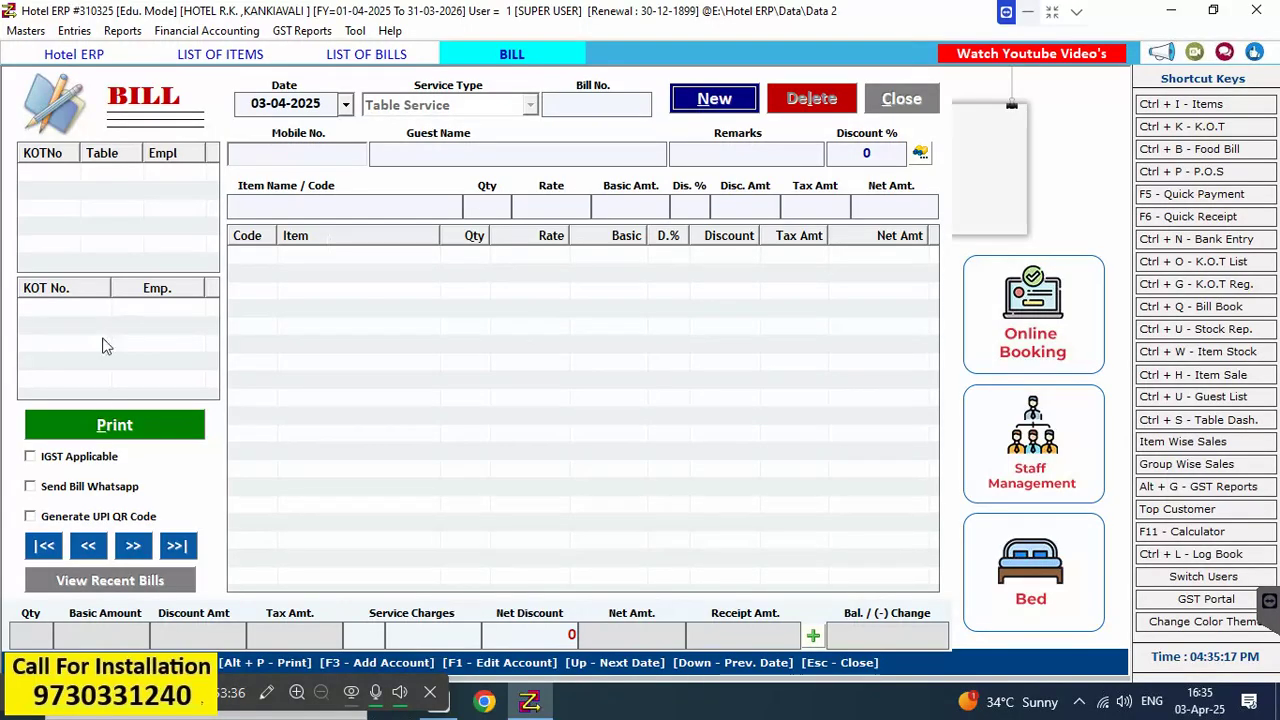
left_click(912, 95)
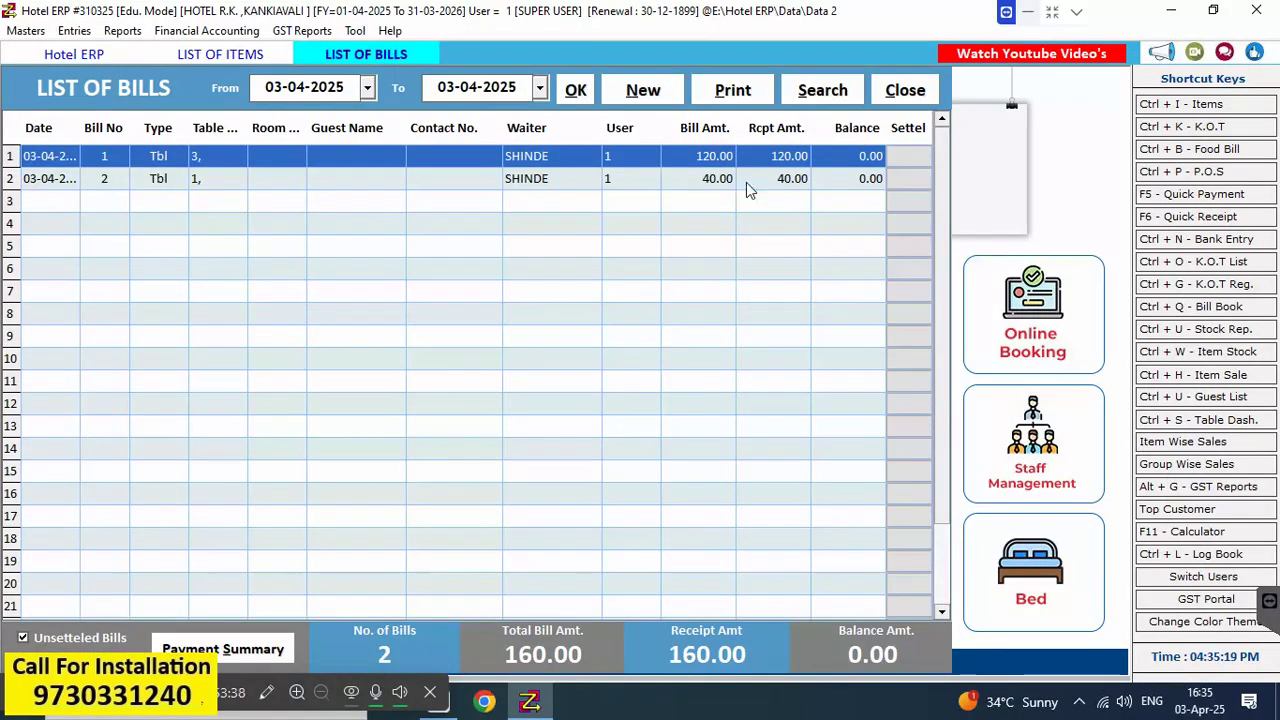
Delete bill 2 of table 1, and close the bill form, the list of bills and the items book
double_click(208, 182)
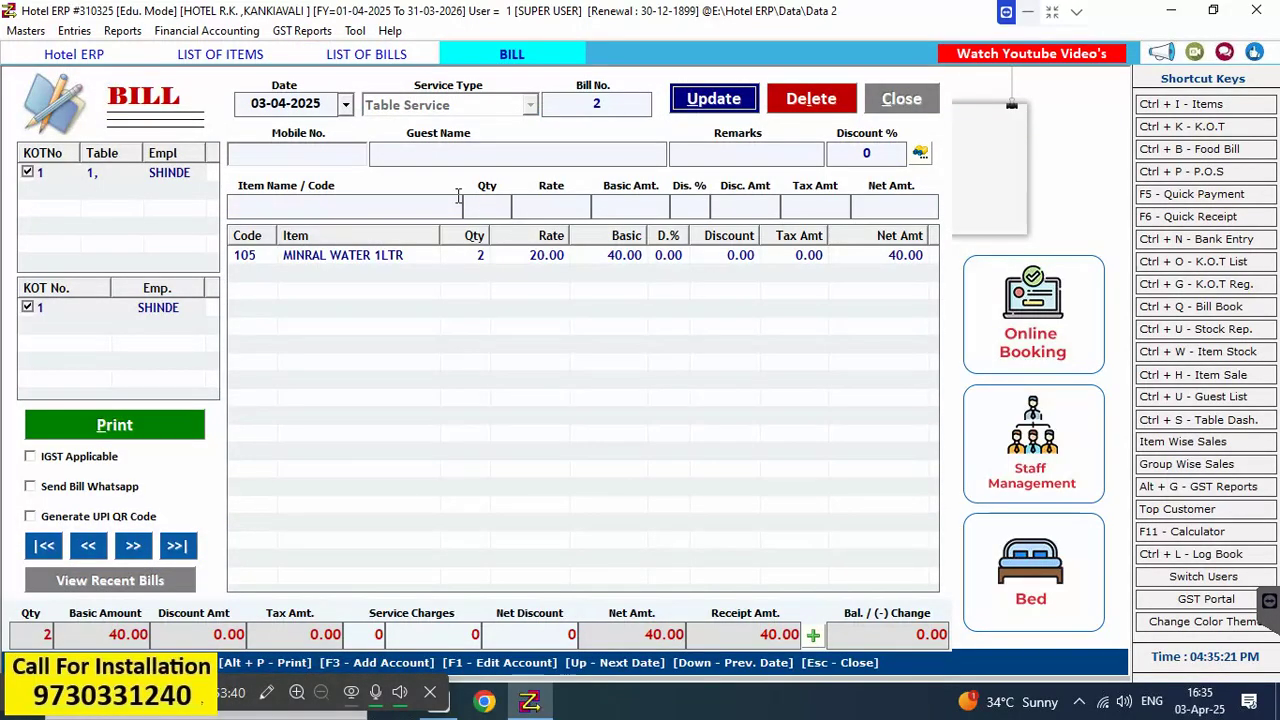
left_click(812, 100)
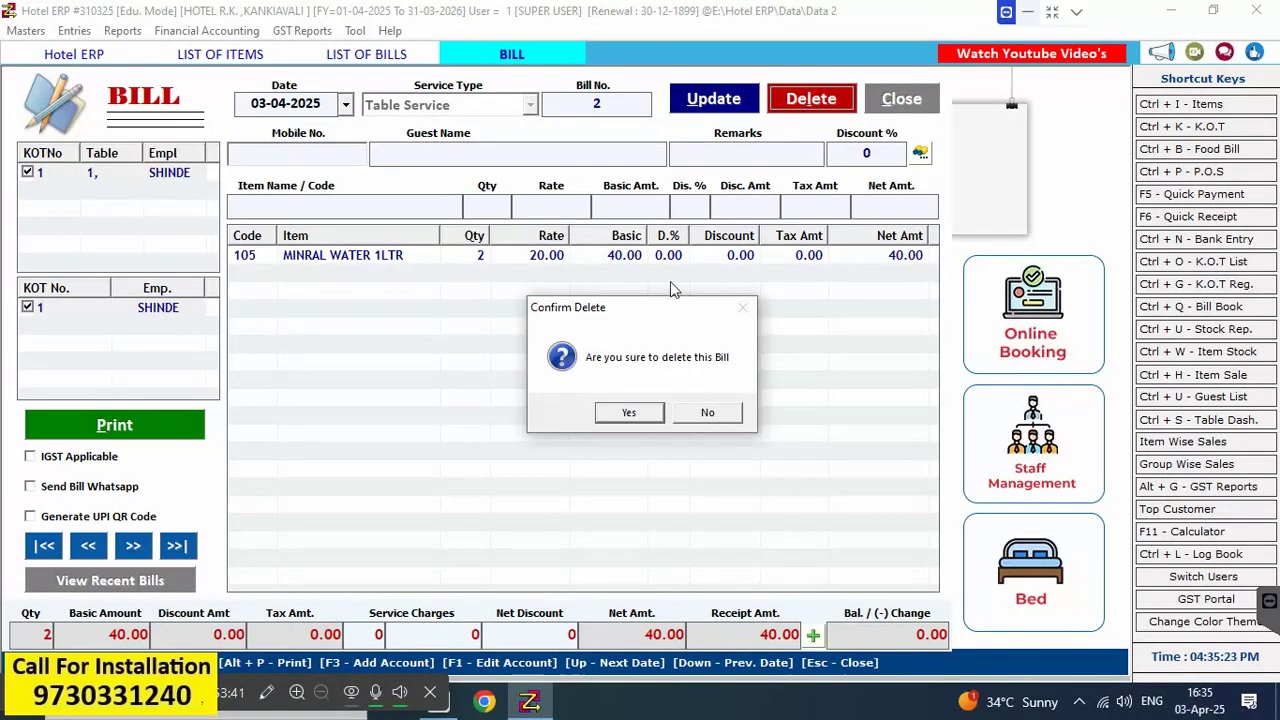
left_click(630, 410)
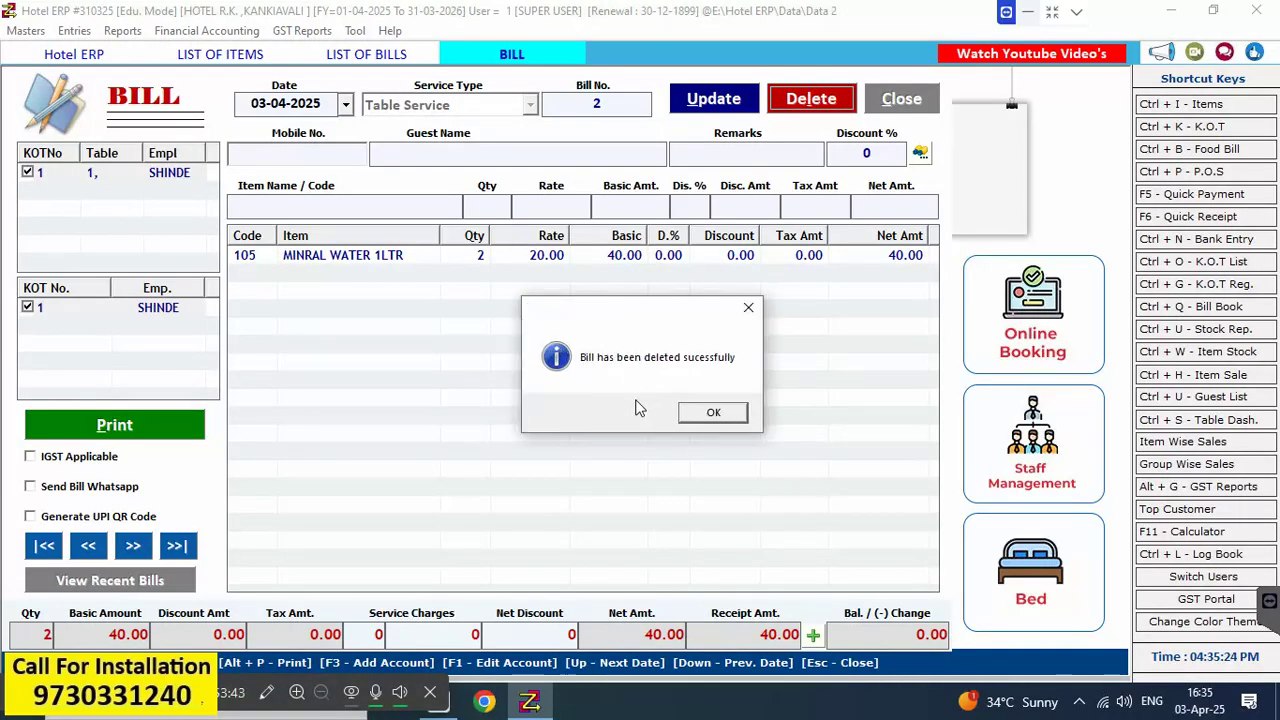
left_click(713, 412)
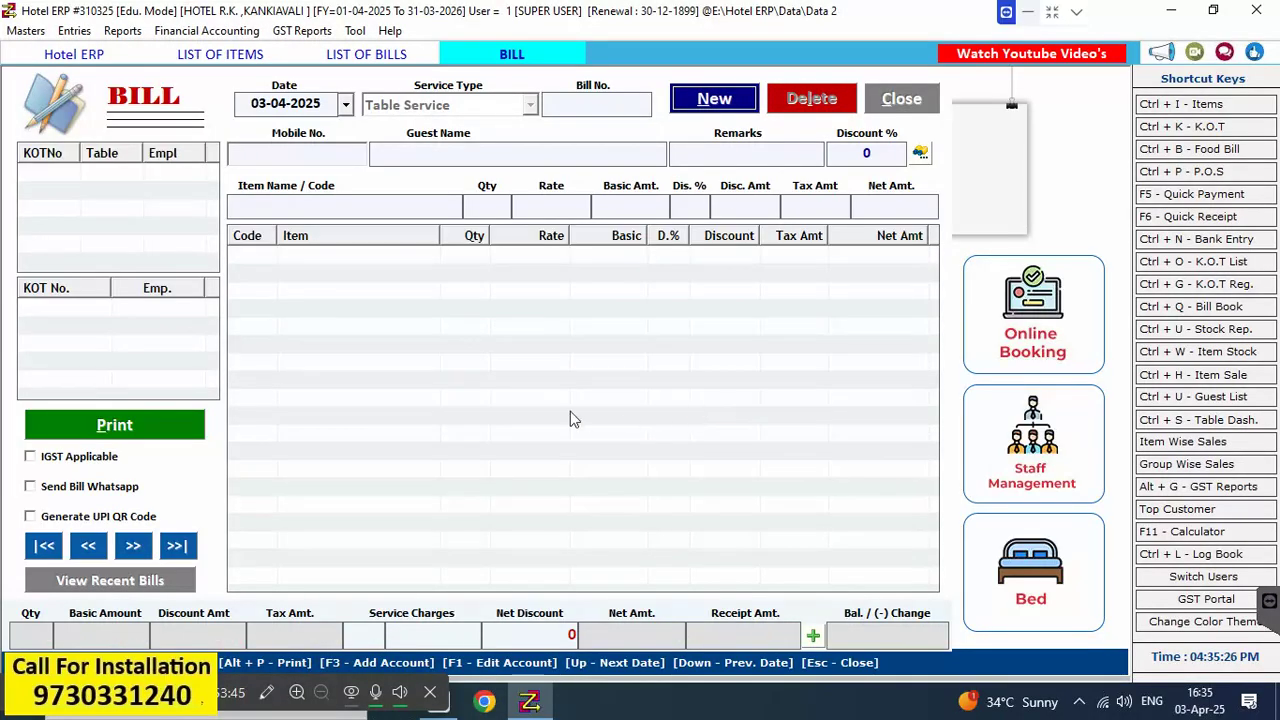
left_click(897, 101)
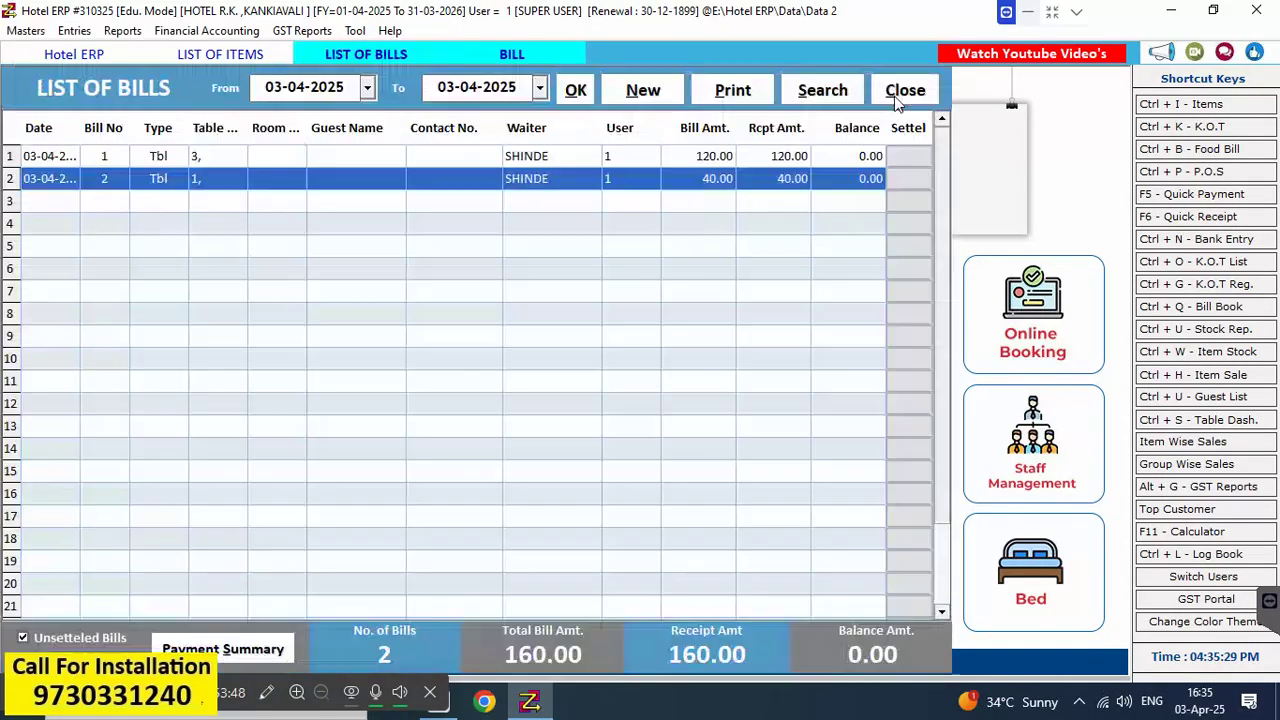
left_click(901, 91)
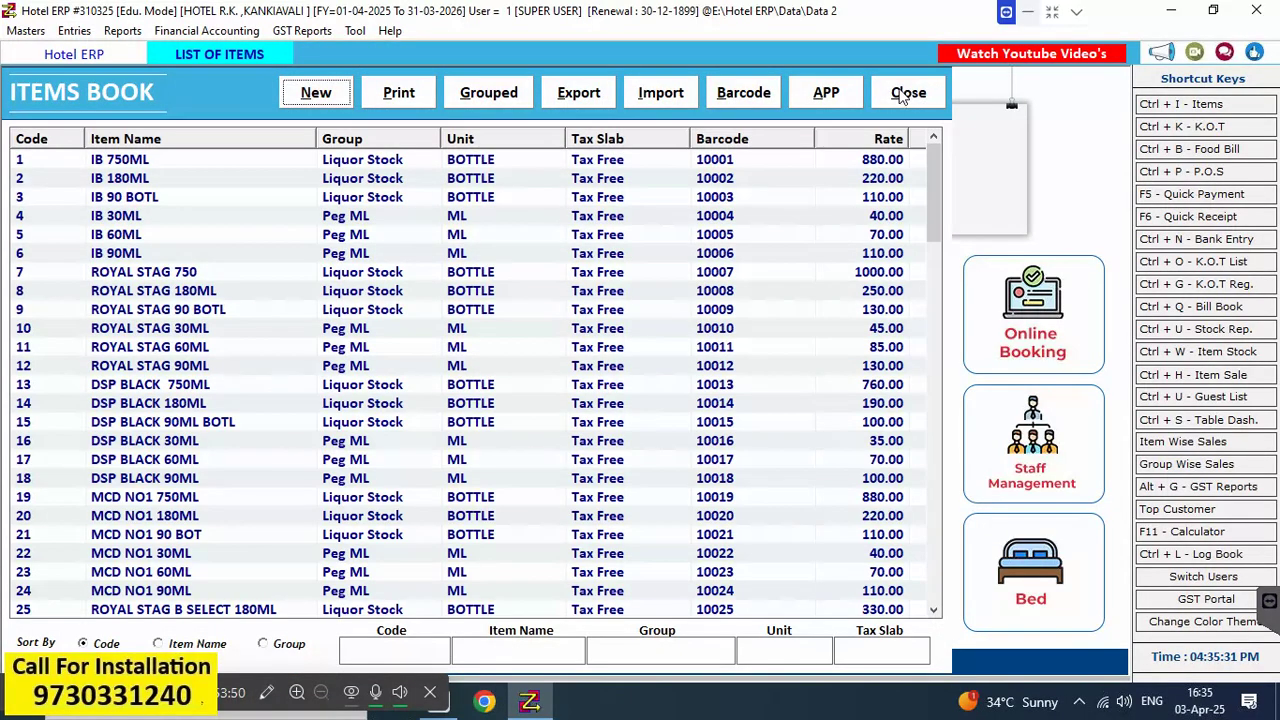
left_click(903, 93)
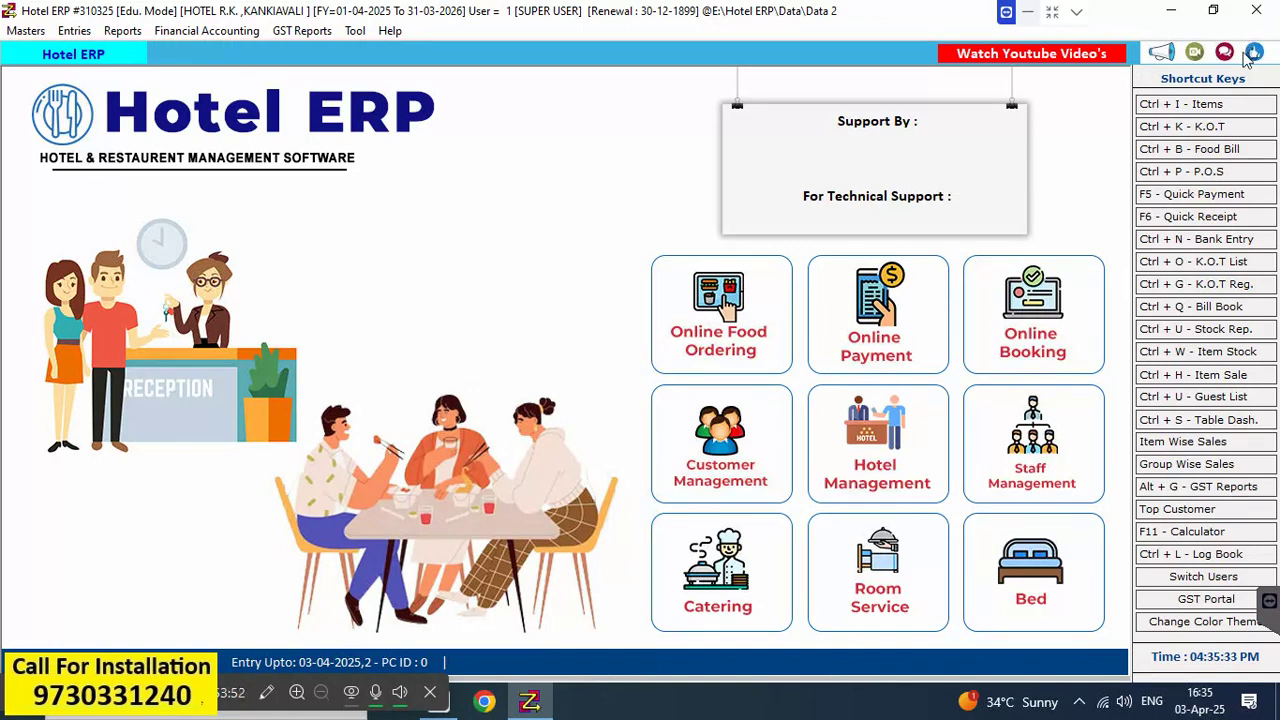
In the items book, set IB 750ML as the stock source of IB 30ML, save the item and close its form
left_click(1182, 107)
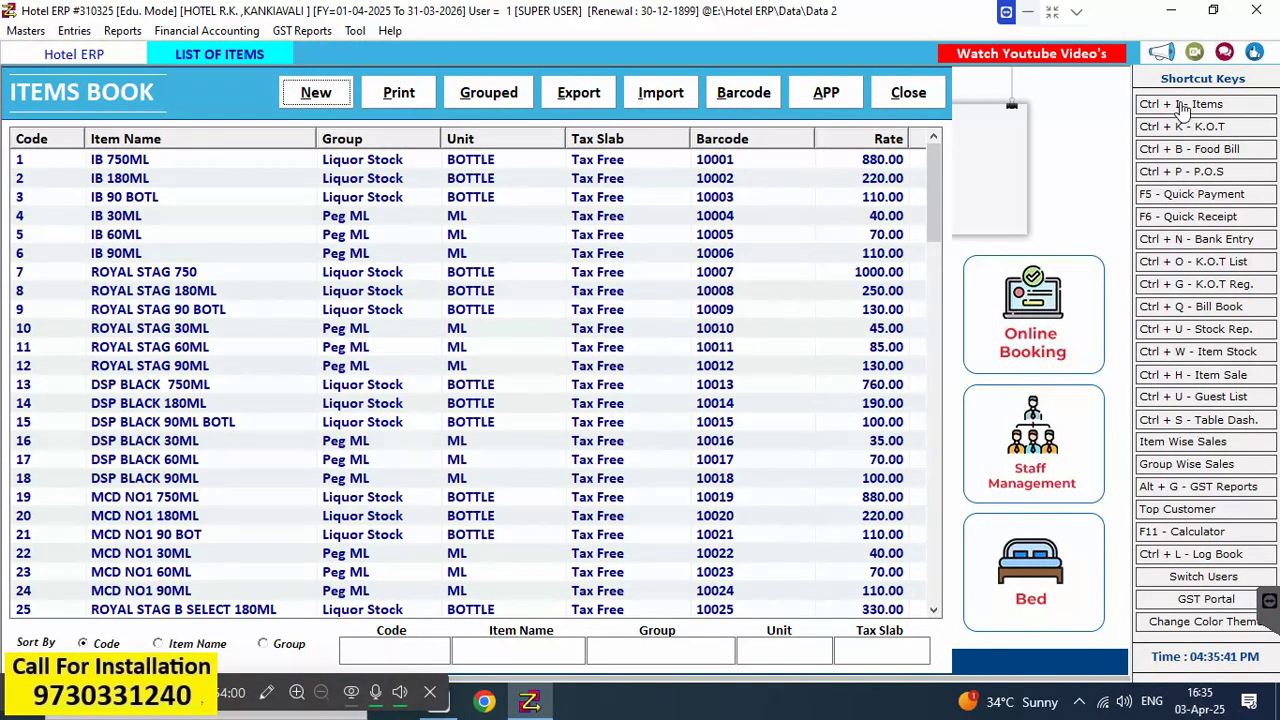
double_click(335, 221)
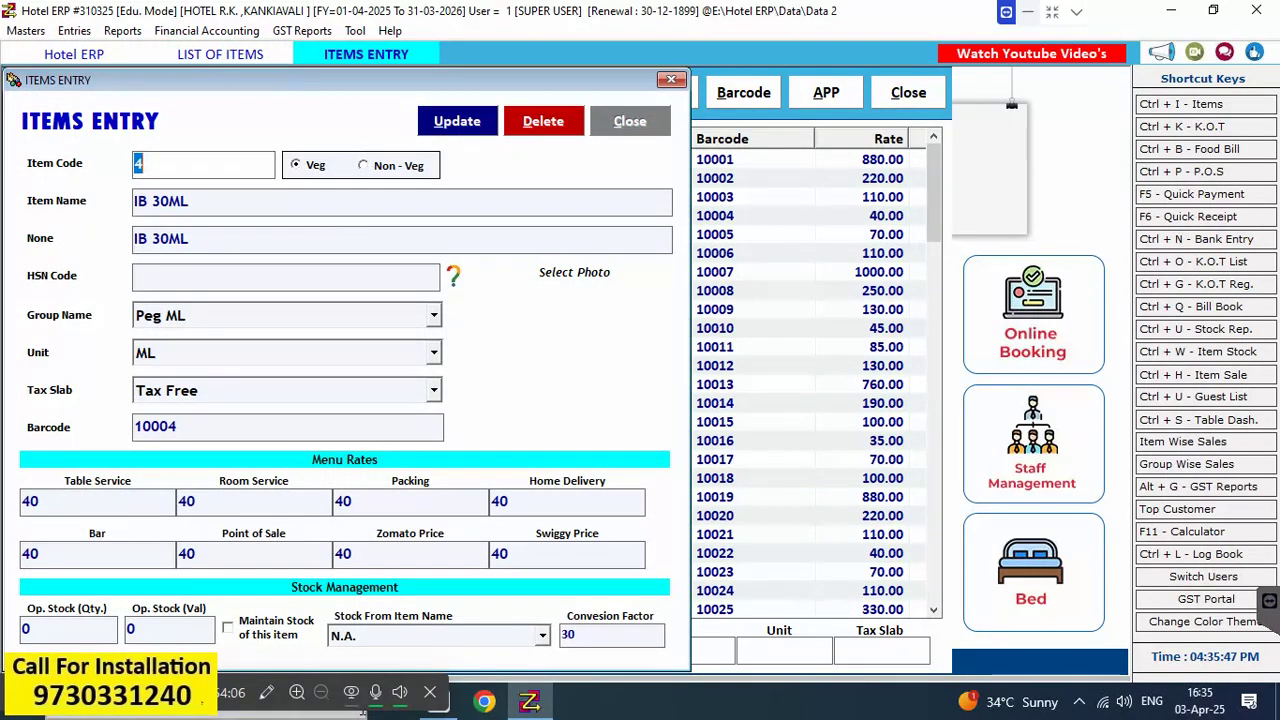
left_click(543, 638)
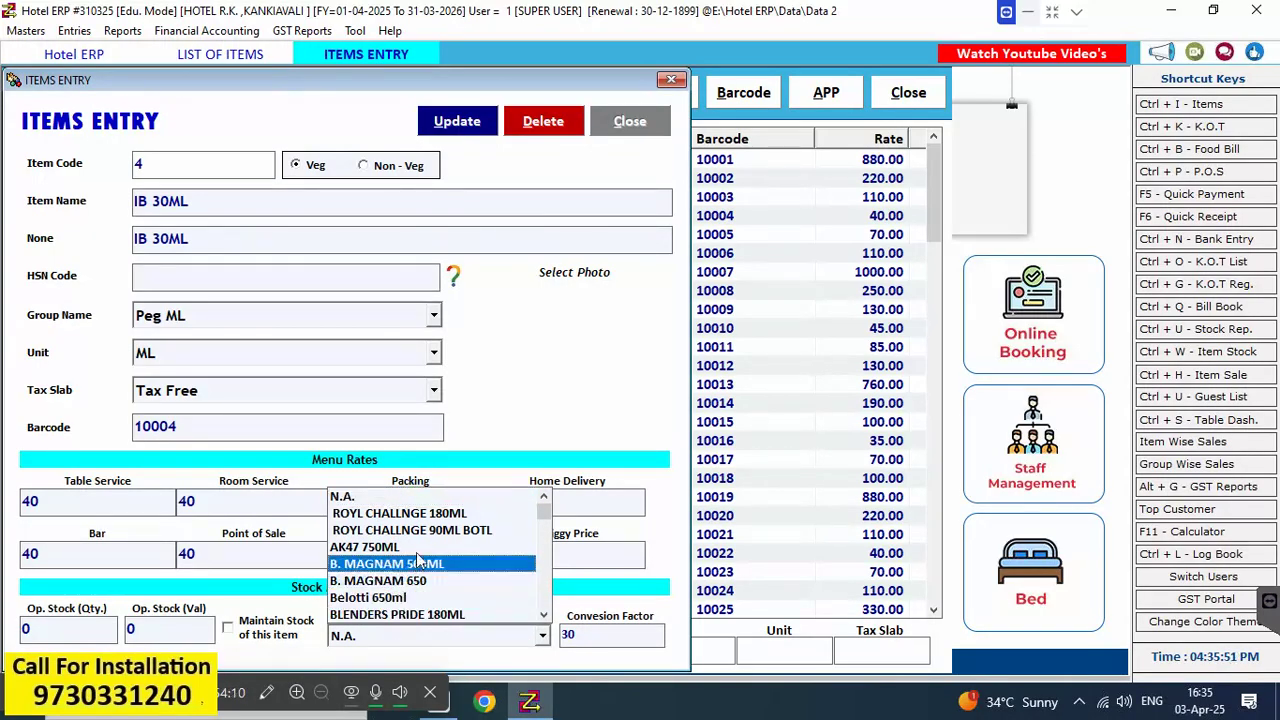
scroll(415, 560, "down", 6)
scroll(420, 549, "down", 4)
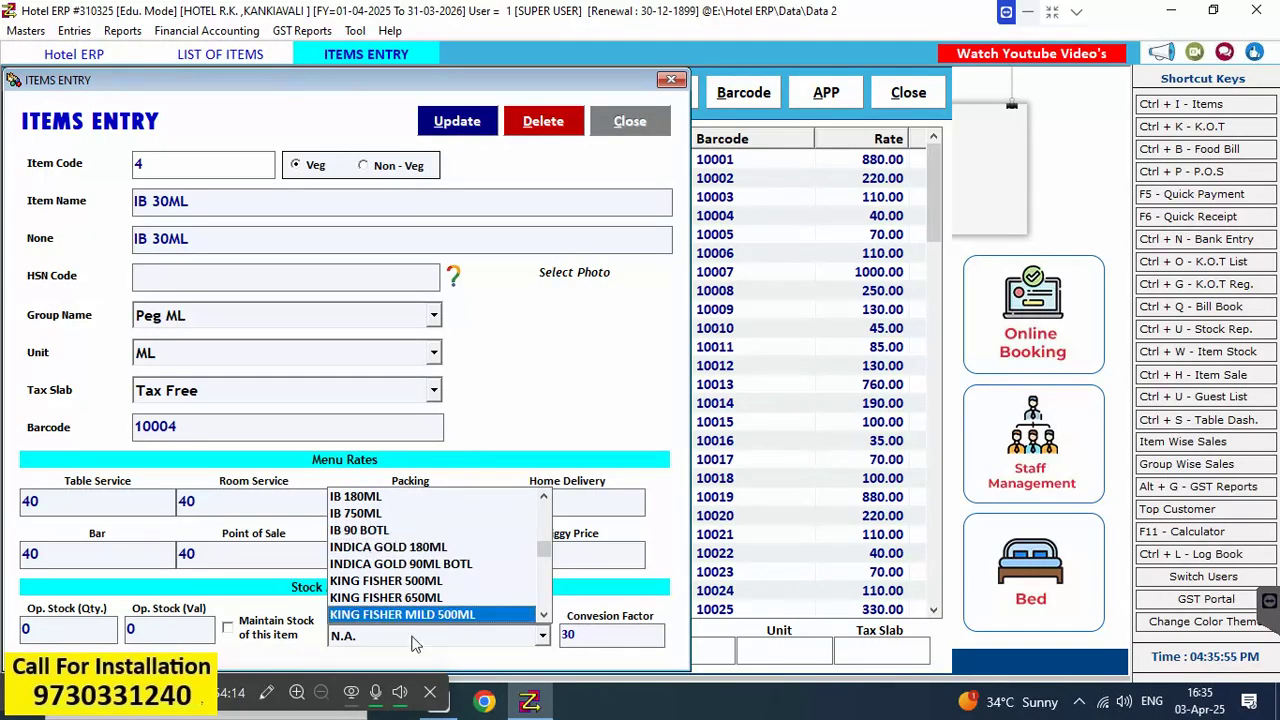
scroll(400, 630, "down", 1)
scroll(398, 628, "up", 1)
scroll(397, 626, "up", 2)
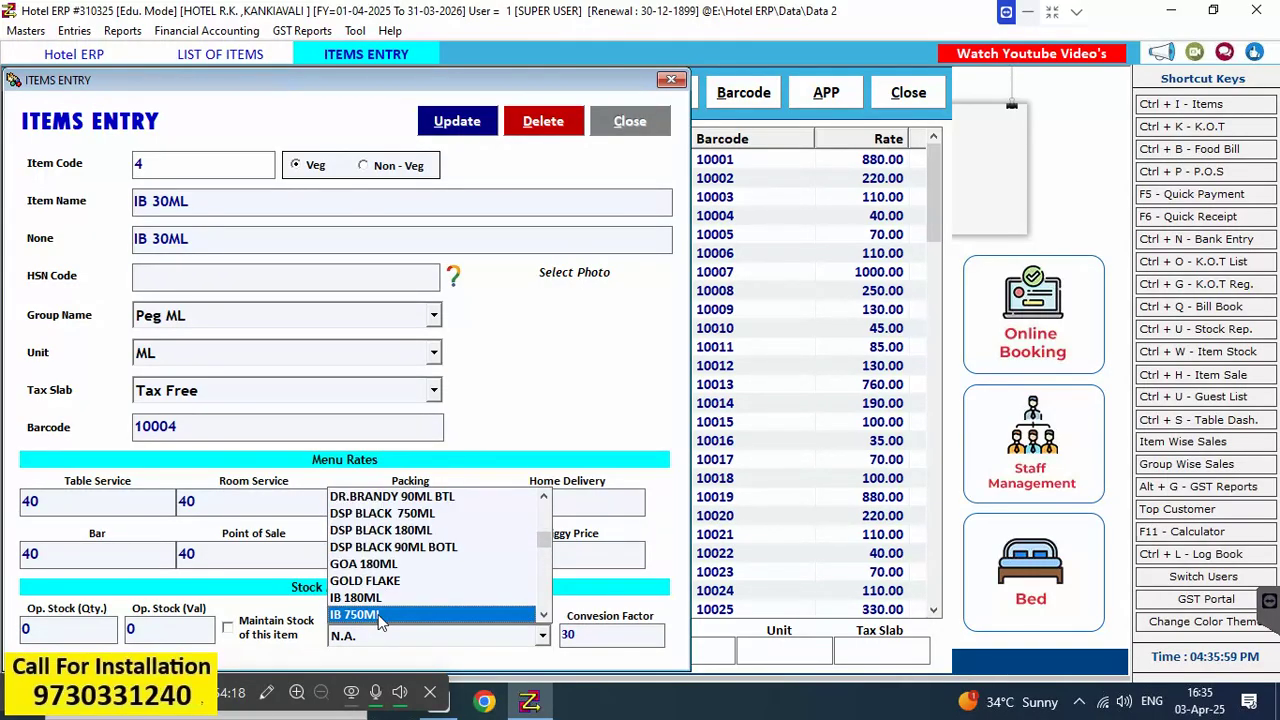
left_click(385, 614)
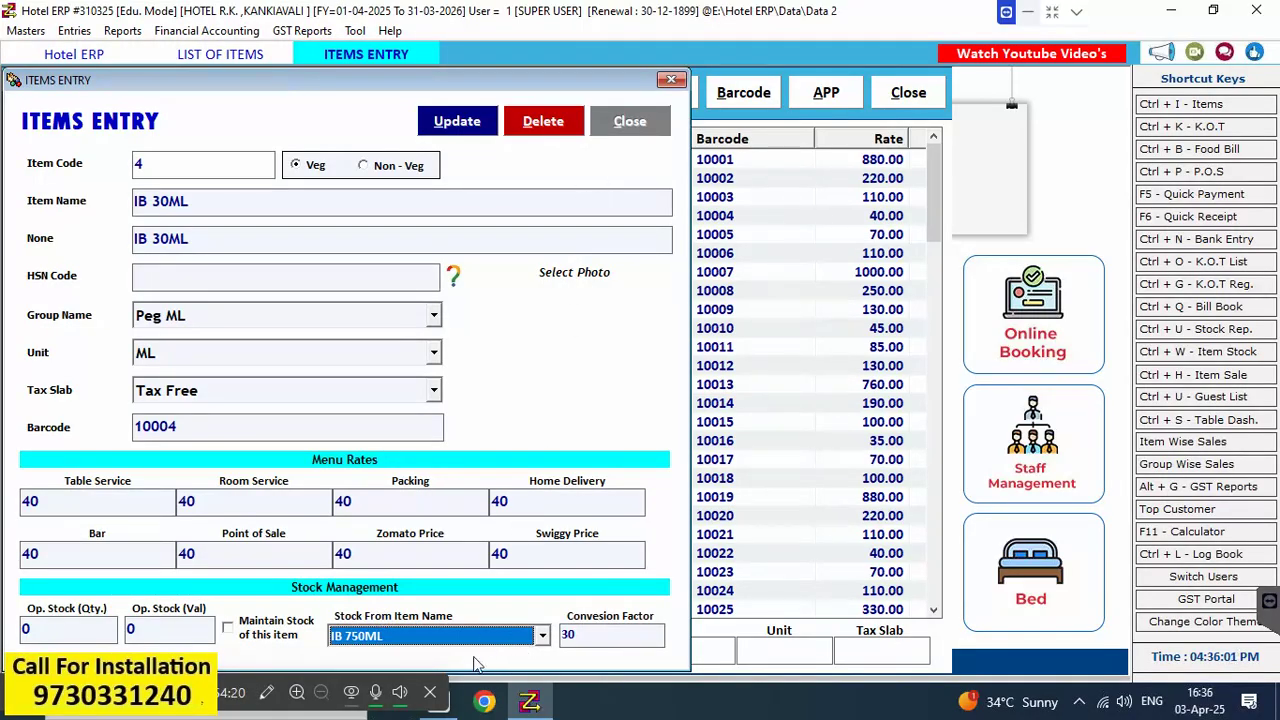
left_click(465, 124)
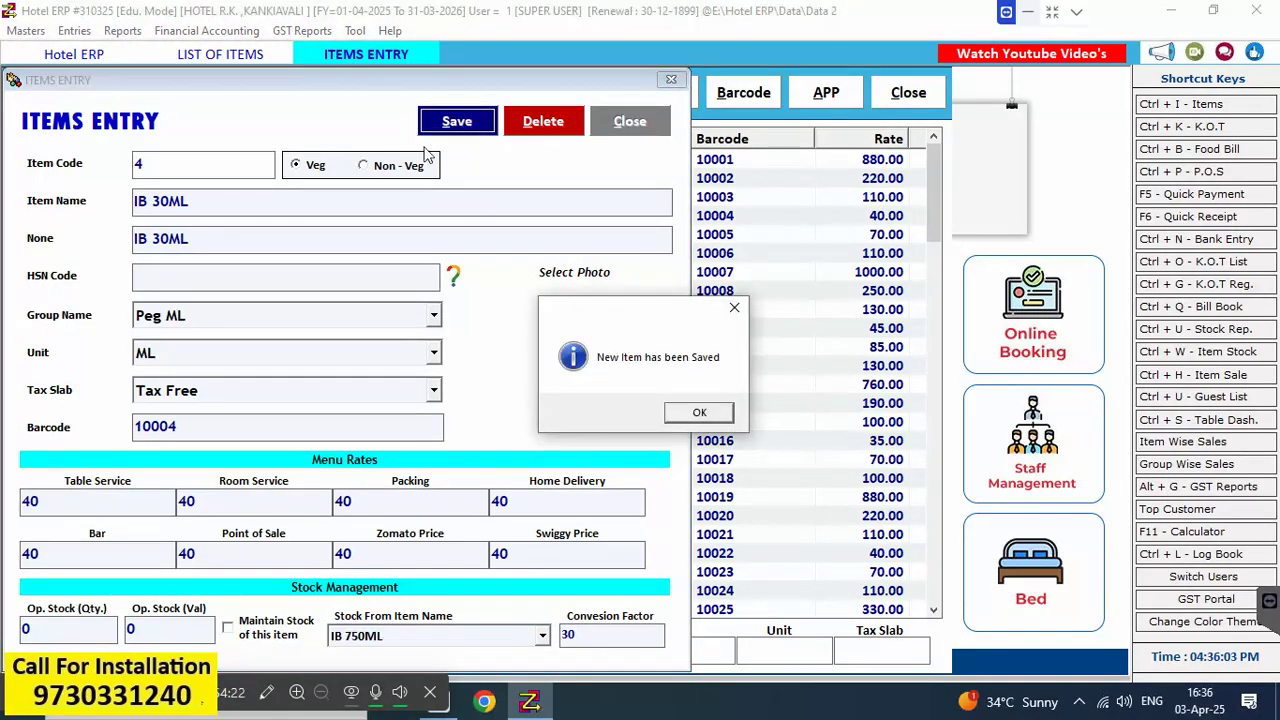
left_click(700, 413)
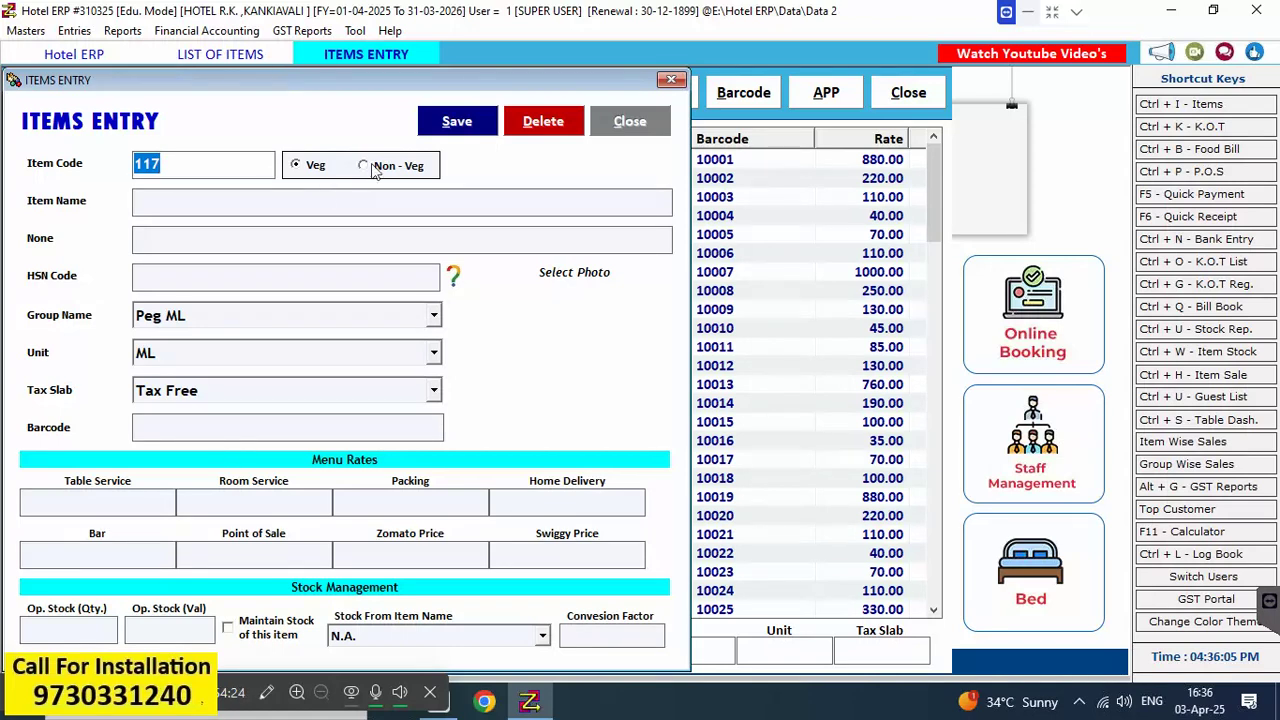
left_click(645, 128)
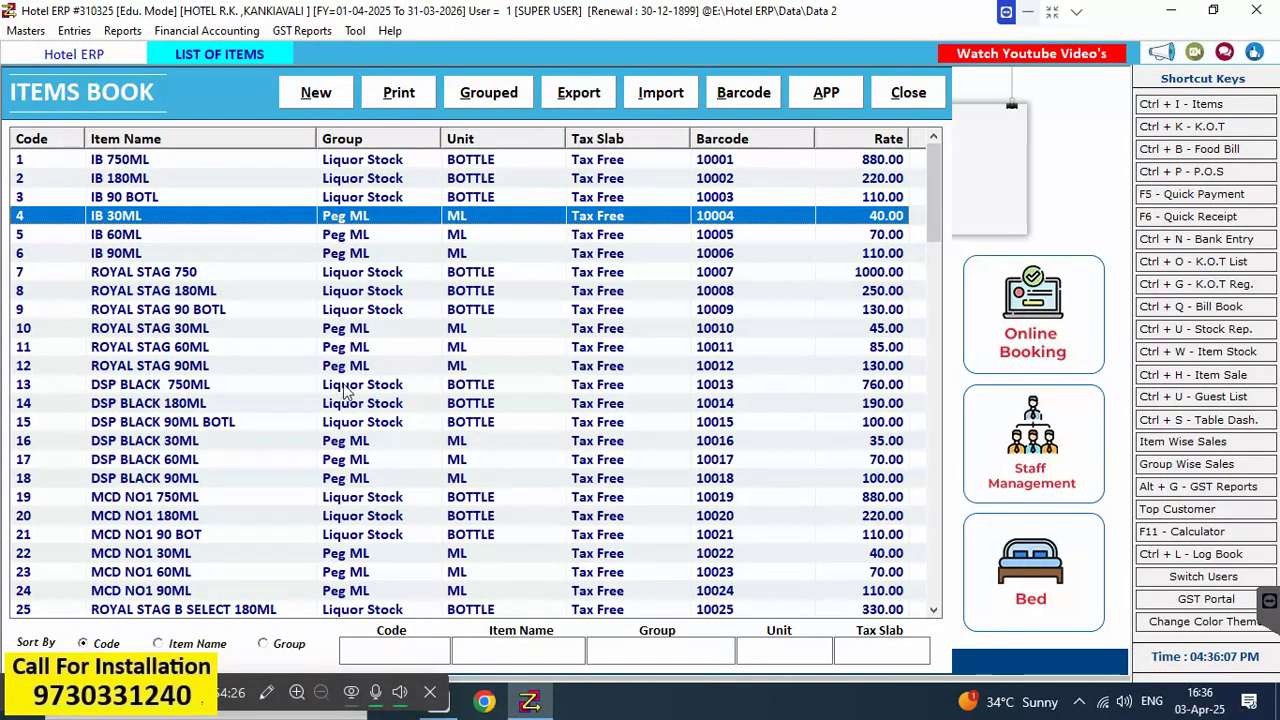
Set IB 750ML as the stock source of IB 60ML, save the item and close its form
left_click(346, 238)
double_click(346, 238)
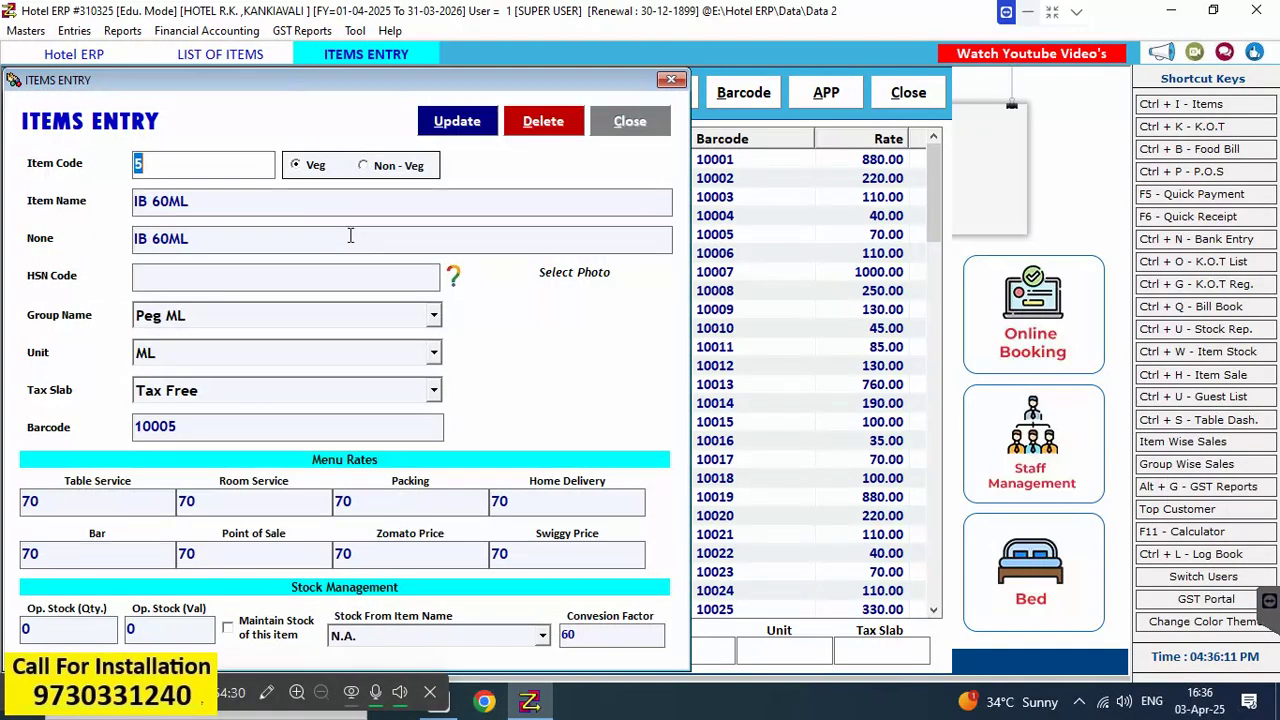
left_click(456, 637)
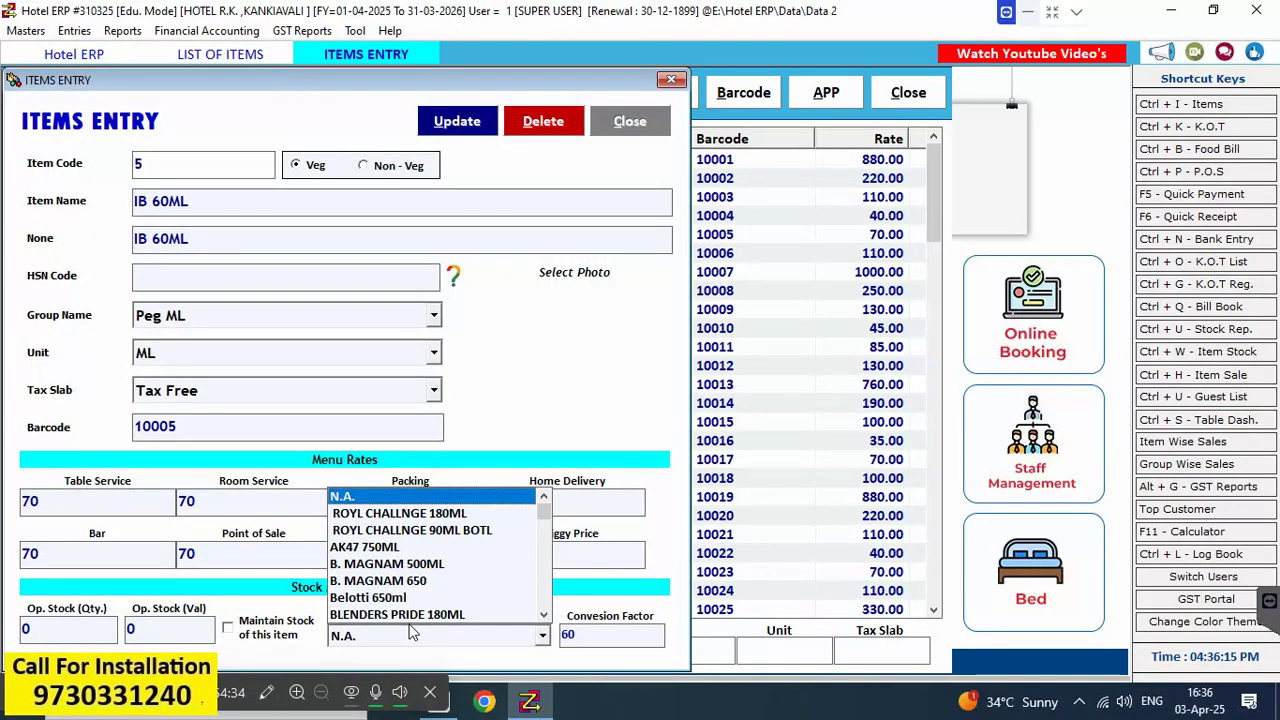
type("IB 180ML")
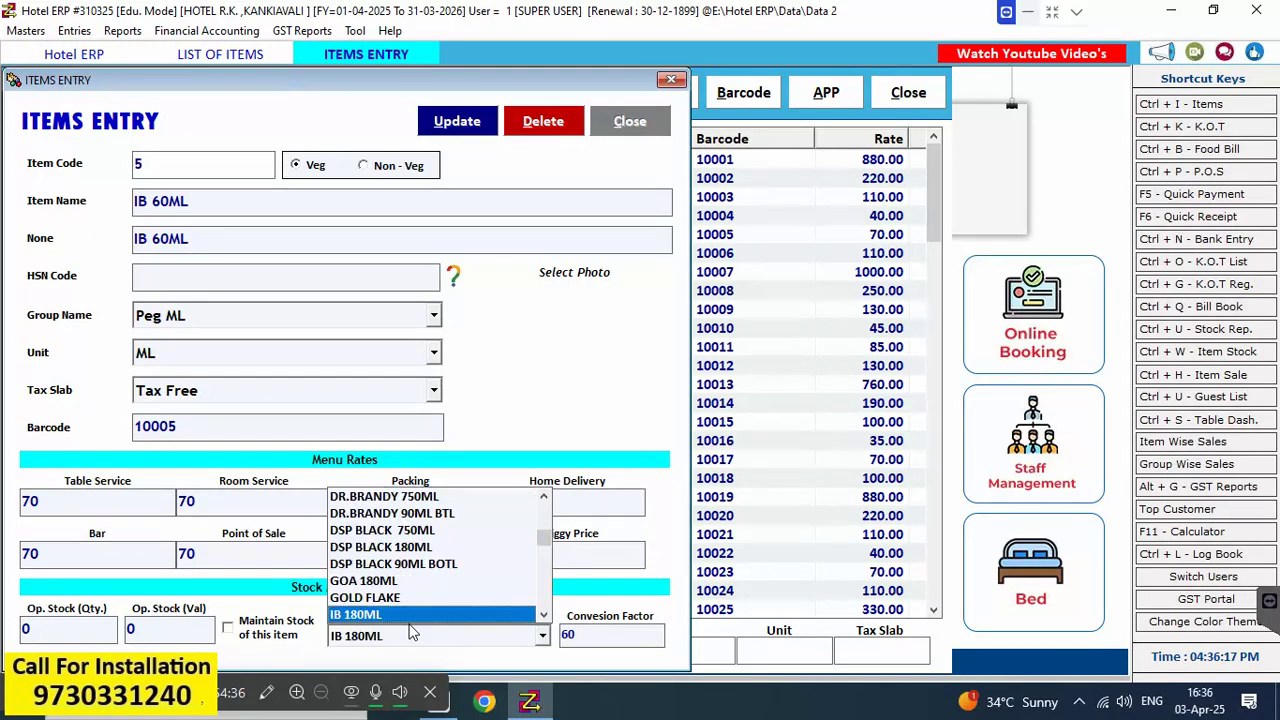
scroll(390, 634, "down", 1)
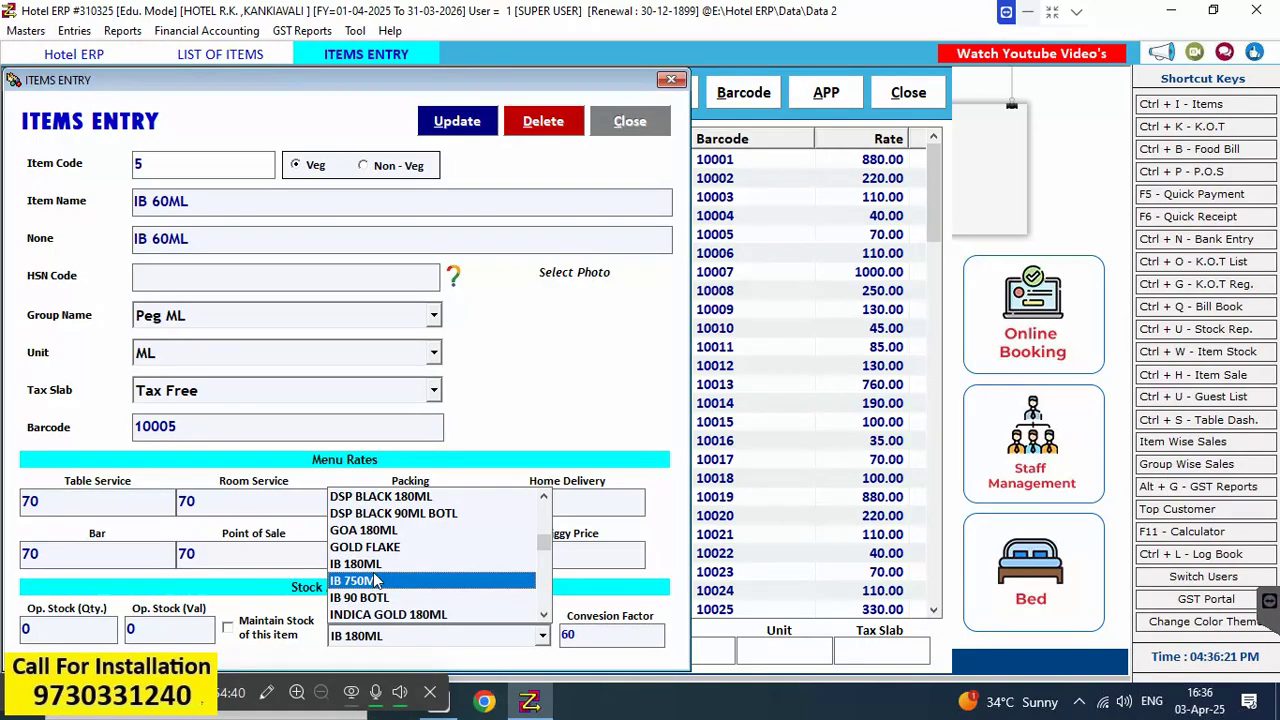
left_click(415, 578)
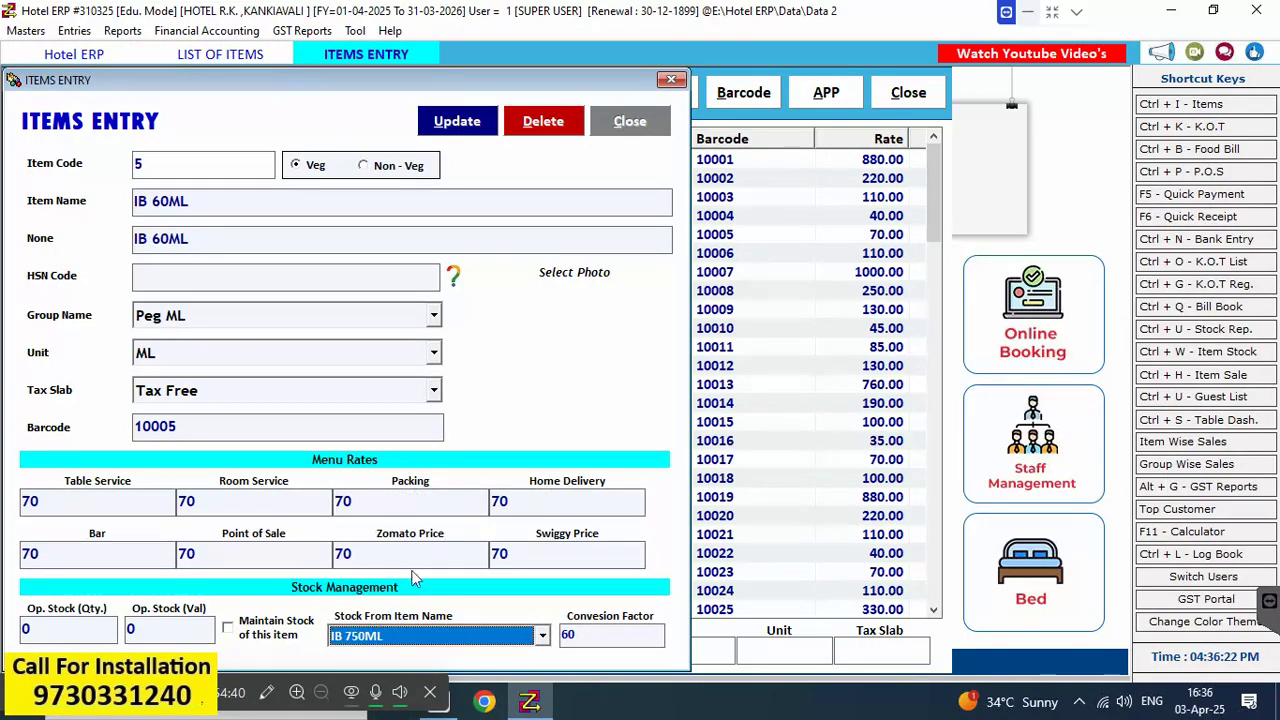
left_click(480, 126)
left_click(702, 414)
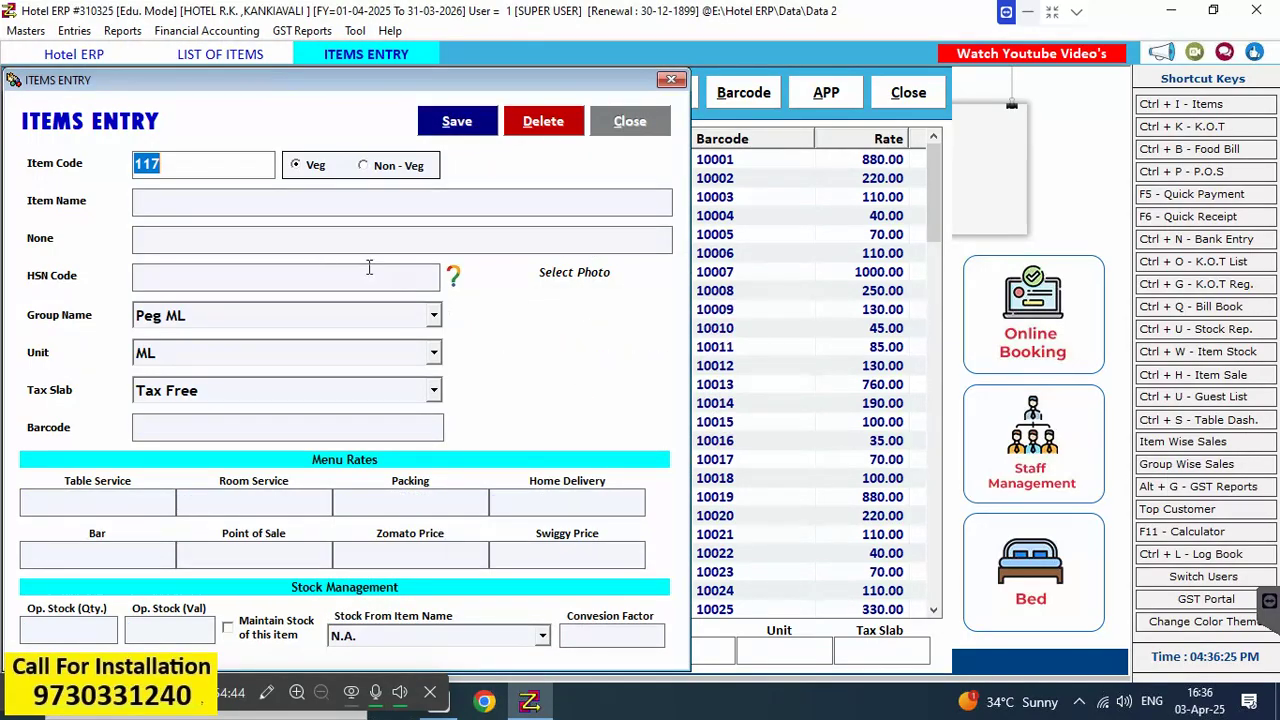
left_click(622, 121)
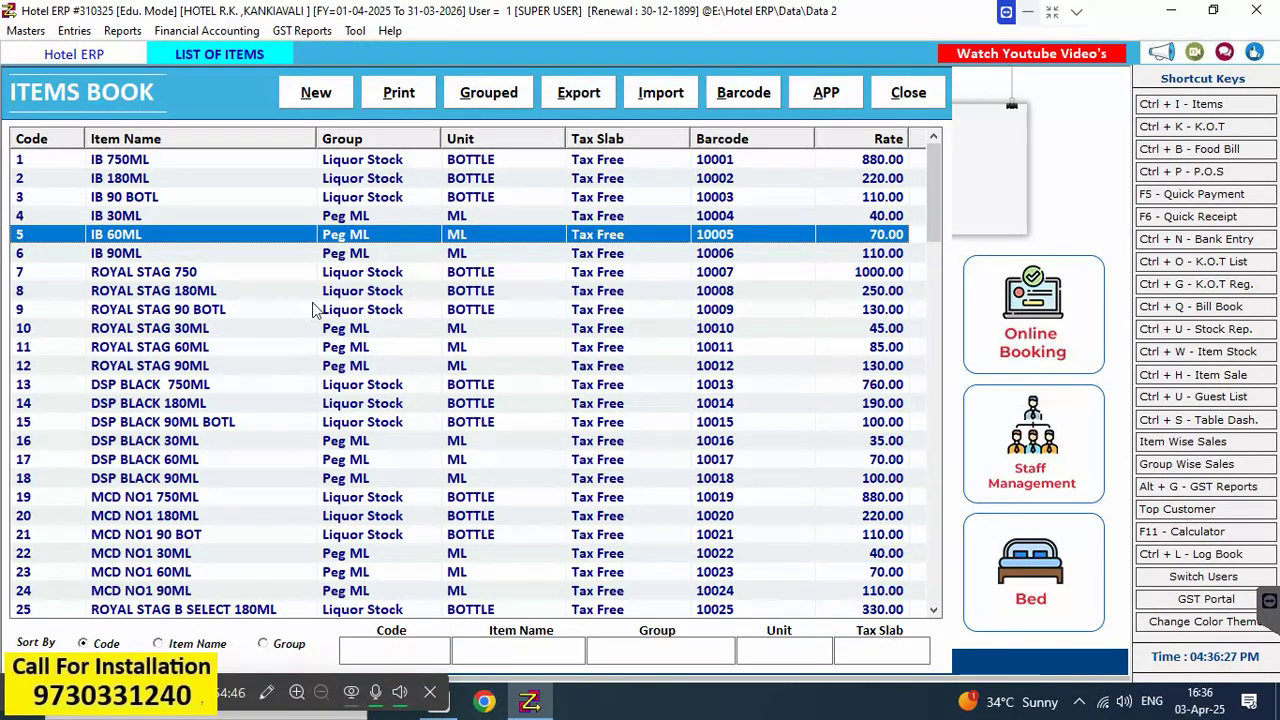
Set IB 750ML as the stock source of IB 90ML and save the item
double_click(340, 255)
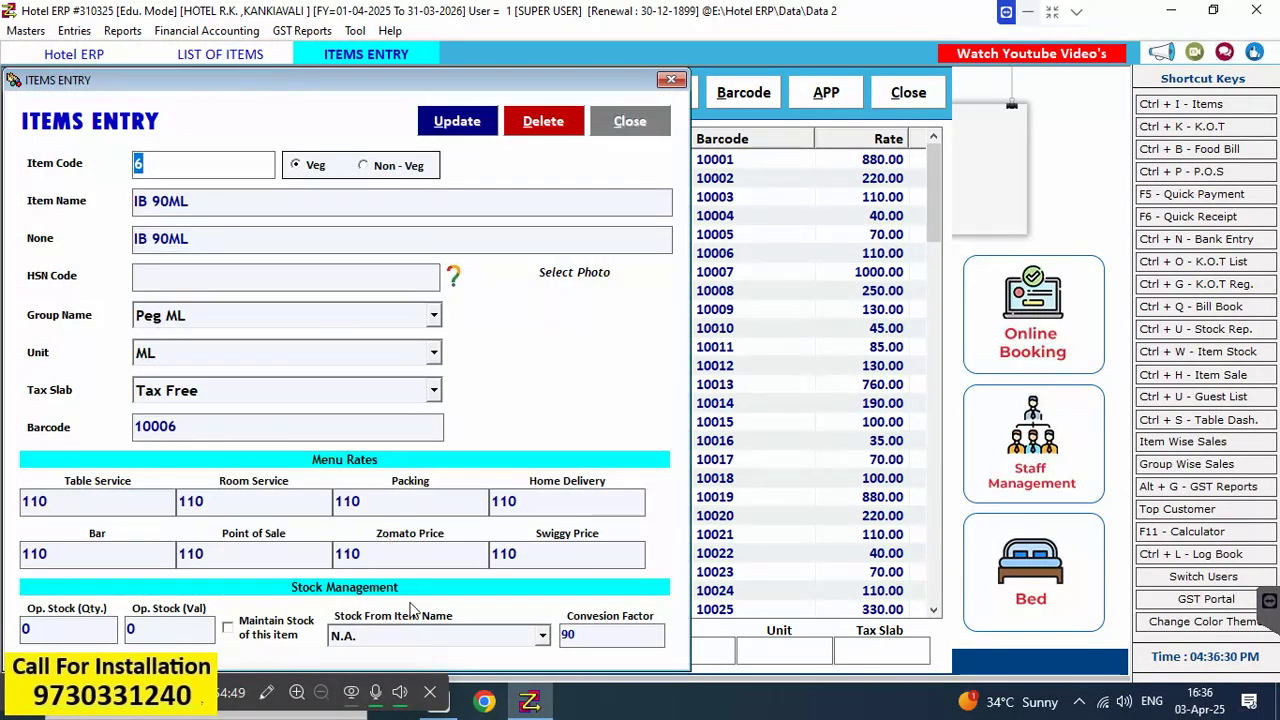
left_click(542, 636)
scroll(387, 598, "down", 1)
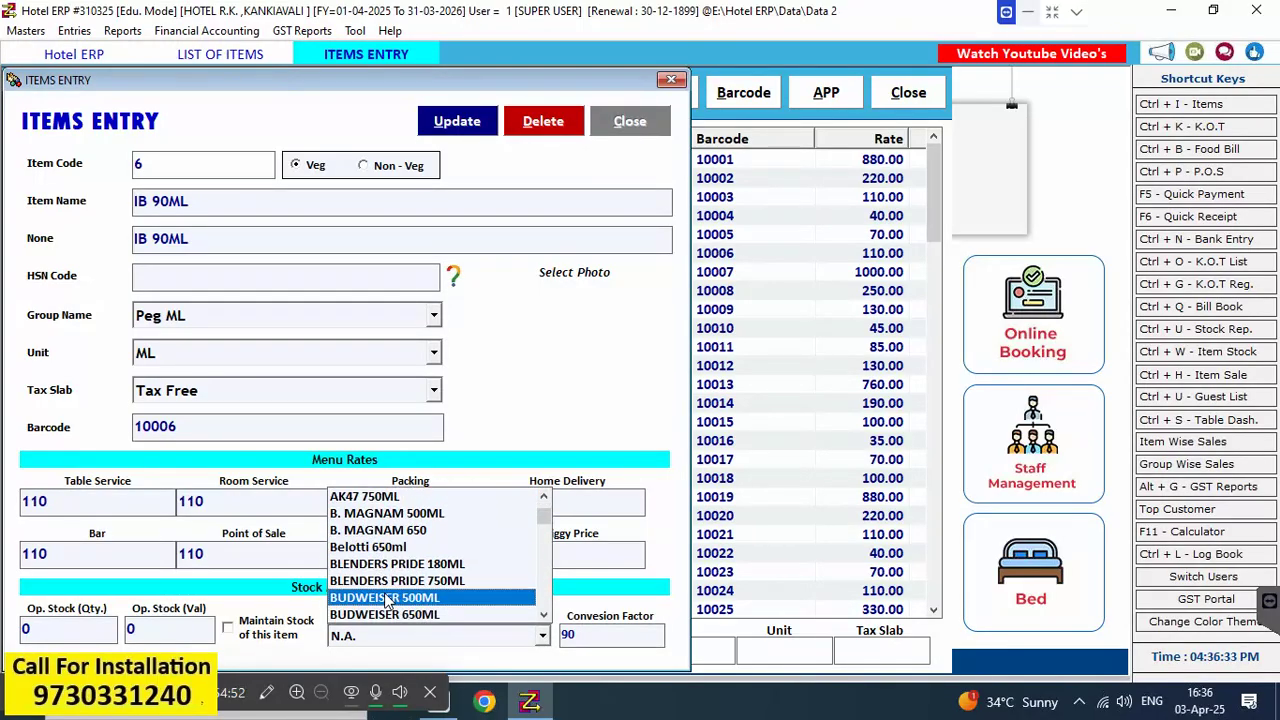
type("i")
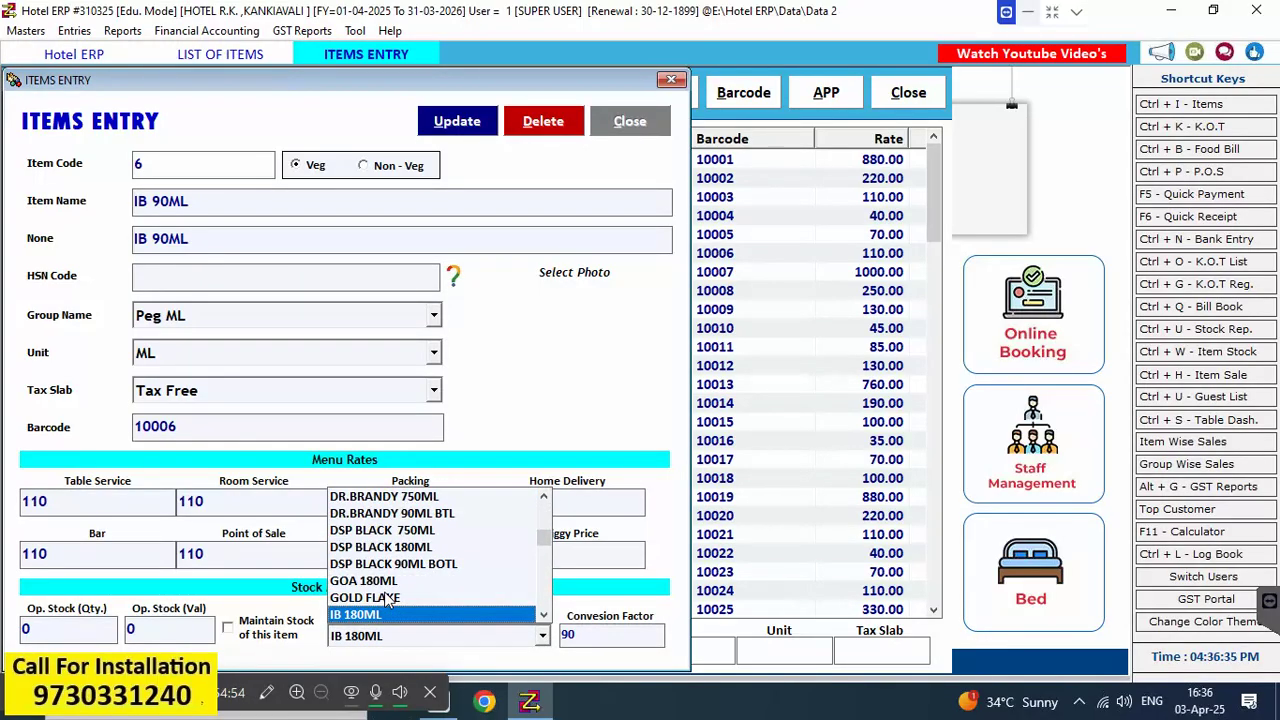
scroll(385, 632, "down", 1)
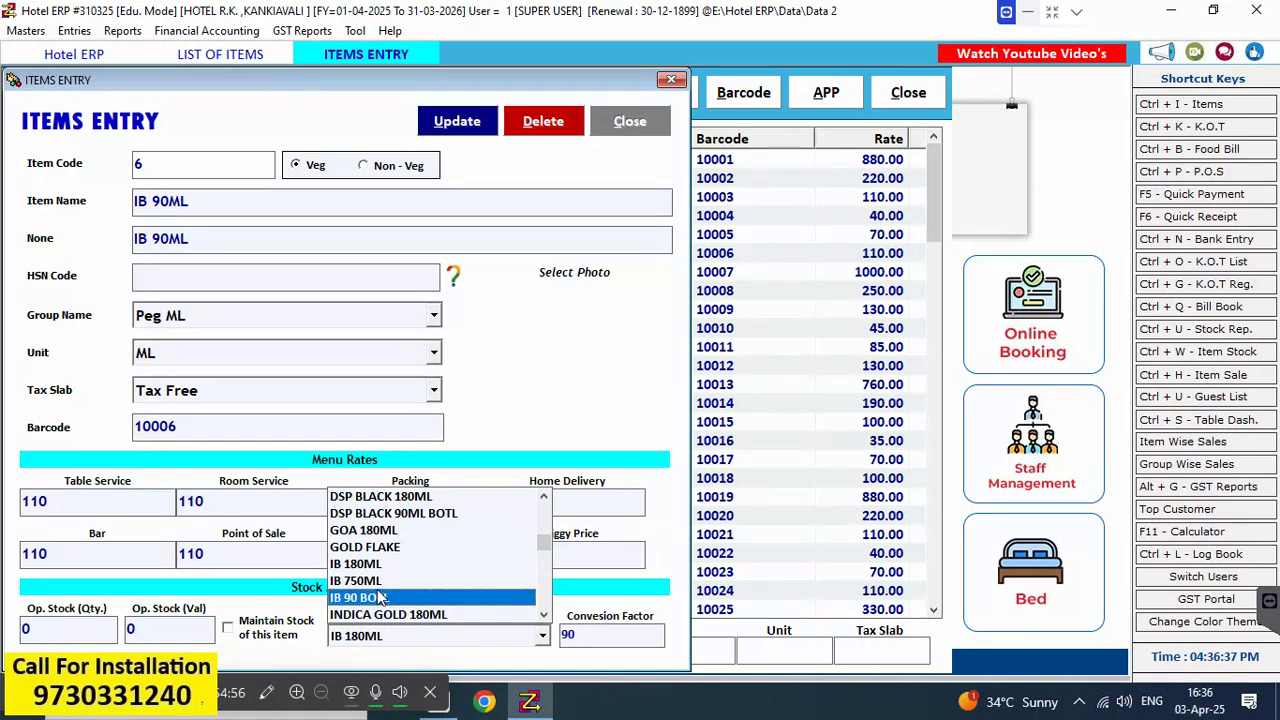
left_click(379, 582)
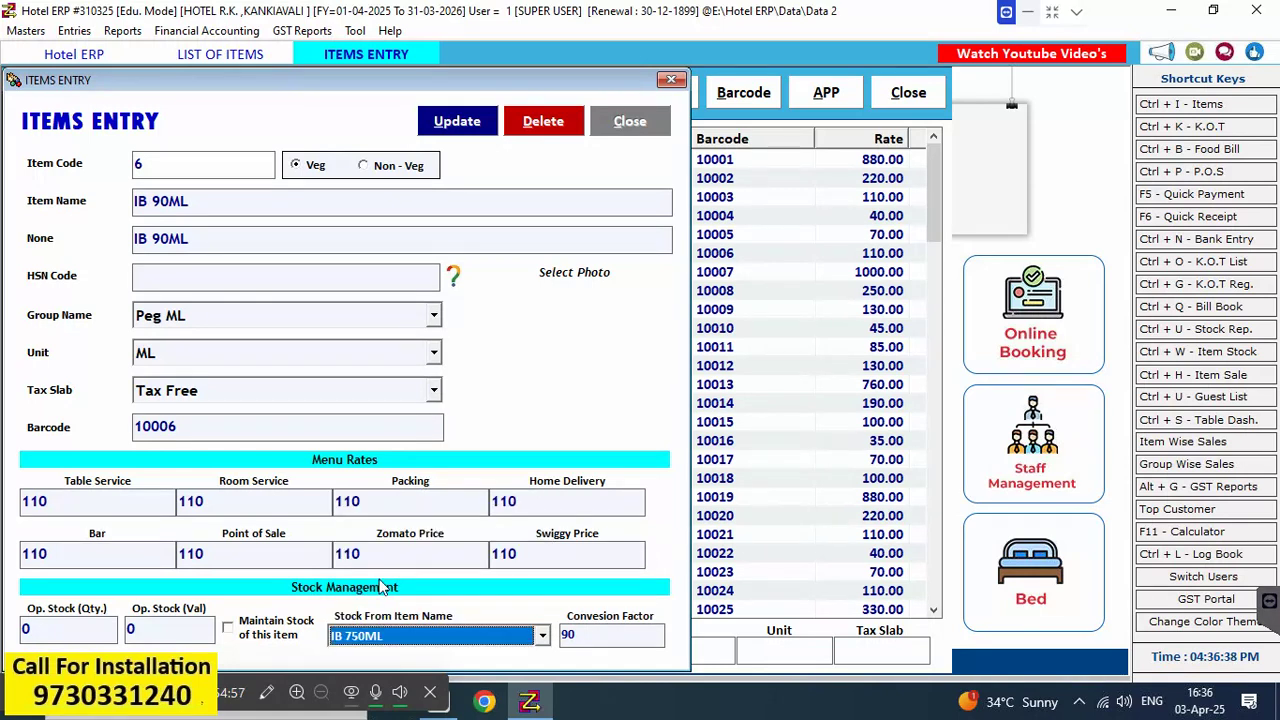
left_click(476, 130)
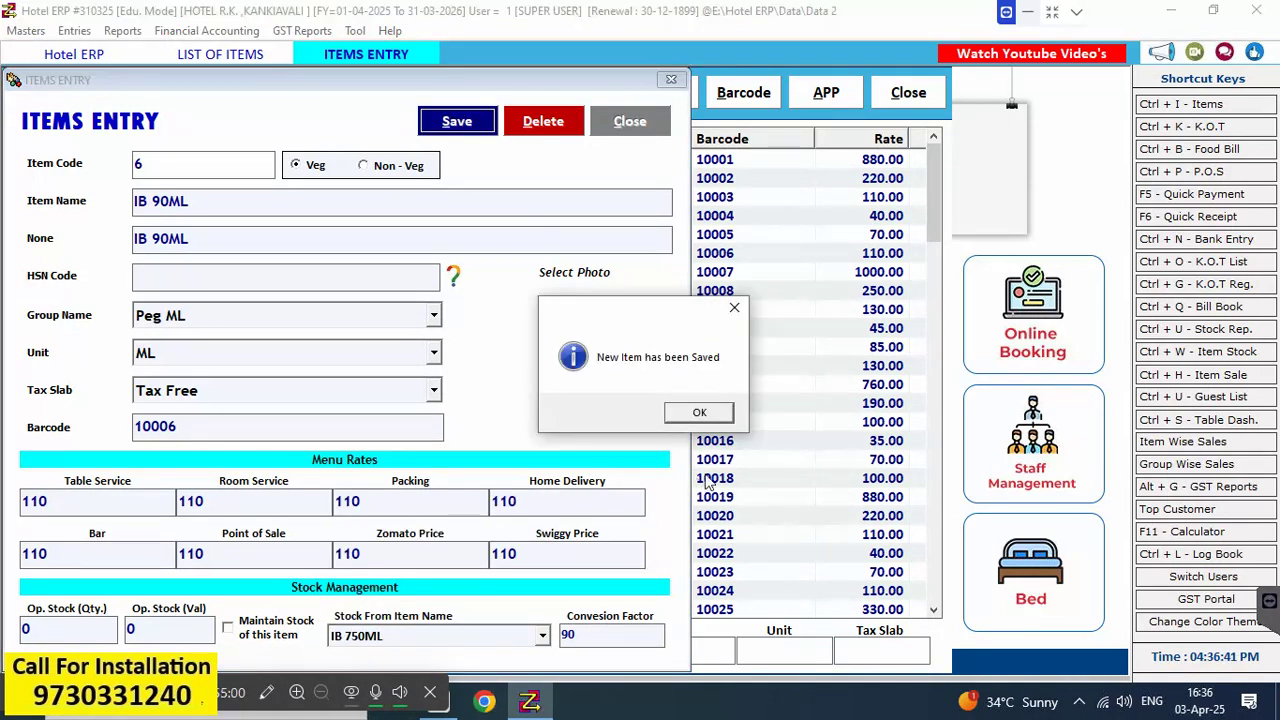
left_click(700, 412)
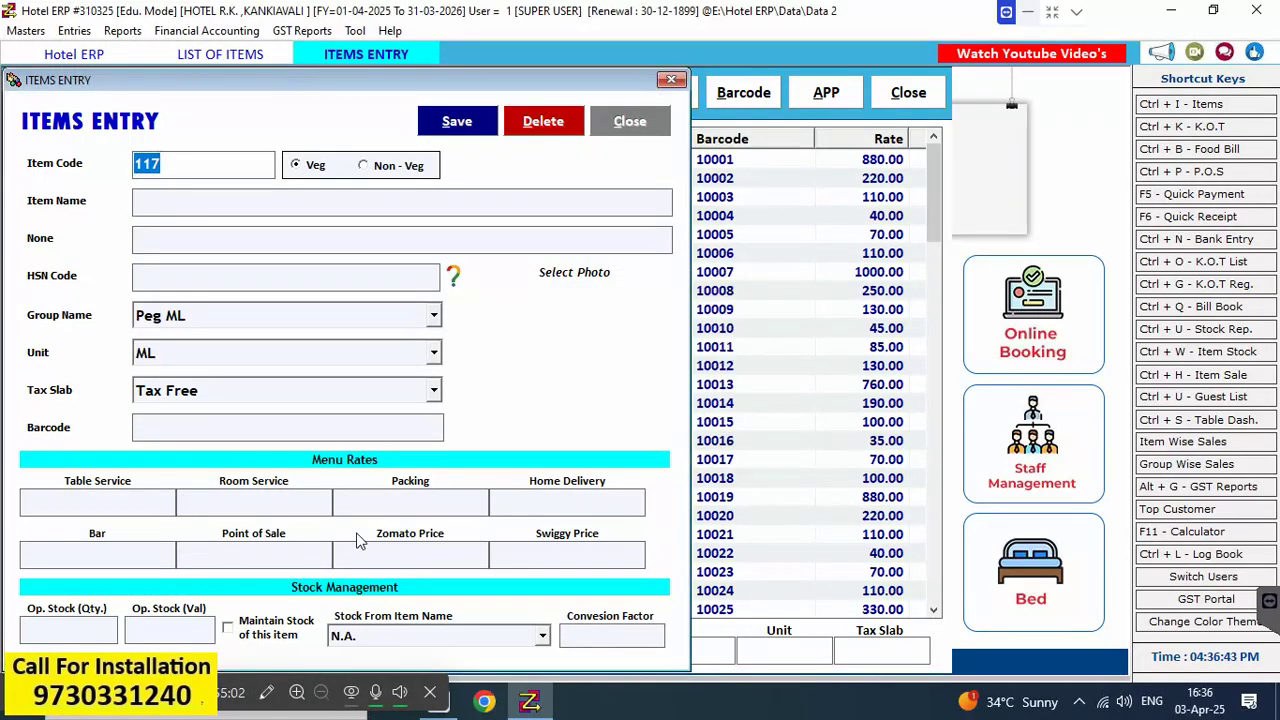